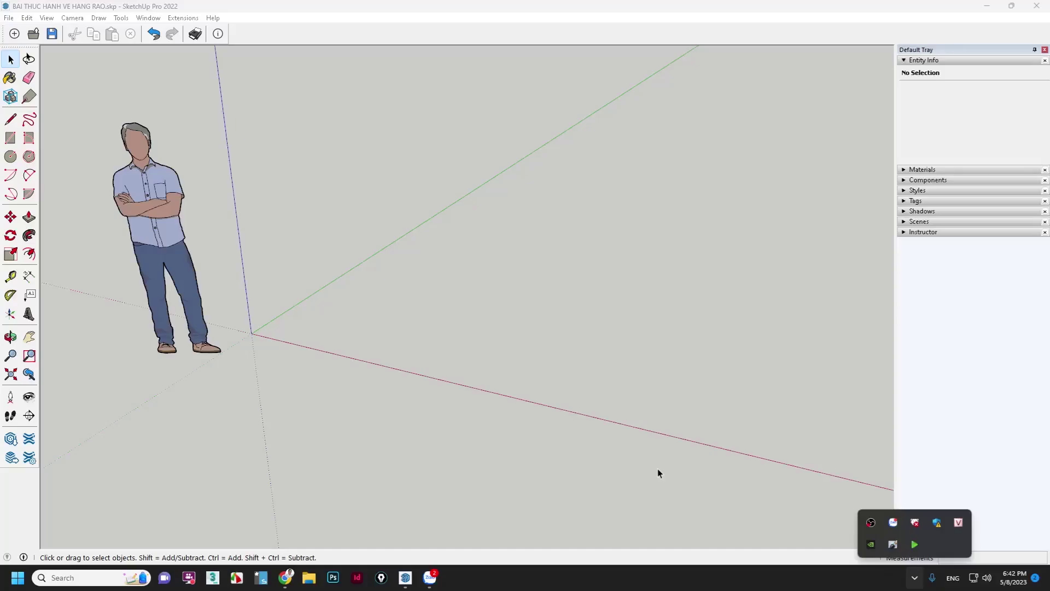
Step: Draw a 500 by 500 square with its corner at the axis origin
left_click(659, 473)
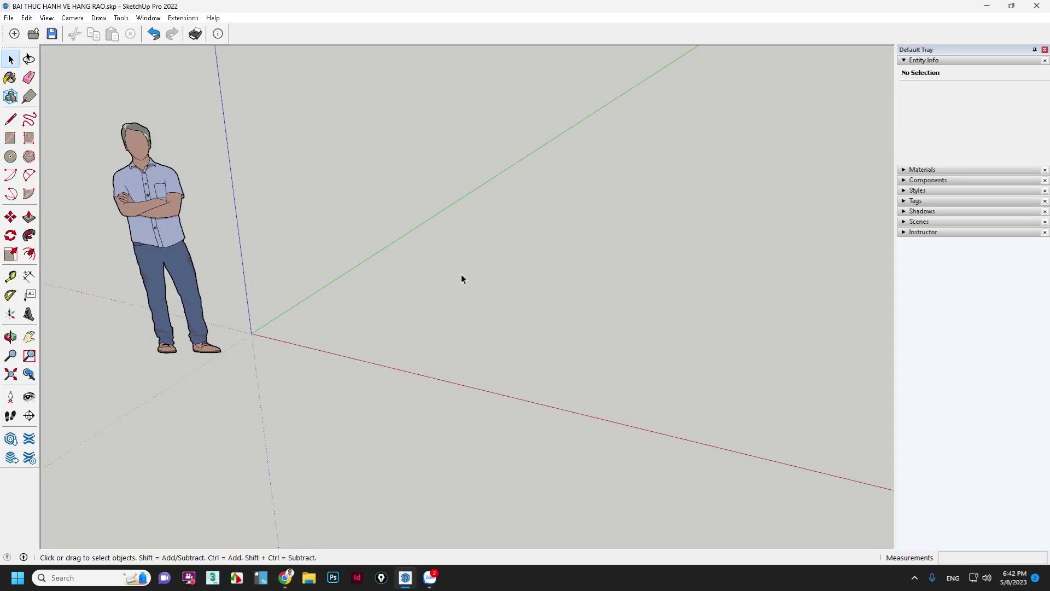
key("r")
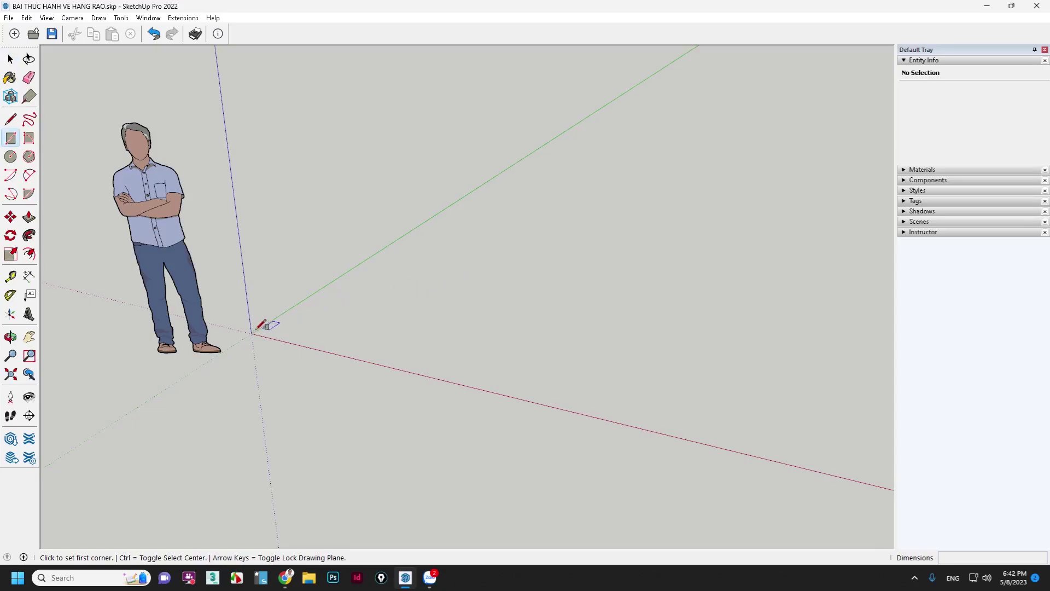
left_click(251, 333)
type("5")
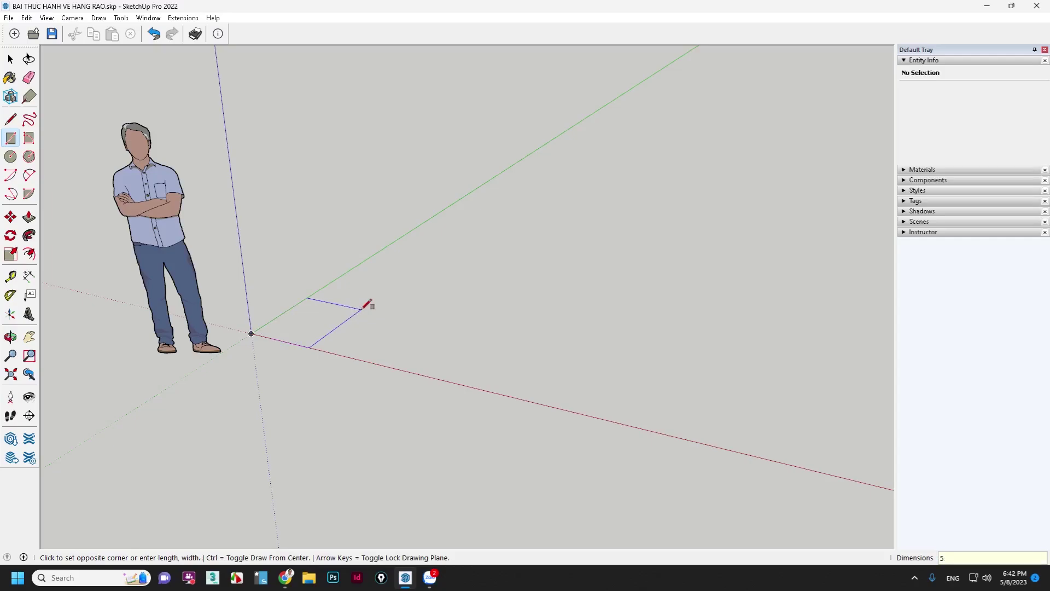
type("00,50")
key("Return")
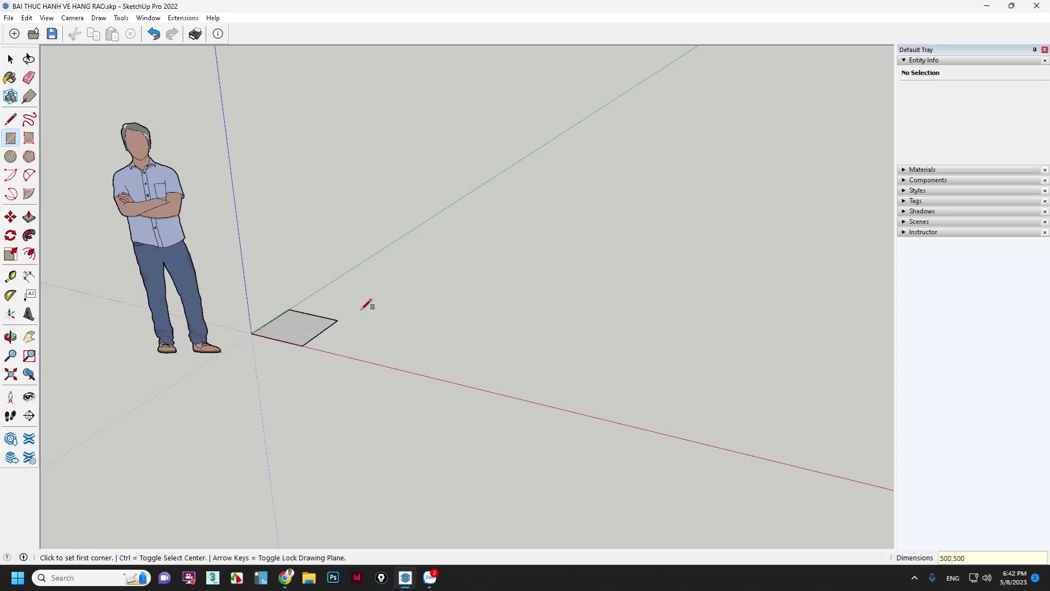
Step: Push/Pull the square up 100 into a solid base slab
key("space")
scroll(246, 328, "up", 2)
scroll(245, 327, "up", 1)
left_click(318, 315)
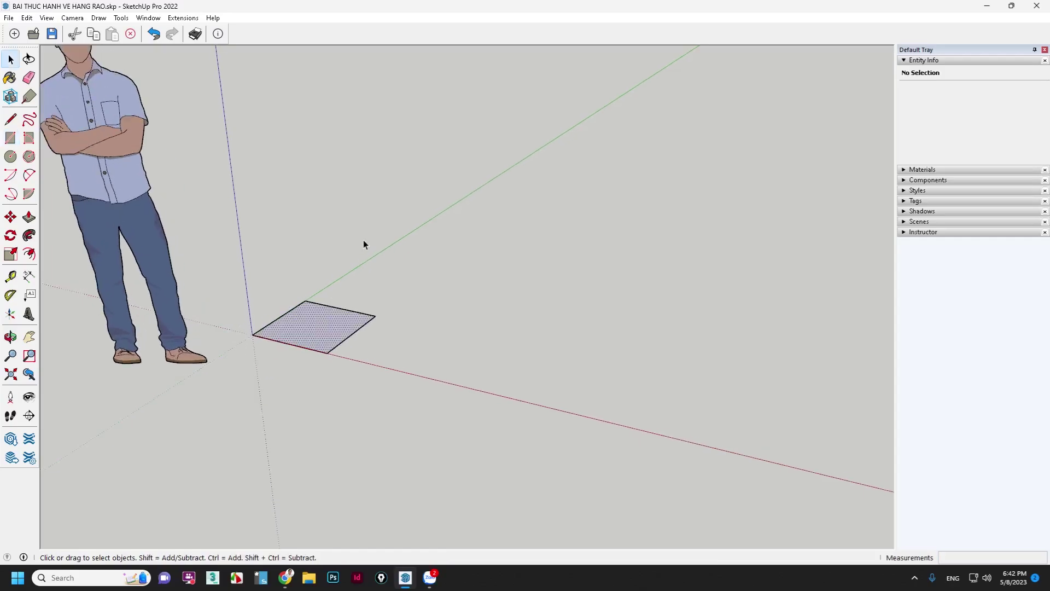
key("p")
left_click(340, 327)
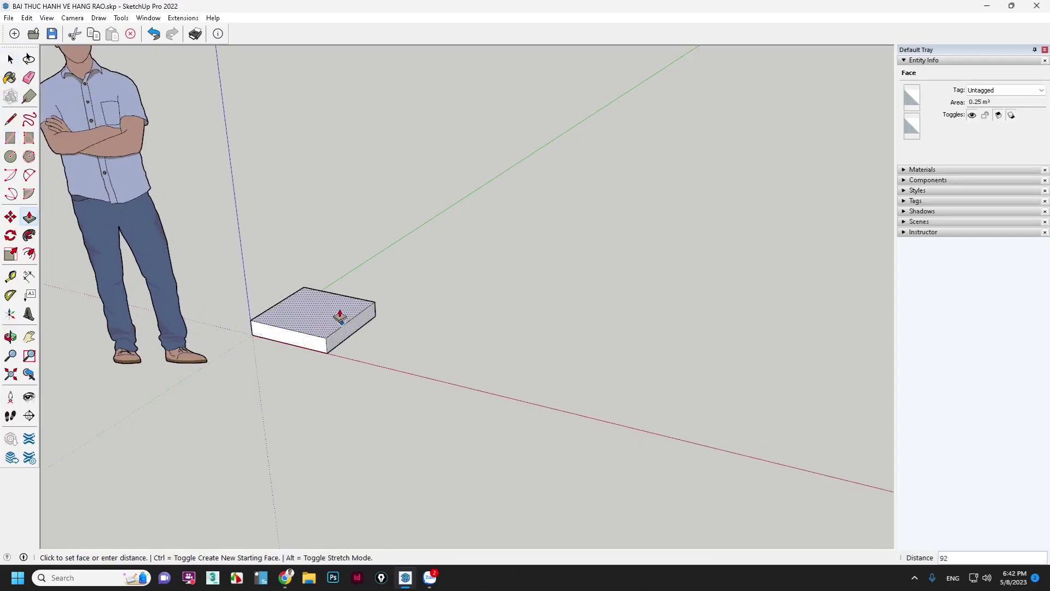
type("00")
key("Return")
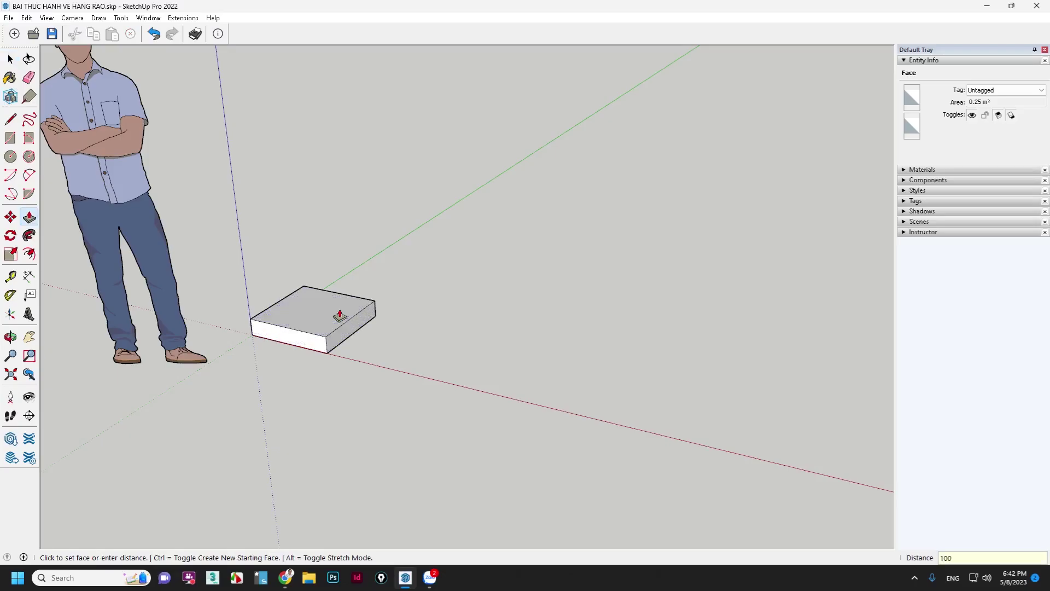
scroll(274, 305, "up", 2)
scroll(290, 284, "up", 1)
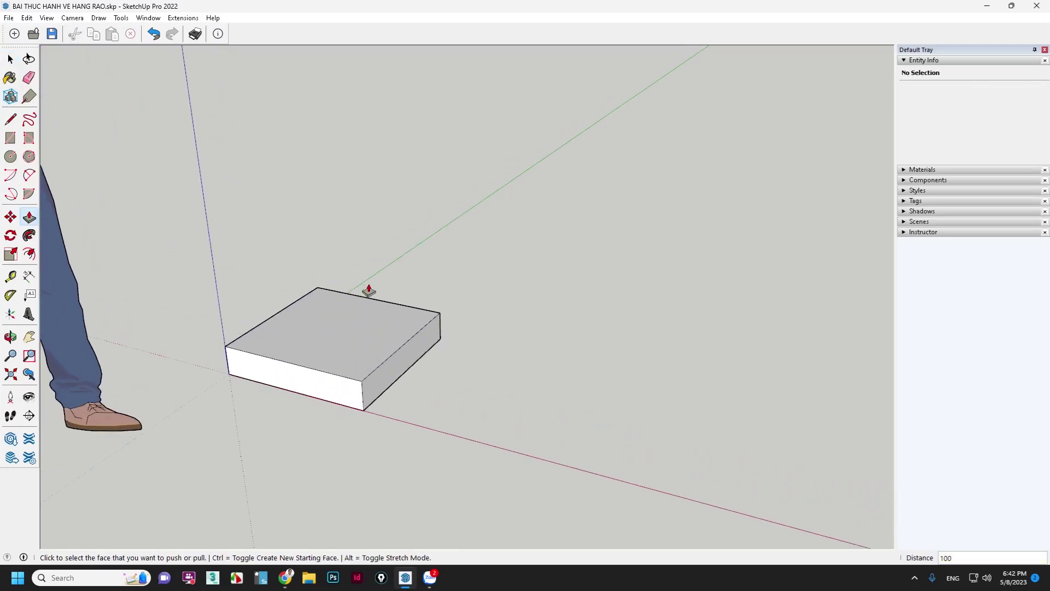
Step: Offset the slab's top inward and raise the inner face 70 into a second step
left_click(401, 323)
key("f")
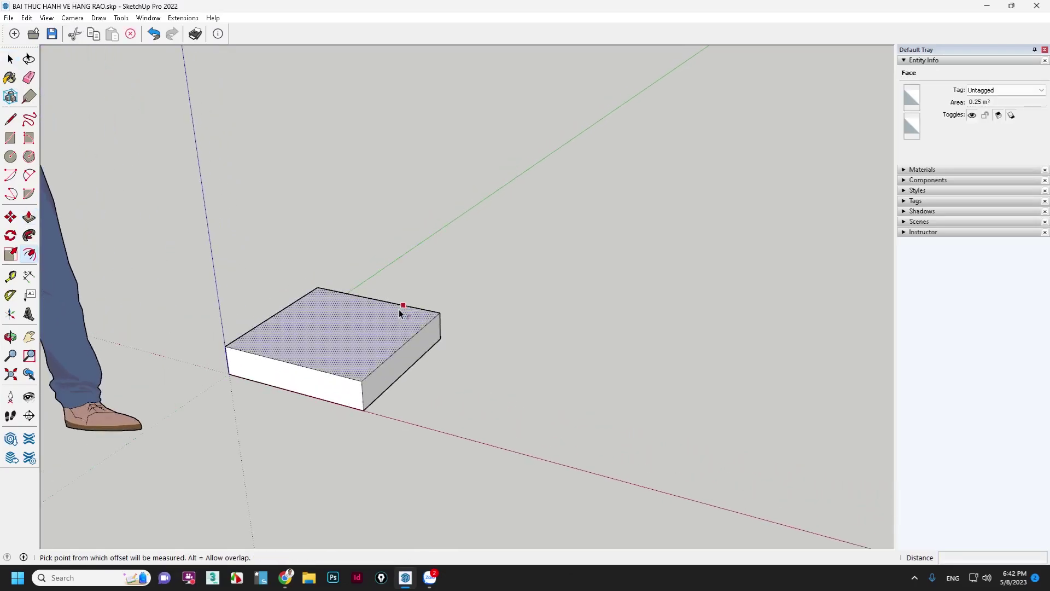
left_click(399, 310)
type("5")
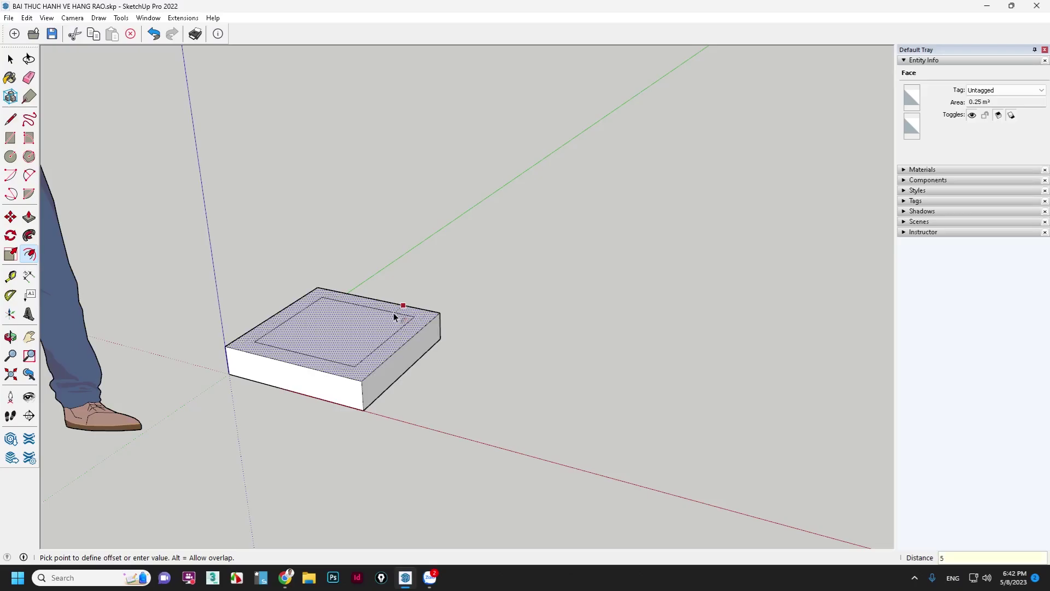
type("0")
key("Return")
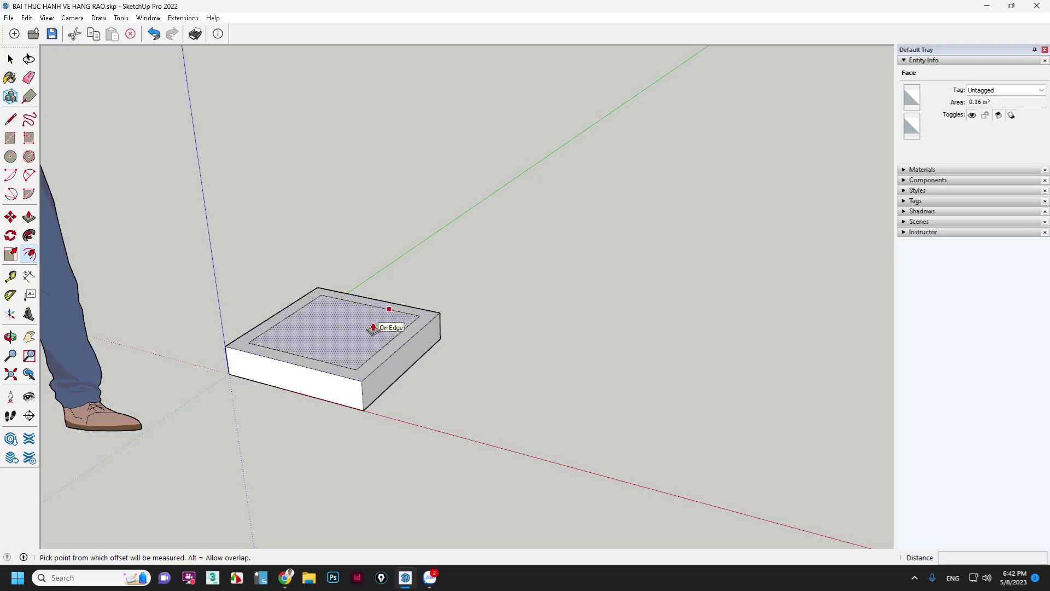
key("p")
left_click_drag(374, 327, 373, 316)
key("ctrl+z")
left_click(358, 313)
type("70")
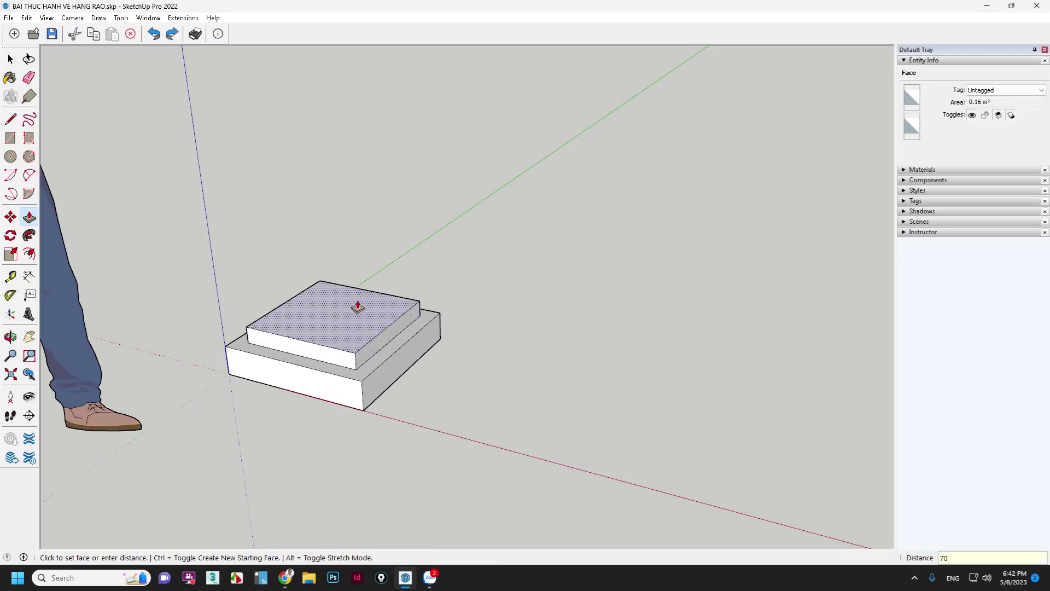
key("Return")
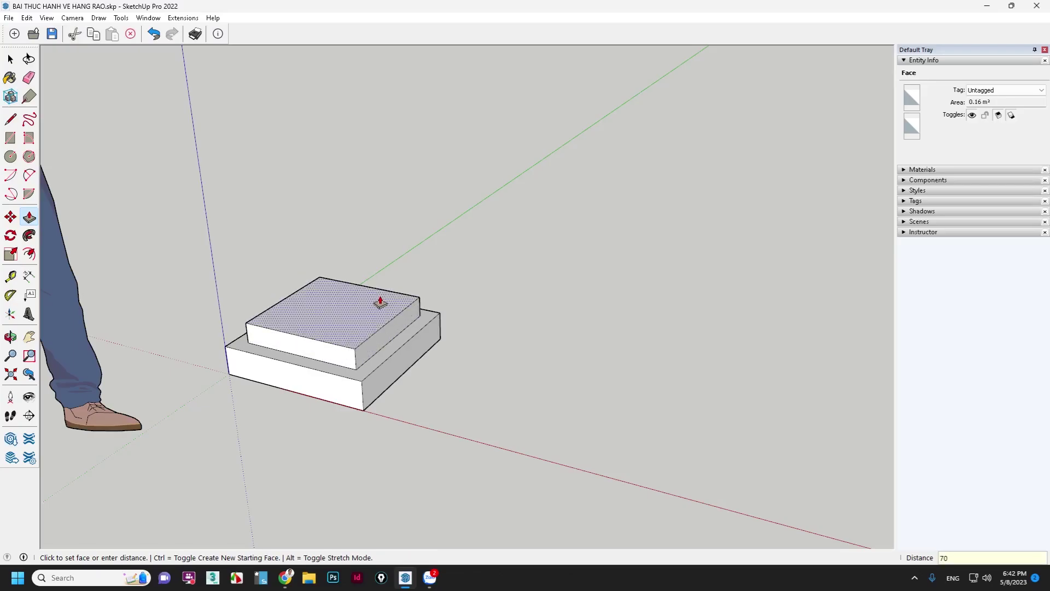
Step: Offset the step's top inward again and pull the inner face up 500 into a shaft
key("f")
left_click(380, 297)
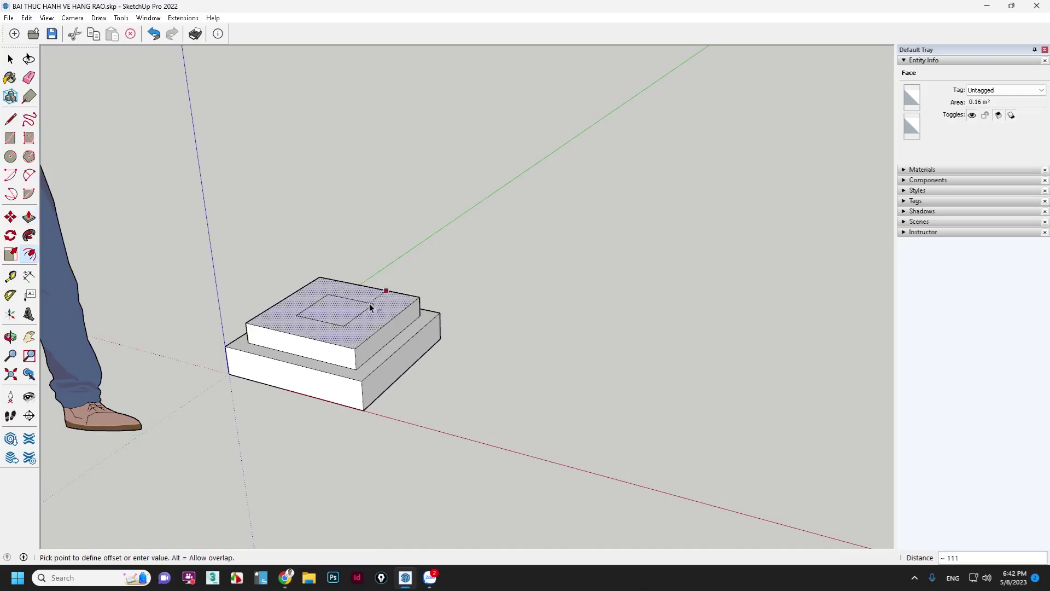
key("Return")
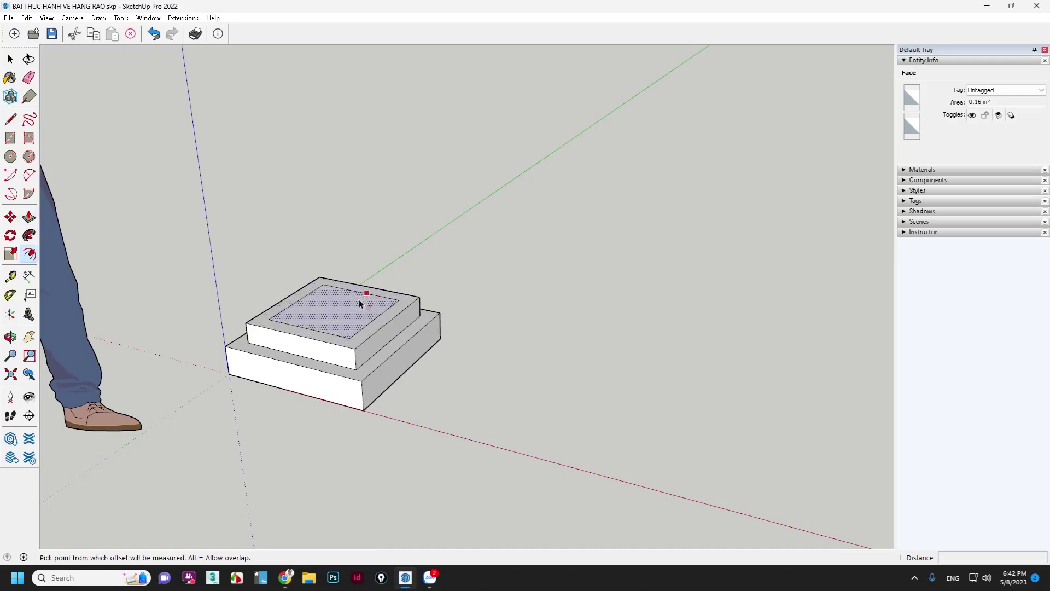
key("p")
left_click(357, 304)
type("5")
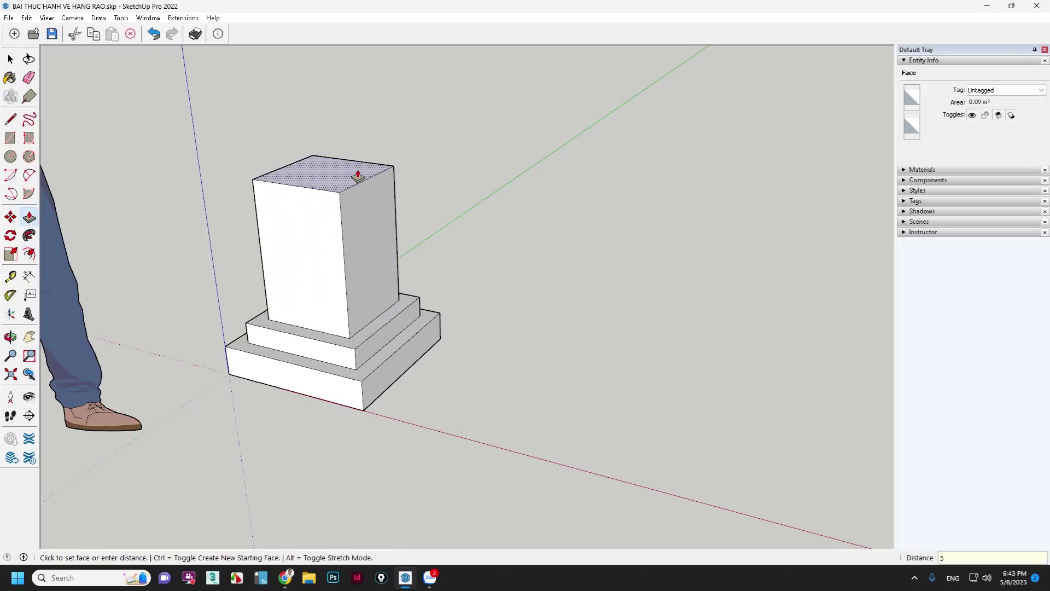
type("00")
key("Return")
mouse_move(453, 193)
middle_mouse_down()
mouse_move(446, 305)
mouse_move(361, 161)
middle_mouse_up()
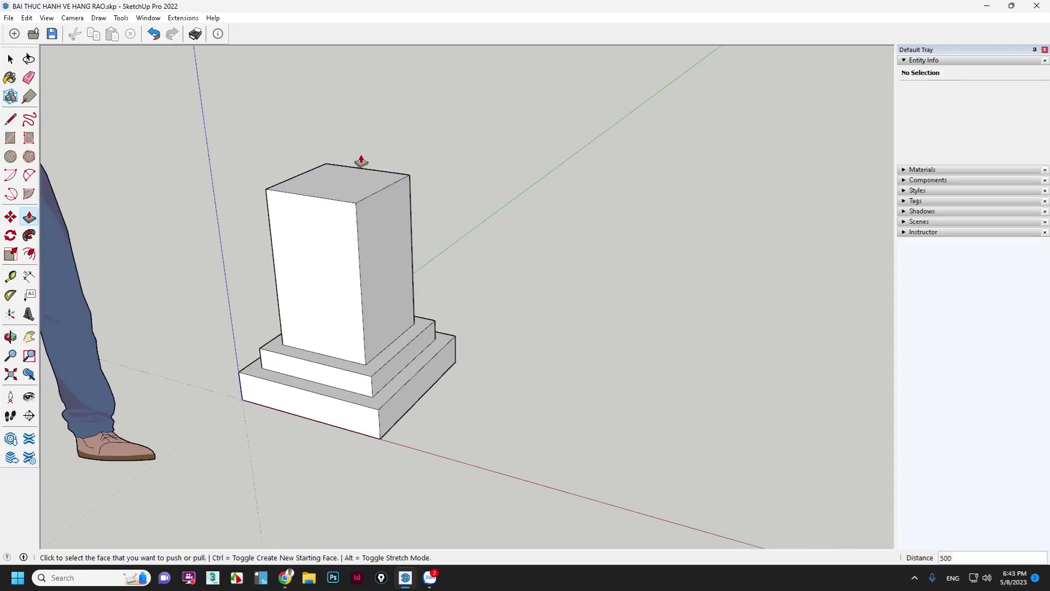
scroll(361, 161, "up", 2)
Step: Offset the shaft top outward, raise the rim 70 and bring the centre flush
left_click(364, 200)
key("f")
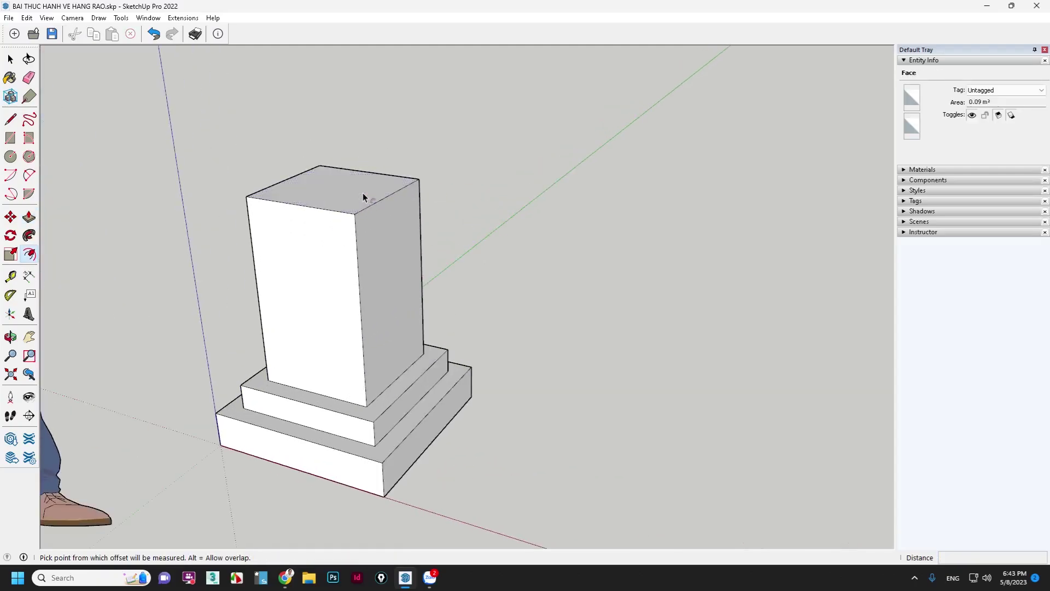
left_click(387, 196)
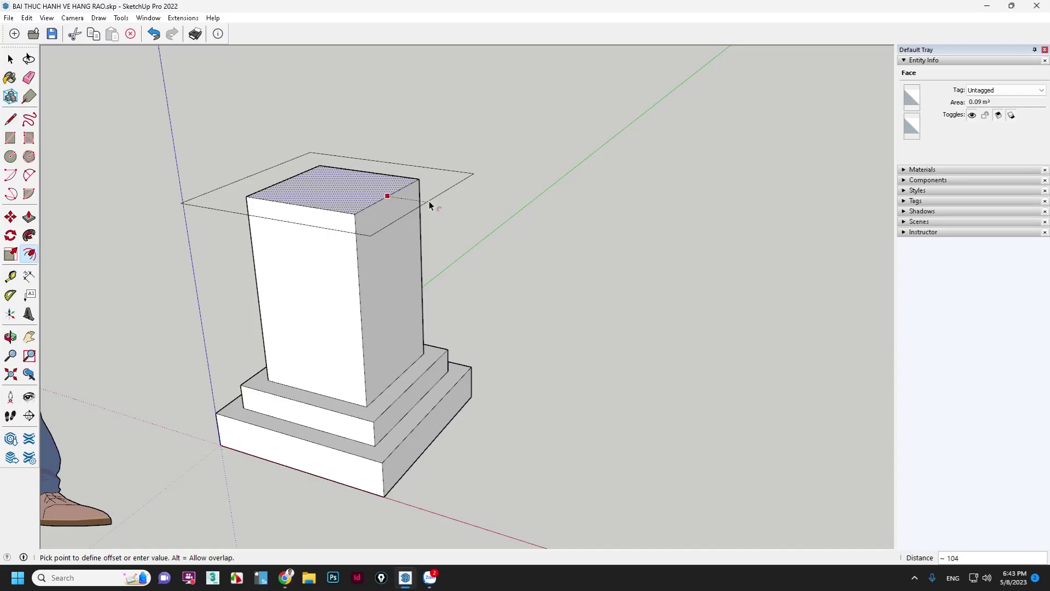
type("0")
key("Return")
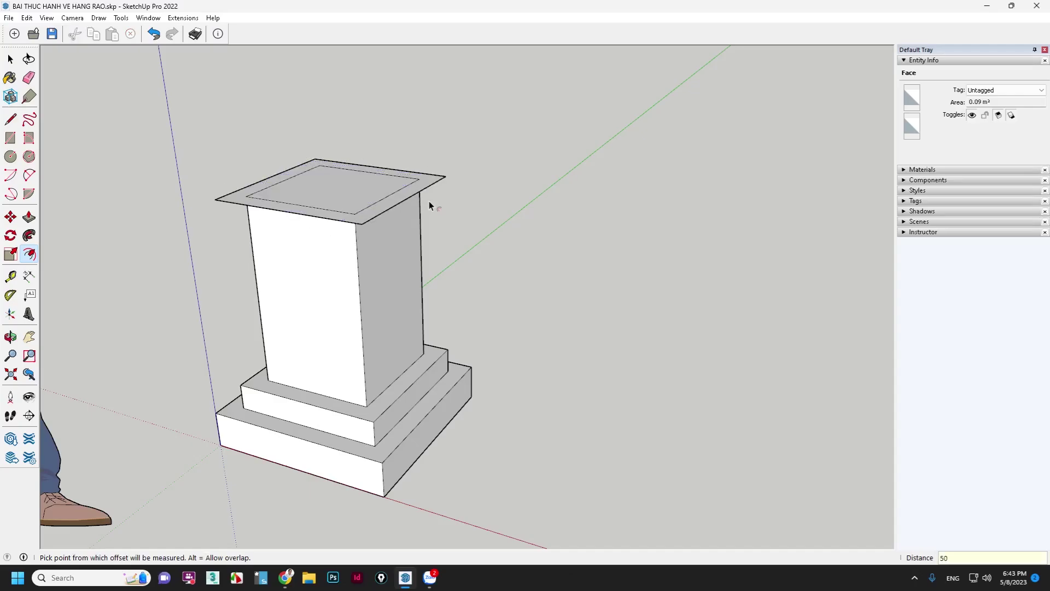
key("p")
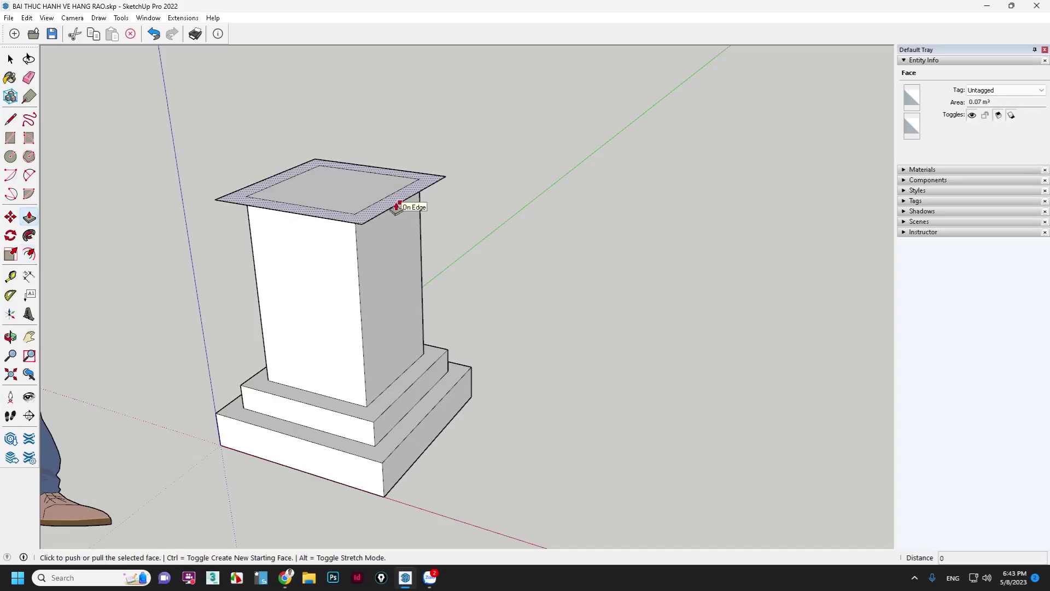
left_click(397, 203)
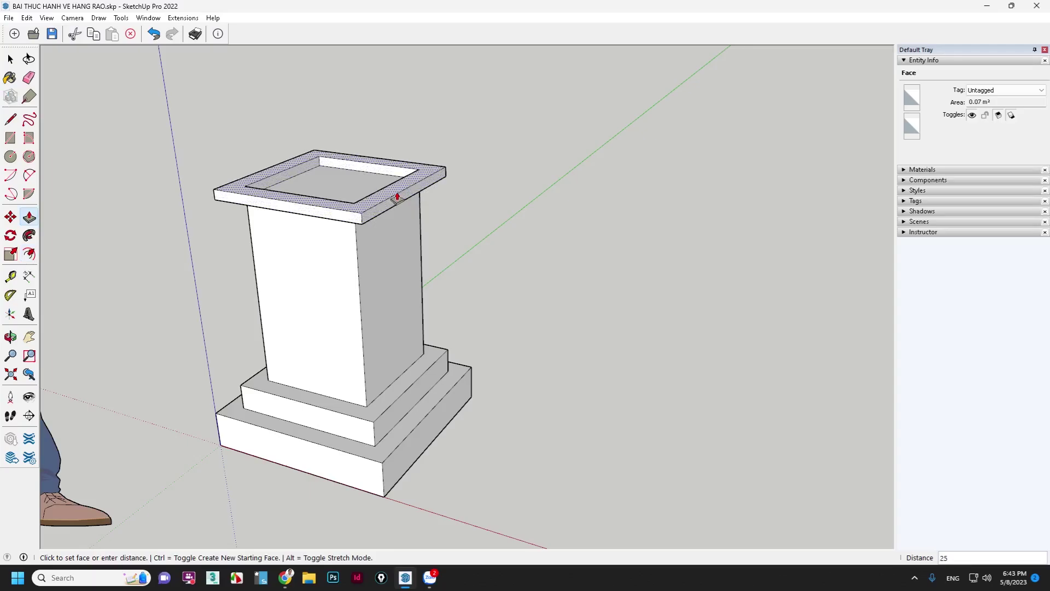
key("Return")
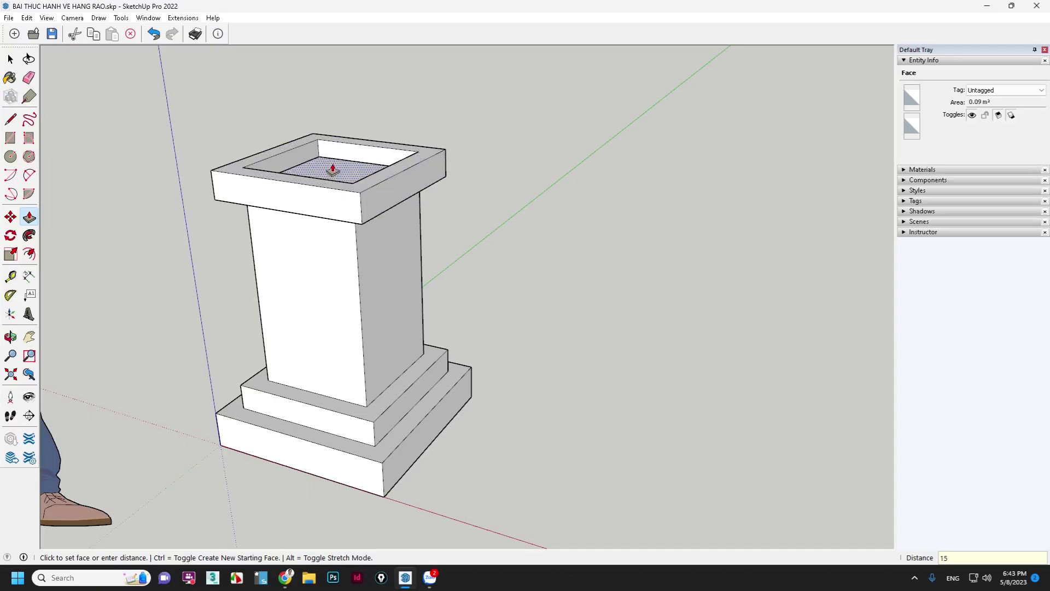
left_click(377, 153)
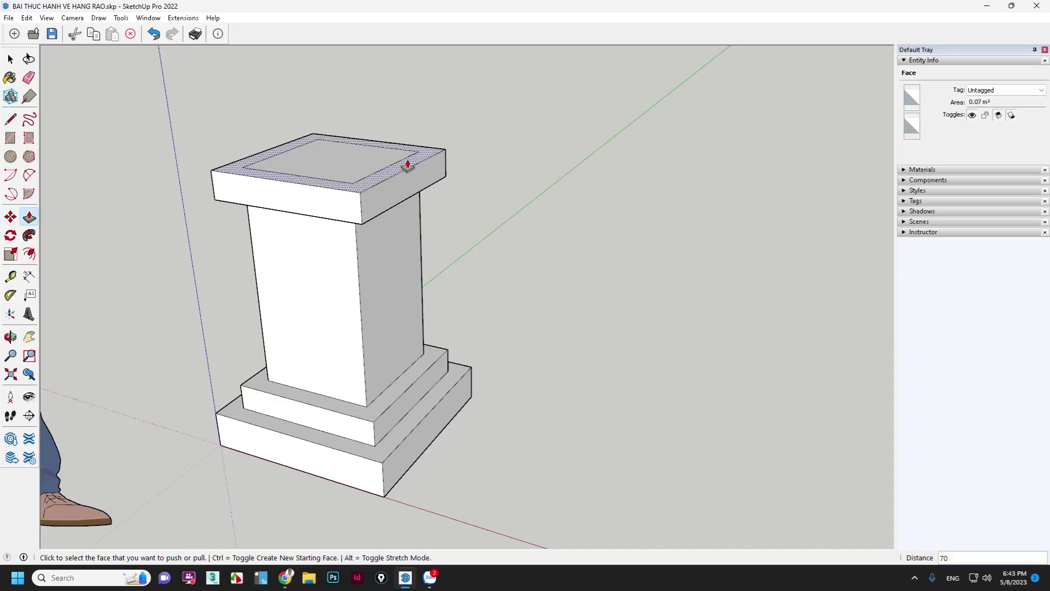
Step: Offset the cap top outward again and raise it 100 into a broader slab
key("f")
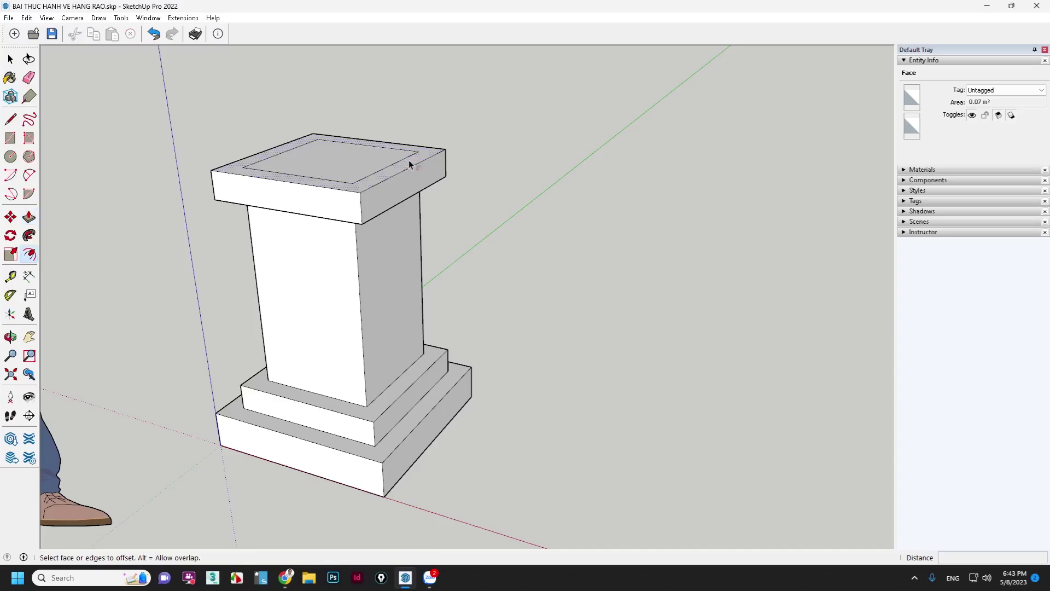
left_click(433, 156)
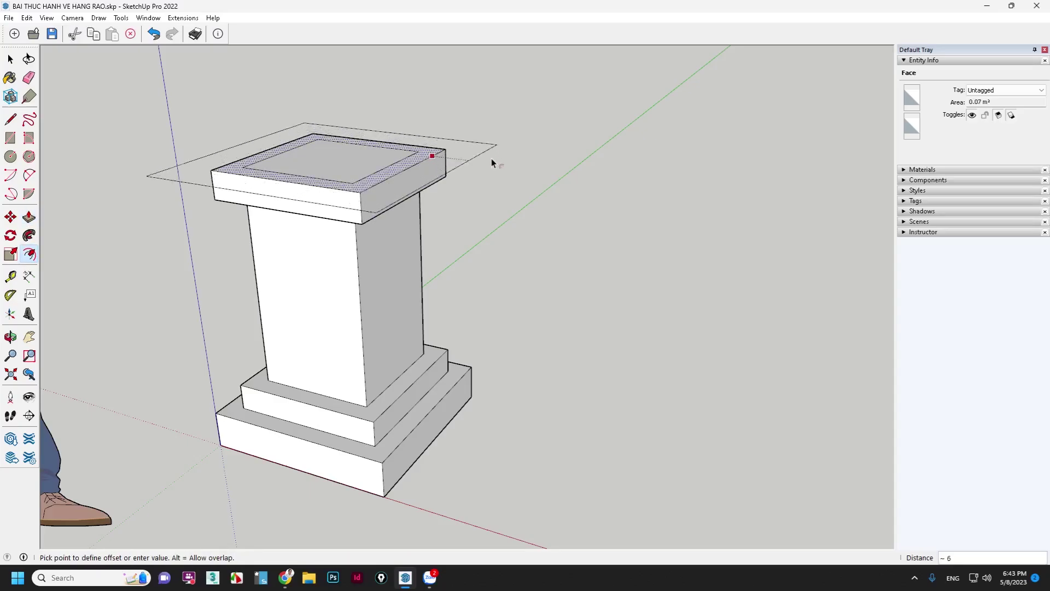
key("Return")
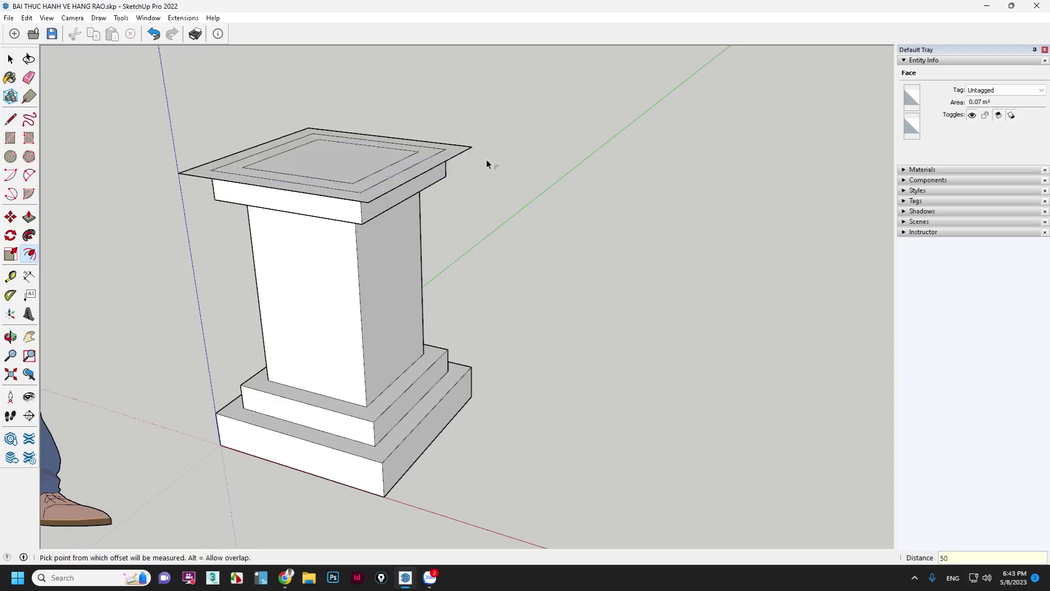
key("p")
left_click(450, 157)
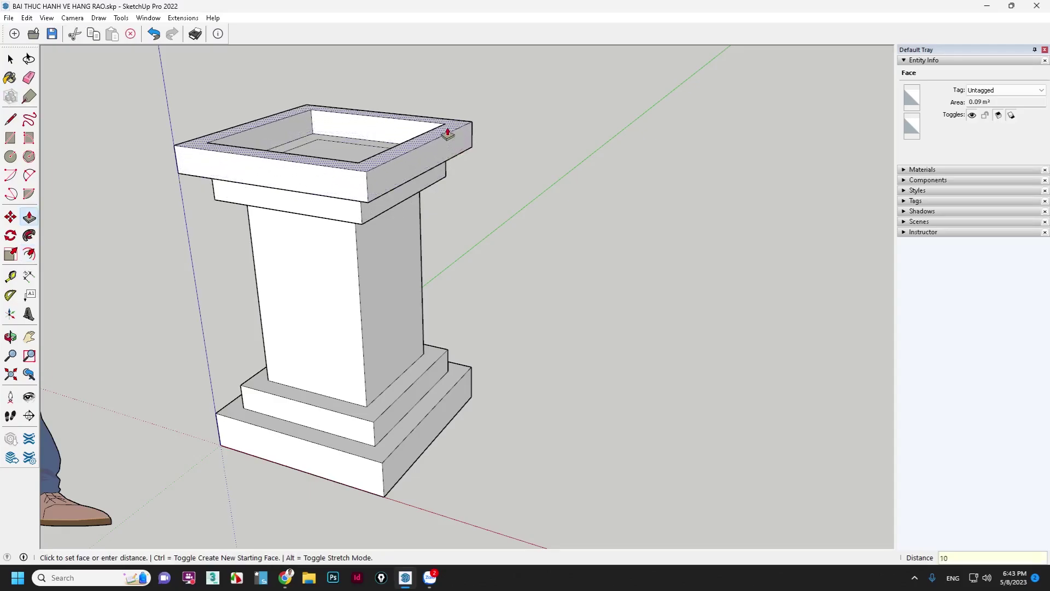
type("0")
key("Return")
middle_click_drag(468, 227, 469, 175)
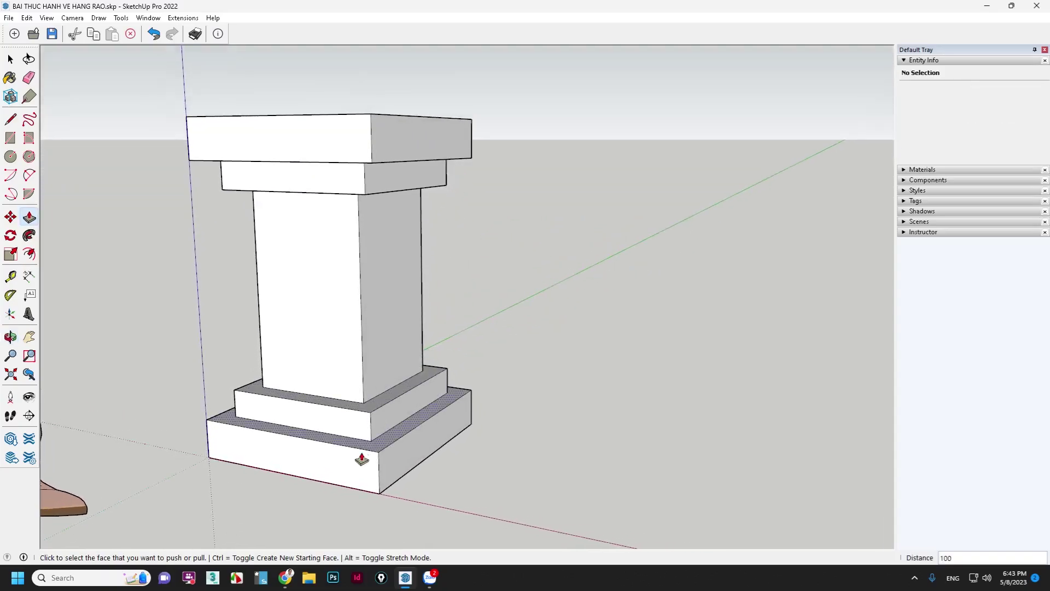
Step: Level the cap's inner ledge and recessed centre faces with its top
mouse_move(341, 321)
middle_mouse_down()
mouse_move(359, 200)
mouse_move(367, 215)
middle_mouse_up()
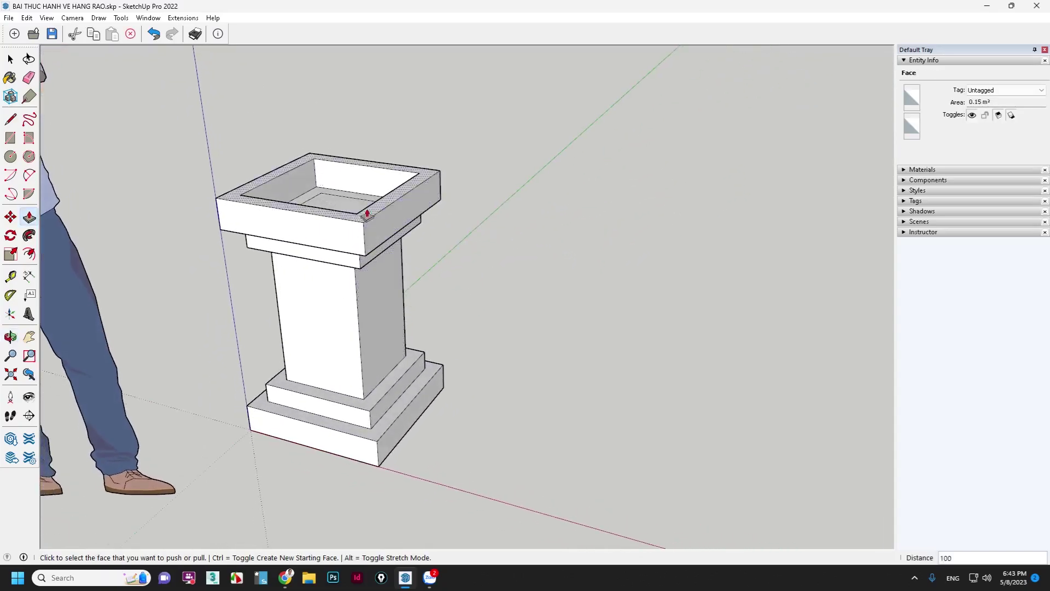
scroll(367, 214, "up", 3)
left_click(313, 203)
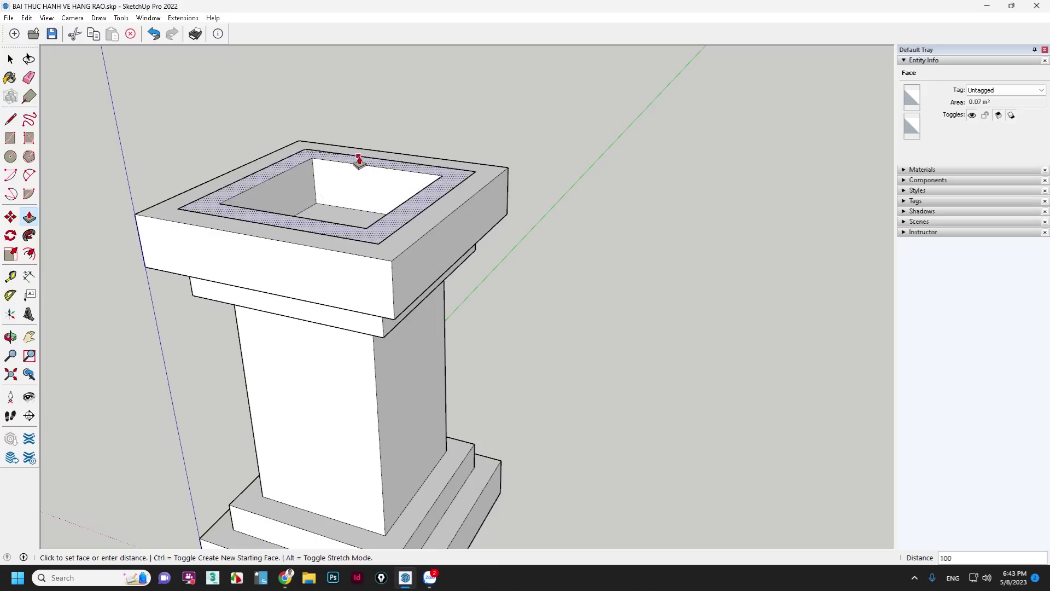
left_click(359, 159)
left_click(343, 222)
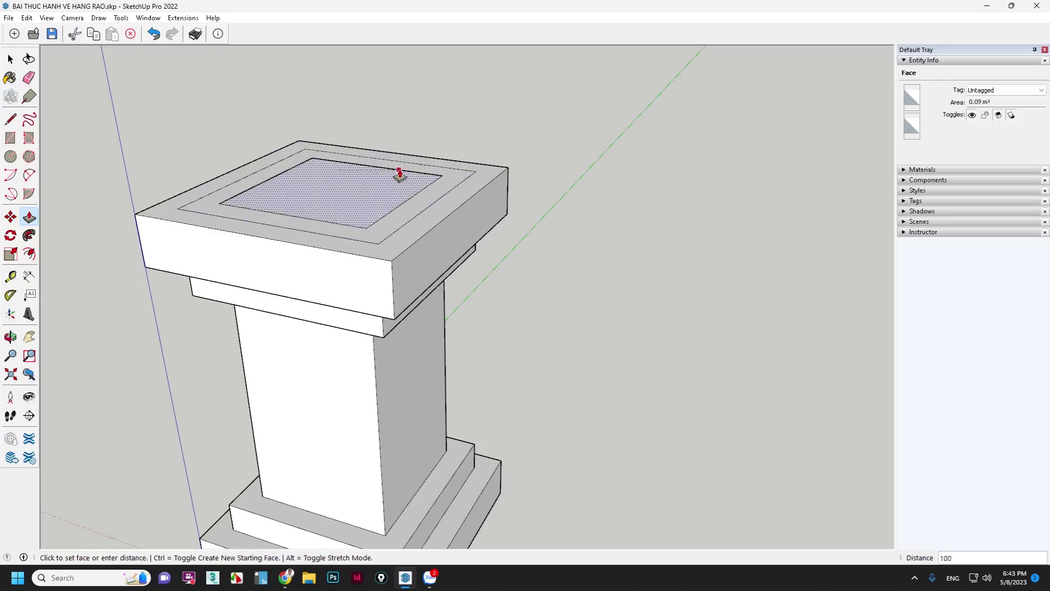
left_click(399, 174)
scroll(483, 342, "down", 3)
Step: Pull the cap's centre square up about 199 into a tall upper shaft
mouse_move(483, 342)
middle_mouse_down()
mouse_move(452, 370)
mouse_move(443, 343)
mouse_move(502, 281)
mouse_move(572, 272)
mouse_move(516, 314)
mouse_move(501, 312)
mouse_move(476, 343)
middle_mouse_up()
key("p")
left_click(432, 224)
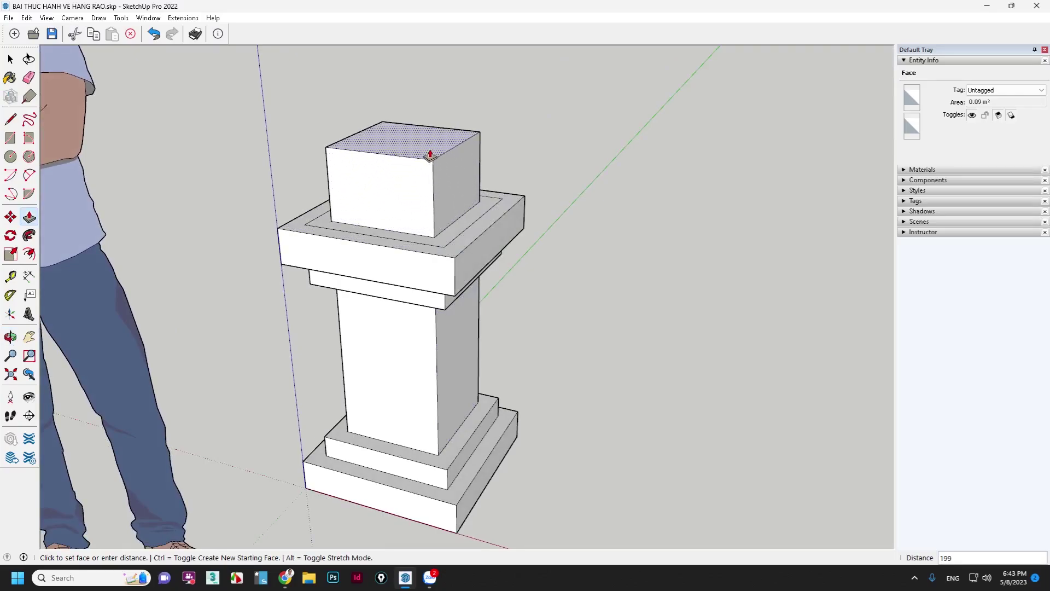
key("Return")
Step: Offset the upper shaft's top face outward by 50
key("space")
scroll(448, 371, "down", 3)
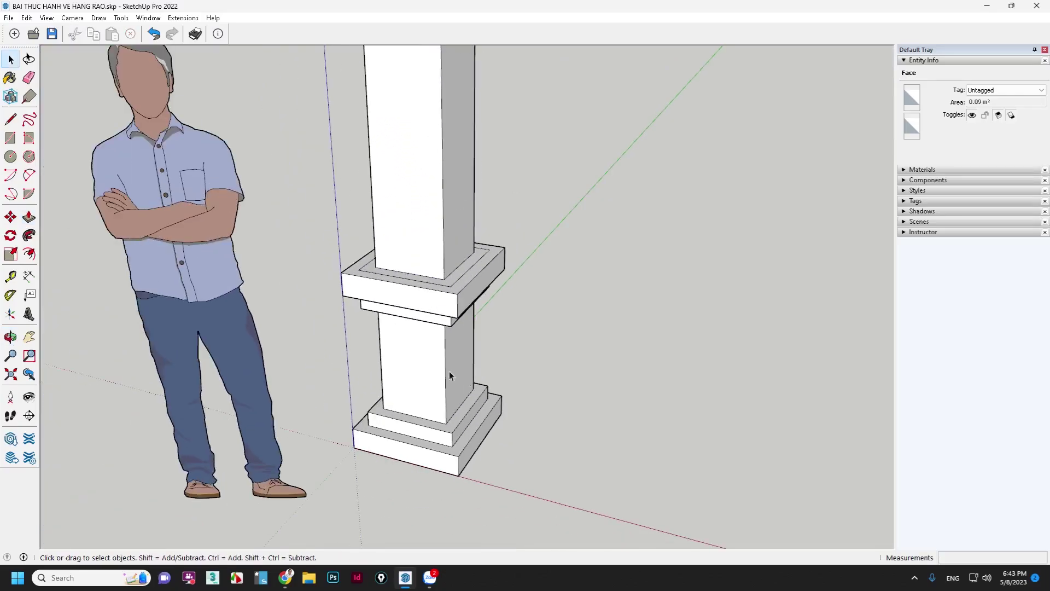
scroll(433, 306, "down", 3)
scroll(410, 247, "up", 1)
scroll(410, 247, "up", 2)
left_click(409, 246)
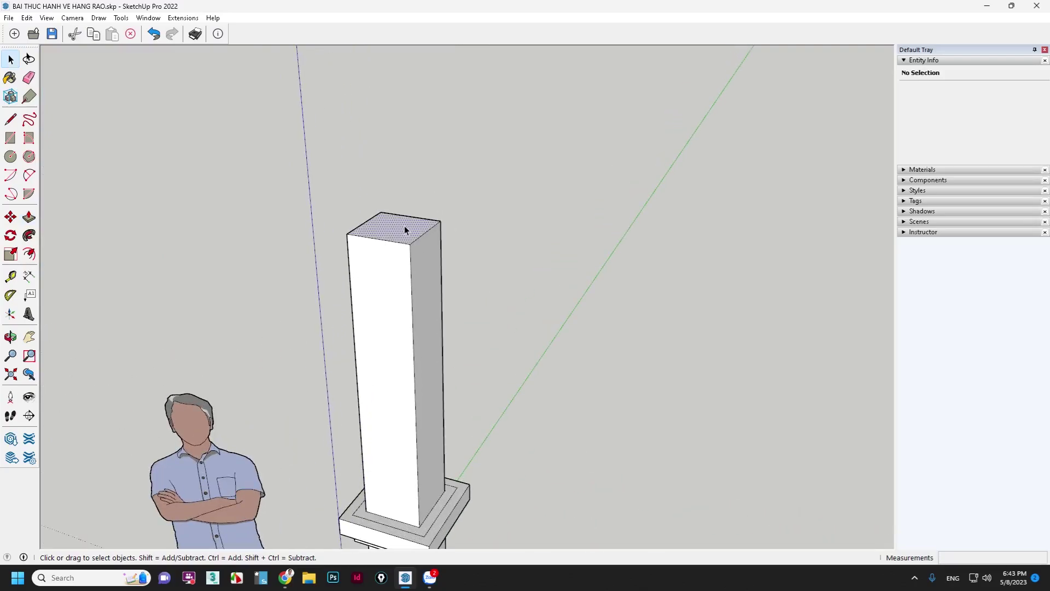
scroll(409, 246, "up", 2)
key("f")
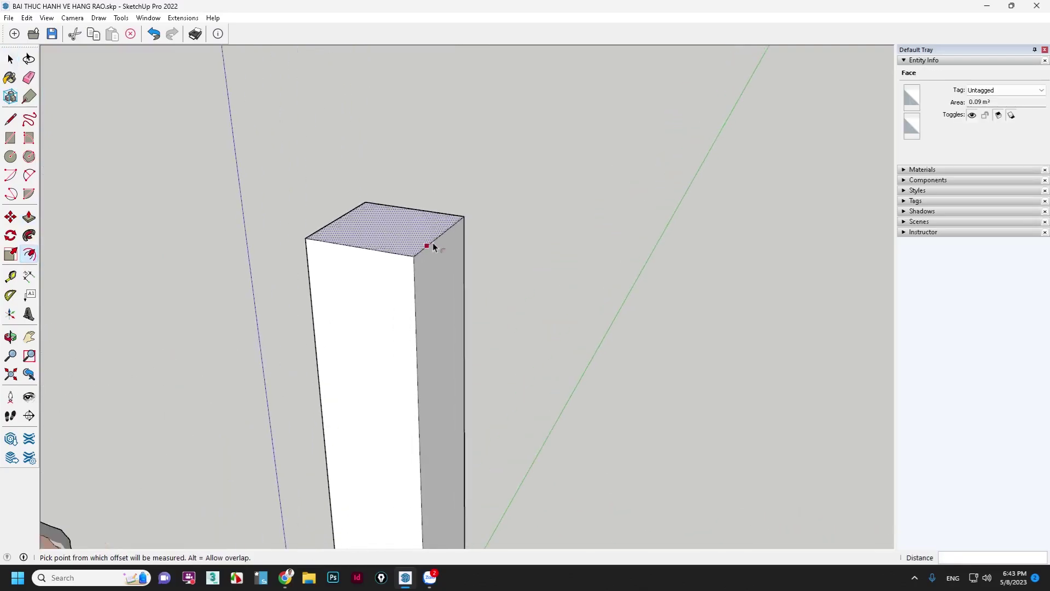
left_click(426, 245)
type("50")
key("Return")
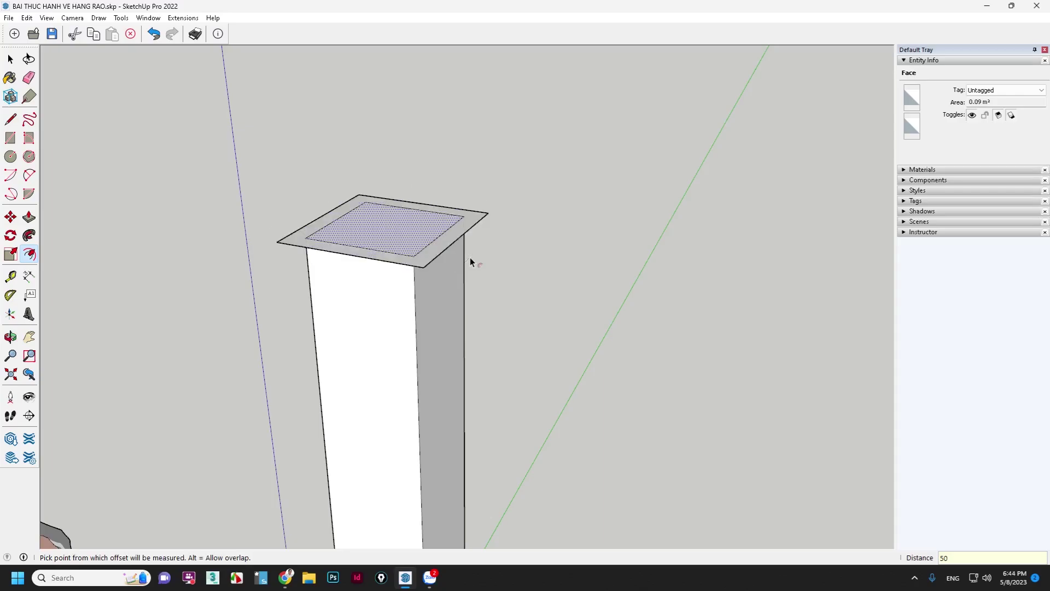
Step: Raise the new outer ring and pull the centre face up to rim level
key("space")
left_click(453, 236)
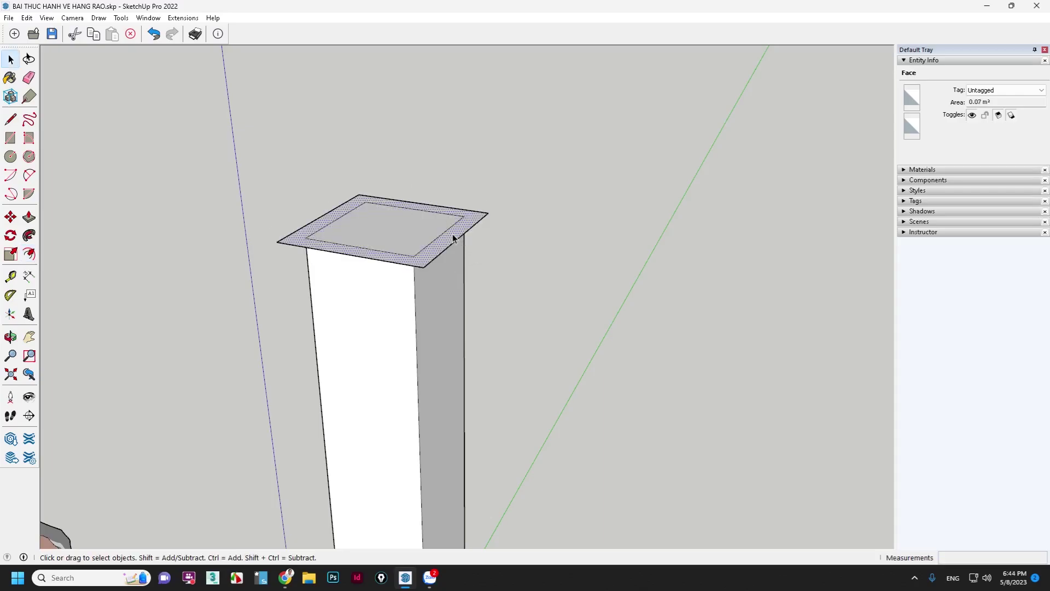
key("p")
left_click(453, 239)
type("70")
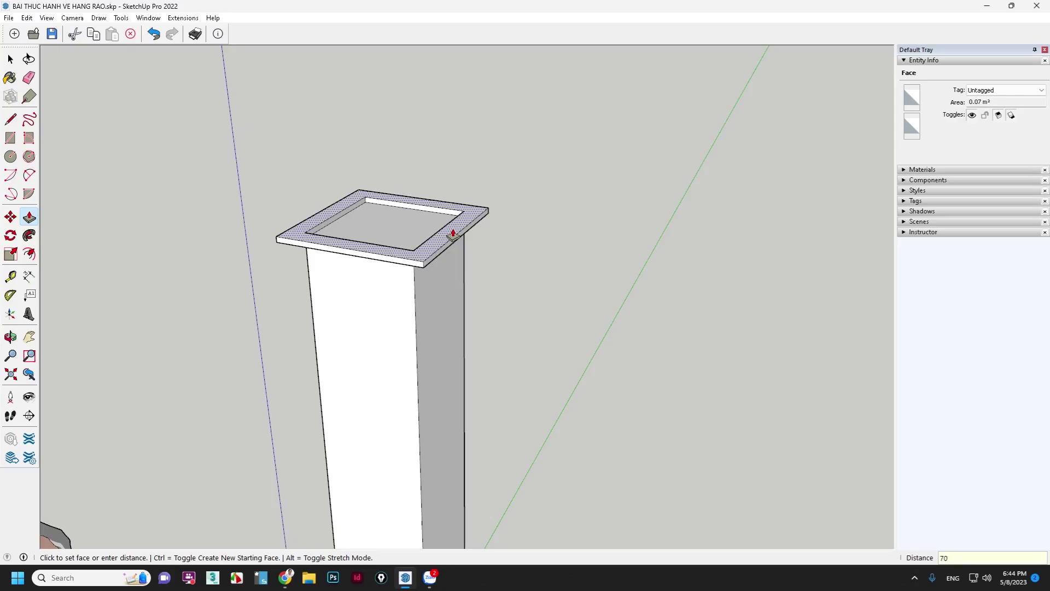
key("Return")
key("space")
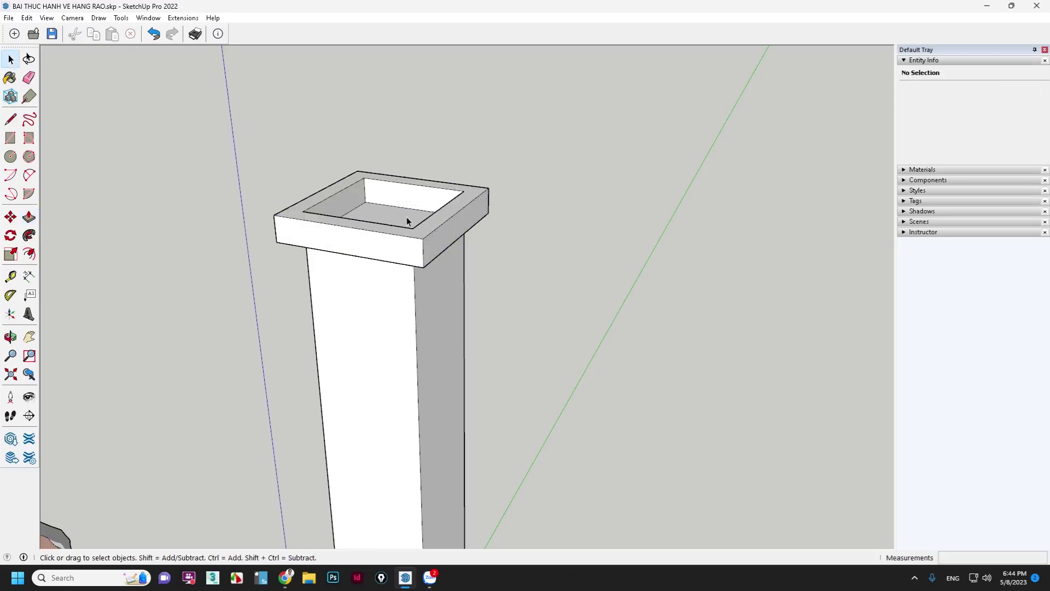
left_click(408, 221)
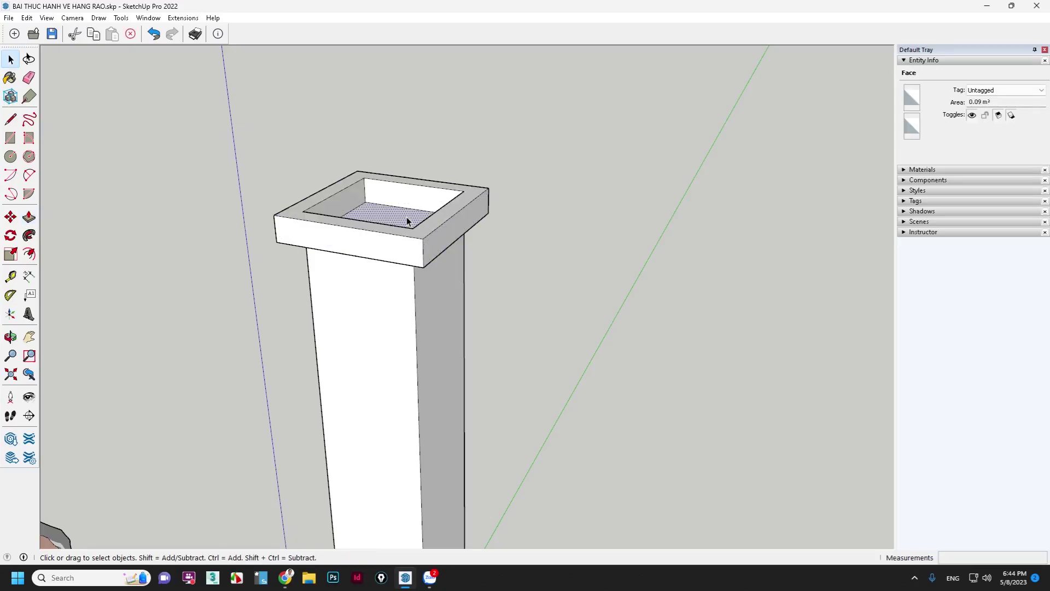
key("p")
left_click(408, 221)
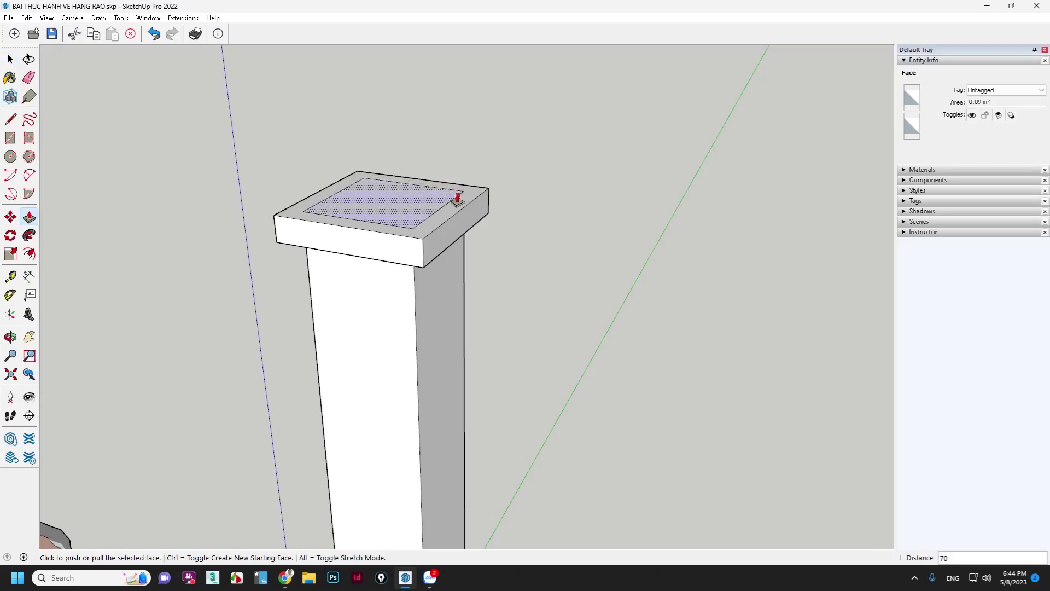
key("space")
Step: Offset the cap top outward a second time and raise the new outer rim
left_click(459, 208)
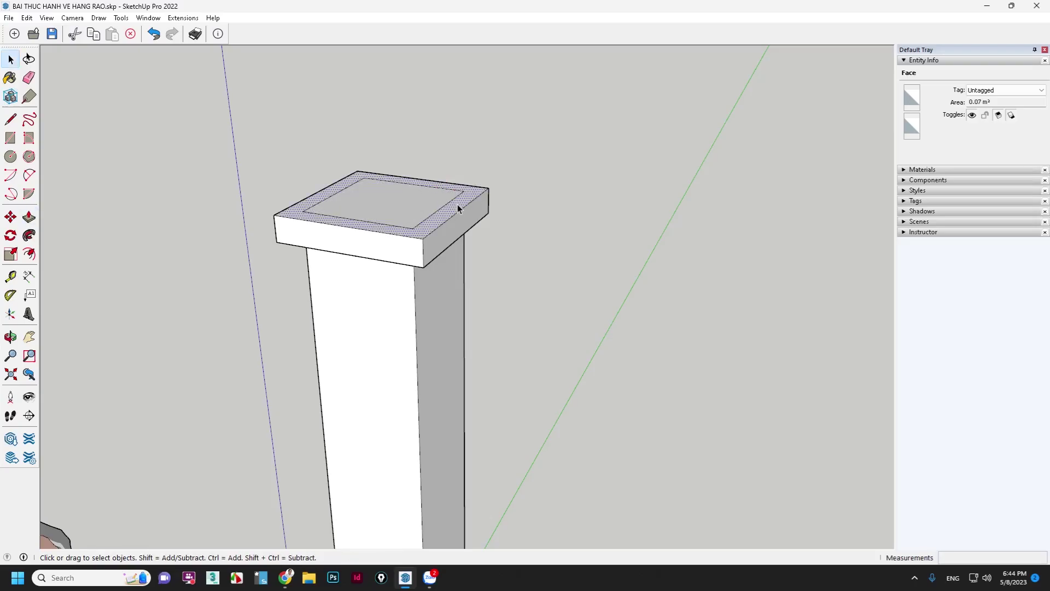
key("f")
left_click(466, 205)
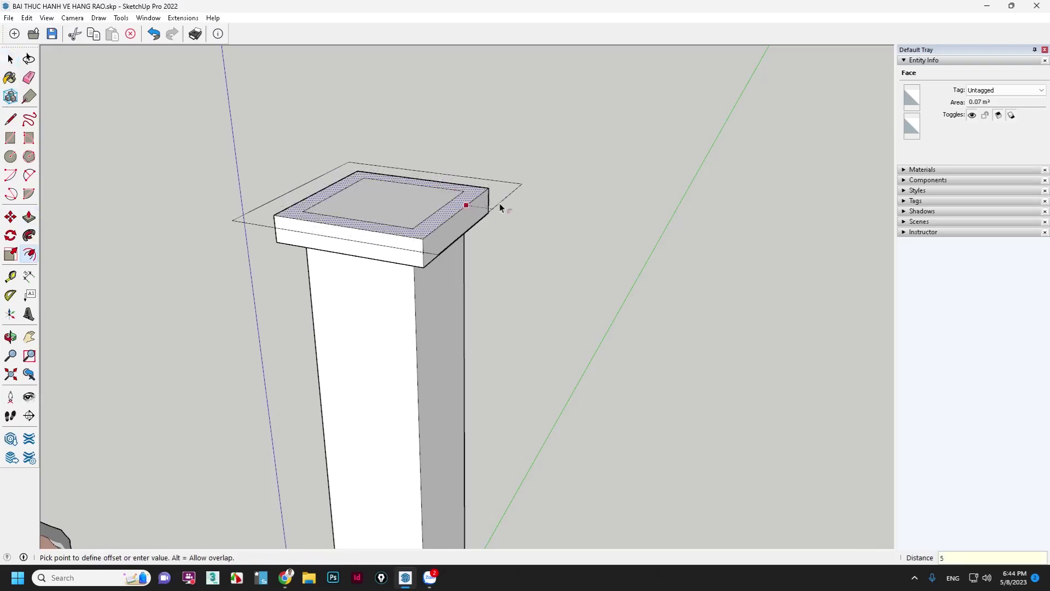
type("0")
key("Return")
key("space")
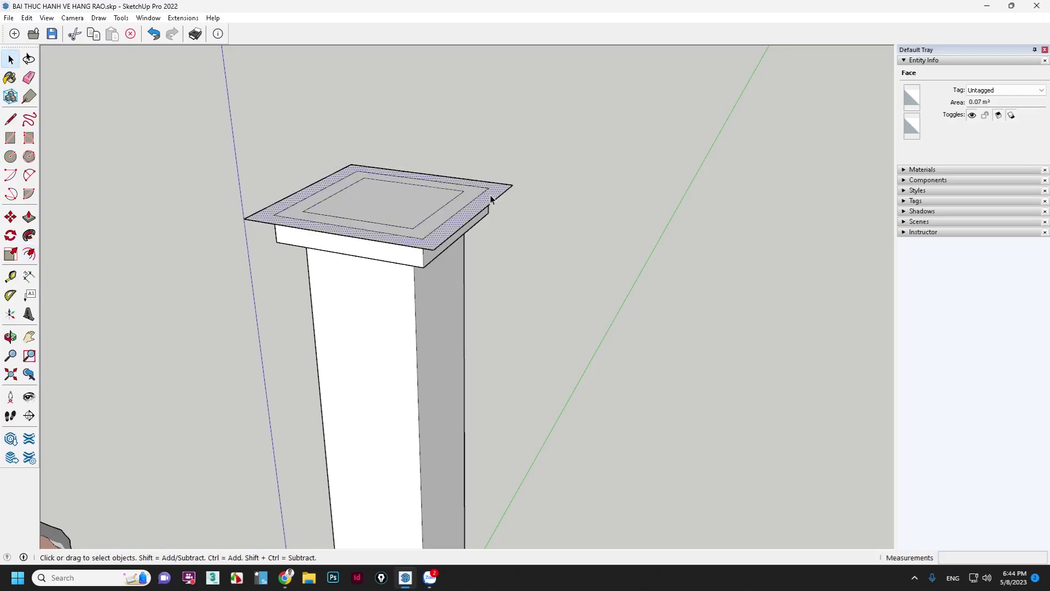
key("p")
left_click(490, 195)
type("100")
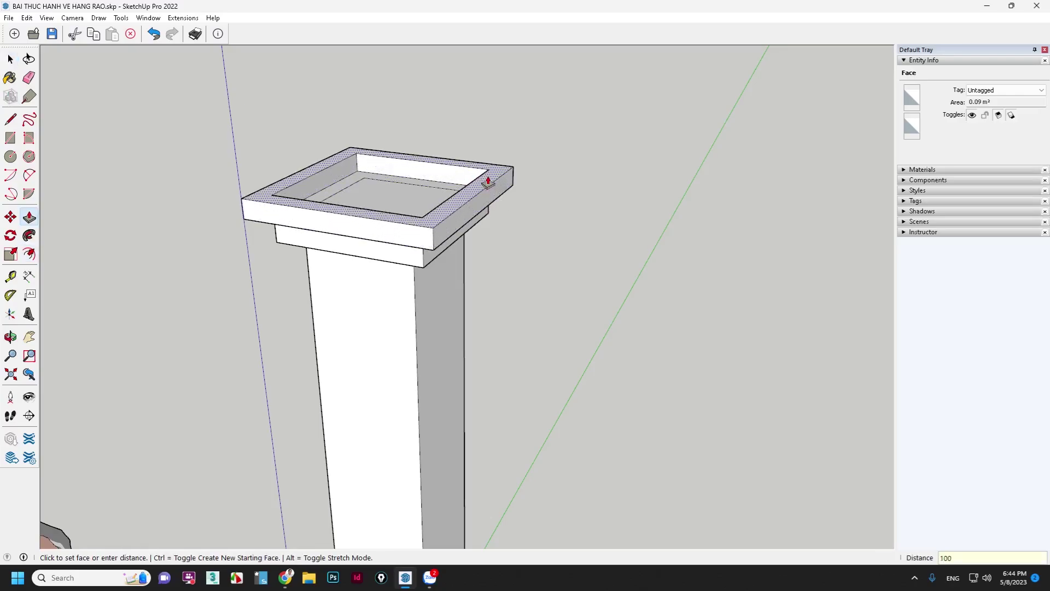
key("Return")
Step: Pull the recessed top face up flush with the rim and view the whole pillar
middle_click_drag(488, 182, 466, 258)
key("space")
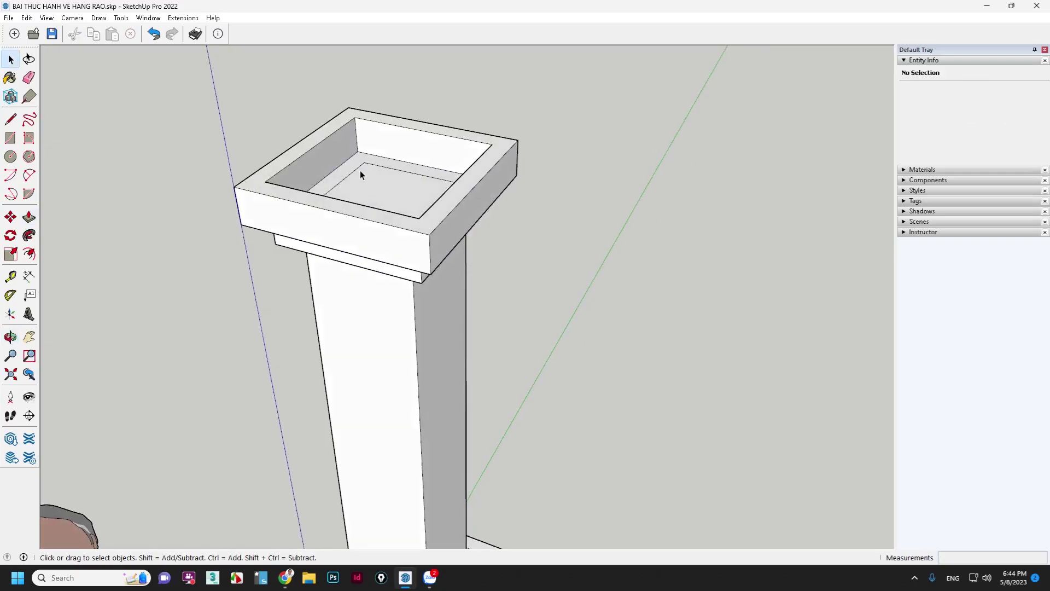
left_click(358, 158)
key("p")
left_click(361, 163)
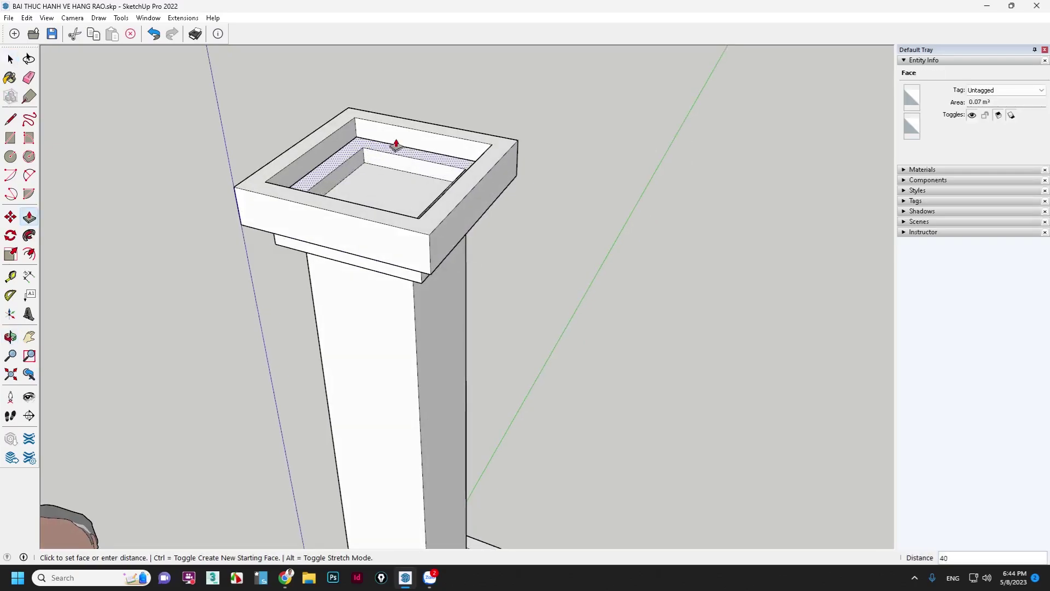
key("Escape")
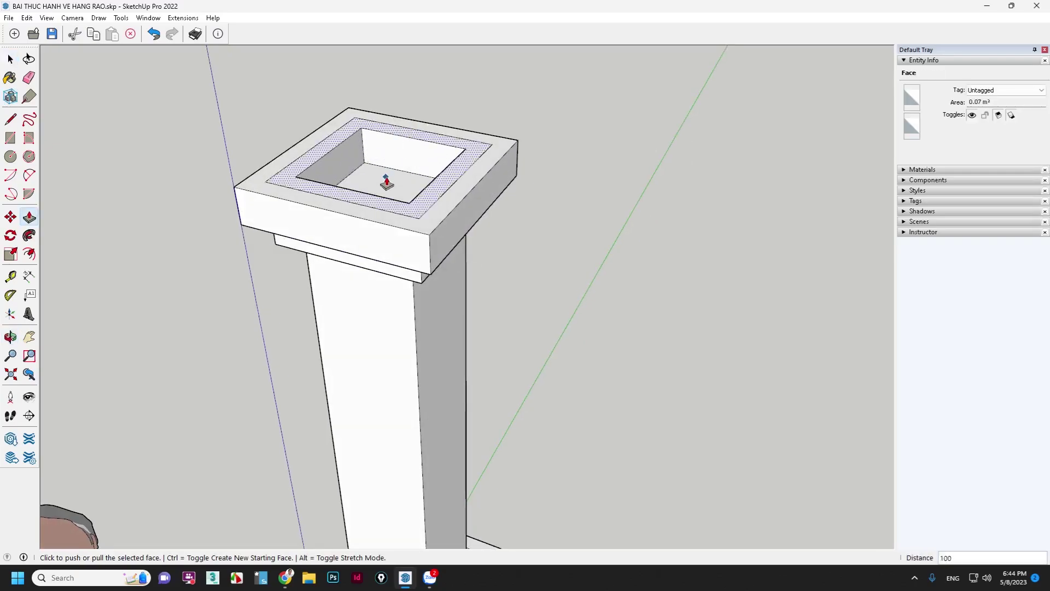
key("space")
left_click(383, 180)
key("p")
left_click(382, 178)
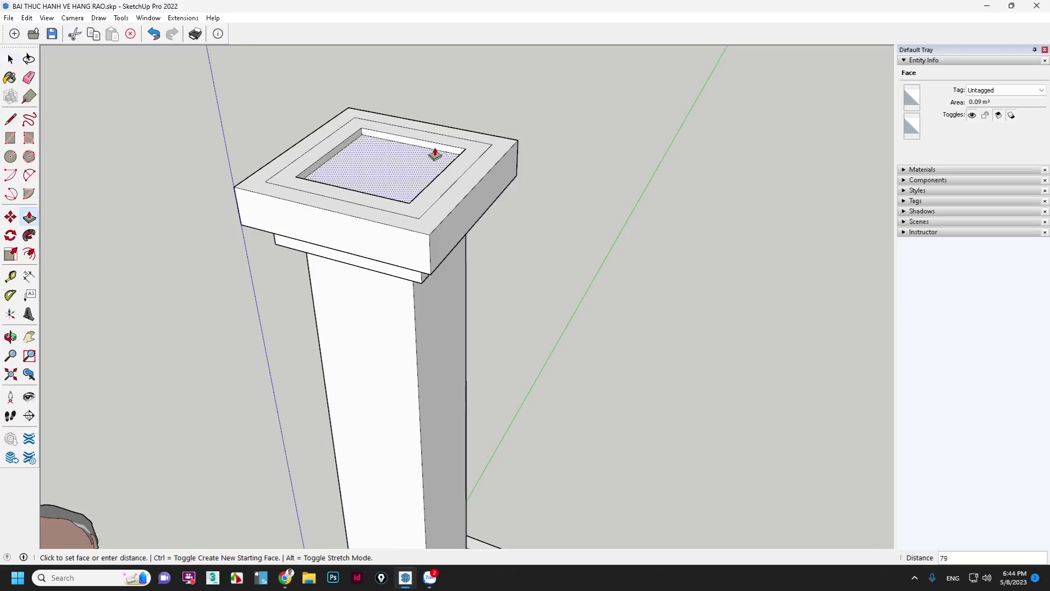
left_click(436, 148)
key("space")
scroll(514, 230, "down", 5)
scroll(516, 411, "down", 3)
mouse_move(516, 410)
middle_mouse_down()
mouse_move(602, 159)
mouse_move(546, 236)
mouse_move(520, 349)
mouse_move(562, 239)
mouse_move(574, 252)
mouse_move(596, 244)
mouse_move(536, 297)
mouse_move(619, 309)
mouse_move(633, 272)
mouse_move(596, 368)
mouse_move(682, 335)
mouse_move(625, 237)
mouse_move(680, 201)
mouse_move(731, 218)
mouse_move(514, 367)
mouse_move(436, 356)
mouse_move(577, 380)
mouse_move(643, 350)
mouse_move(619, 366)
middle_mouse_up()
Step: Select the pillar's right-side geometry and stretch it 50 sideways
left_click(596, 249)
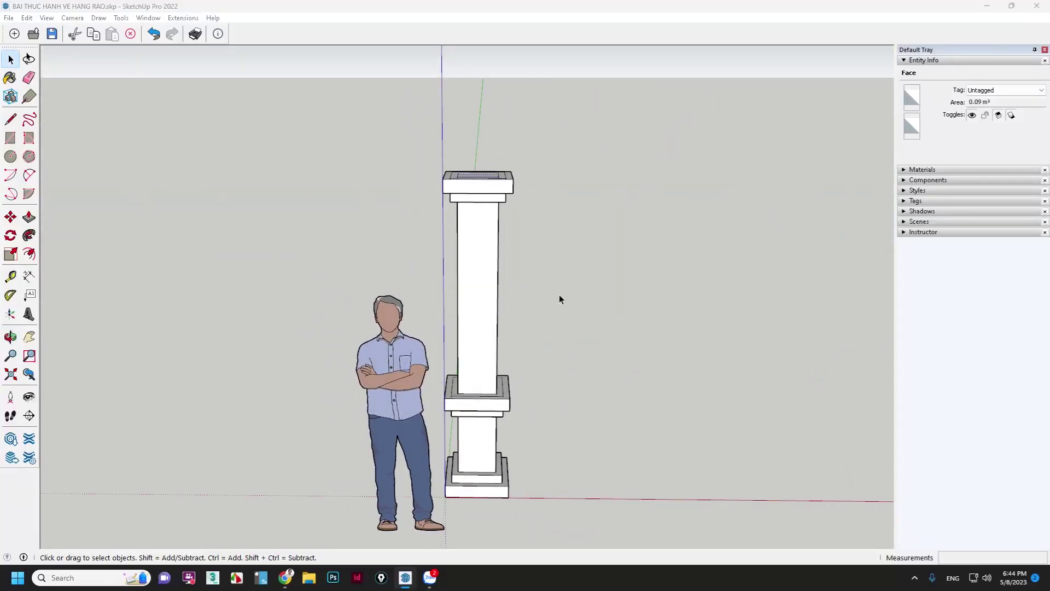
middle_click_drag(520, 326, 518, 292)
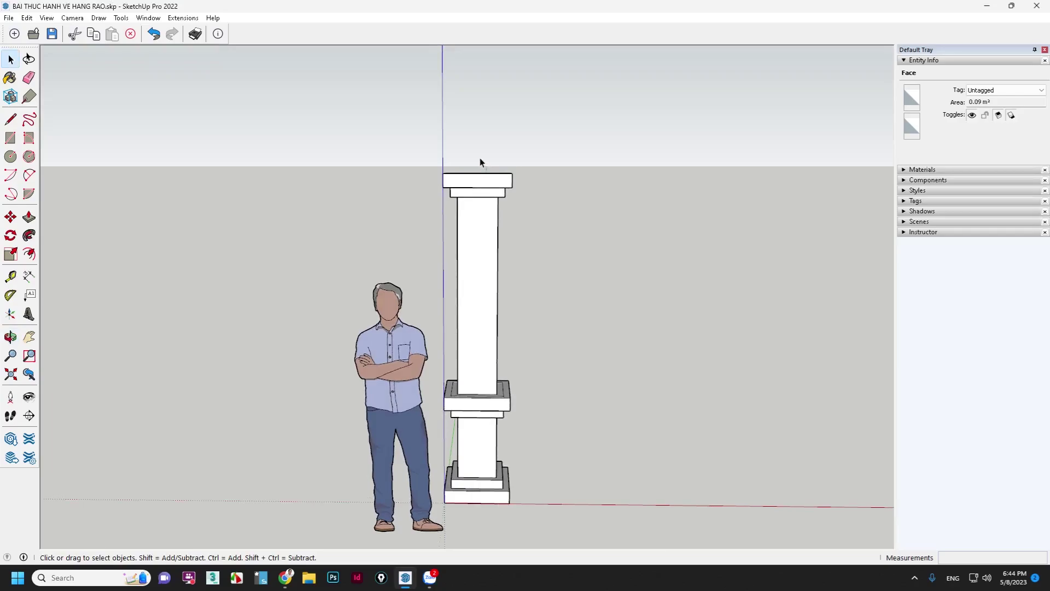
mouse_move(479, 158)
left_mouse_down()
mouse_move(596, 504)
mouse_move(639, 534)
left_mouse_up()
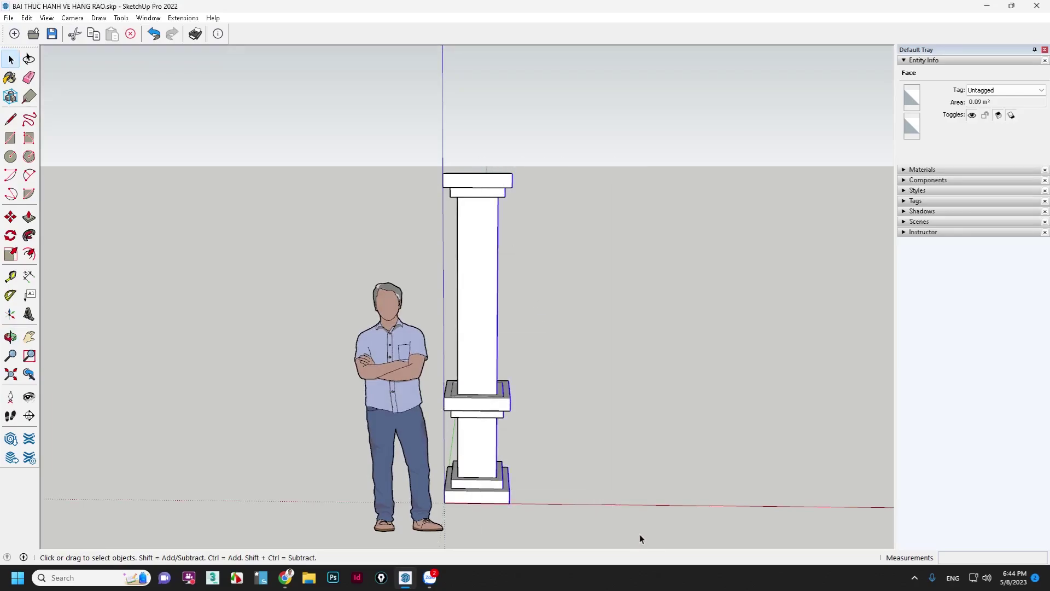
key("m")
left_click(551, 425)
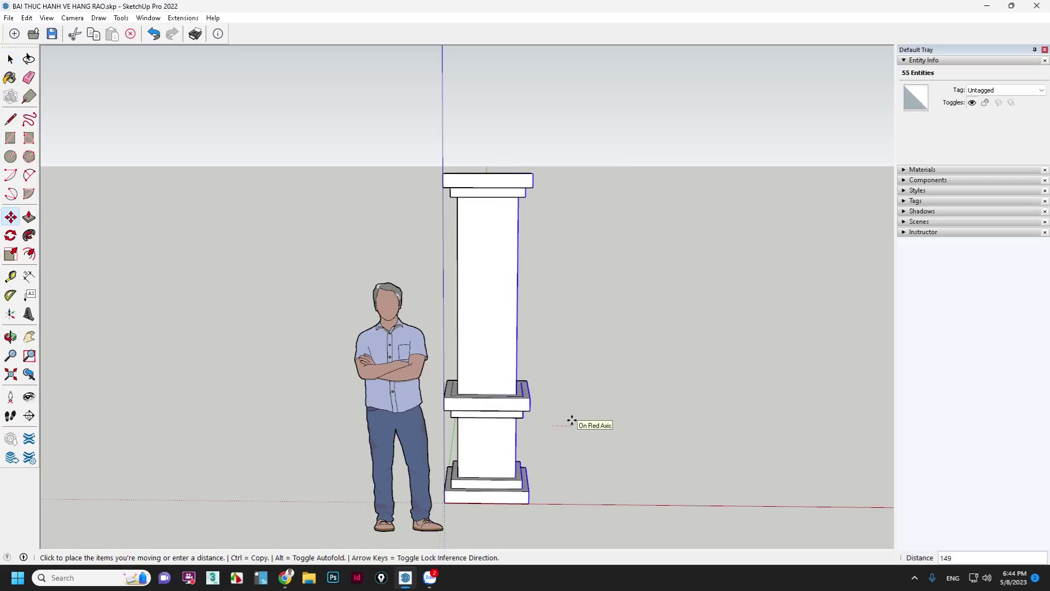
type("0")
key("Return")
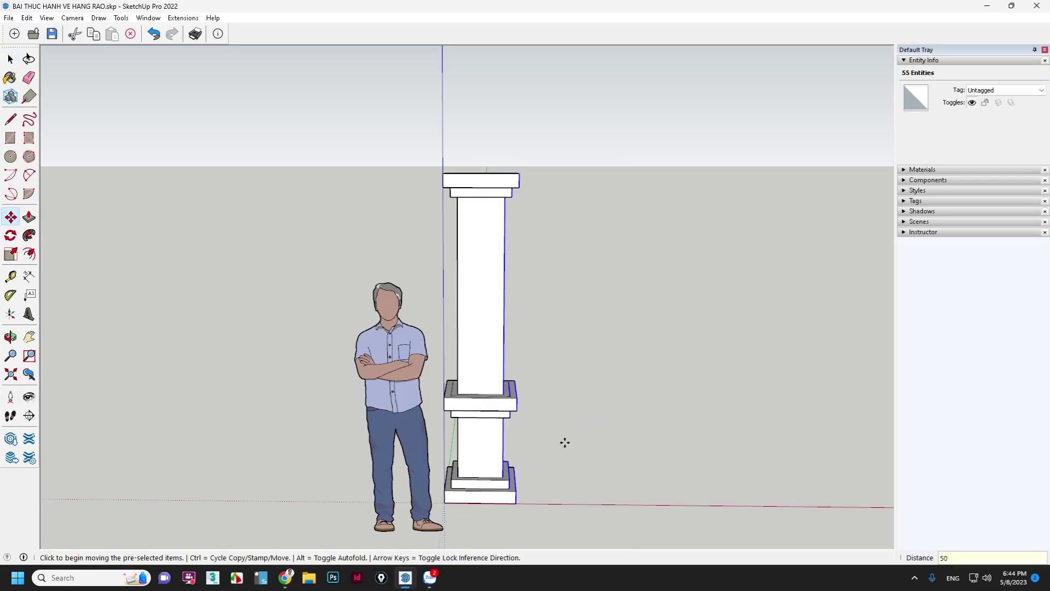
Step: Reselect the right-side faces and move them 50 along the green axis, then check
middle_click_drag(564, 442, 218, 510)
mouse_move(412, 487)
middle_mouse_down()
mouse_move(687, 441)
mouse_move(235, 507)
mouse_move(244, 437)
middle_mouse_up()
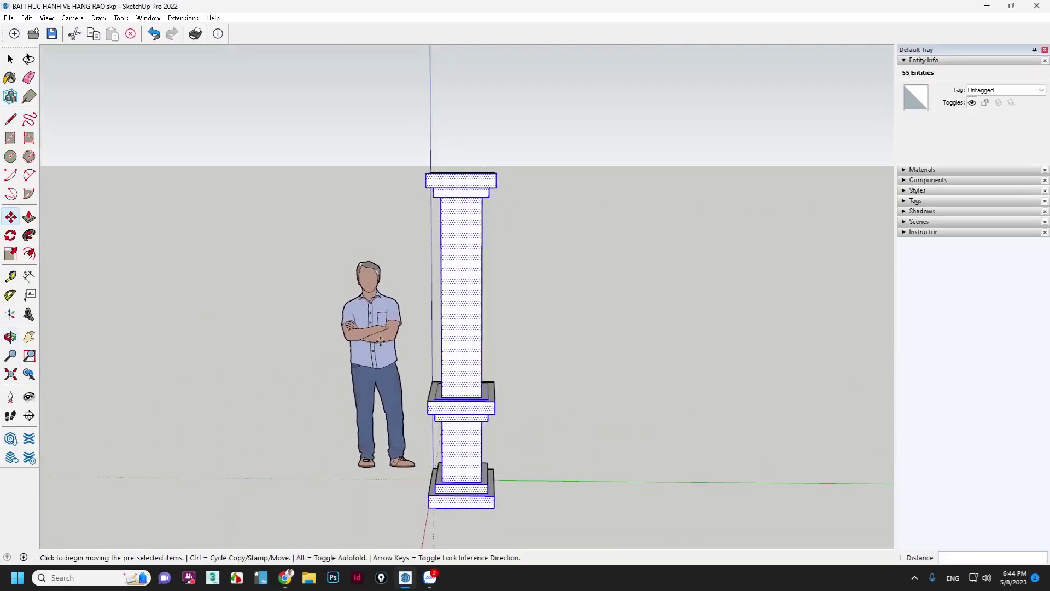
left_click(464, 120)
key("Escape")
key("space")
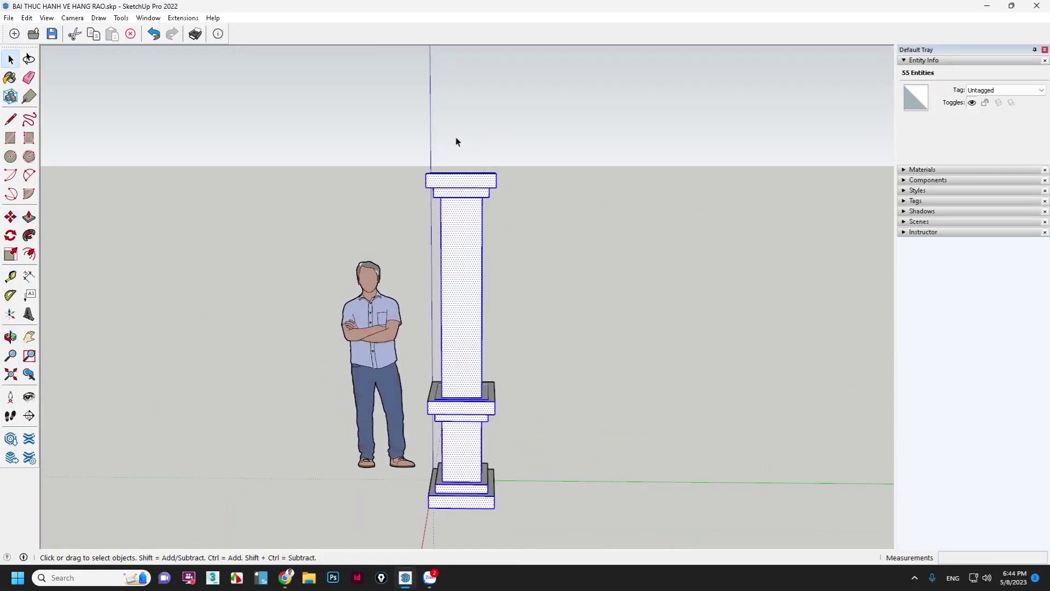
left_click_drag(458, 132, 594, 528)
key("m")
left_click(540, 486)
type("50")
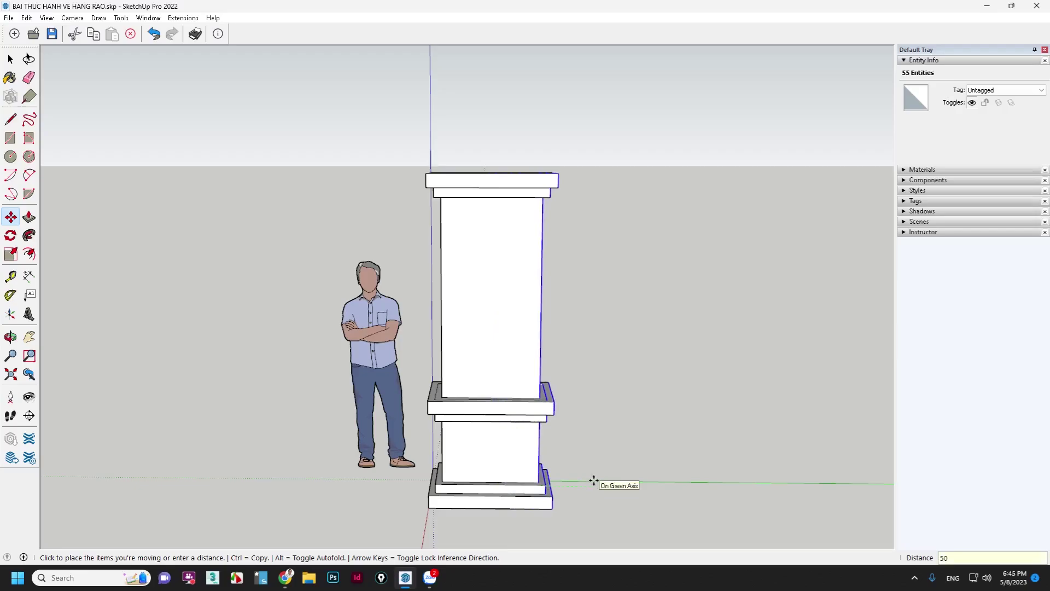
key("Return")
key("space")
middle_click_drag(258, 434, 658, 451)
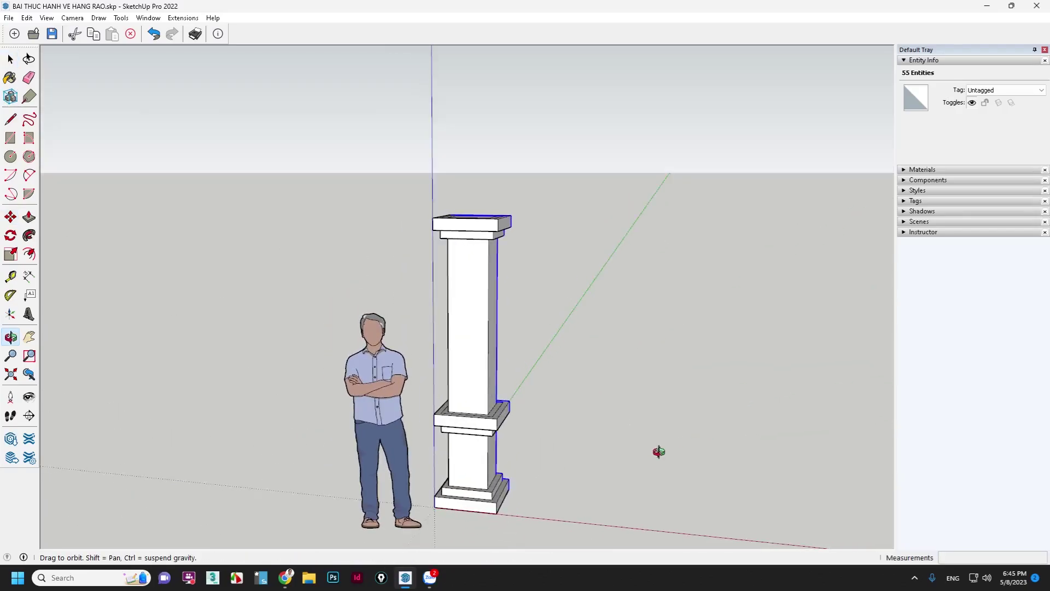
Step: Offset the lower pedestal face inward to create an inset rectangle
key("space")
scroll(436, 476, "up", 2)
left_click(435, 476)
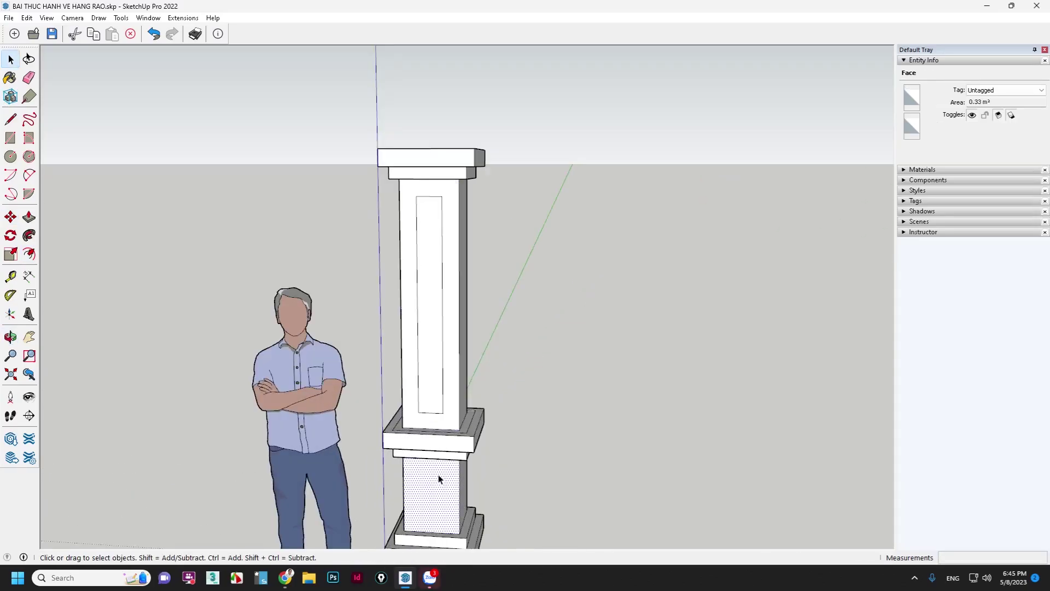
key("f")
left_click(439, 473)
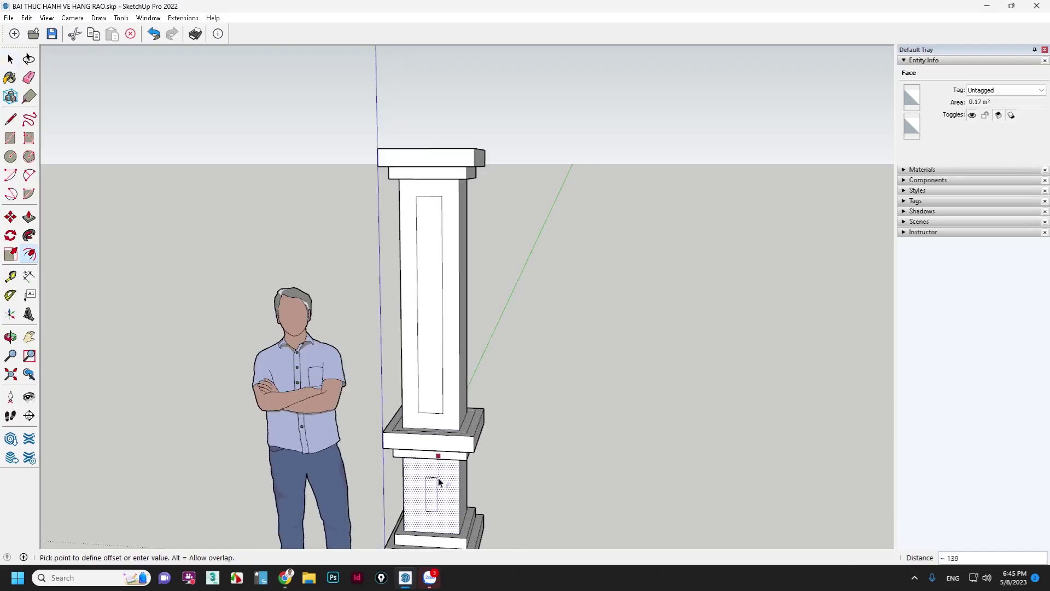
type("10")
key("Return")
key("space")
scroll(423, 218, "up", 1)
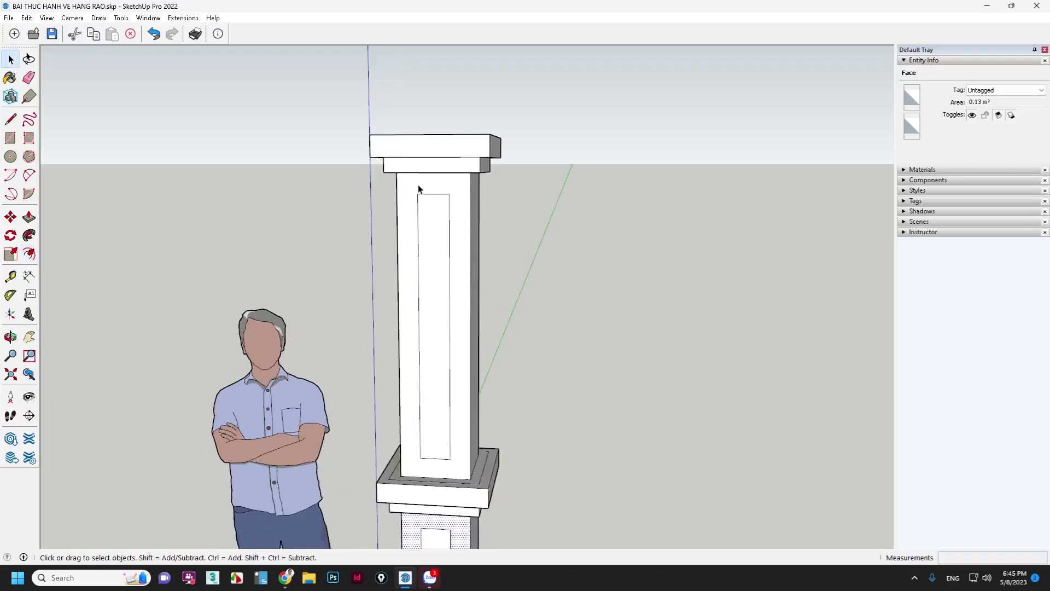
scroll(426, 197, "up", 2)
Step: Draw radius-25 circles at the top-left and top-right corners of the shaft's inner rectangle
key("c")
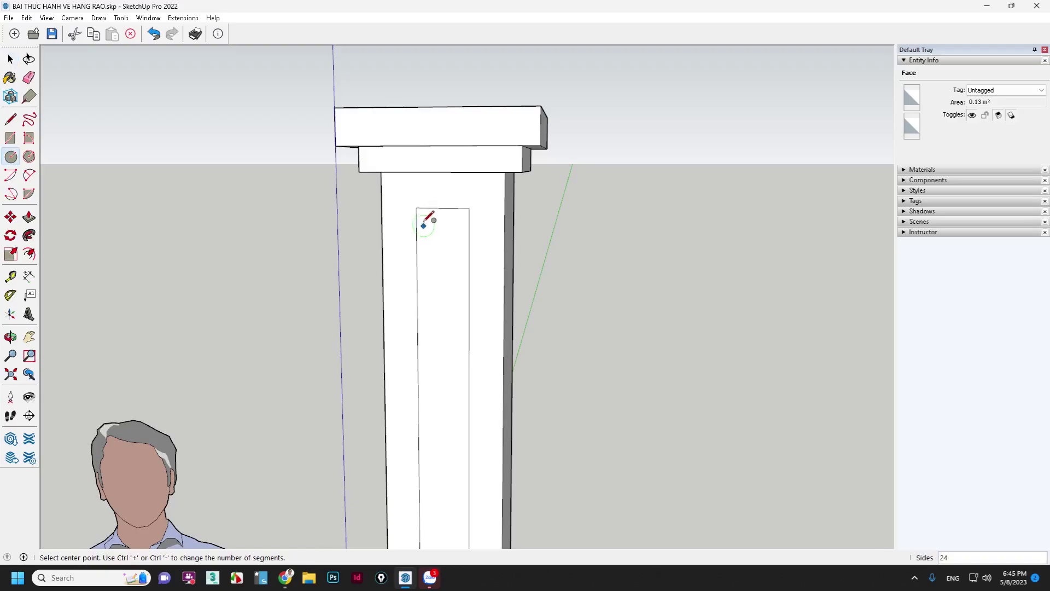
left_click(417, 208)
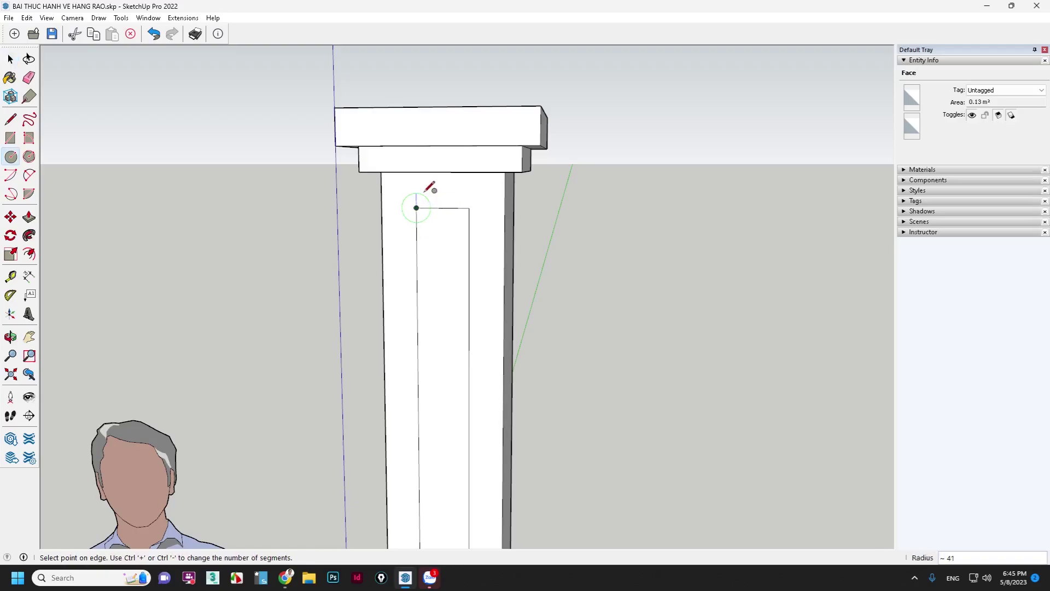
type("25")
key("Return")
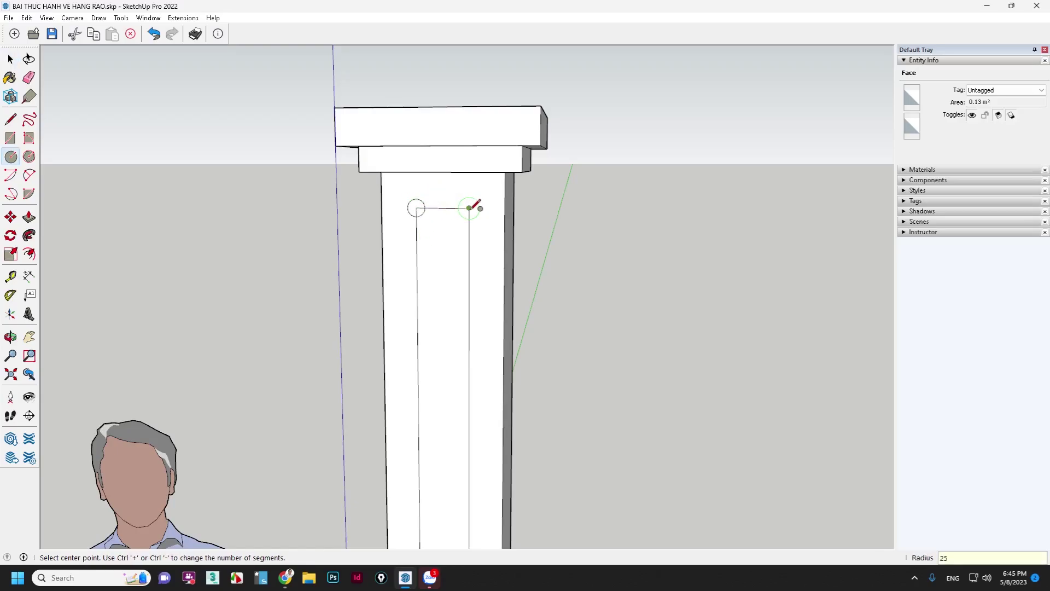
left_click(469, 207)
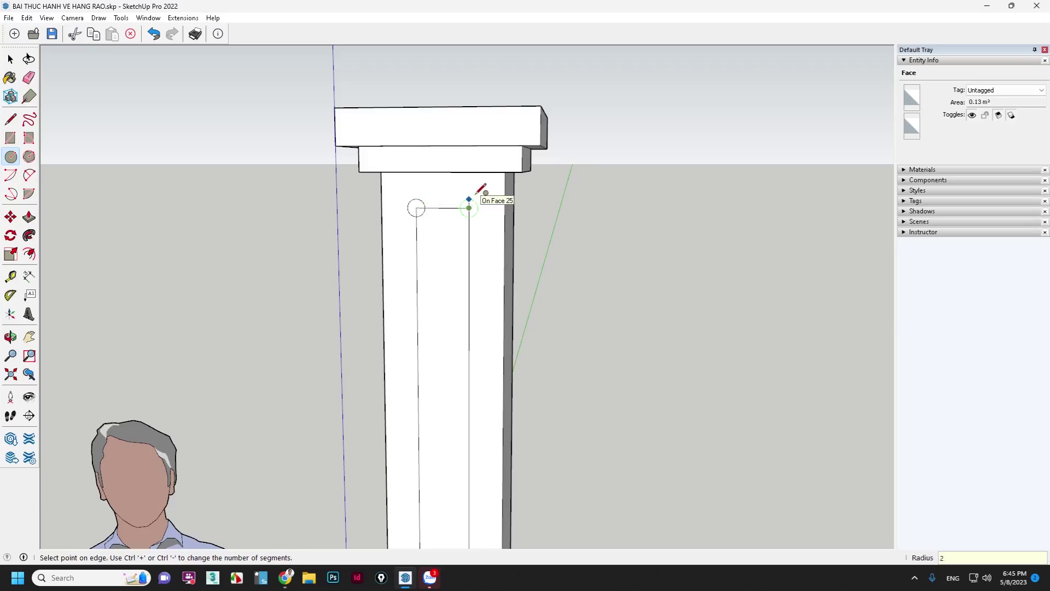
key("Return")
Step: Add radius-25 circles at the shaft rectangle's bottom-right and bottom-left corners
scroll(476, 197, "down", 3)
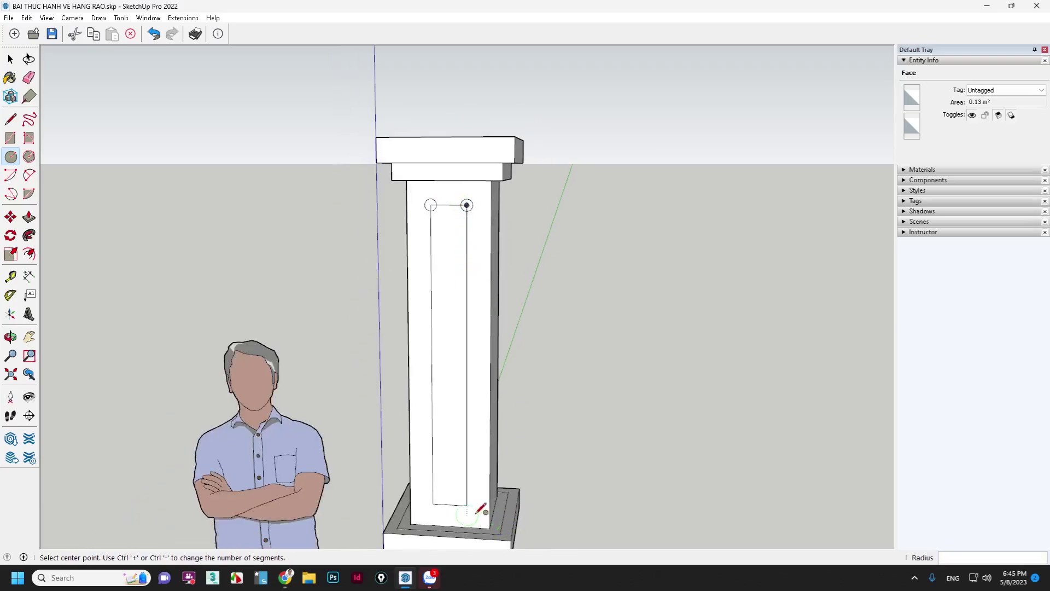
scroll(471, 502, "up", 3)
left_click(465, 502)
type("25")
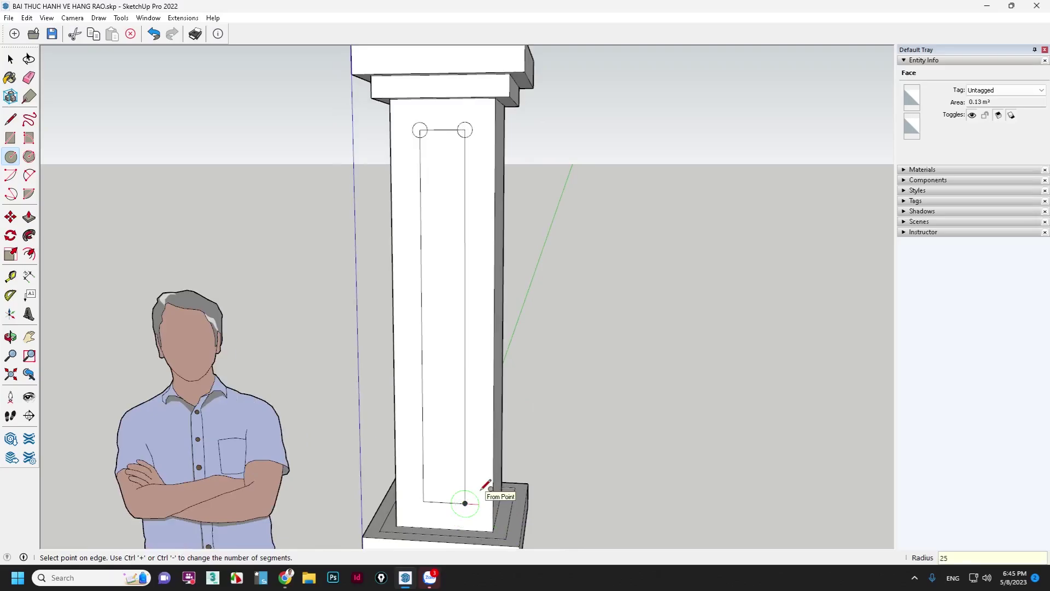
key("Return")
left_click(423, 501)
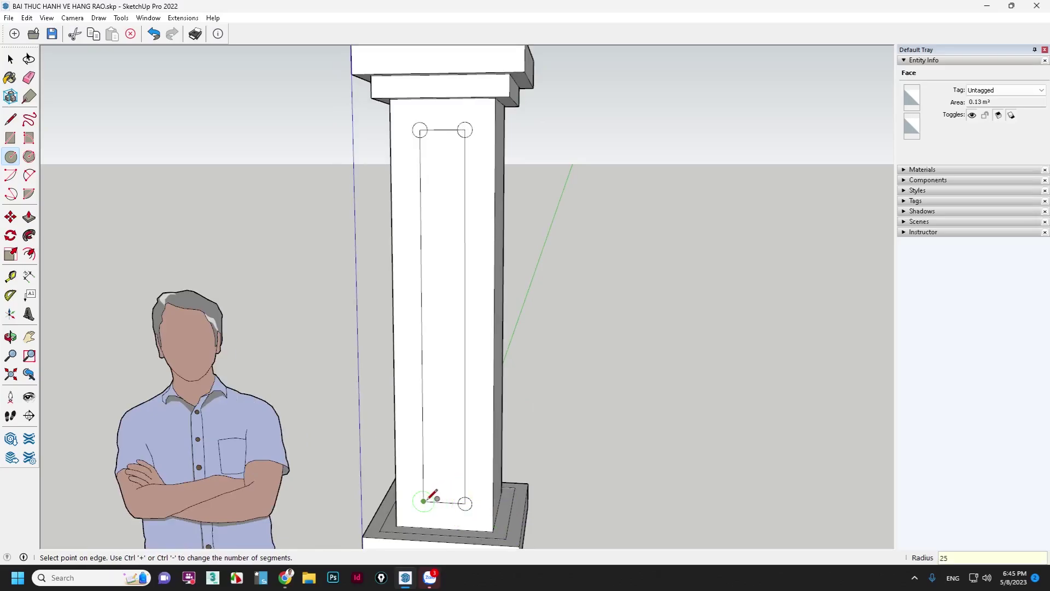
type("2")
key("Return")
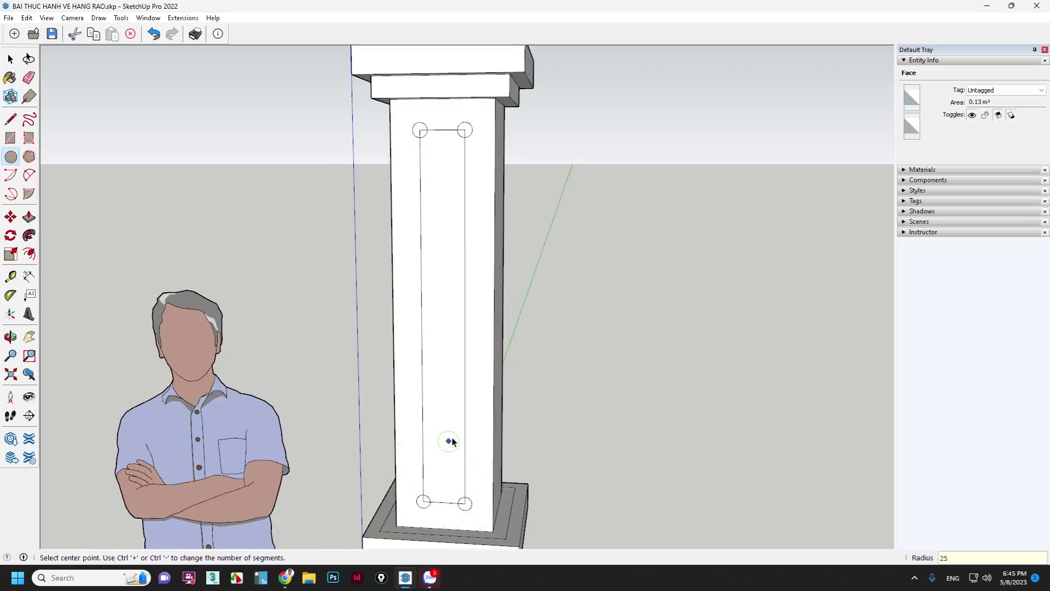
key("space")
scroll(413, 263, "down", 2)
scroll(413, 263, "down", 2)
scroll(432, 416, "up", 5)
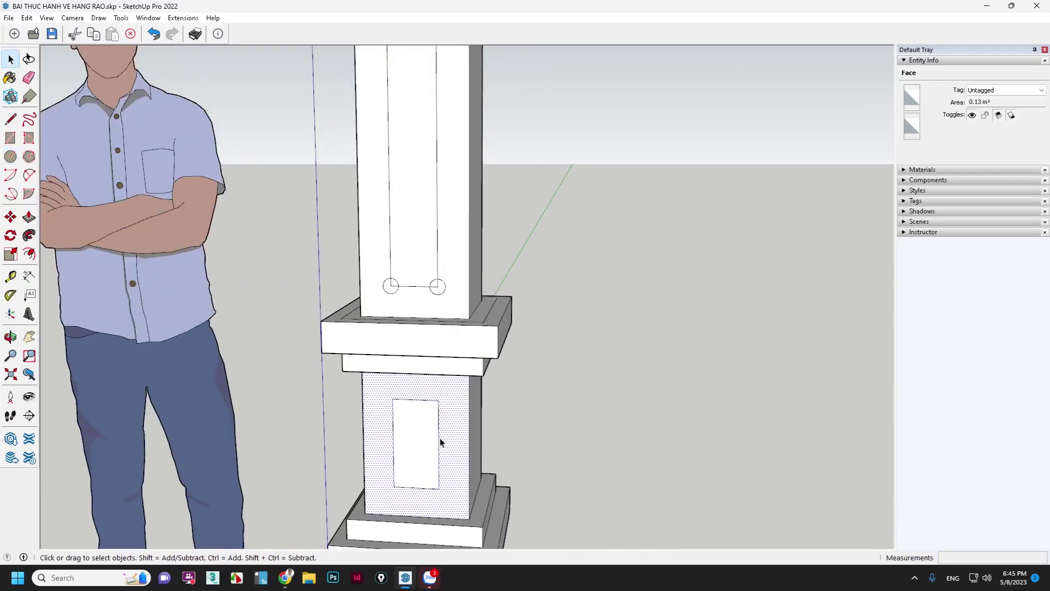
Step: Cancel a stray circle and undo the shaft's two bottom corner circles
key("c")
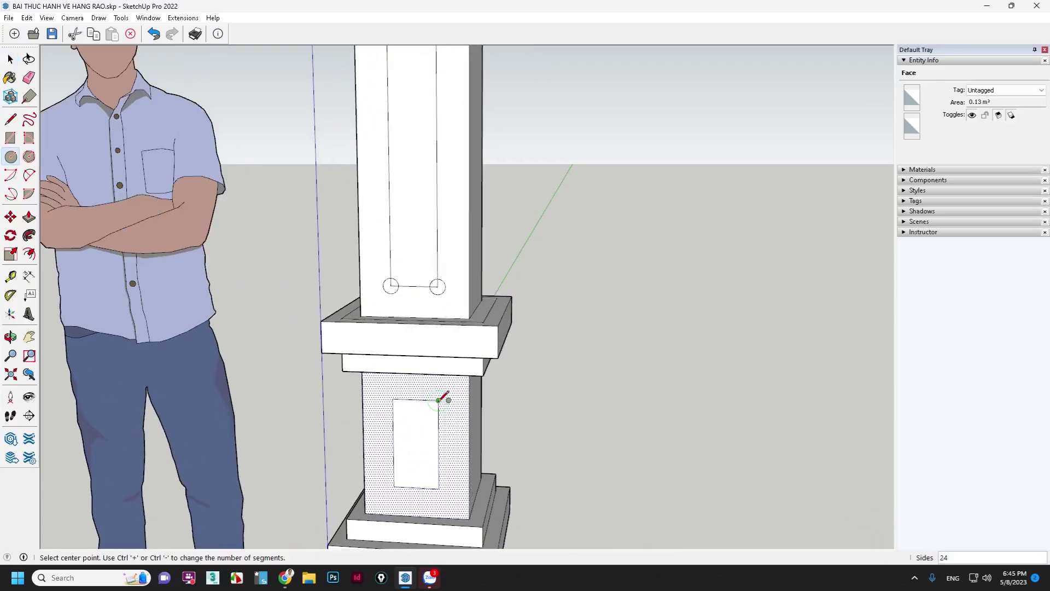
left_click(438, 399)
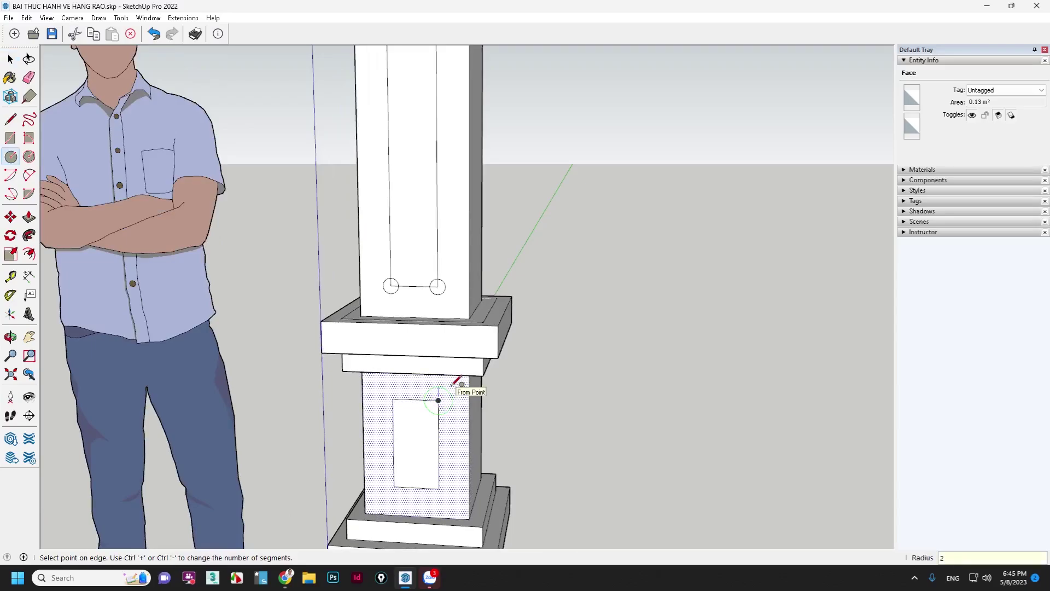
key("space")
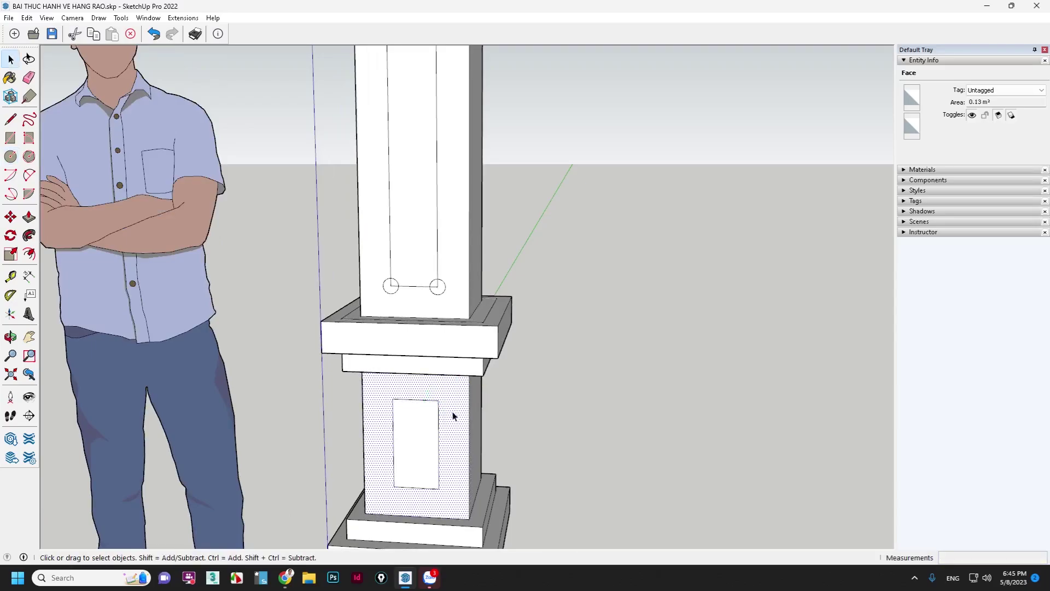
key("ctrl+z")
key("ctrl+z")
Step: Draw radius-25 circles at all four corners of the pedestal's inset rectangle
key("c")
left_click(383, 381)
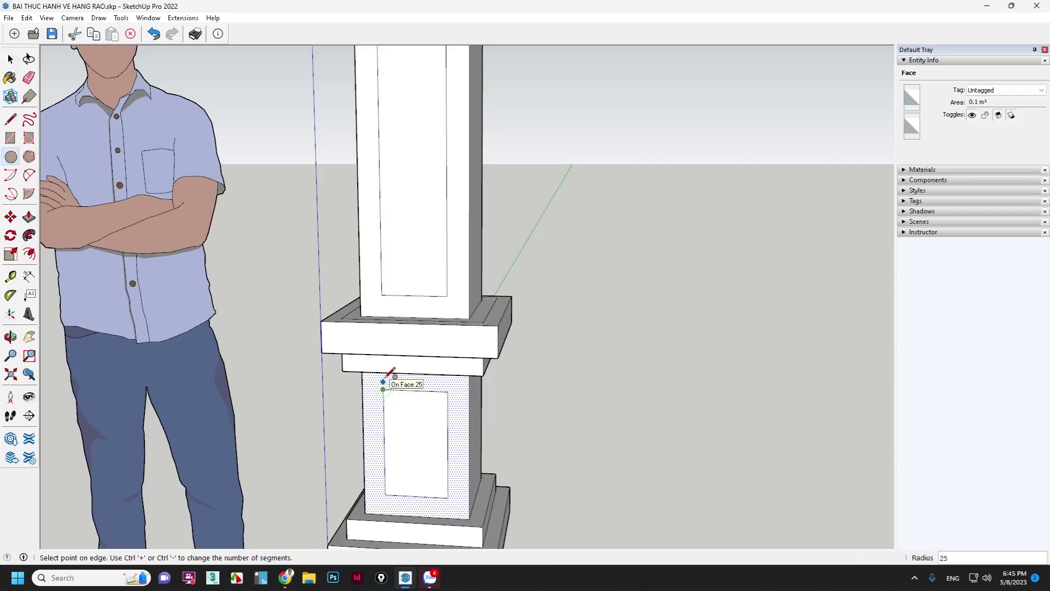
left_click(447, 391)
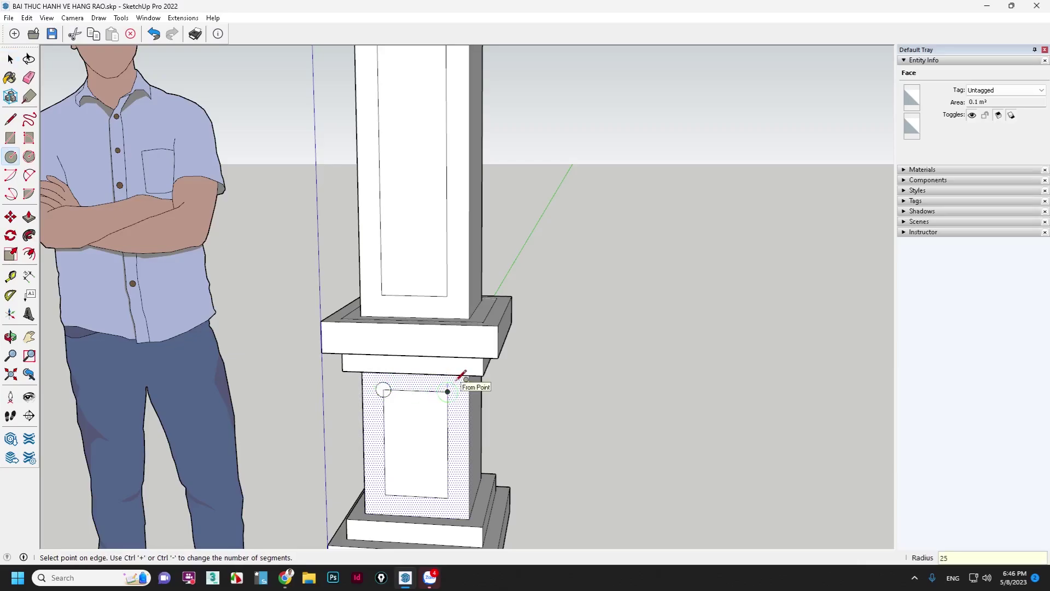
key("Return")
left_click(447, 498)
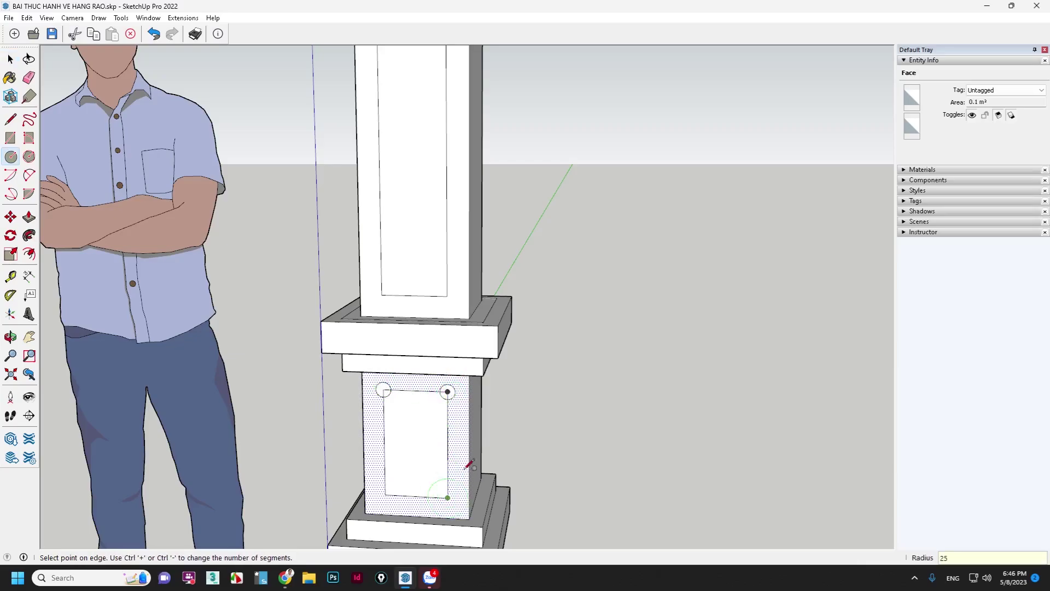
type("25")
key("Return")
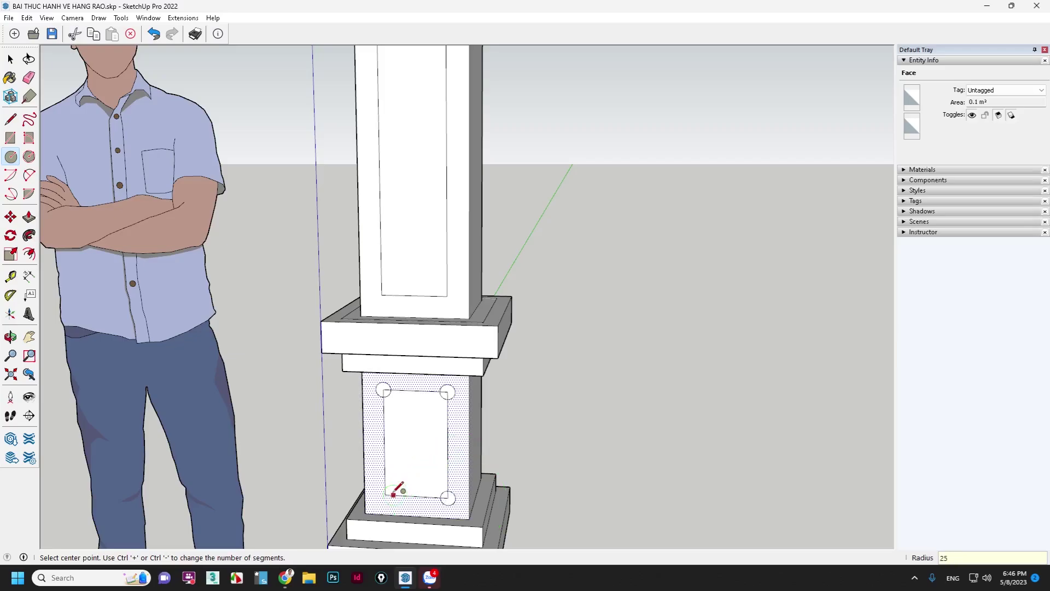
left_click(386, 495)
type("25")
key("Return")
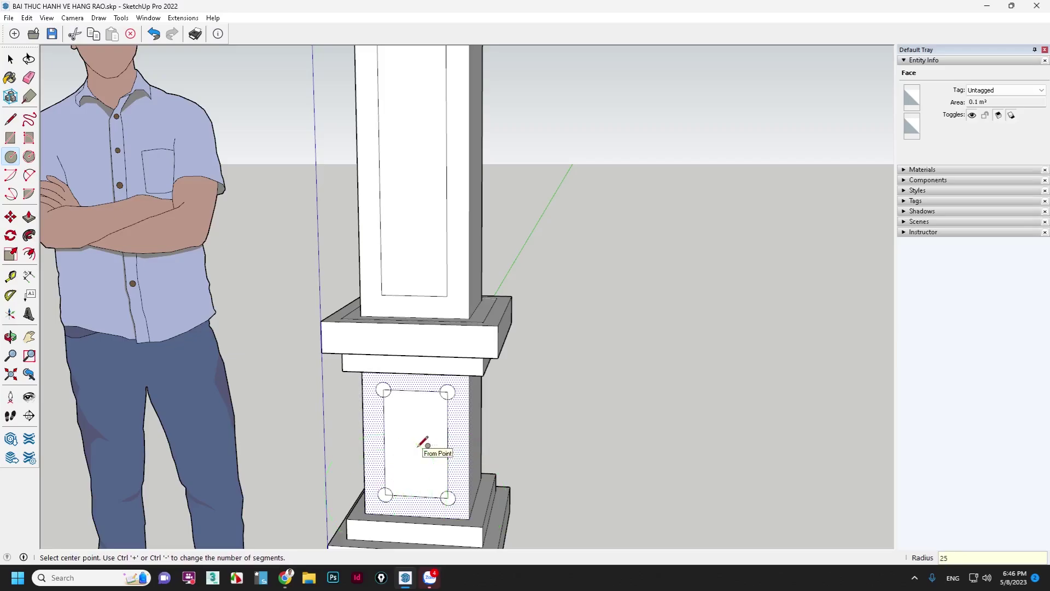
Step: Redraw radius-25 circles at the shaft rectangle's bottom and top corners
left_click(447, 296)
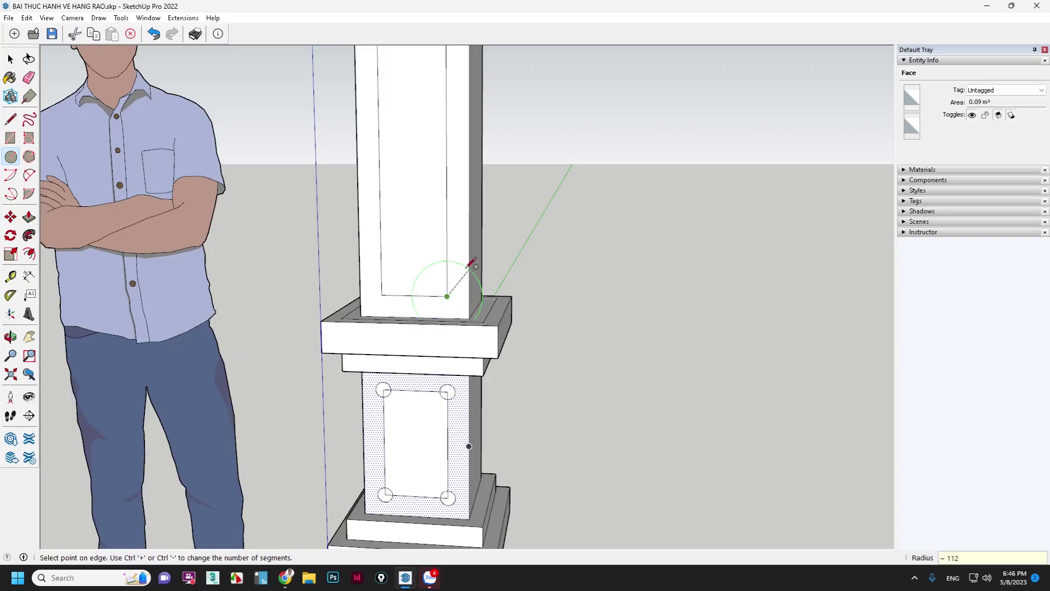
type("25")
key("Return")
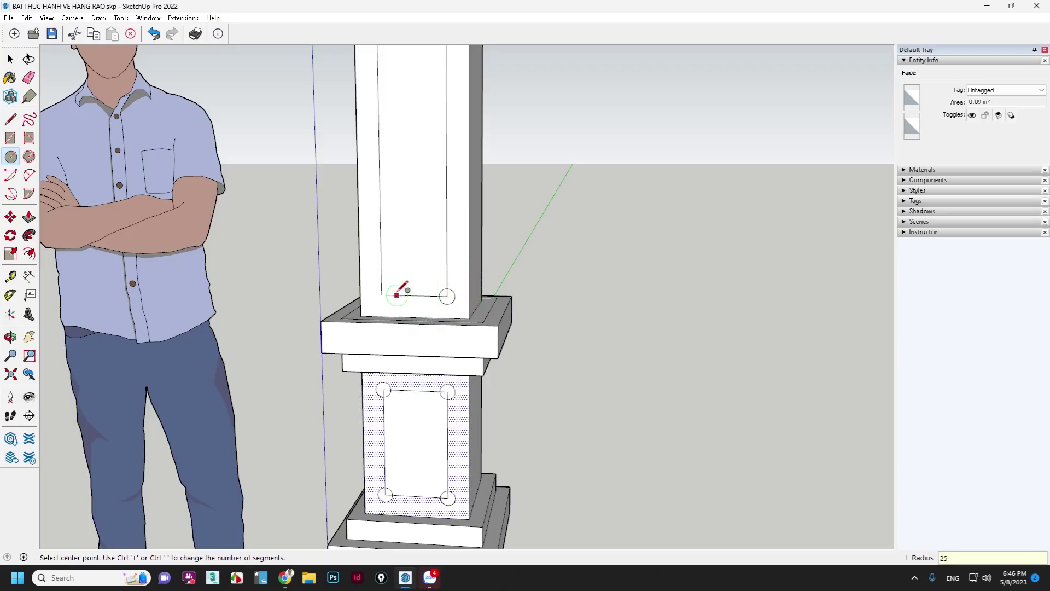
left_click(381, 295)
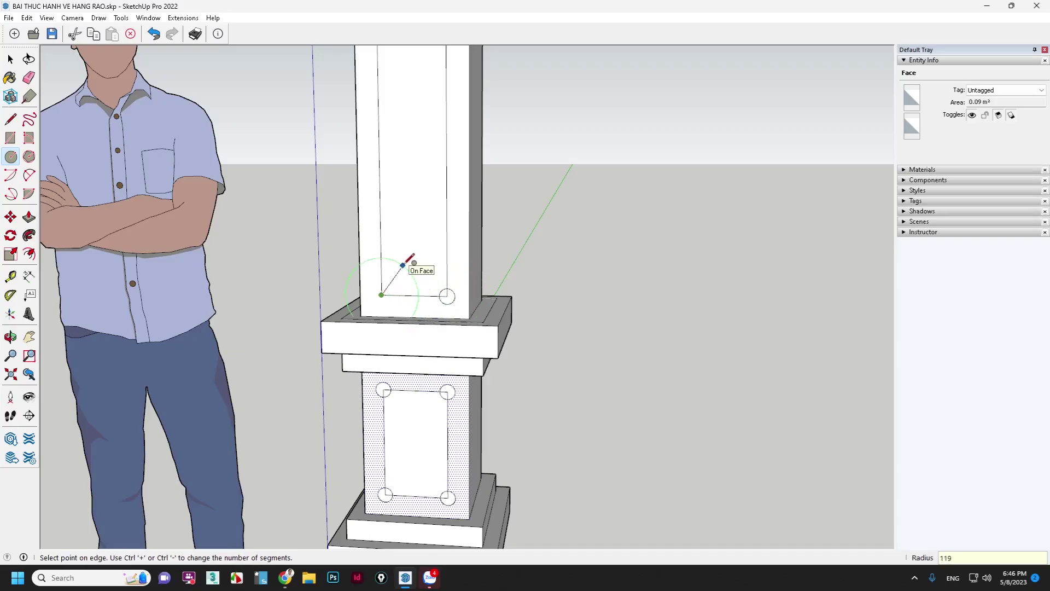
key("Return")
scroll(427, 369, "down", 3)
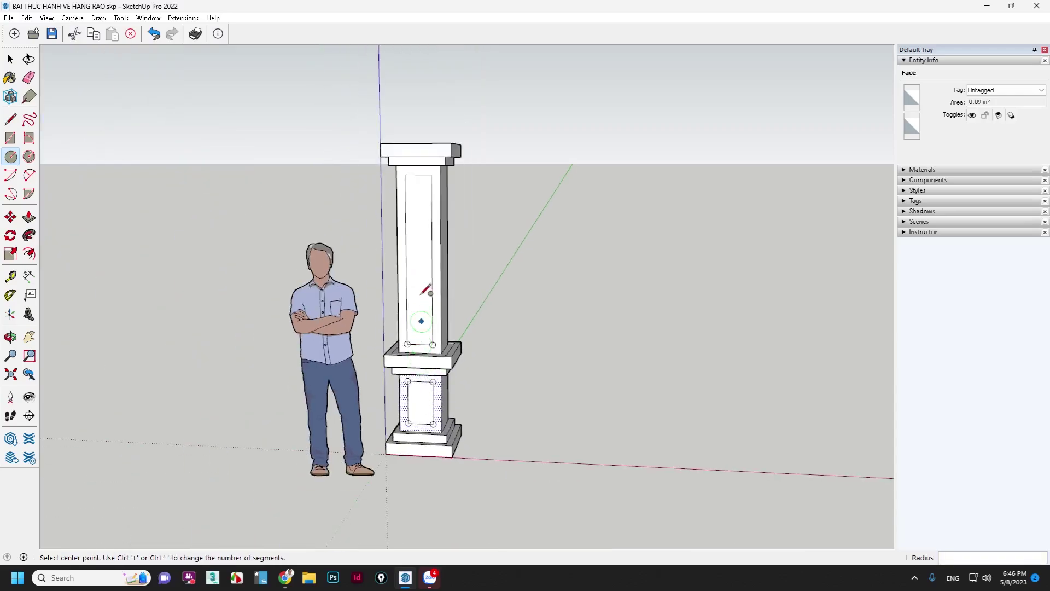
scroll(432, 160, "up", 2)
scroll(433, 161, "up", 3)
left_click(451, 193)
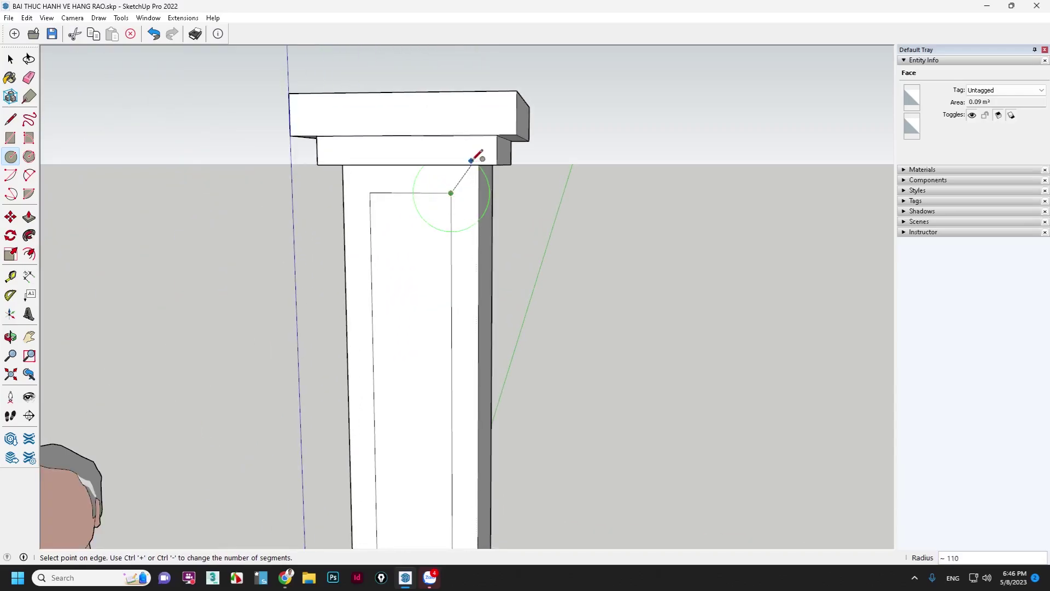
key("Return")
left_click(370, 192)
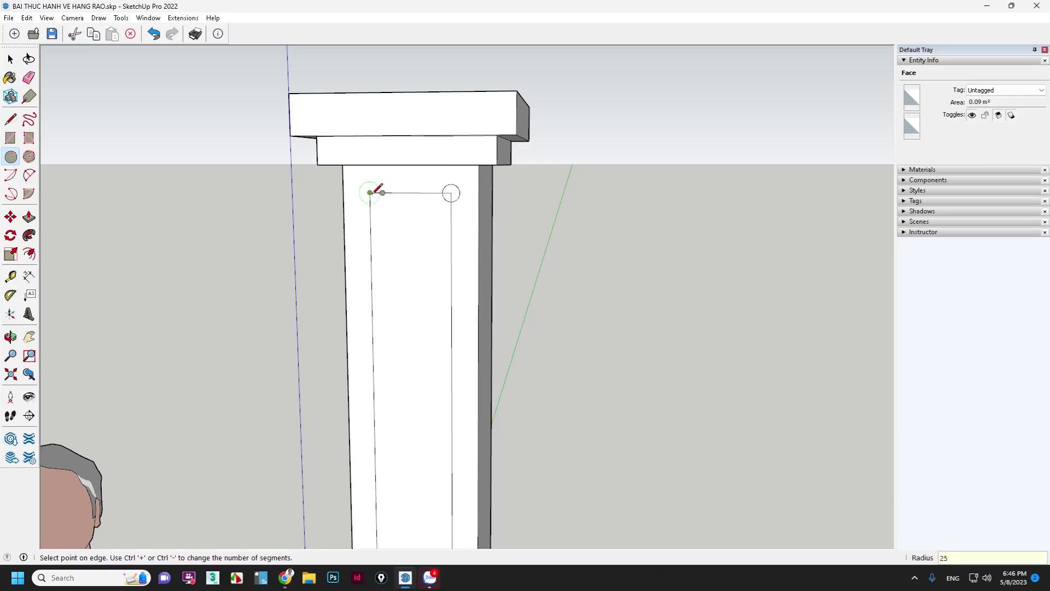
type("2")
key("Return")
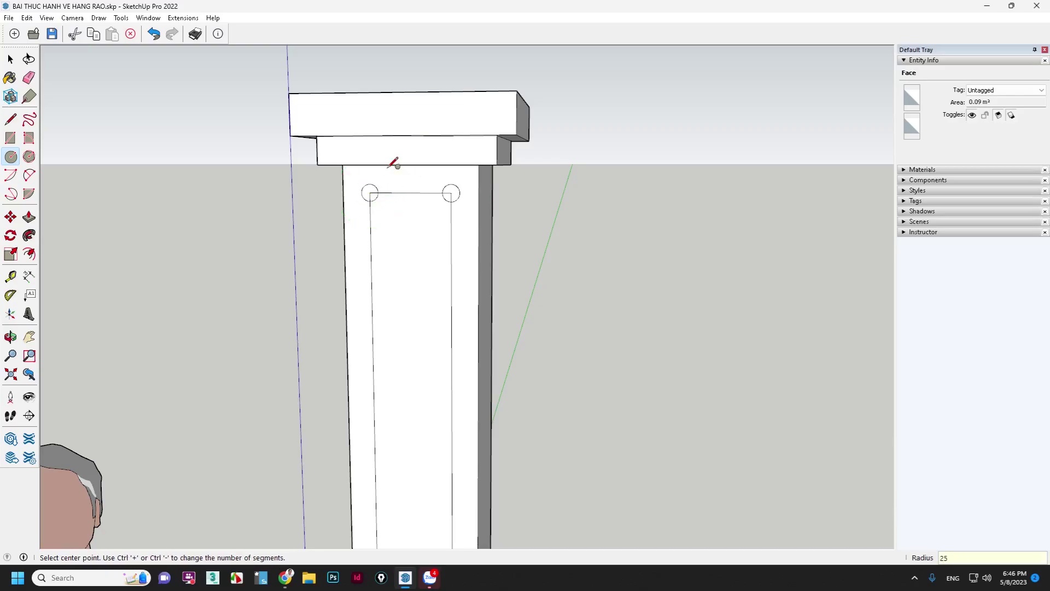
scroll(396, 161, "up", 3)
Step: Erase the corner circles' outer arcs at top and bottom, leaving concave notched panel corners
key("e")
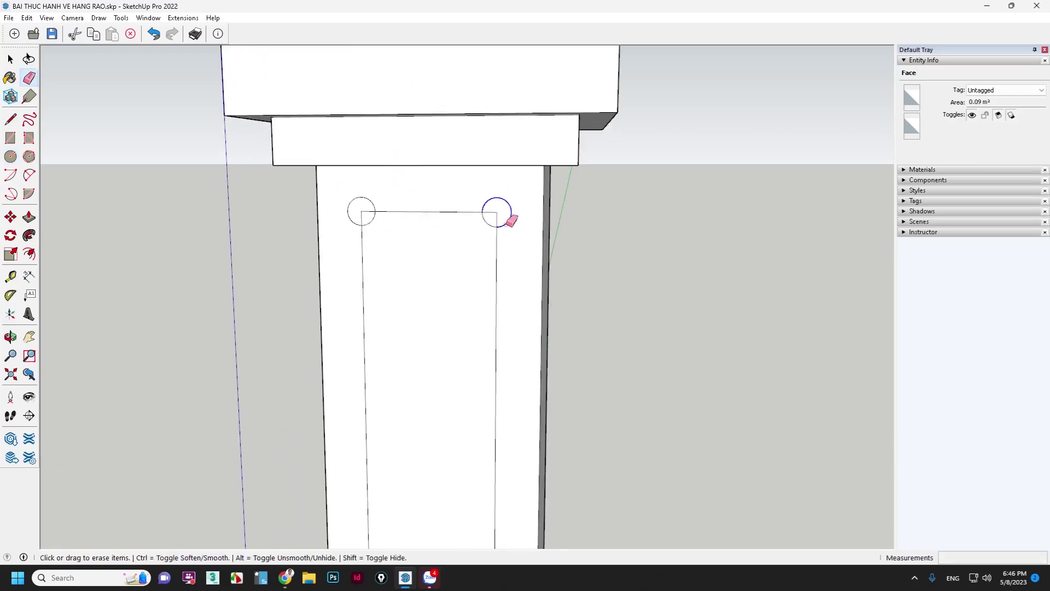
mouse_move(508, 214)
left_mouse_down()
mouse_move(444, 186)
mouse_move(372, 208)
mouse_move(357, 244)
left_mouse_up()
scroll(425, 199, "down", 3)
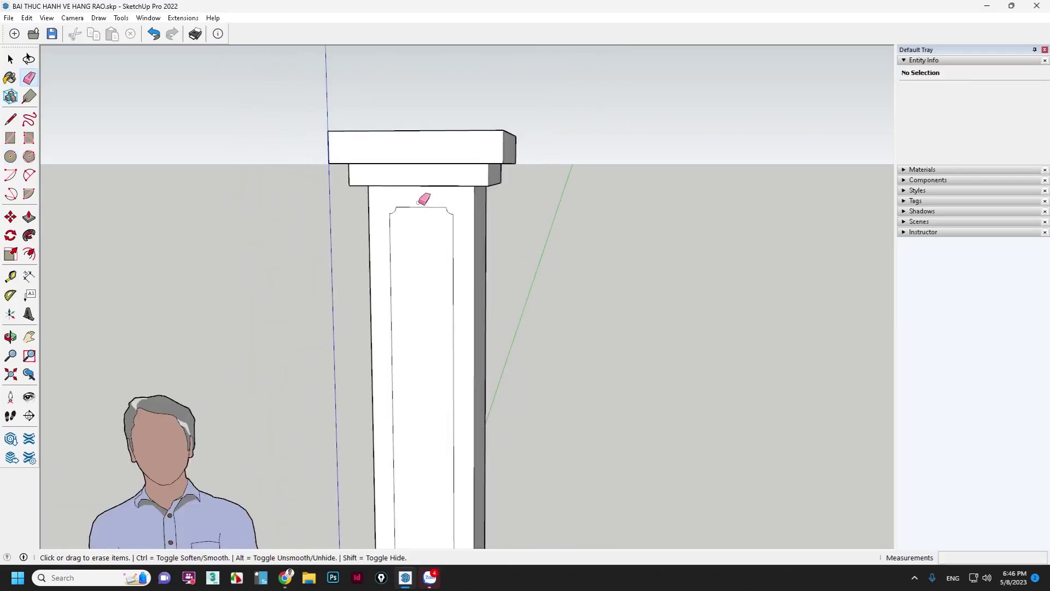
scroll(442, 383, "down", 2)
scroll(442, 383, "up", 3)
scroll(446, 485, "up", 2)
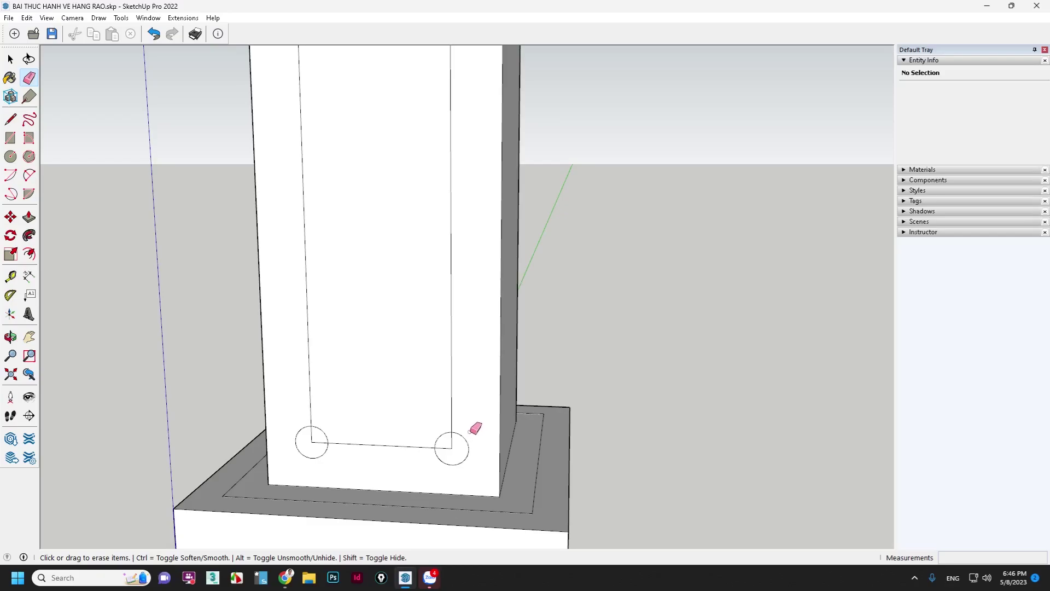
left_click_drag(475, 430, 455, 436)
left_click_drag(421, 467, 289, 421)
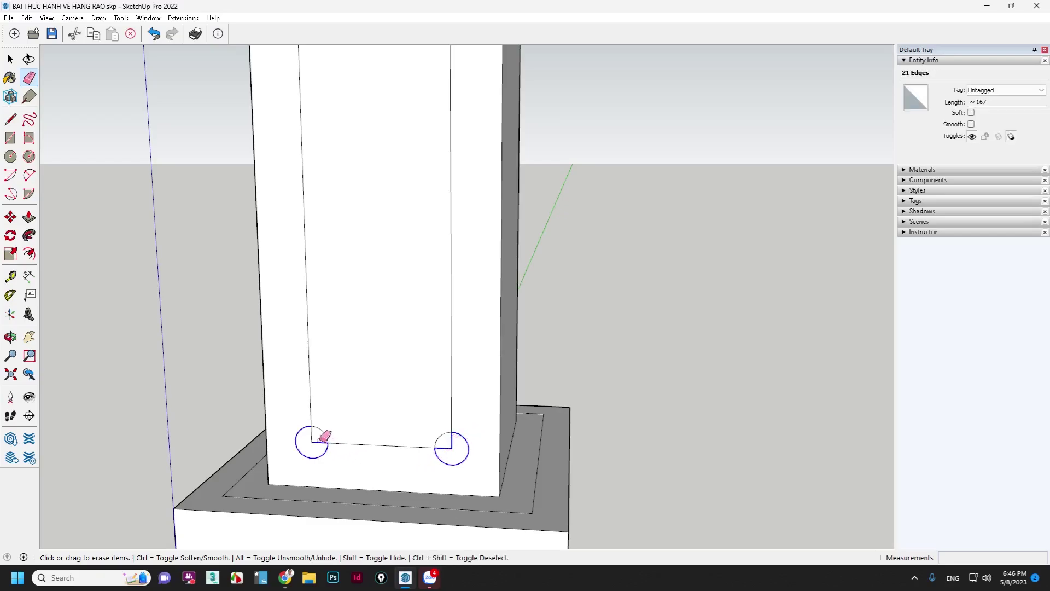
scroll(421, 328, "down", 2)
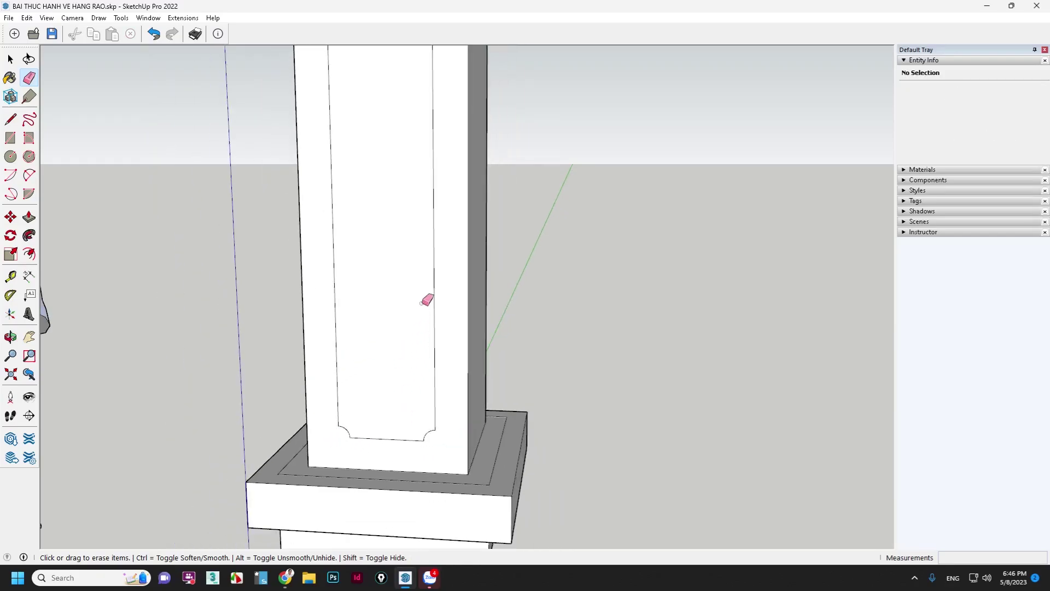
scroll(424, 306, "up", 2)
key("space")
left_click(366, 307)
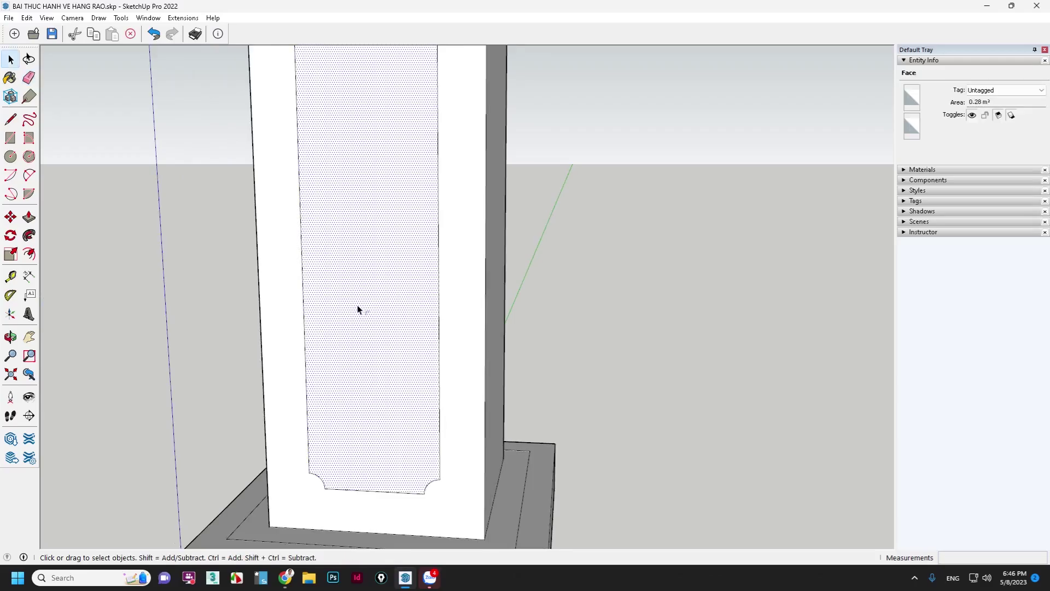
Step: Offset the upper panel's outline inward to form a thin border ring
key("f")
left_click(303, 299)
type("1")
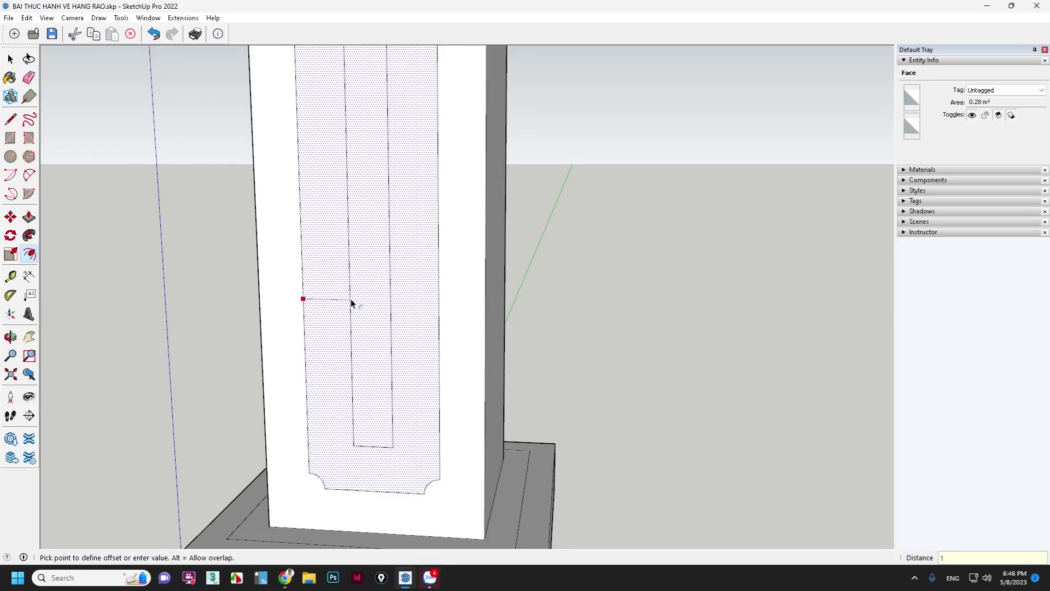
key("Return")
key("space")
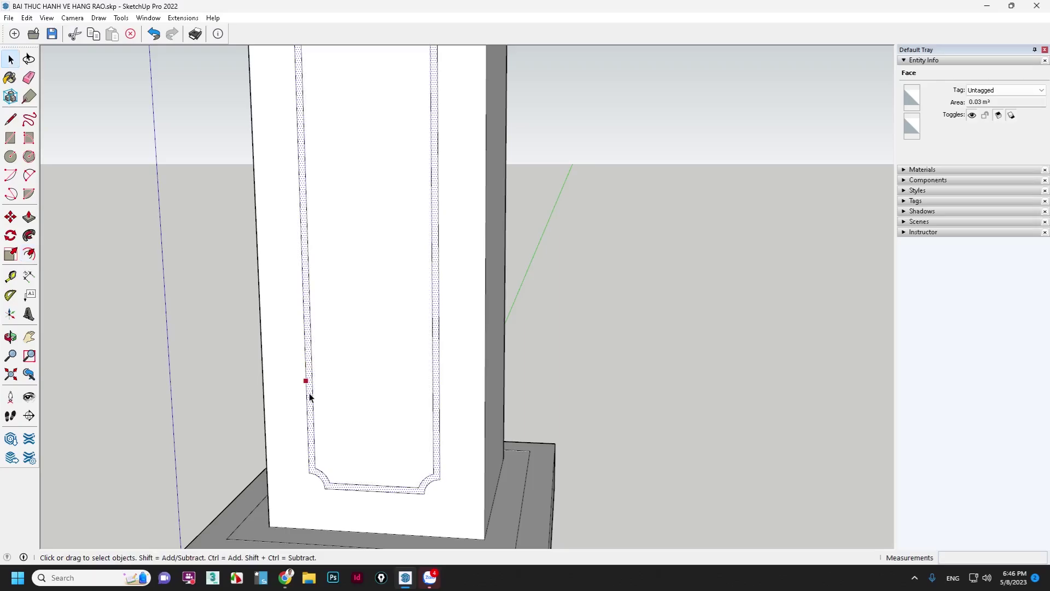
Step: Push the upper panel's border ring 10 into the post
key("p")
left_click(307, 393)
type("10")
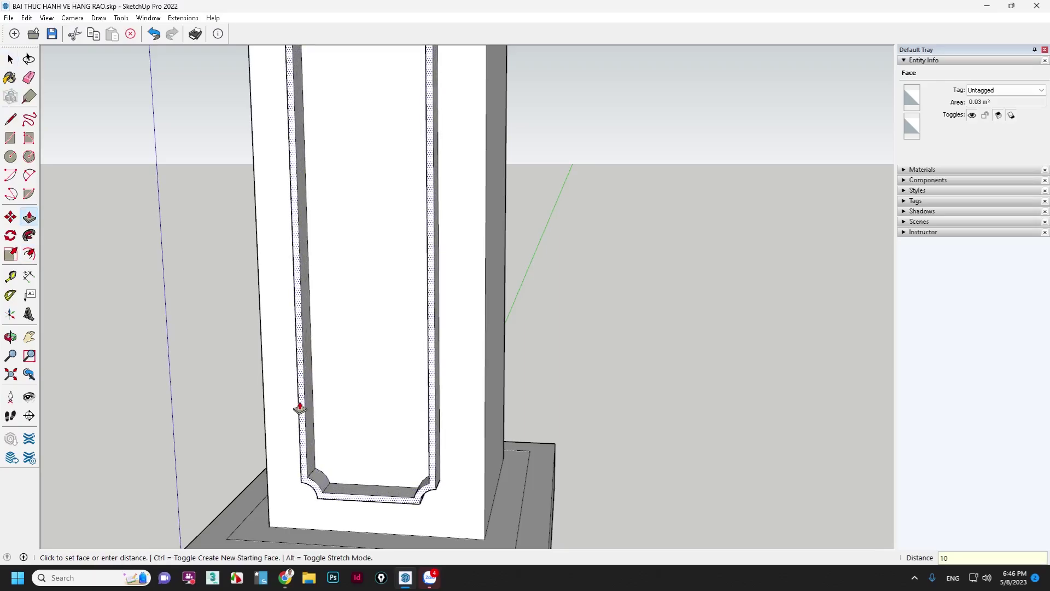
key("Return")
key("space")
scroll(307, 383, "down", 3)
Step: Erase the lower panel's four corner circles into inward arc notches
scroll(339, 260, "down", 3)
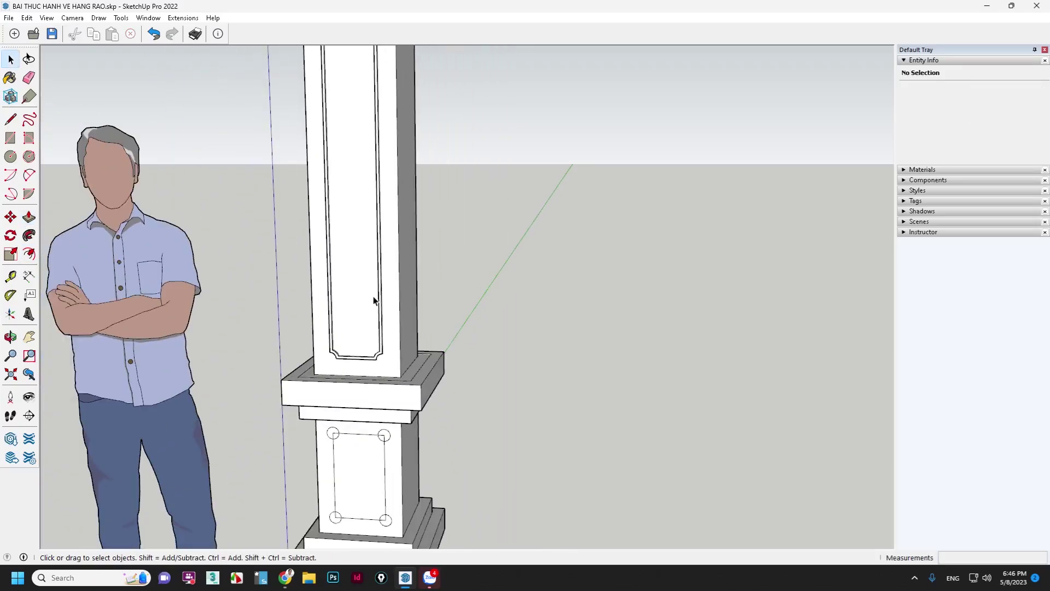
scroll(352, 470, "down", 2)
scroll(352, 470, "up", 3)
scroll(382, 425, "up", 2)
scroll(392, 389, "up", 2)
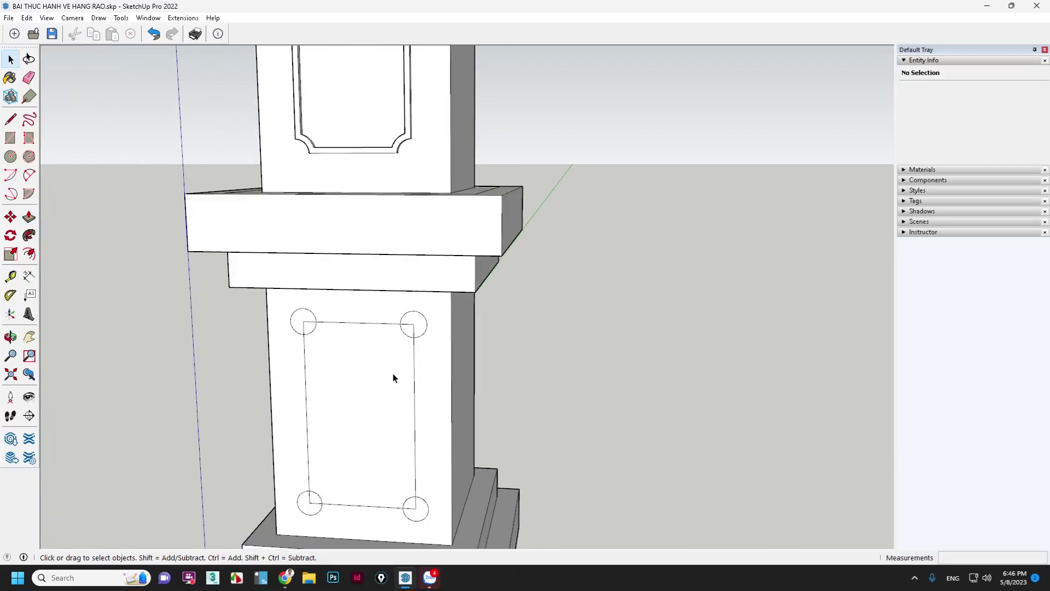
key("e")
scroll(429, 336, "up", 1)
left_click_drag(425, 334, 344, 304)
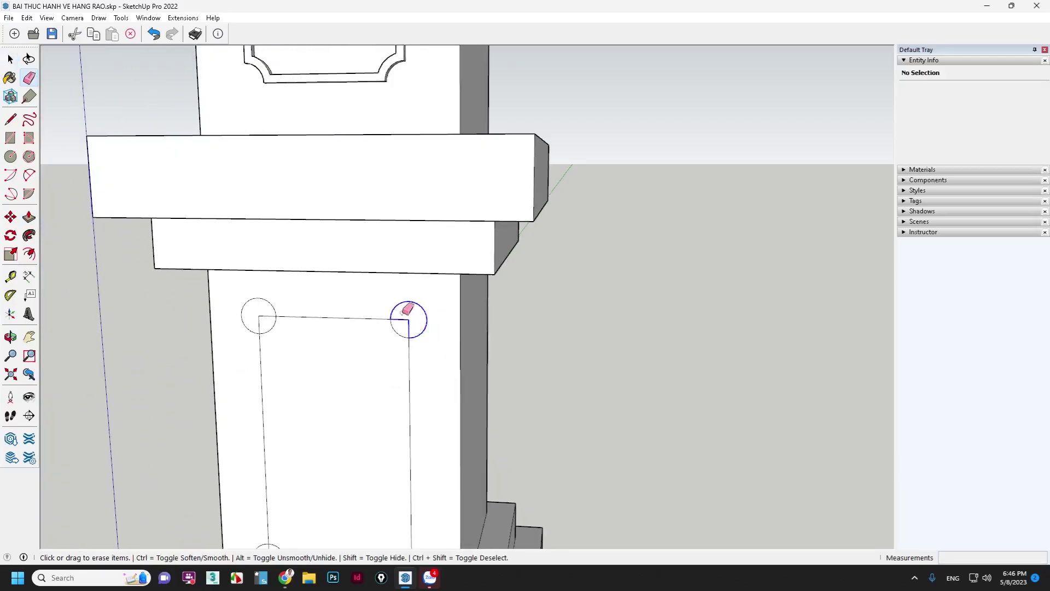
left_click_drag(269, 297, 267, 319)
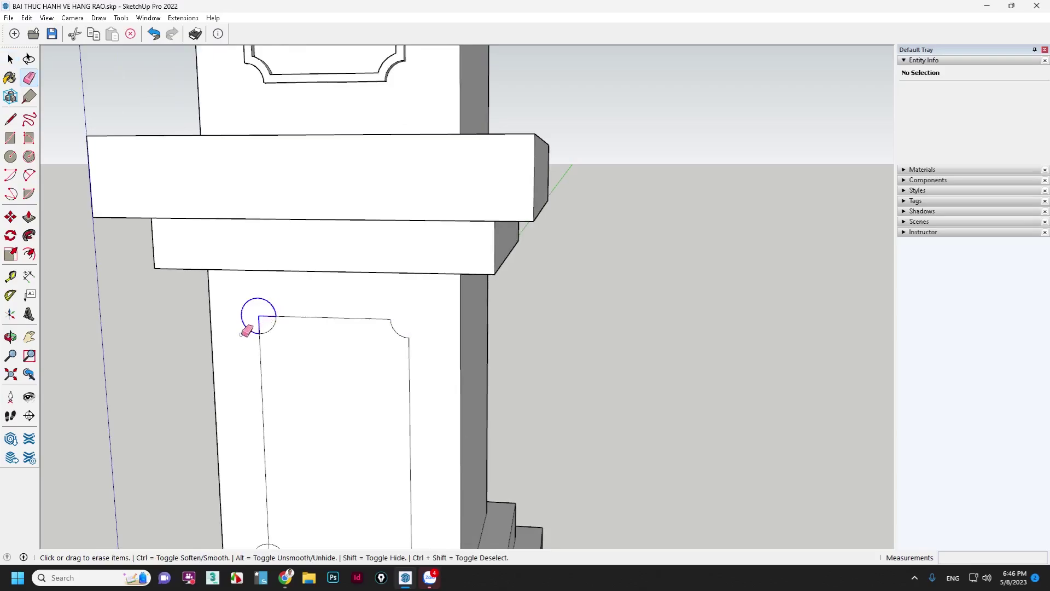
scroll(354, 279, "down", 3)
scroll(394, 412, "up", 2)
scroll(413, 422, "up", 2)
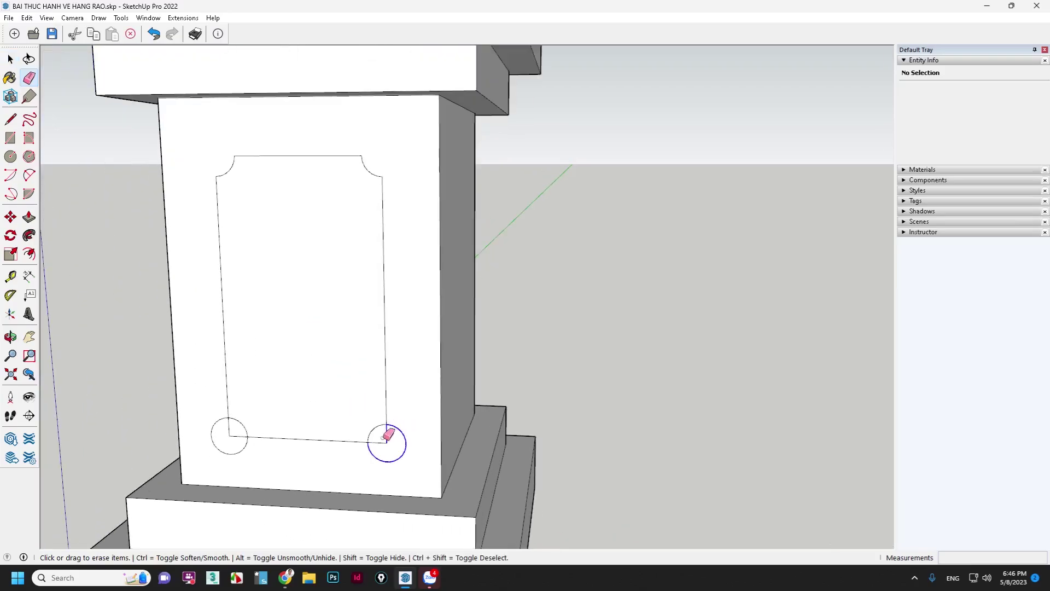
left_click_drag(383, 437, 347, 463)
left_click_drag(253, 460, 217, 424)
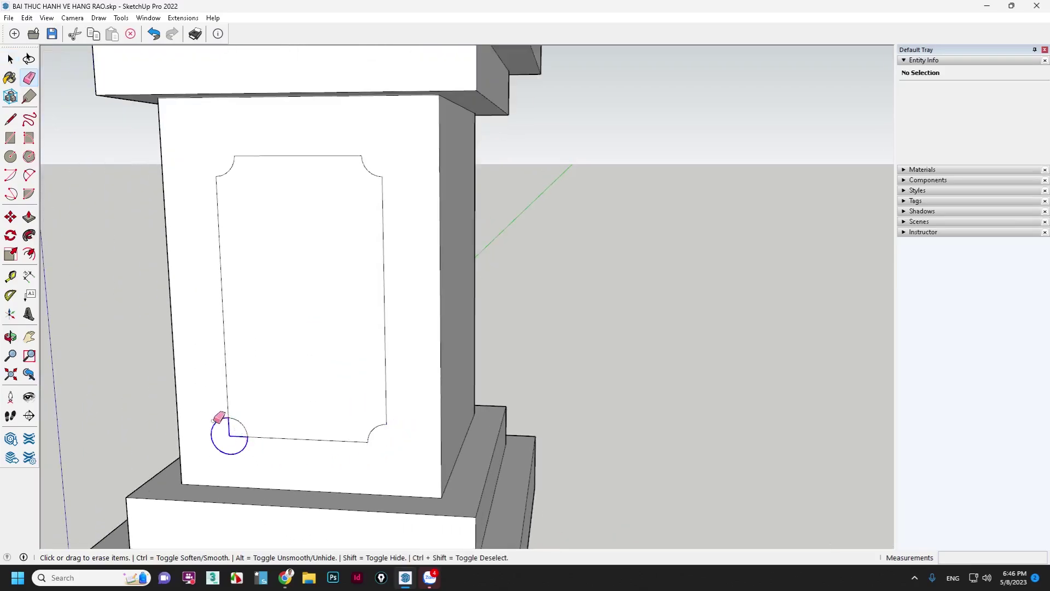
key("space")
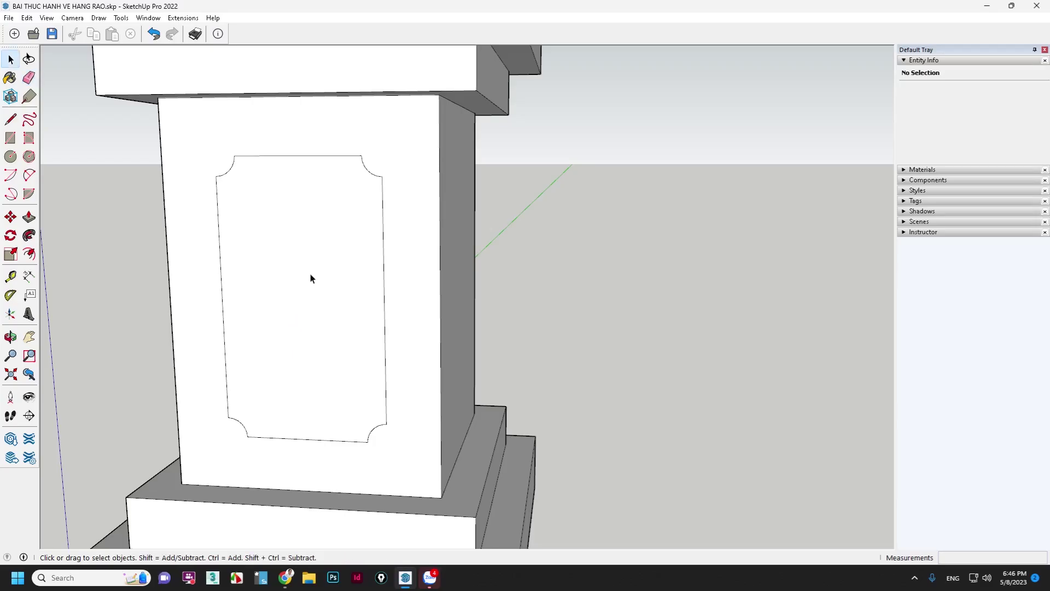
Step: Offset the lower panel's face inward 10 to create a border ring
left_click(310, 243)
key("f")
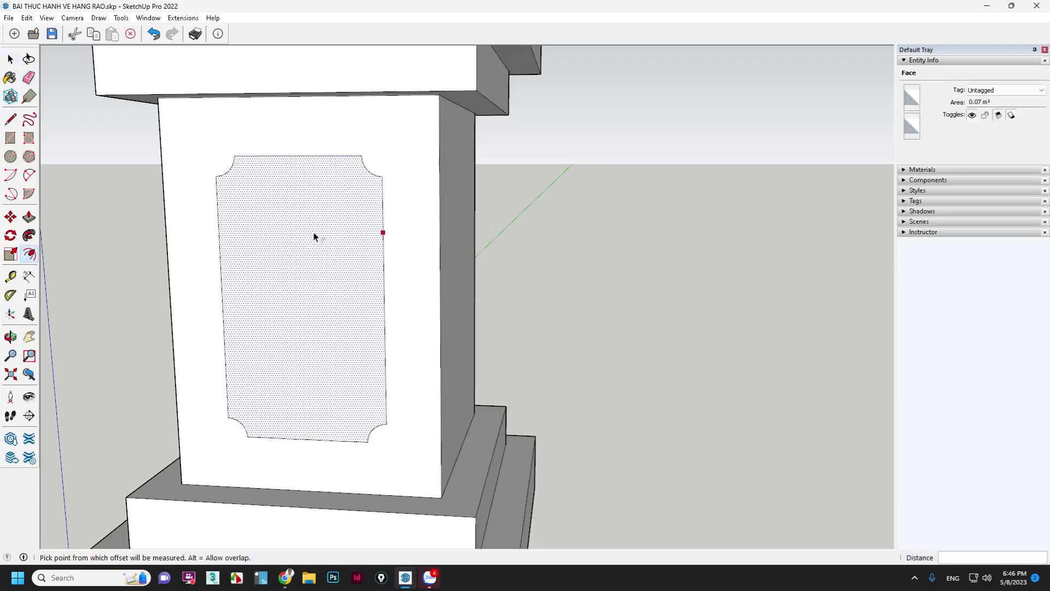
left_click(315, 241)
type("0")
key("Return")
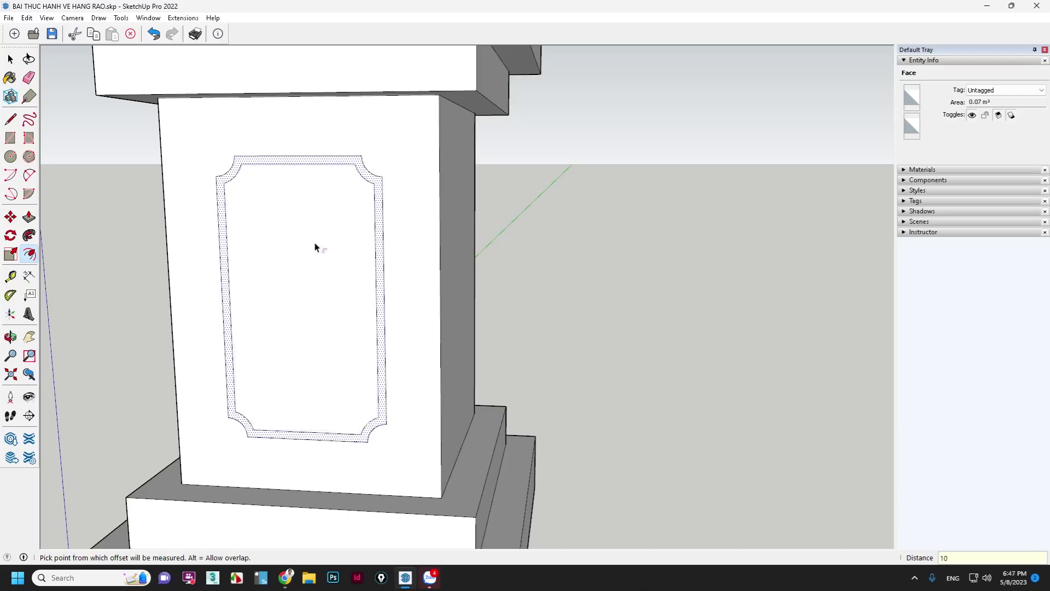
Step: Recess the lower panel's border ring 10 into the block
key("p")
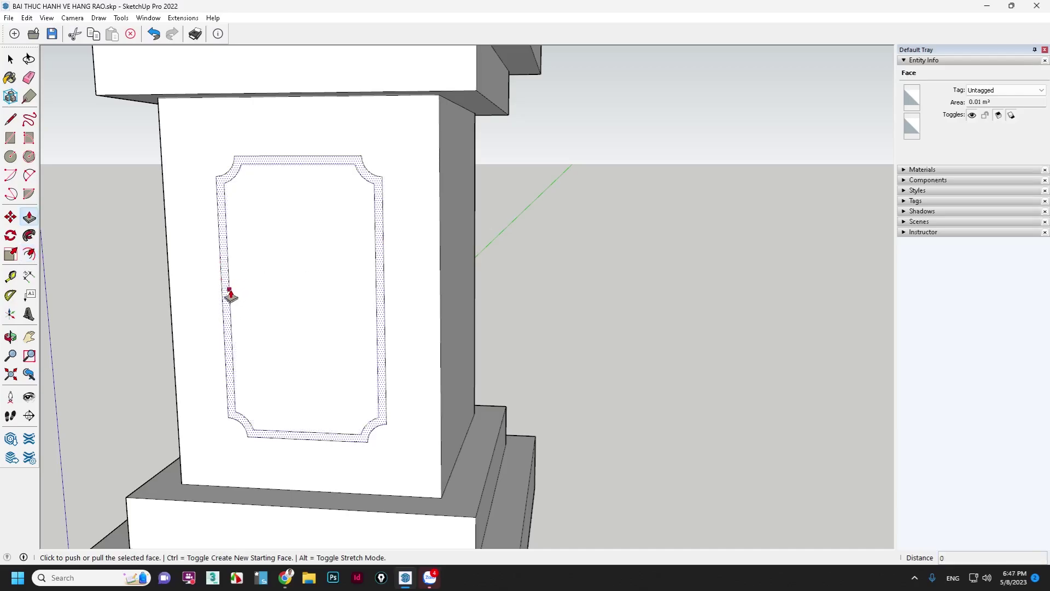
left_click(226, 293)
type("10")
key("Return")
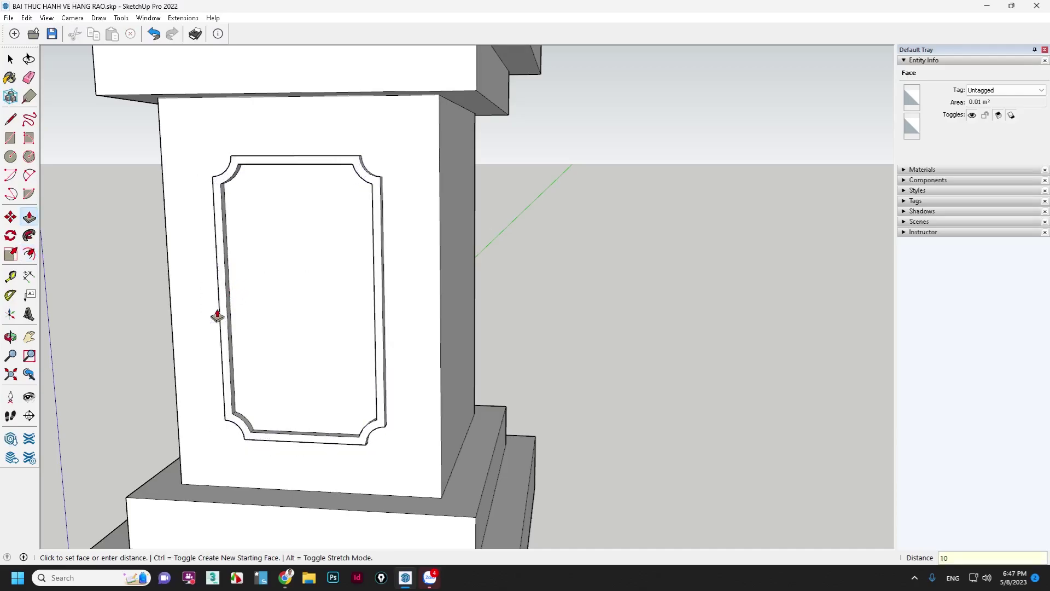
key("space")
scroll(307, 353, "down", 3)
scroll(310, 353, "down", 3)
Step: Copy the upper notched panel 350 across onto the post's opposite face
middle_click_drag(392, 317, 343, 363)
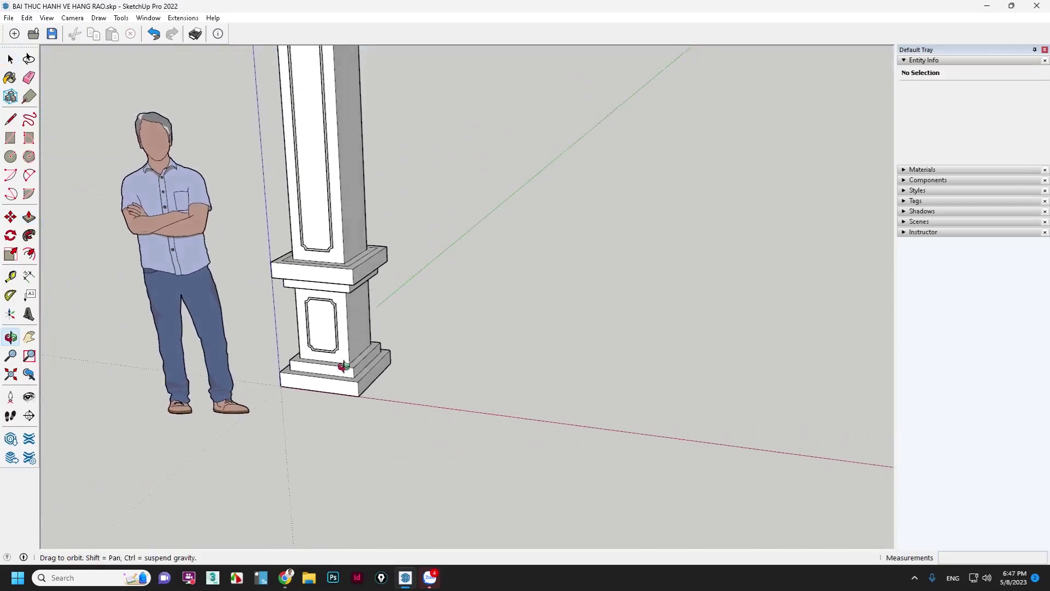
middle_click_drag(403, 192, 346, 257)
scroll(339, 241, "up", 3)
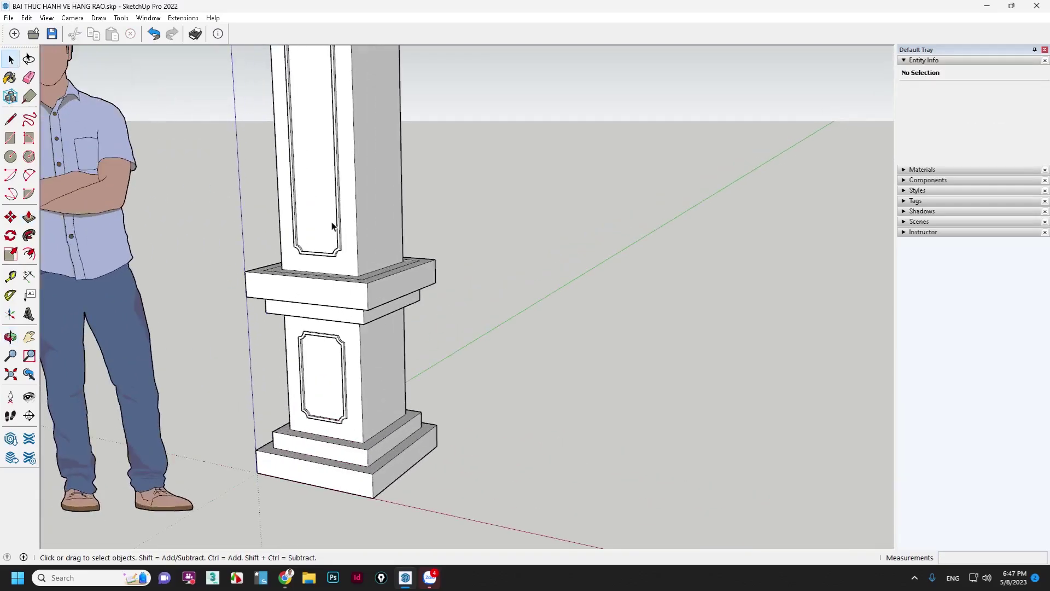
left_click(330, 211)
scroll(410, 115, "up", 2)
scroll(409, 227, "up", 2)
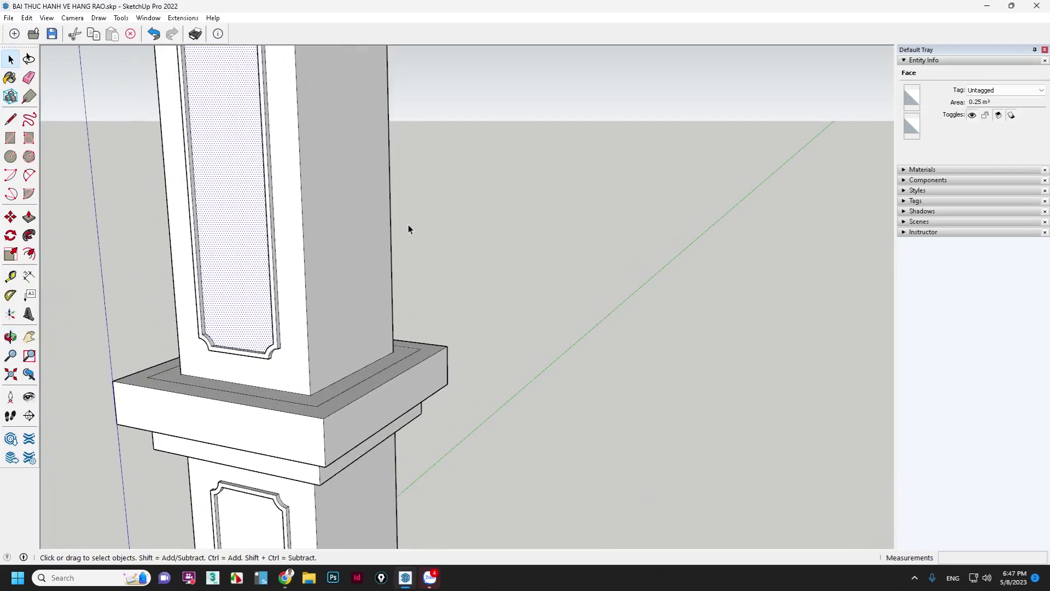
key("m")
key("ctrl")
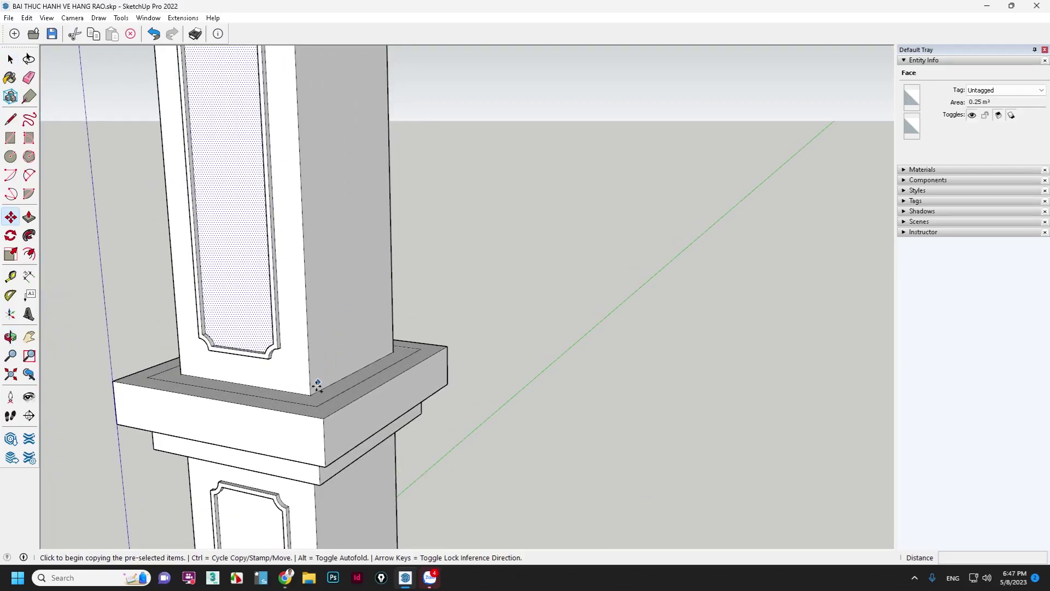
left_click(310, 395)
type("350")
key("Return")
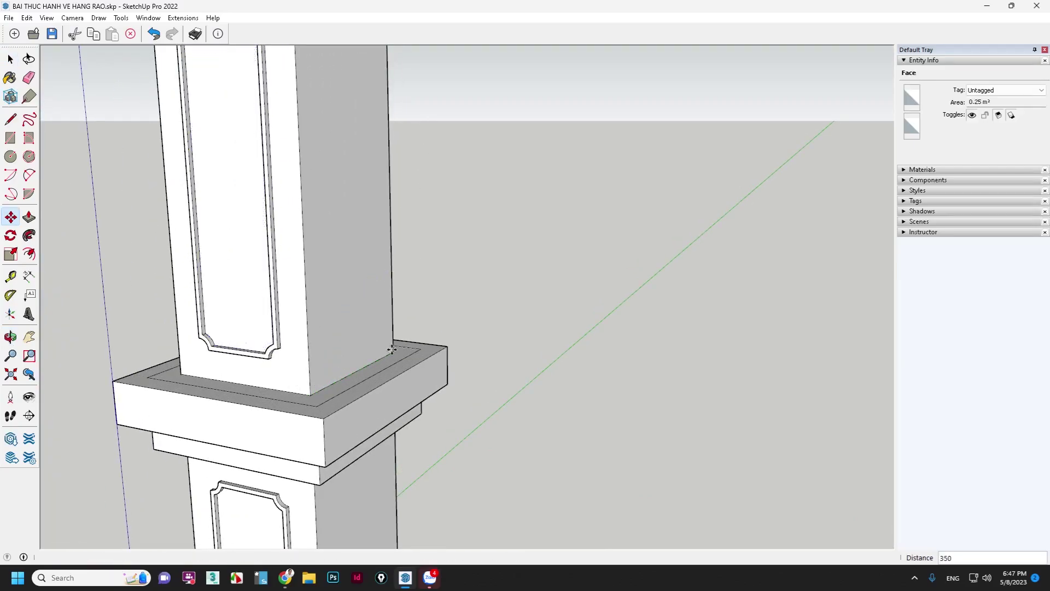
key("space")
scroll(304, 265, "down", 2)
scroll(289, 339, "down", 1)
Step: Copy the lower notched panel 350 across and orbit to check the copy
left_click(275, 421)
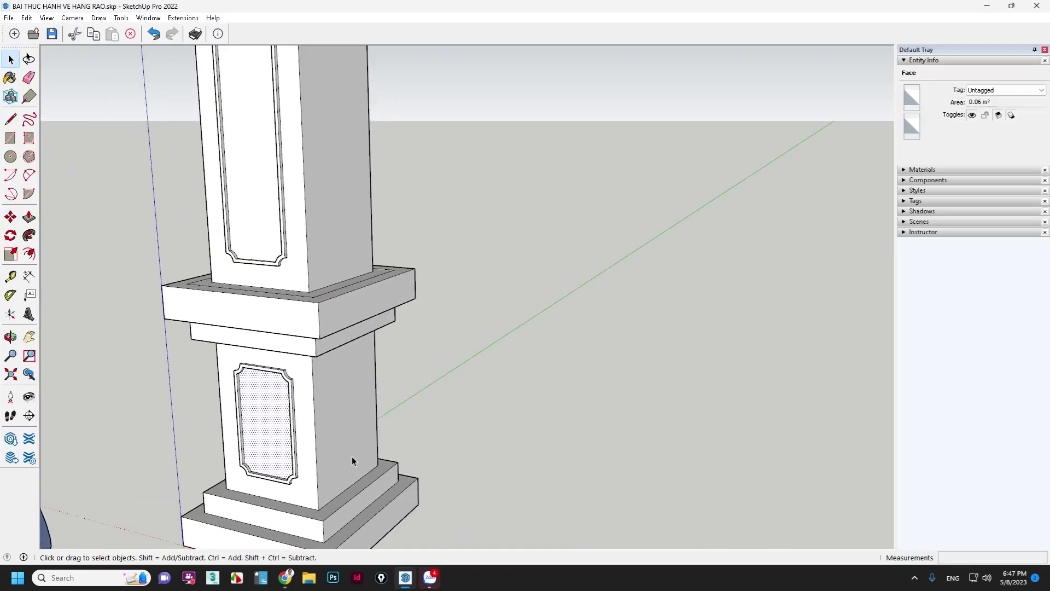
key("m")
key("ctrl")
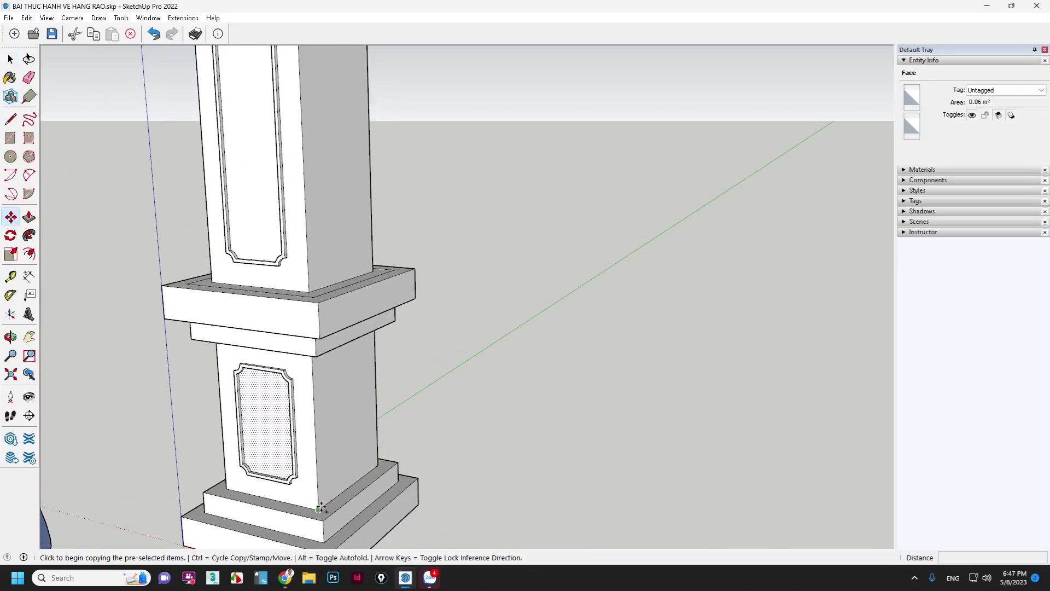
left_click(343, 490)
key("Escape")
key("space")
scroll(441, 352, "down", 2)
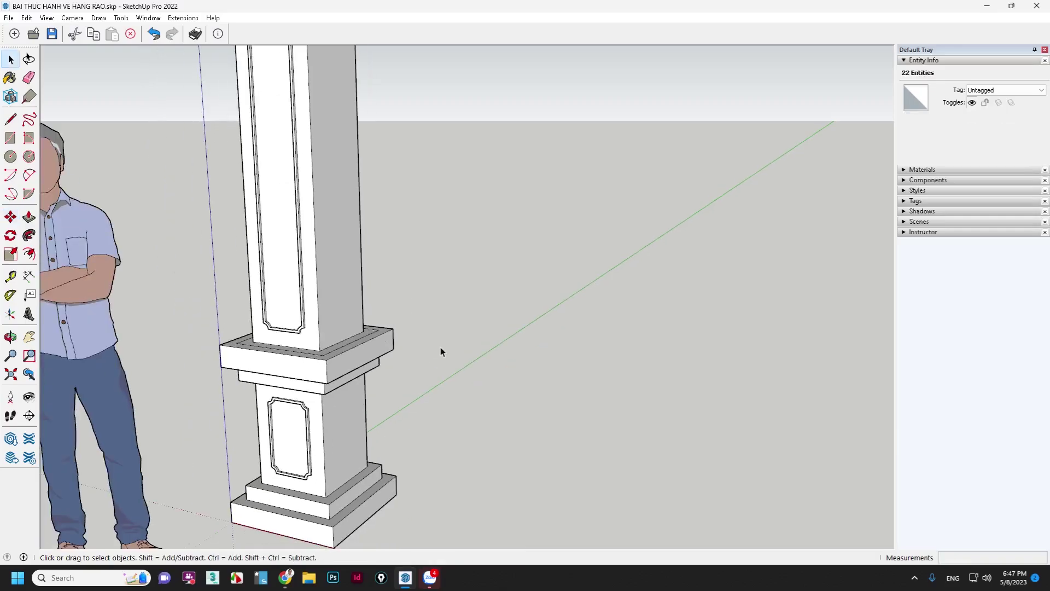
mouse_move(441, 351)
middle_mouse_down()
mouse_move(533, 333)
mouse_move(347, 323)
middle_mouse_up()
Step: Offset the lower panel outline inward and recess the new border 10 deep
scroll(441, 343, "up", 3)
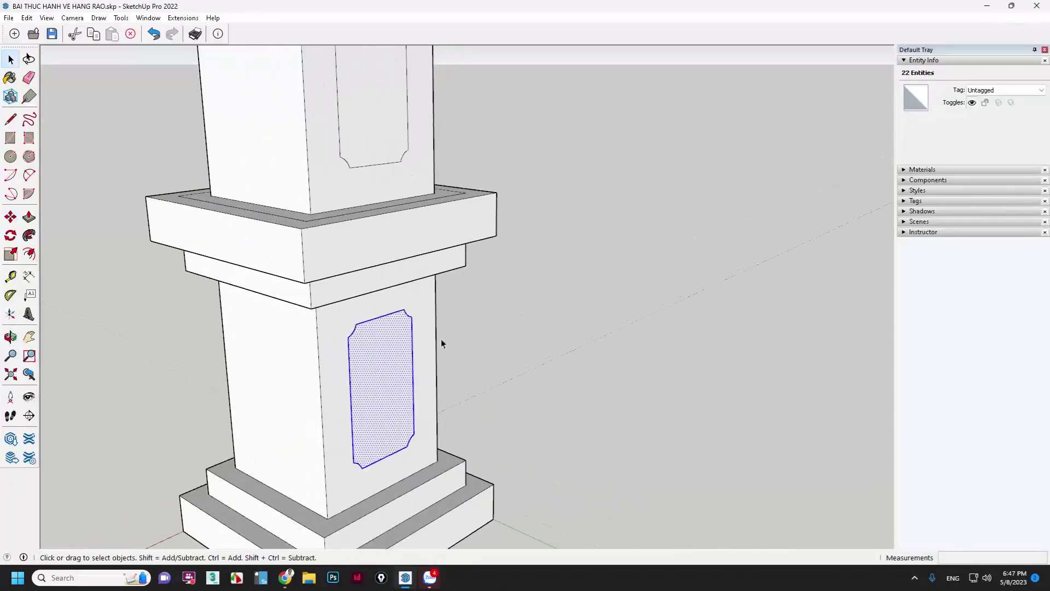
middle_click_drag(441, 343, 348, 357)
scroll(357, 333, "up", 2)
key("f")
left_click(349, 337)
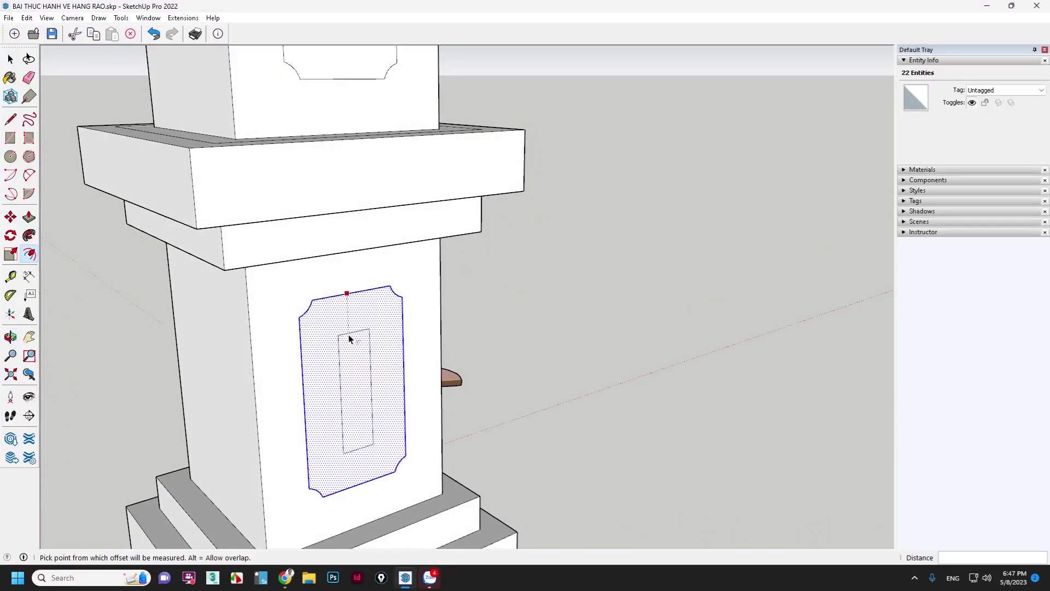
type("10")
key("Return")
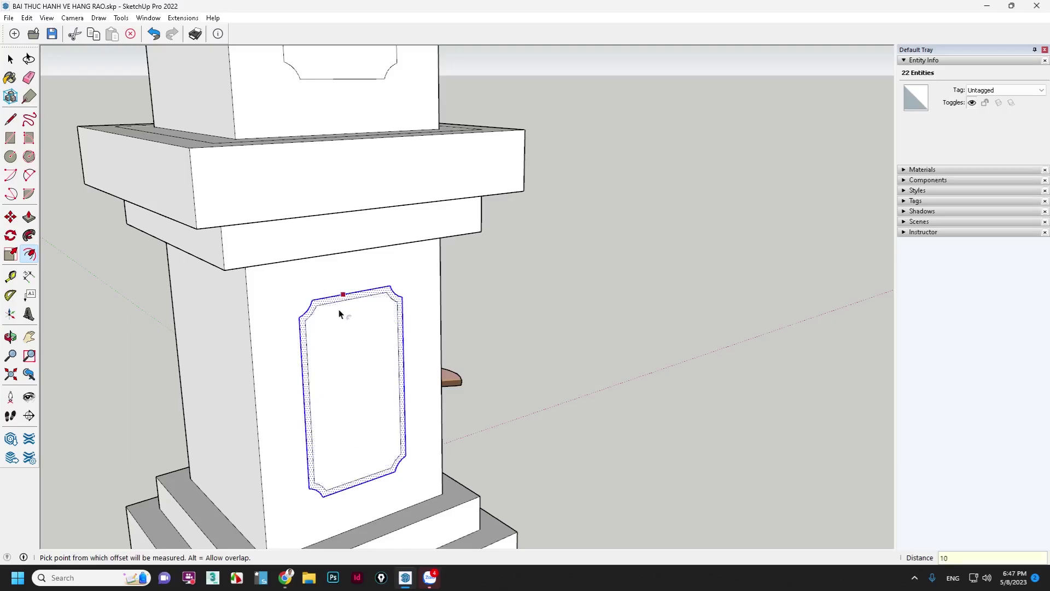
key("p")
left_click(345, 301)
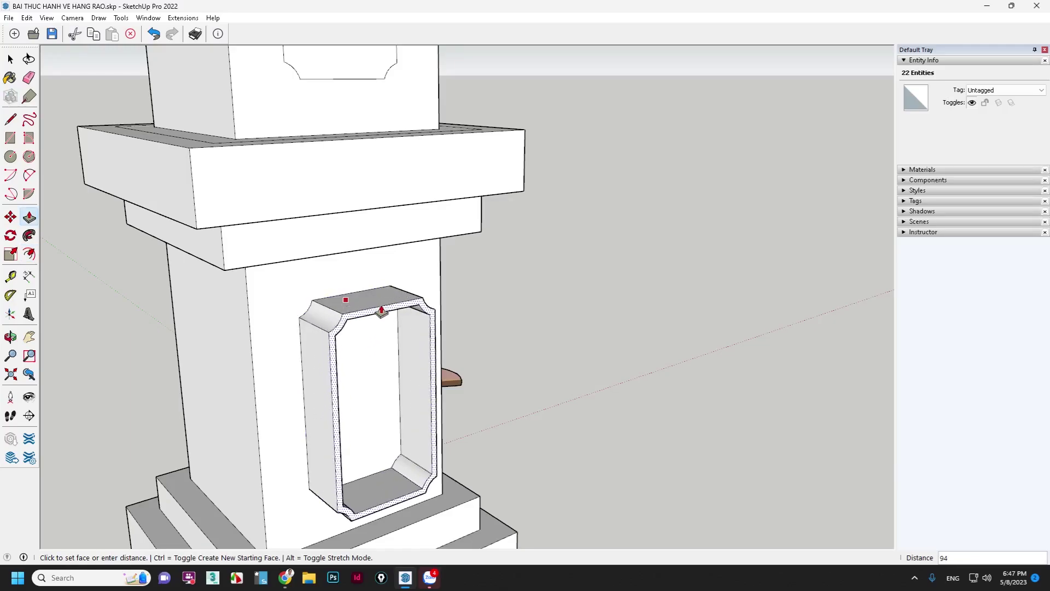
key("Return")
key("space")
Step: Offset the upper panel face 10 inward and push its inner face in 10
scroll(376, 418, "down", 2)
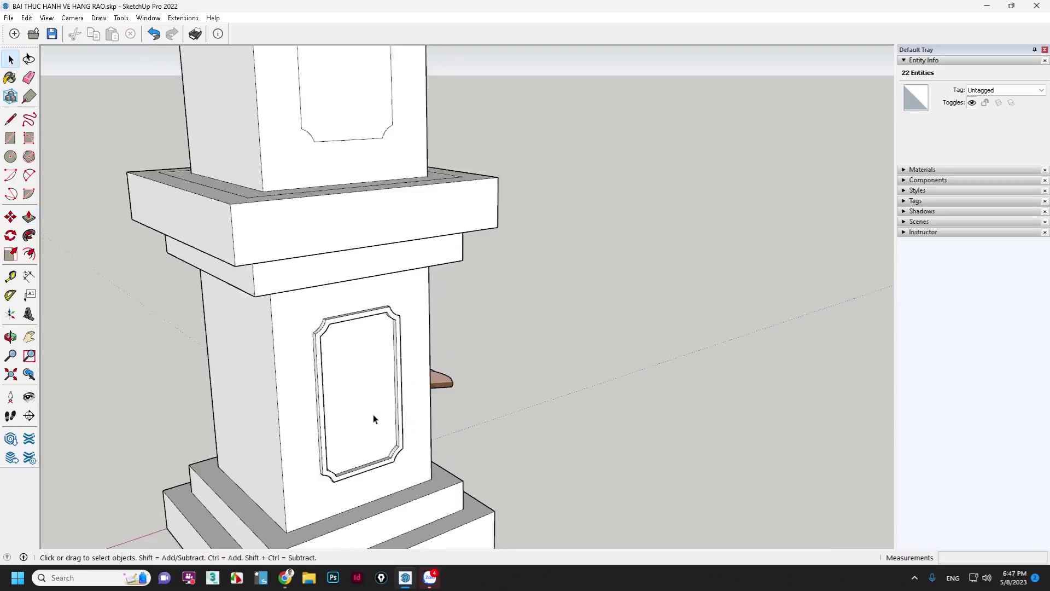
scroll(337, 164, "down", 3)
scroll(366, 206, "up", 5)
left_click(363, 206)
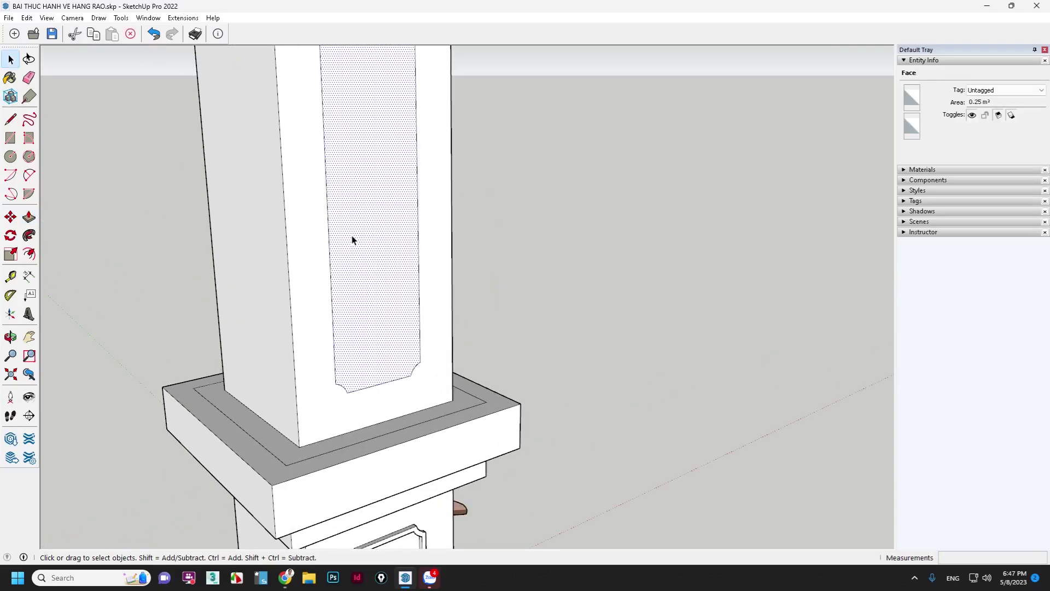
key("f")
left_click(351, 236)
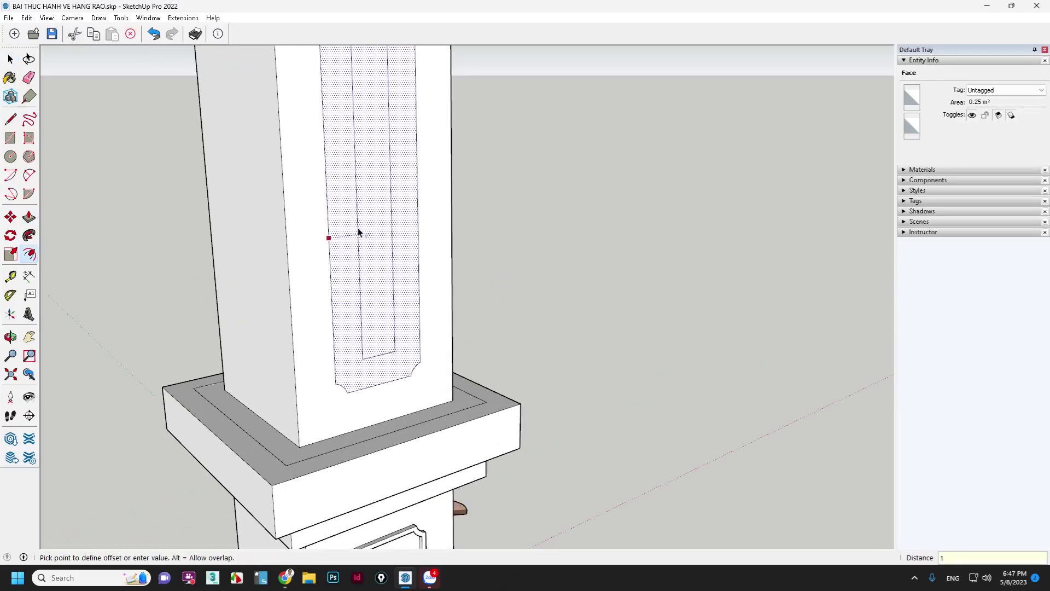
type("0")
key("Return")
key("p")
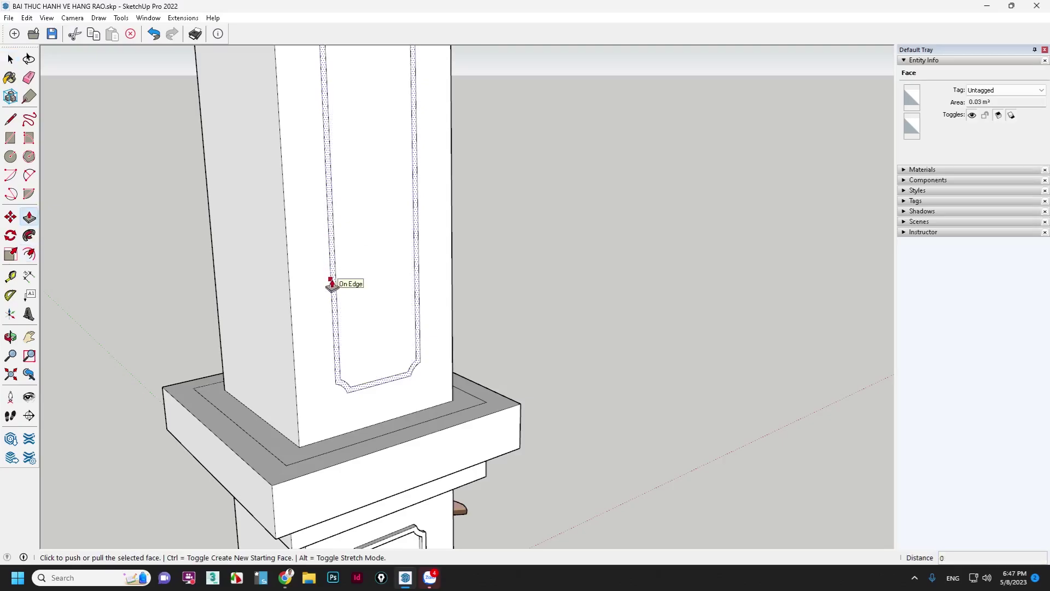
left_click(331, 279)
type("10")
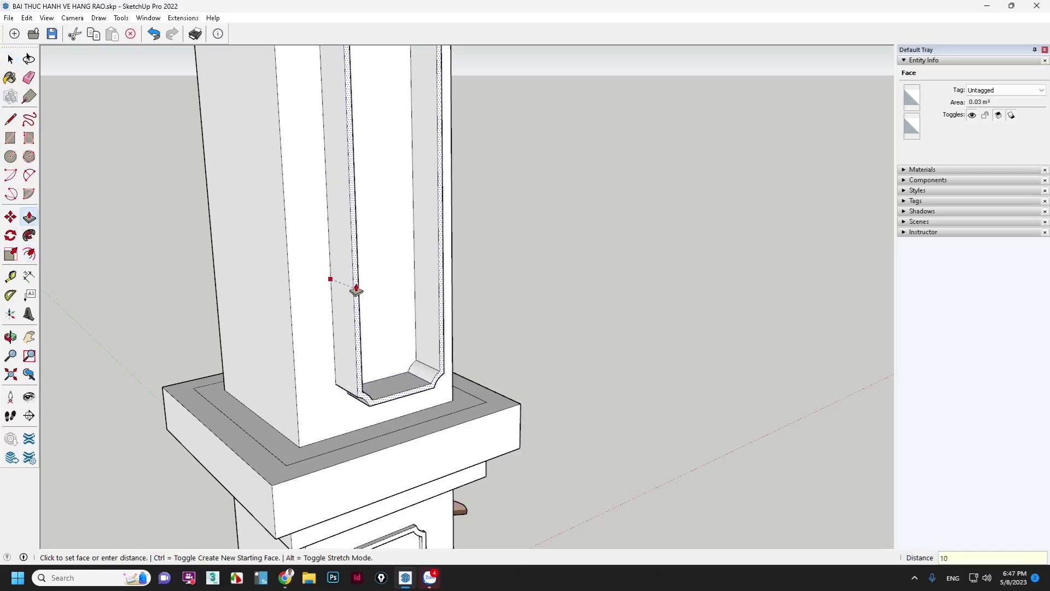
key("Return")
key("space")
scroll(422, 293, "down", 5)
mouse_move(365, 359)
middle_mouse_down()
mouse_move(674, 367)
mouse_move(545, 429)
mouse_move(668, 263)
mouse_move(556, 446)
middle_mouse_up()
scroll(657, 372, "down", 5)
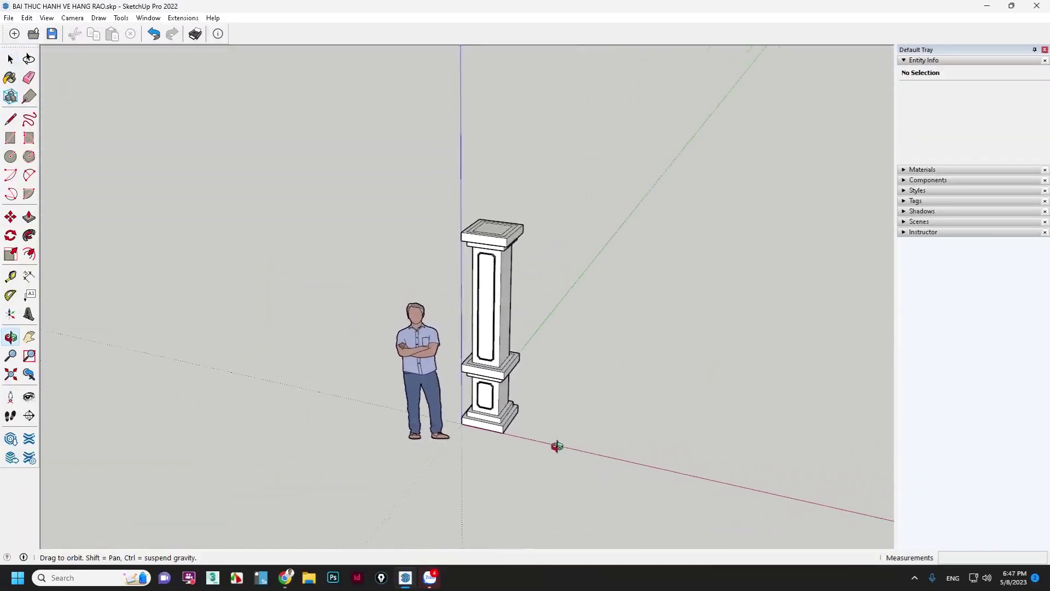
Step: Make the whole post a component named 'cot rao', replacing the existing definition
scroll(487, 331, "up", 3)
scroll(487, 331, "down", 2)
scroll(511, 370, "up", 2)
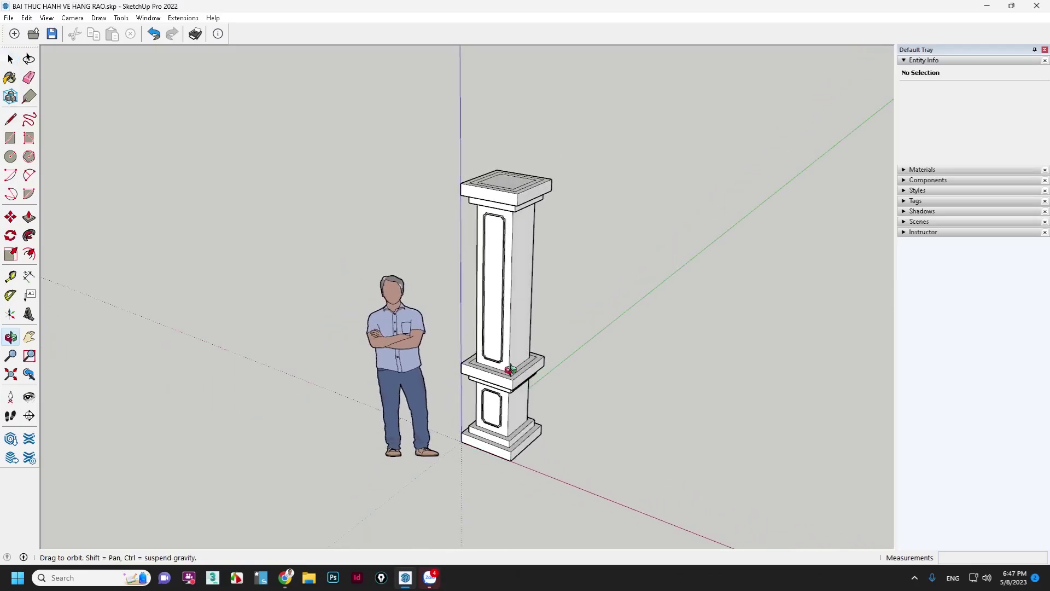
scroll(516, 278, "up", 2)
triple_click(516, 283)
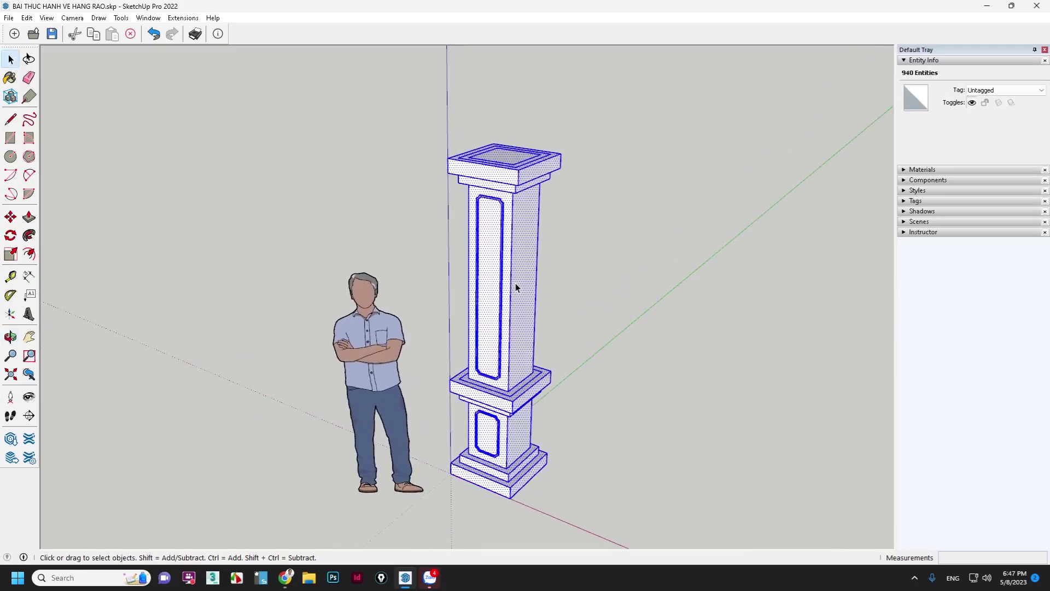
right_click(515, 283)
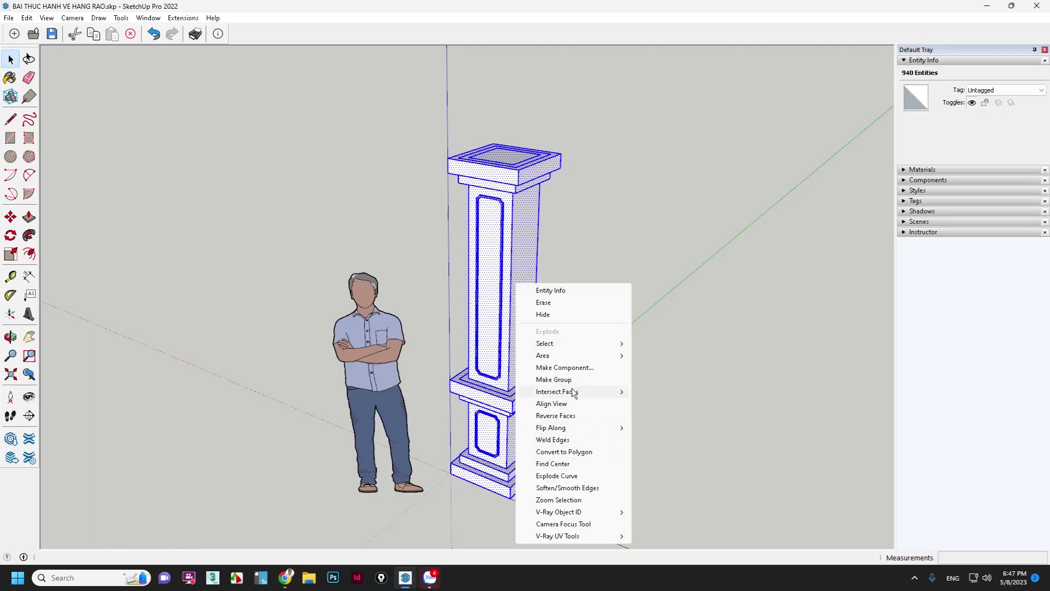
left_click(579, 368)
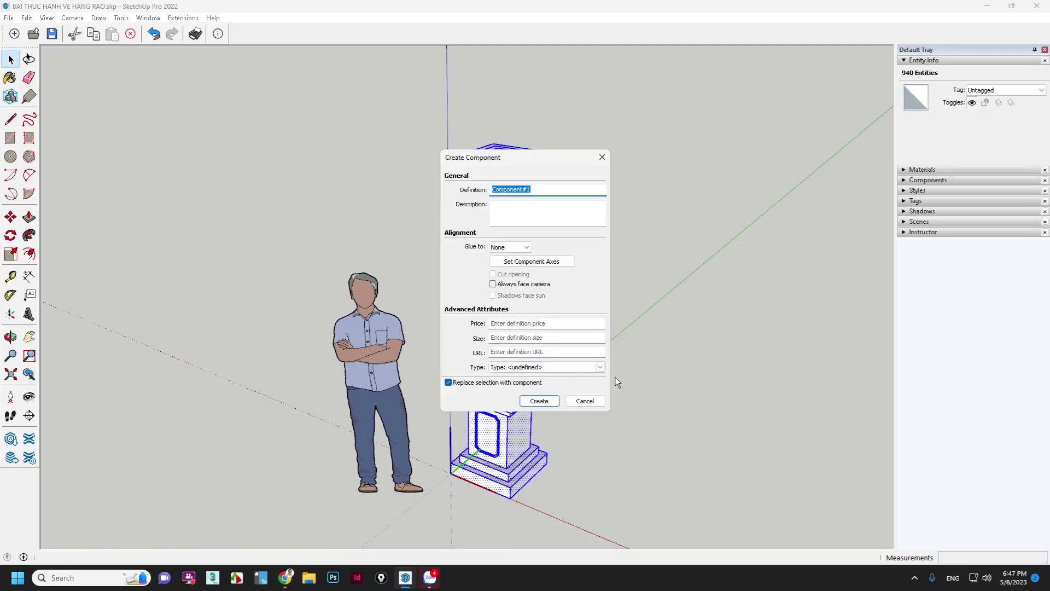
type("cot rao")
left_click(550, 405)
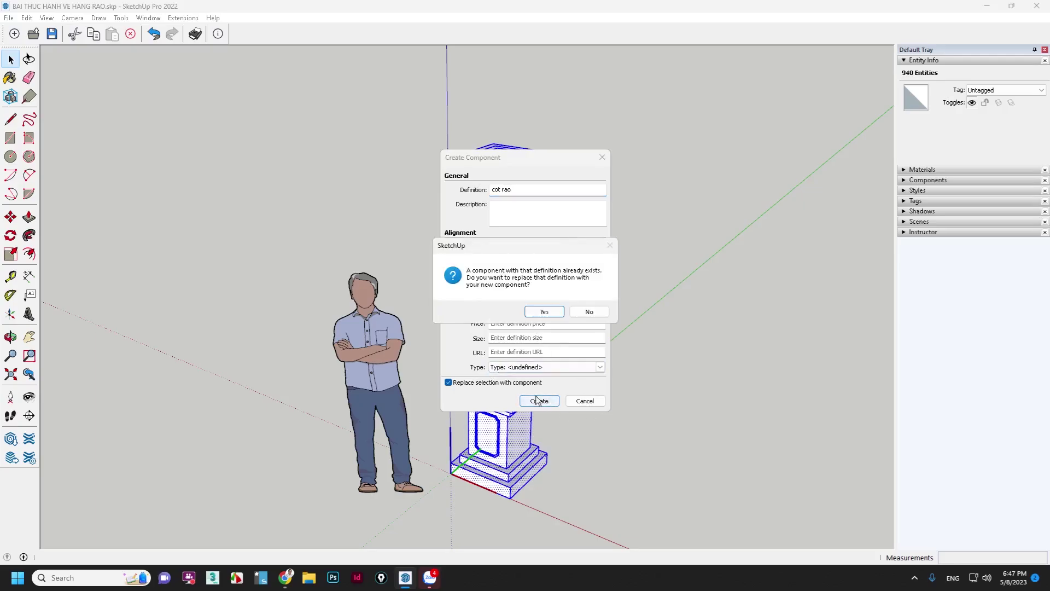
left_click(541, 311)
left_click(609, 314)
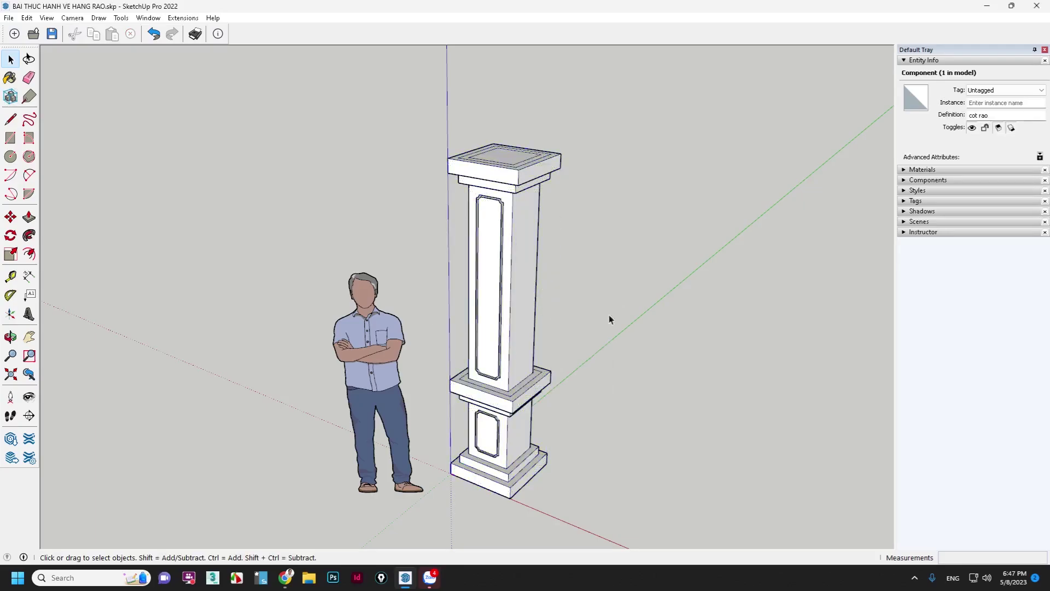
scroll(129, 268, "down", 2)
mouse_move(130, 268)
middle_mouse_down()
mouse_move(323, 300)
mouse_move(347, 399)
middle_mouse_up()
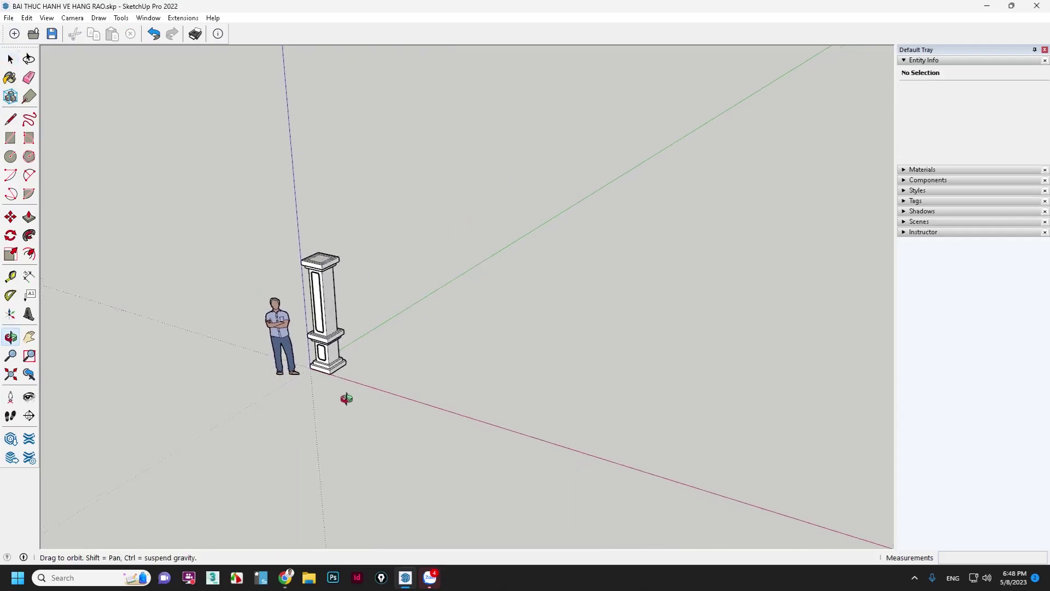
Step: Copy the 'cot rao' post component 3000 along the red axis to make a second post
left_click(337, 363)
scroll(402, 353, "up", 2)
key("m")
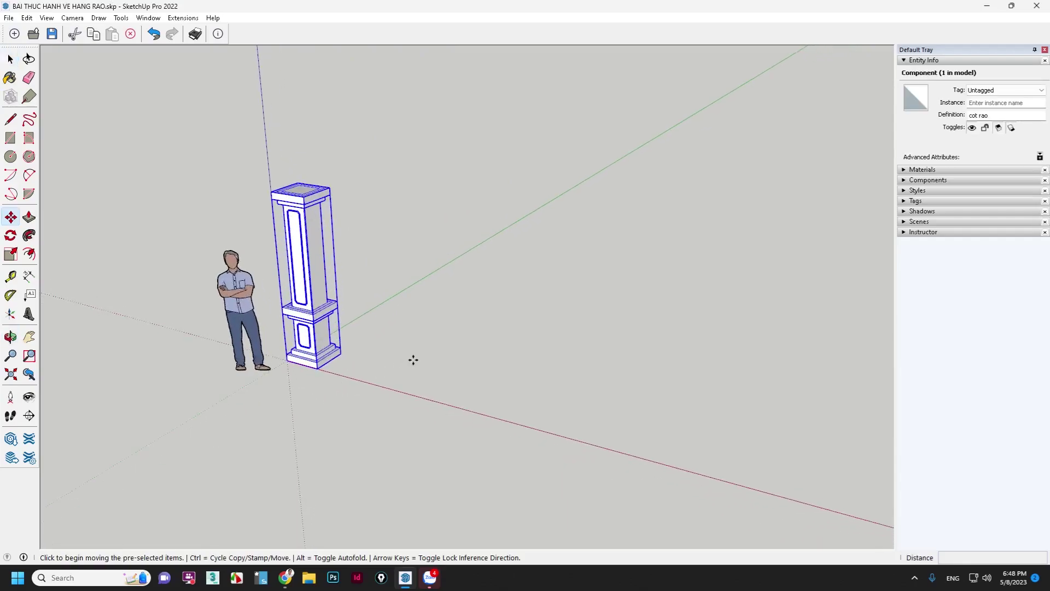
key("ctrl")
left_click(375, 323)
type("3000")
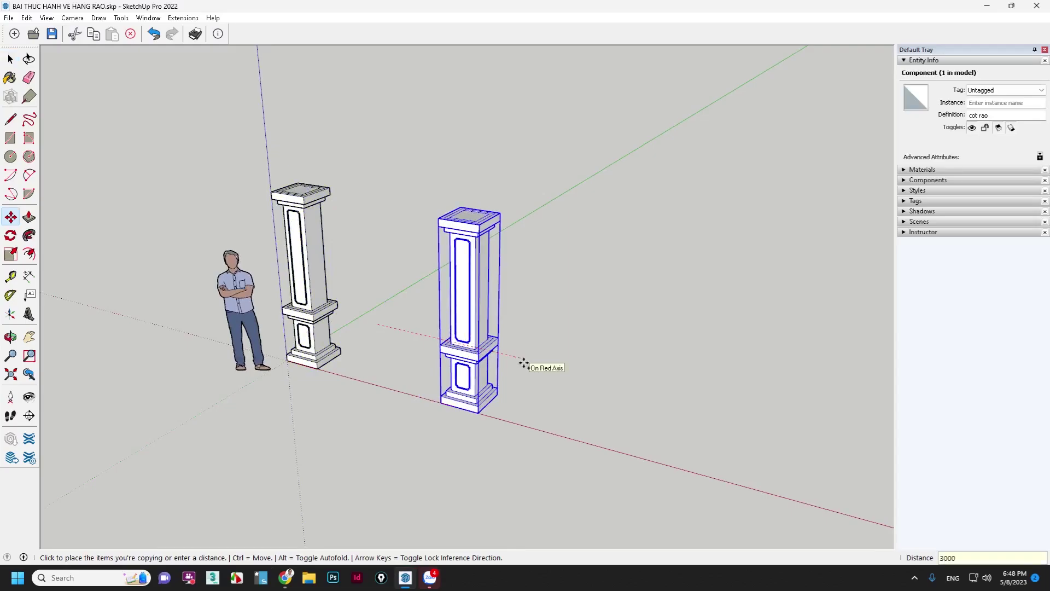
key("Return")
key("space")
middle_click_drag(426, 377, 324, 386)
left_click(324, 387)
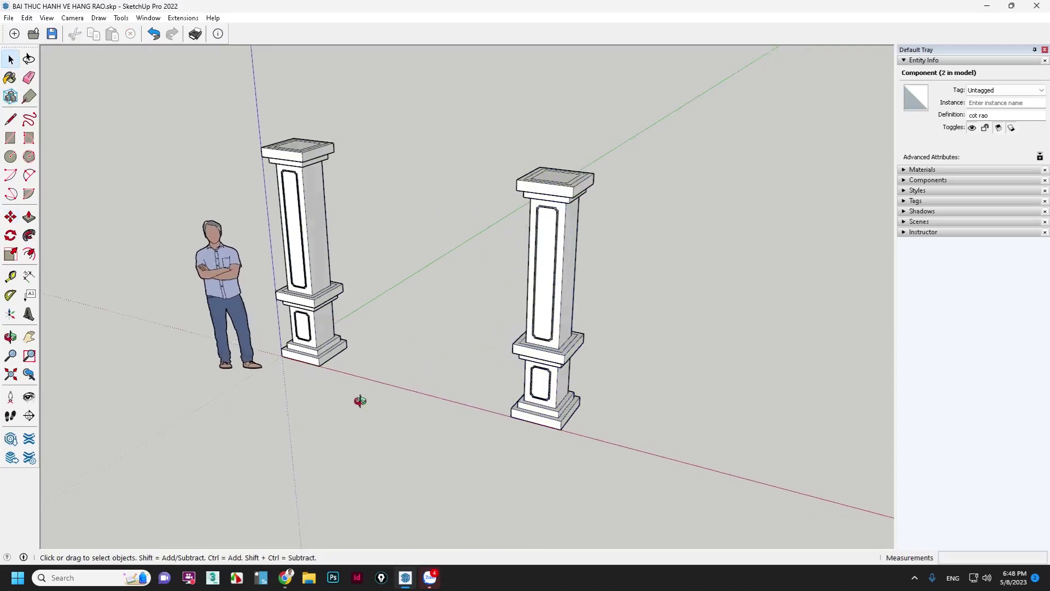
scroll(391, 384, "up", 2)
scroll(383, 379, "up", 1)
Step: Draw a 200 × 2450 rectangle on the ground between the two post bases
key("r")
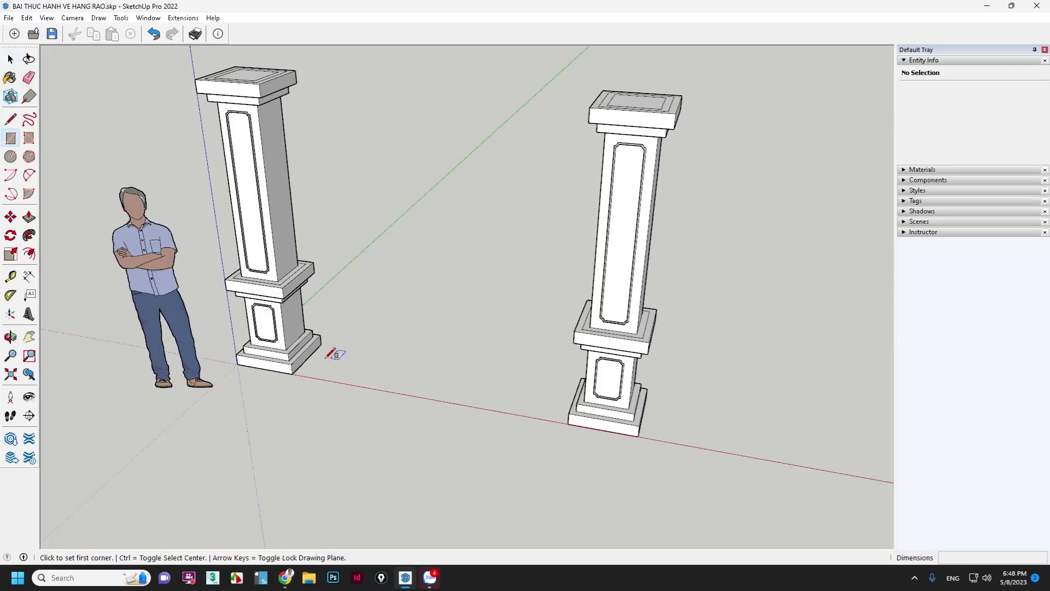
left_click(308, 359)
type("200,2450")
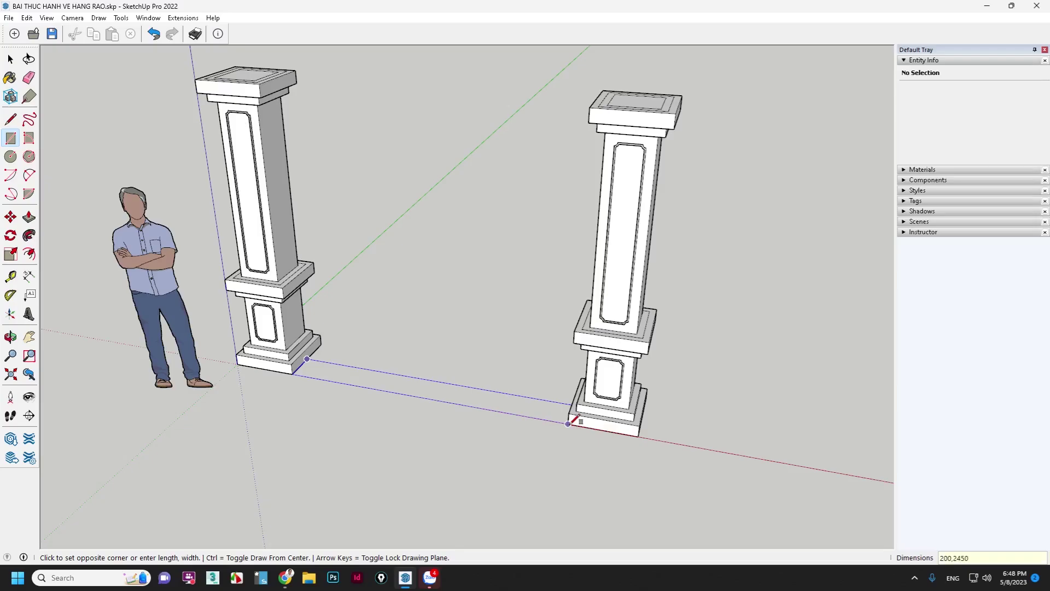
left_click(569, 423)
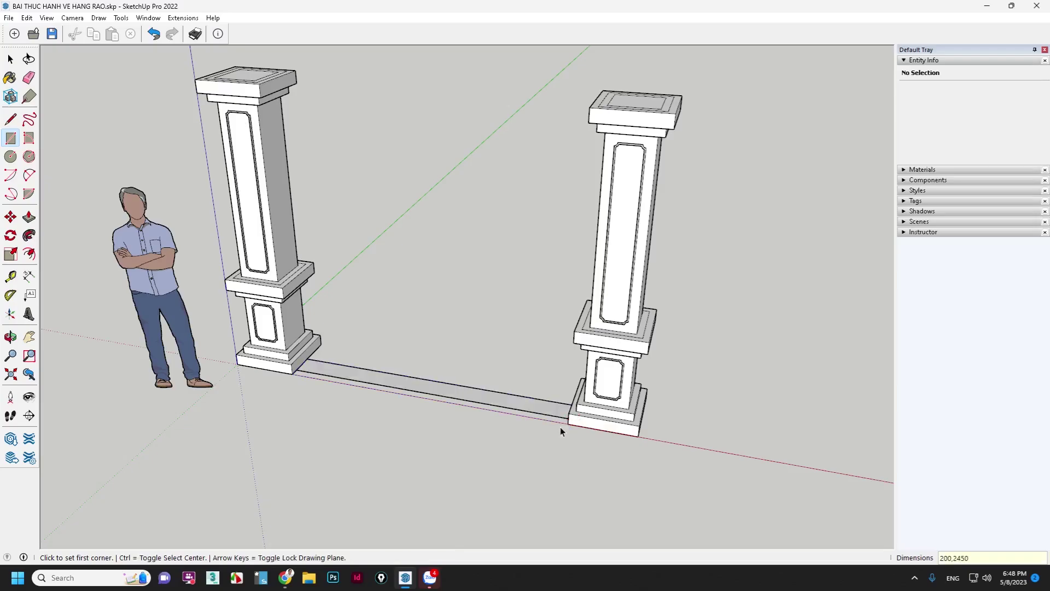
key("space")
scroll(322, 377, "up", 3)
scroll(321, 377, "up", 2)
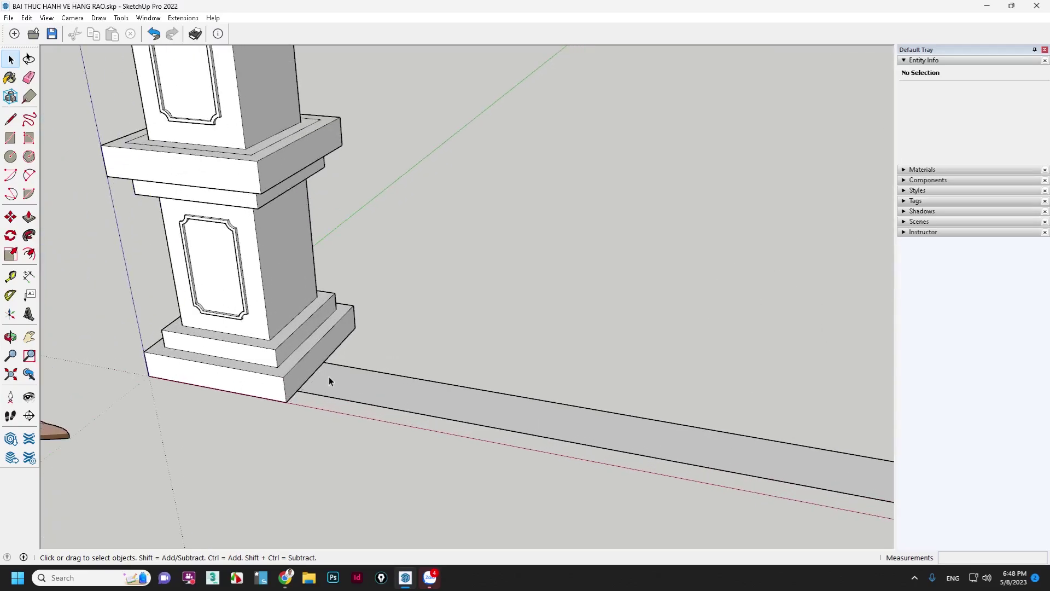
Step: Move the ground strip to the post's midpoint and raise it into a wall
double_click(329, 377)
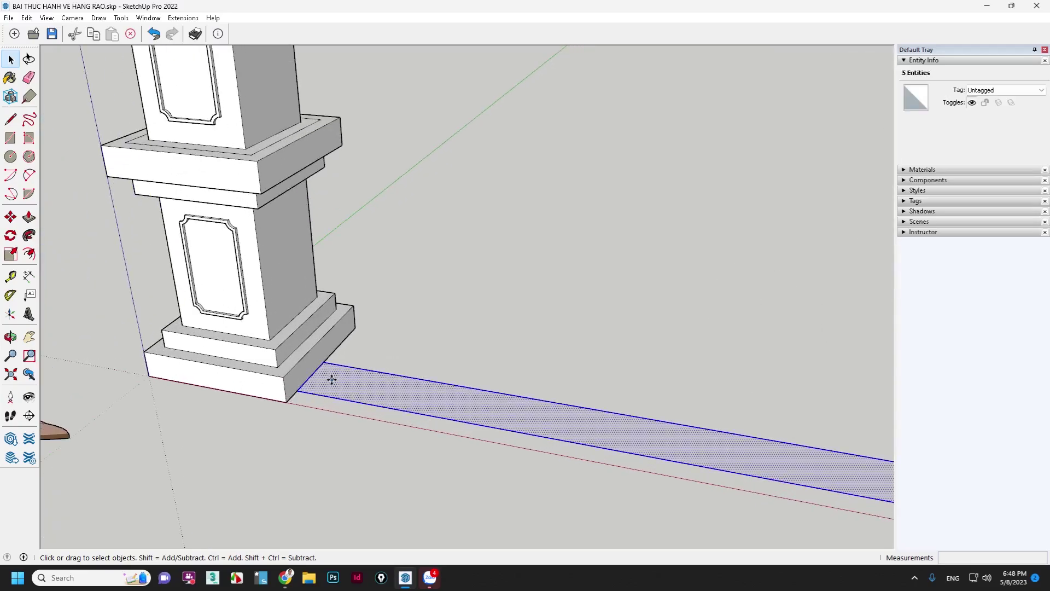
key("m")
left_click(311, 376)
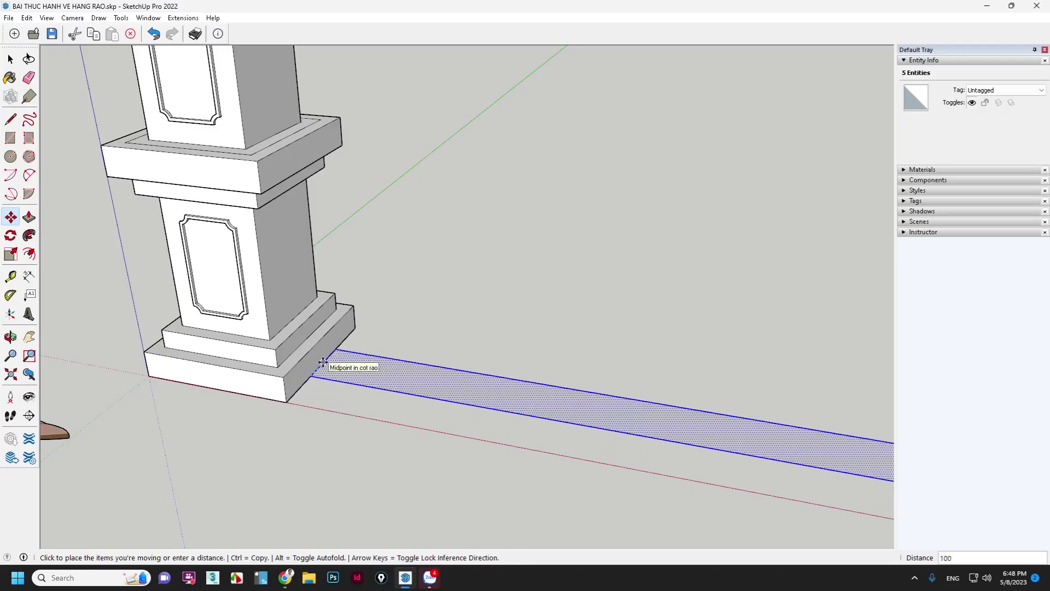
left_click(323, 362)
key("space")
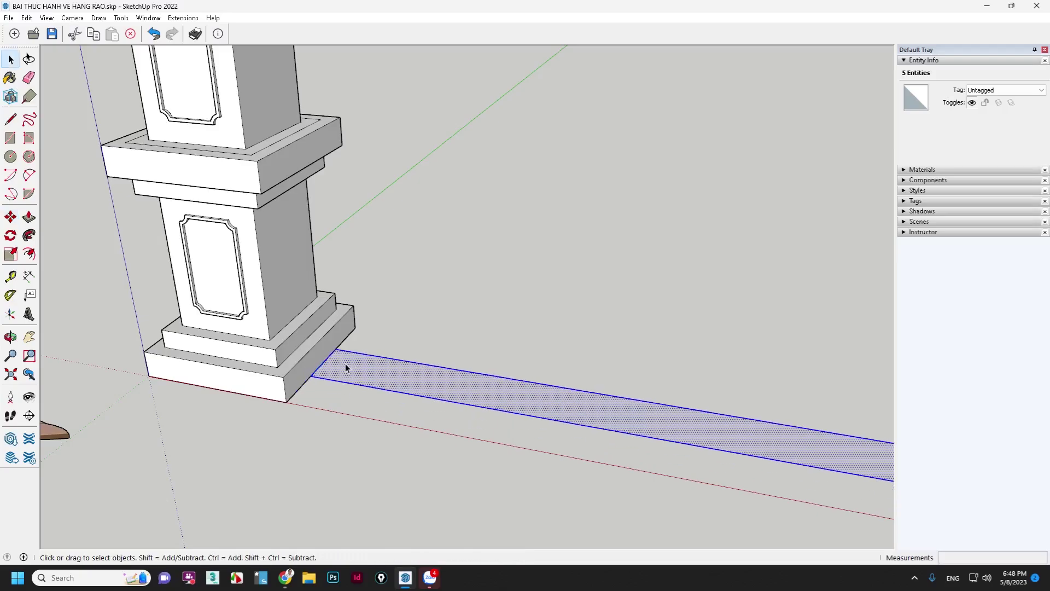
key("p")
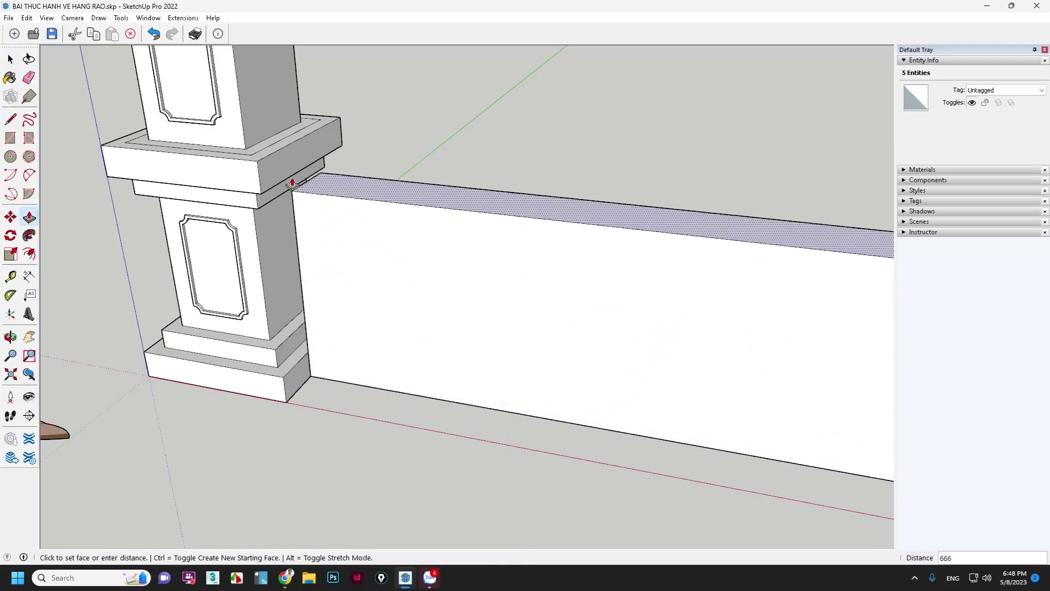
left_click(271, 164)
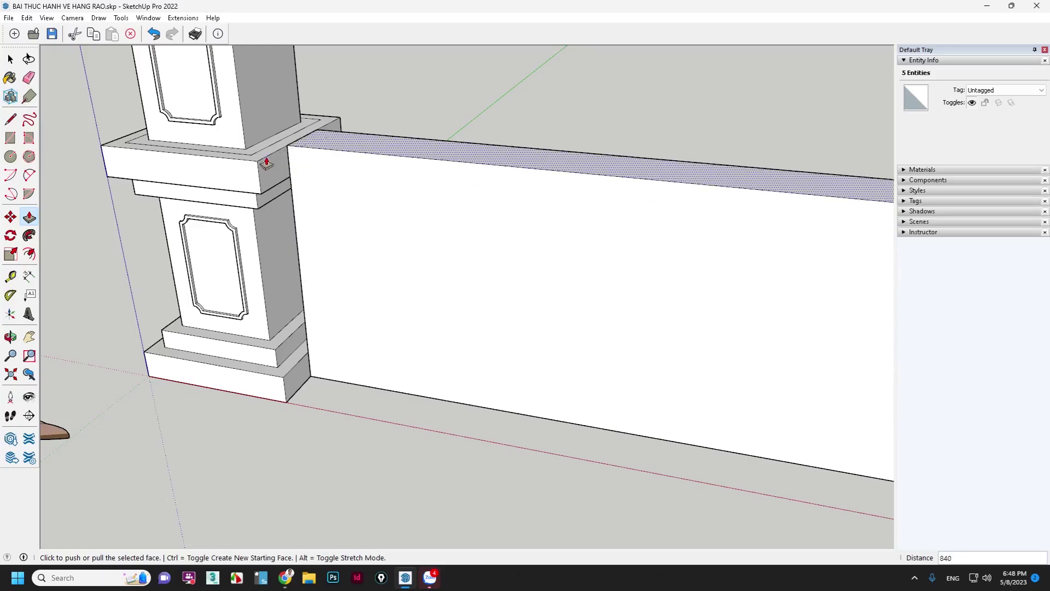
key("space")
mouse_move(276, 255)
middle_mouse_down()
mouse_move(424, 249)
mouse_move(540, 216)
middle_mouse_up()
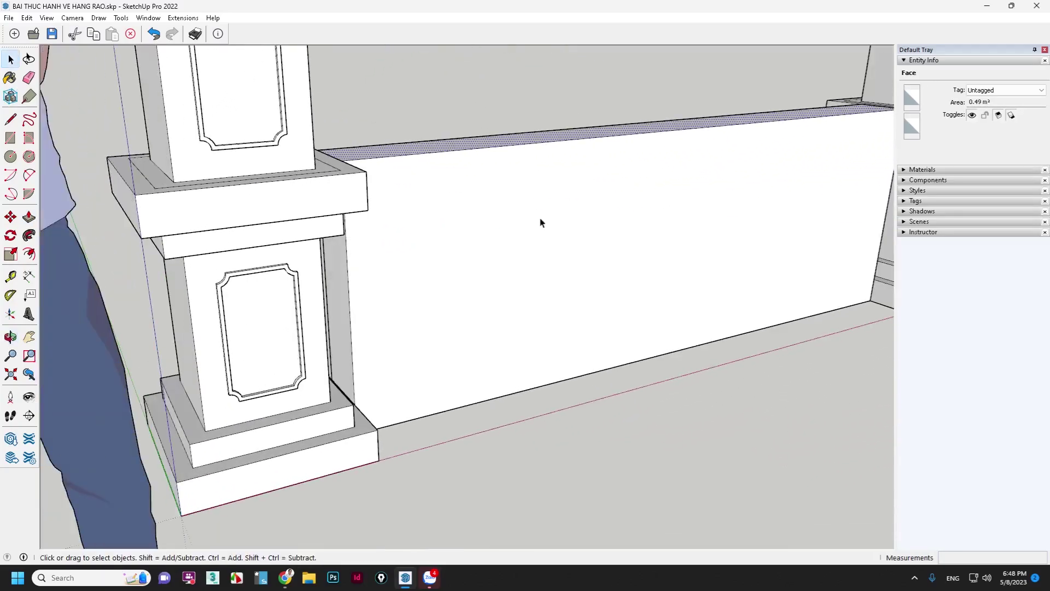
scroll(334, 280, "up", 3)
Step: Push the wall's narrow end face beside the left post in by 100
left_click(338, 272)
key("p")
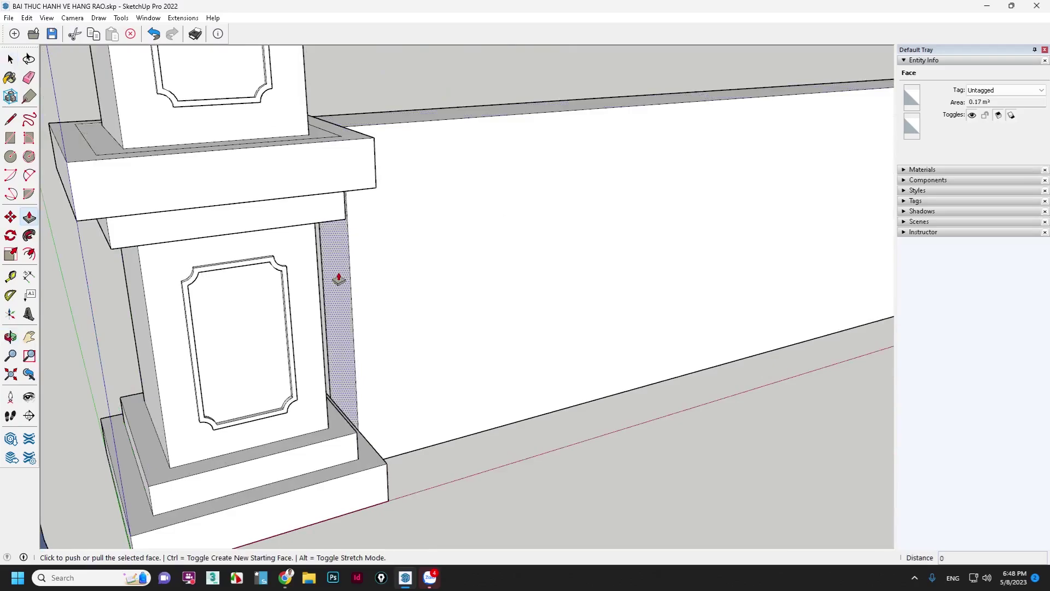
left_click(339, 273)
type("100")
key("Return")
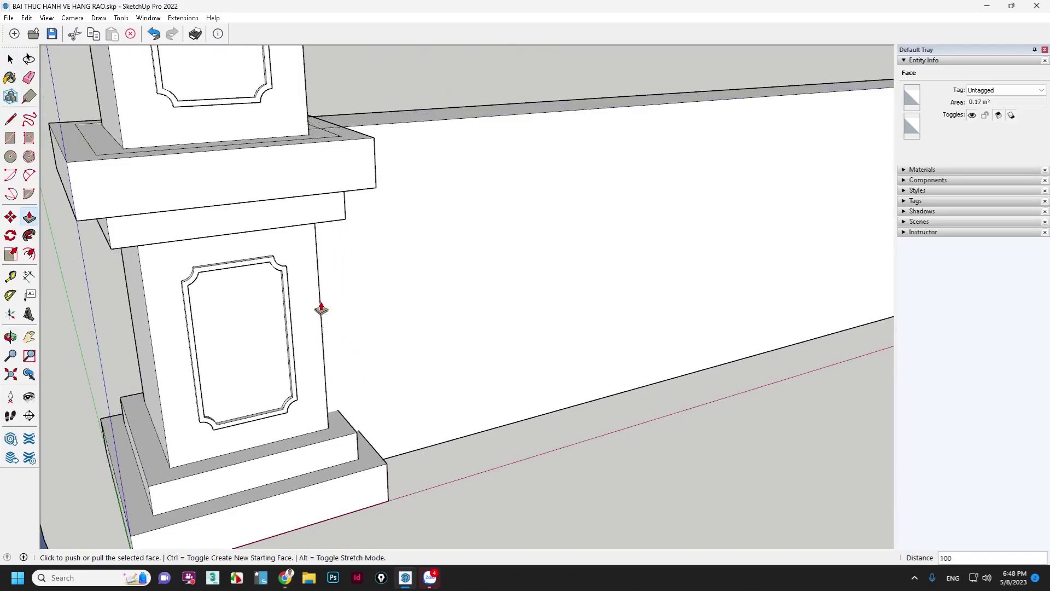
key("space")
scroll(235, 394, "down", 5)
scroll(551, 263, "up", 5)
Step: Push the wall's narrow end face beside the right post in by 100
middle_click_drag(550, 263, 305, 335)
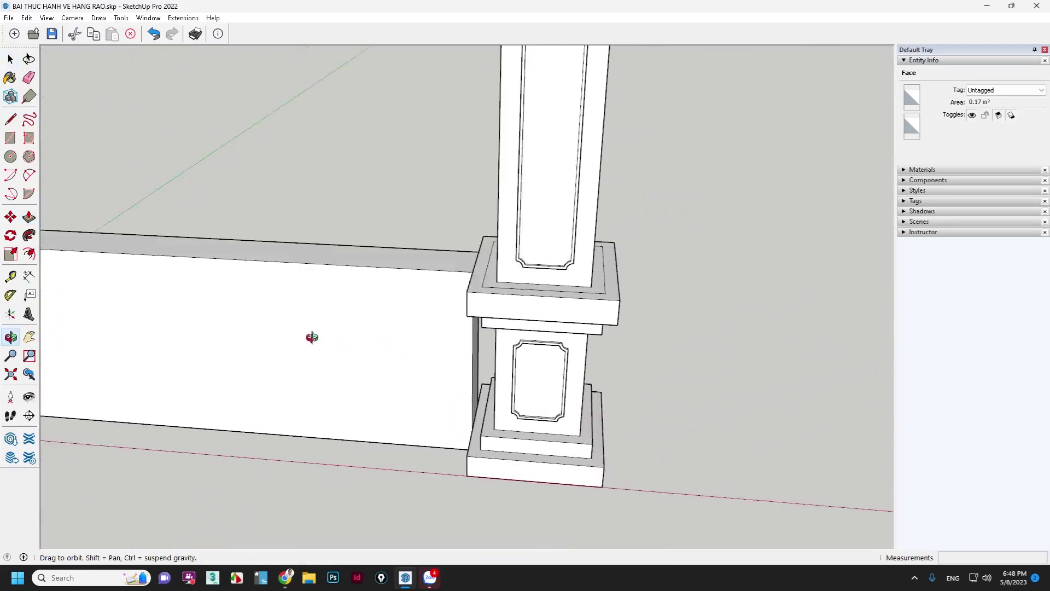
scroll(527, 375, "up", 2)
scroll(441, 344, "up", 3)
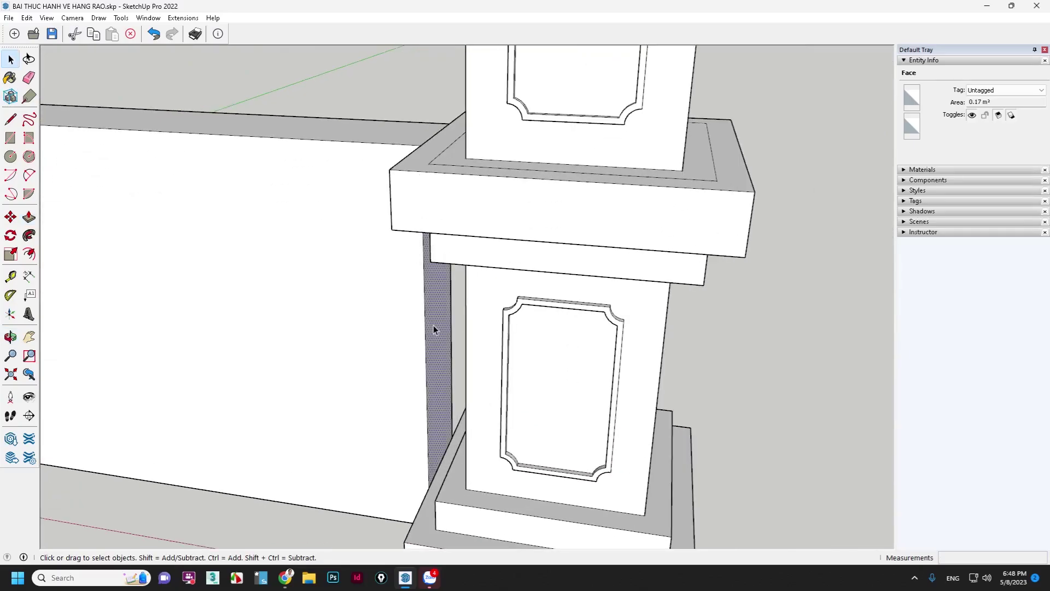
key("p")
left_click(434, 328)
left_click(465, 298)
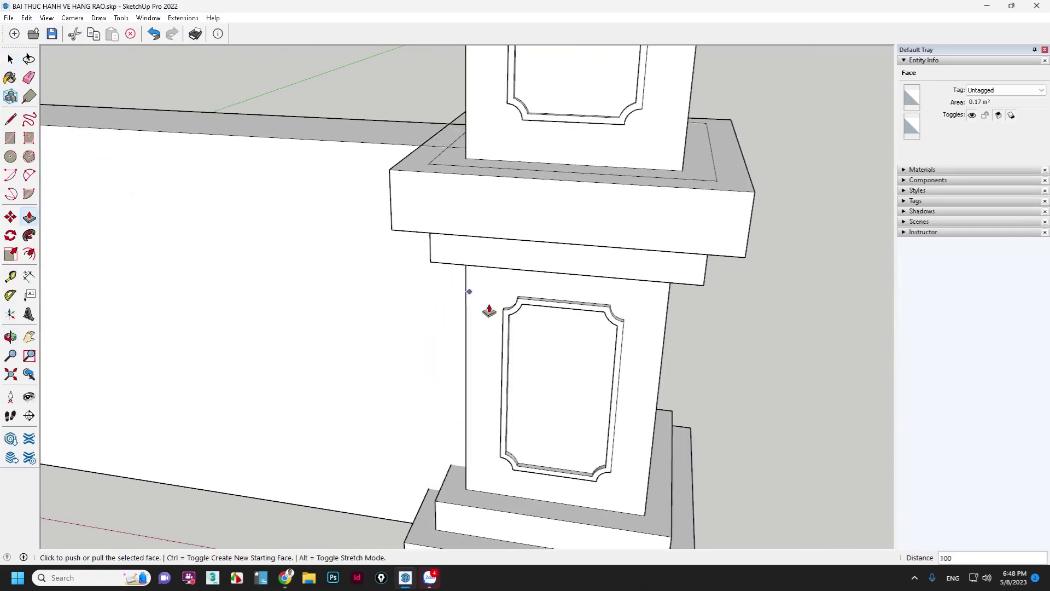
key("space")
scroll(481, 312, "down", 4)
scroll(345, 371, "down", 3)
mouse_move(345, 371)
middle_mouse_down()
mouse_move(374, 335)
mouse_move(321, 347)
middle_mouse_up()
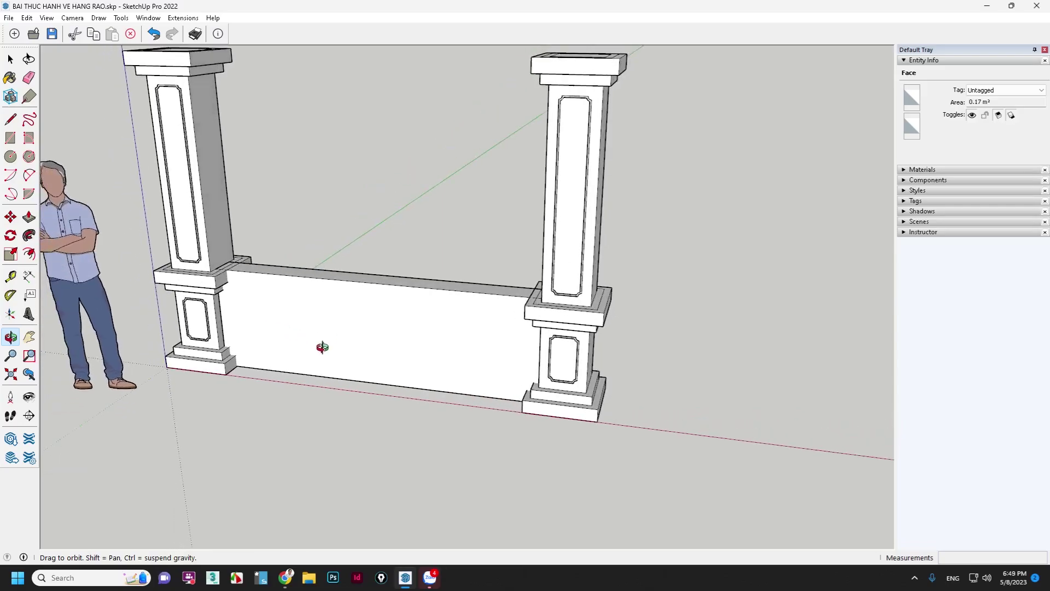
scroll(302, 348, "up", 2)
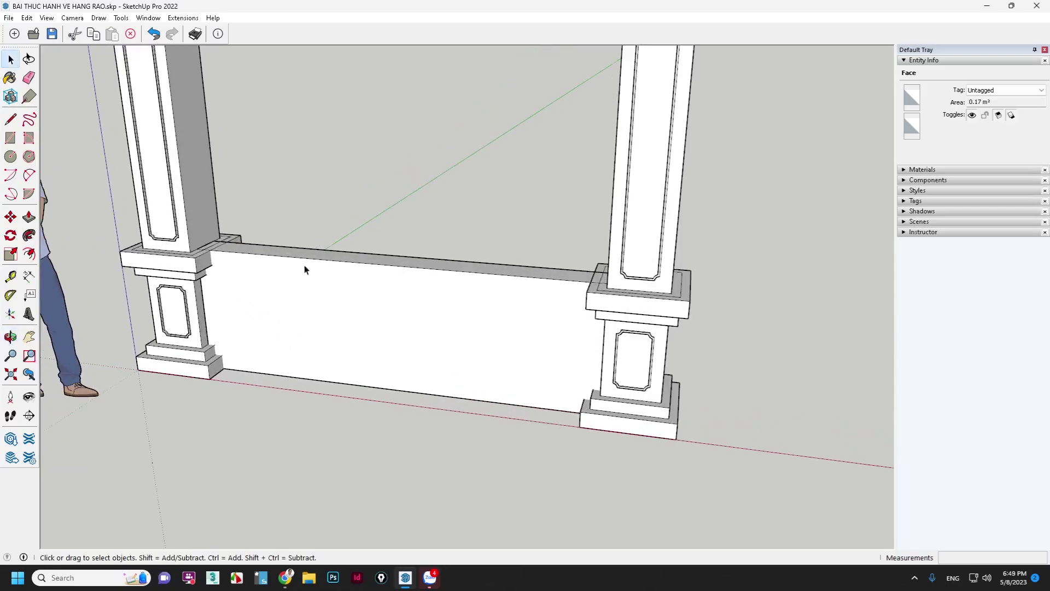
scroll(304, 269, "up", 2)
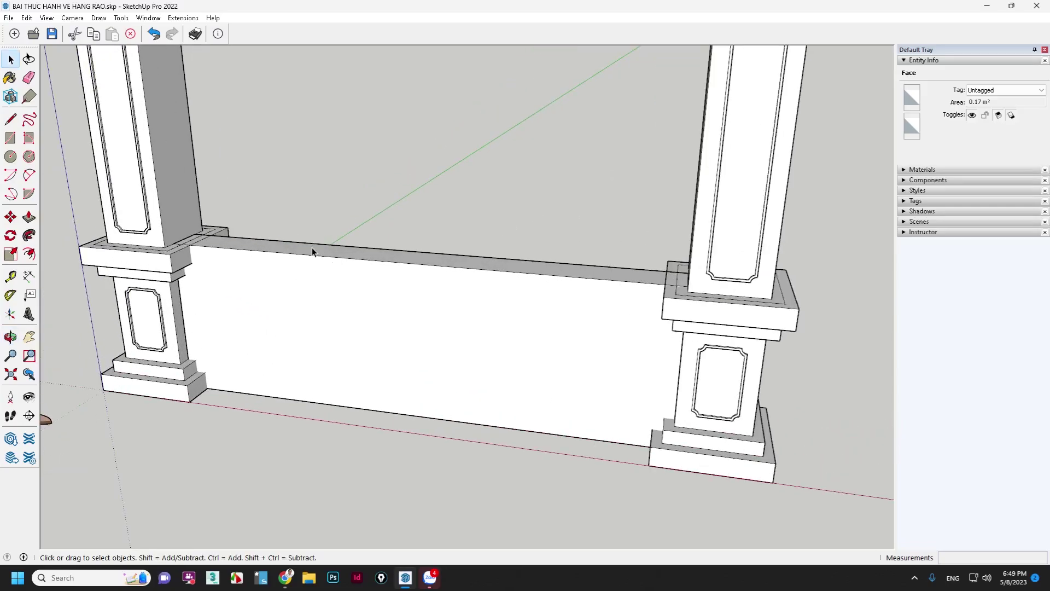
Step: Copy the wall's top edge 100 downward to form a line across the front
left_click(310, 250)
key("m")
key("ctrl")
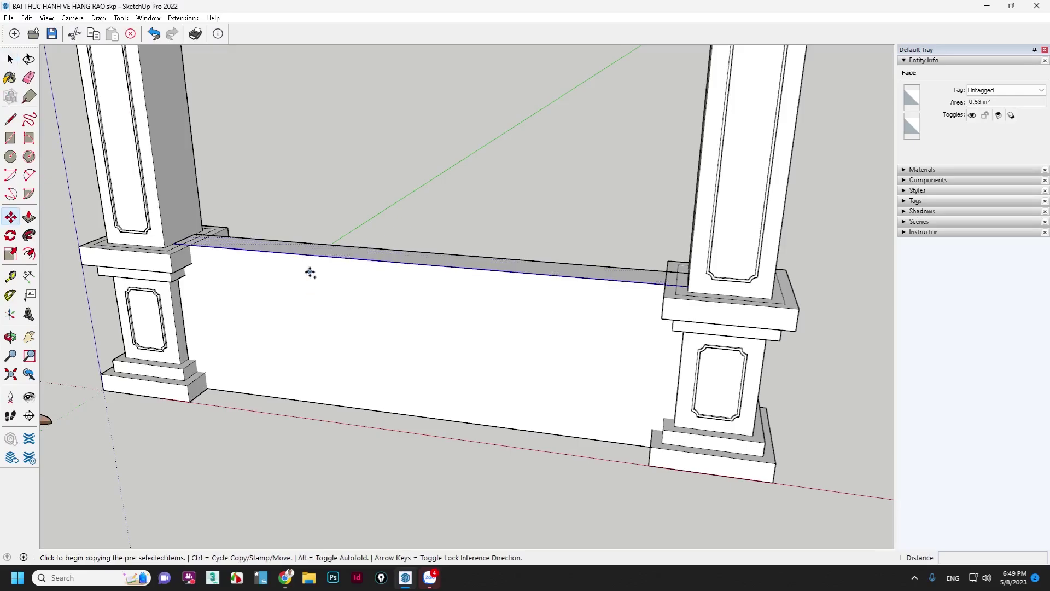
left_click(311, 272)
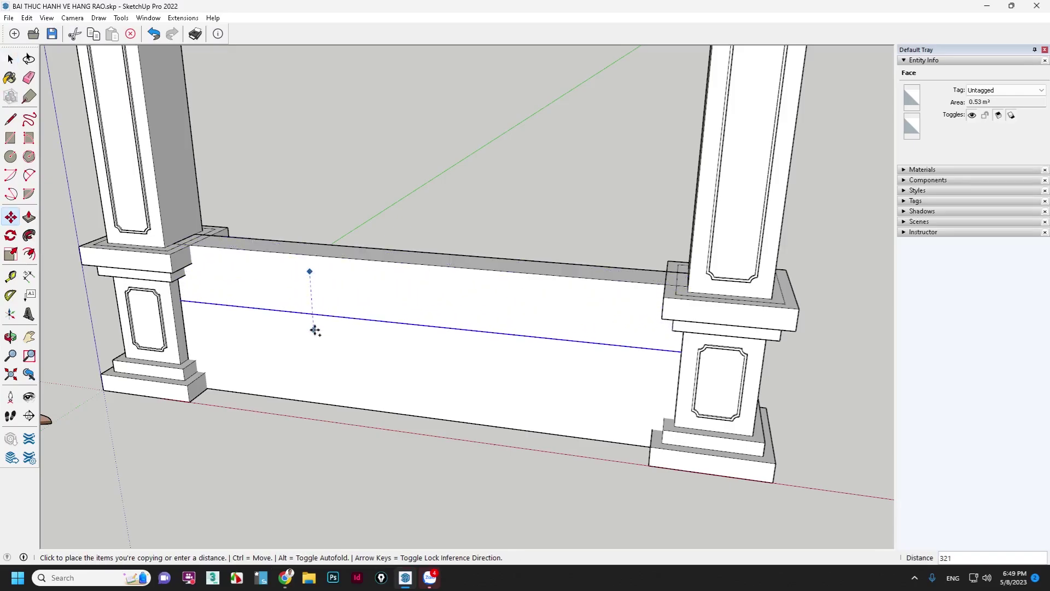
type("100")
key("Return")
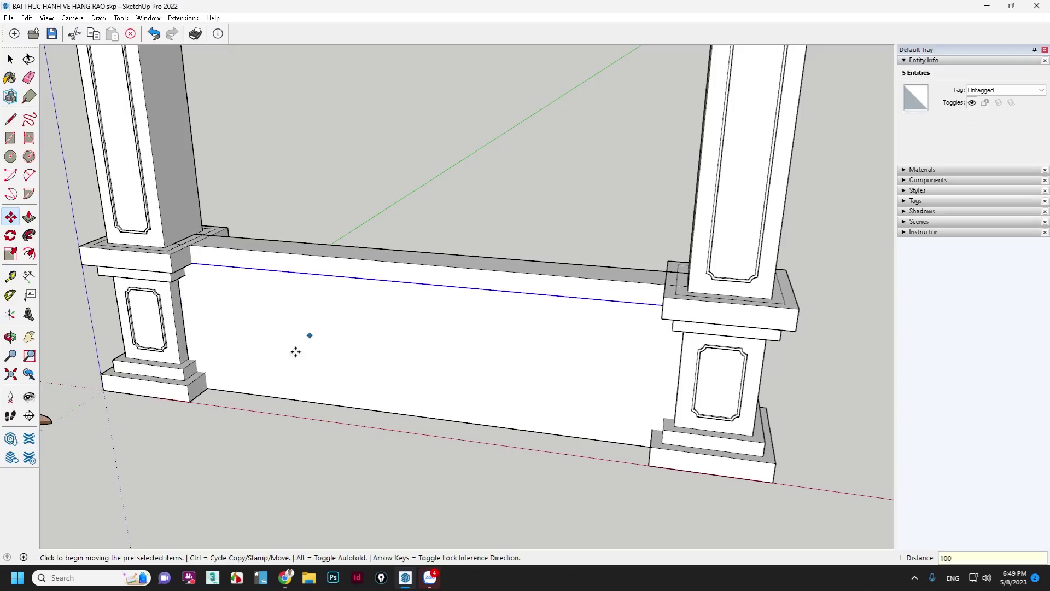
key("space")
Step: Copy the wall's bottom edge 100 upward to form a second line
middle_click_drag(281, 397, 297, 174)
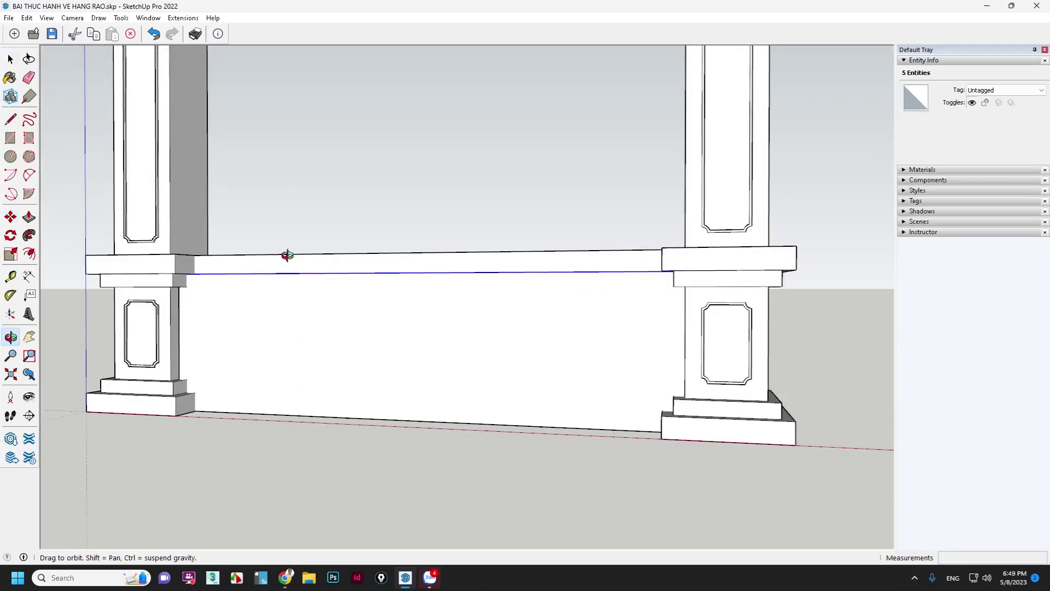
left_click(317, 418)
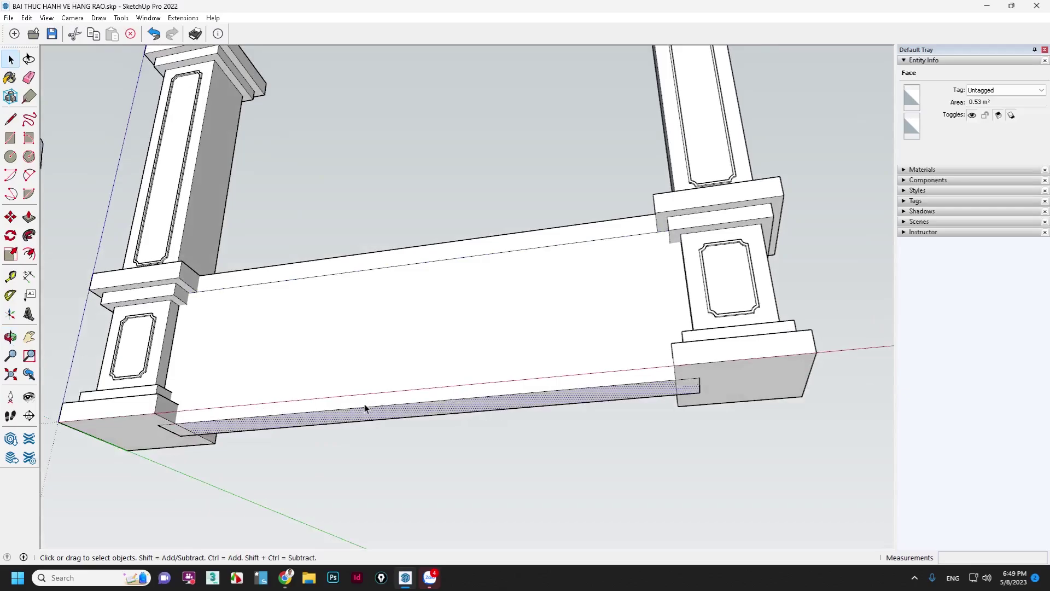
key("m")
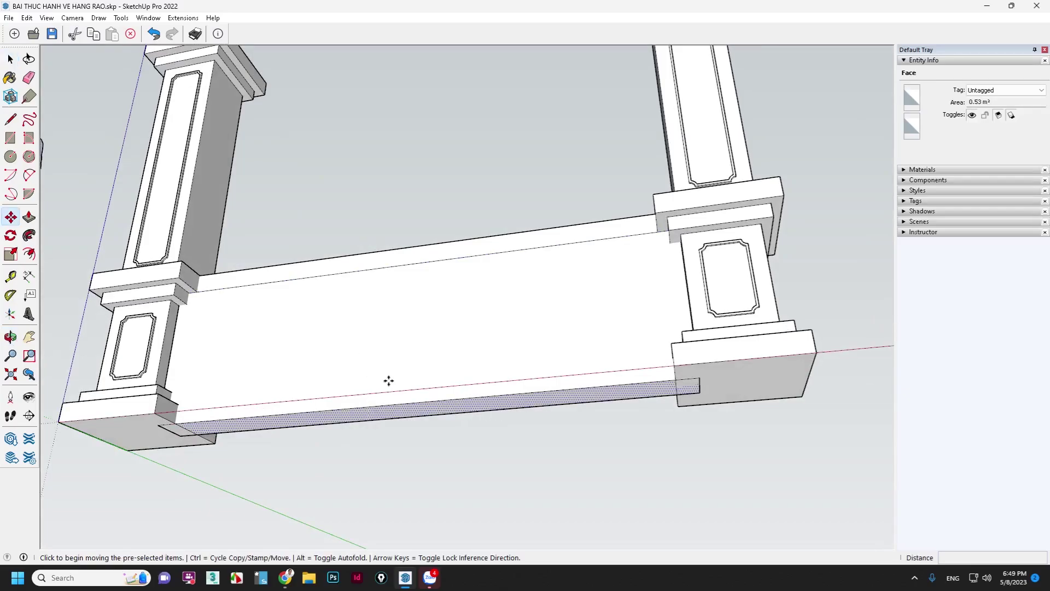
key("ctrl")
left_click(389, 382)
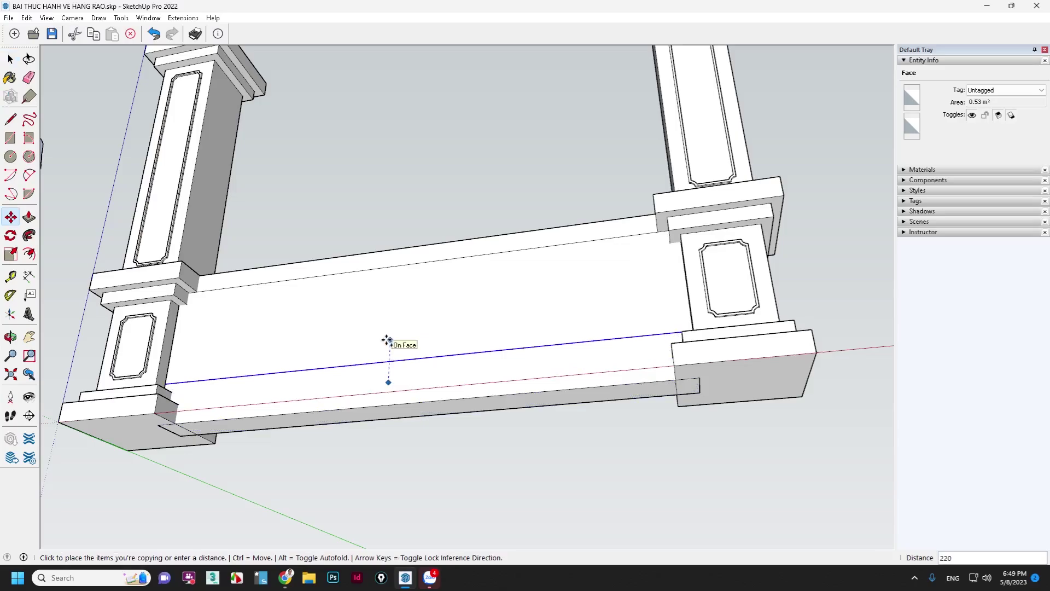
type("100")
key("Return")
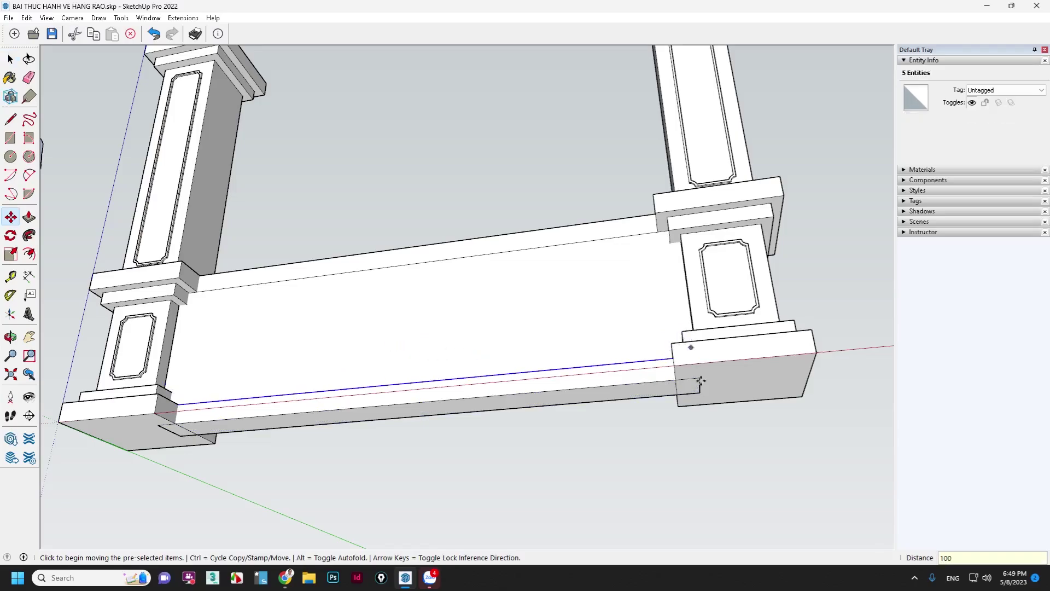
mouse_move(687, 348)
middle_mouse_down()
mouse_move(456, 301)
mouse_move(38, 322)
mouse_move(40, 403)
mouse_move(774, 269)
mouse_move(344, 356)
mouse_move(464, 487)
mouse_move(355, 430)
middle_mouse_up()
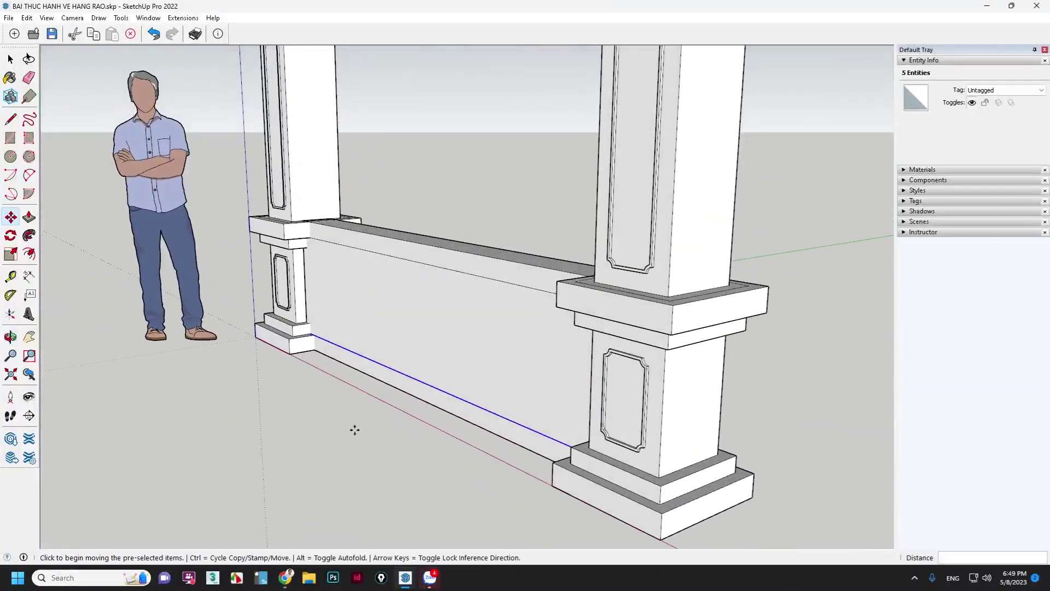
scroll(344, 328, "up", 3)
scroll(317, 274, "up", 2)
key("space")
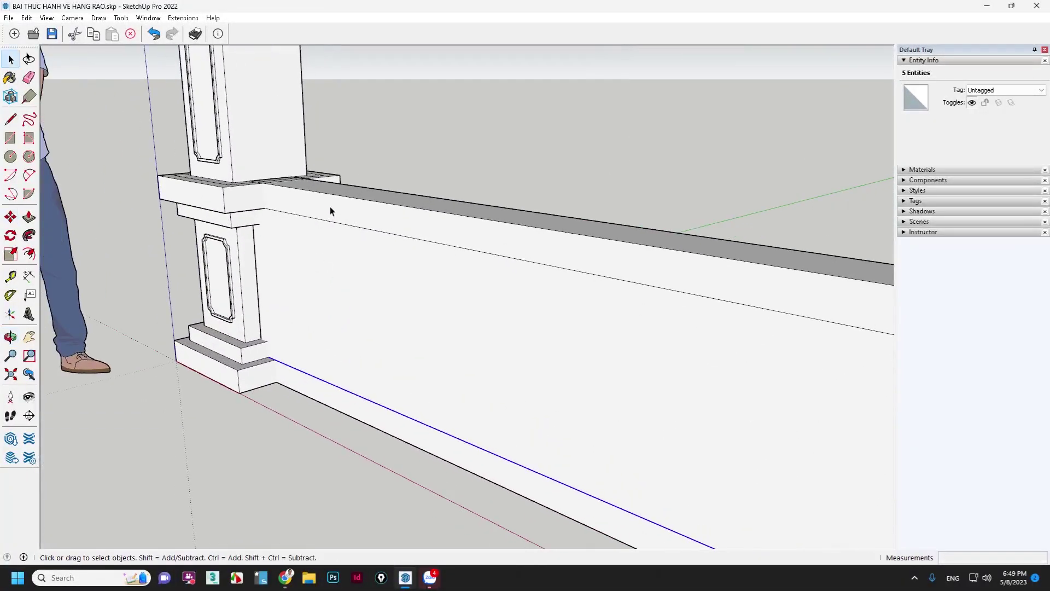
Step: Pull the top and bottom bands on the wall's front face outward
left_click(329, 208)
key("p")
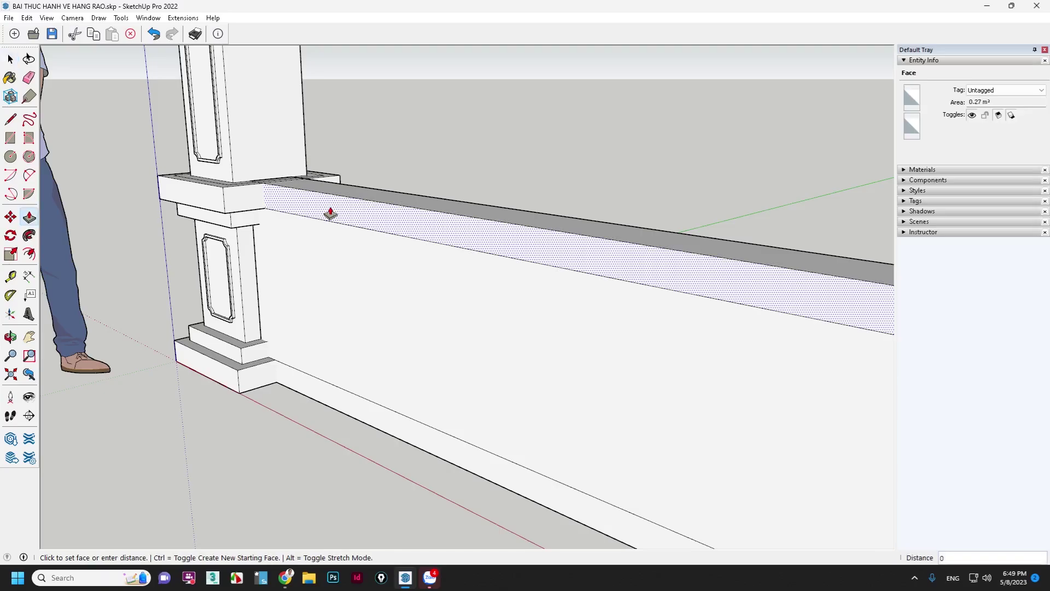
left_click(330, 212)
type("50")
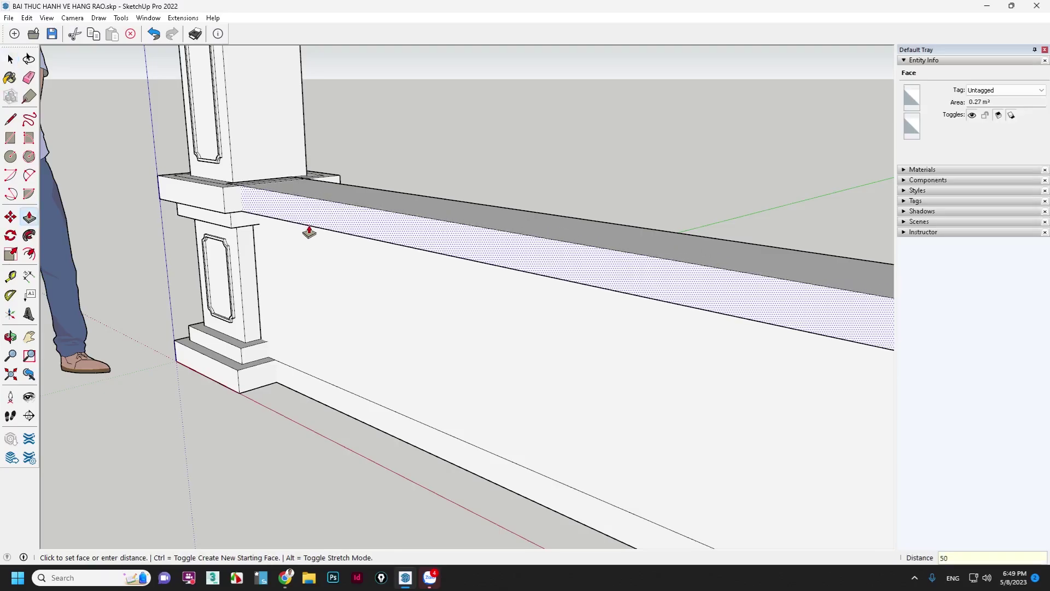
left_click(309, 230)
left_click(331, 398)
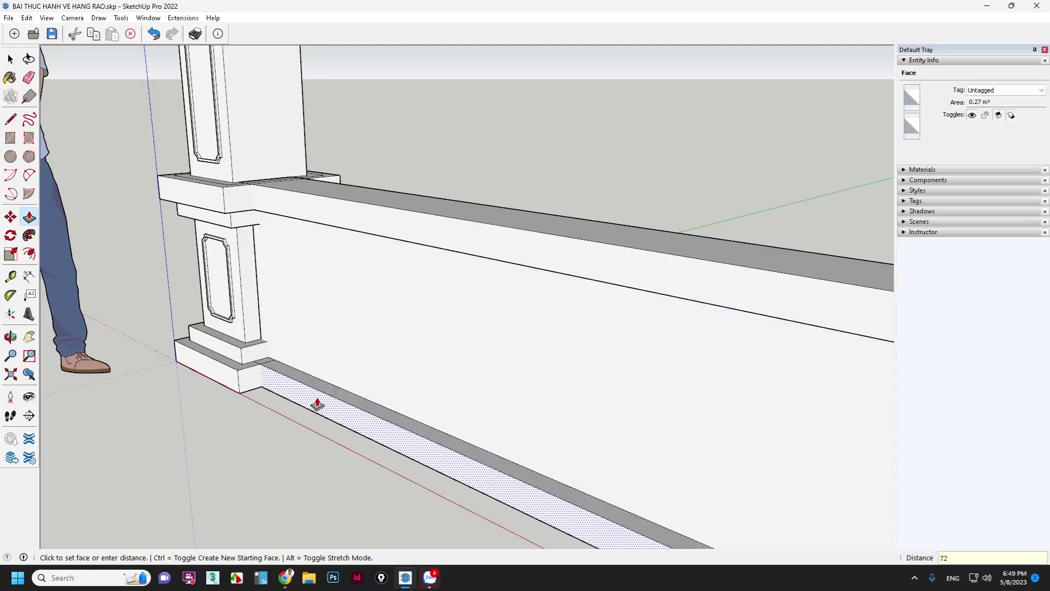
key("Return")
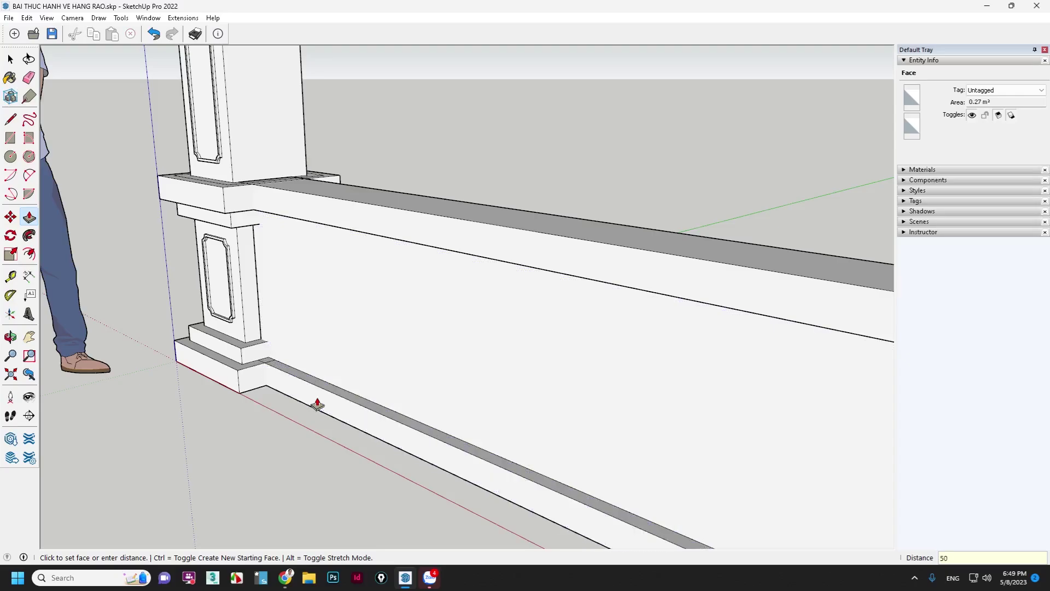
key("space")
scroll(316, 402, "down", 5)
Step: Pull the bottom and top bands on the wall's back face outward
mouse_move(317, 402)
middle_mouse_down()
mouse_move(465, 356)
mouse_move(344, 310)
middle_mouse_up()
scroll(579, 249, "up", 3)
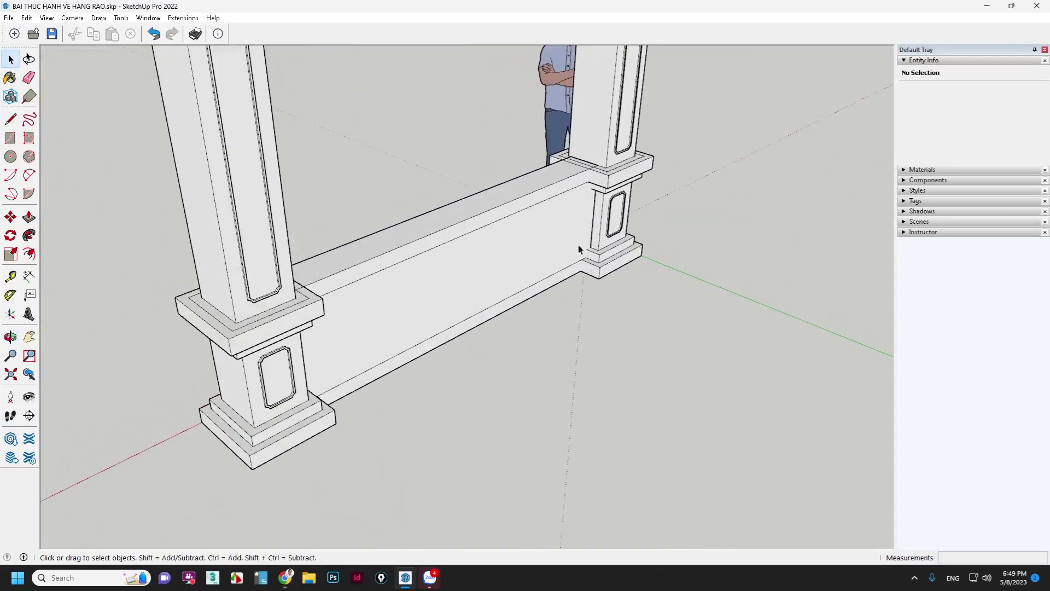
scroll(551, 286, "up", 3)
left_click(556, 284)
key("p")
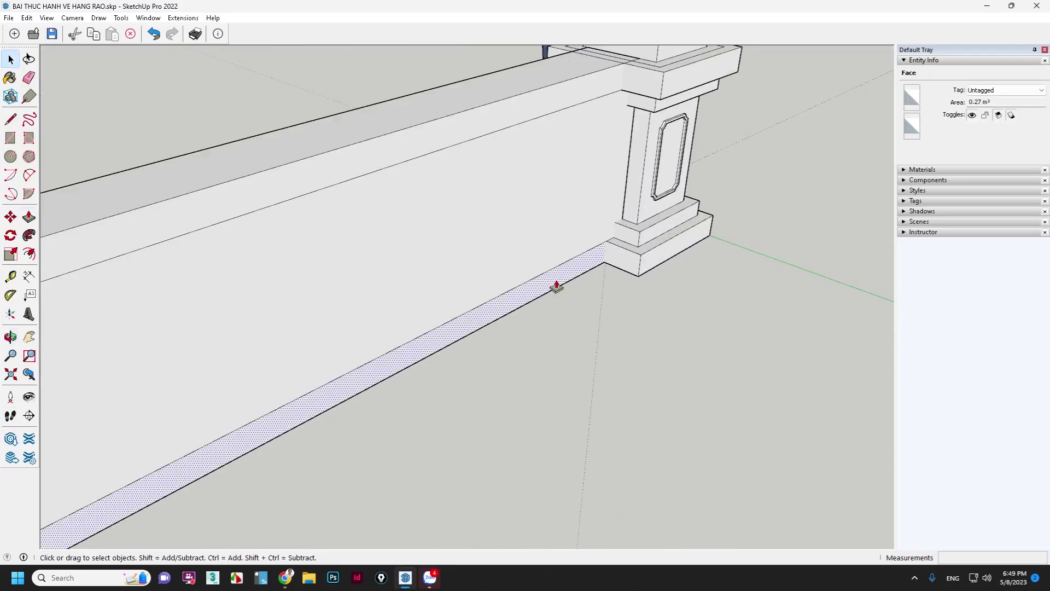
left_click(565, 288)
type("0")
key("Return")
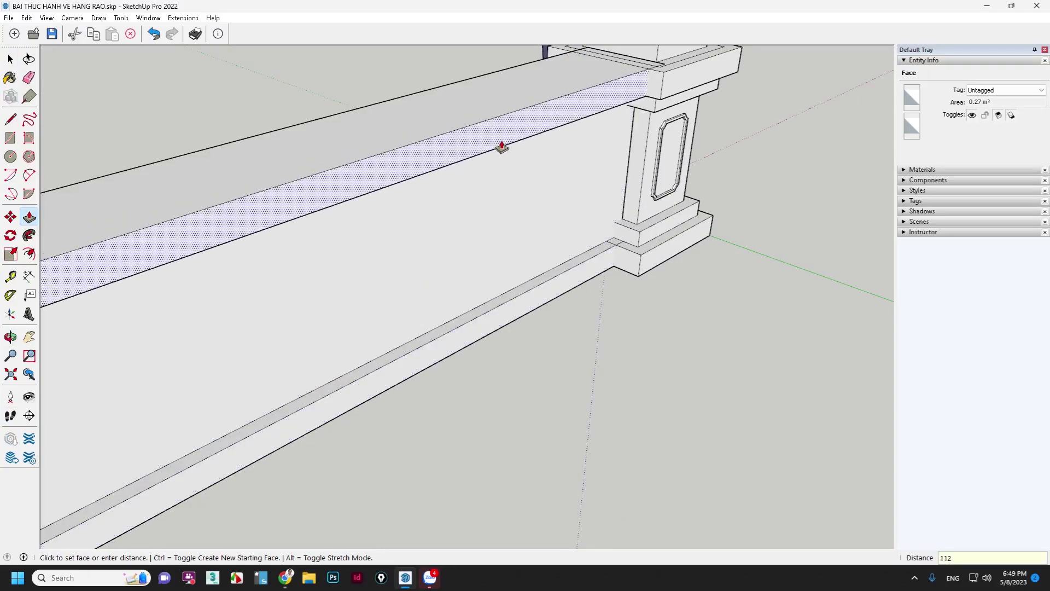
type("0")
key("Return")
scroll(504, 181, "down", 5)
mouse_move(509, 218)
middle_mouse_down()
mouse_move(519, 329)
mouse_move(413, 311)
mouse_move(549, 250)
middle_mouse_up()
scroll(548, 251, "up", 3)
key("space")
left_click(558, 217)
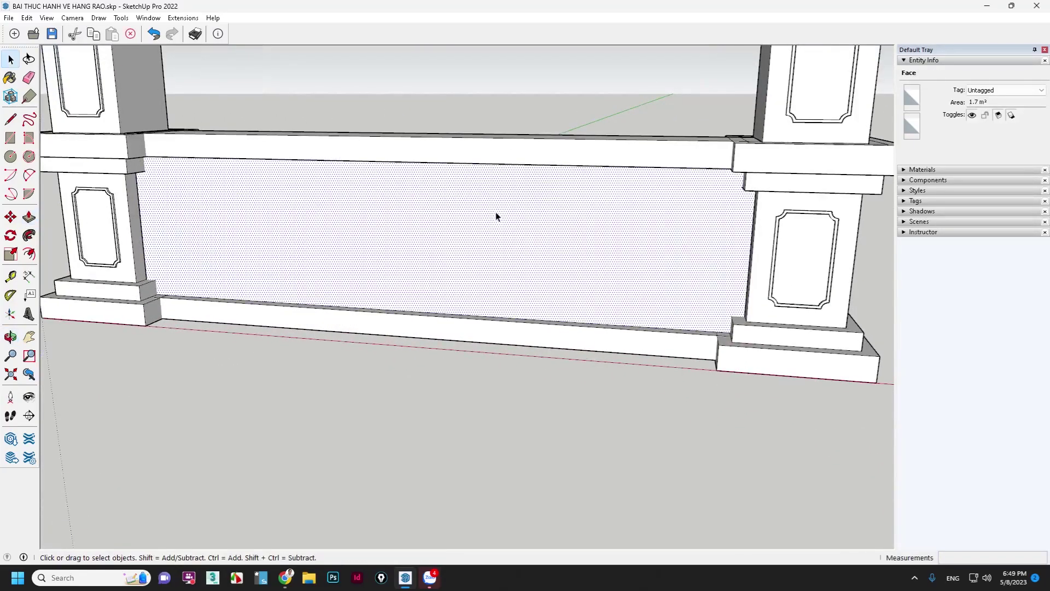
Step: Offset the wall's panel outline inward by 100
key("f")
left_click(503, 208)
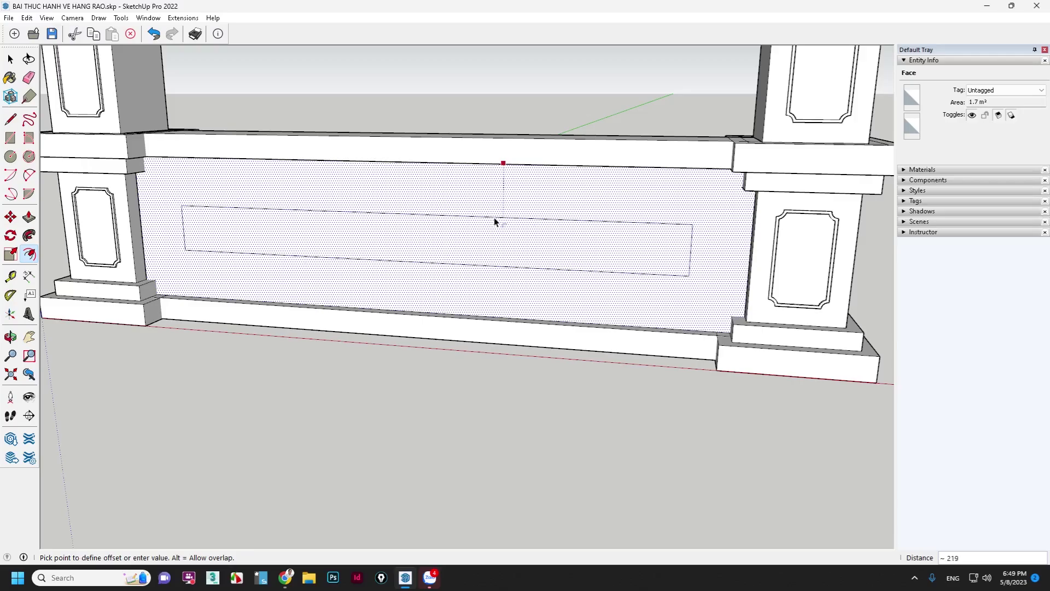
type("100")
key("Return")
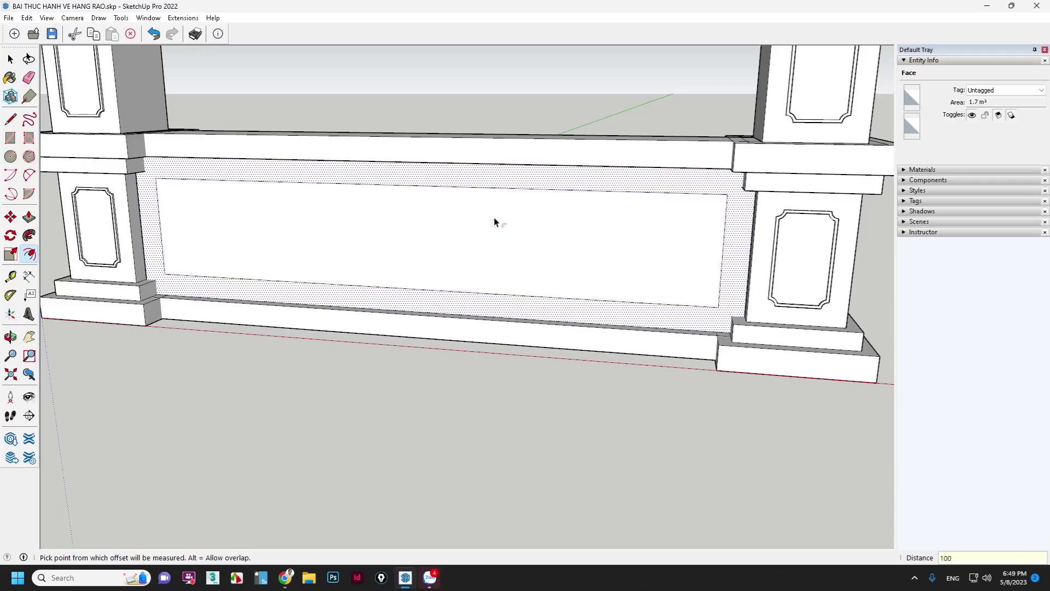
key("space")
scroll(490, 219, "down", 2)
scroll(464, 260, "down", 2)
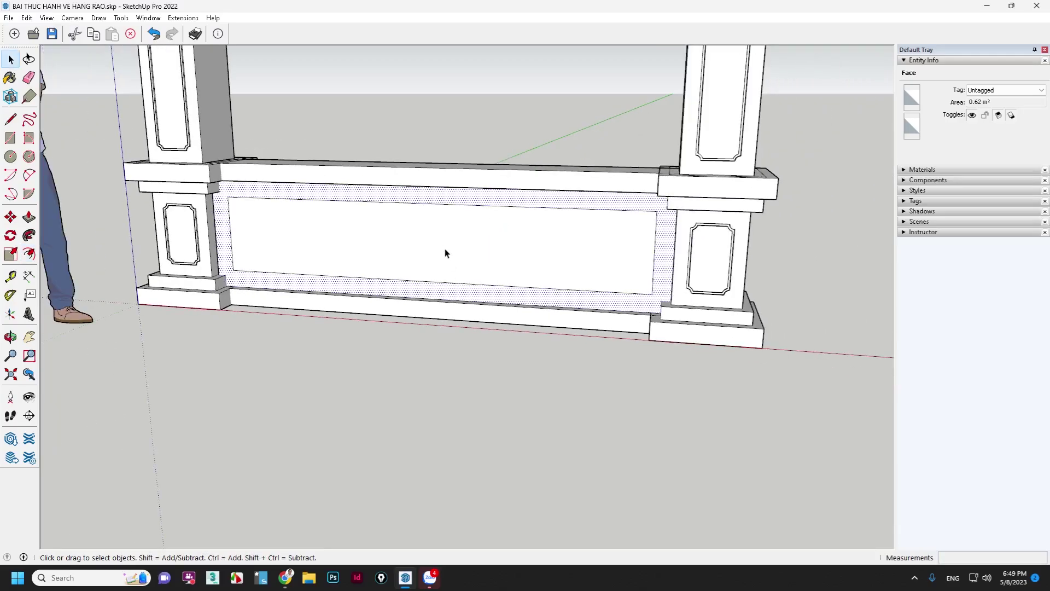
Step: Draw a vertical line across the inset panel from its top edge to its bottom edge
key("l")
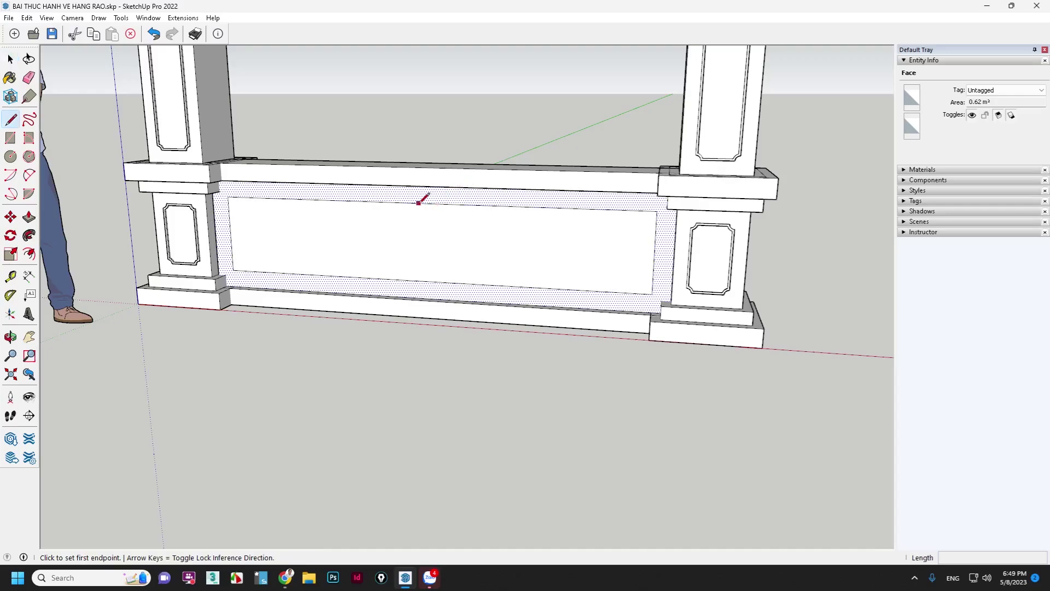
left_click(428, 203)
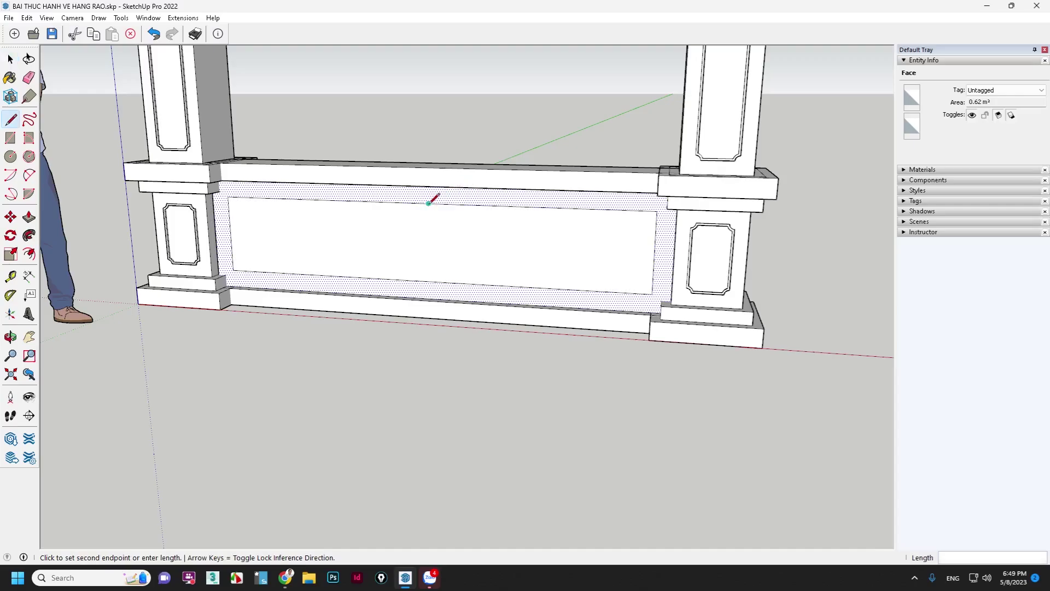
left_click(429, 281)
key("space")
scroll(434, 274, "up", 1)
Step: Copy the vertical dividing line 50 and then 10 units over to form a narrow strip
left_click(428, 229)
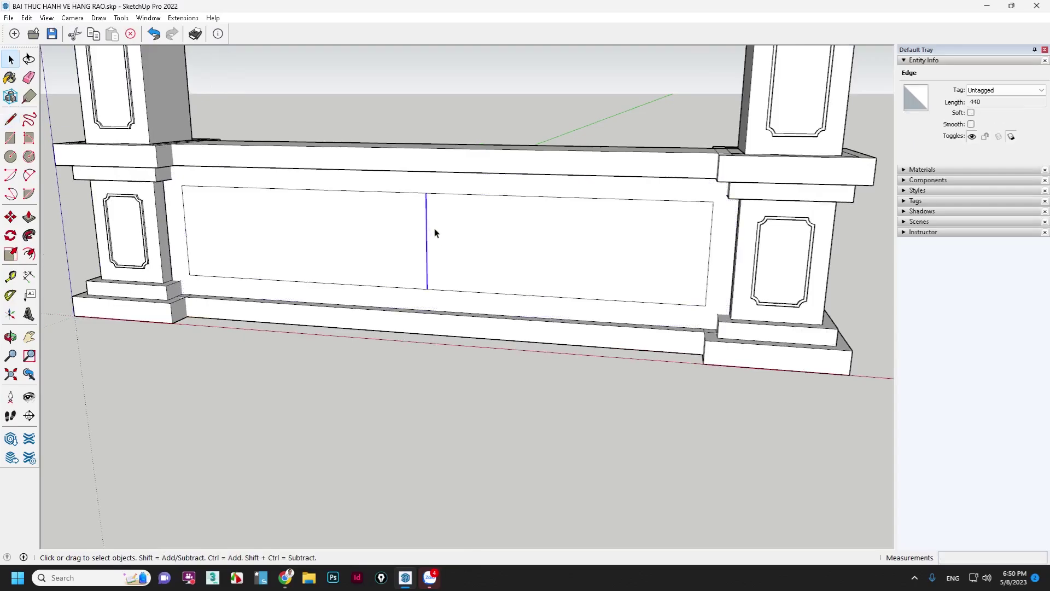
key("m")
key("ctrl")
left_click(428, 219)
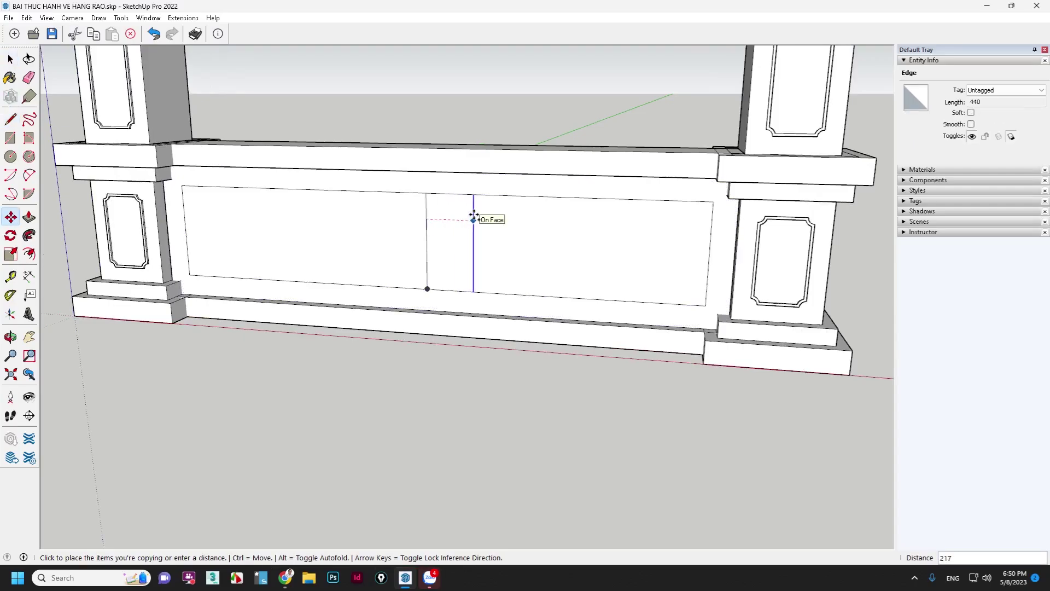
type("50")
key("Return")
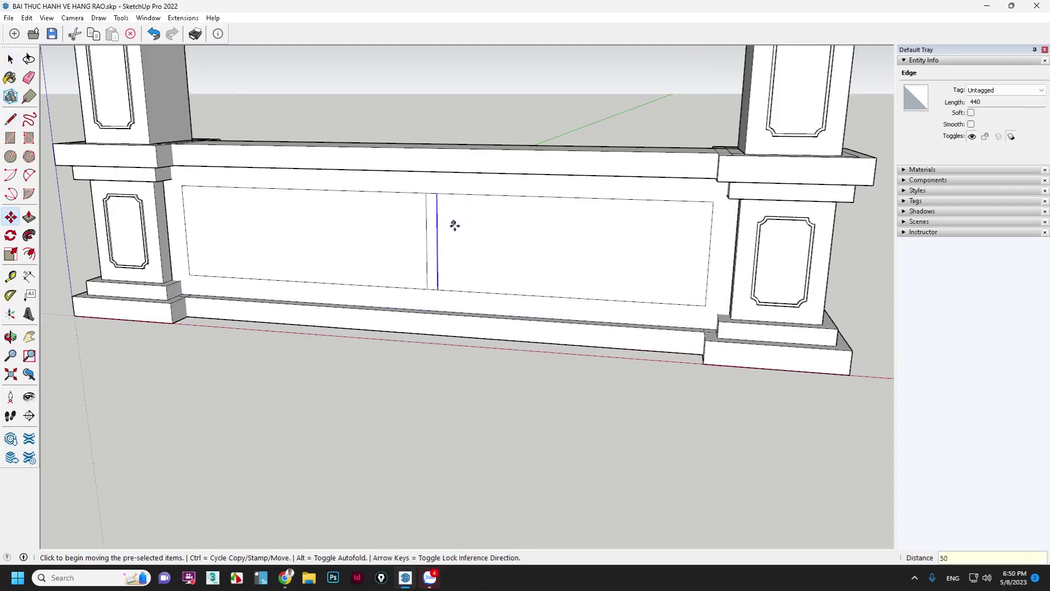
left_click(463, 229)
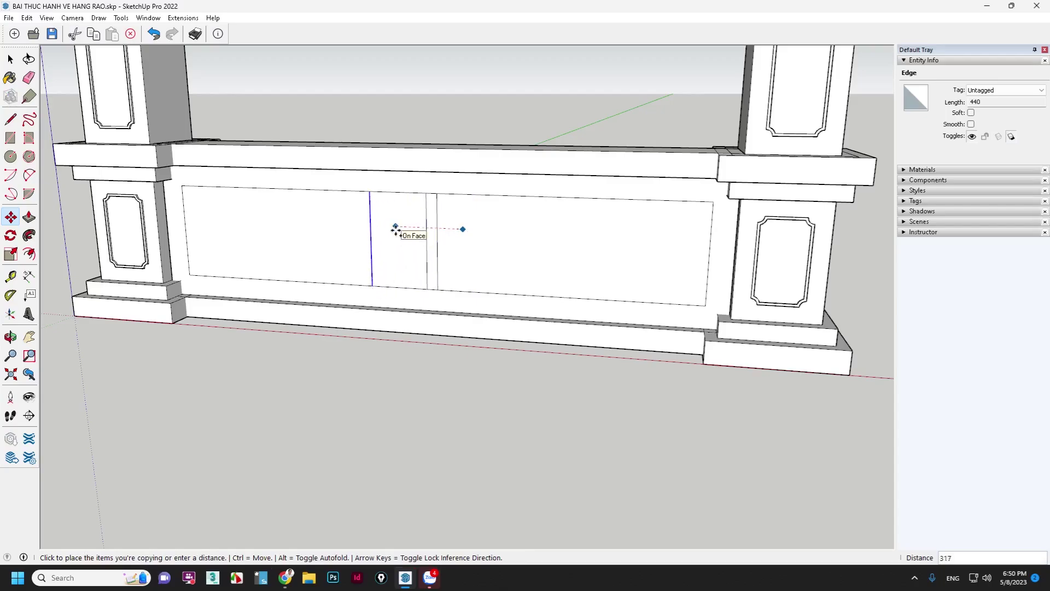
type("0")
key("Return")
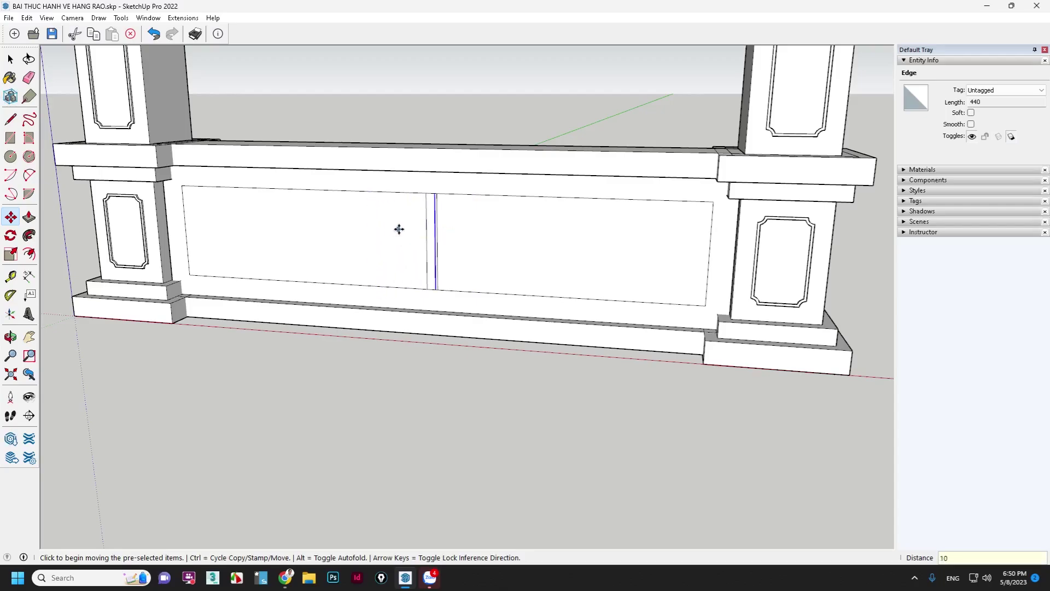
key("space")
Step: Move one of the vertical strip edges 50 units to the right
key("Escape")
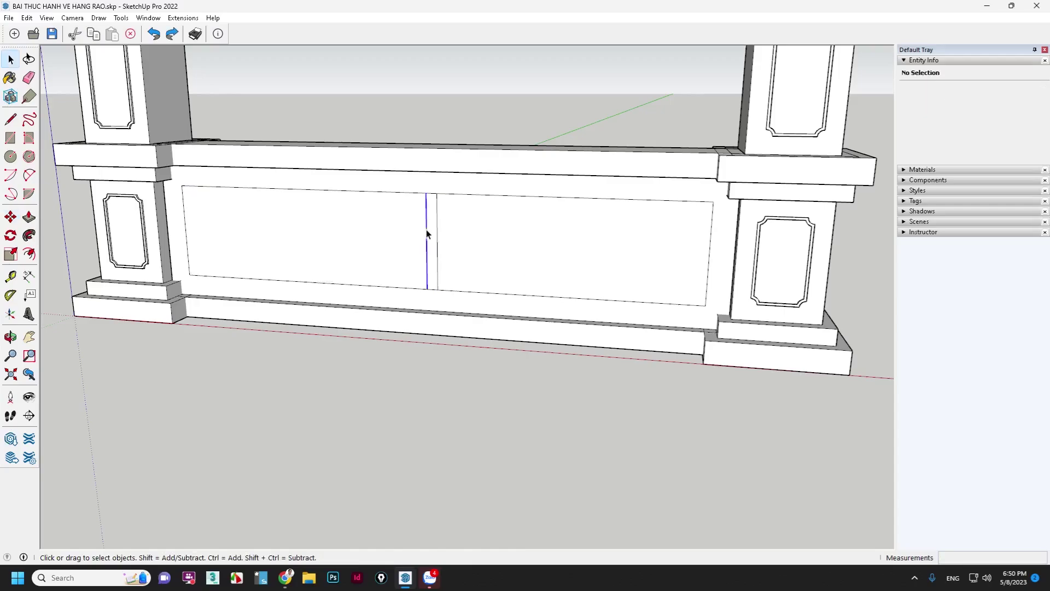
left_click(427, 235)
key("m")
key("ctrl")
left_click(405, 239)
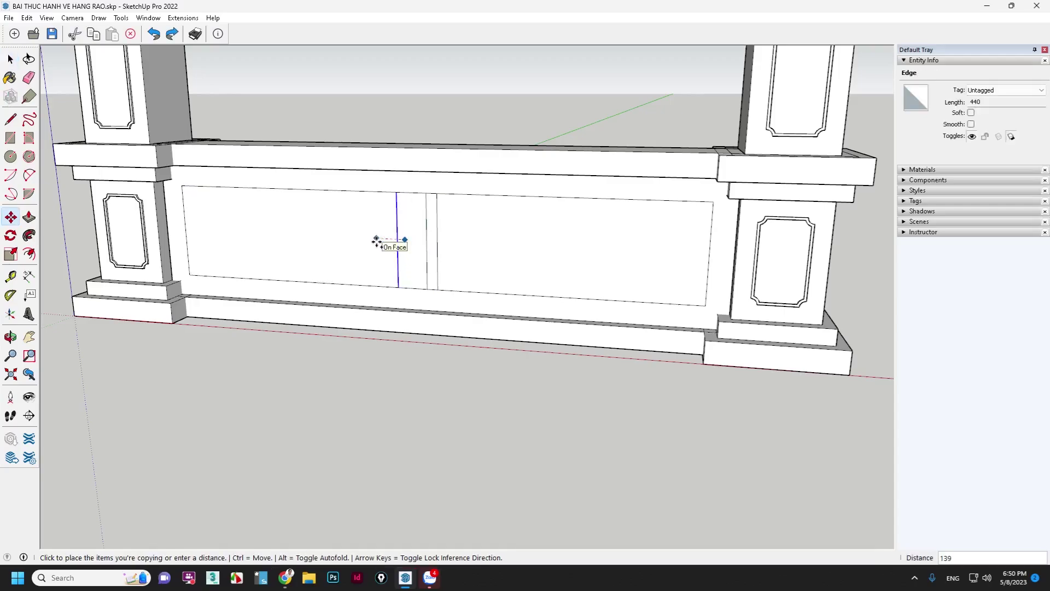
key("Return")
key("space")
scroll(432, 195, "up", 3)
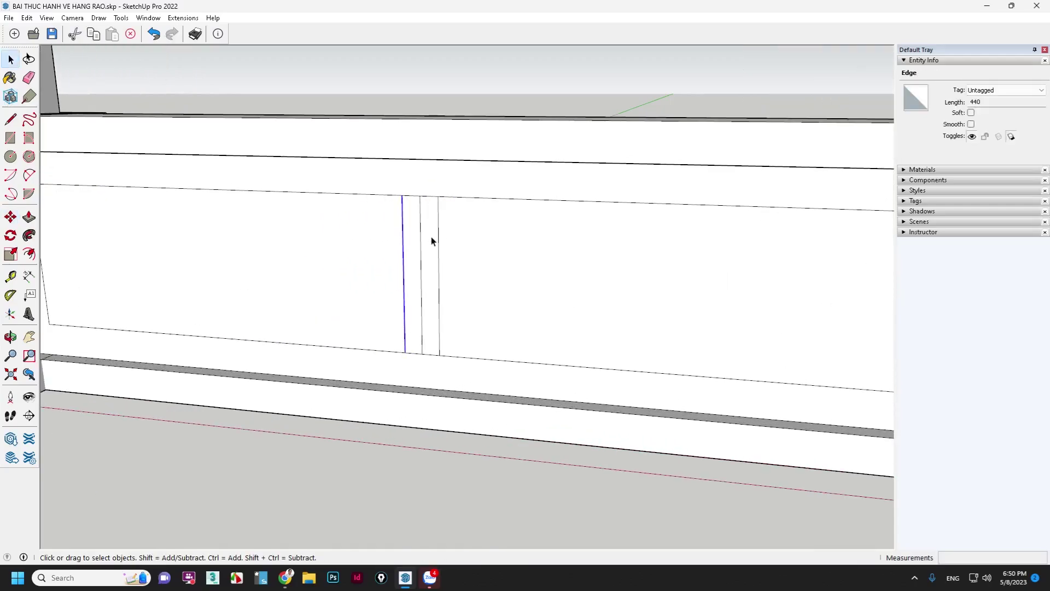
Step: Erase the extra edges inside the dividing strip, leaving two separate panel outlines
key("e")
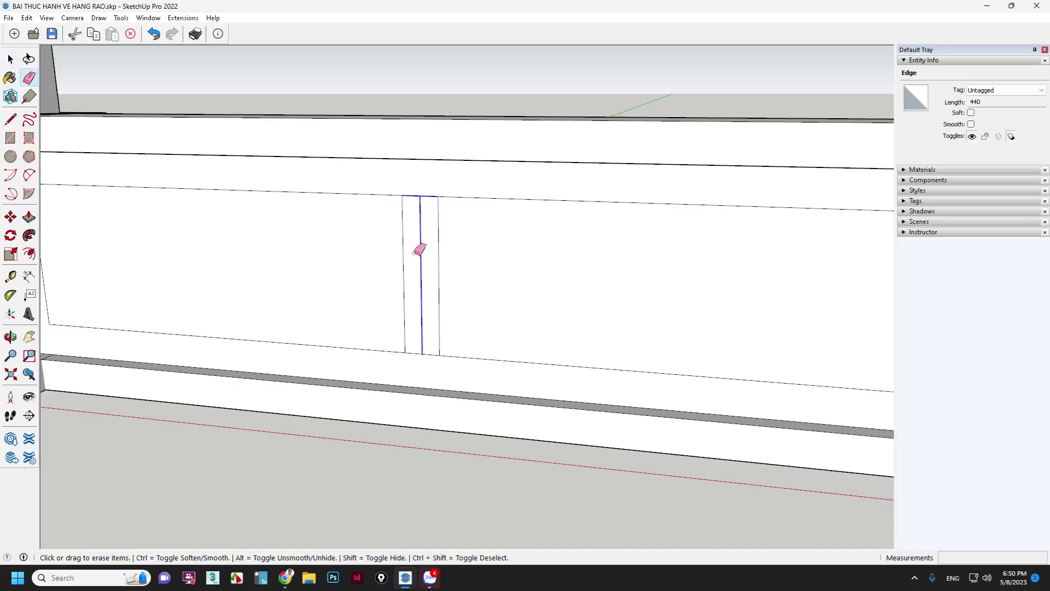
mouse_move(414, 252)
left_mouse_down()
mouse_move(415, 345)
mouse_move(430, 327)
left_mouse_up()
scroll(504, 269, "down", 4)
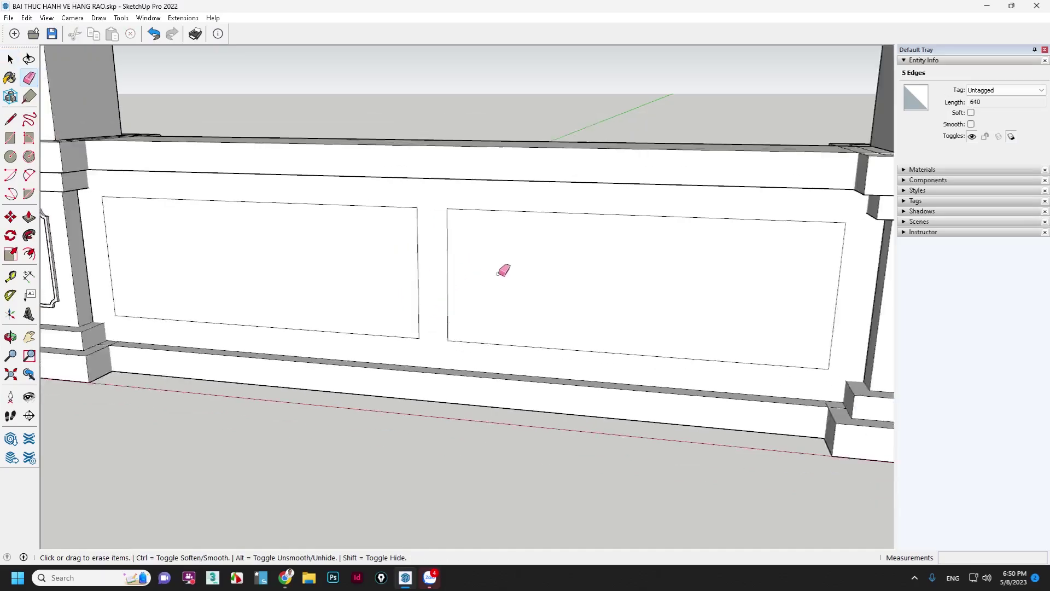
scroll(375, 279, "down", 3)
scroll(359, 209, "up", 5)
scroll(348, 216, "up", 2)
Step: Draw 25-radius circles at the left panel's lower-left, upper-right and lower-right corners
scroll(348, 216, "up", 1)
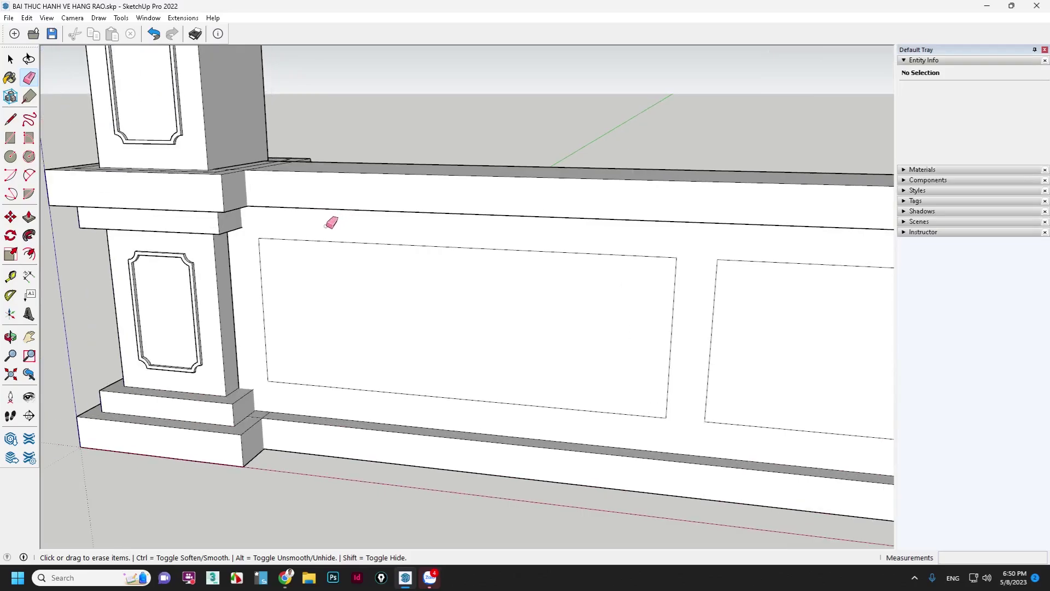
key("c")
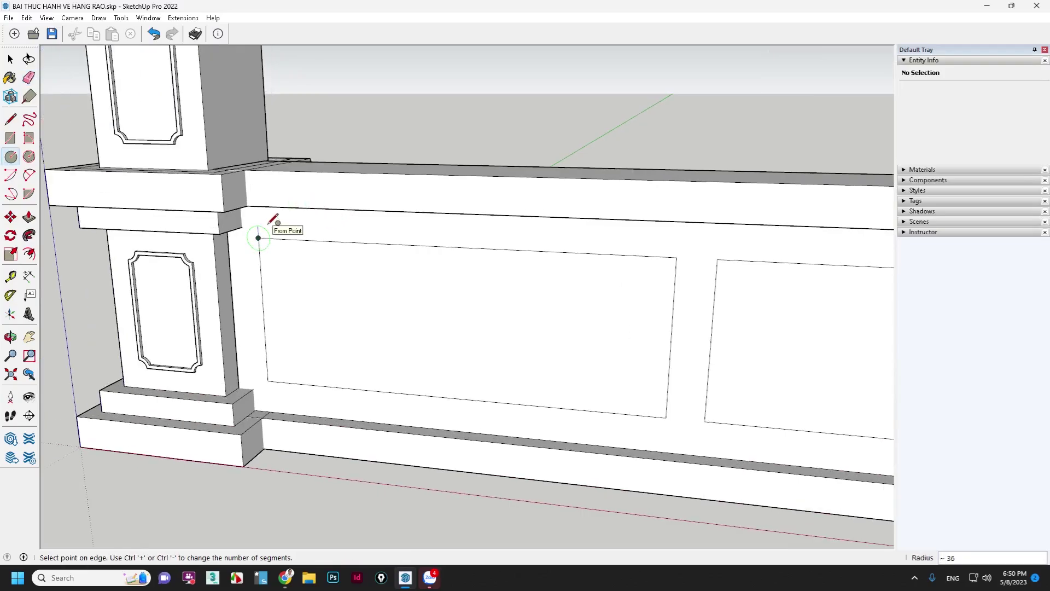
left_click(267, 381)
type("25")
key("Return")
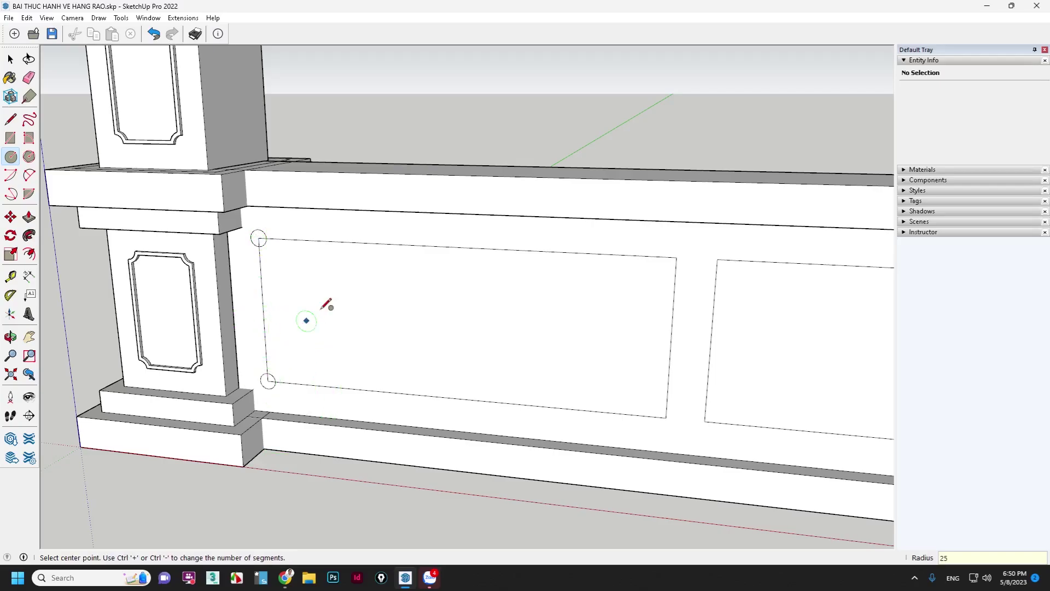
left_click(676, 257)
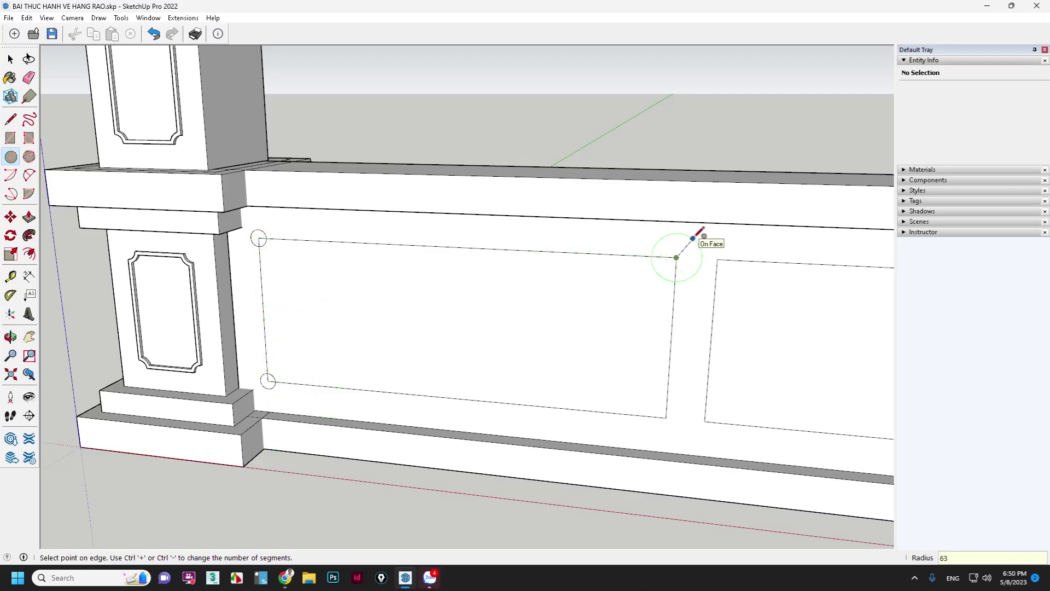
type("25")
key("Return")
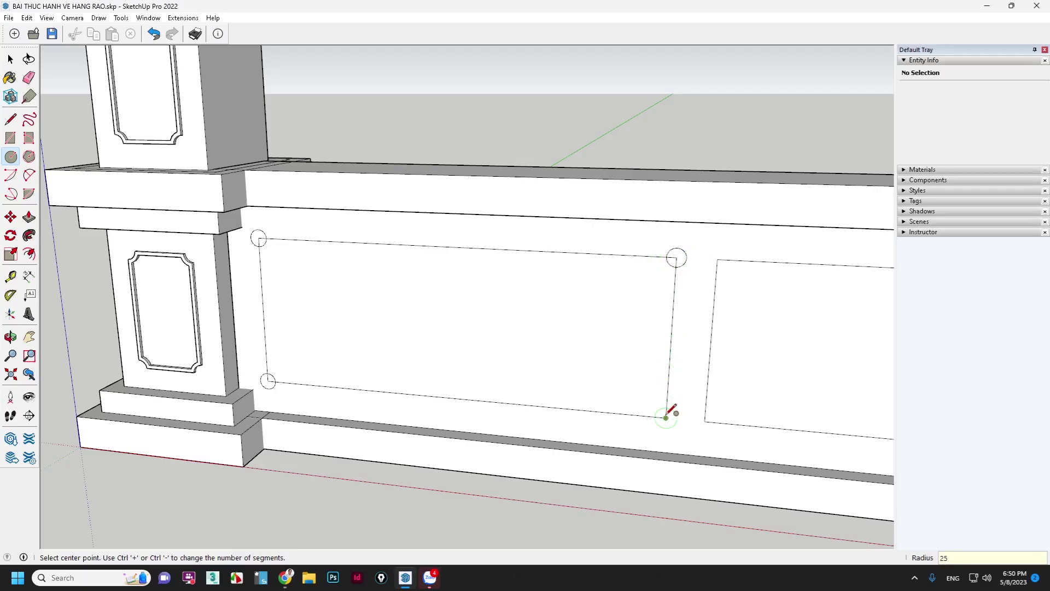
left_click(666, 418)
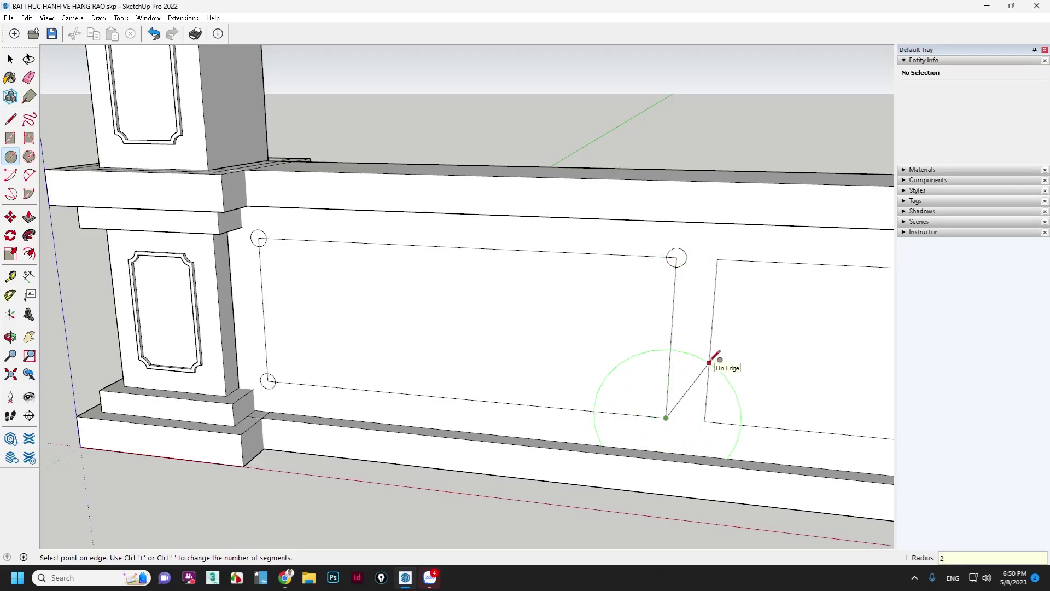
type("5")
key("Return")
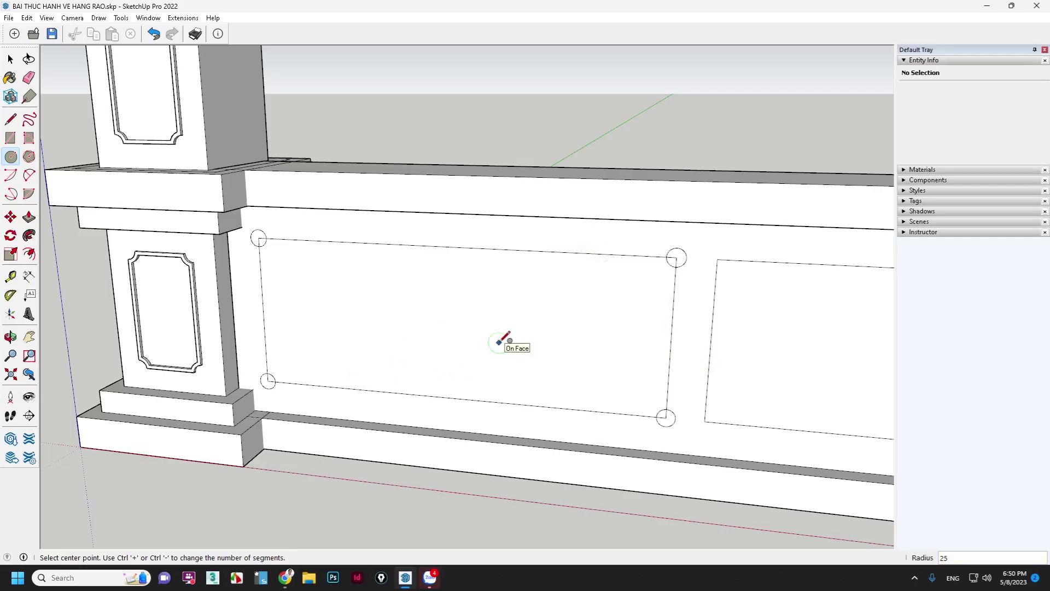
Step: Erase the excess arcs to notch the panel's upper-left, lower-right and lower-left corners
scroll(535, 227, "down", 1)
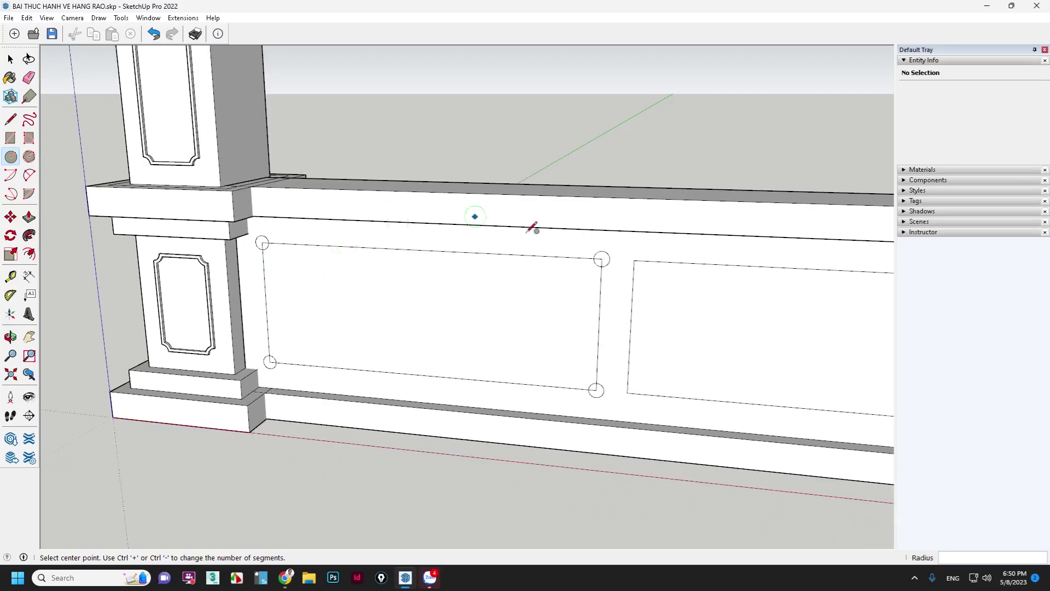
scroll(605, 253, "up", 2)
scroll(608, 260, "up", 3)
scroll(608, 260, "up", 1)
key("e")
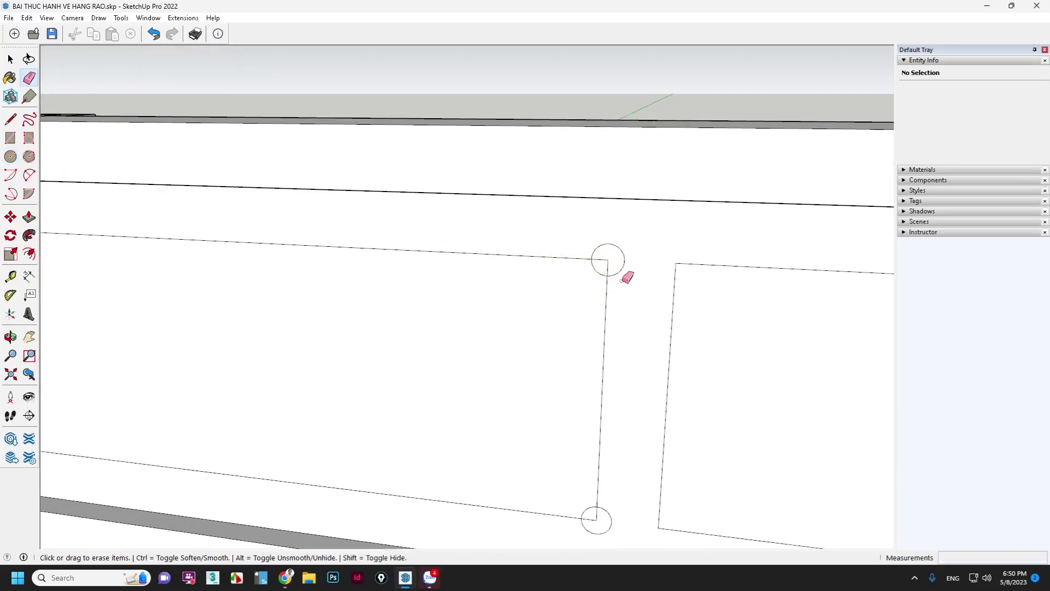
scroll(596, 237, "down", 3)
scroll(277, 230, "up", 1)
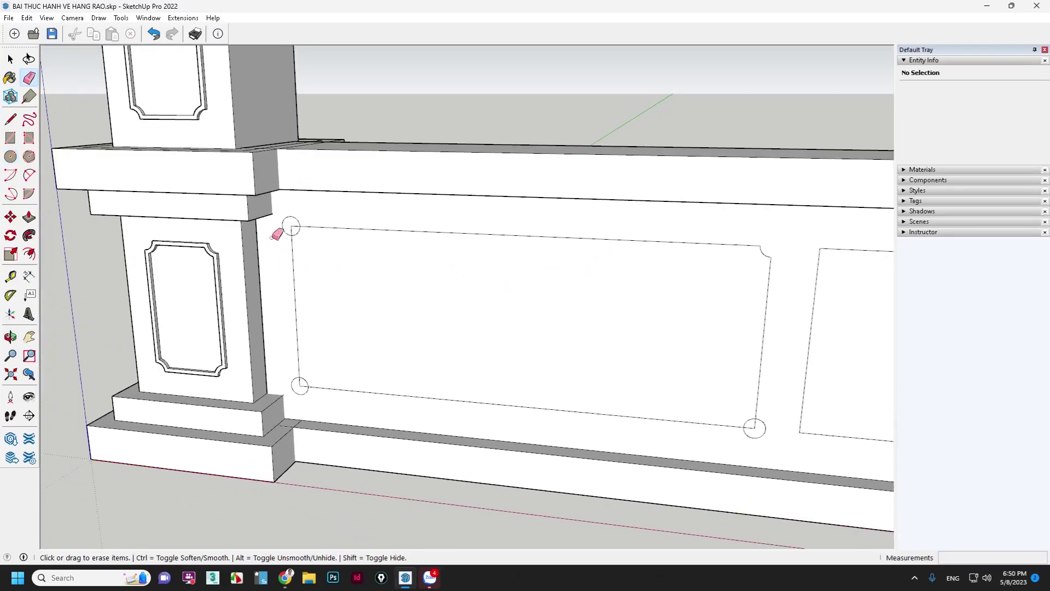
scroll(306, 216, "up", 3)
left_click(304, 235)
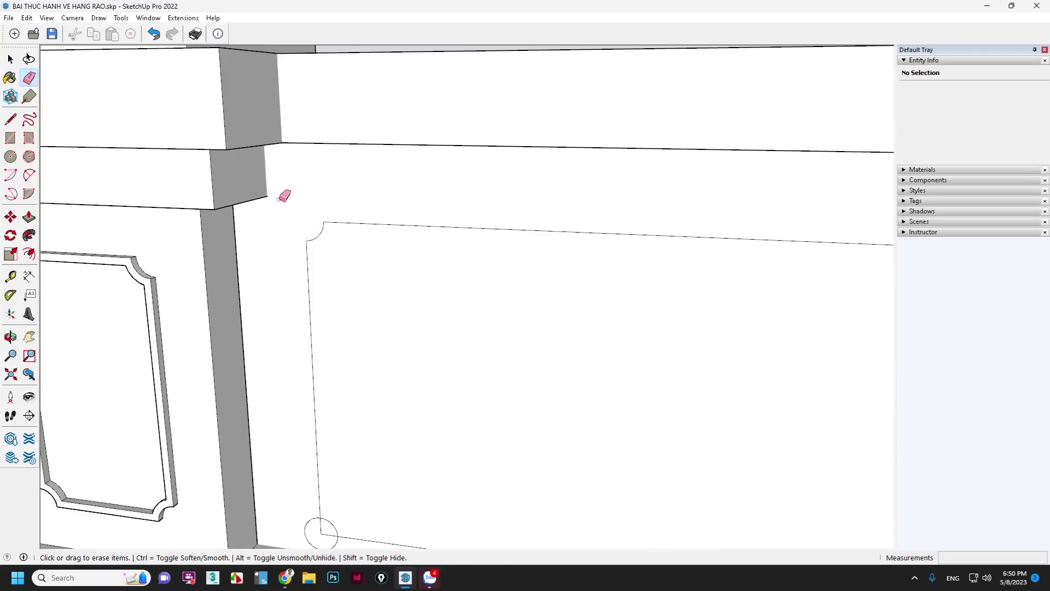
scroll(532, 293, "down", 4)
scroll(705, 372, "up", 2)
scroll(766, 402, "up", 2)
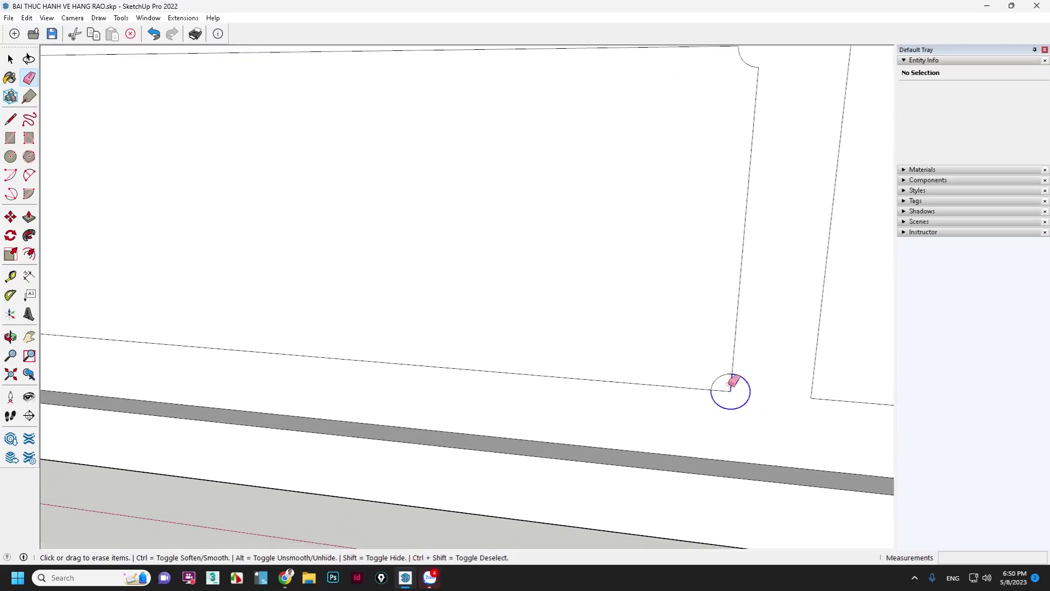
left_click(731, 387)
scroll(711, 377, "down", 2)
scroll(304, 351, "up", 1)
scroll(298, 353, "up", 2)
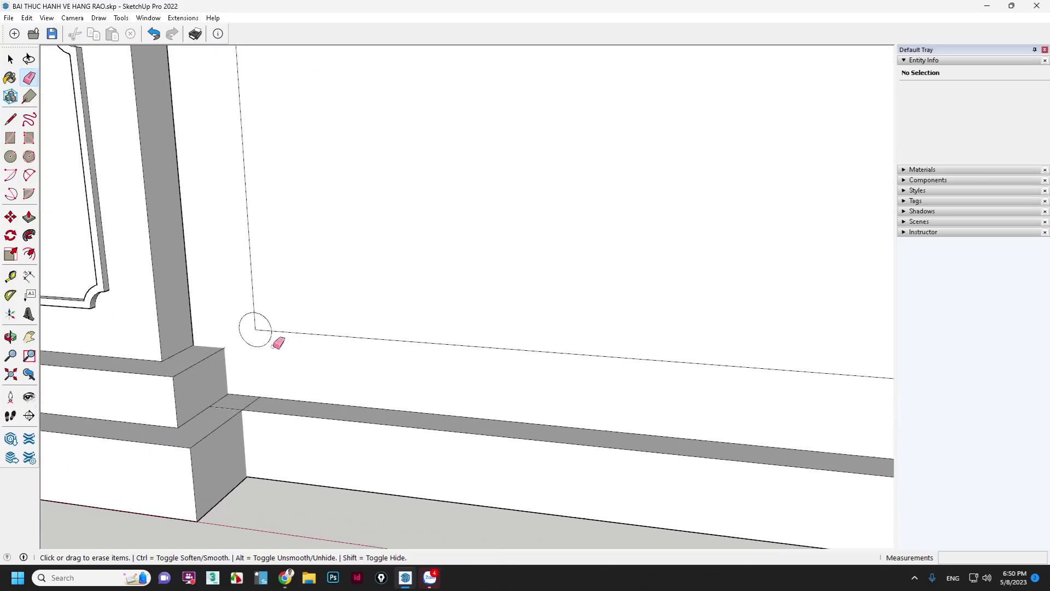
left_click(246, 318)
scroll(279, 345, "down", 3)
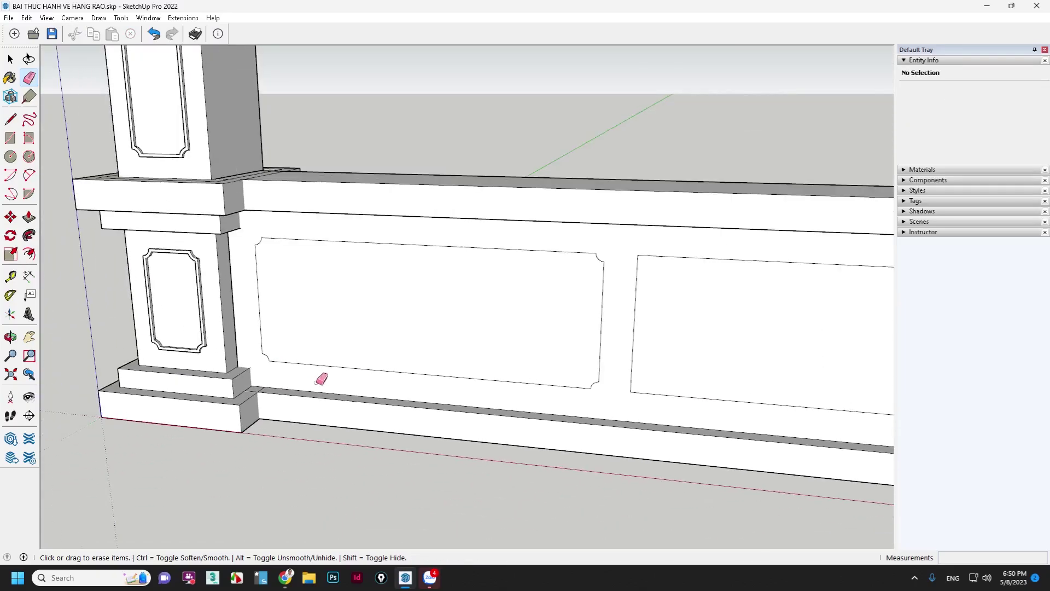
scroll(452, 296, "up", 2)
Step: Offset the notched left panel face inward by 10 to form a border
key("space")
scroll(469, 293, "up", 2)
left_click(471, 290)
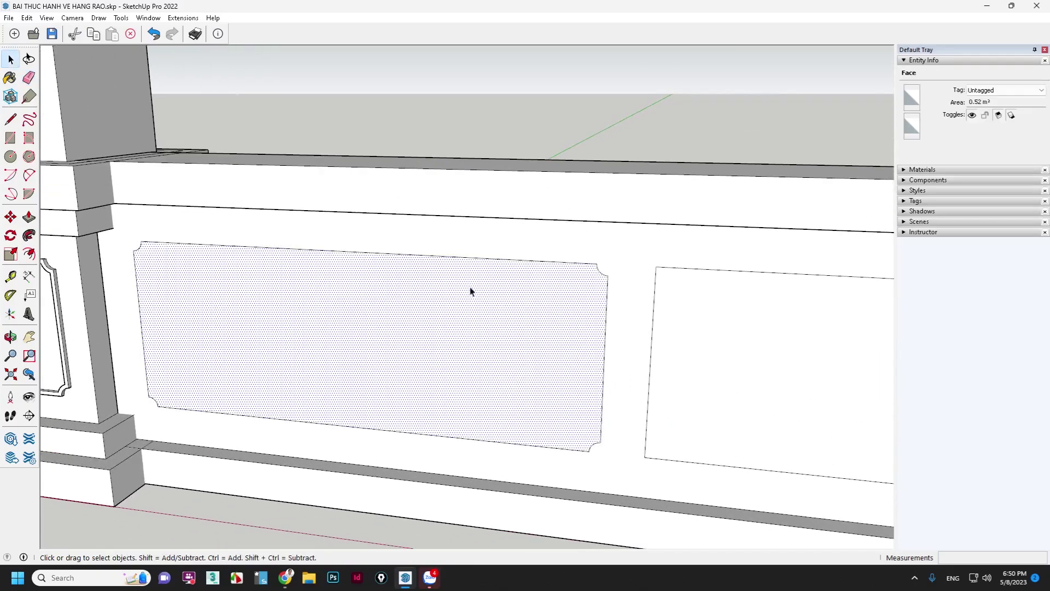
key("f")
left_click(469, 293)
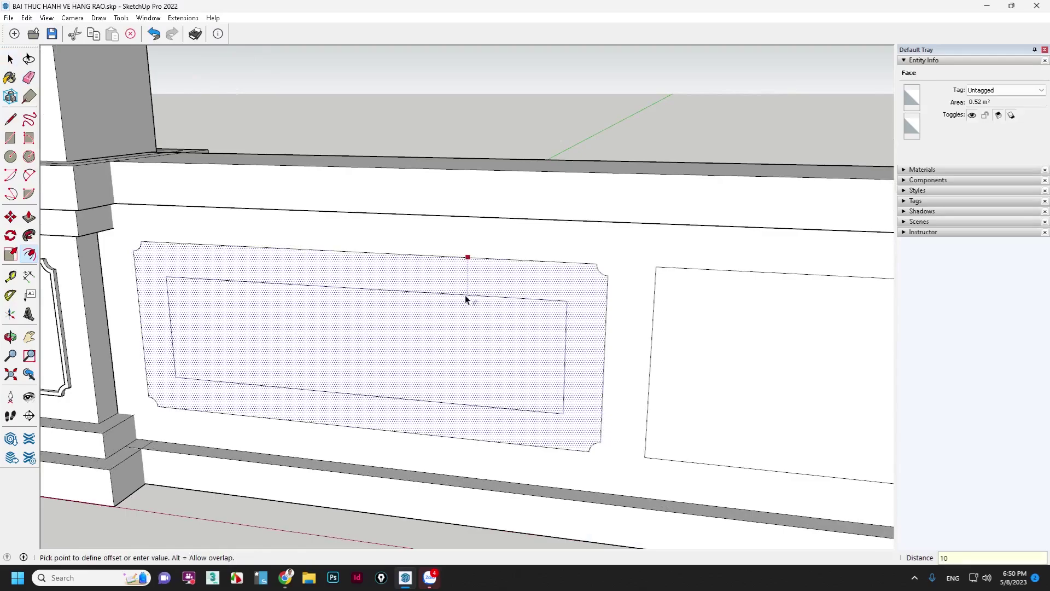
type("0")
key("Return")
Step: Push the 10-wide border strip slightly into the wall
key("p")
left_click(557, 263)
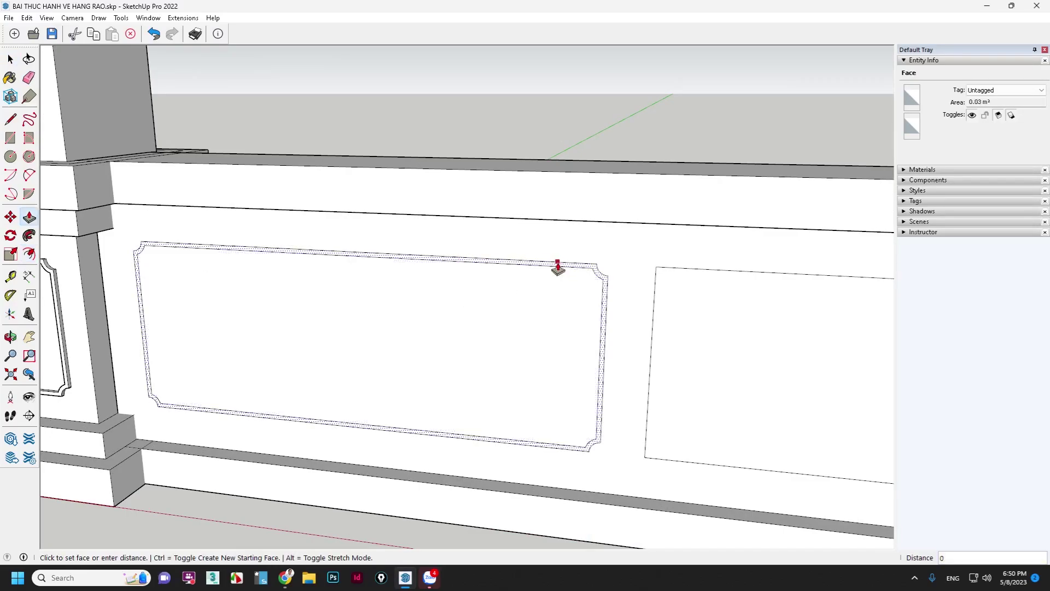
key("Return")
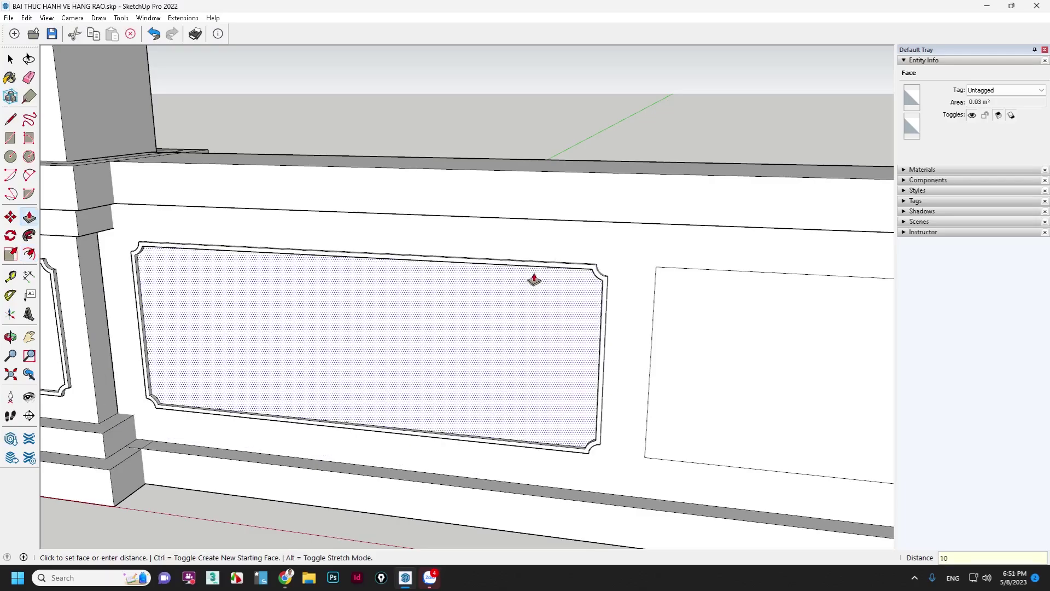
key("space")
scroll(251, 328, "down", 3)
middle_click_drag(251, 329, 684, 334)
scroll(405, 356, "up", 3)
Step: Notch the right panel's top-left and bottom-left corners with 25-radius circles, erasing the excess arcs
left_click(405, 355)
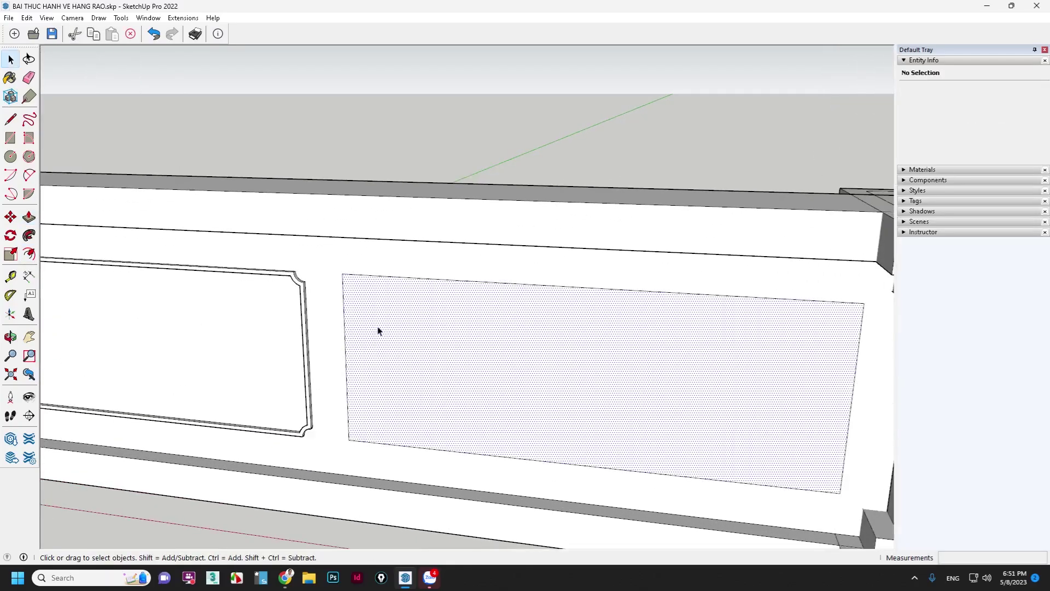
key("c")
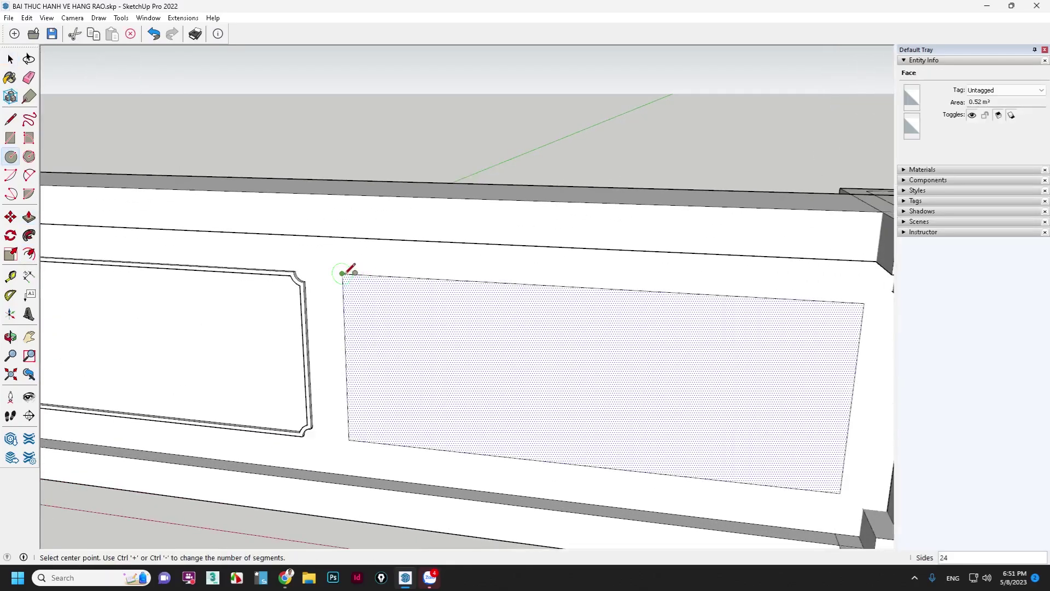
left_click(342, 273)
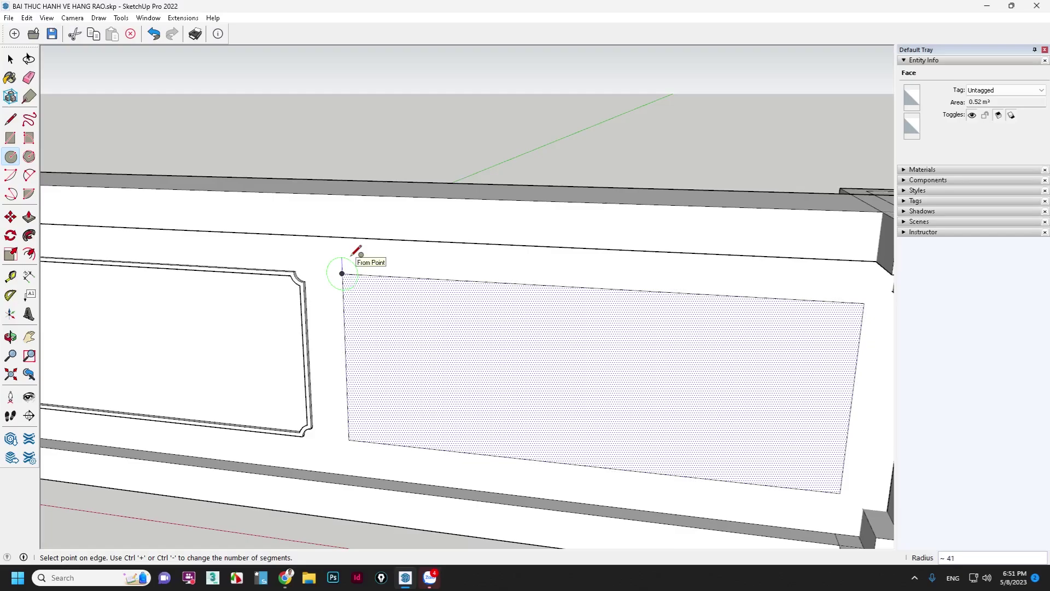
key("Return")
key("space")
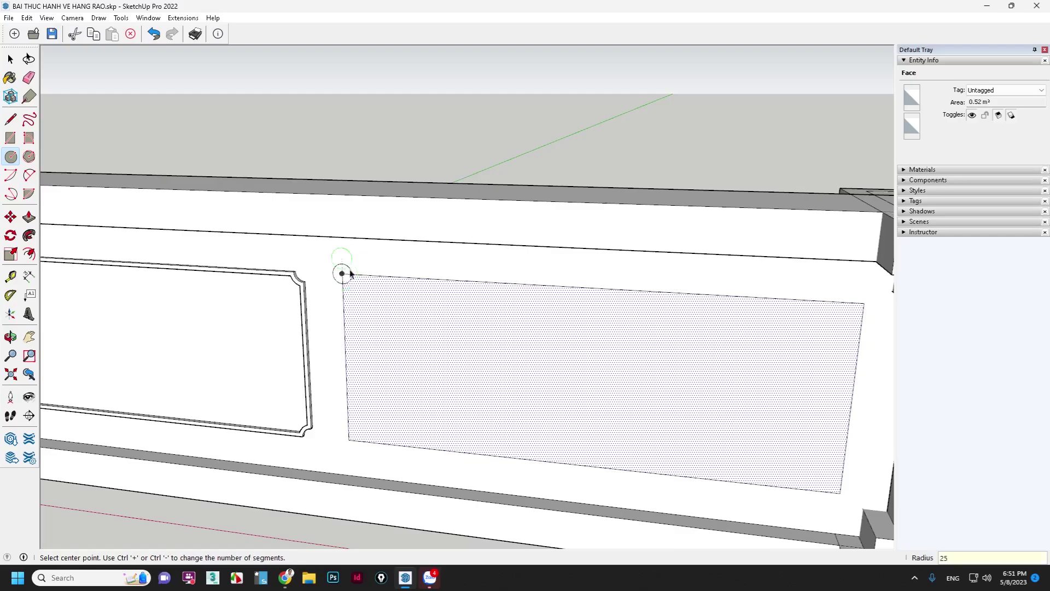
scroll(359, 253, "up", 3)
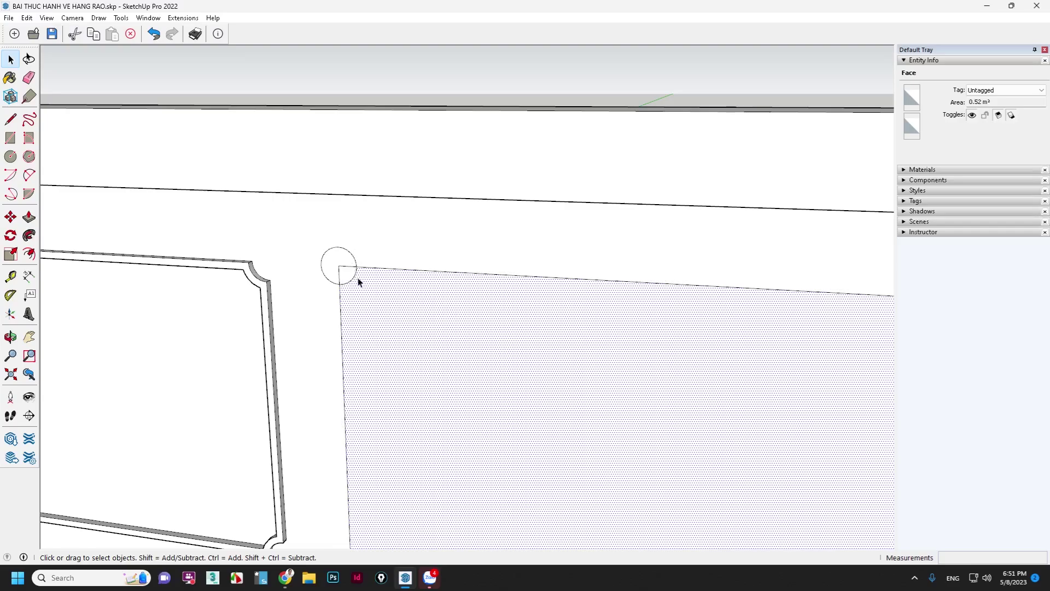
key("e")
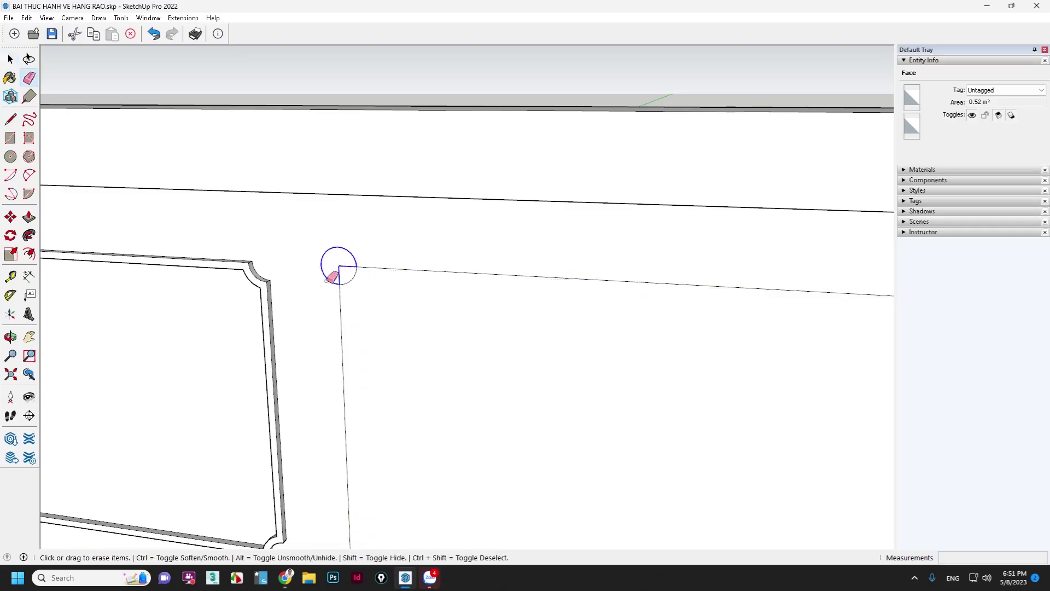
left_click(332, 277)
scroll(333, 211, "down", 2)
scroll(375, 305, "down", 3)
scroll(365, 365, "up", 2)
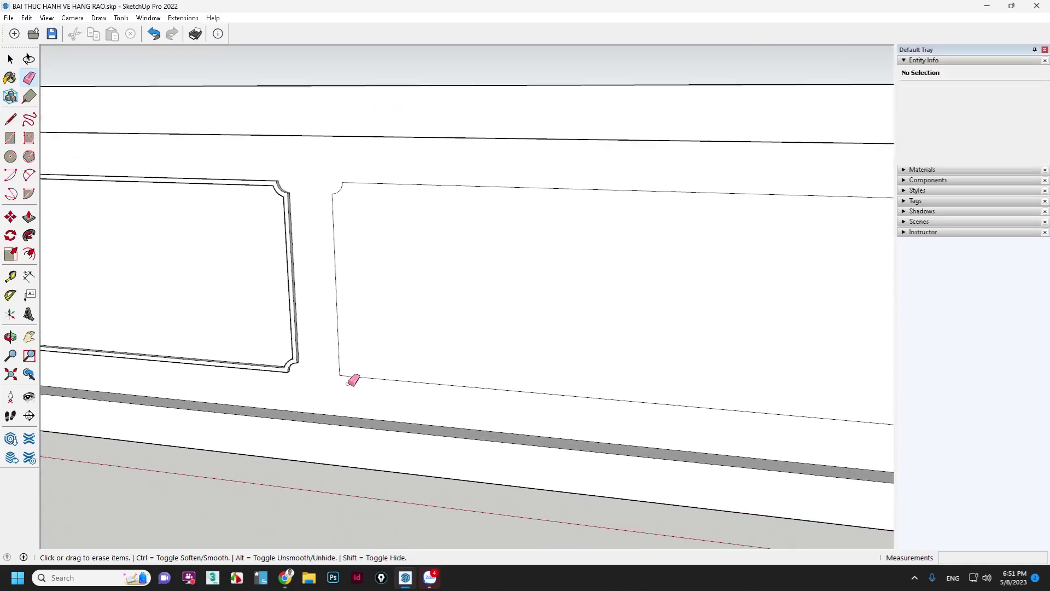
key("c")
left_click(340, 375)
type("25")
key("Return")
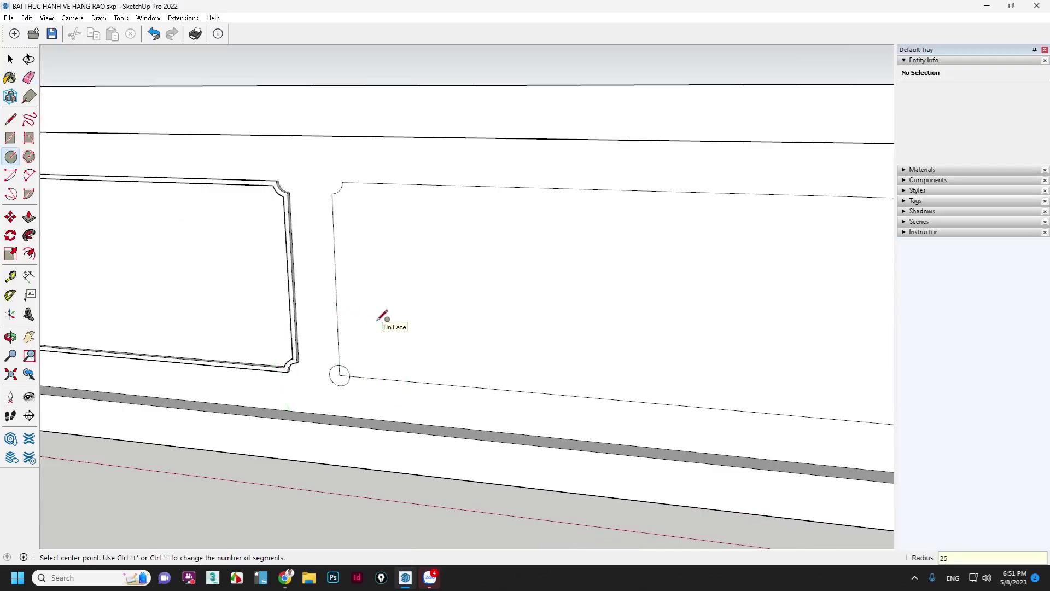
scroll(354, 359, "up", 2)
scroll(352, 370, "up", 1)
key("e")
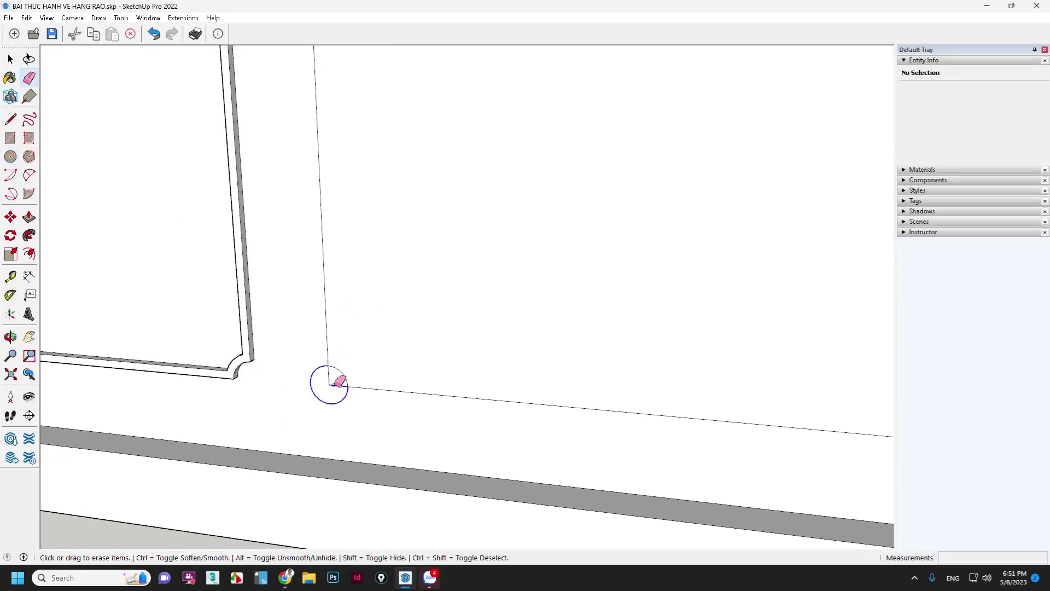
left_click(319, 372)
scroll(264, 376, "down", 2)
scroll(385, 347, "down", 3)
scroll(624, 277, "up", 1)
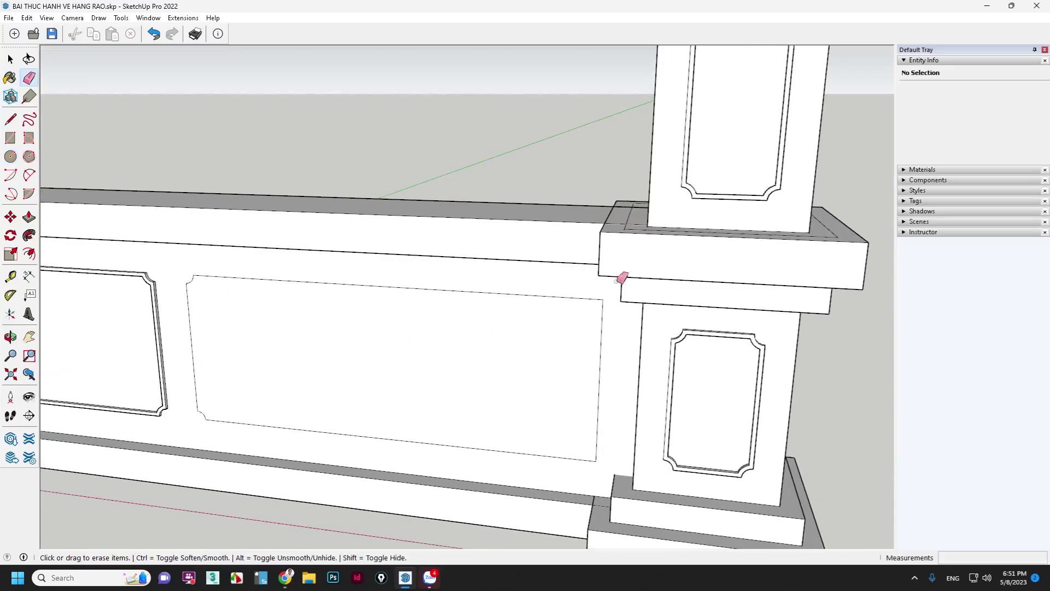
scroll(605, 289, "up", 3)
Step: Notch the right panel's top-right and bottom-right corners with 25-radius circles, erasing the excess arcs
key("c")
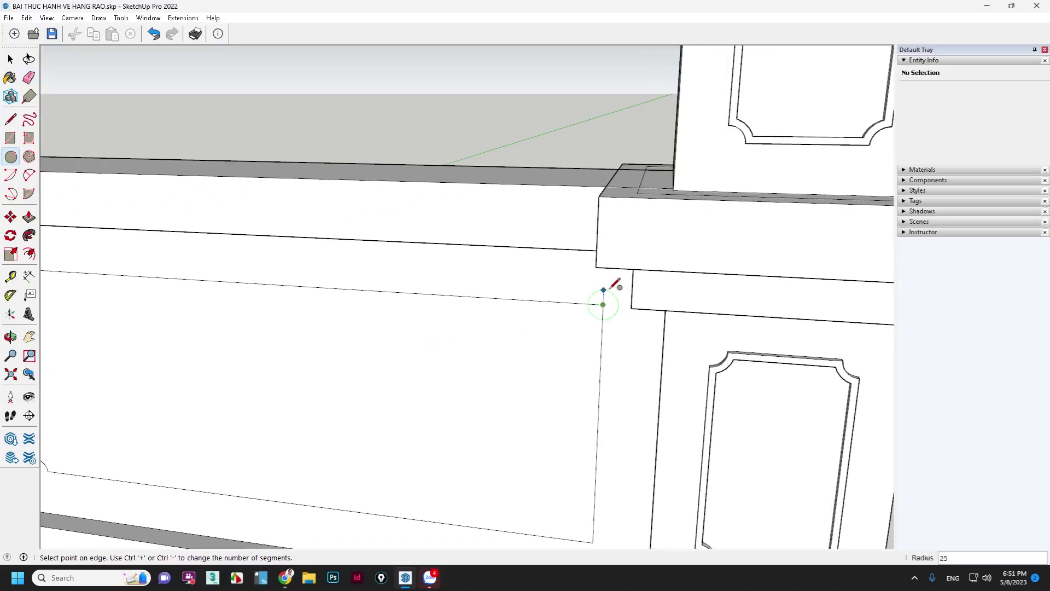
type("2")
left_click(608, 287)
scroll(615, 295, "up", 1)
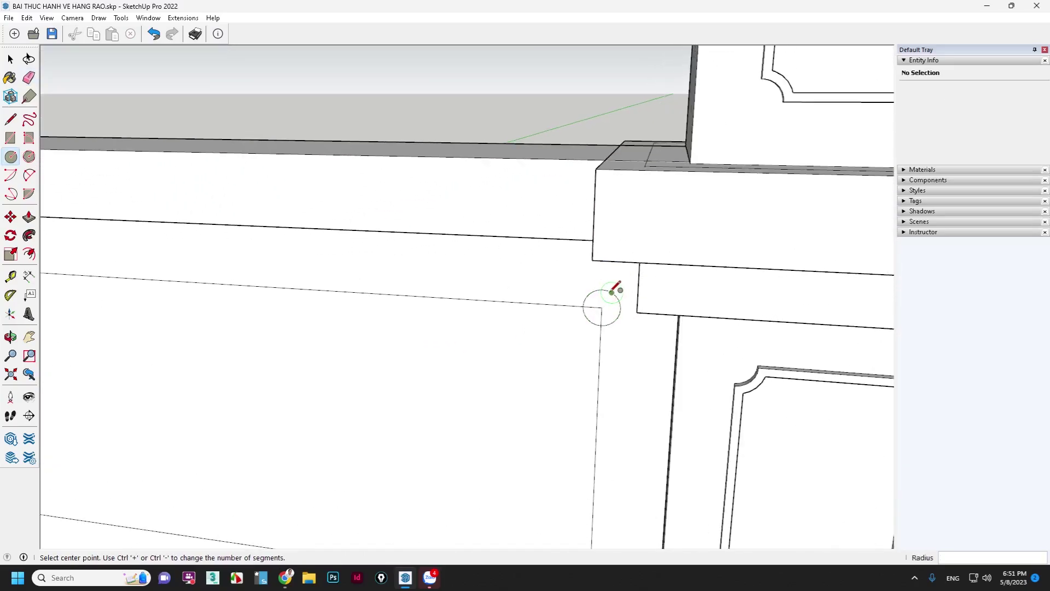
scroll(616, 303, "up", 1)
key("e")
left_click(593, 301)
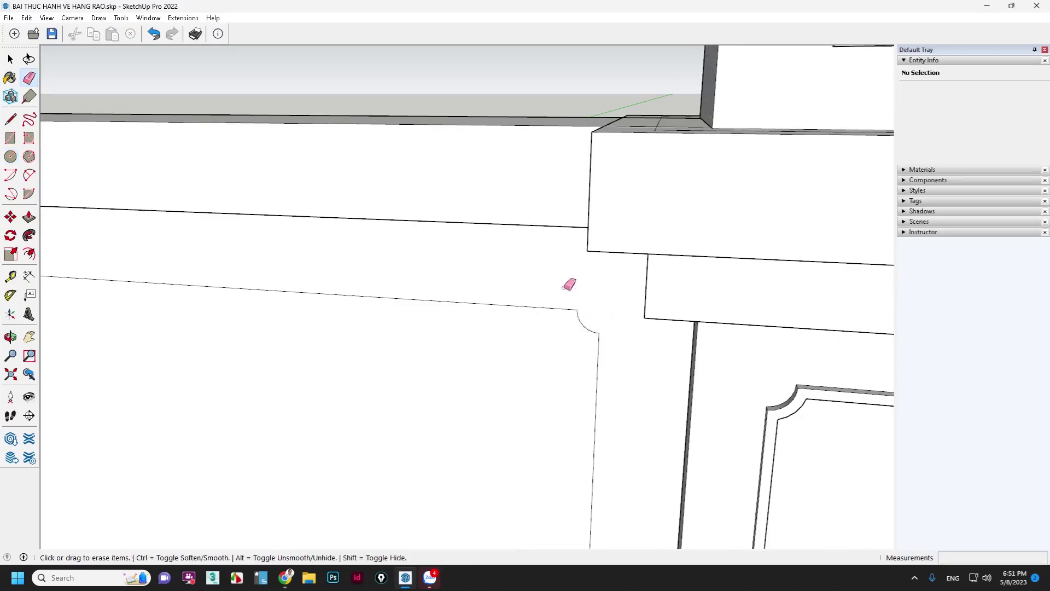
scroll(533, 308, "down", 4)
scroll(552, 426, "up", 2)
scroll(563, 424, "up", 1)
key("c")
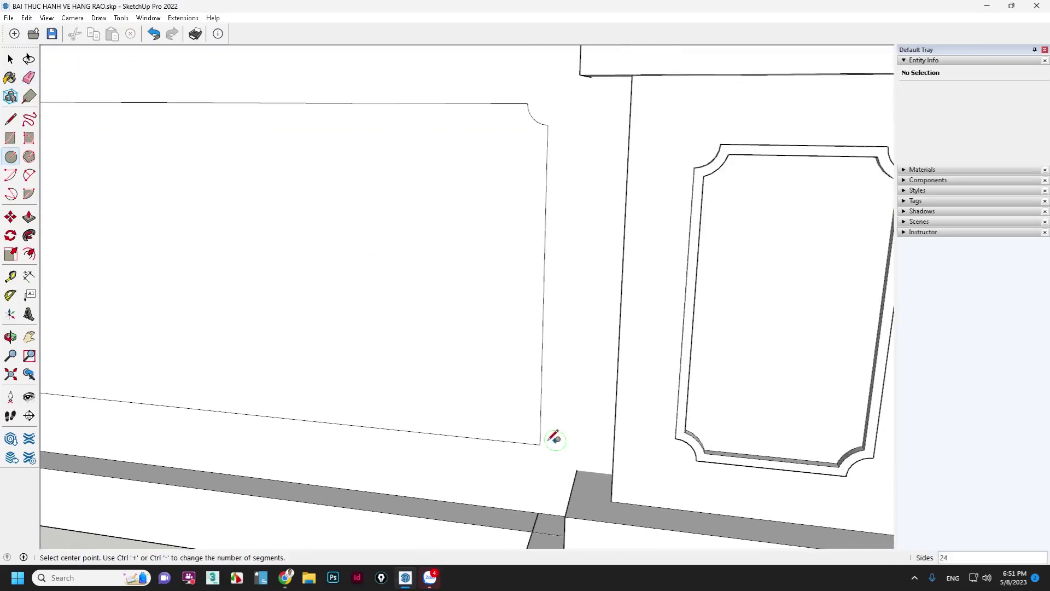
left_click(539, 444)
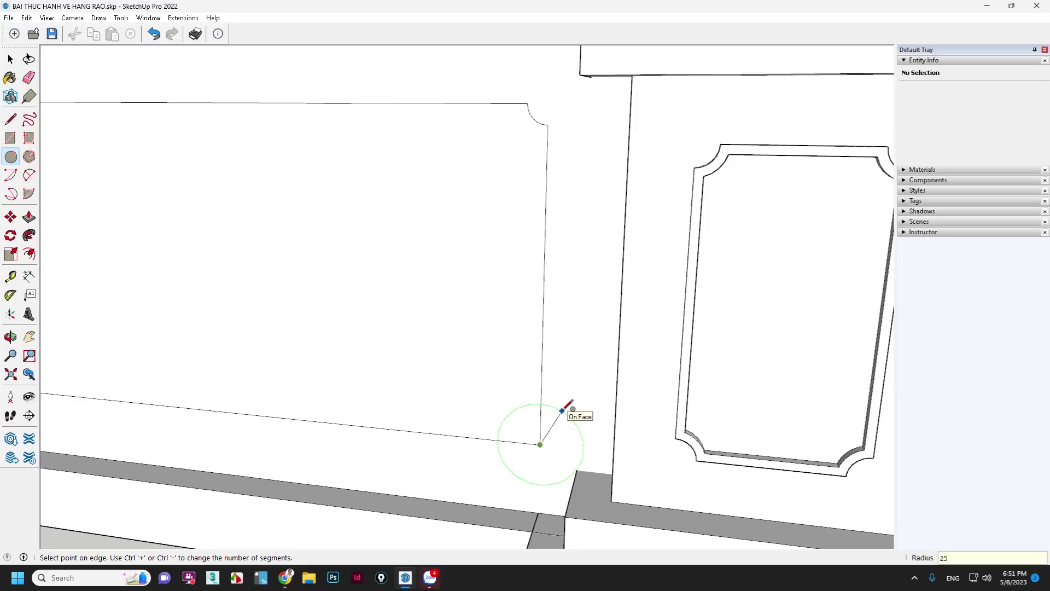
type("25")
key("Return")
scroll(569, 413, "up", 2)
key("e")
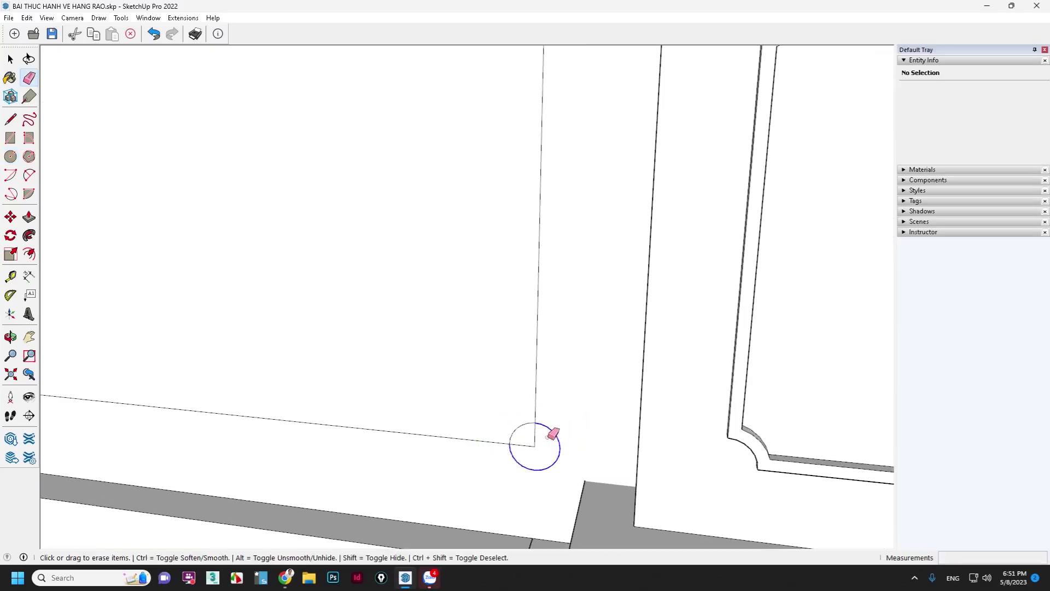
left_click(523, 454)
scroll(605, 411, "down", 3)
scroll(596, 399, "down", 3)
key("space")
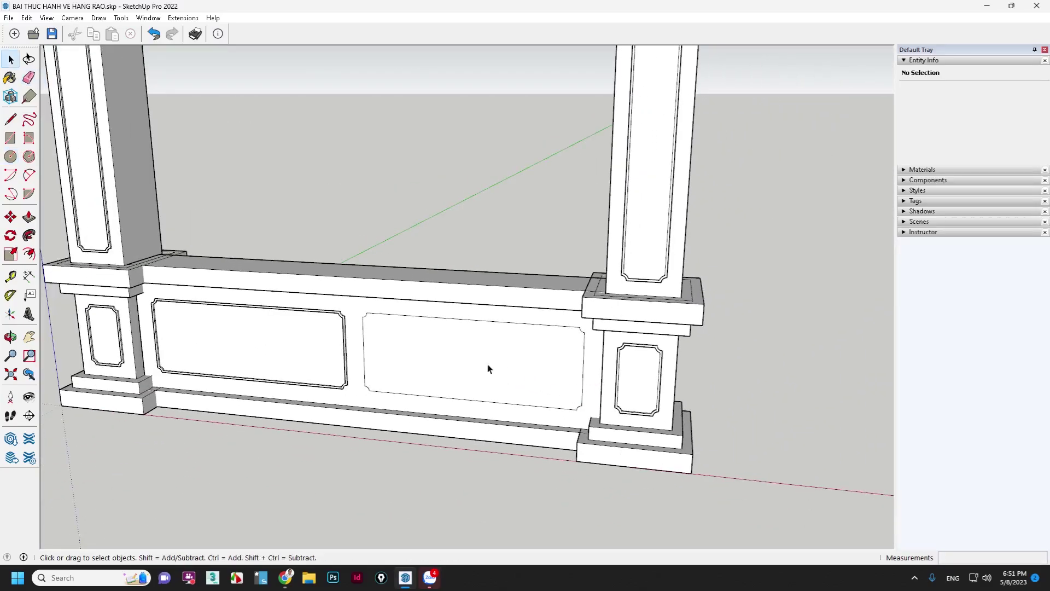
Step: Offset the notched right panel face inward by 10 to form a border
scroll(487, 350, "up", 2)
left_click(461, 343)
key("f")
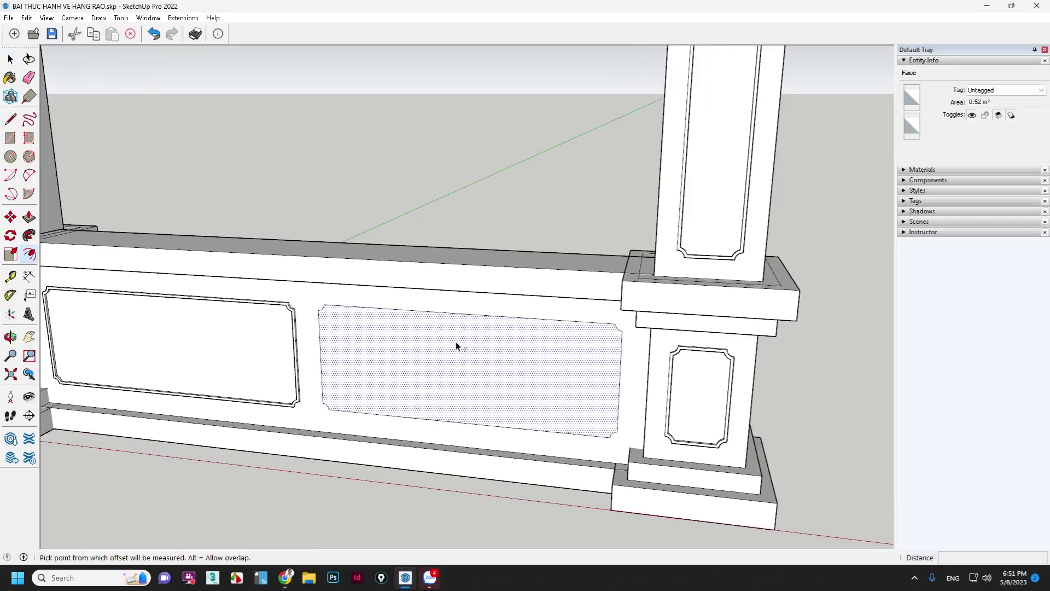
left_click(455, 341)
type("10")
key("Return")
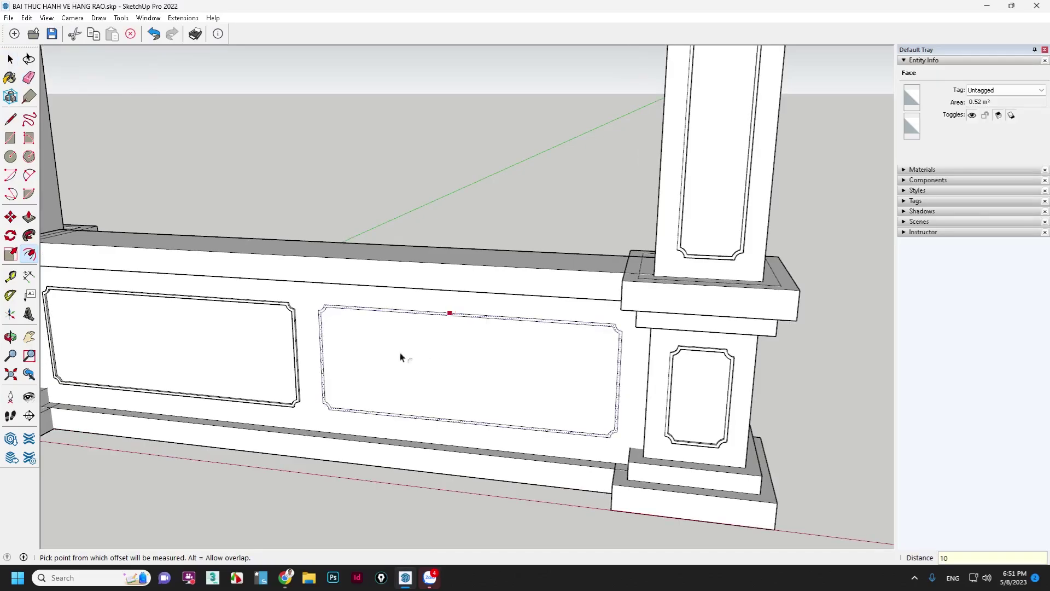
scroll(319, 306, "up", 4)
scroll(320, 307, "up", 1)
Step: Push the right panel's thin border strip 10 into the wall
key("p")
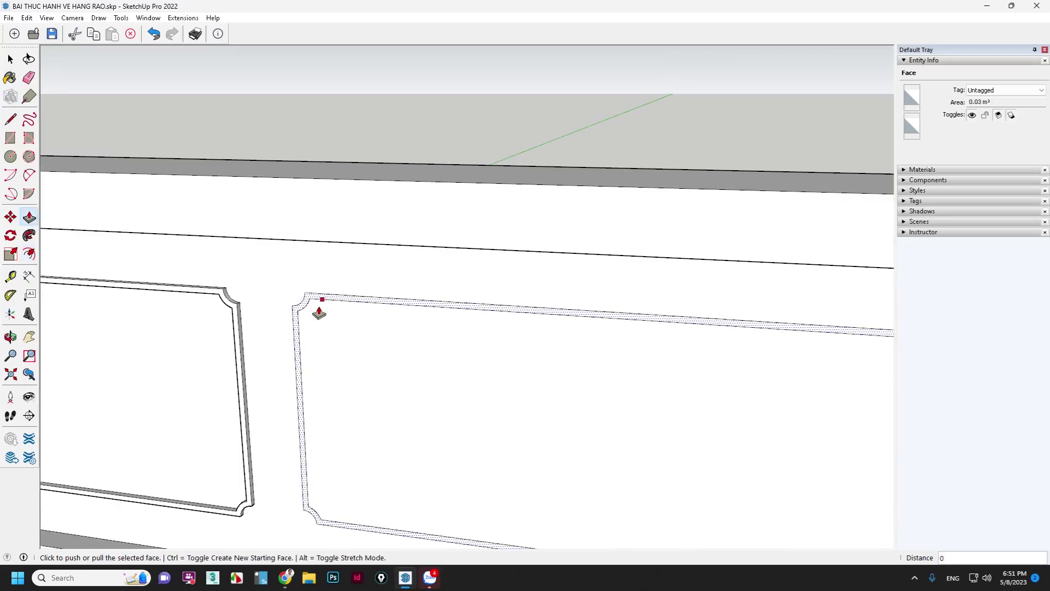
left_click(299, 314)
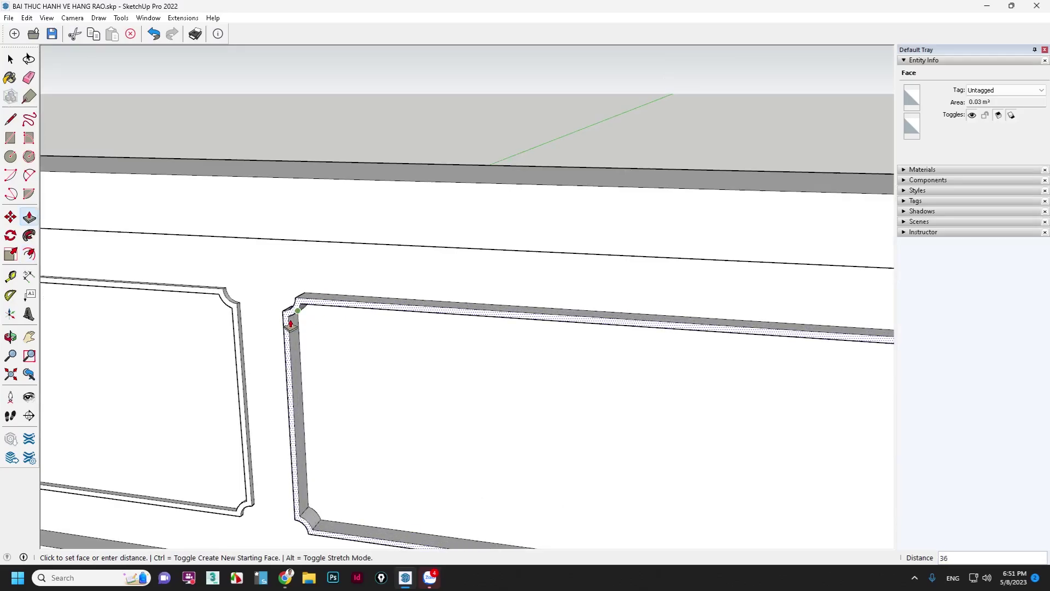
key("Return")
key("space")
scroll(383, 328, "down", 5)
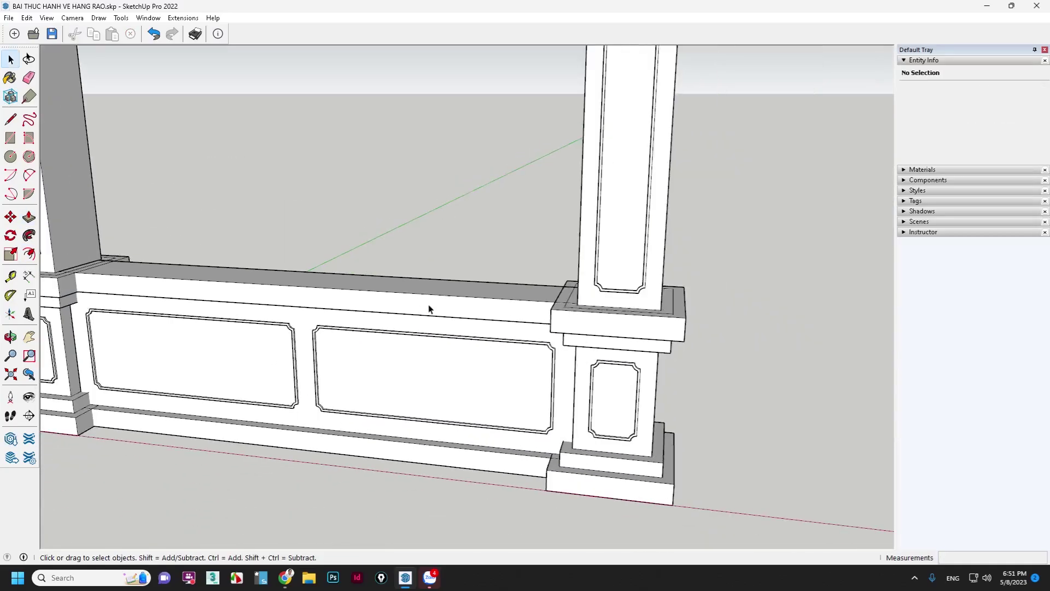
left_click(420, 361)
Step: Select both inset panel faces and begin copying them along the green axis
left_click(273, 364, "shift")
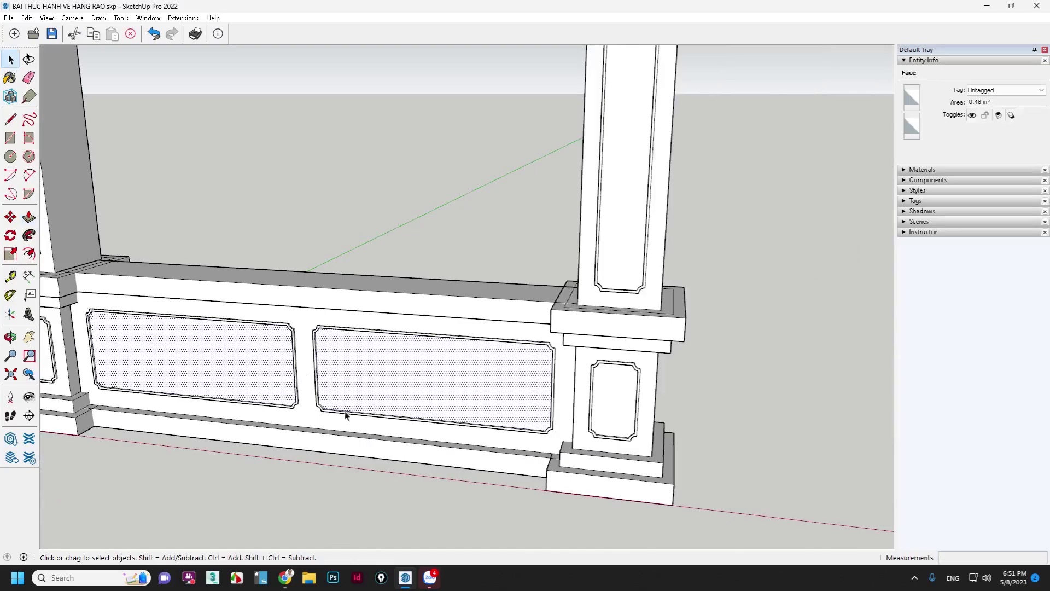
key("m")
key("ctrl")
scroll(199, 405, "down", 3)
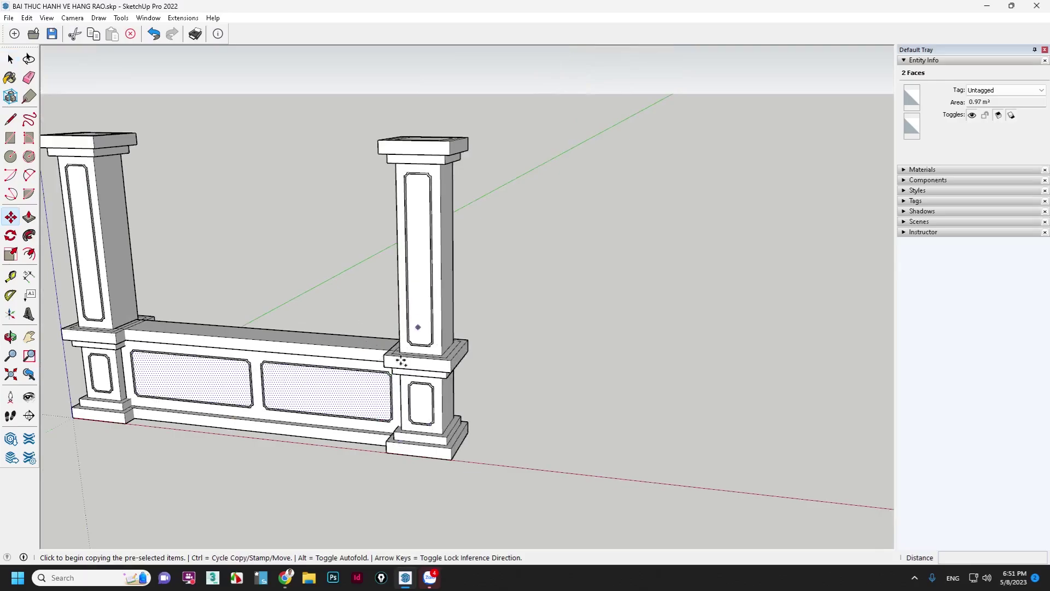
left_click(481, 501)
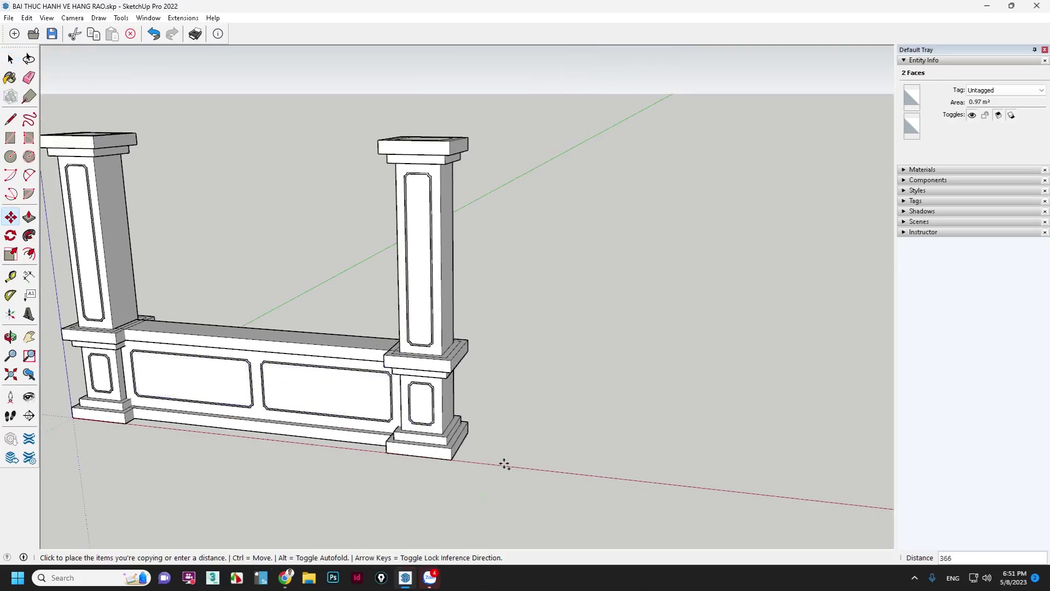
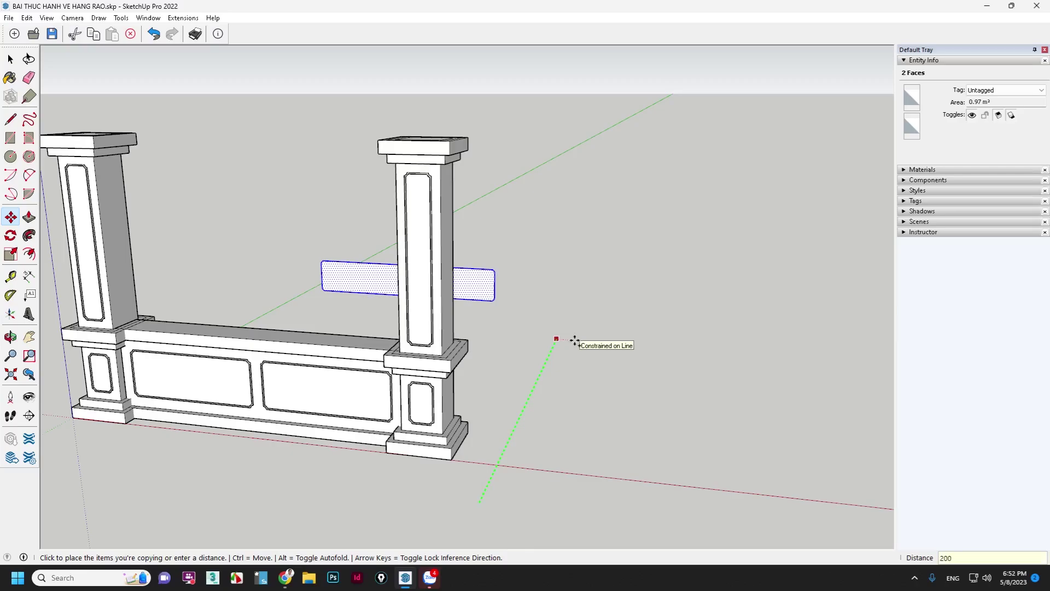
Step: Finish the 200-unit copy, then offset the left panel face inward by 10
key("Return")
mouse_move(486, 394)
middle_mouse_down()
mouse_move(465, 261)
mouse_move(175, 311)
middle_mouse_up()
key("space")
scroll(471, 228, "up", 2)
scroll(438, 279, "up", 3)
scroll(432, 281, "up", 3)
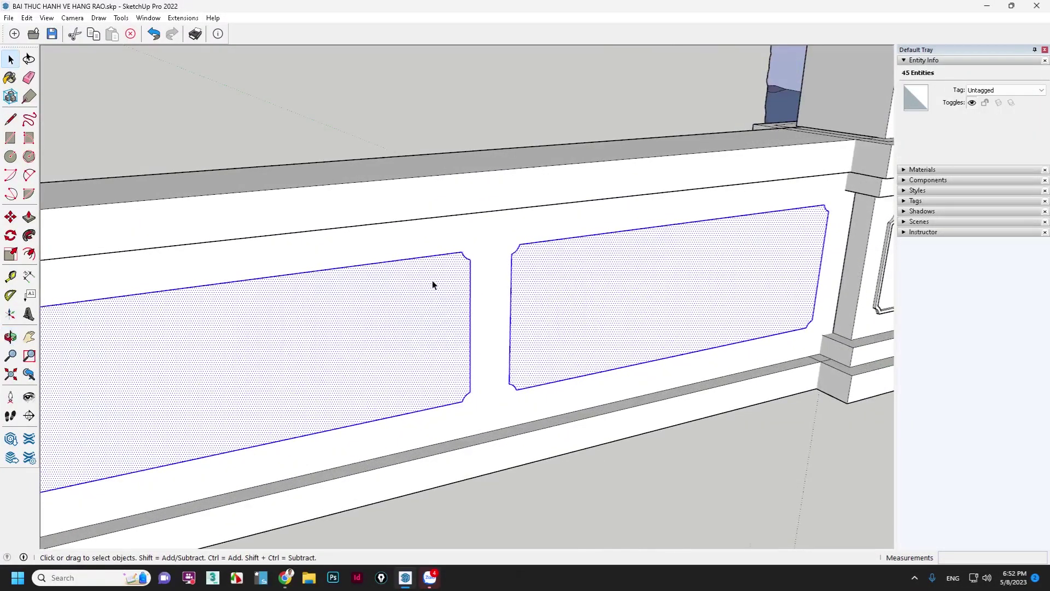
key("f")
left_click(411, 285)
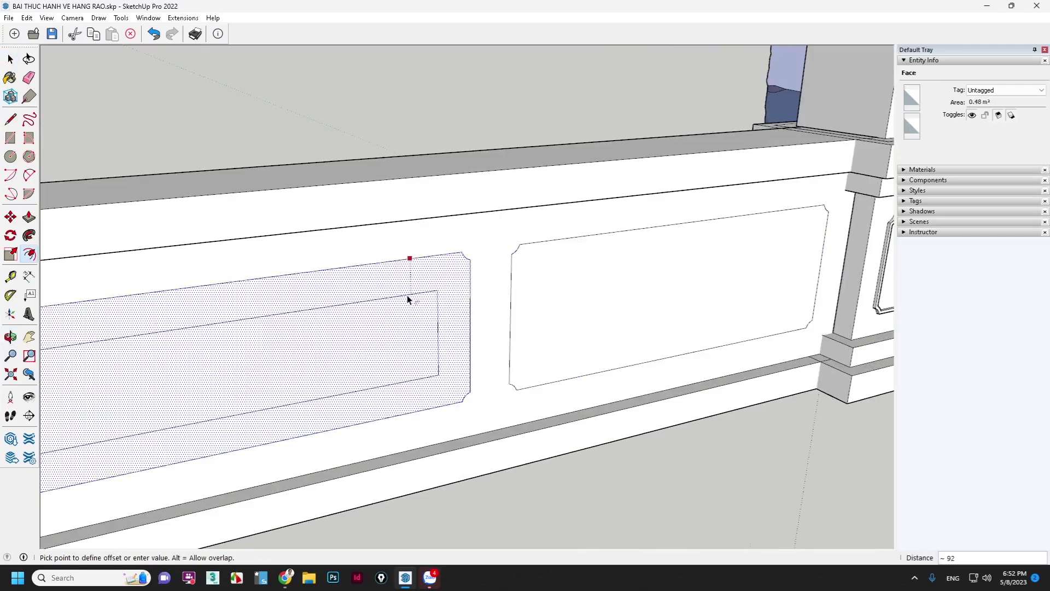
key("Return")
scroll(458, 252, "up", 3)
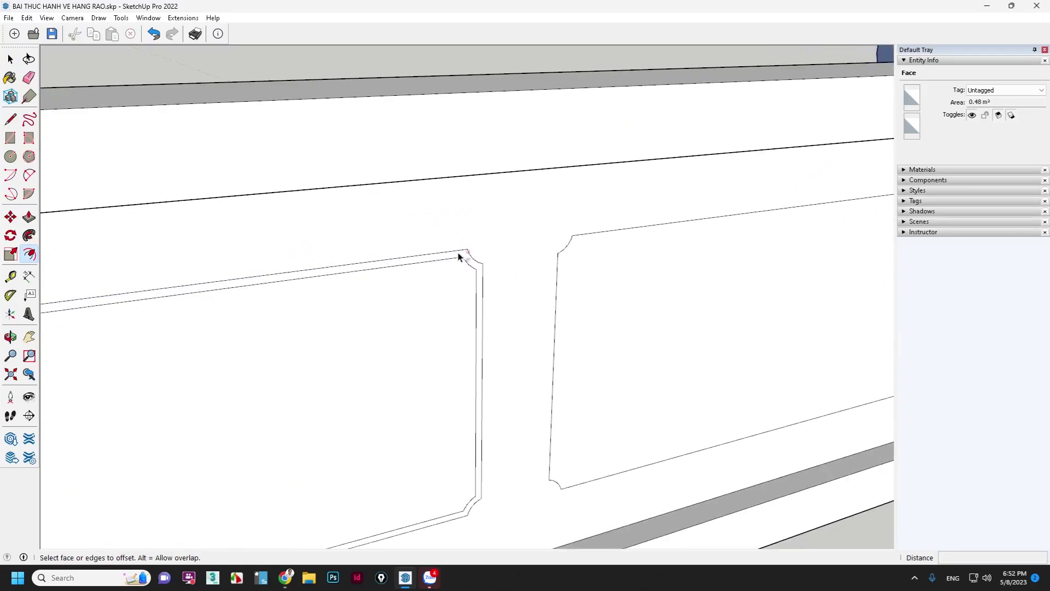
key("space")
Step: Push/Pull the left panel's inset rim outward by 10
key("p")
left_click(464, 264)
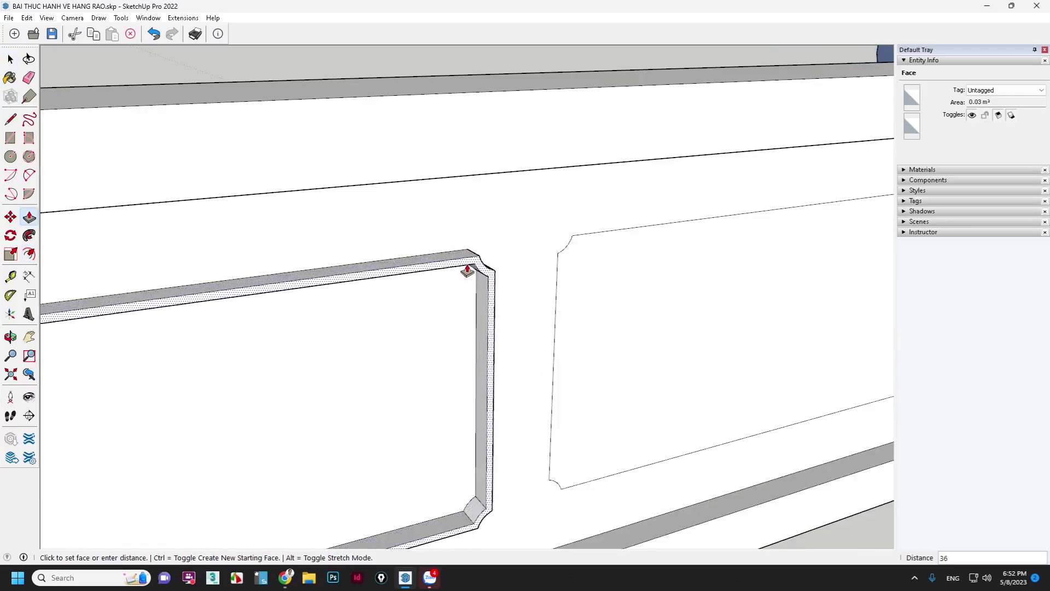
type("10")
key("Return")
key("space")
Step: Offset the right panel face inward by 10
left_click(618, 259)
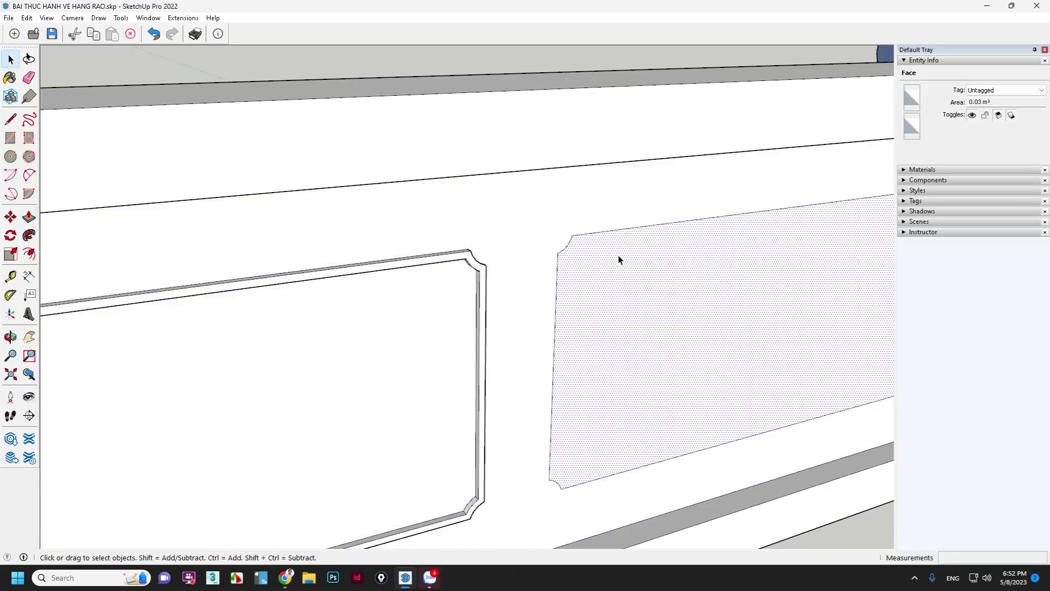
key("f")
left_click(618, 247)
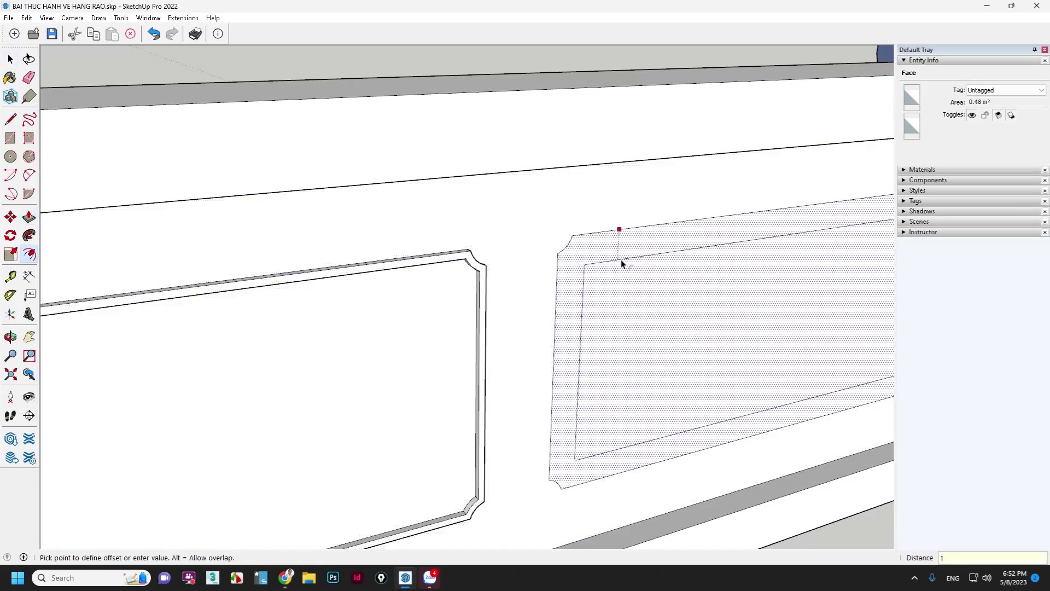
type("0")
key("Return")
Step: Push/Pull the right panel's inset rim outward to match the left panel
key("p")
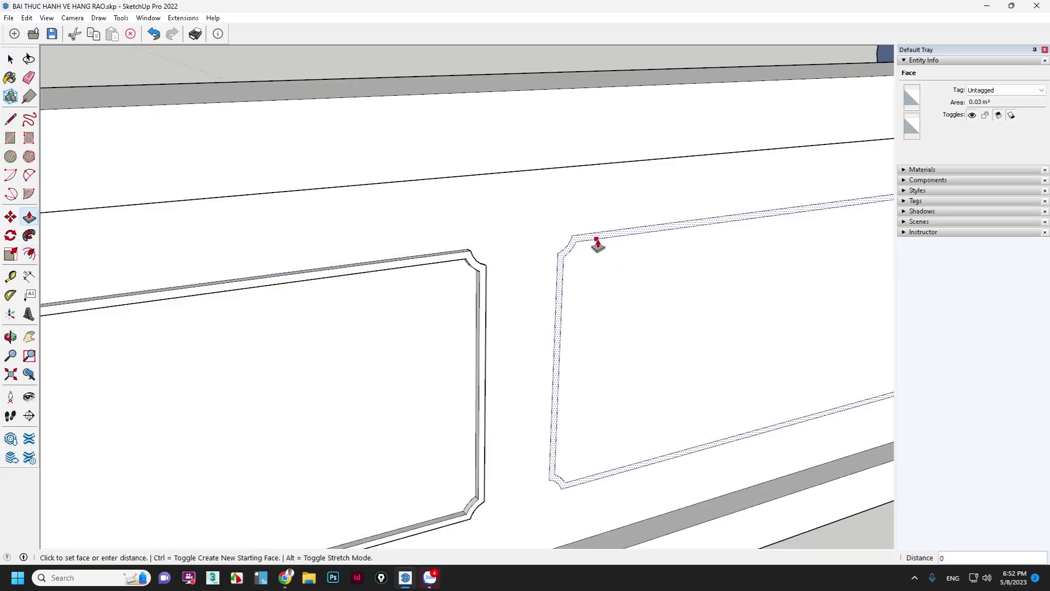
left_click(598, 246)
left_click(617, 257)
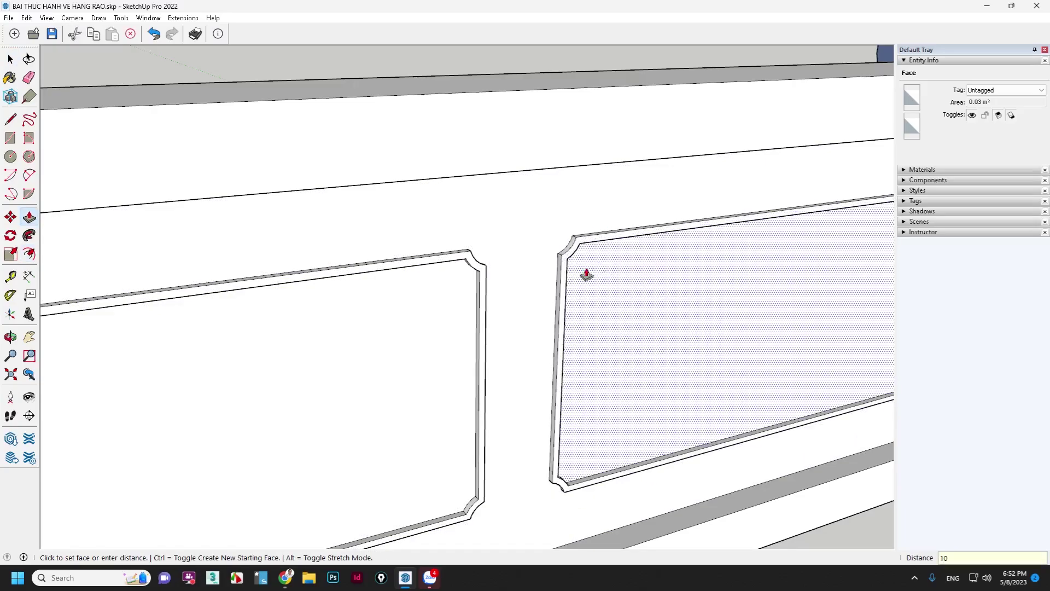
key("space")
scroll(587, 270, "down", 5)
scroll(446, 305, "down", 3)
scroll(270, 429, "up", 2)
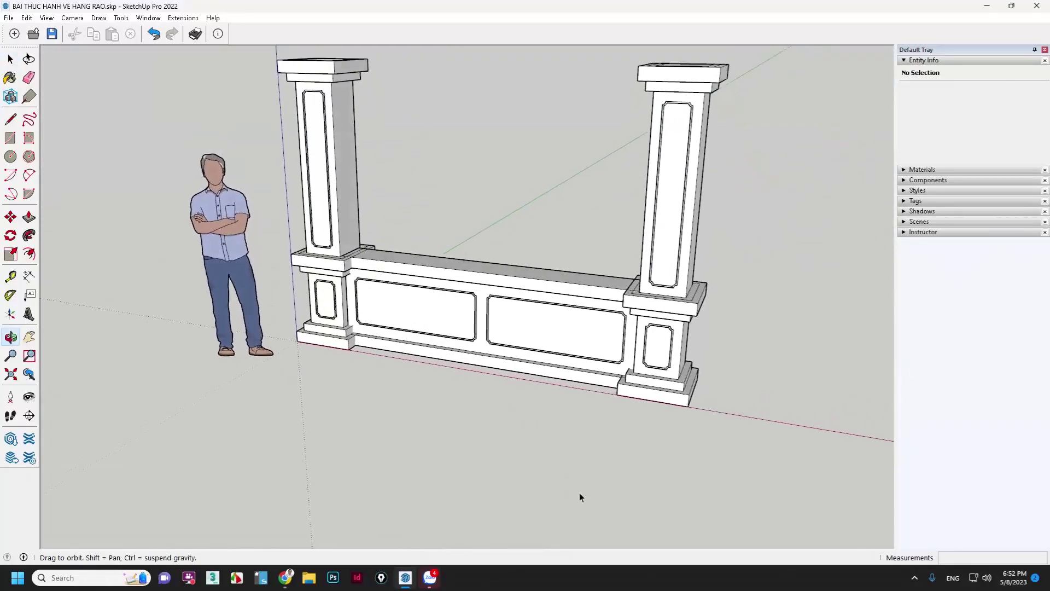
Step: Make the whole base wall into component 'chan tuong rao', replacing the existing definition
middle_click_drag(580, 495, 555, 347)
triple_click(544, 319)
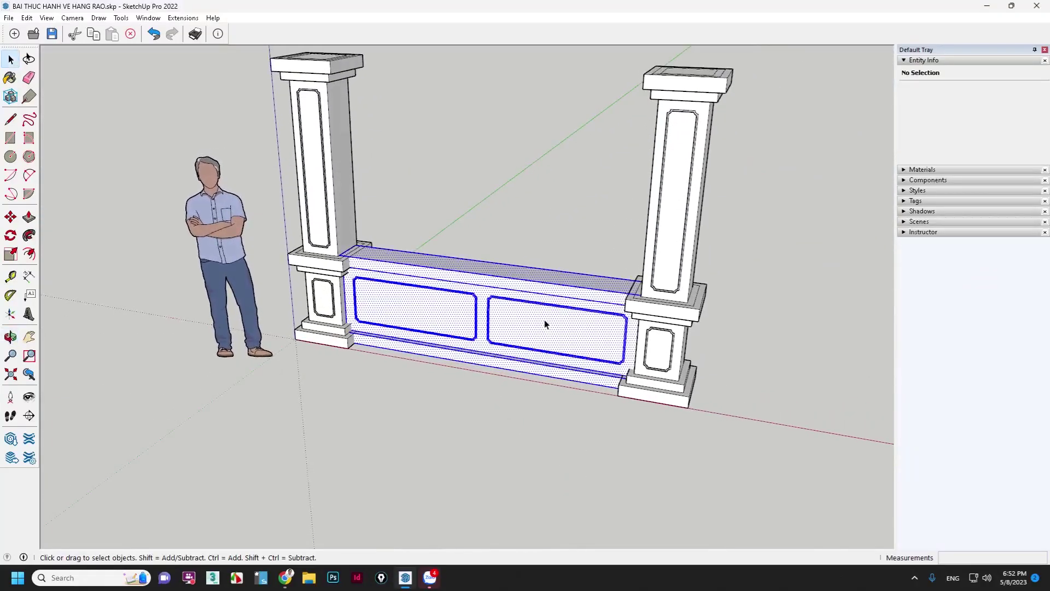
right_click(543, 319)
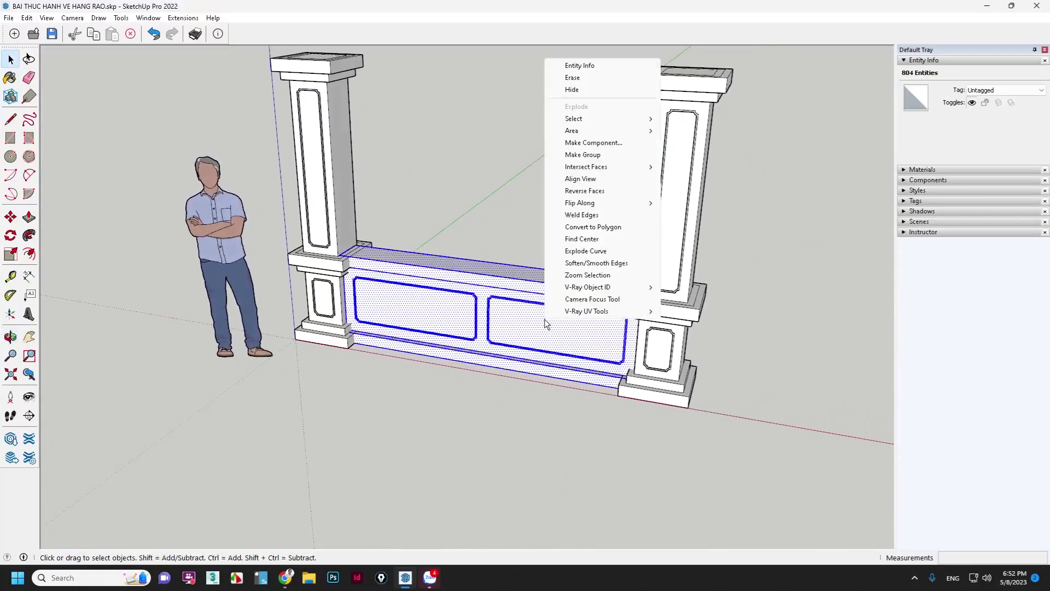
left_click(611, 148)
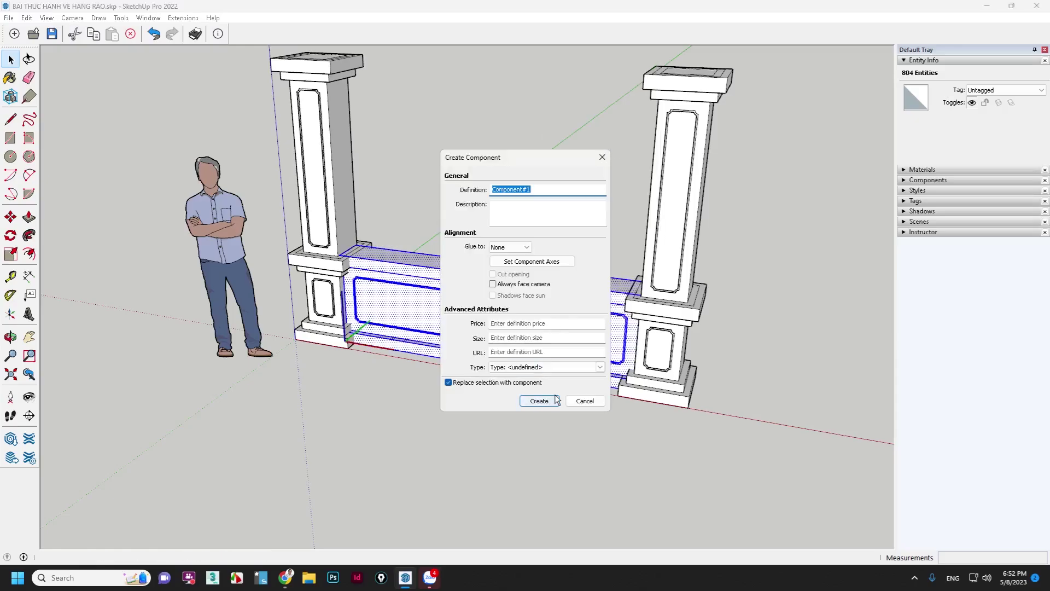
type("chan tuong rao")
left_click(535, 399)
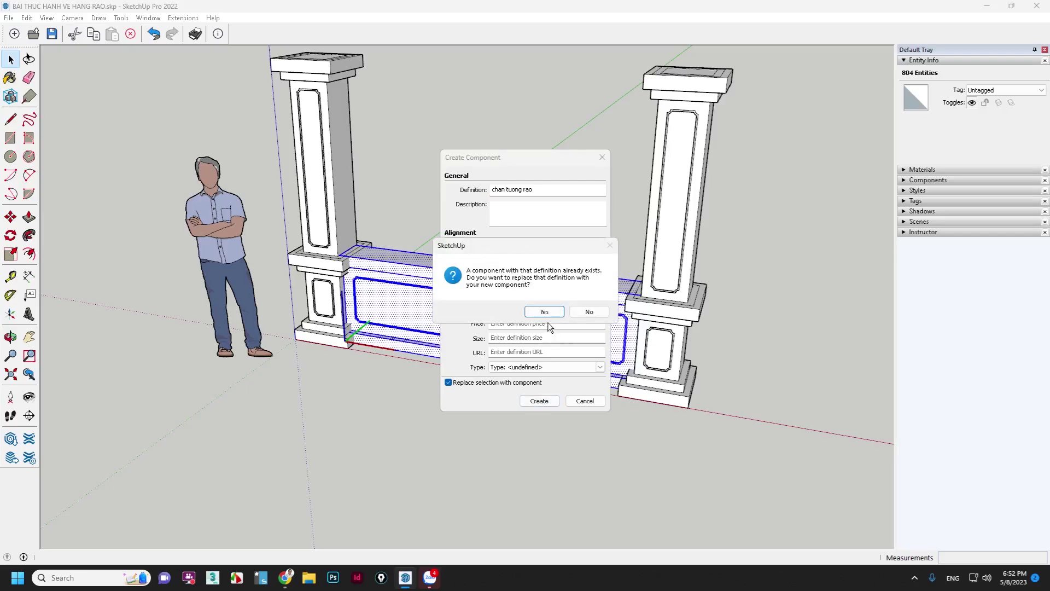
left_click(545, 315)
left_click(507, 416)
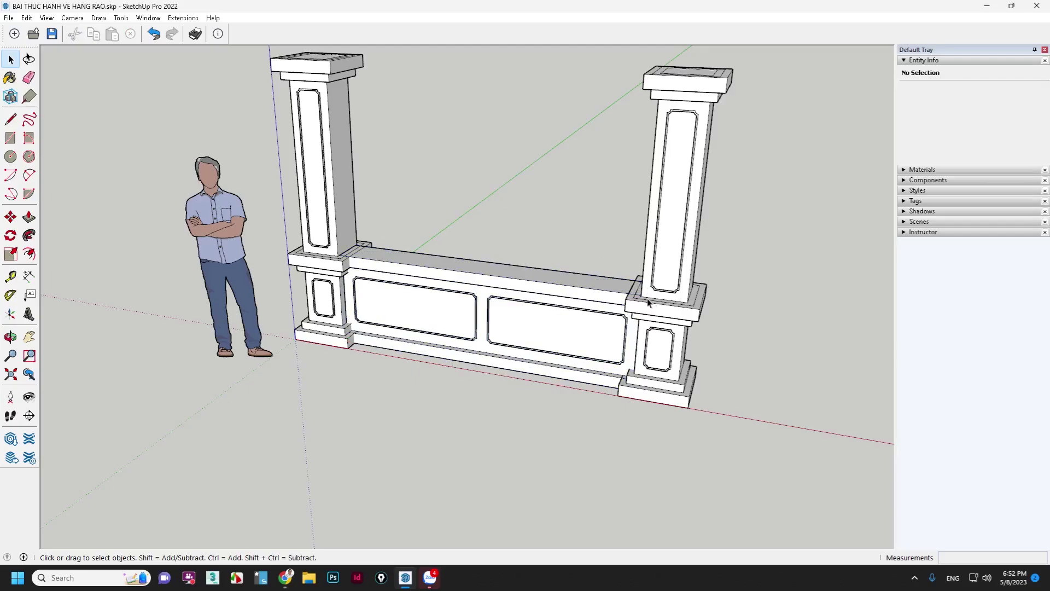
left_click(915, 579)
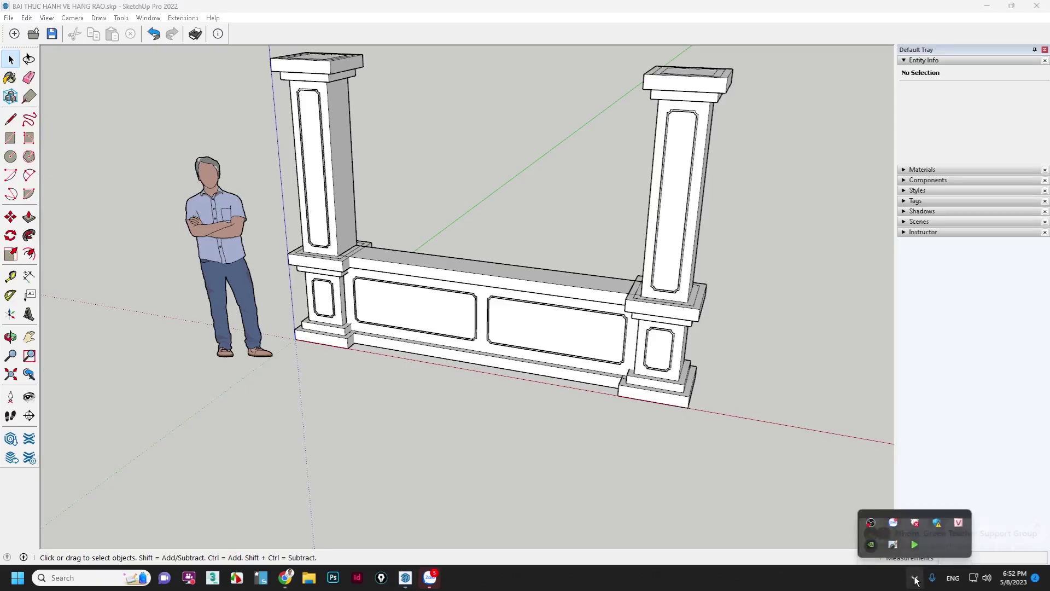
left_click(1042, 525)
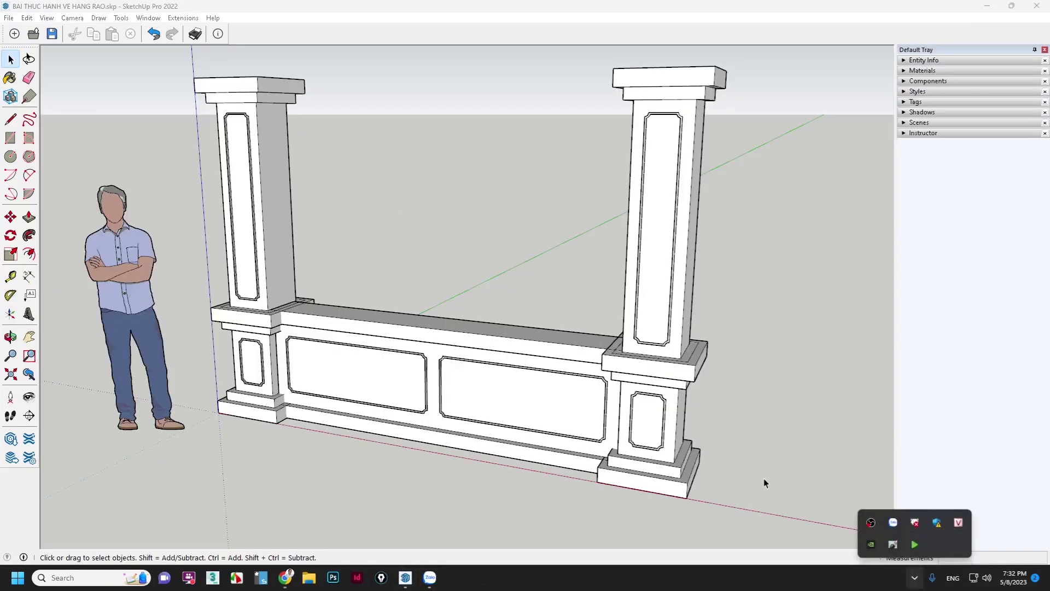
scroll(713, 388, "down", 2)
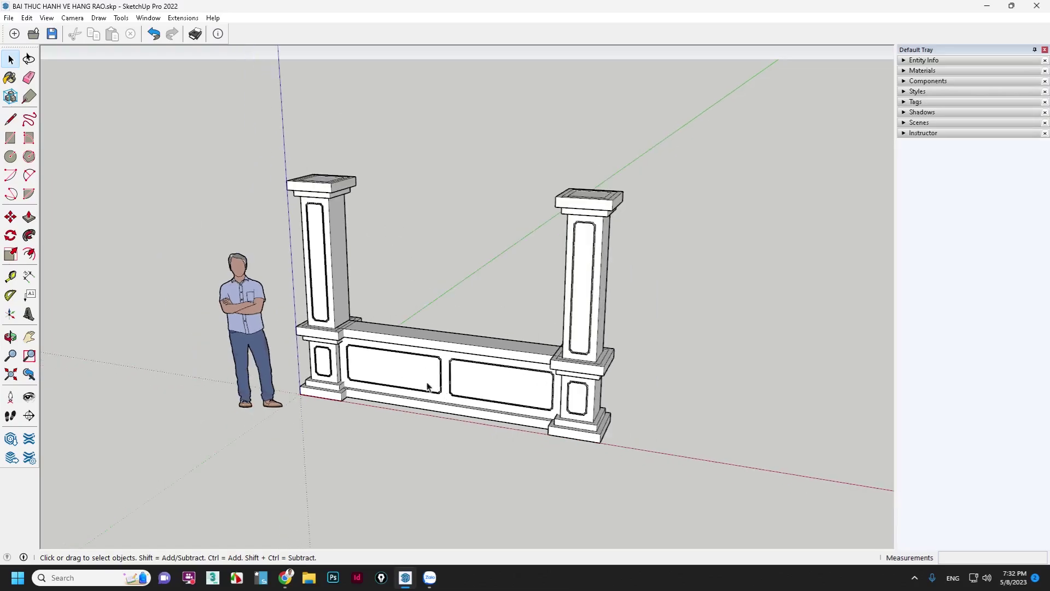
scroll(408, 328, "down", 2)
Step: Move the right pillar along the red axis
middle_click_drag(575, 361, 629, 380)
left_click(595, 299)
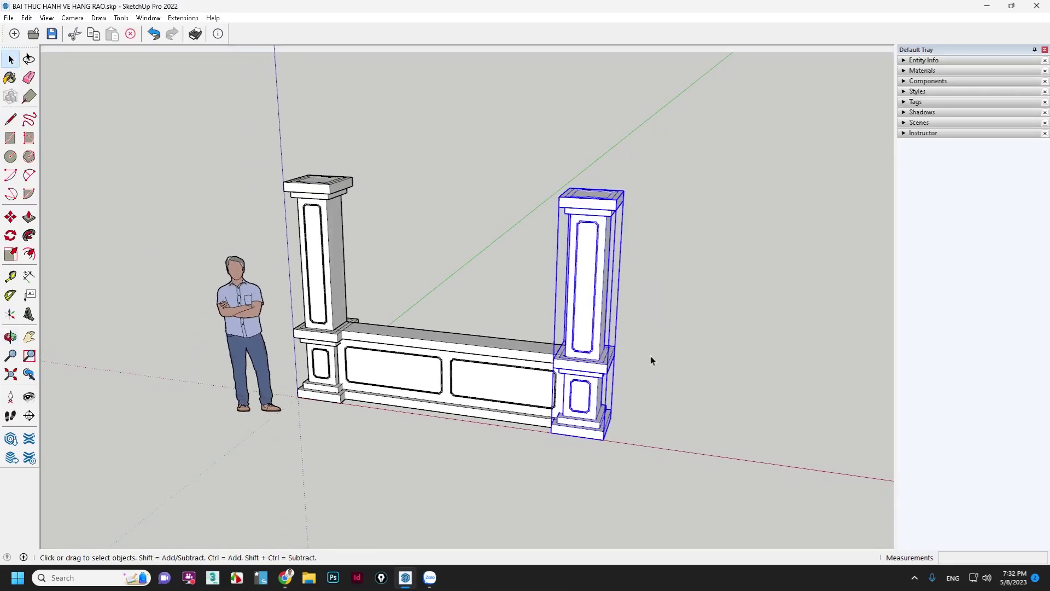
key("m")
left_click(657, 390)
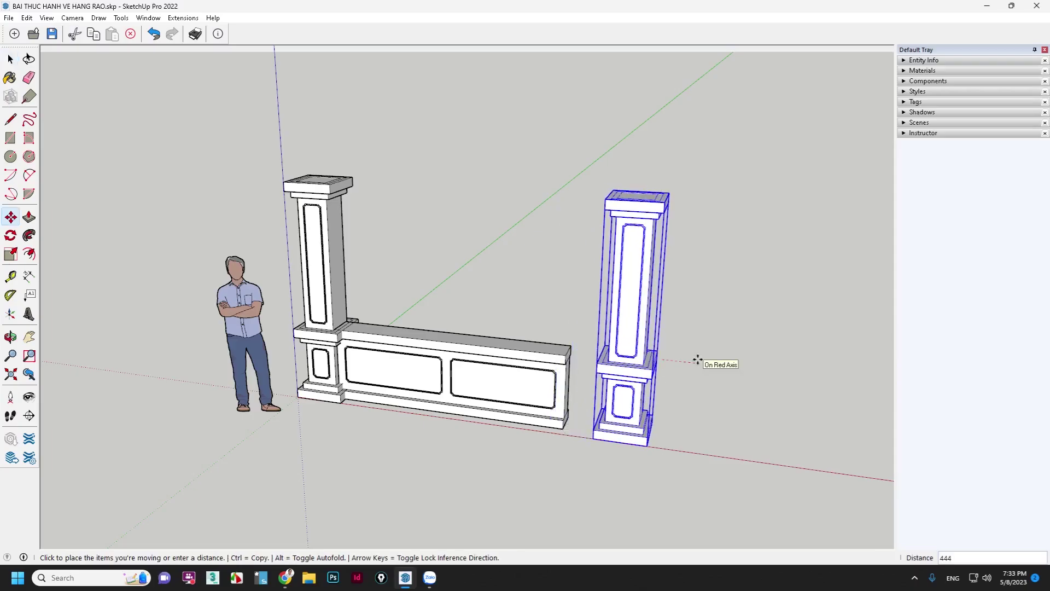
key("Return")
key("space")
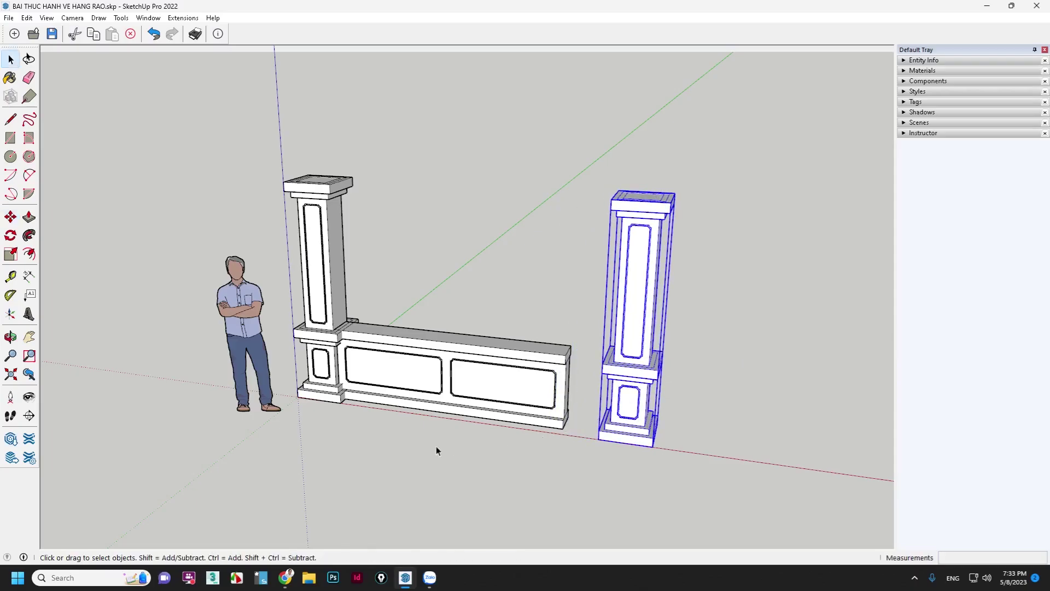
left_click(541, 470)
Step: Enter the base wall group and select its geometry, cancelling a trial move
triple_click(518, 380)
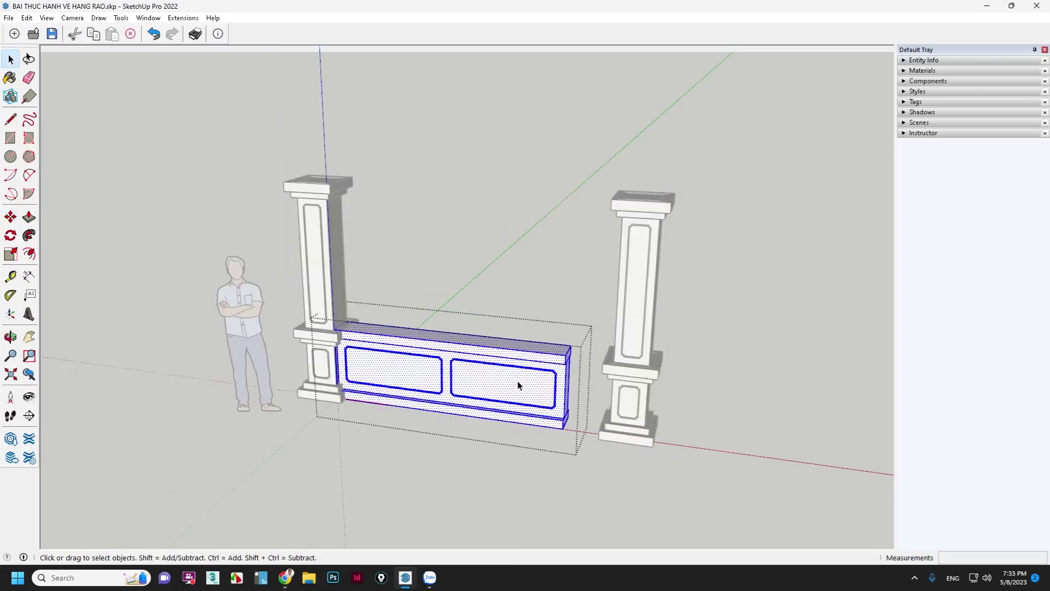
left_click(586, 449)
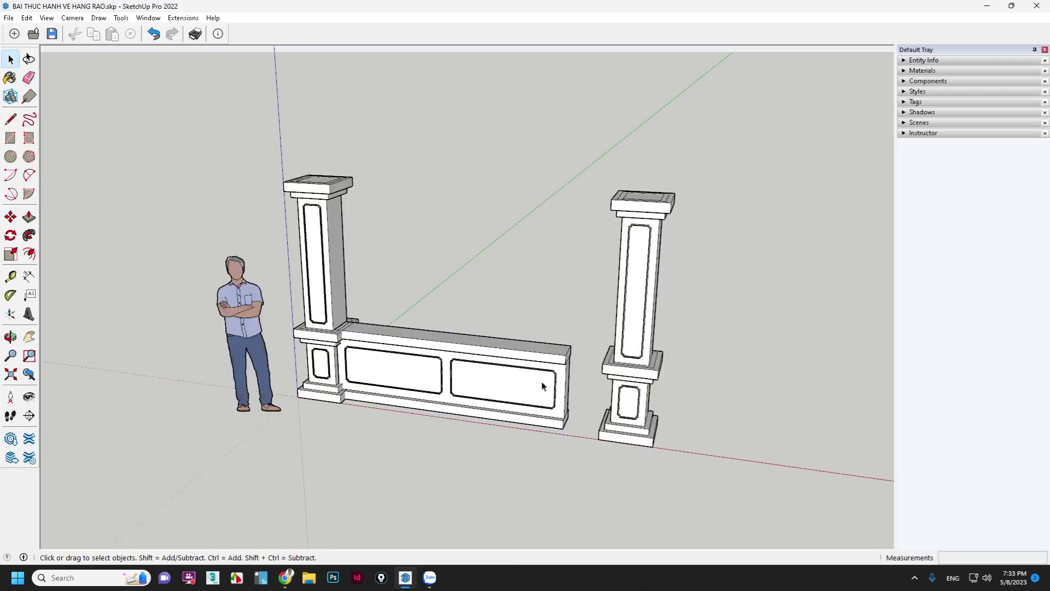
double_click(491, 381)
triple_click(491, 381)
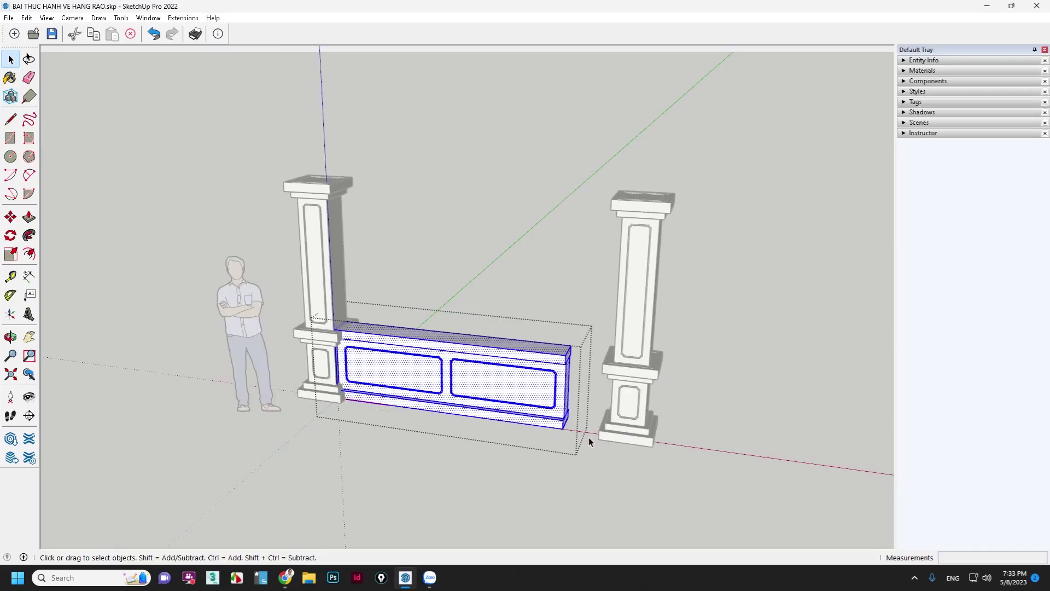
mouse_move(586, 452)
left_mouse_down()
mouse_move(441, 310)
mouse_move(403, 295)
left_mouse_up()
key("m")
left_click(435, 281)
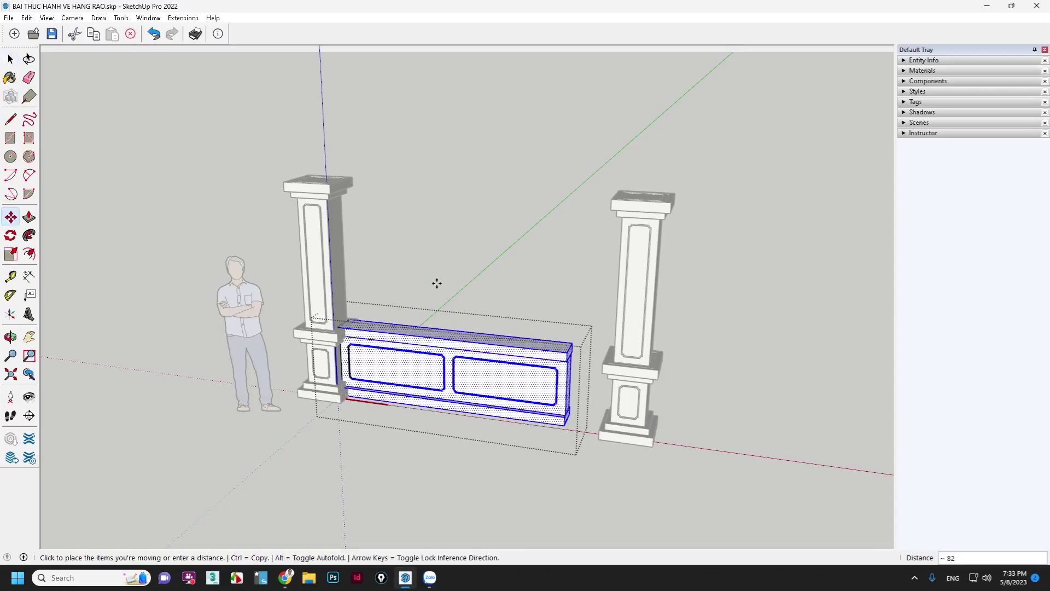
key("Escape")
key("space")
left_click(425, 296)
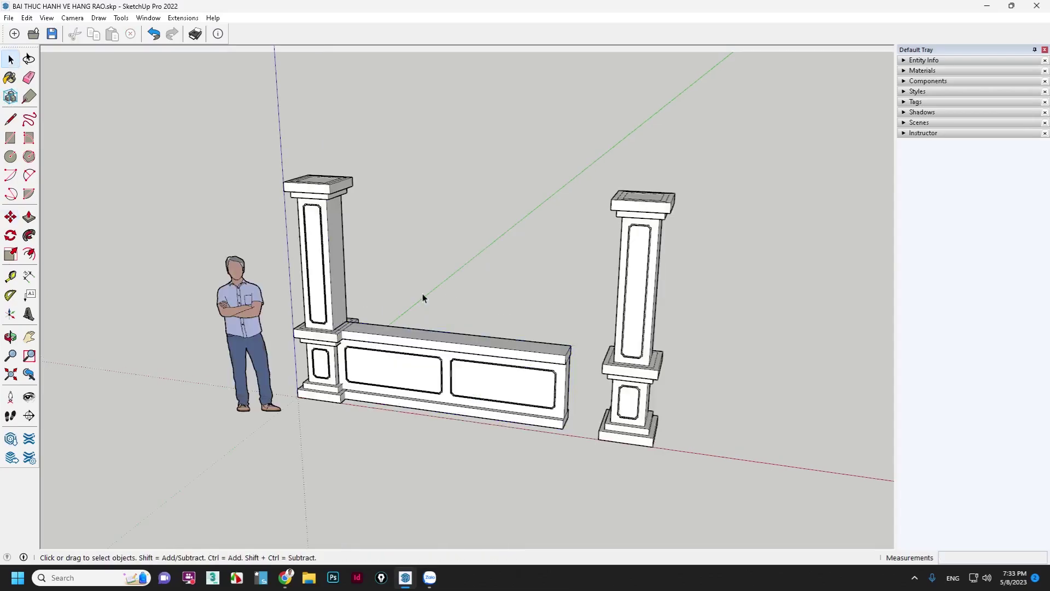
Step: Move the right panel 250 units to the right along the red axis
left_click(433, 367)
left_click_drag(405, 297, 607, 468)
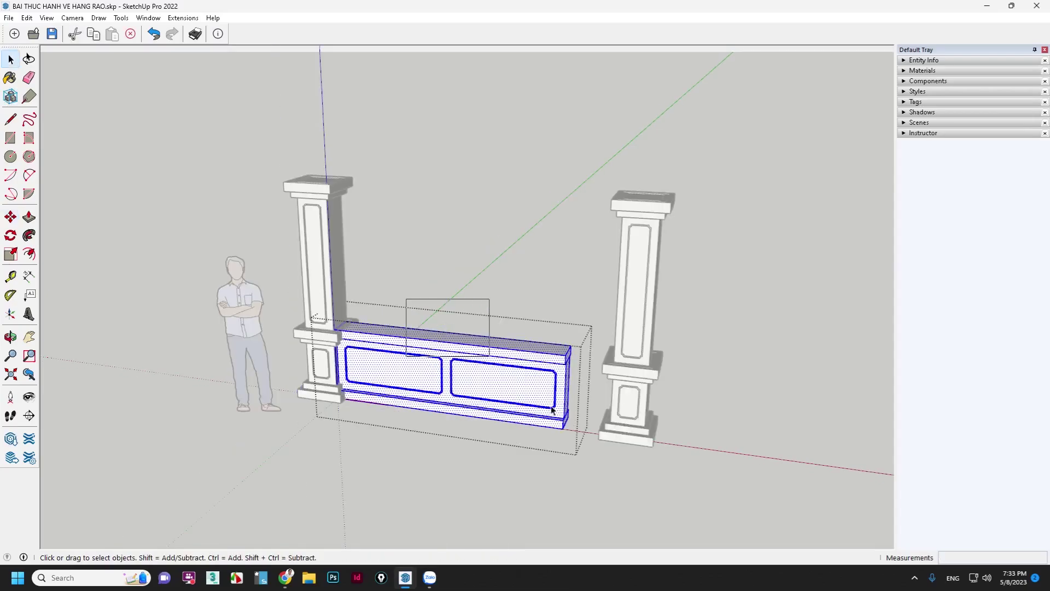
key("m")
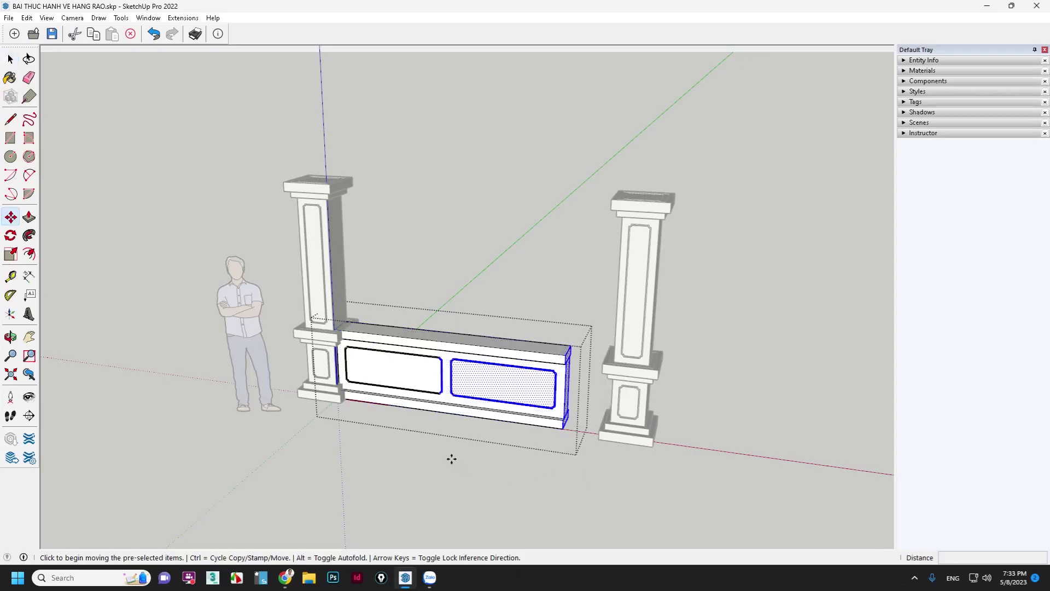
left_click(452, 459)
type("250")
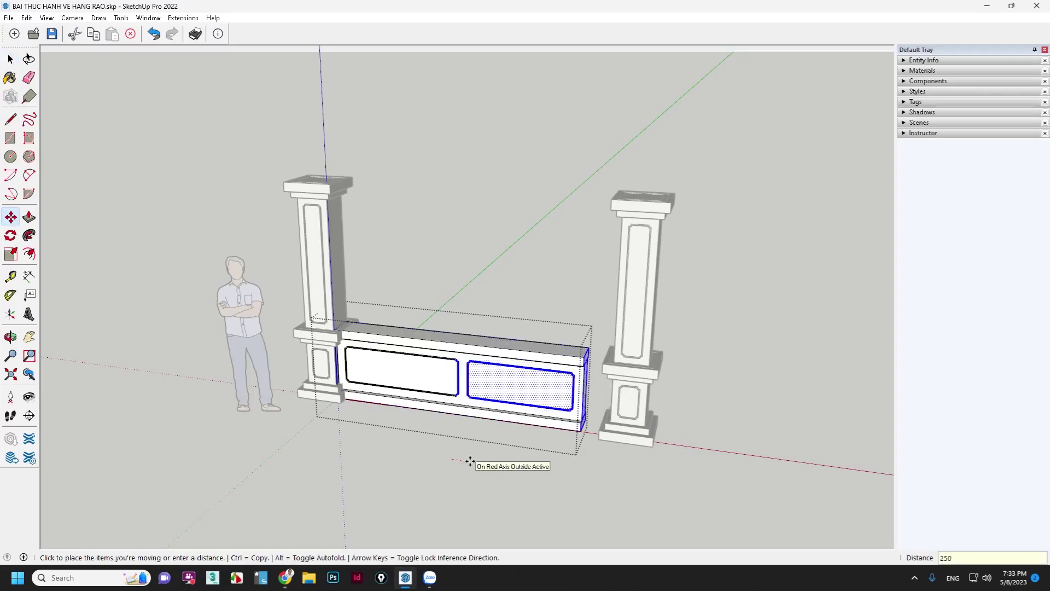
key("Return")
key("space")
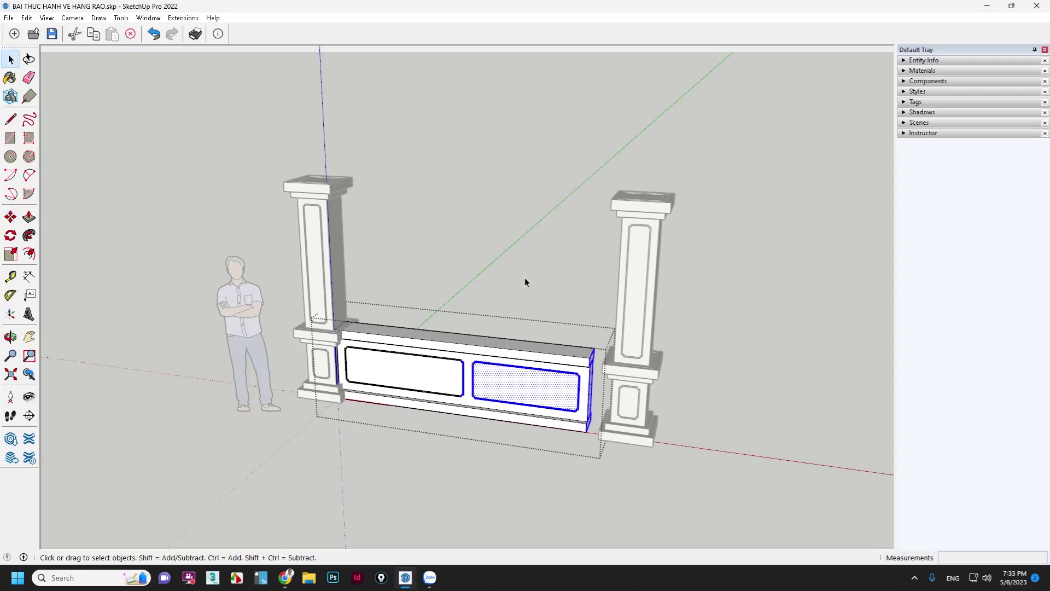
Step: Stretch the wall's right-end edges to the right pillar and close the group
left_click_drag(524, 279, 675, 487)
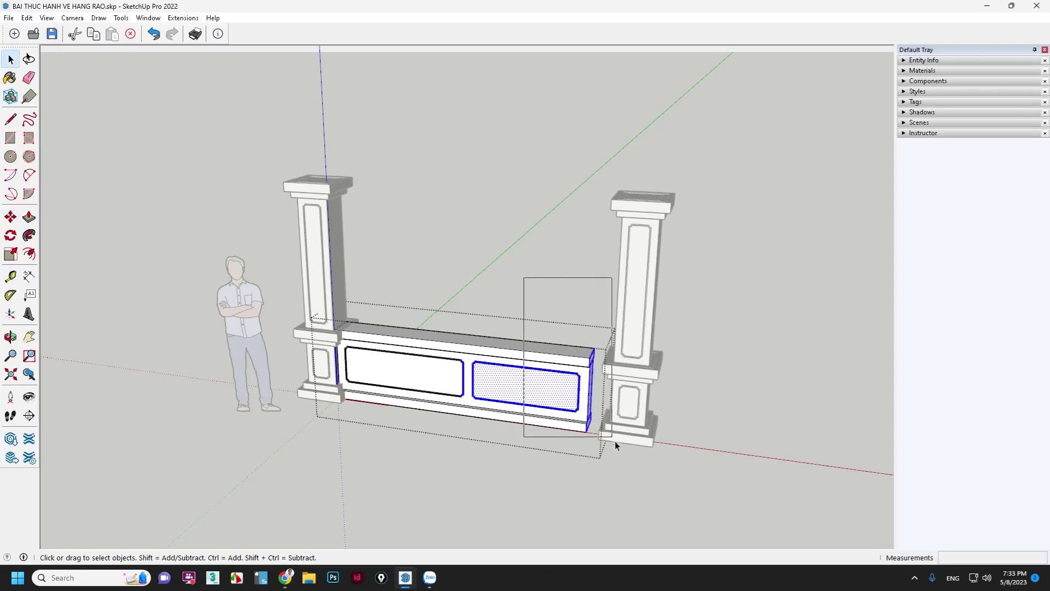
key("m")
left_click(555, 472)
type("250")
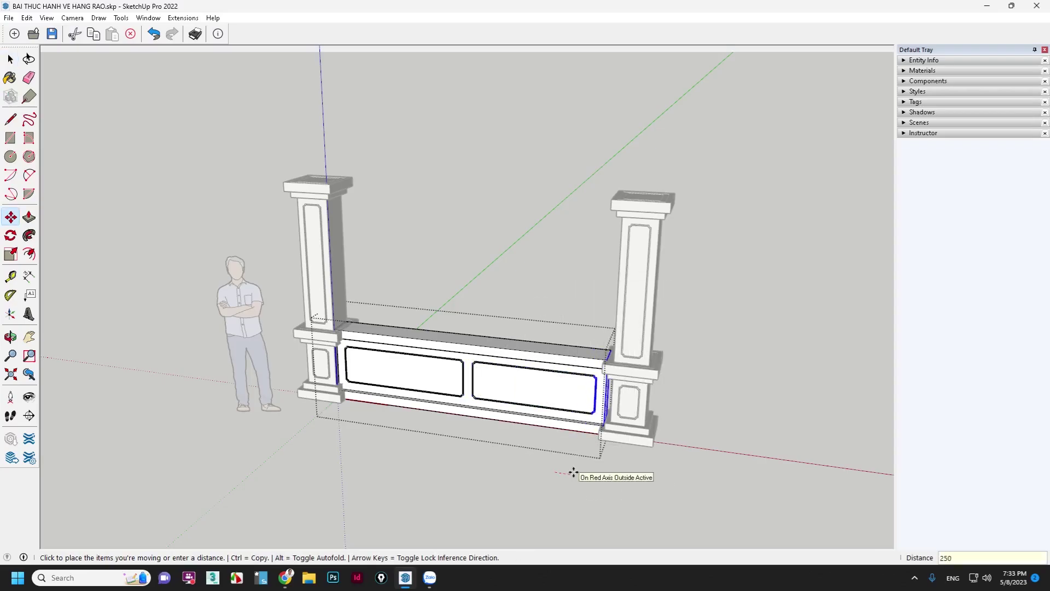
key("Return")
key("space")
left_click(576, 483)
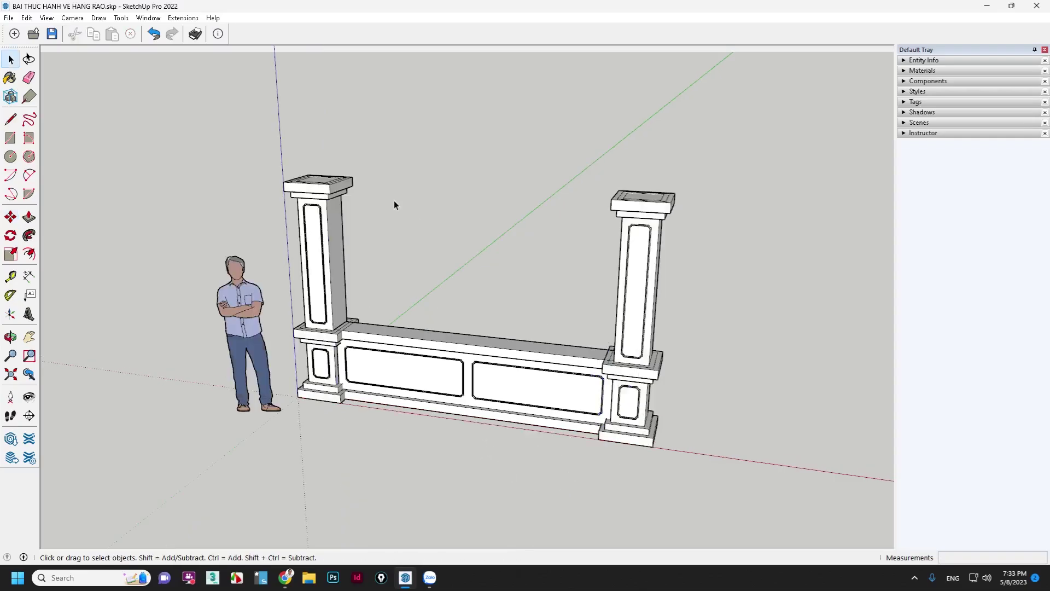
Step: Draw a small square on the wall top near the left pillar
middle_click_drag(395, 205, 392, 256)
scroll(391, 256, "up", 2)
scroll(361, 257, "up", 2)
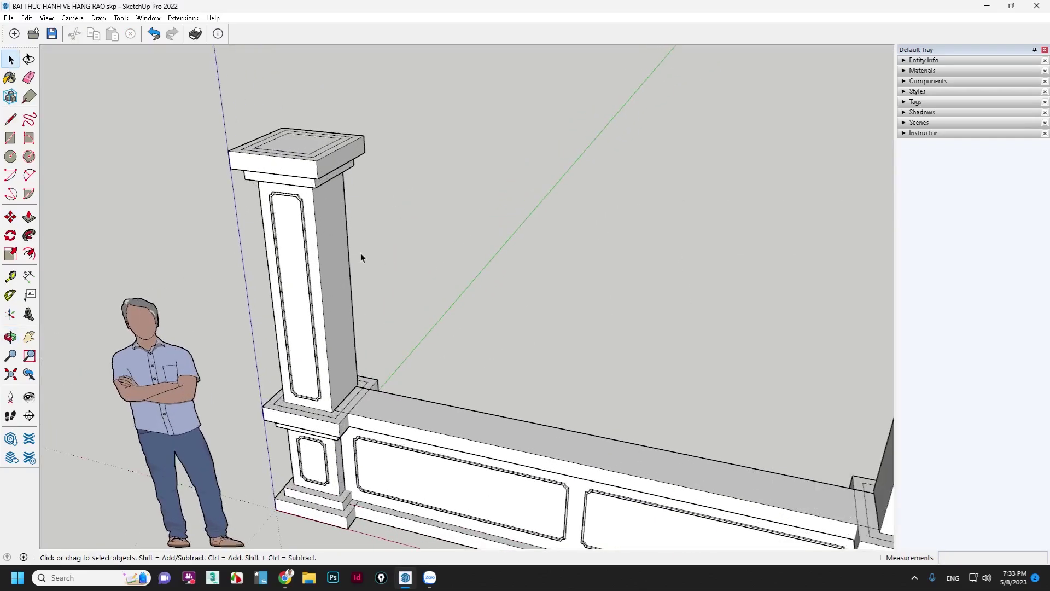
key("r")
scroll(366, 377, "up", 3)
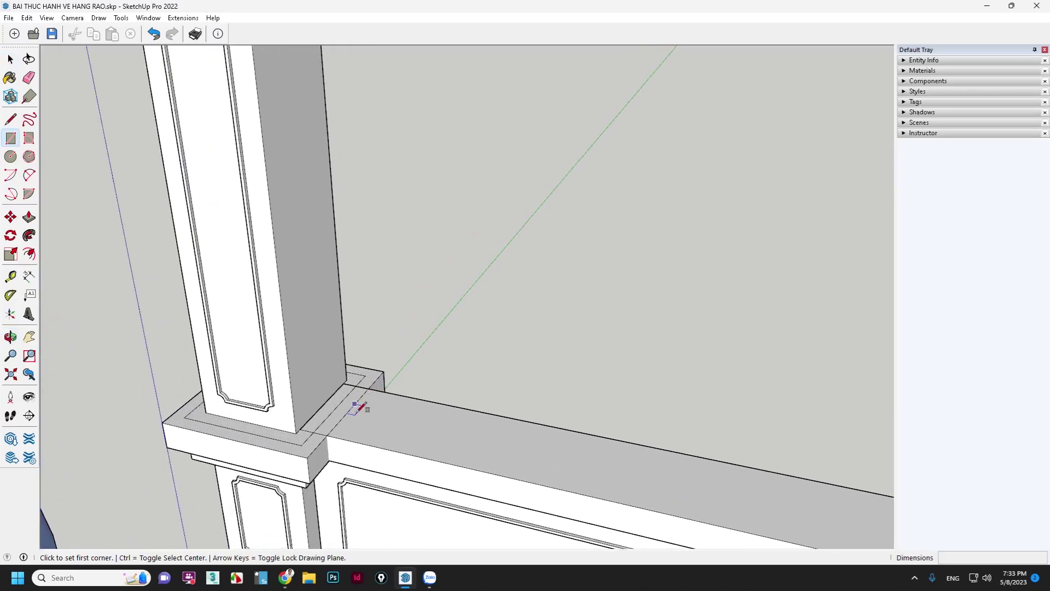
left_click(376, 421)
type("20,2")
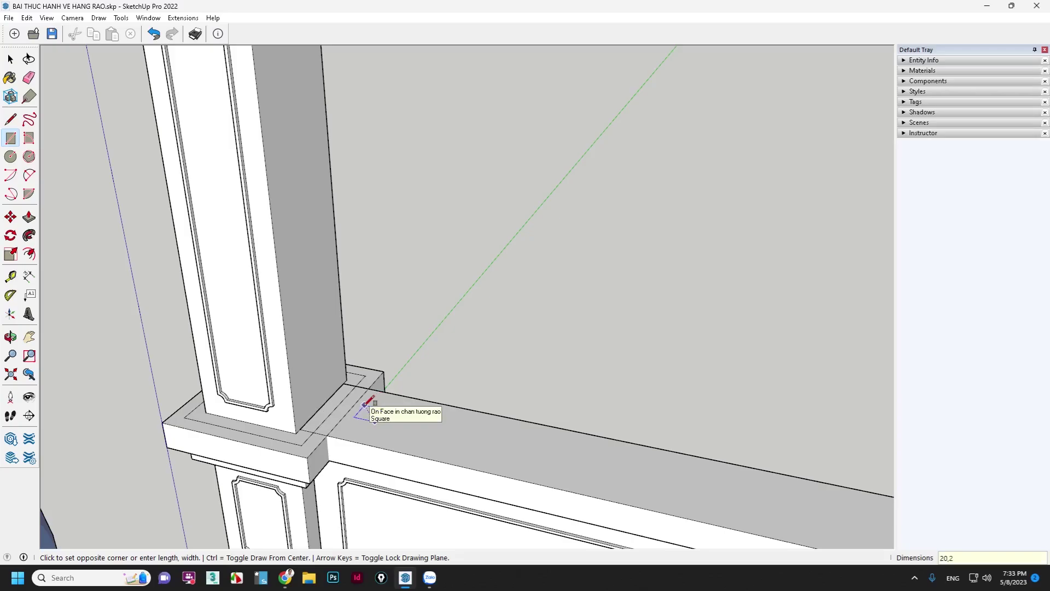
left_click(365, 404)
key("space")
scroll(359, 411, "up", 2)
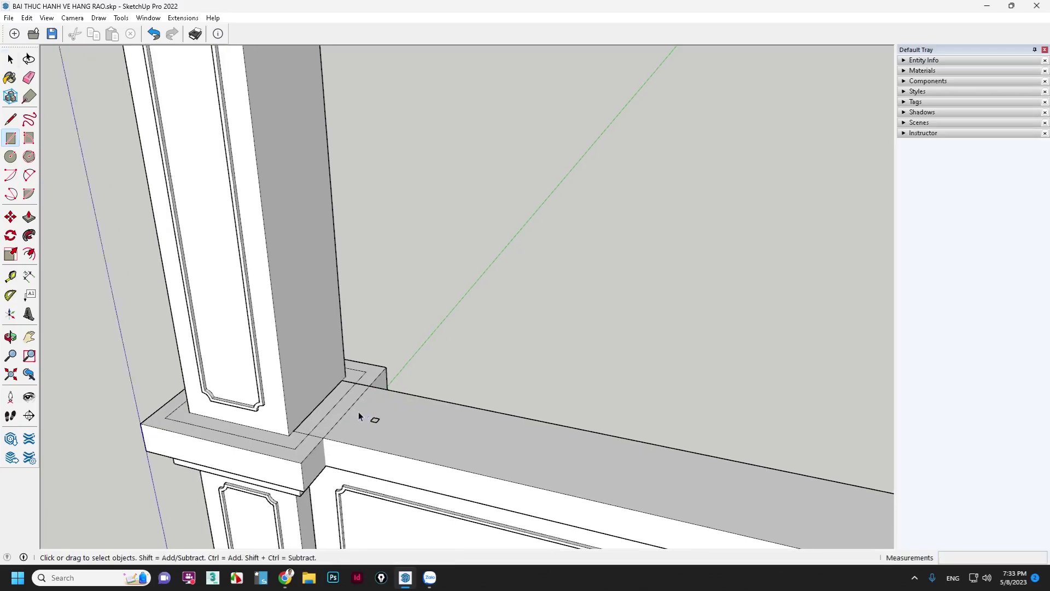
scroll(373, 417, "up", 2)
Step: Move the square 50 units to line up with the pillar's midpoint
left_click_drag(406, 446, 408, 448)
key("m")
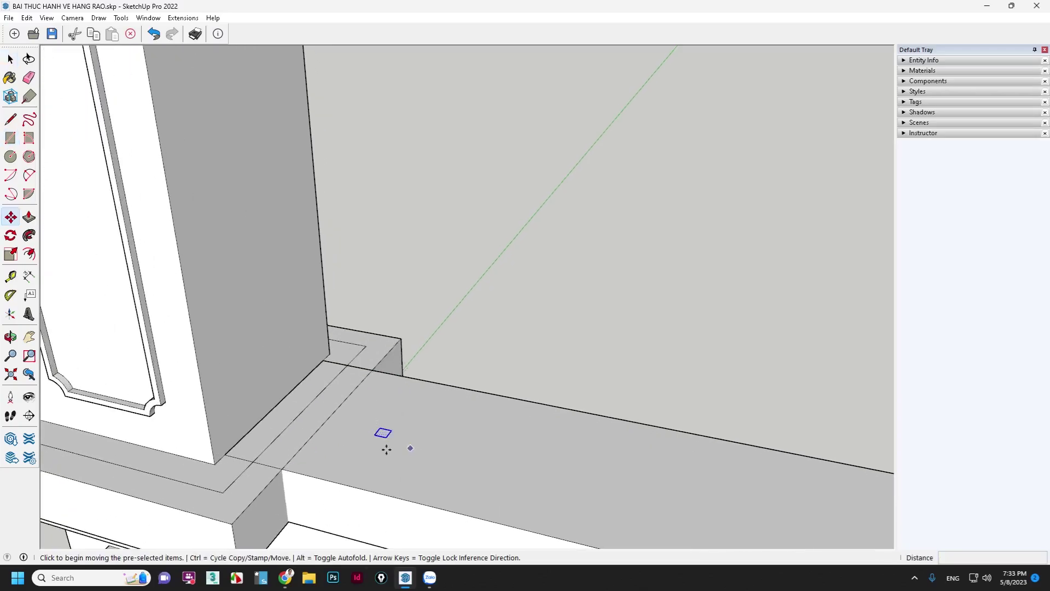
scroll(370, 421, "up", 2)
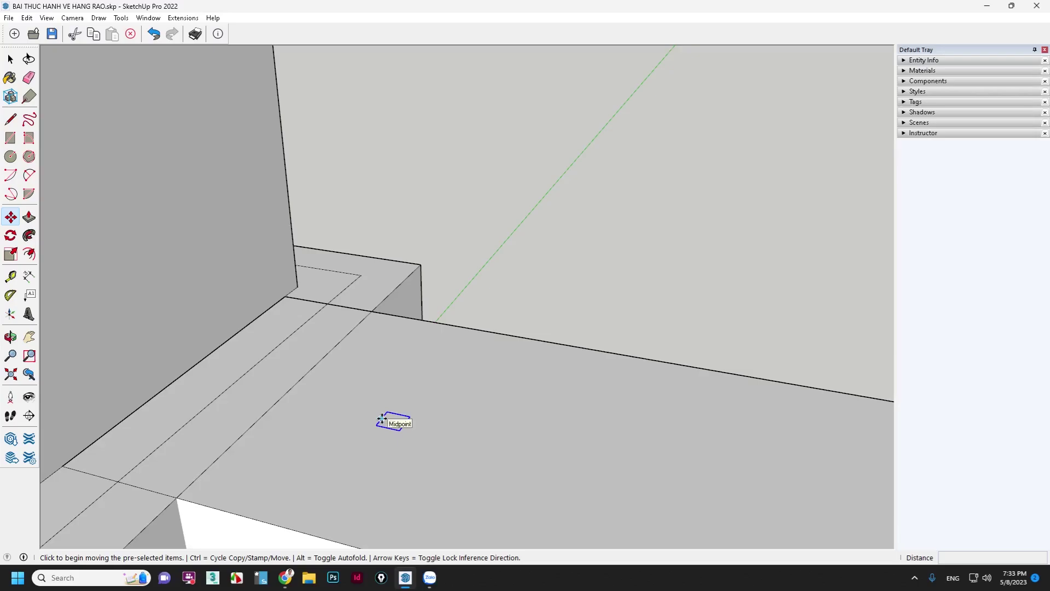
left_click(386, 413)
type("50")
scroll(356, 389, "down", 1)
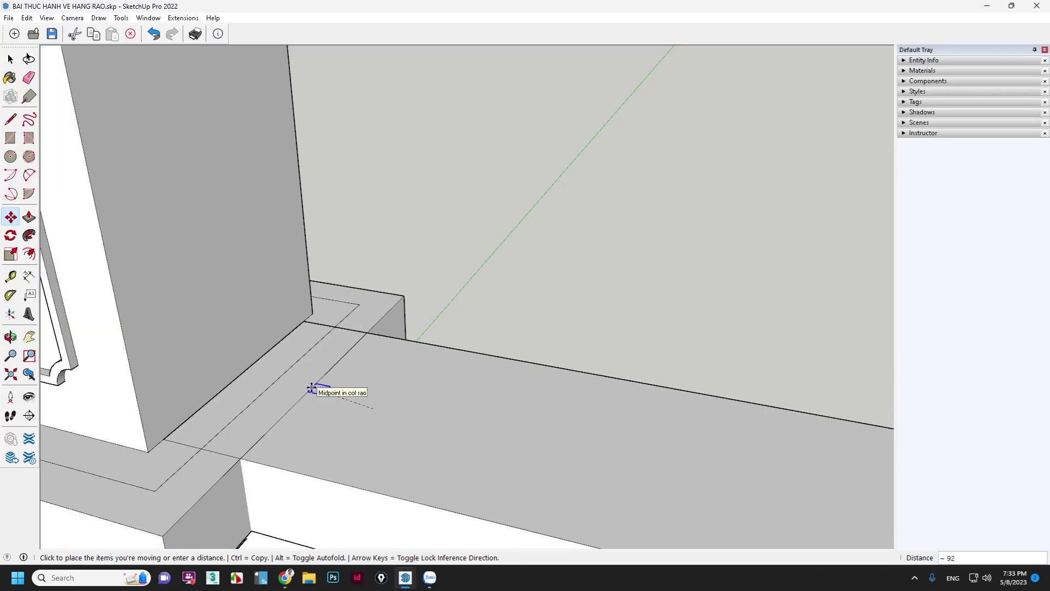
left_click(311, 388)
Step: Push/Pull the square up into a thin bar reaching the pillar cap
key("p")
left_click(316, 384)
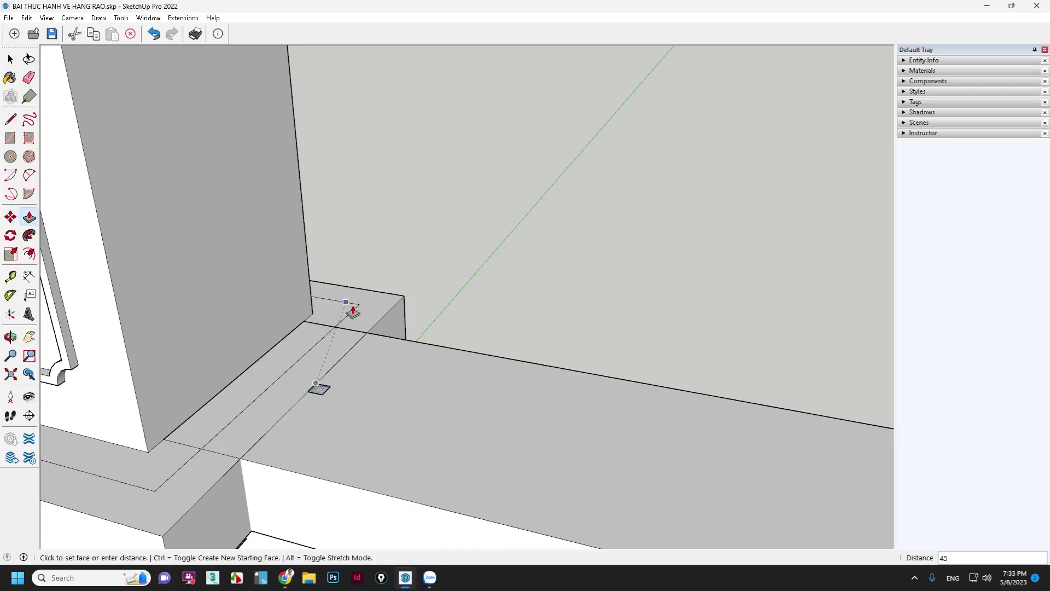
scroll(361, 334, "down", 3)
scroll(368, 359, "down", 4)
scroll(368, 297, "up", 3)
scroll(341, 199, "up", 3)
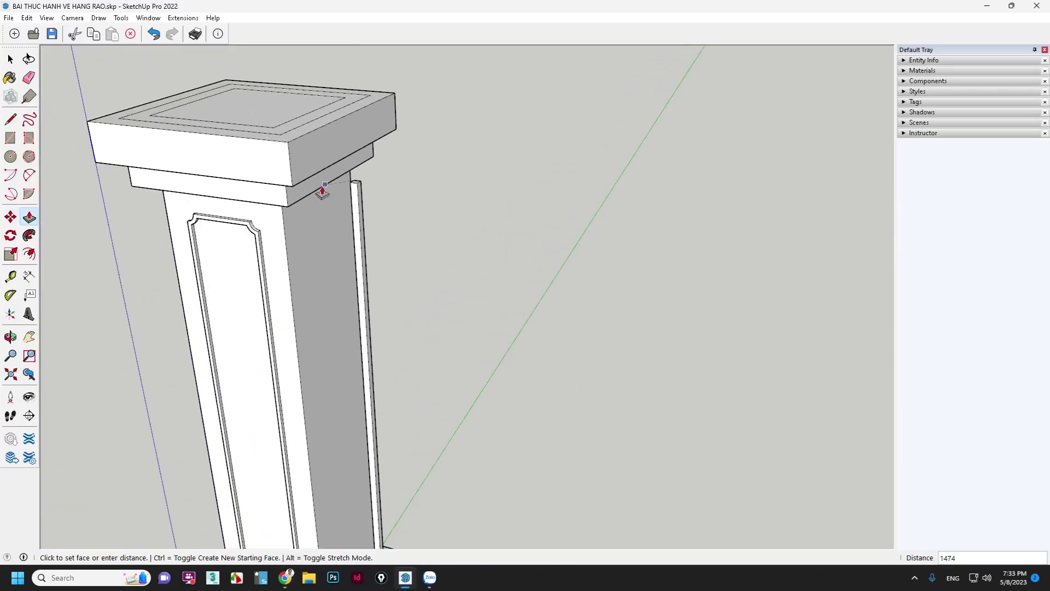
left_click(300, 186)
mouse_move(404, 286)
middle_mouse_down()
mouse_move(504, 213)
mouse_move(539, 172)
mouse_move(507, 265)
middle_mouse_up()
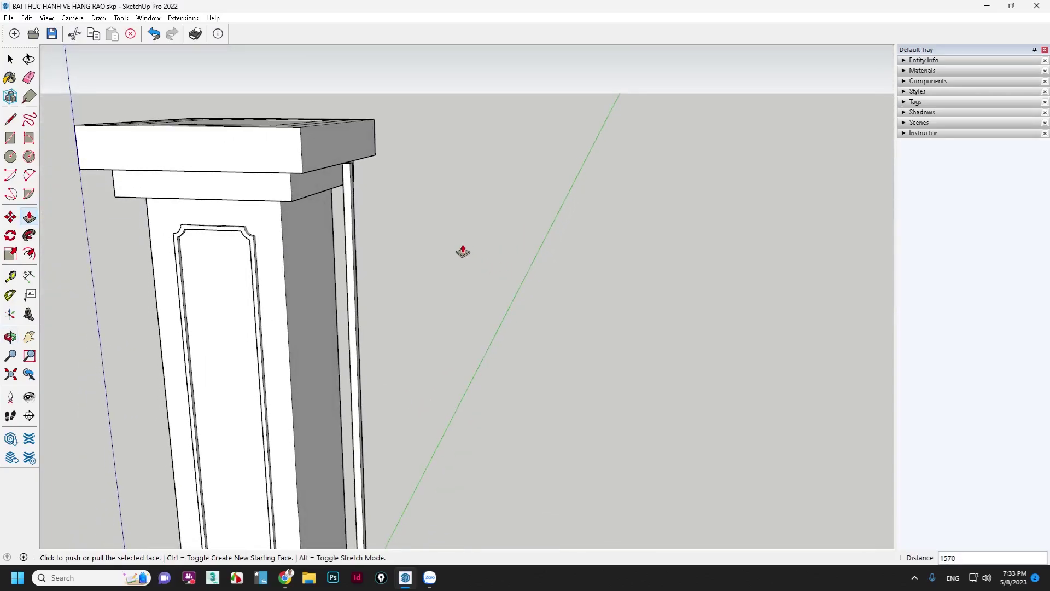
scroll(326, 140, "up", 3)
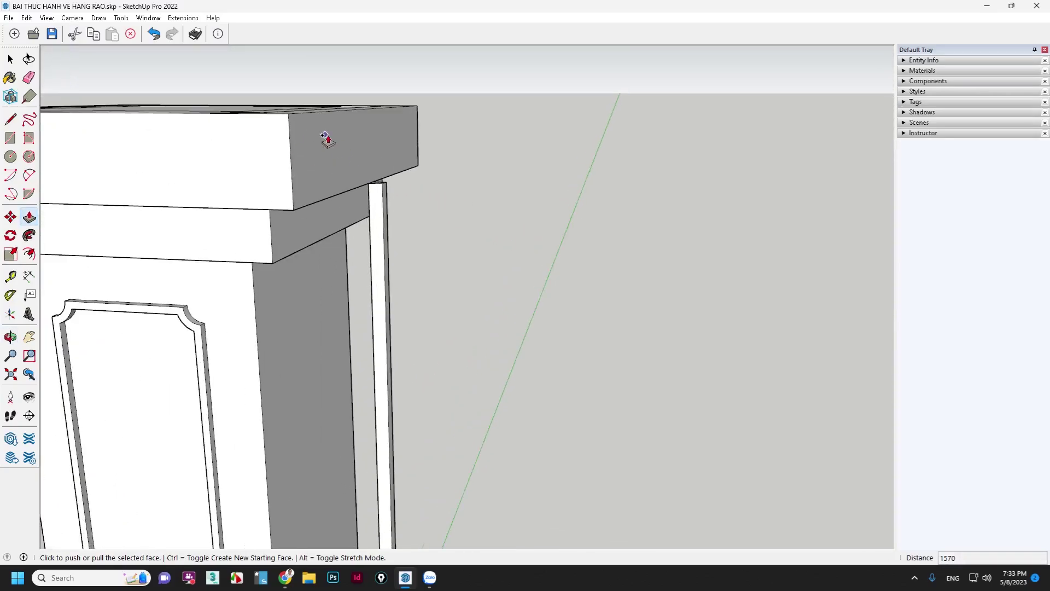
key("space")
Step: Move the bar's top face down to sit just below the cap
key("m")
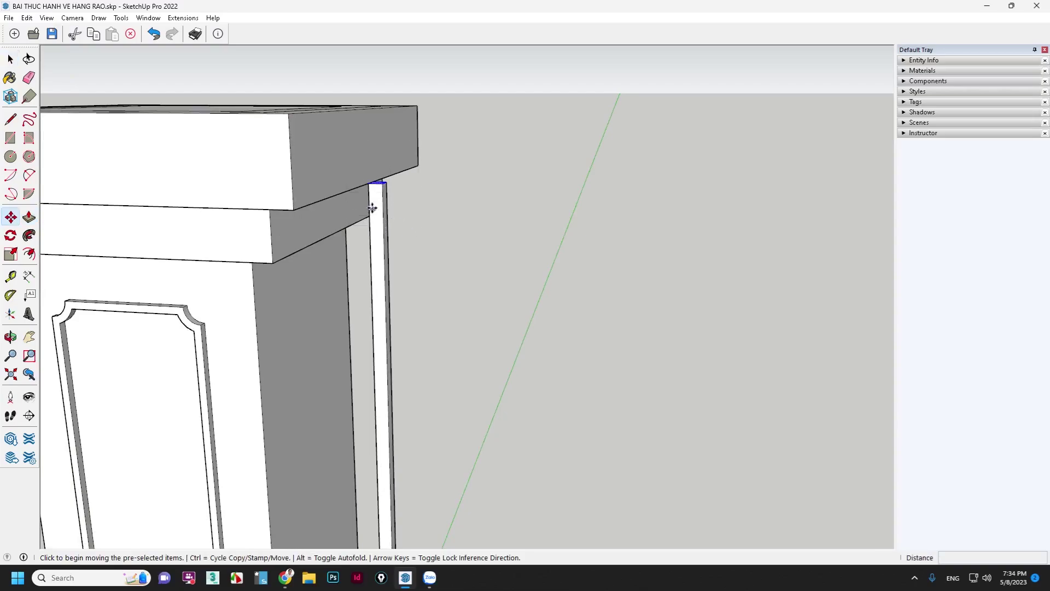
left_click(371, 192)
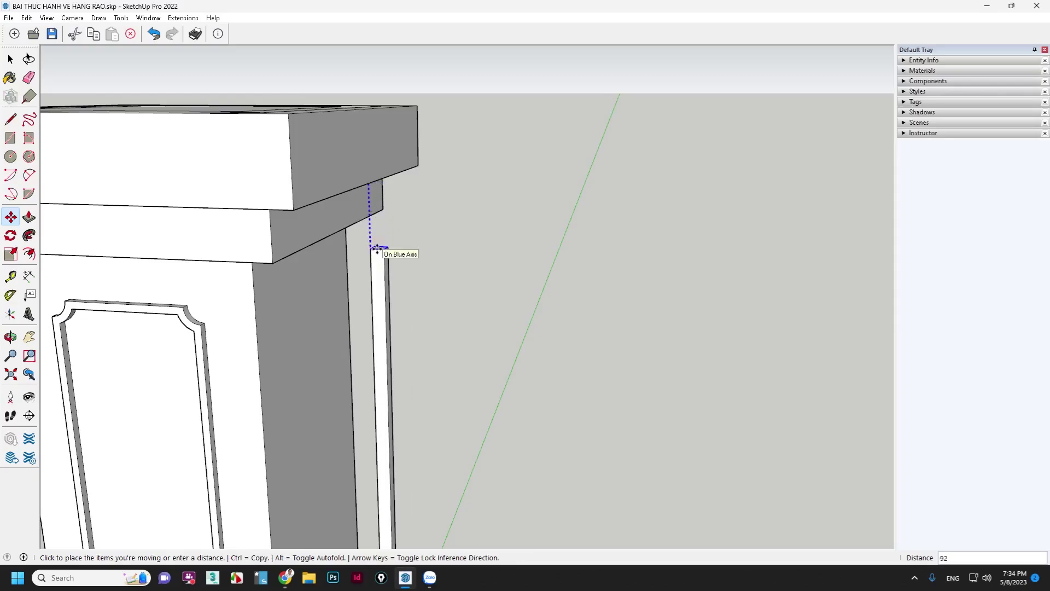
left_click(377, 249)
scroll(403, 233, "down", 2)
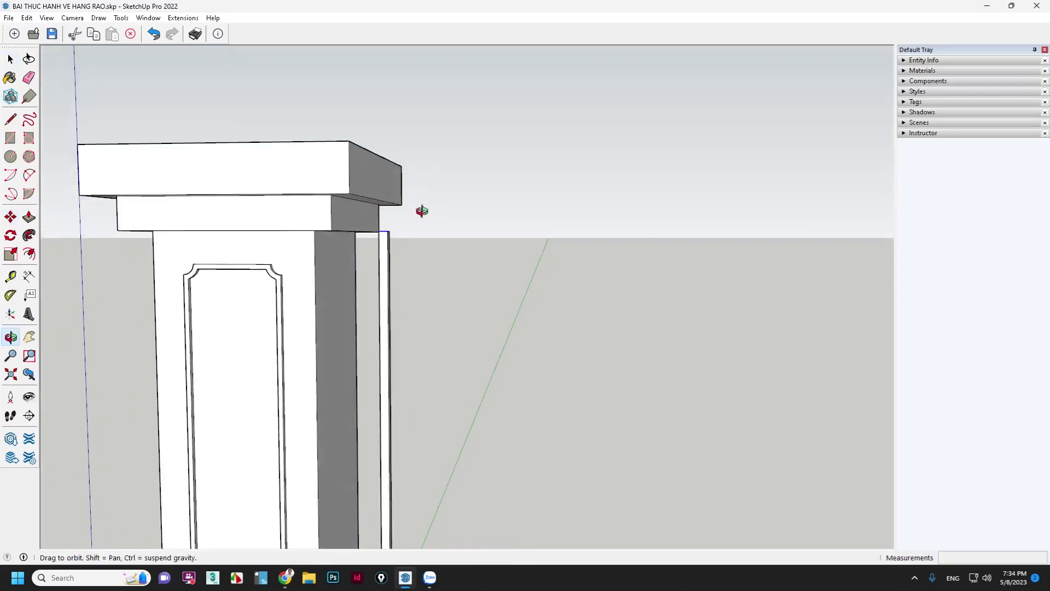
mouse_move(403, 233)
middle_mouse_down()
mouse_move(484, 196)
mouse_move(454, 262)
mouse_move(359, 267)
mouse_move(377, 359)
middle_mouse_up()
scroll(403, 244, "down", 3)
scroll(378, 359, "up", 2)
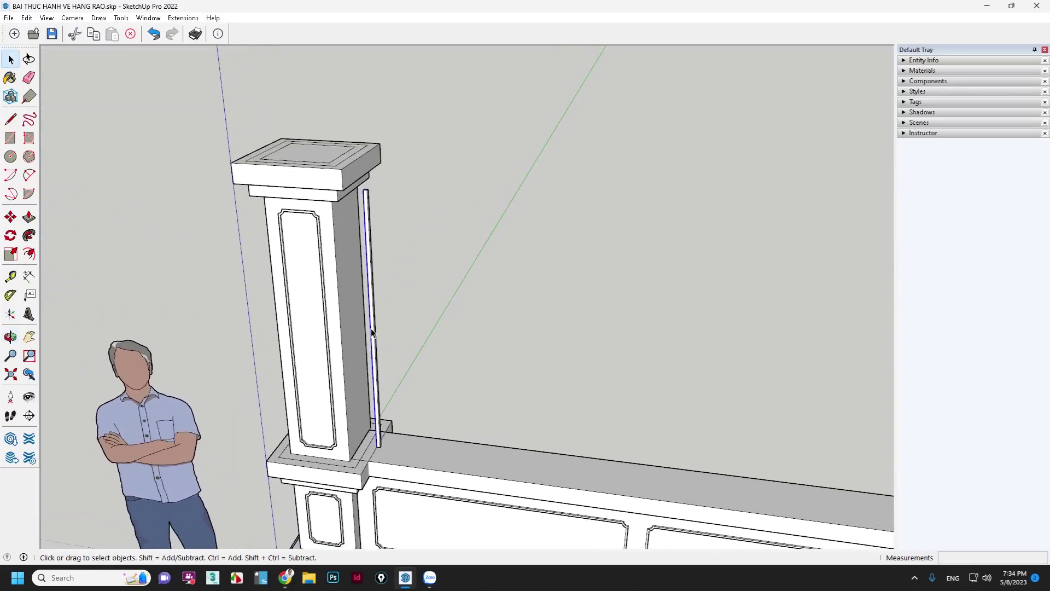
left_click(372, 329)
Step: Make the bar a component named THANH
right_click(372, 328)
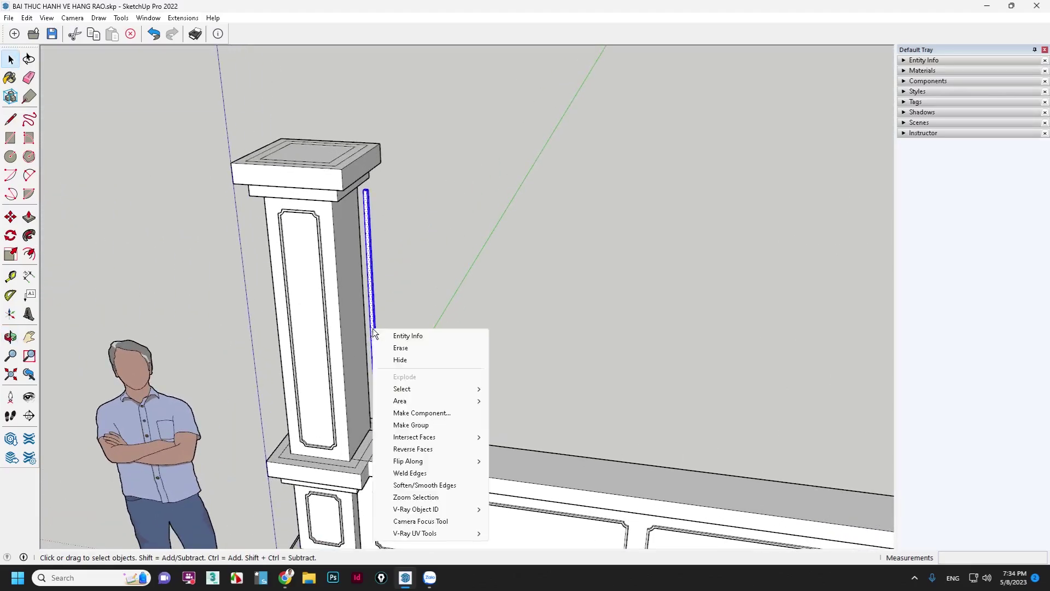
left_click(432, 414)
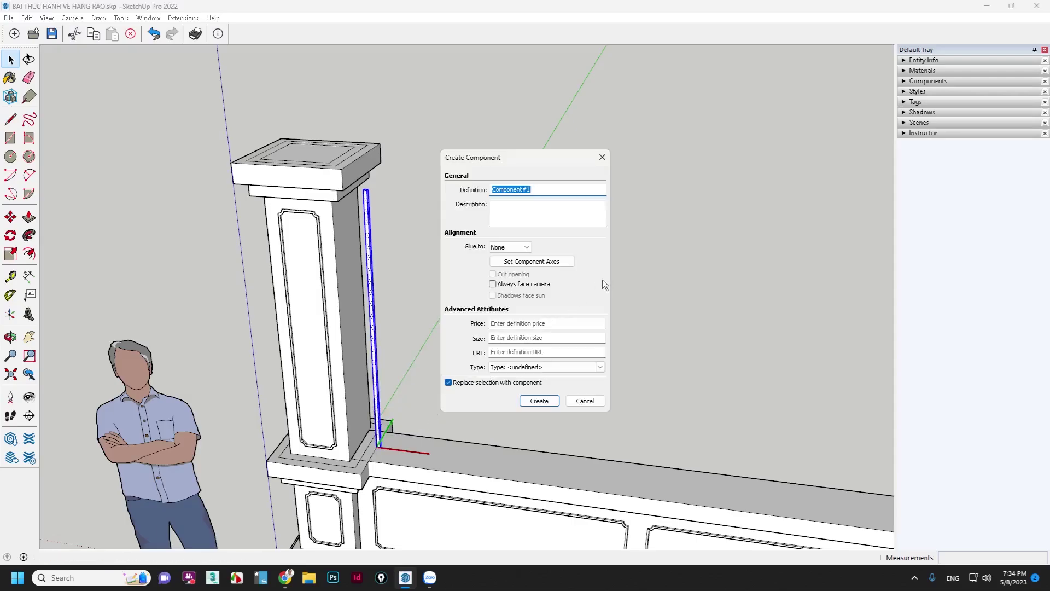
type("TH")
type("ANH DUNG")
key("Return")
scroll(481, 406, "up", 2)
scroll(383, 432, "up", 3)
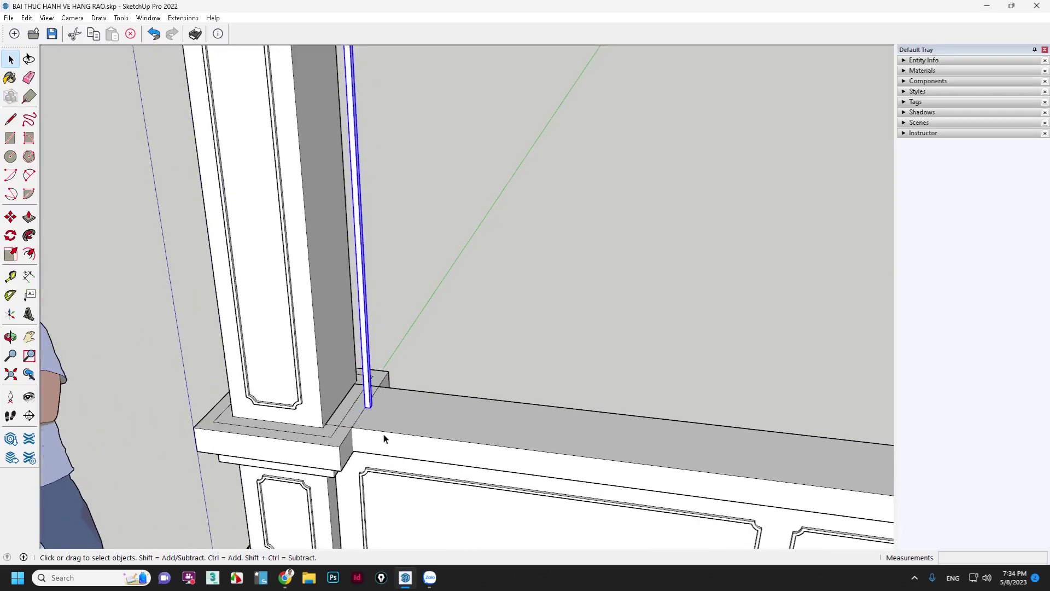
scroll(377, 405, "up", 3)
scroll(376, 406, "up", 1)
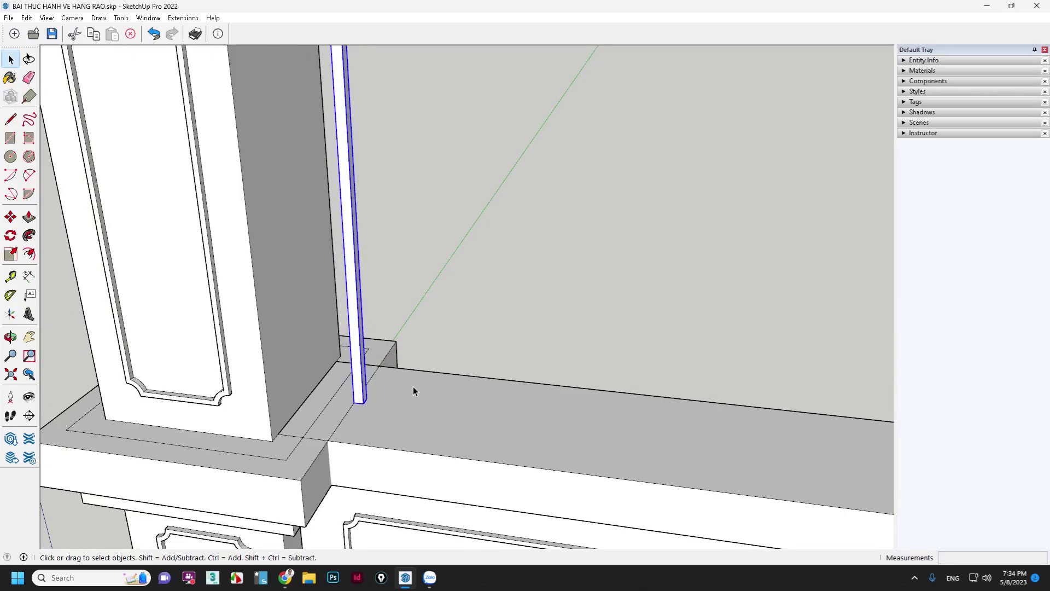
Step: Copy the THANH baluster across to the right pillar
key("m")
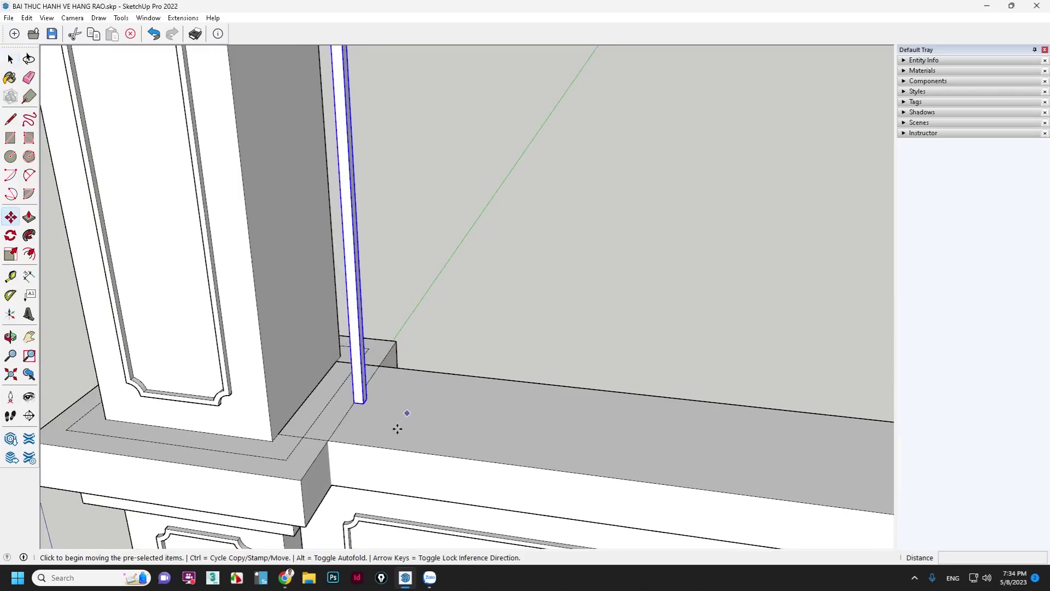
key("ctrl")
left_click(364, 404)
scroll(350, 377, "down", 3)
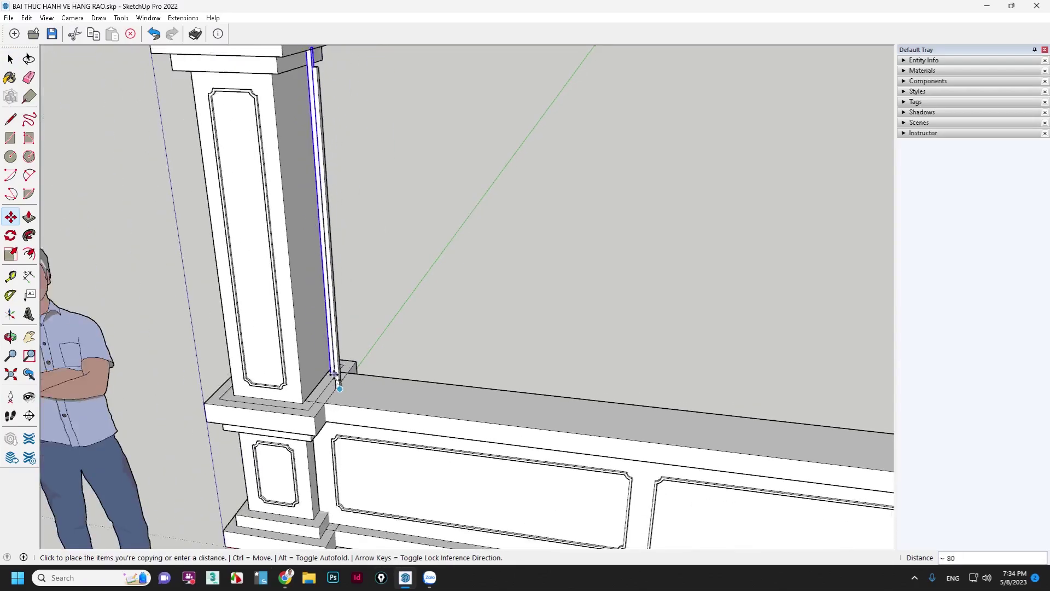
scroll(492, 383, "down", 2)
scroll(766, 416, "up", 2)
scroll(823, 432, "up", 1)
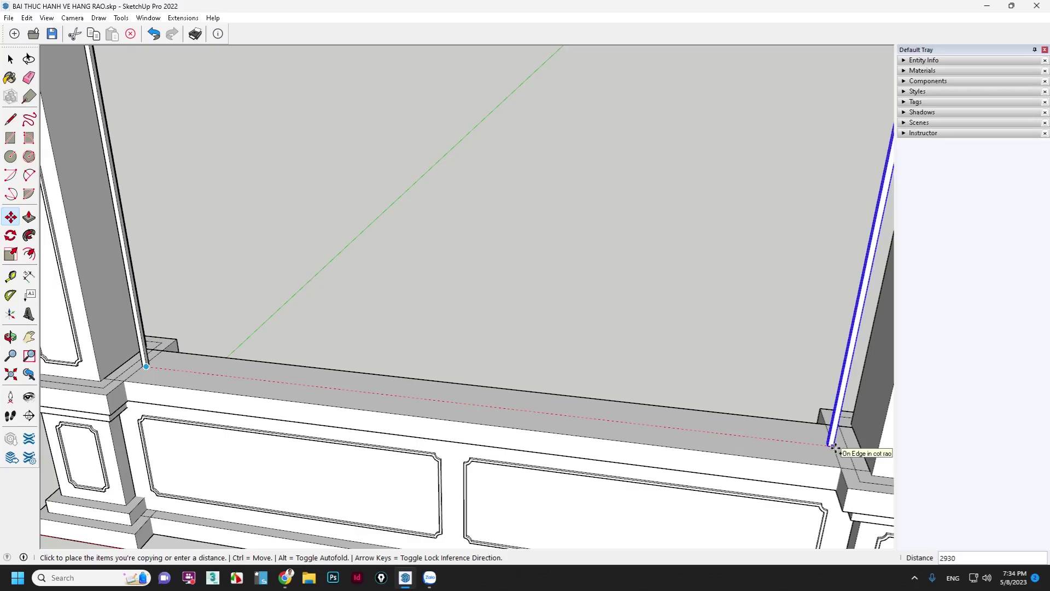
left_click(833, 446)
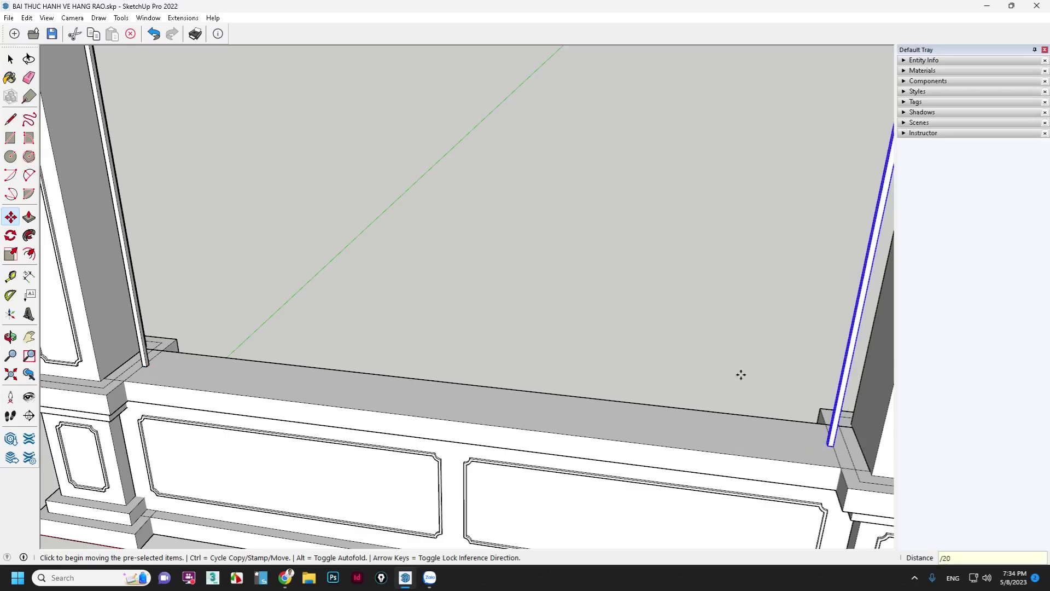
Step: Divide the copy into a 20-part evenly spaced baluster array
key("Return")
key("space")
scroll(677, 297, "down", 4)
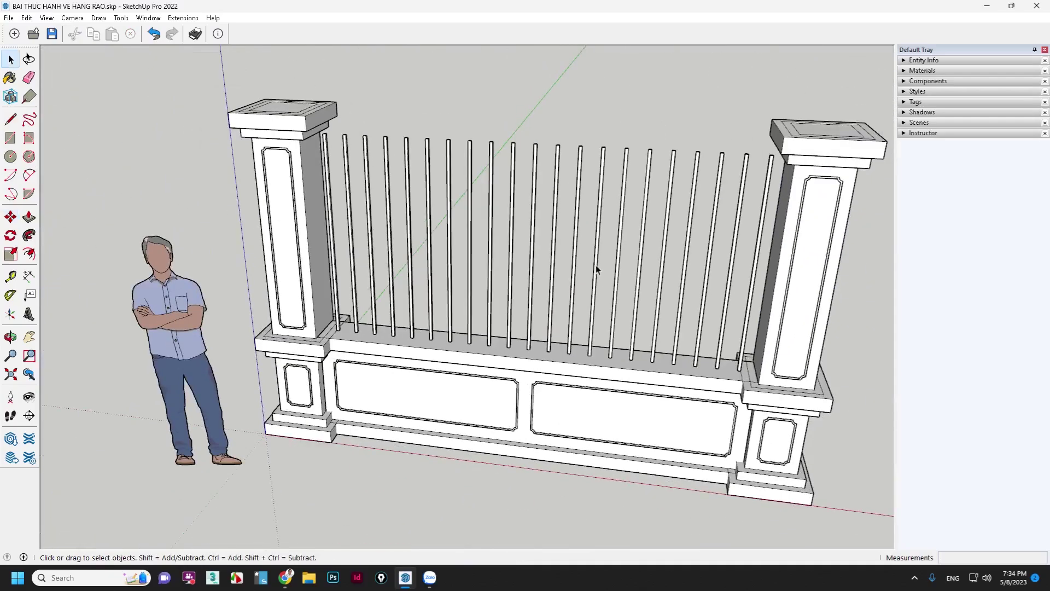
scroll(595, 265, "down", 1)
scroll(639, 288, "up", 1)
scroll(730, 255, "up", 1)
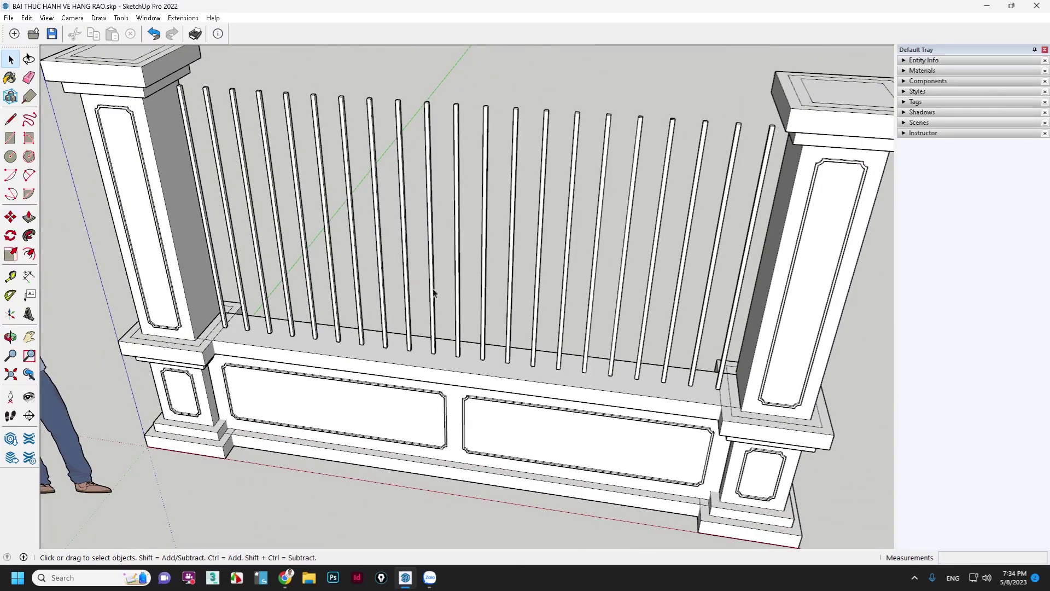
scroll(308, 312, "up", 1)
scroll(289, 331, "up", 1)
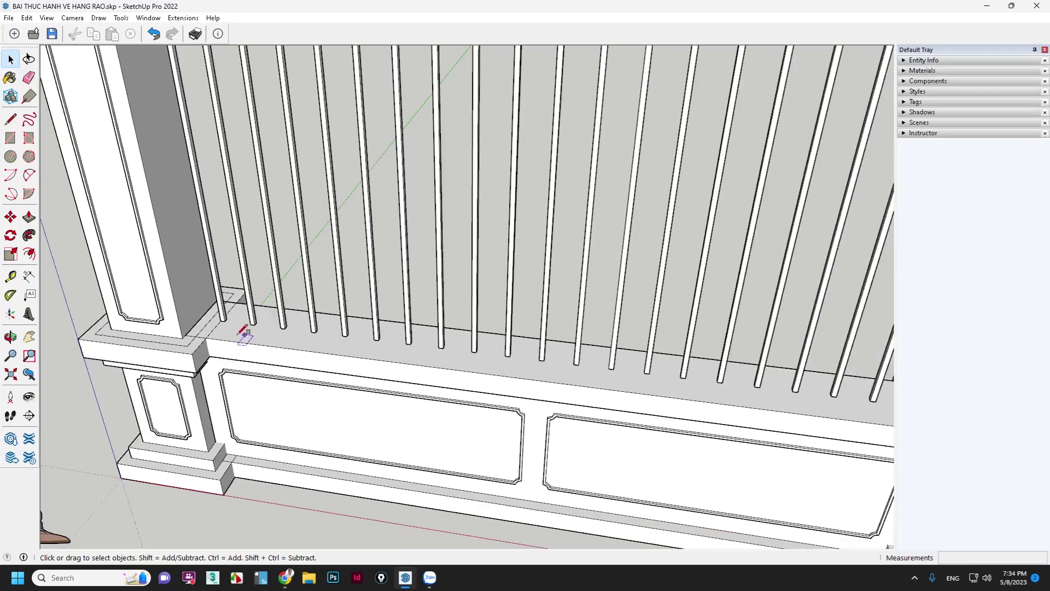
Step: Draw a thin rectangular strip along the base of the balusters
key("r")
scroll(239, 326, "up", 2)
scroll(219, 315, "up", 1)
left_click(220, 316)
scroll(221, 314, "down", 3)
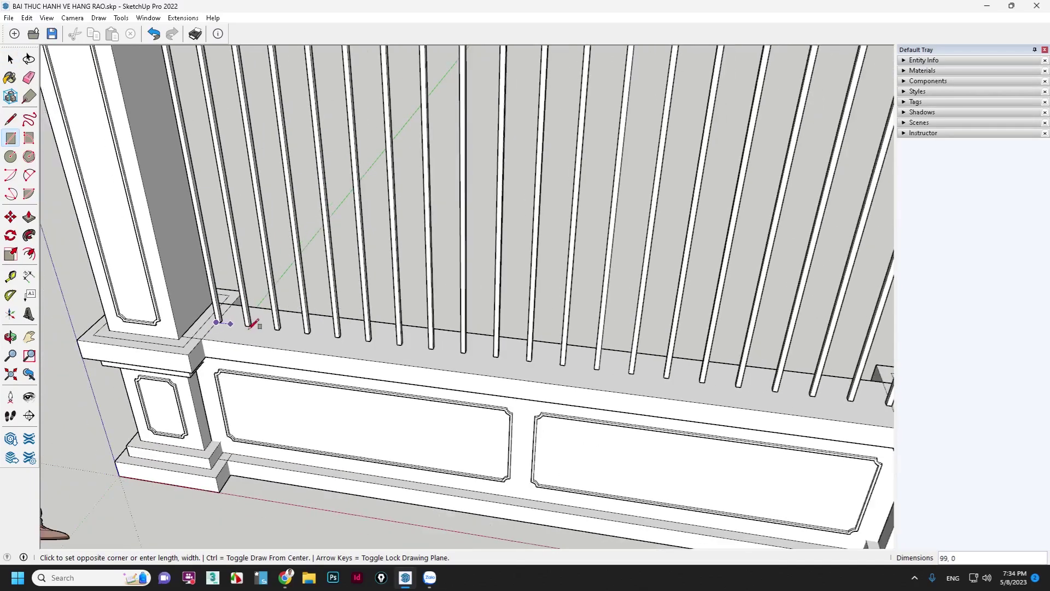
scroll(696, 386, "down", 1)
scroll(755, 368, "up", 3)
scroll(733, 365, "up", 2)
scroll(733, 365, "up", 1)
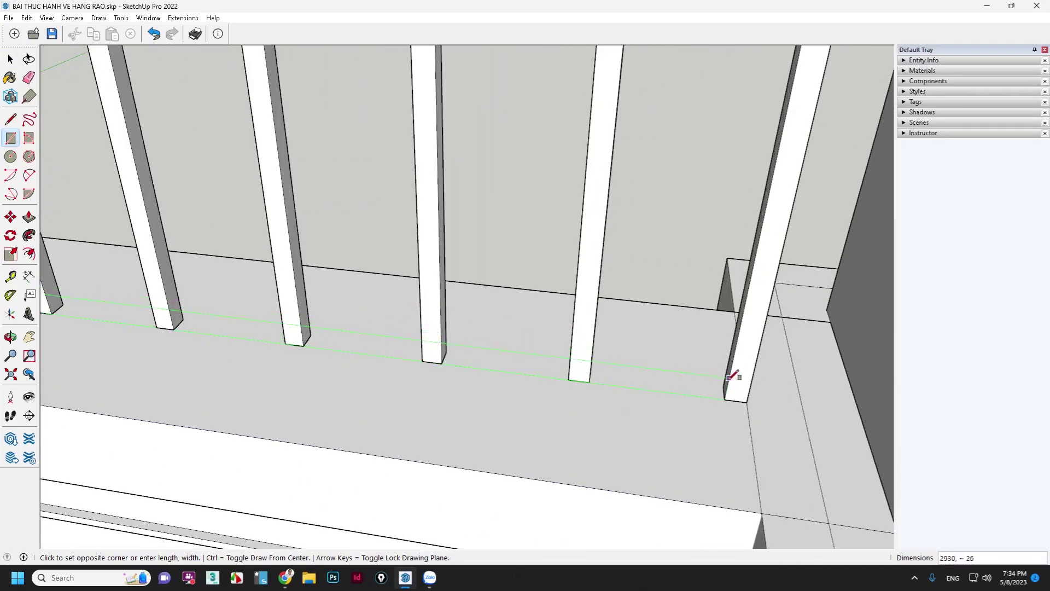
left_click(727, 381)
key("space")
Step: Push/Pull the strip up 2 into a thin rail
left_click(711, 393)
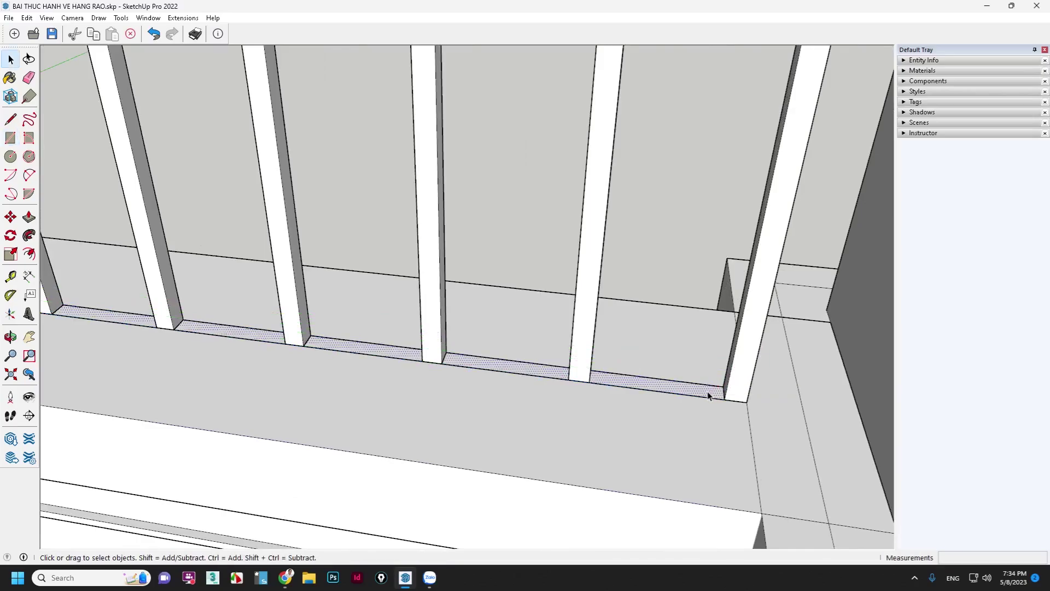
key("p")
left_click(710, 392)
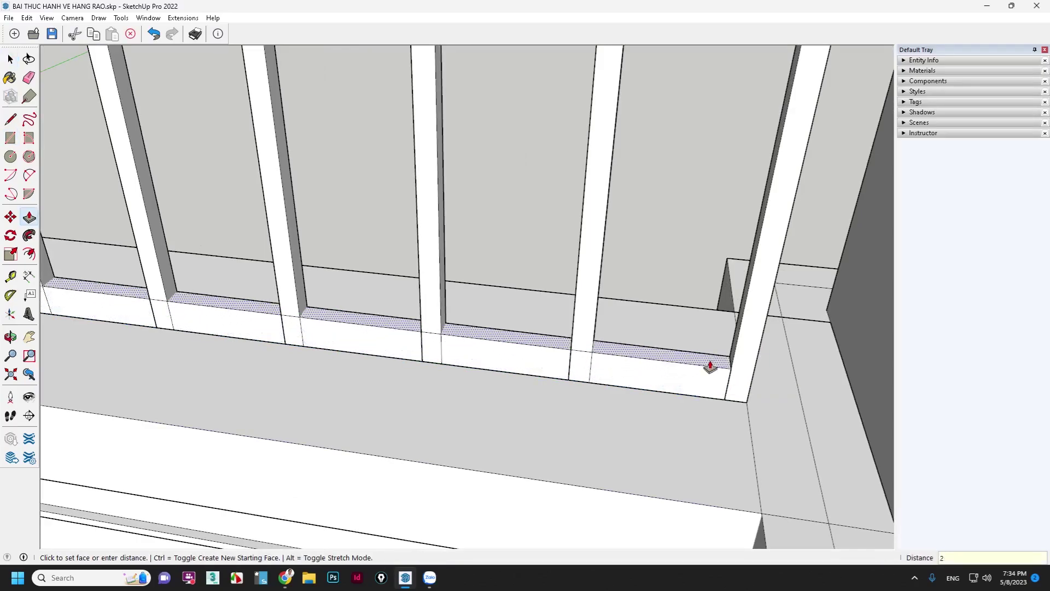
left_click(710, 365)
key("space")
scroll(672, 348, "down", 3)
scroll(674, 370, "up", 1)
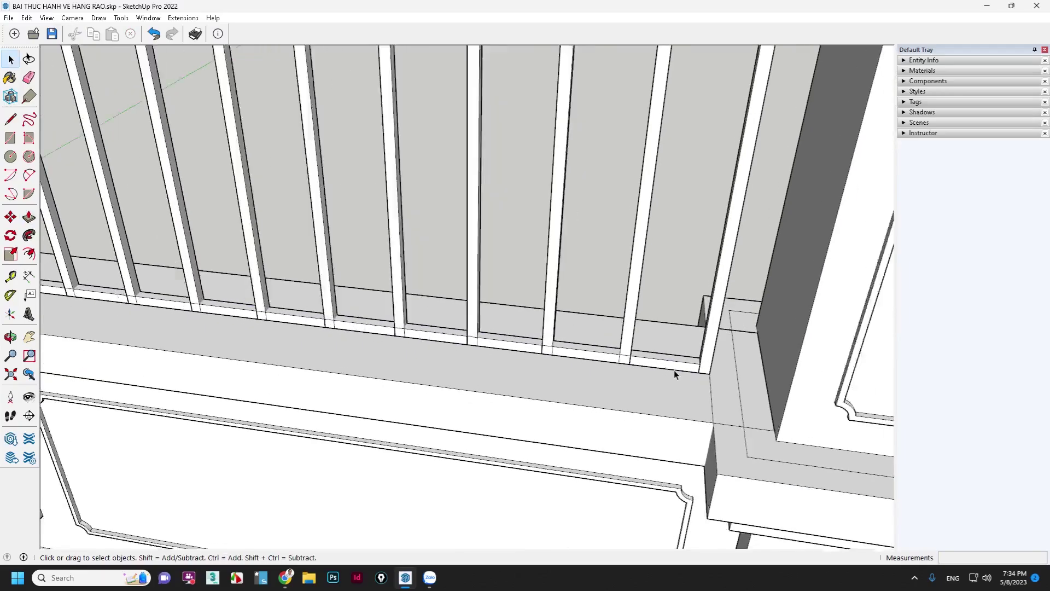
scroll(678, 369, "up", 1)
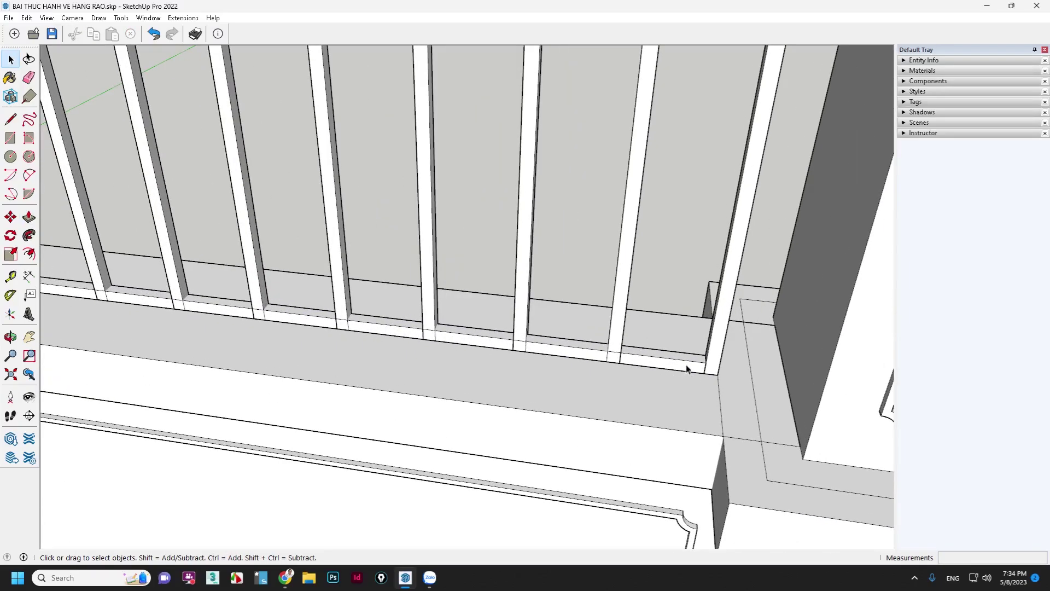
Step: Stretch the rail's right end edges across to meet the right pillar
double_click(686, 364)
left_click_drag(678, 328, 750, 401)
key("m")
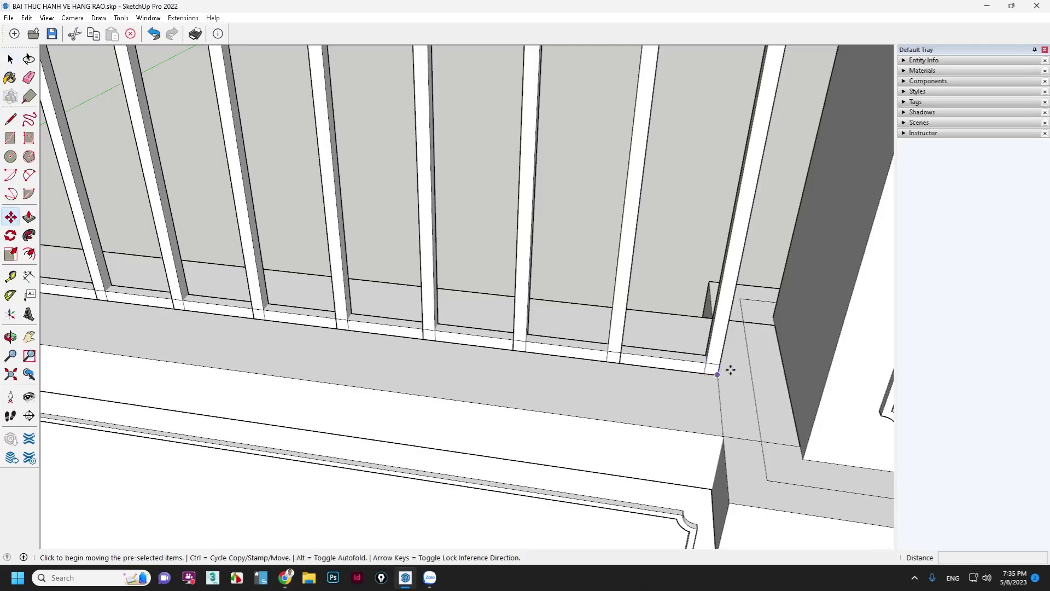
left_click(727, 368)
left_click(816, 351)
scroll(817, 350, "down", 5)
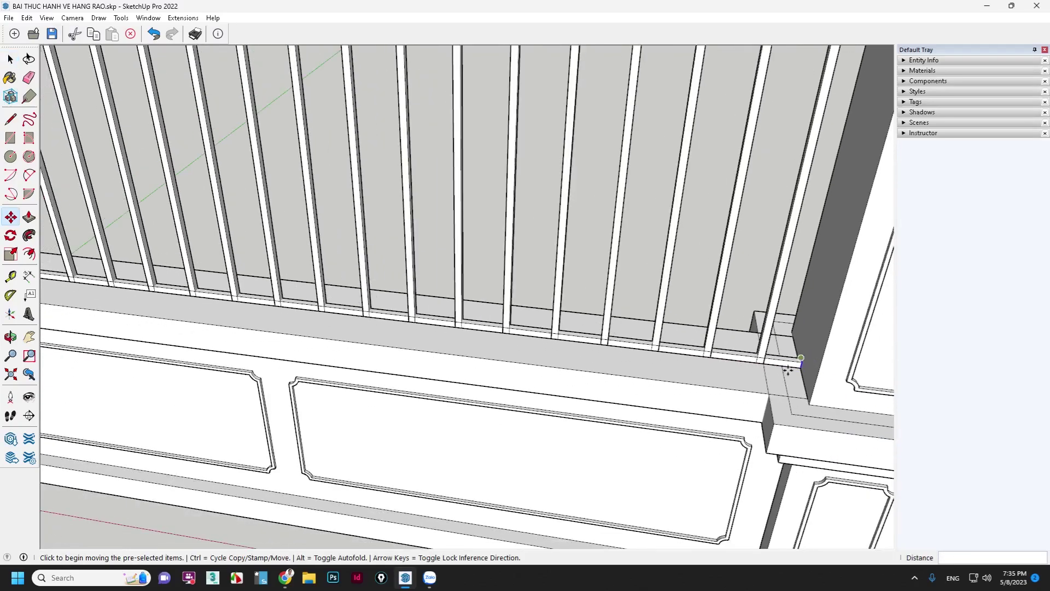
scroll(241, 312, "down", 2)
scroll(174, 300, "up", 3)
scroll(174, 299, "up", 3)
key("space")
scroll(296, 289, "up", 2)
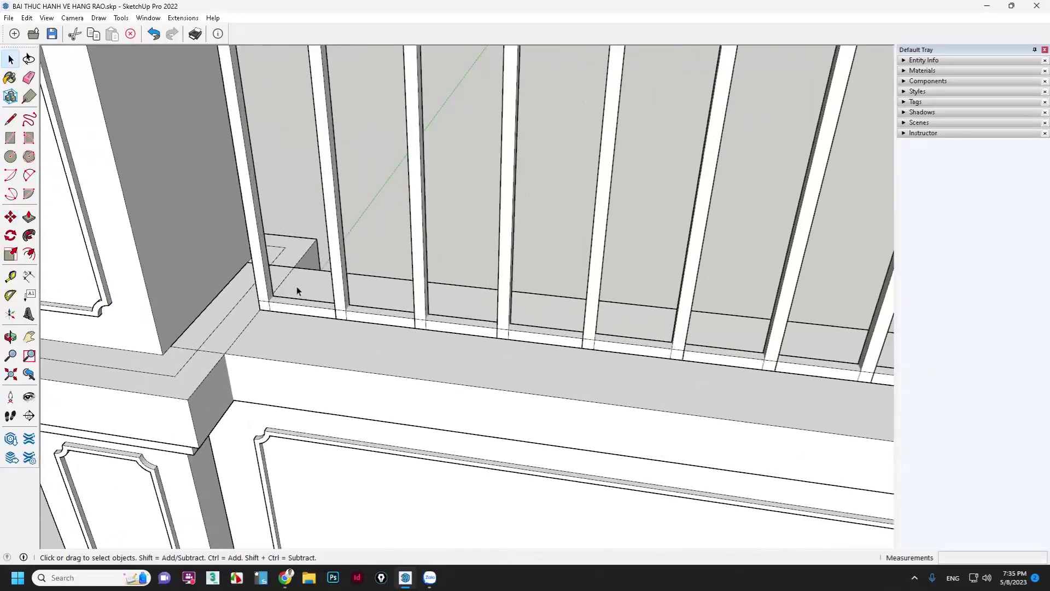
Step: Stretch the rail's left end edges to the left pillar, then select the whole rail
left_click_drag(314, 339, 314, 340)
key("m")
left_click(262, 310)
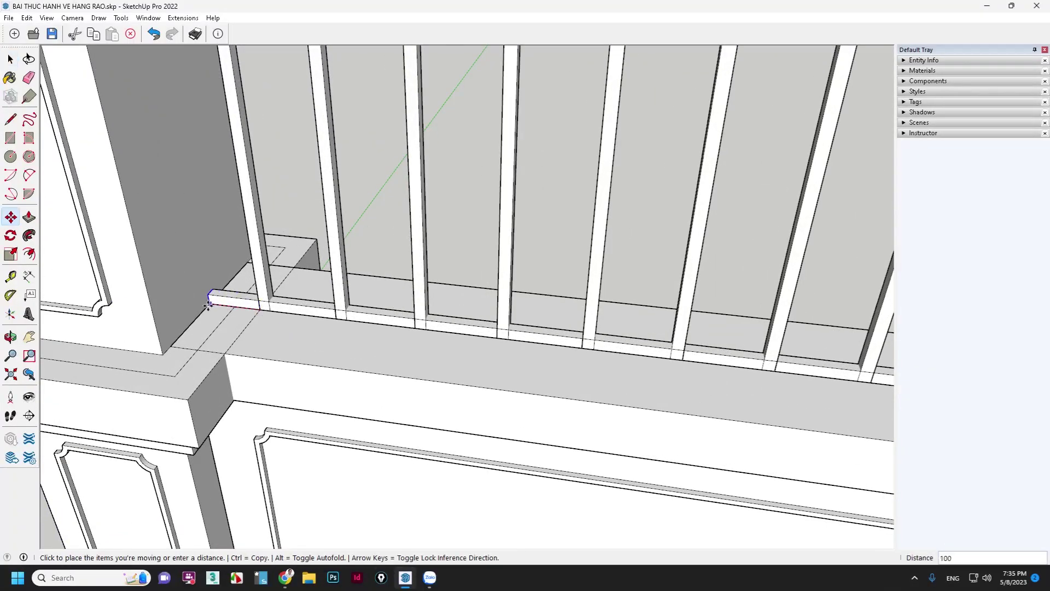
left_click(210, 298)
key("space")
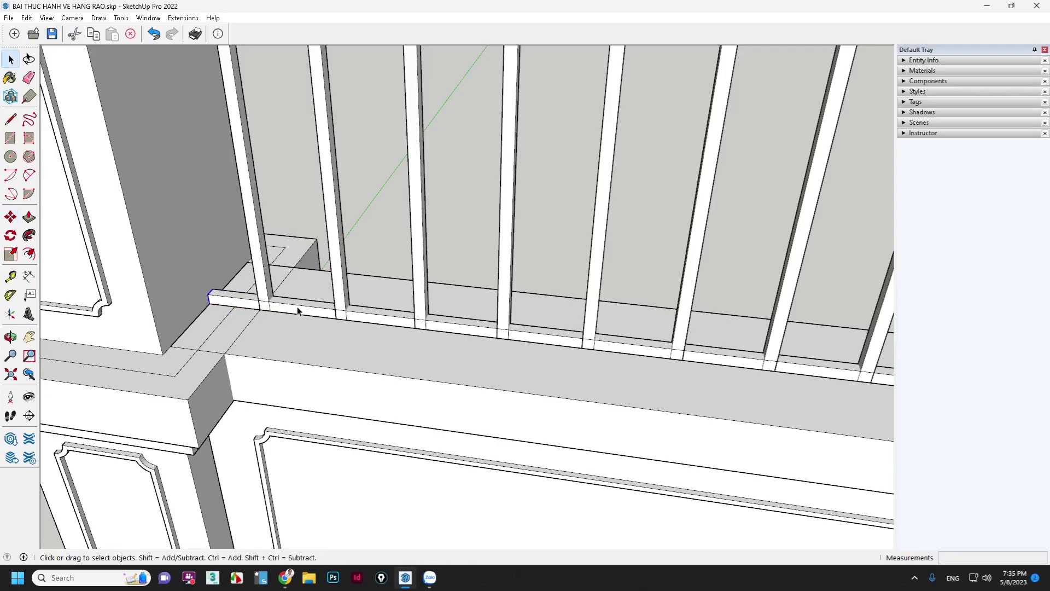
left_click(298, 311)
Step: Make the rail a component named THANH NGANG, replacing the existing definition
right_click(297, 310)
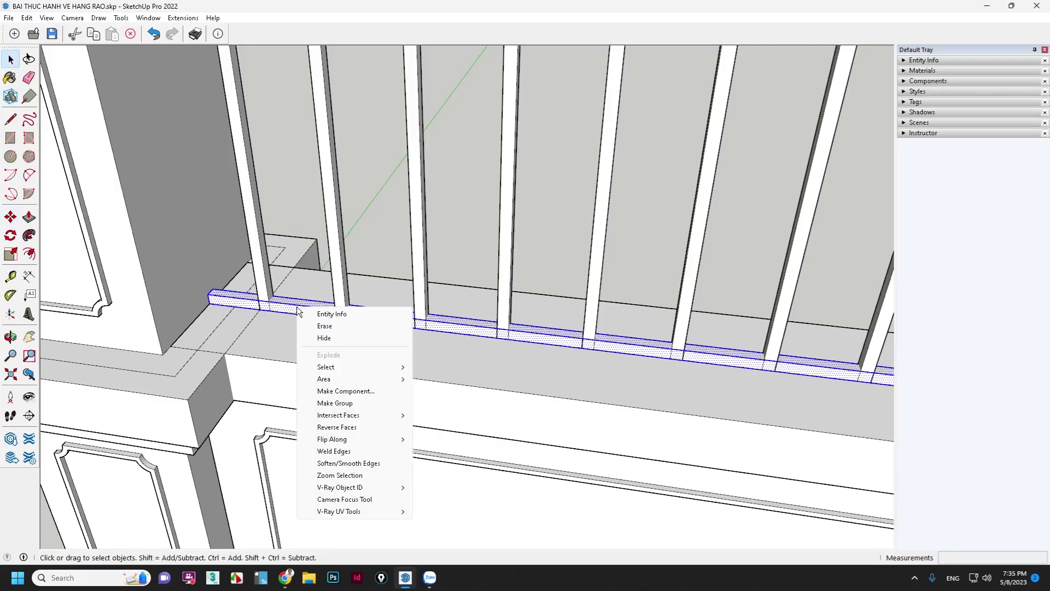
left_click(361, 398)
type("THANH NGANG")
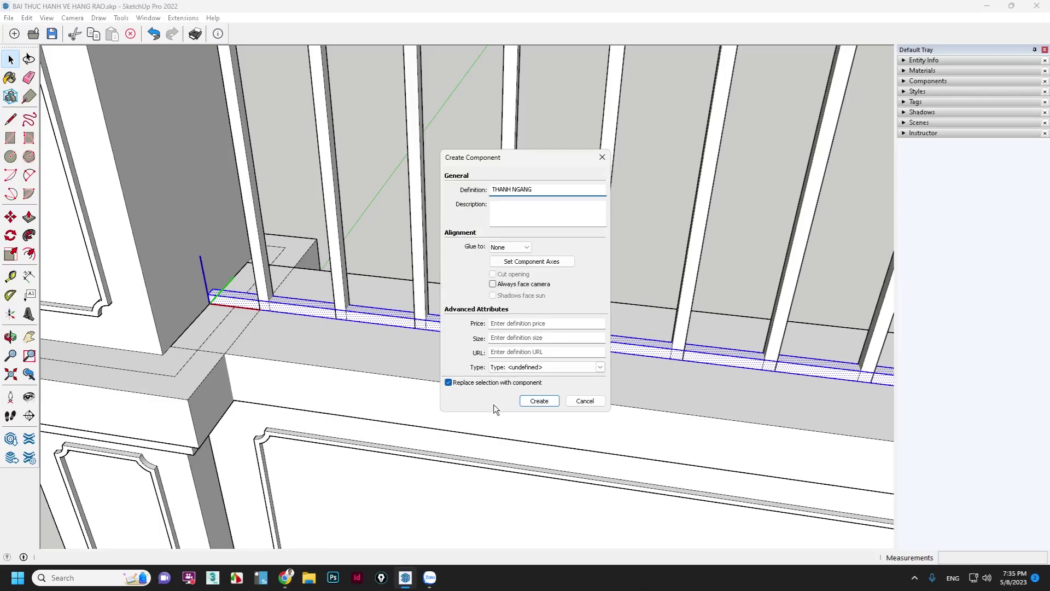
left_click(543, 401)
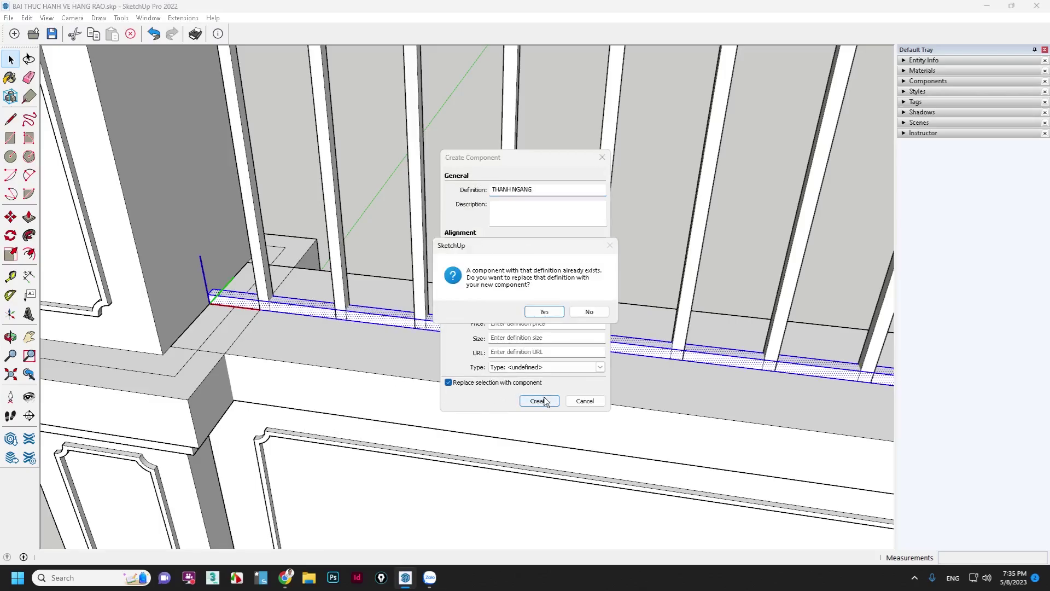
left_click(540, 312)
Step: Lift the THANH NGANG rail up 150
key("m")
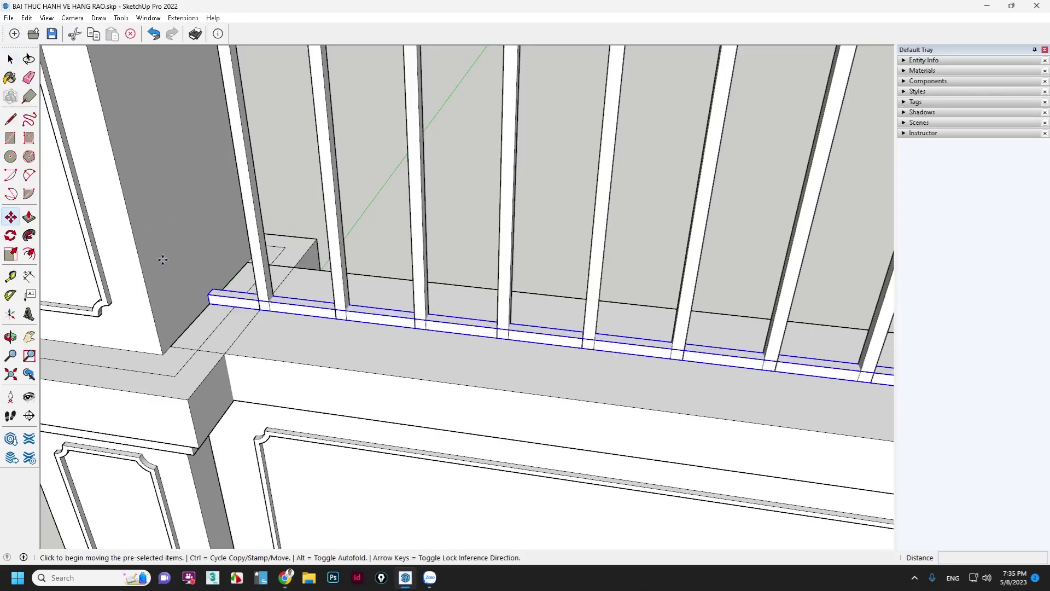
left_click(161, 257)
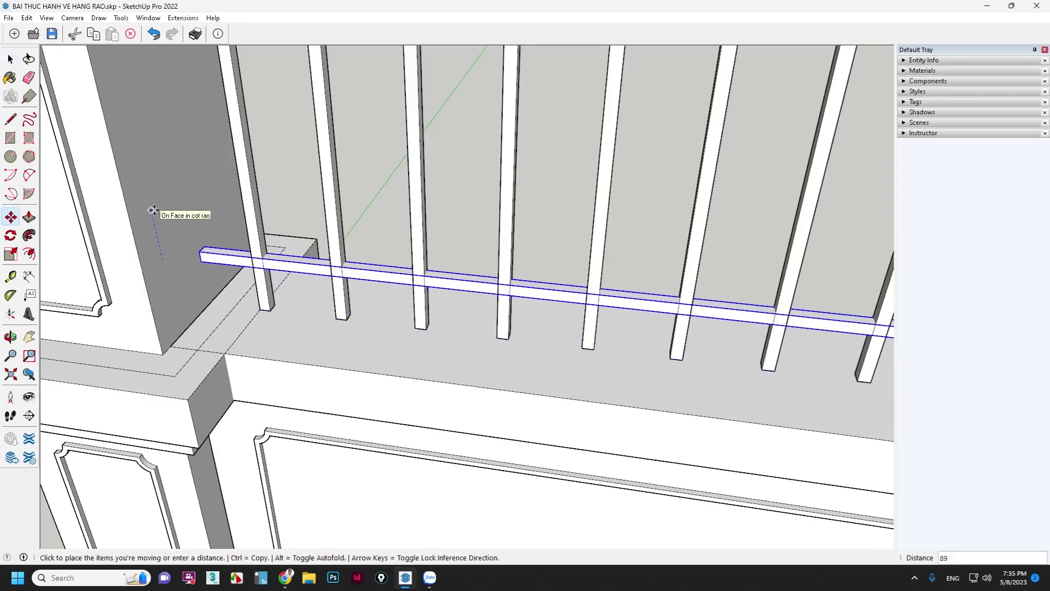
key("Return")
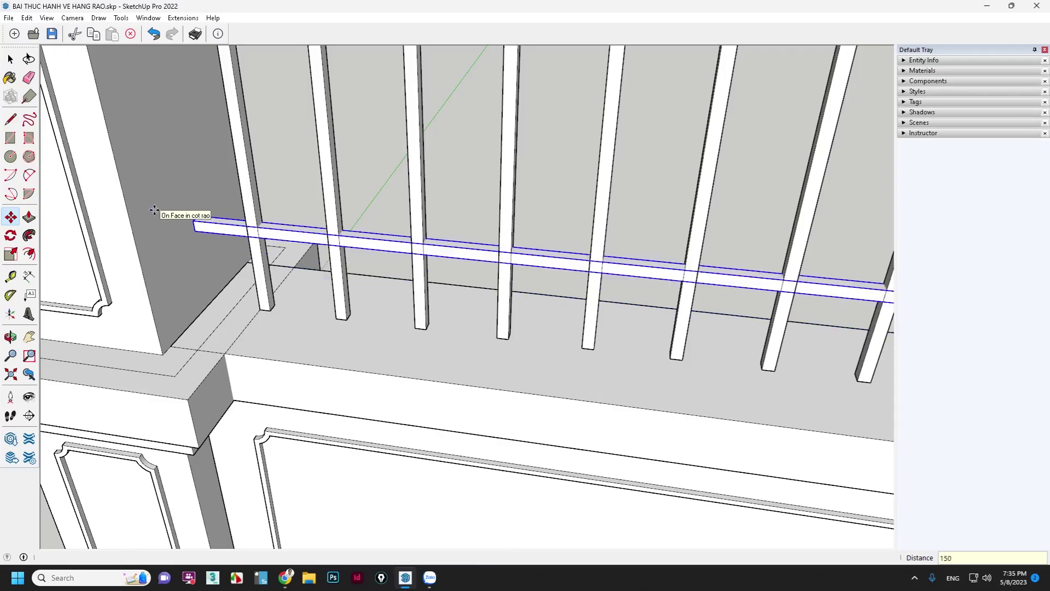
key("space")
scroll(352, 334, "down", 5)
scroll(282, 294, "up", 2)
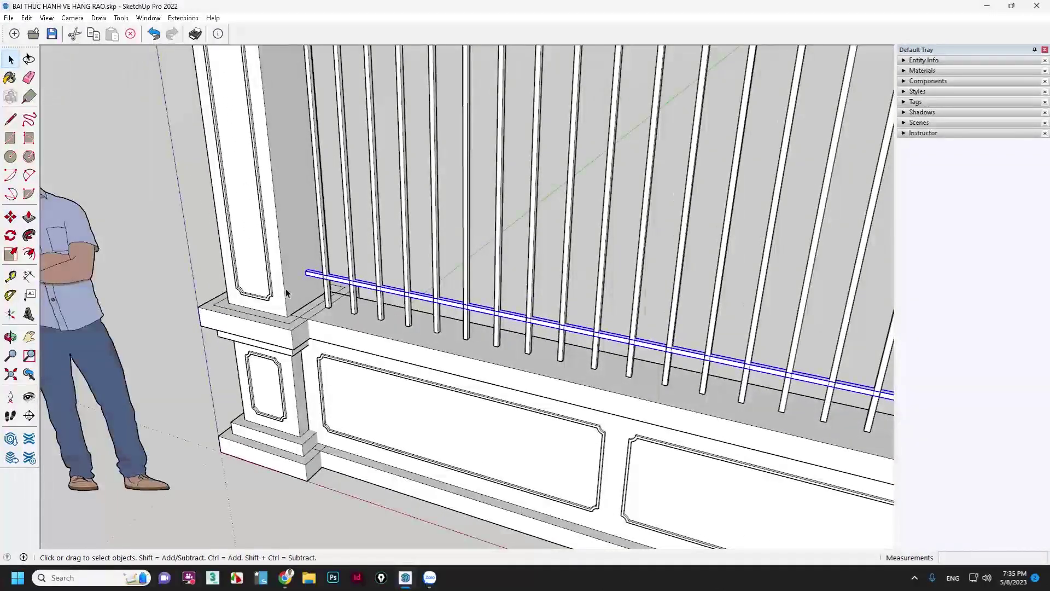
Step: Copy the rail 1200 higher as a top rail and orbit to view the bay
key("m")
key("ctrl")
left_click(292, 249)
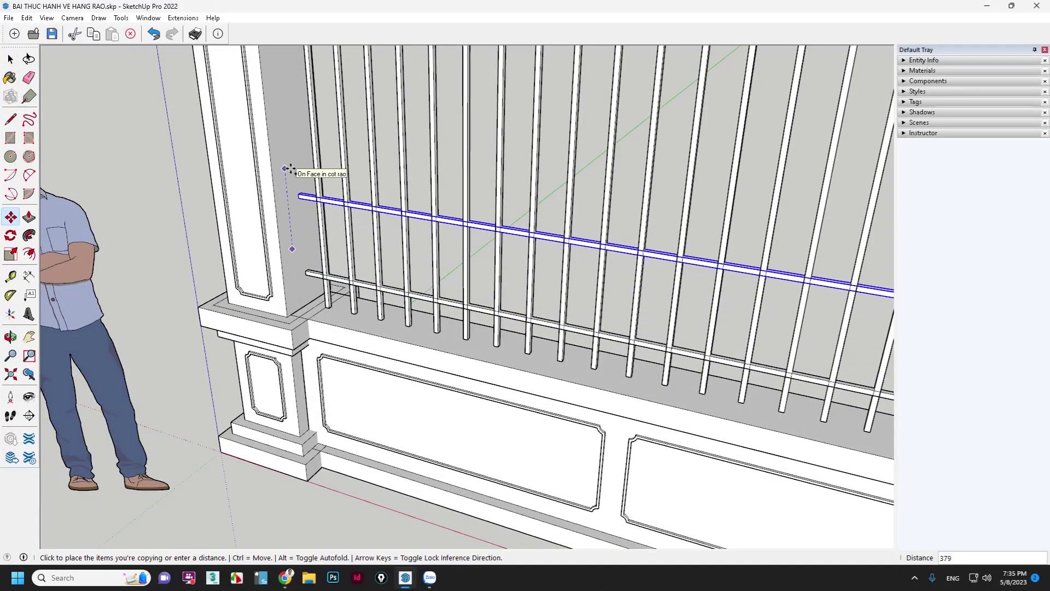
key("Return")
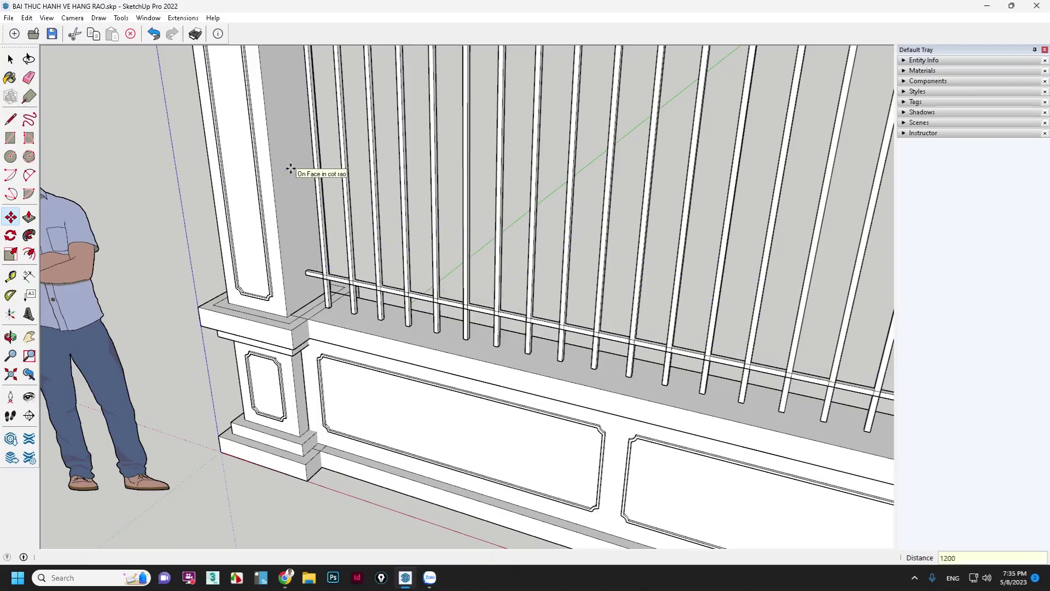
key("space")
scroll(290, 170, "down", 5)
scroll(370, 194, "up", 1)
scroll(347, 205, "up", 2)
middle_click_drag(346, 205, 413, 155)
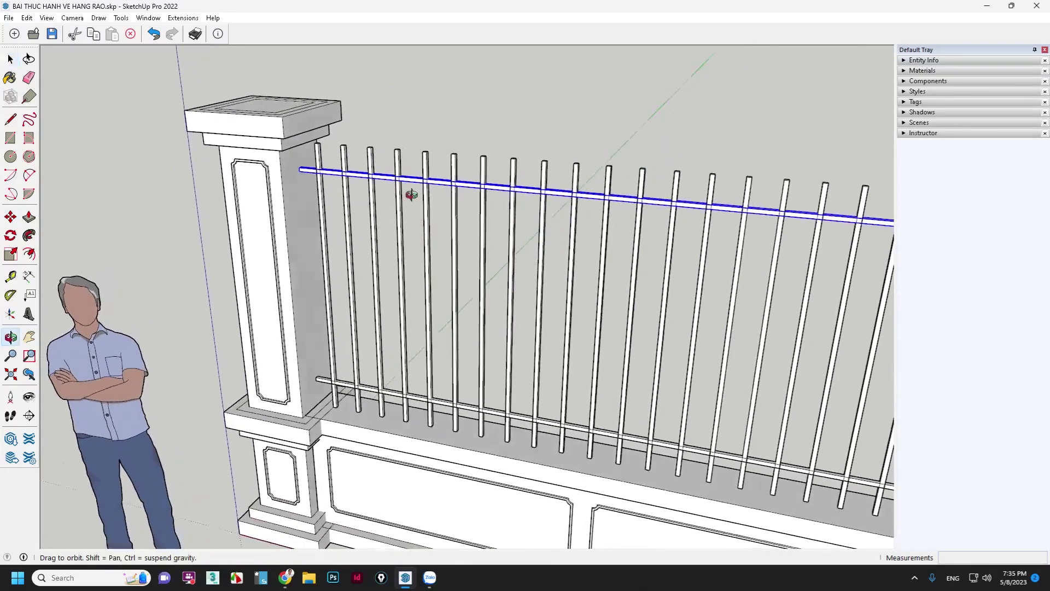
scroll(413, 155, "down", 5)
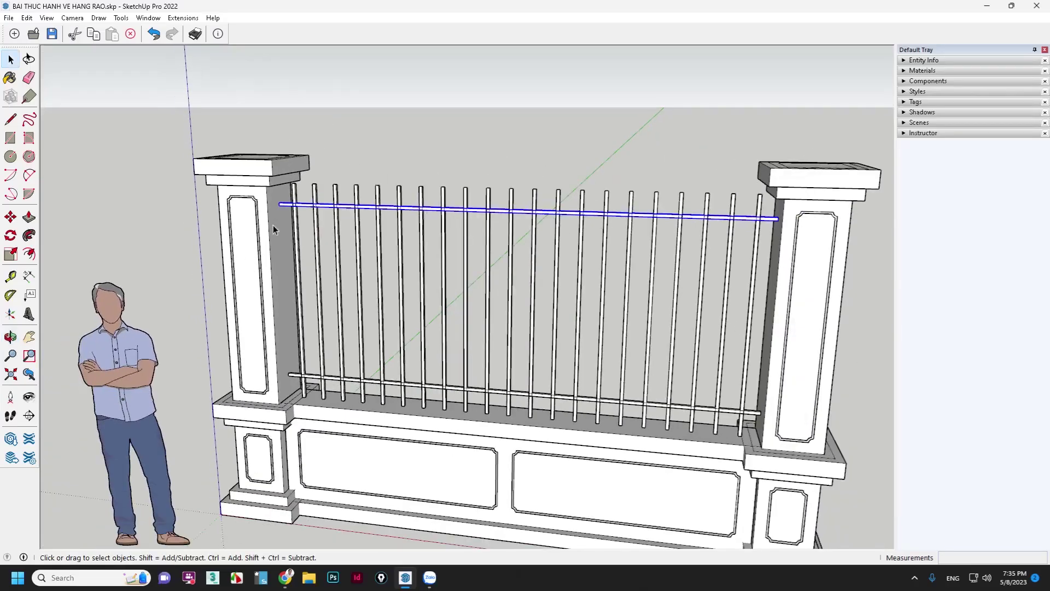
middle_click_drag(431, 270, 415, 303)
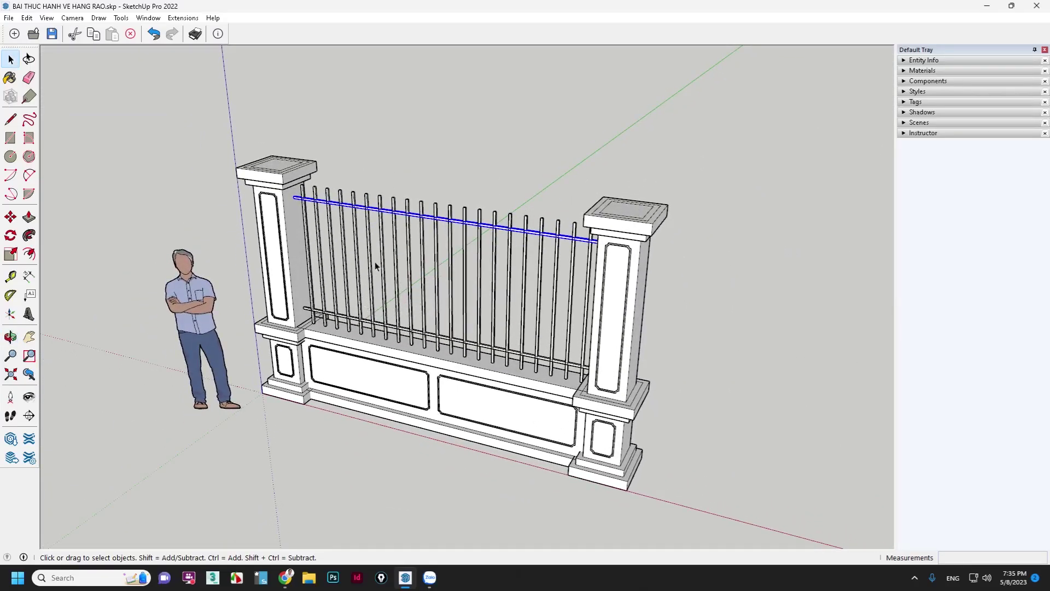
Step: Inside the middle baluster, copy its top front edge 20 down
scroll(299, 196, "up", 3)
scroll(299, 192, "up", 3)
scroll(304, 191, "up", 3)
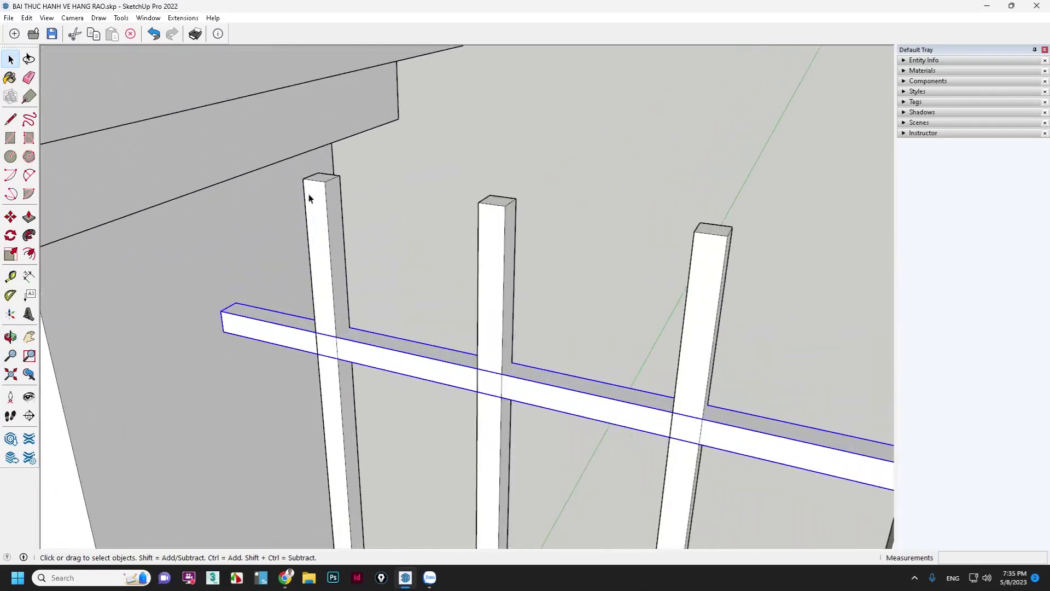
middle_click_drag(309, 194, 474, 244)
left_click(520, 227)
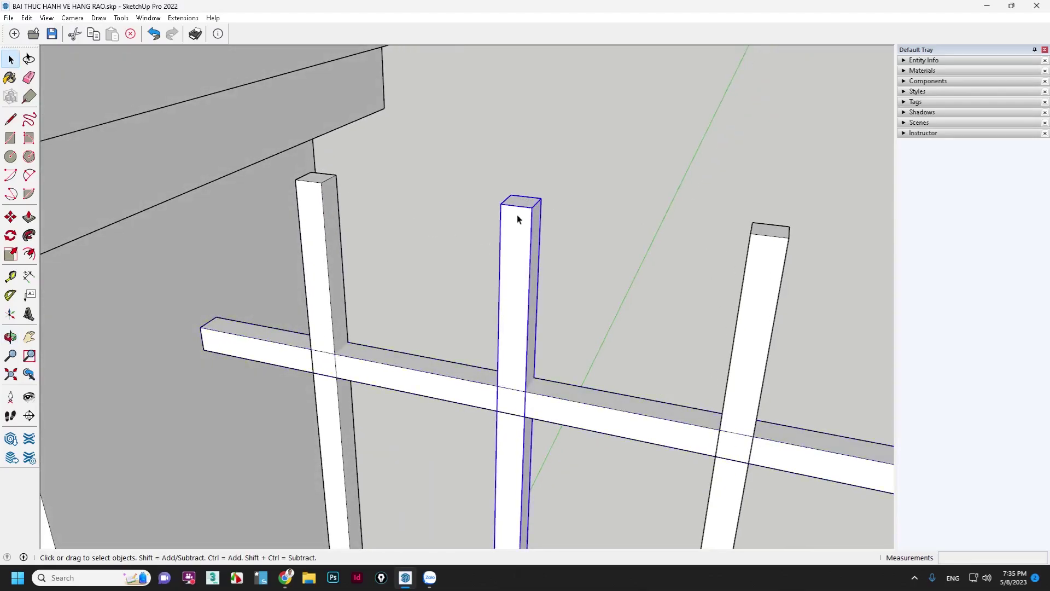
double_click(517, 213)
scroll(517, 215, "up", 2)
scroll(517, 208, "up", 2)
left_click(516, 201)
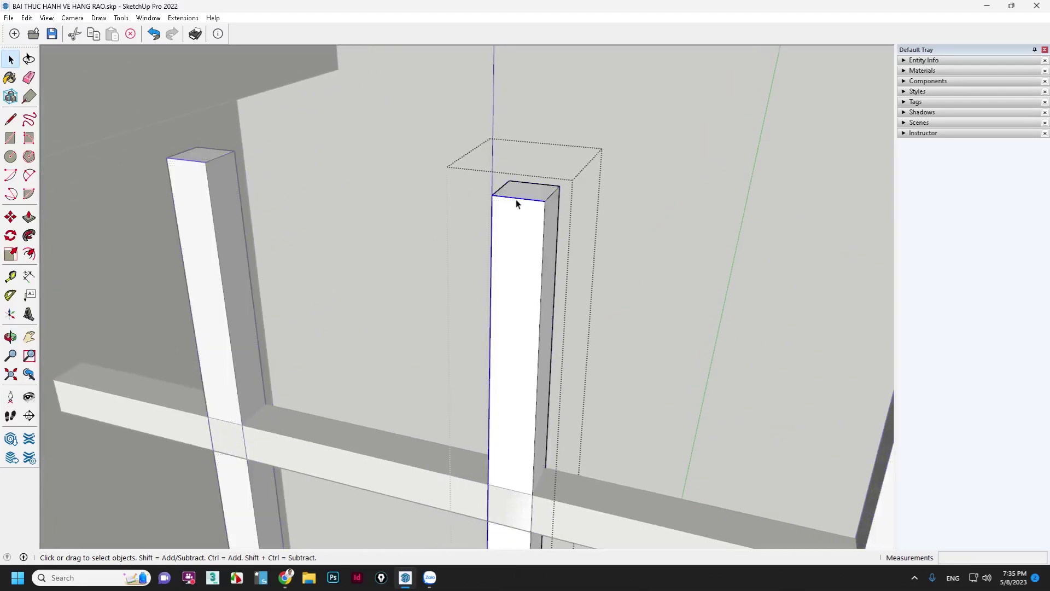
key("m")
key("ctrl")
left_click(518, 206)
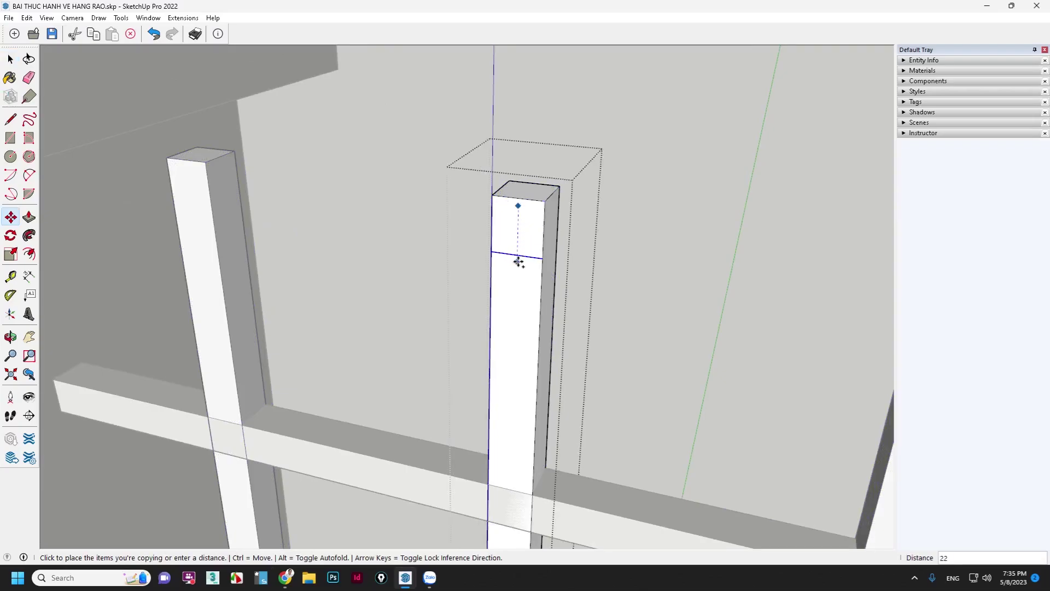
key("Return")
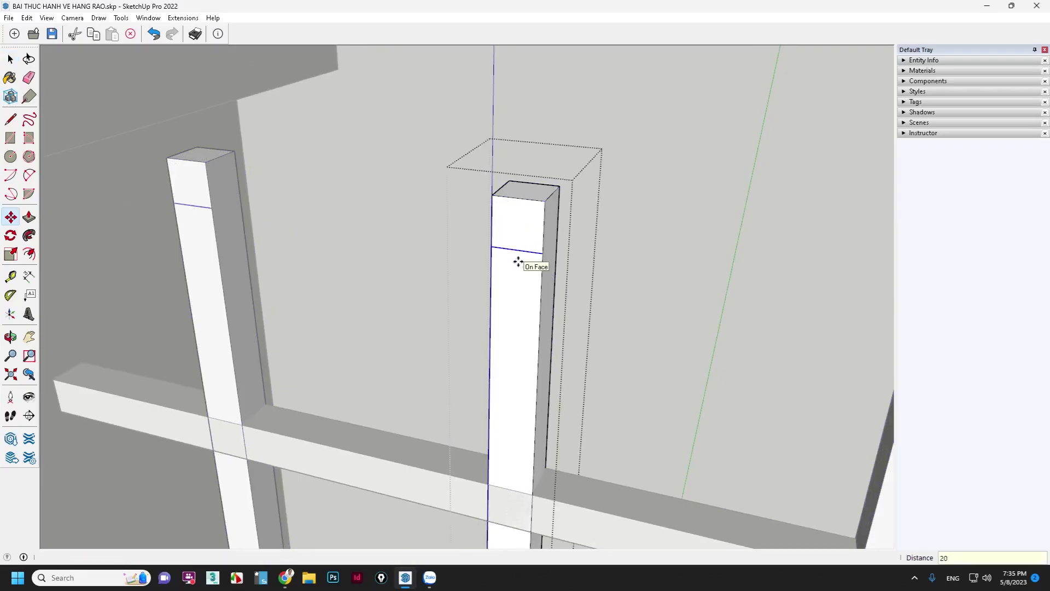
Step: Draw two diagonals on the picket top meeting at a central point
key("l")
left_click(492, 245)
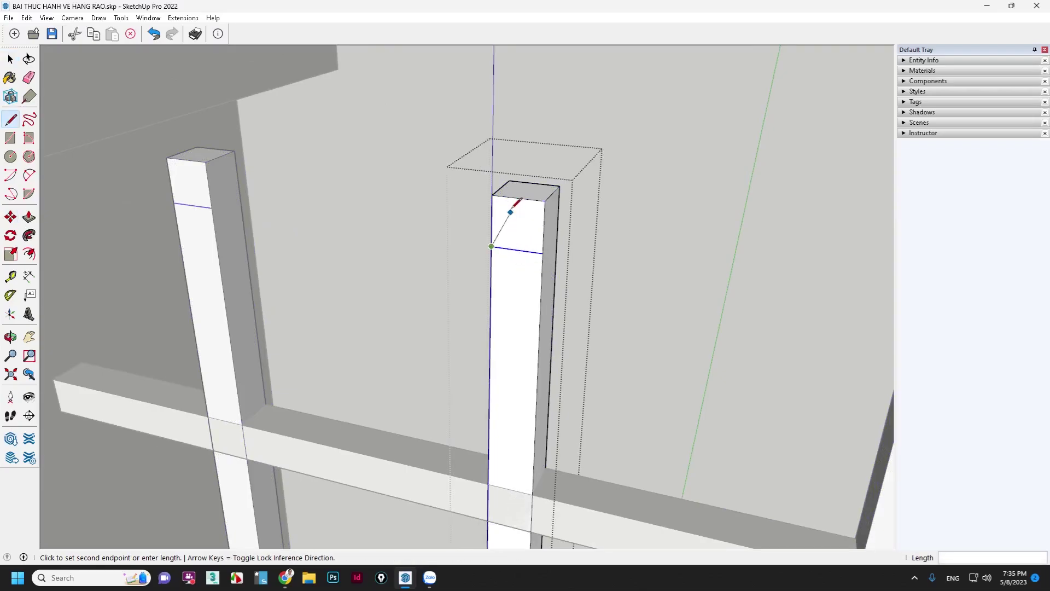
left_click(518, 198)
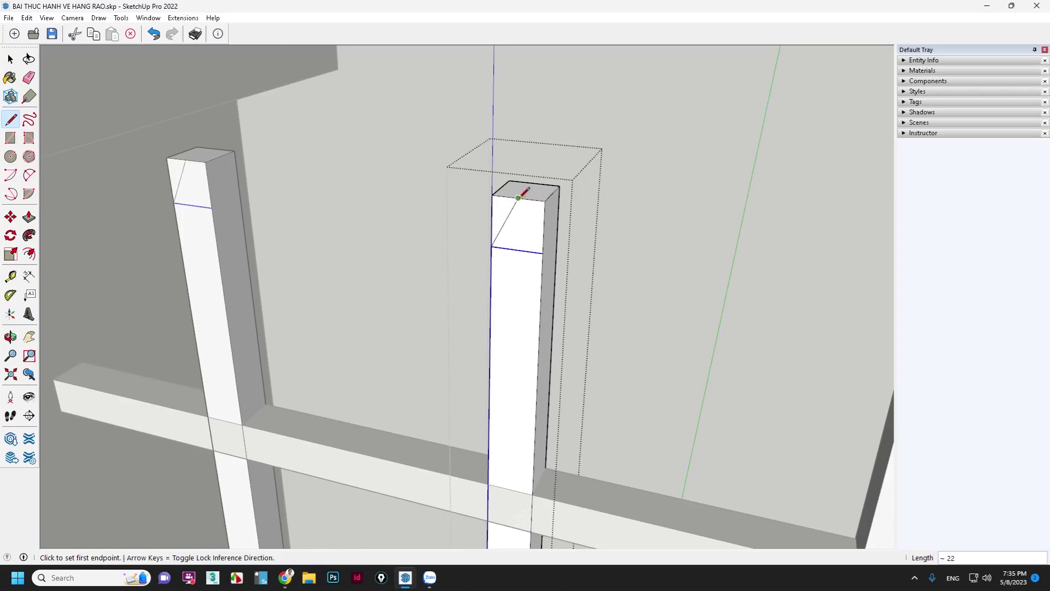
left_click(518, 198)
left_click(542, 252)
key("space")
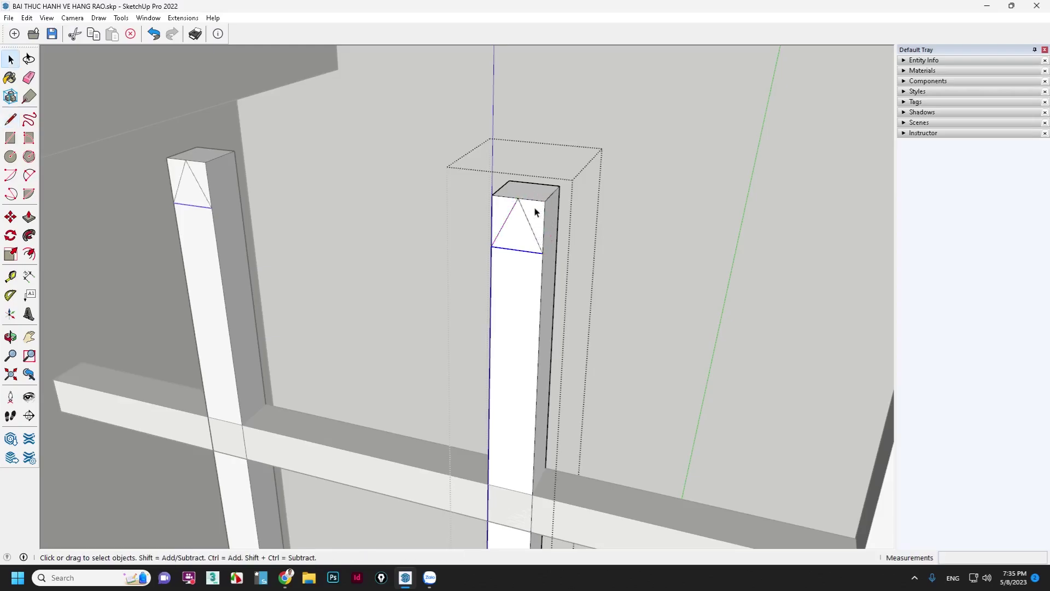
Step: Push/Pull the corner triangles through the picket to form a pointed tip
key("p")
left_click(534, 209)
left_click(539, 195)
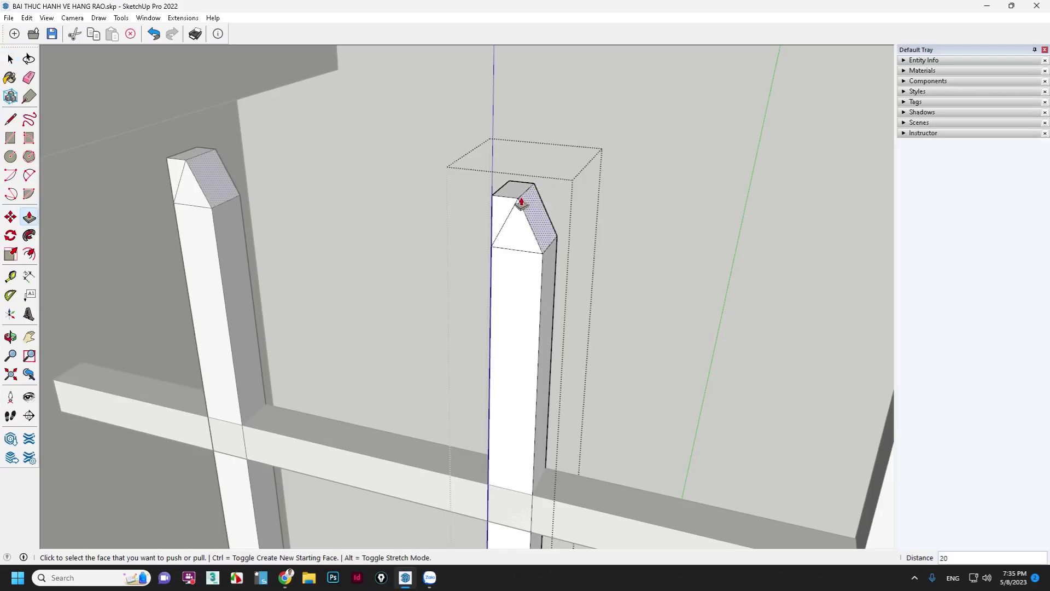
left_click(514, 224)
left_click(515, 194)
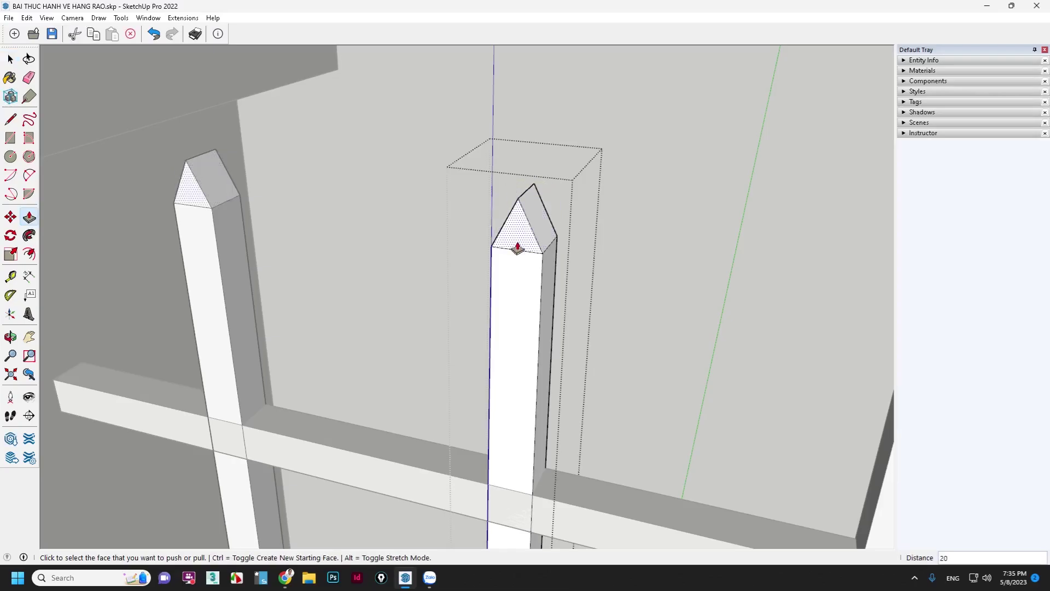
key("space")
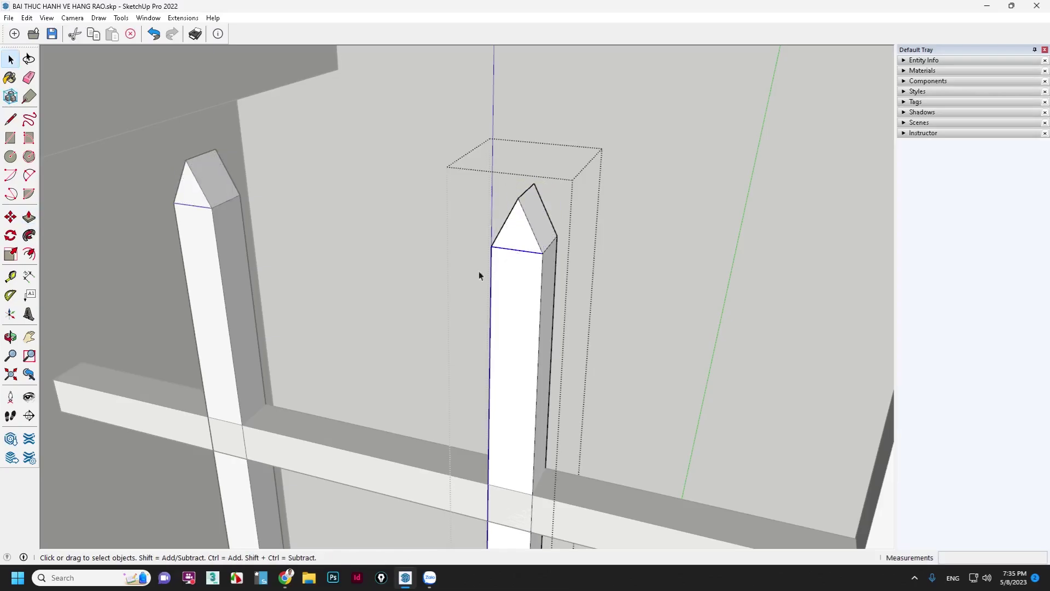
Step: Zoom out to check the pointed pickets, then orbit down onto the pillar cap
scroll(340, 258, "down", 3)
scroll(473, 286, "down", 2)
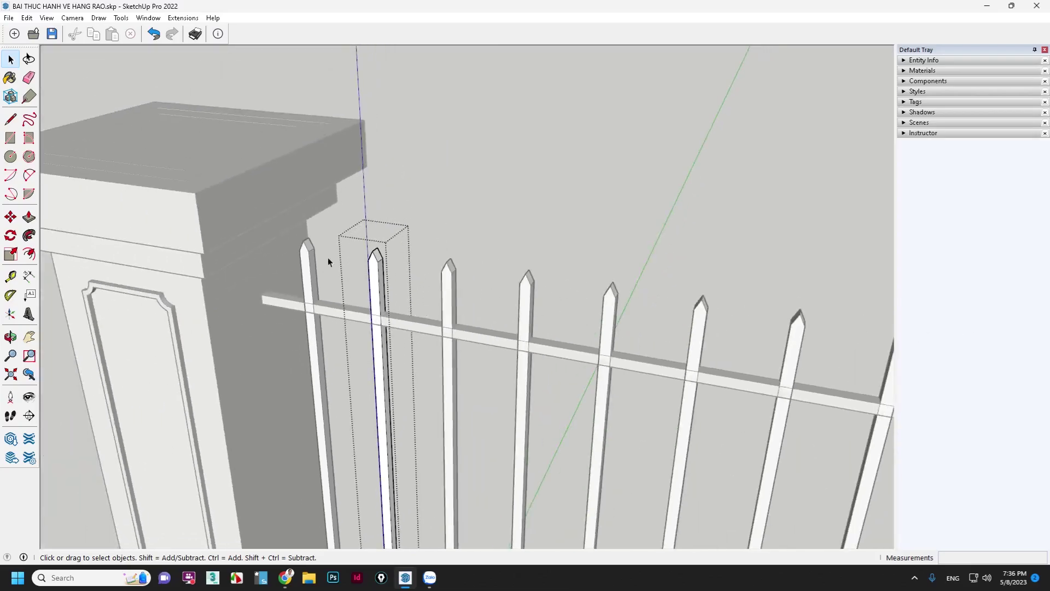
scroll(452, 209, "down", 3)
scroll(431, 216, "down", 3)
scroll(518, 271, "down", 2)
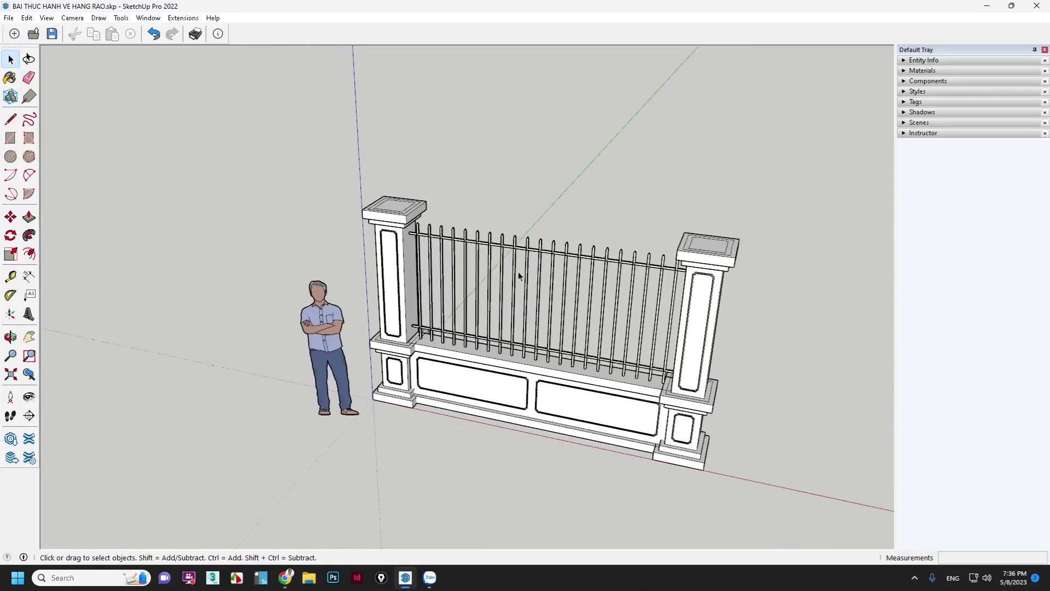
scroll(612, 276, "up", 1)
middle_click_drag(483, 306, 486, 317)
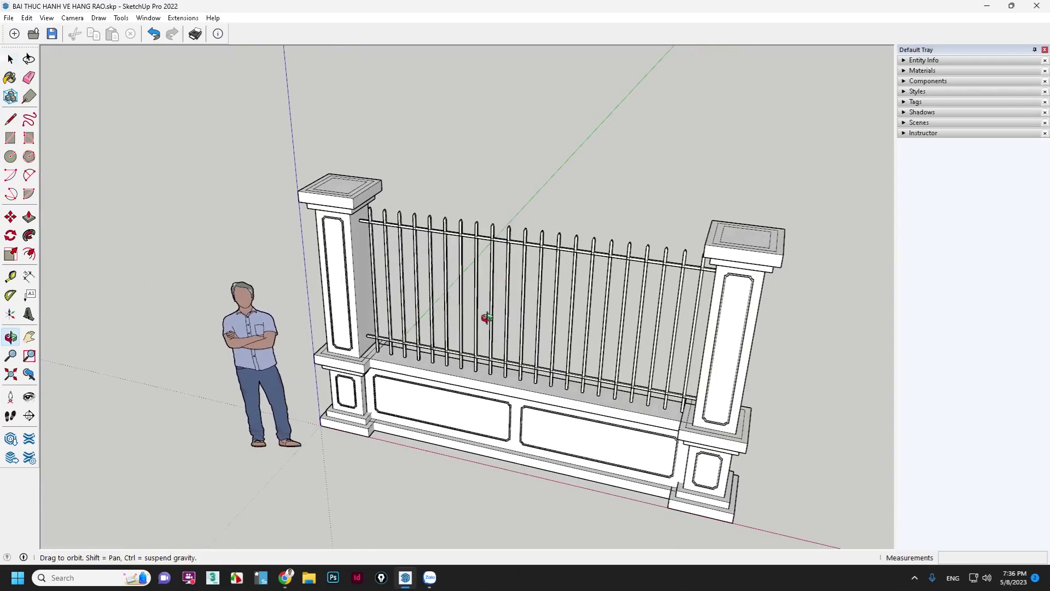
scroll(337, 186, "up", 2)
scroll(336, 149, "up", 2)
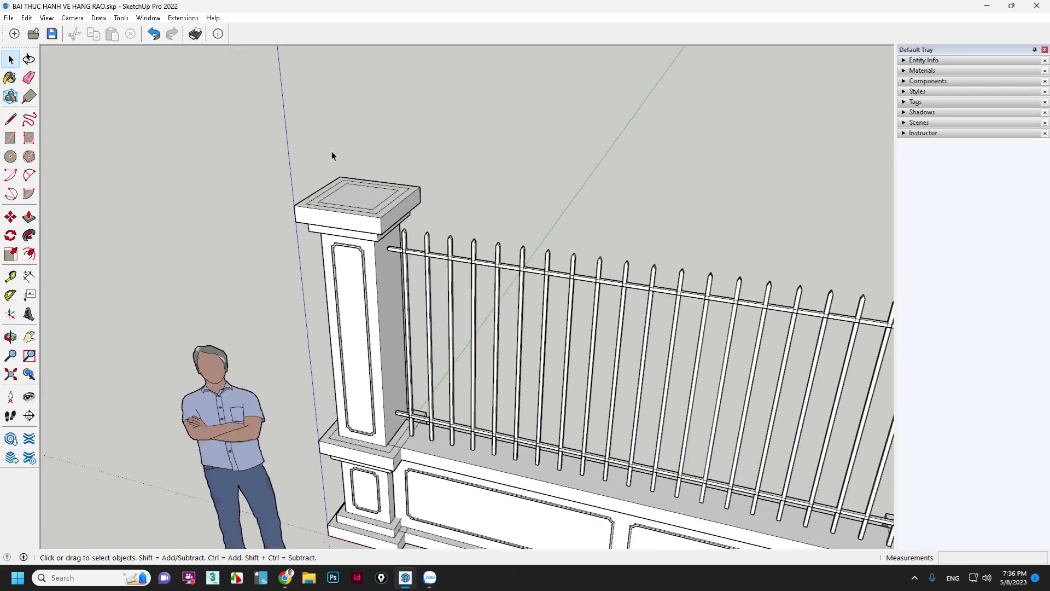
scroll(336, 149, "up", 2)
middle_click_drag(336, 149, 347, 215)
scroll(369, 155, "up", 3)
scroll(383, 181, "up", 2)
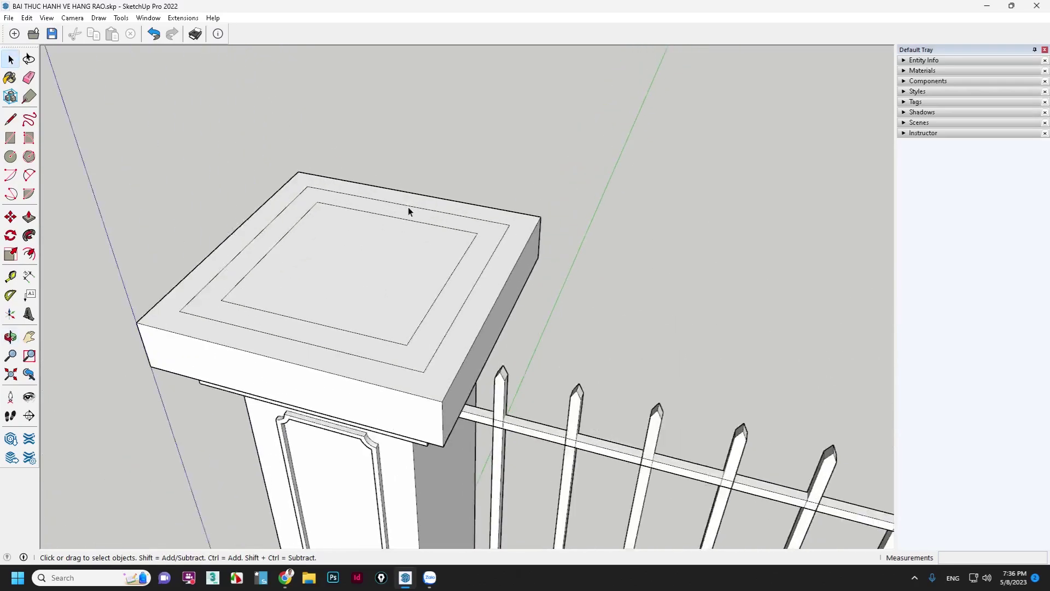
scroll(421, 235, "up", 2)
Step: Draw a diagonal across the pillar cap's inner square
key("l")
left_click(485, 237)
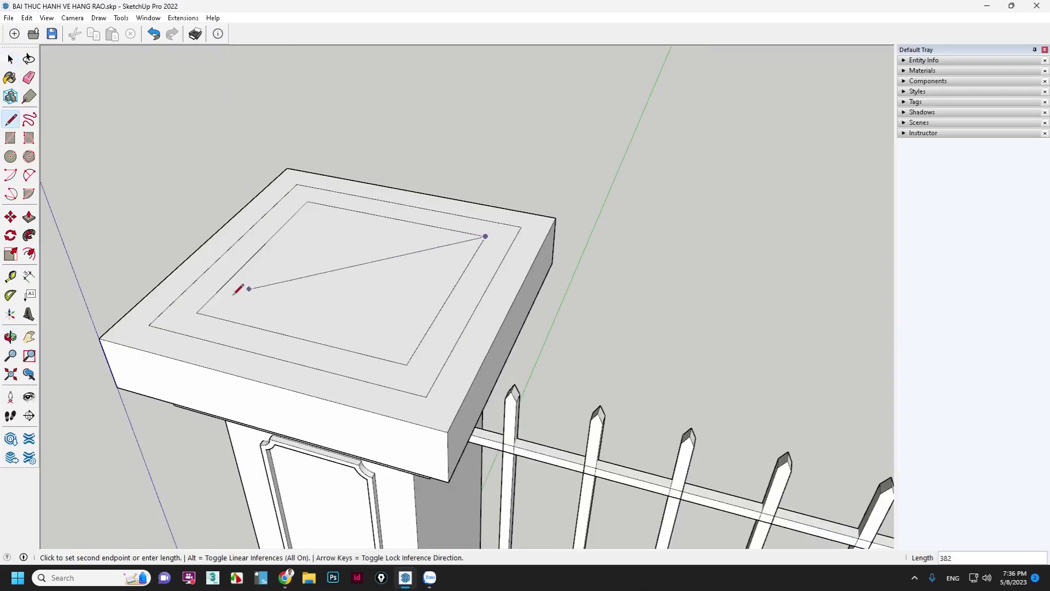
left_click(198, 311)
key("space")
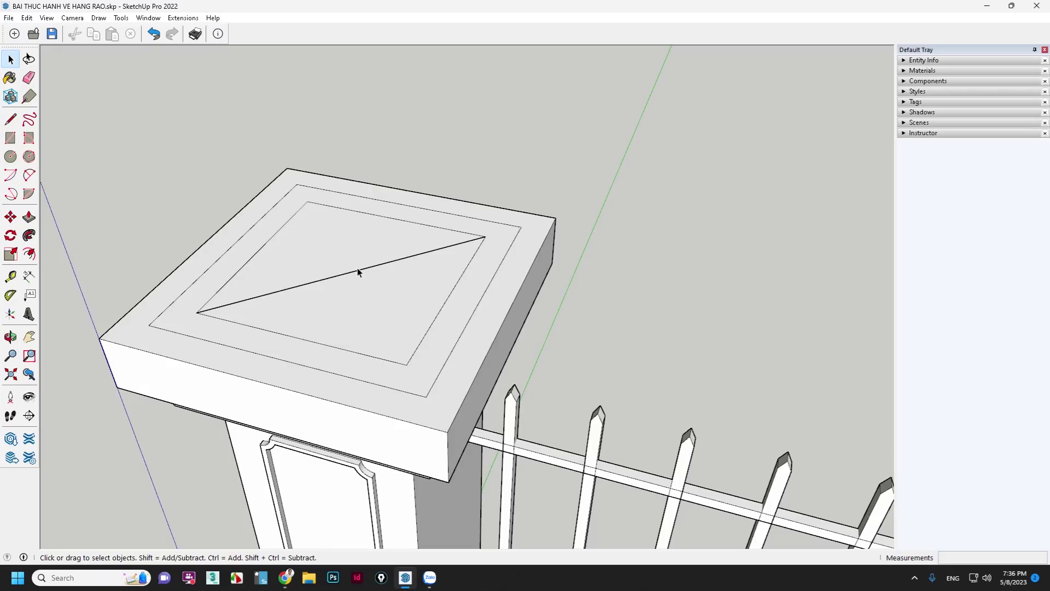
Step: Raise a 150-long vertical line from the diagonal's midpoint, then erase the diagonal
key("l")
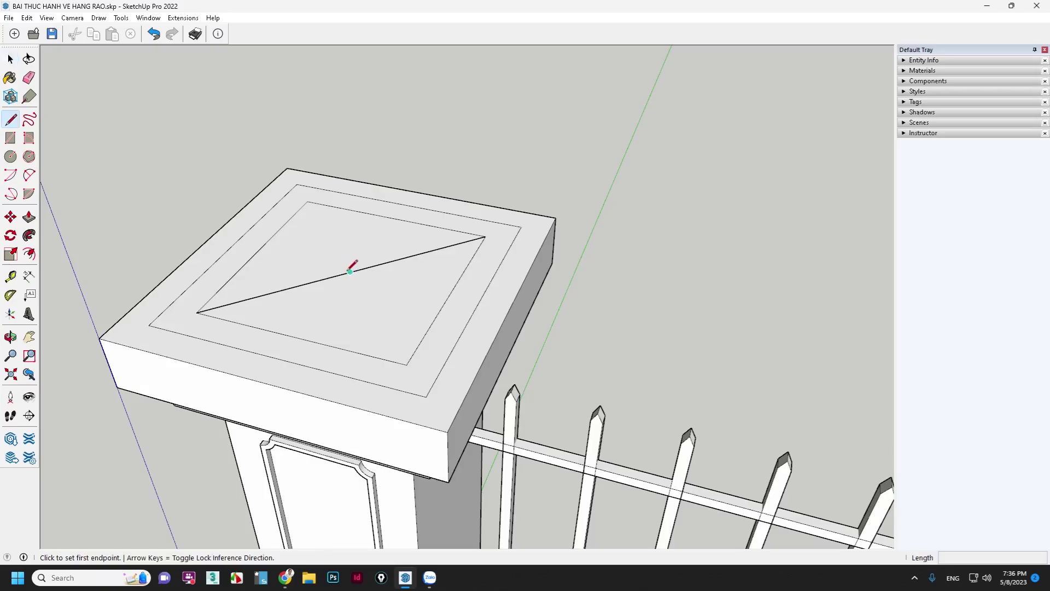
left_click(350, 271)
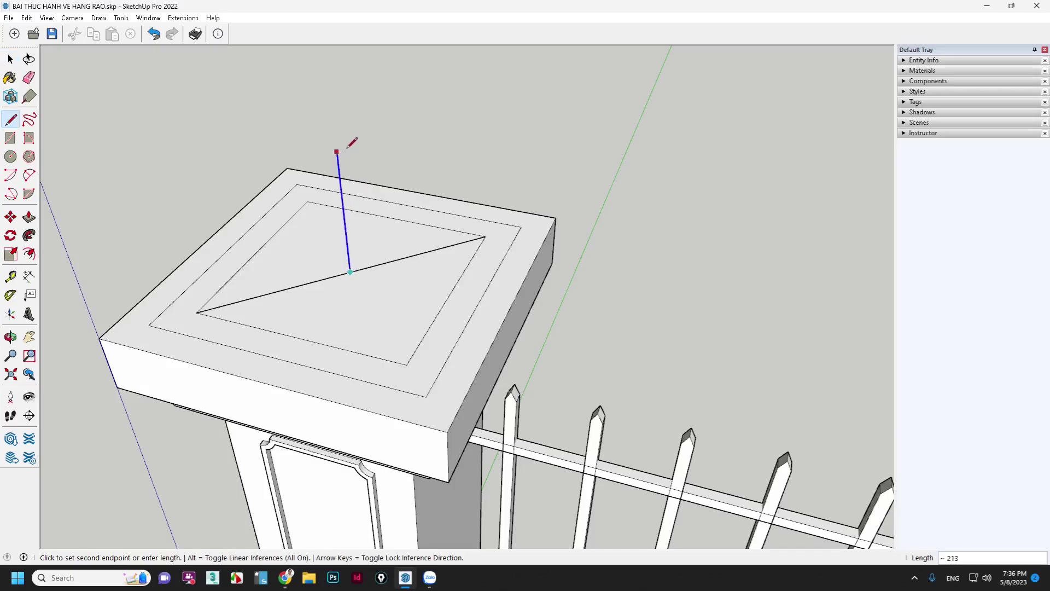
type("150")
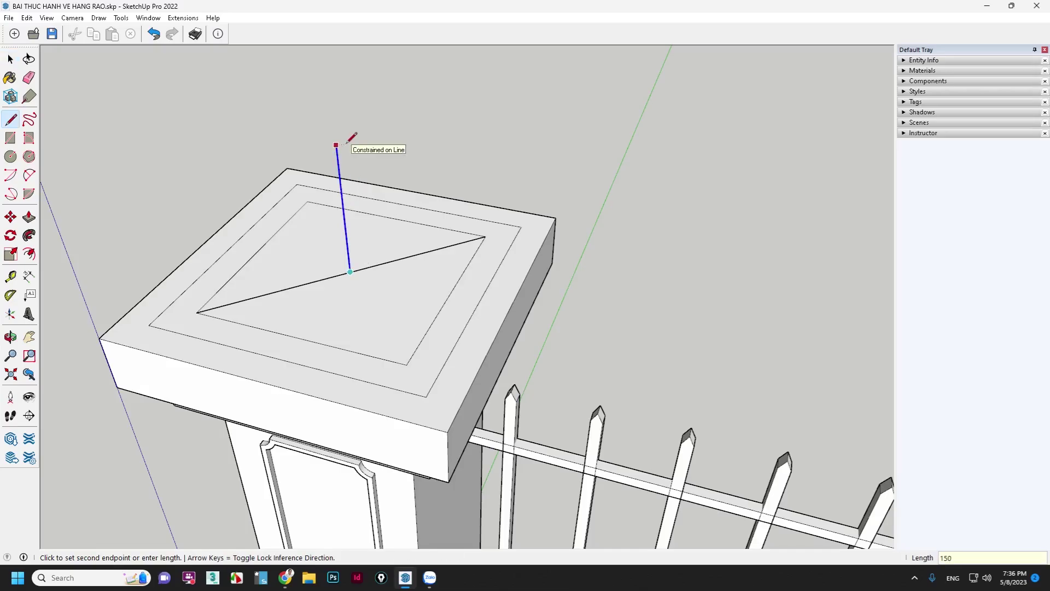
key("Return")
key("space")
triple_click(396, 258)
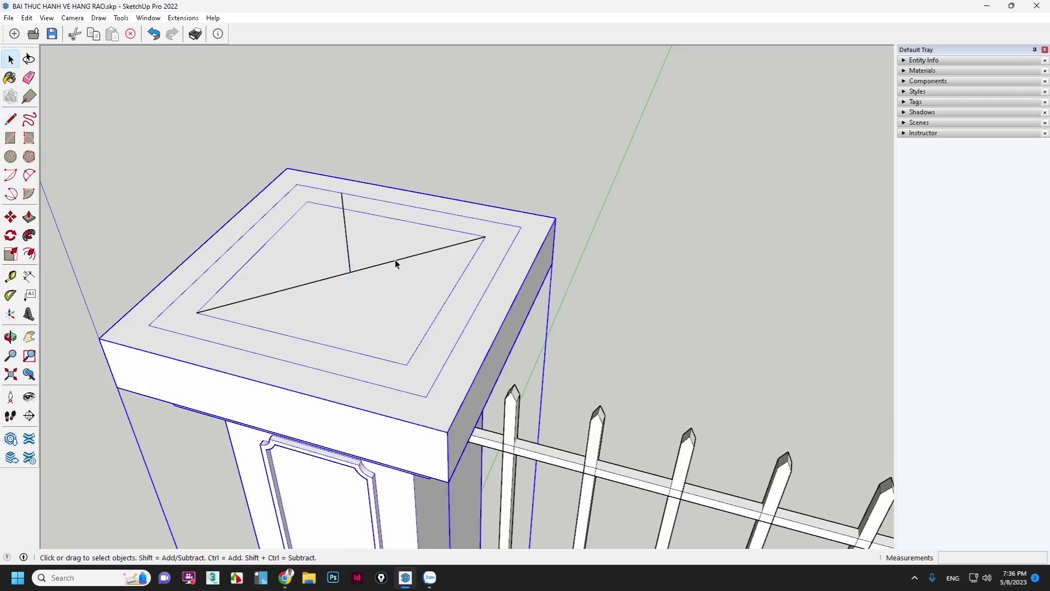
key("Delete")
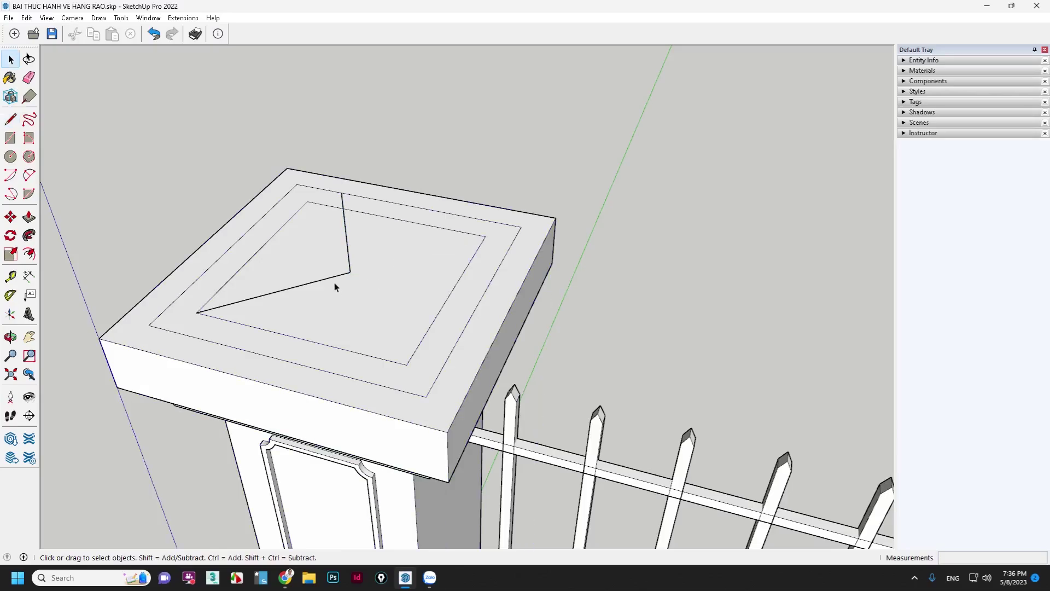
left_click(330, 277)
key("Delete")
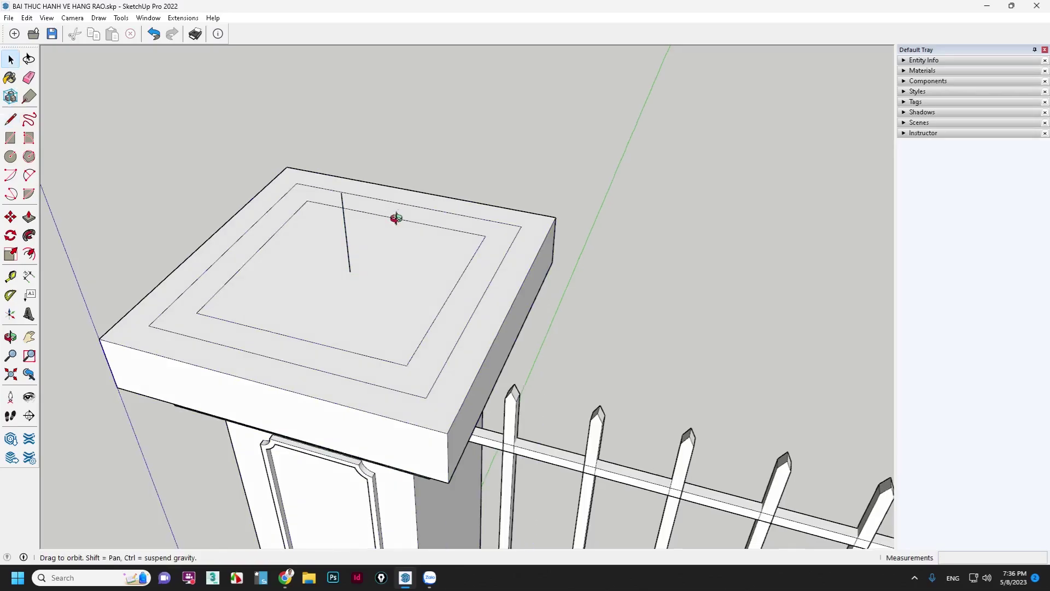
Step: Draw circles centred on the top end of the vertical line
middle_click_drag(394, 218, 363, 312)
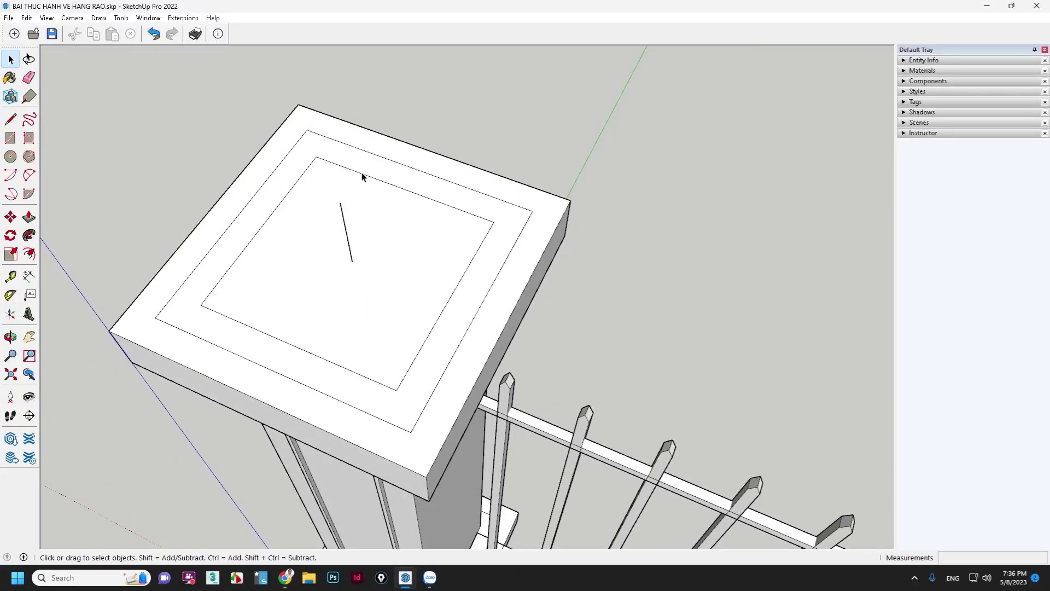
key("c")
left_click(340, 203)
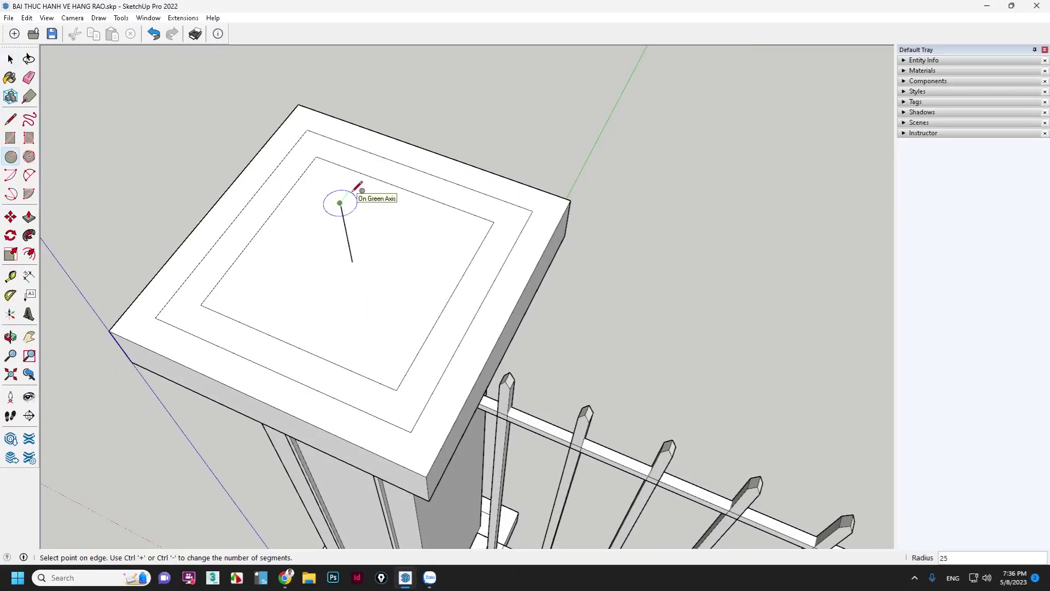
left_click(356, 190)
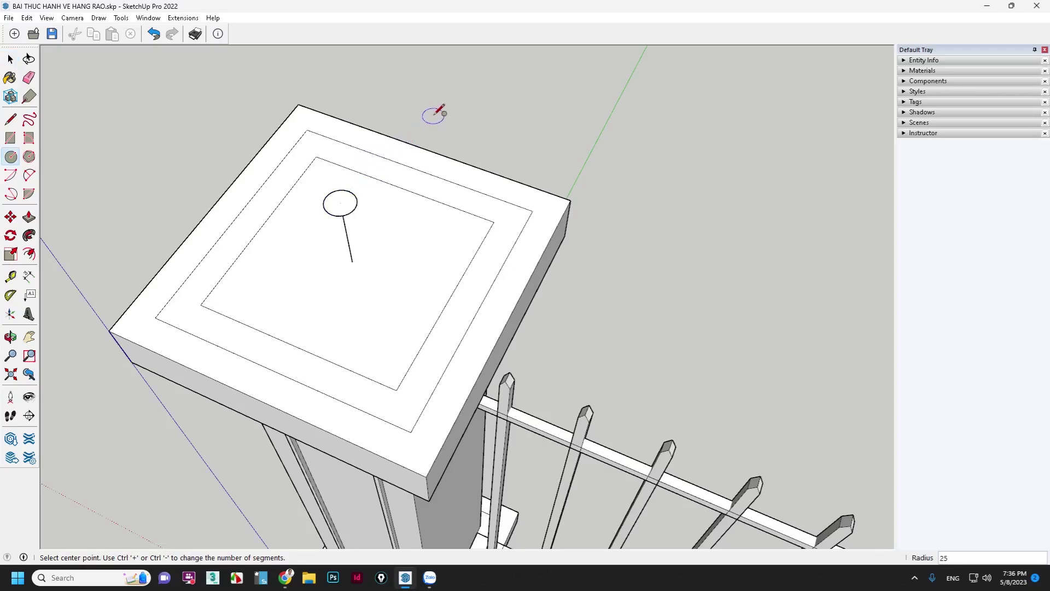
left_click(339, 203)
type("15")
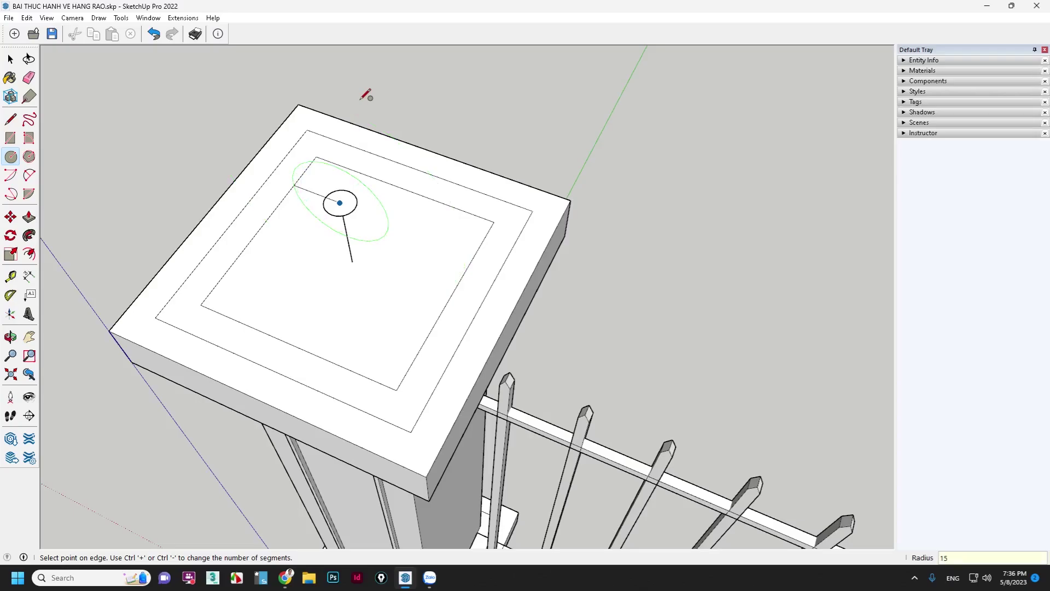
left_click(365, 95)
mouse_move(363, 105)
middle_mouse_down()
mouse_move(375, 164)
mouse_move(492, 28)
middle_mouse_up()
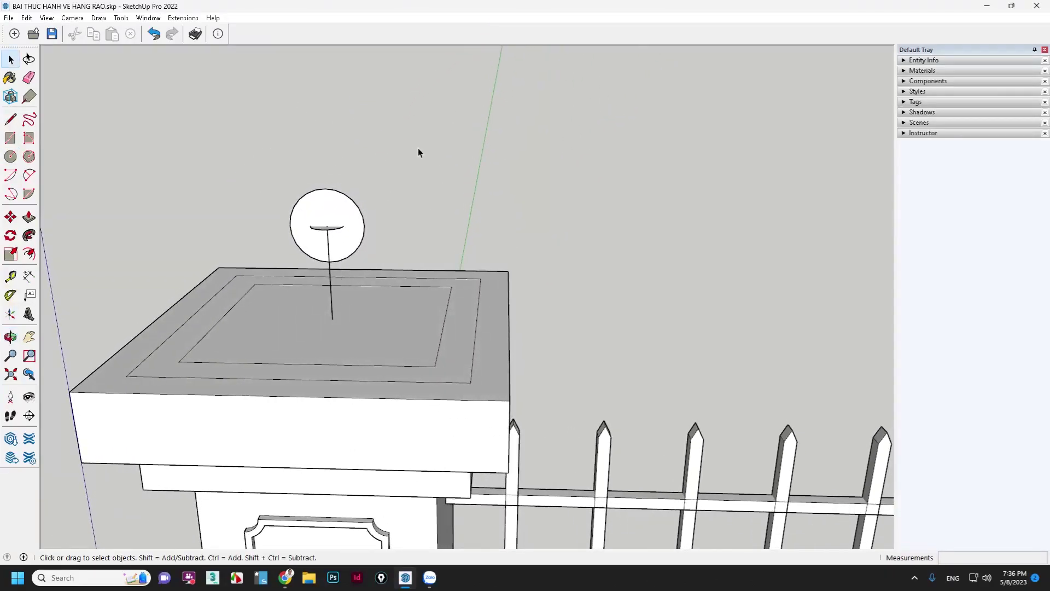
middle_click_drag(422, 146, 336, 275)
Step: Replace the oversized circle with a 150-radius circle at the line's end
key("t")
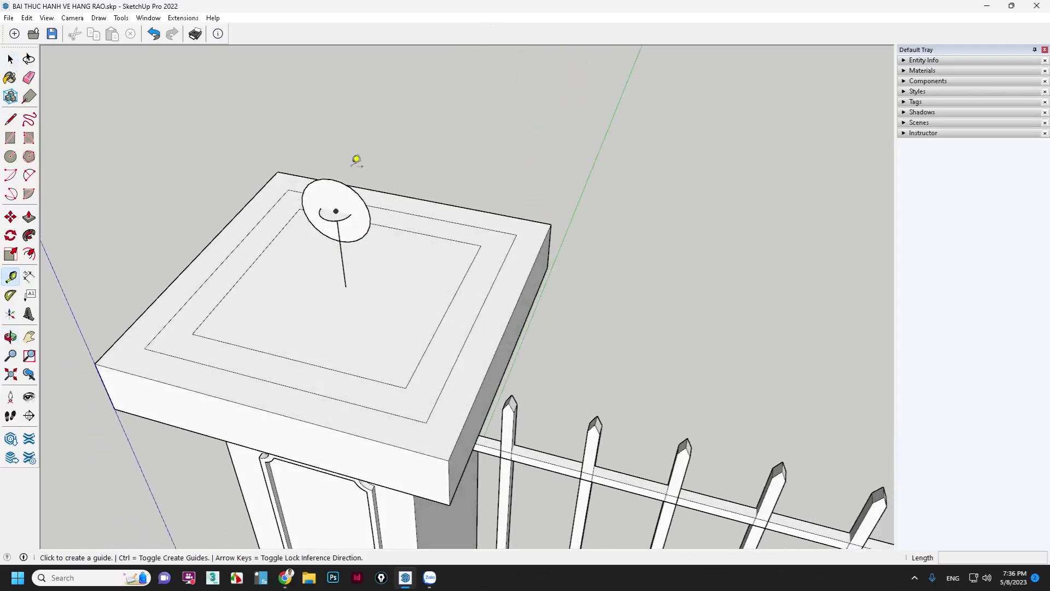
left_click(277, 172)
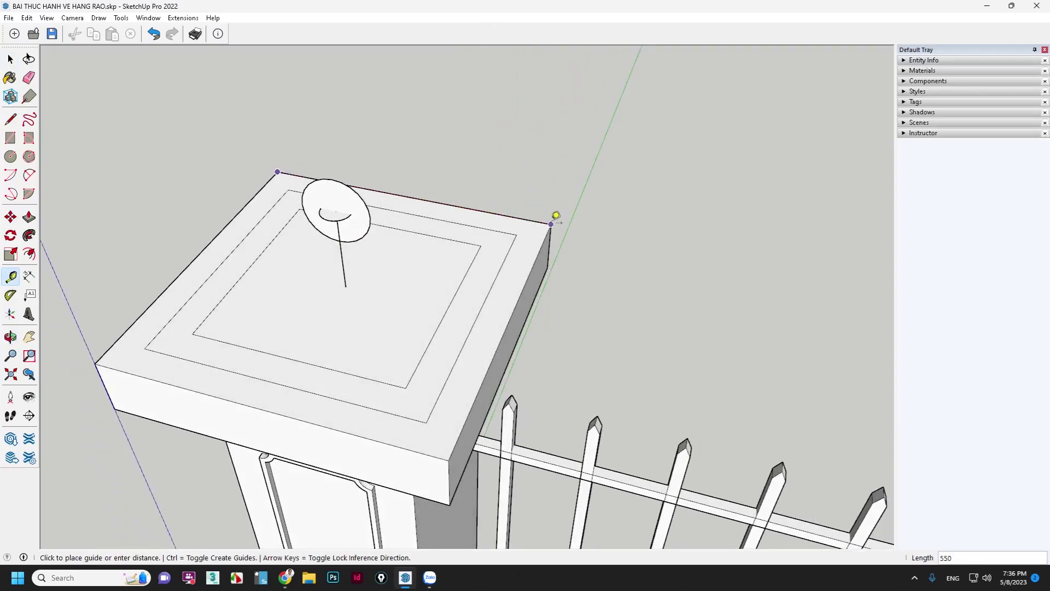
key("space")
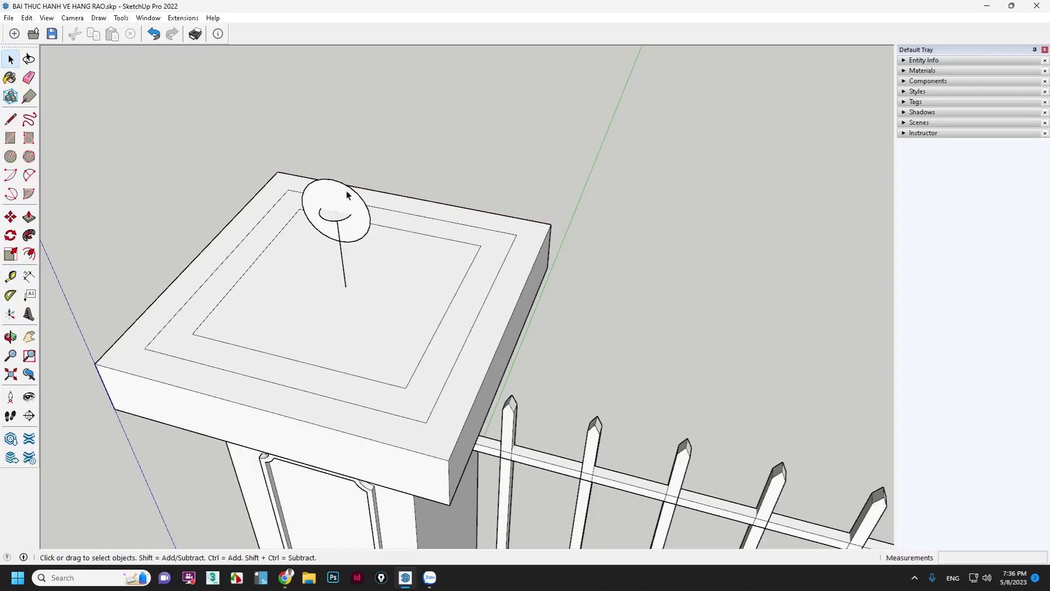
key("ctrl+z")
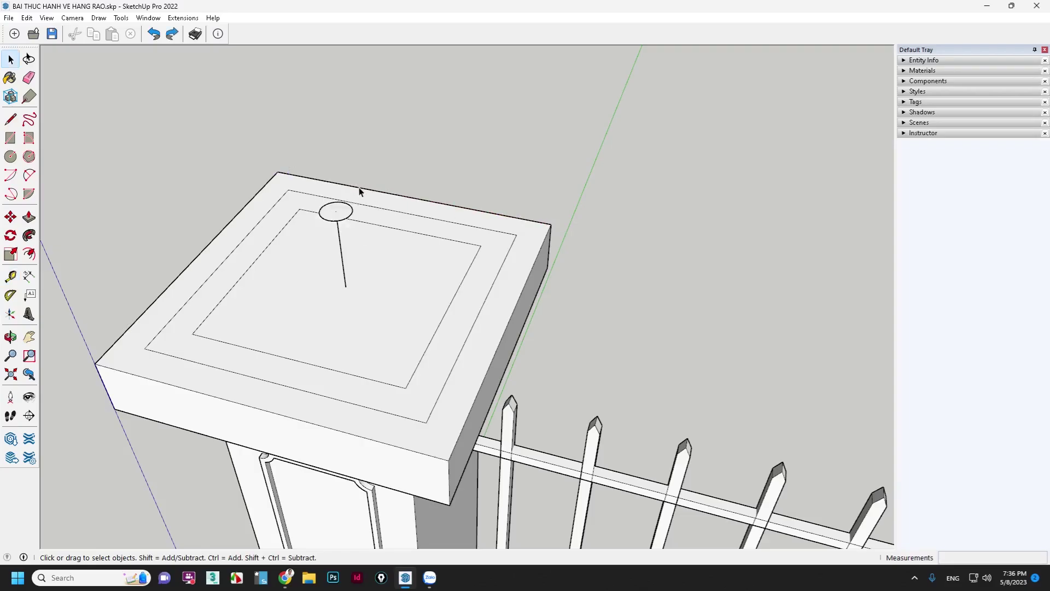
key("c")
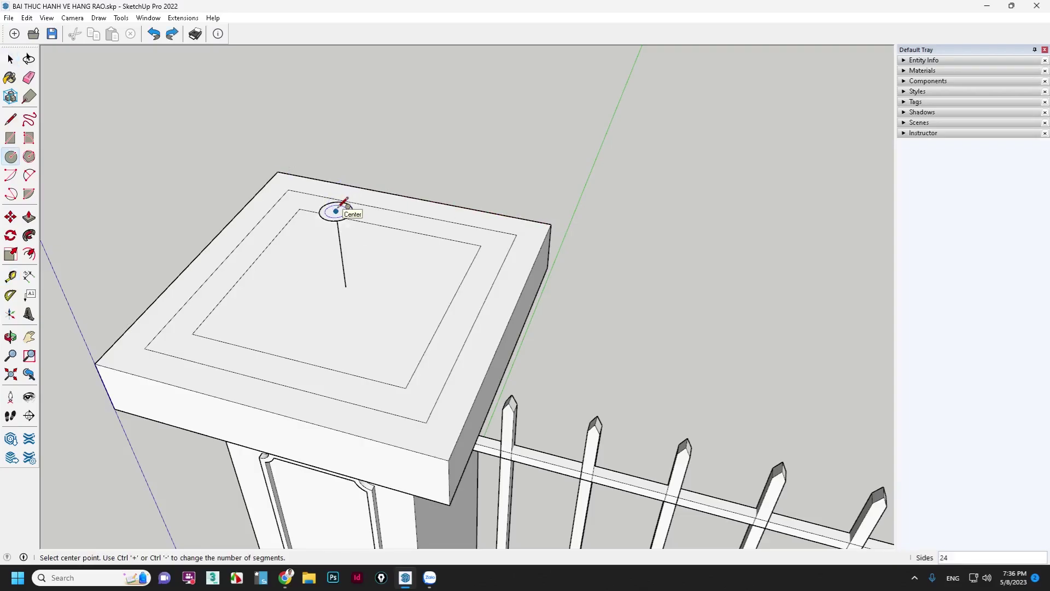
left_click(335, 211)
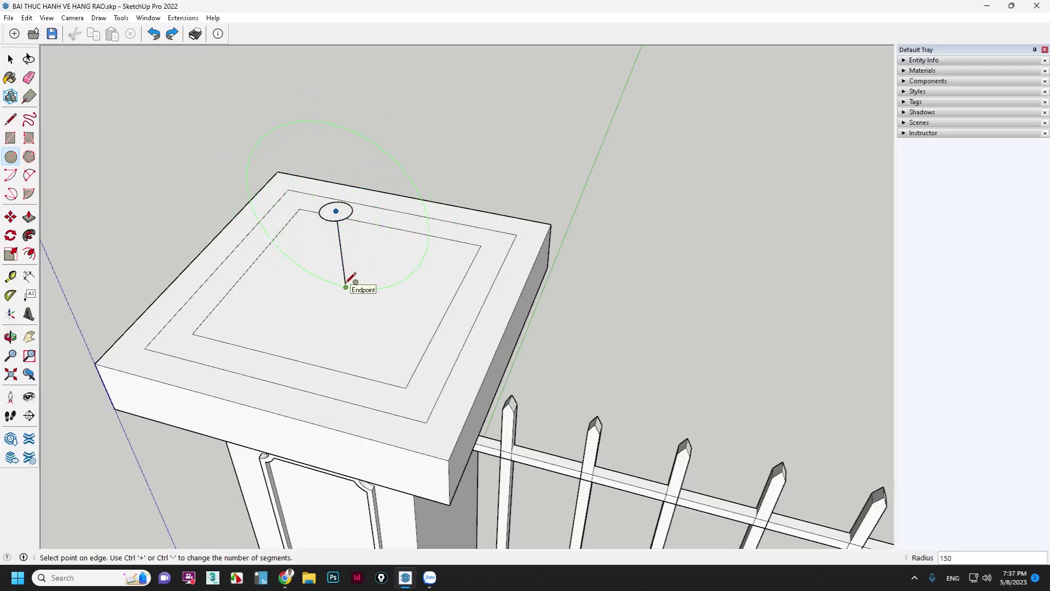
left_click(345, 285)
mouse_move(347, 276)
middle_mouse_down()
mouse_move(485, 160)
mouse_move(348, 297)
mouse_move(368, 281)
middle_mouse_up()
scroll(399, 206, "up", 3)
scroll(396, 214, "up", 3)
key("space")
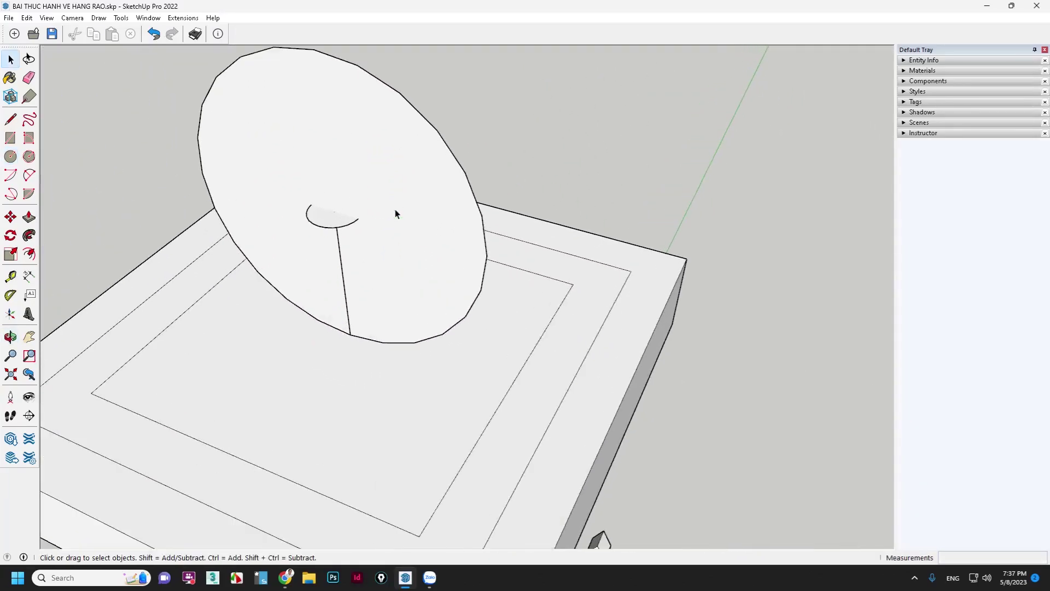
Step: Follow Me the large circle around the small circle to form a sphere
left_click(330, 222)
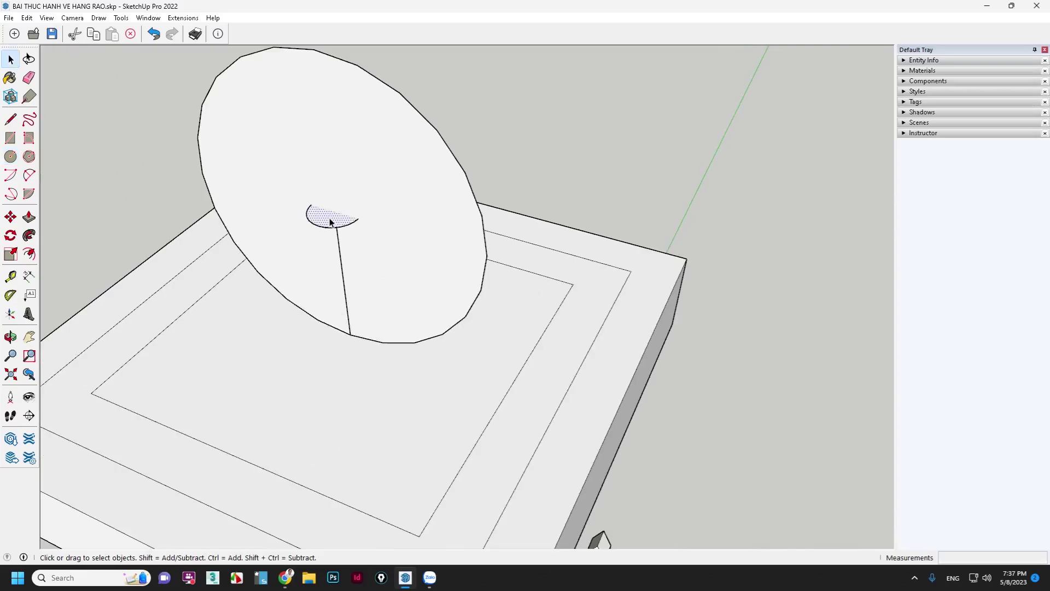
middle_click_drag(357, 234, 427, 219)
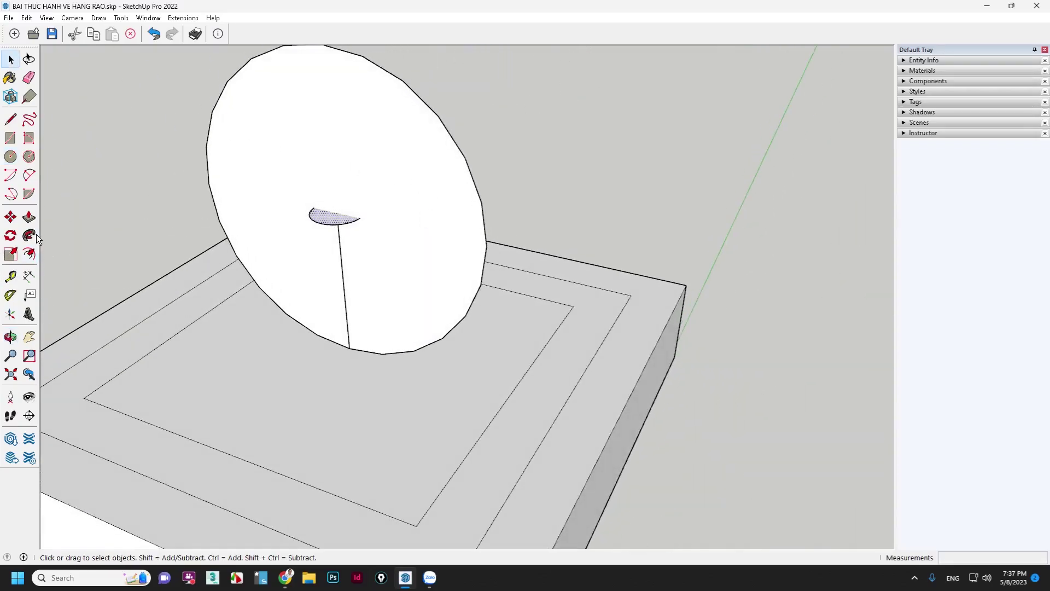
left_click(30, 235)
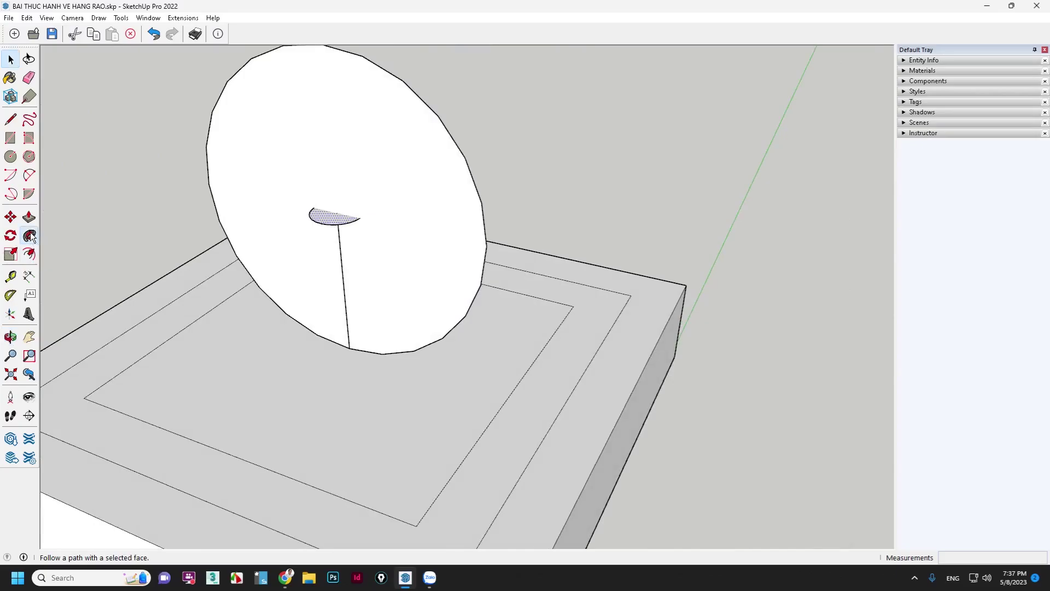
left_click(353, 144)
mouse_move(355, 148)
middle_mouse_down()
mouse_move(434, 281)
mouse_move(230, 333)
mouse_move(190, 316)
mouse_move(482, 337)
mouse_move(428, 288)
mouse_move(471, 319)
middle_mouse_up()
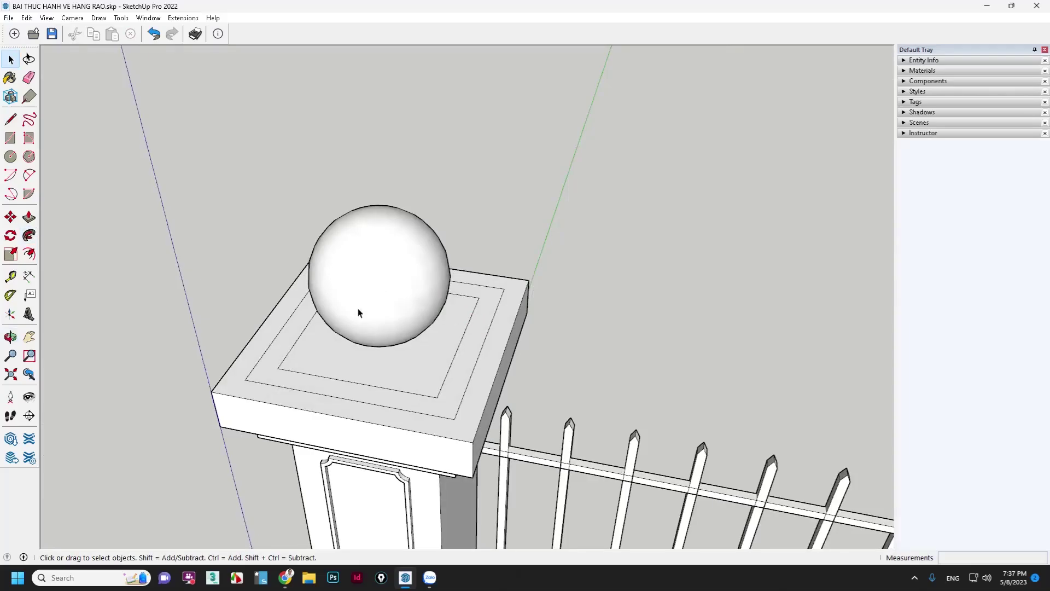
Step: Make the sphere on the pillar cap a group
triple_click(381, 268)
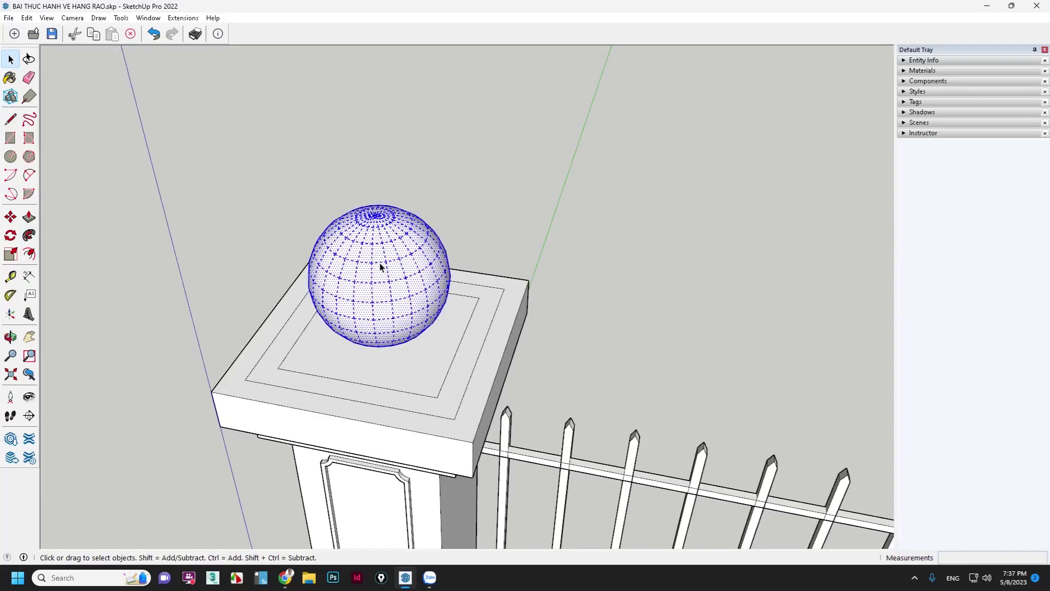
right_click(384, 274)
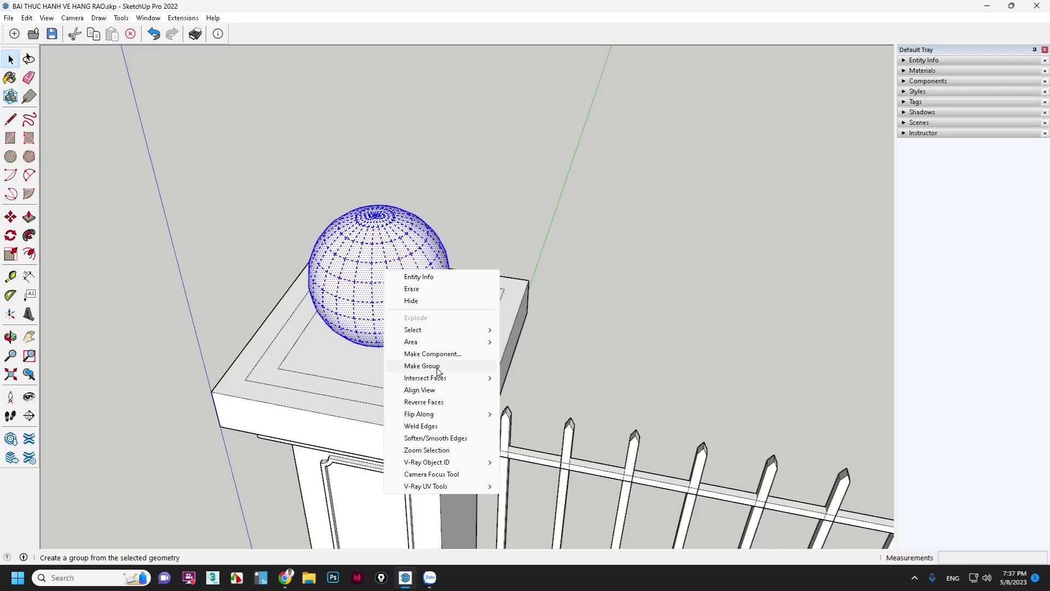
left_click(439, 366)
left_click(586, 258)
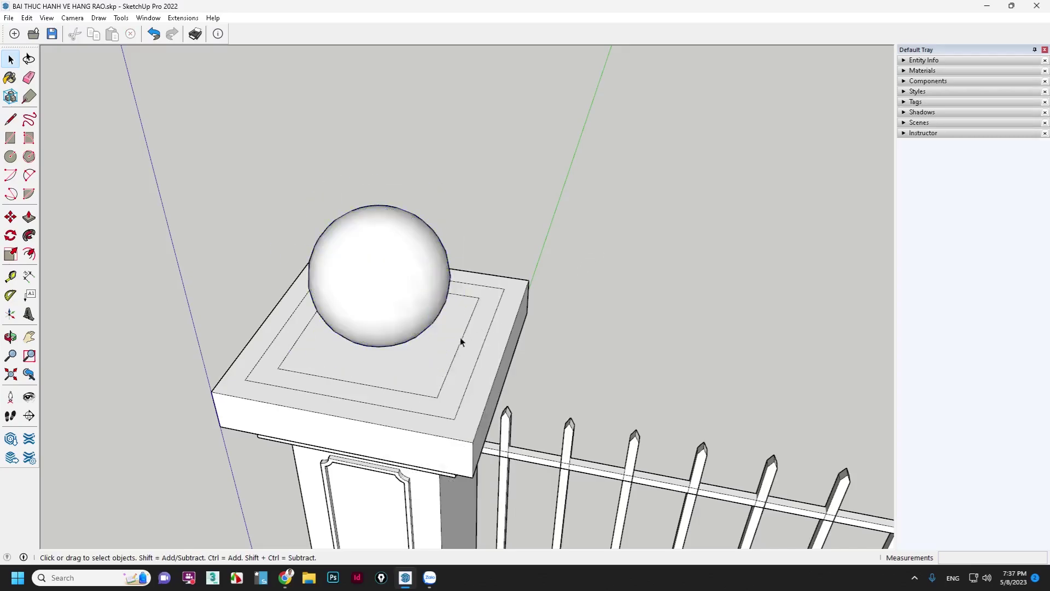
middle_click_drag(460, 337, 396, 372)
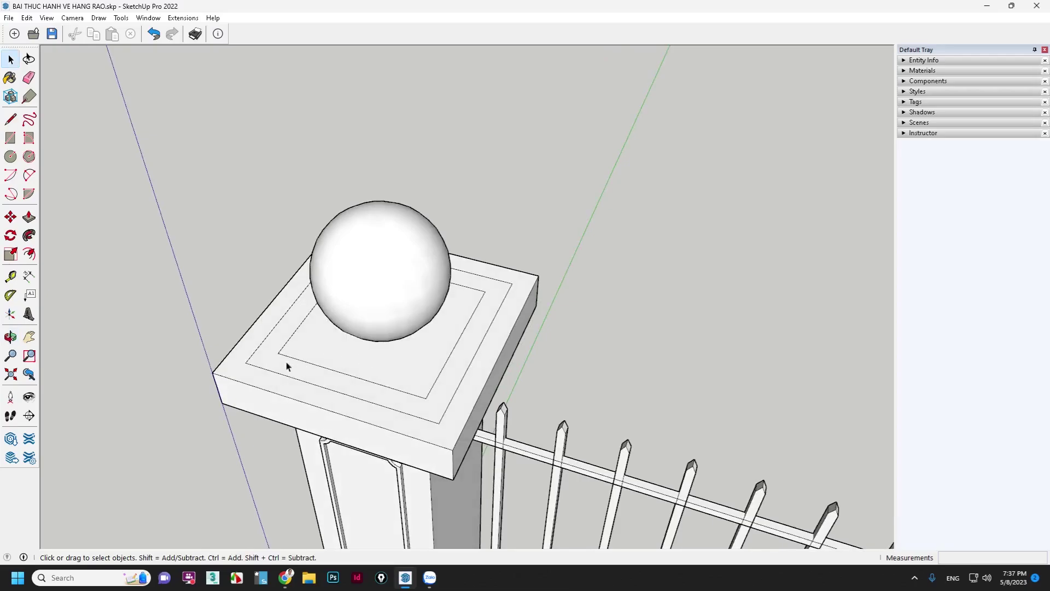
Step: Draw a 30×30 square at the cap's inner corner and extrude it 400 into a post
scroll(287, 365, "up", 2)
key("r")
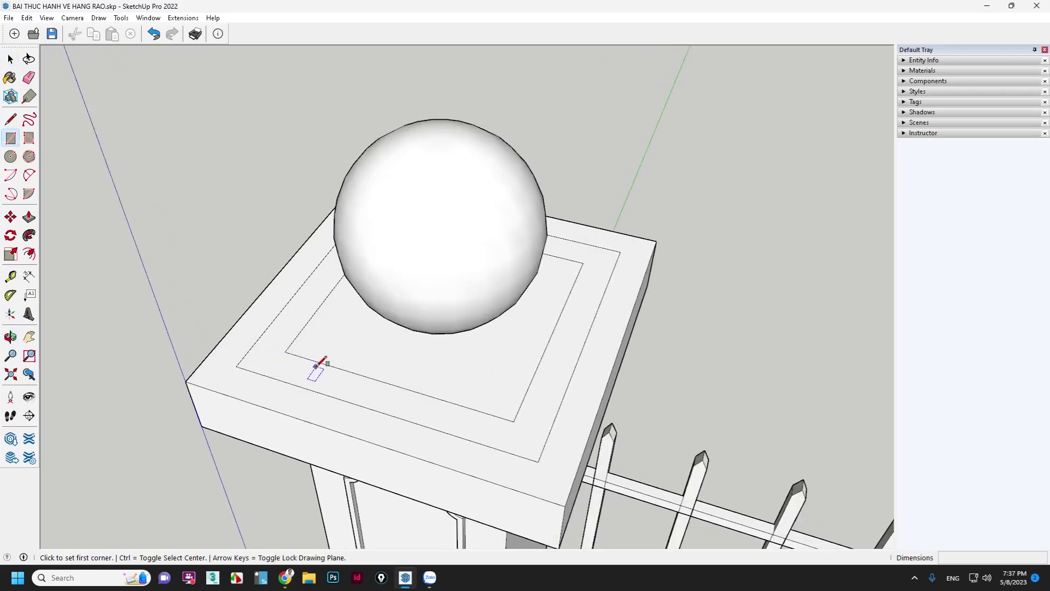
left_click(285, 352)
type("30,3")
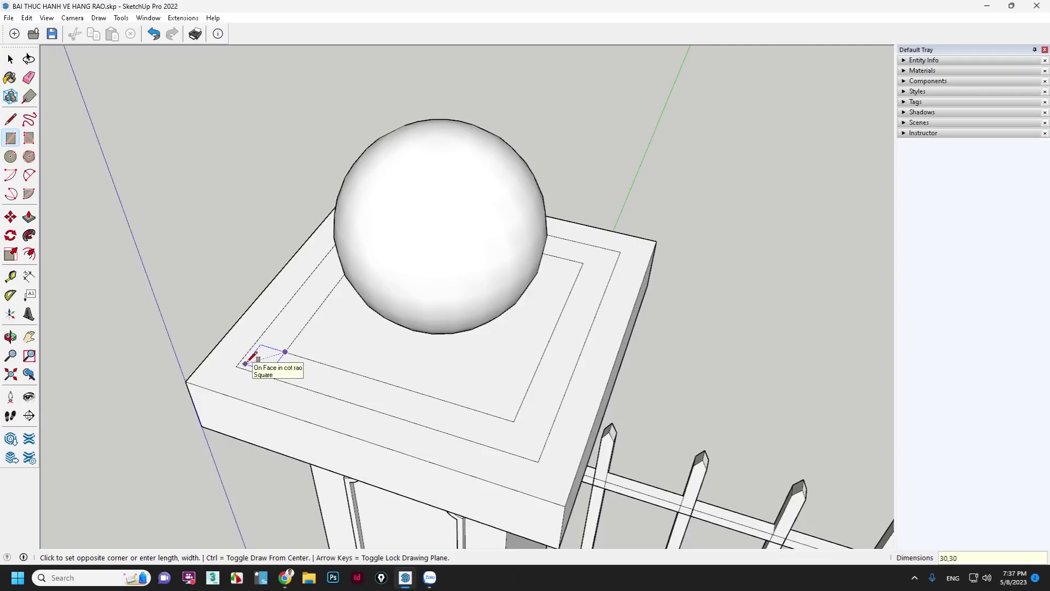
key("Return")
key("space")
scroll(266, 370, "up", 2)
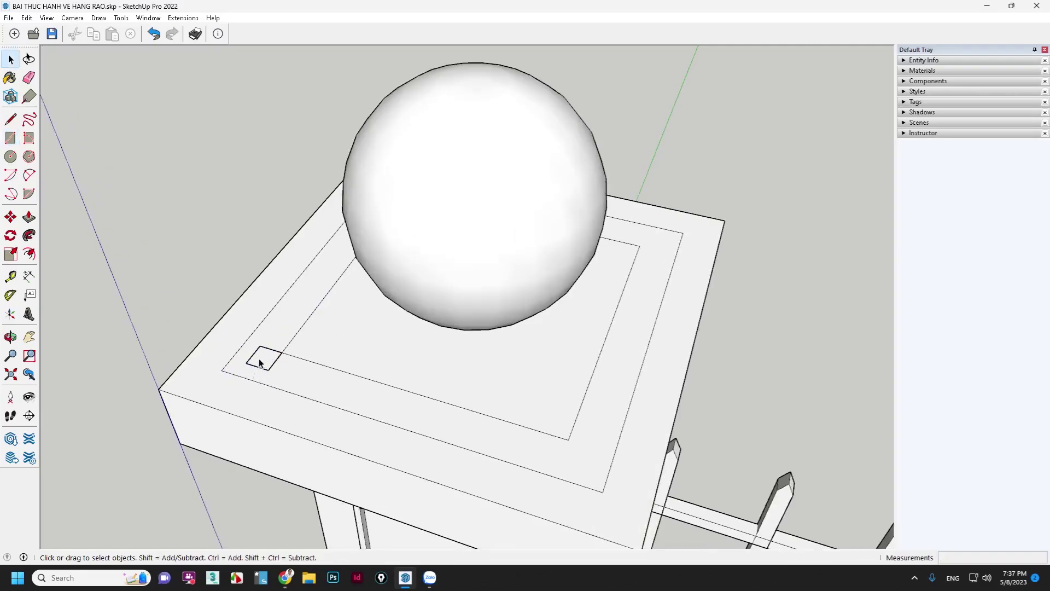
left_click(261, 363)
key("p")
left_click(261, 363)
type("400")
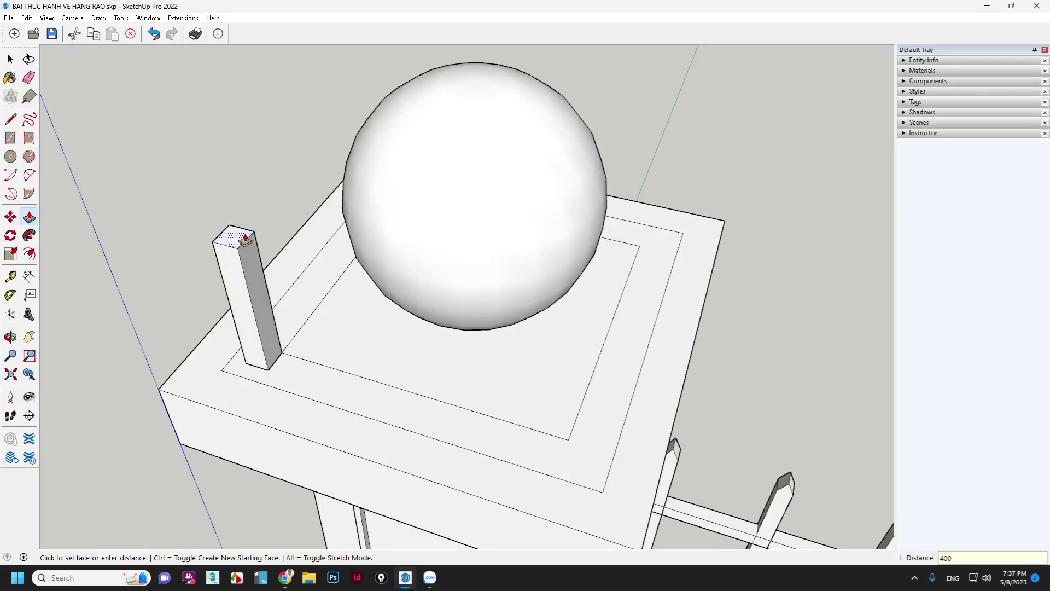
key("Return")
key("space")
Step: Copy the post to the opposite corner of the pillar cap
scroll(262, 239, "down", 3)
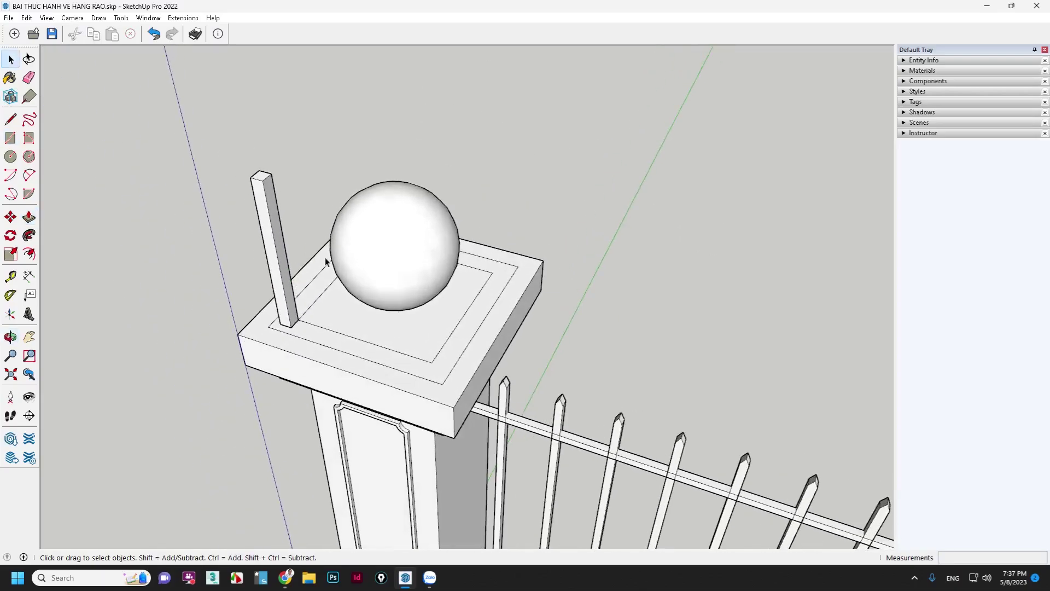
left_click_drag(233, 145, 313, 334)
scroll(314, 334, "up", 1)
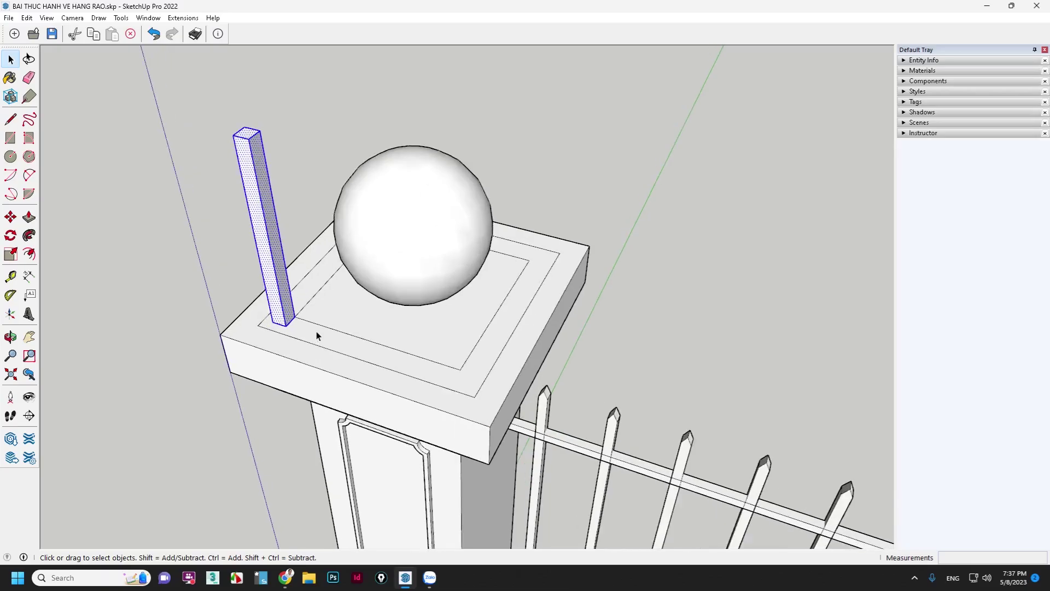
key("m")
key("ctrl")
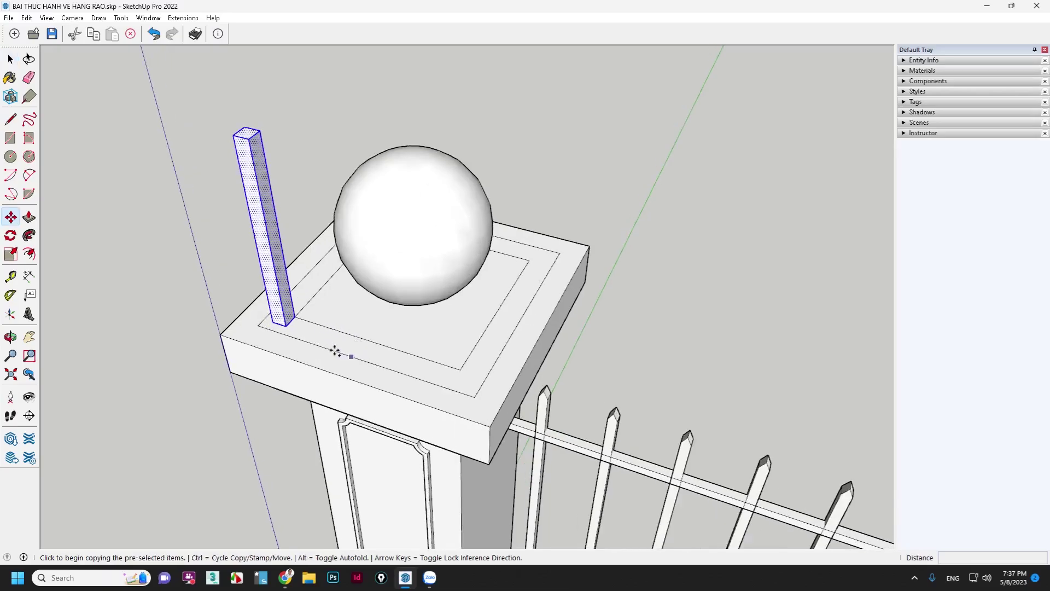
mouse_move(336, 351)
middle_mouse_down()
mouse_move(531, 476)
mouse_move(511, 487)
middle_mouse_up()
scroll(547, 486, "up", 1)
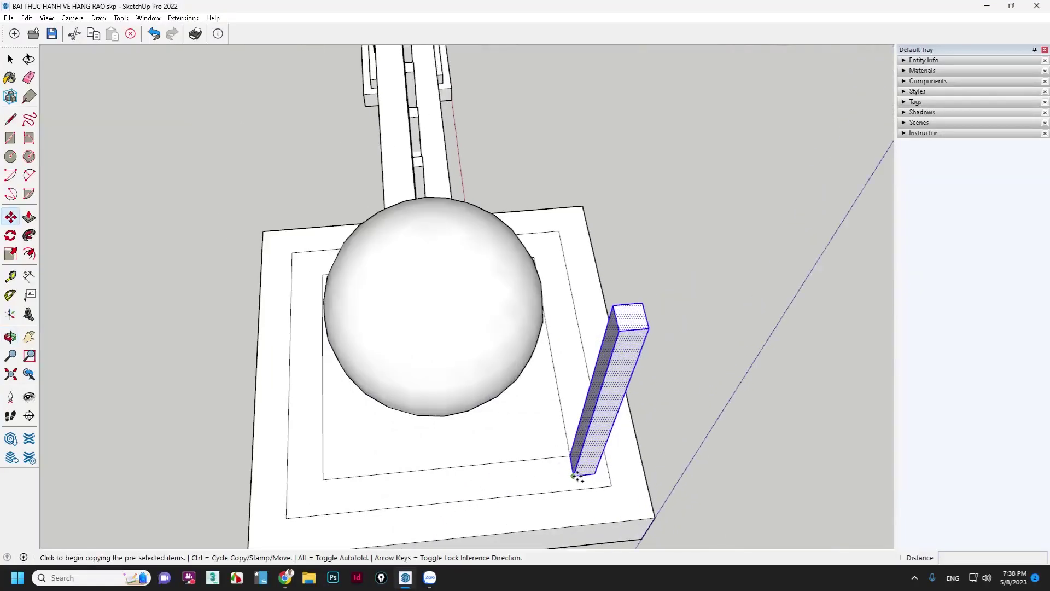
left_click(576, 476)
mouse_move(546, 224)
middle_mouse_down()
mouse_move(492, 263)
mouse_move(506, 366)
mouse_move(602, 344)
middle_mouse_up()
left_click(546, 266)
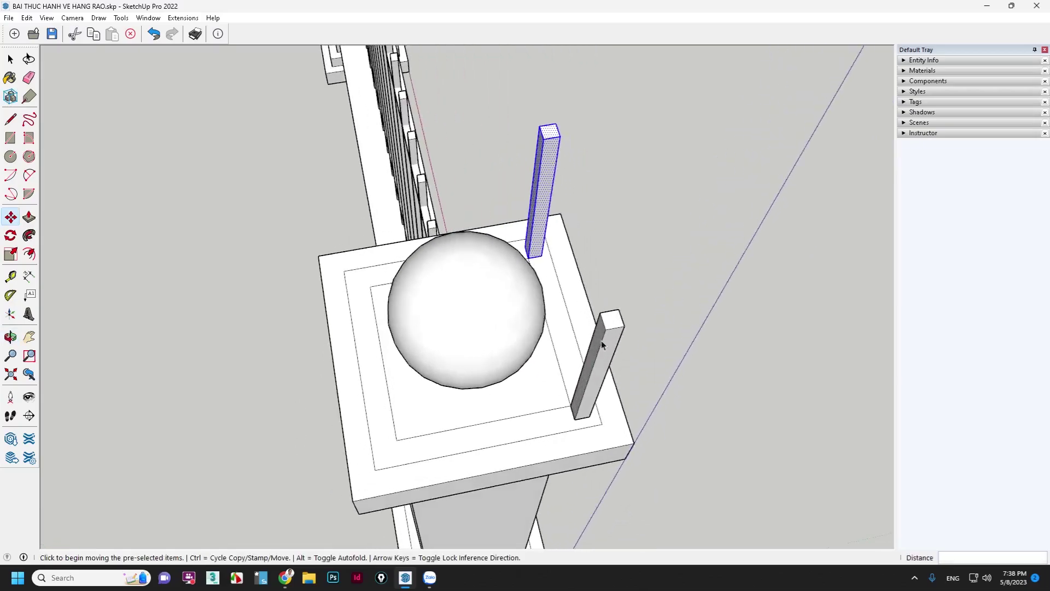
key("space")
Step: Copy both posts to the other side, completing four corner posts around the sphere
left_click_drag(570, 277, 668, 441, "ctrl")
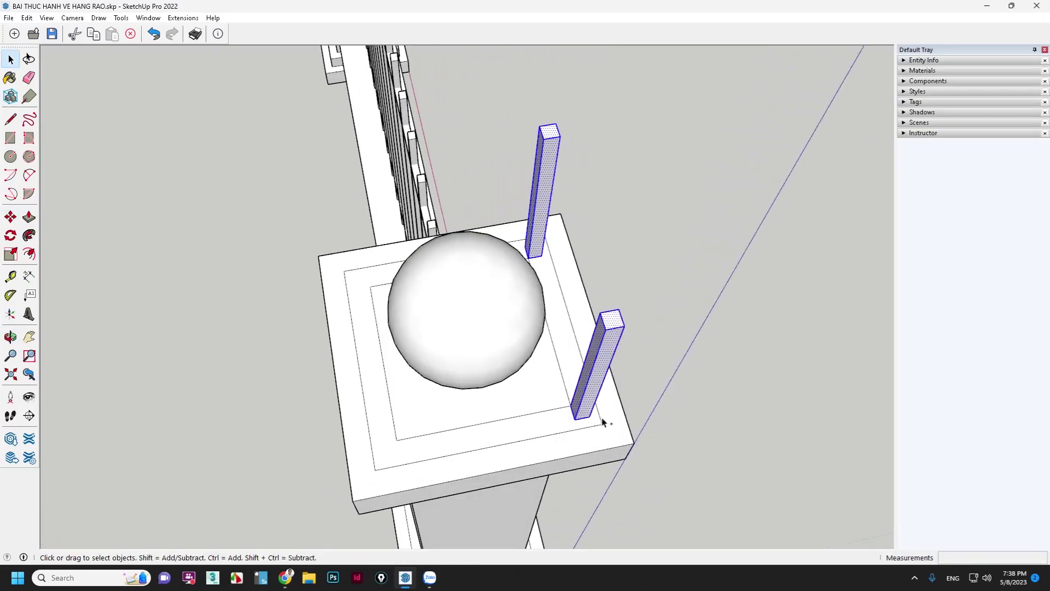
key("m")
key("ctrl")
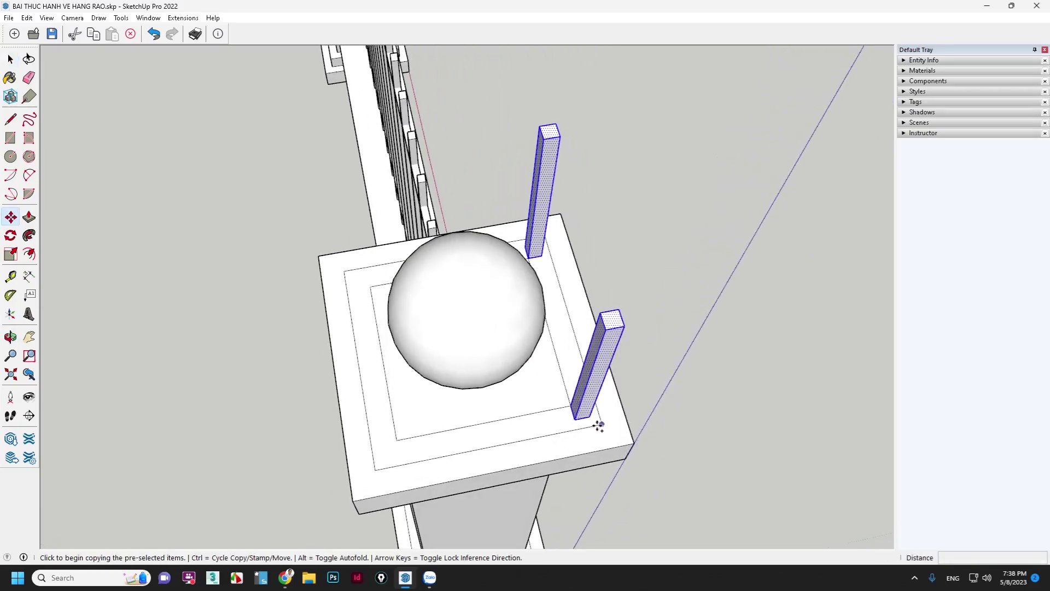
left_click(543, 256)
left_click(366, 290)
key("space")
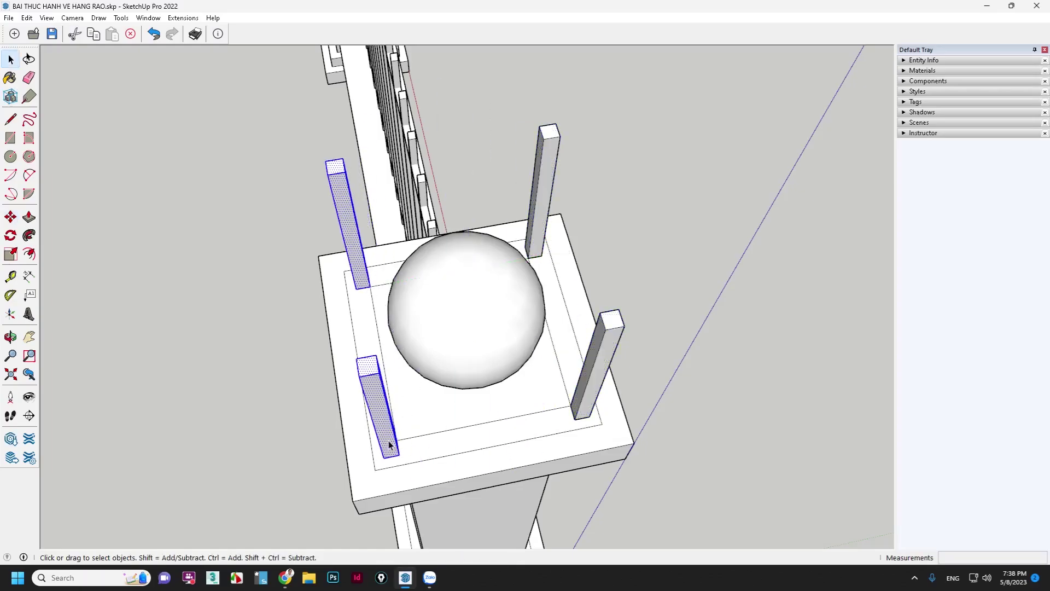
mouse_move(390, 444)
middle_mouse_down()
mouse_move(593, 343)
mouse_move(473, 187)
middle_mouse_up()
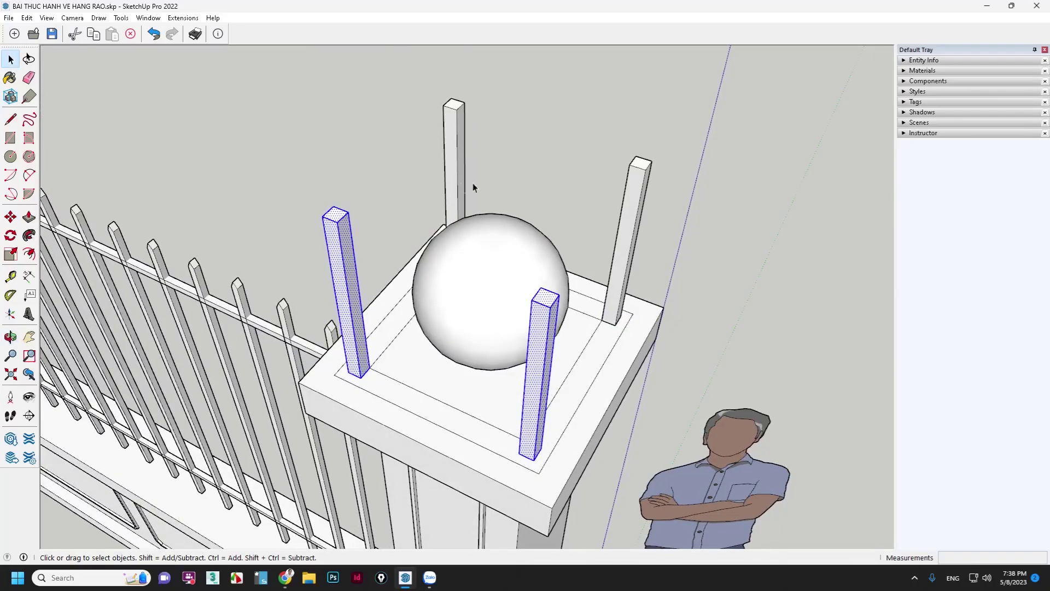
Step: Make separate groups of the two back posts, the left post and the right post
mouse_move(484, 148)
middle_mouse_down()
mouse_move(414, 274)
mouse_move(511, 293)
middle_mouse_up()
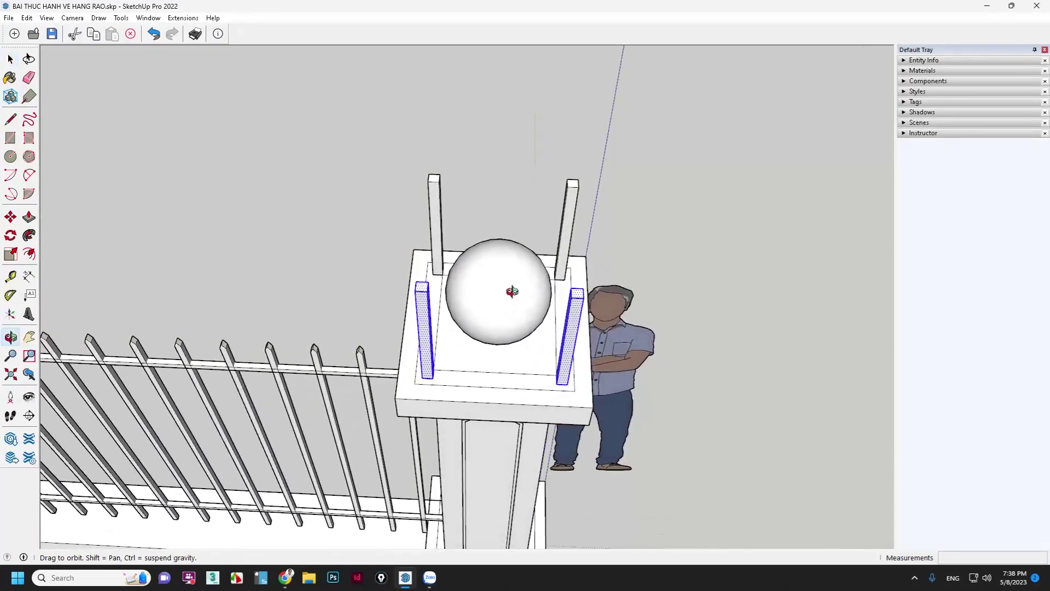
mouse_move(435, 298)
middle_mouse_down()
mouse_move(457, 265)
mouse_move(511, 289)
mouse_move(713, 307)
mouse_move(633, 343)
mouse_move(643, 162)
middle_mouse_up()
left_click(620, 157)
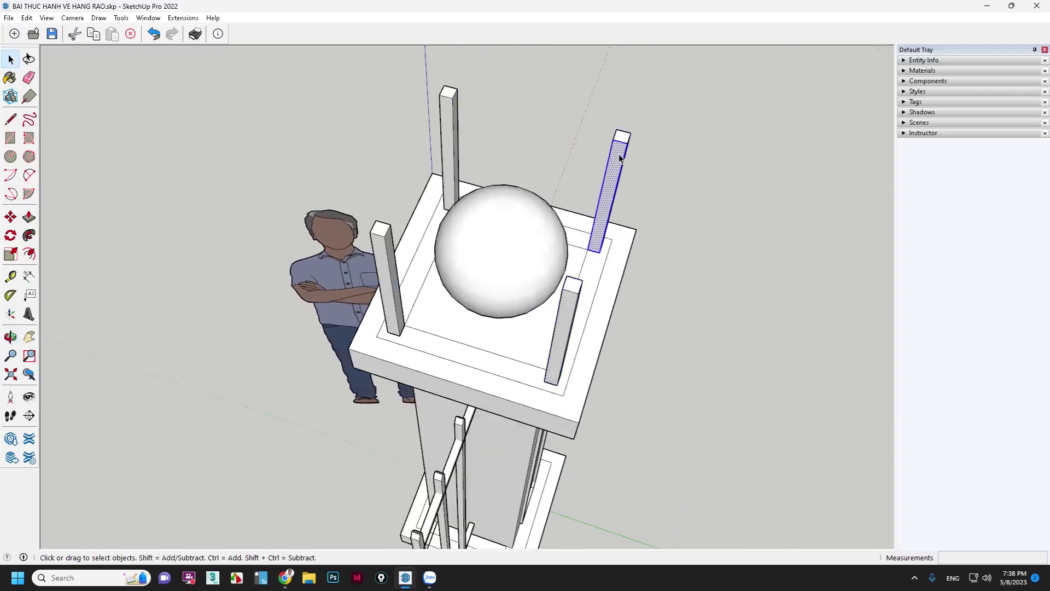
right_click(620, 156)
left_click(659, 251)
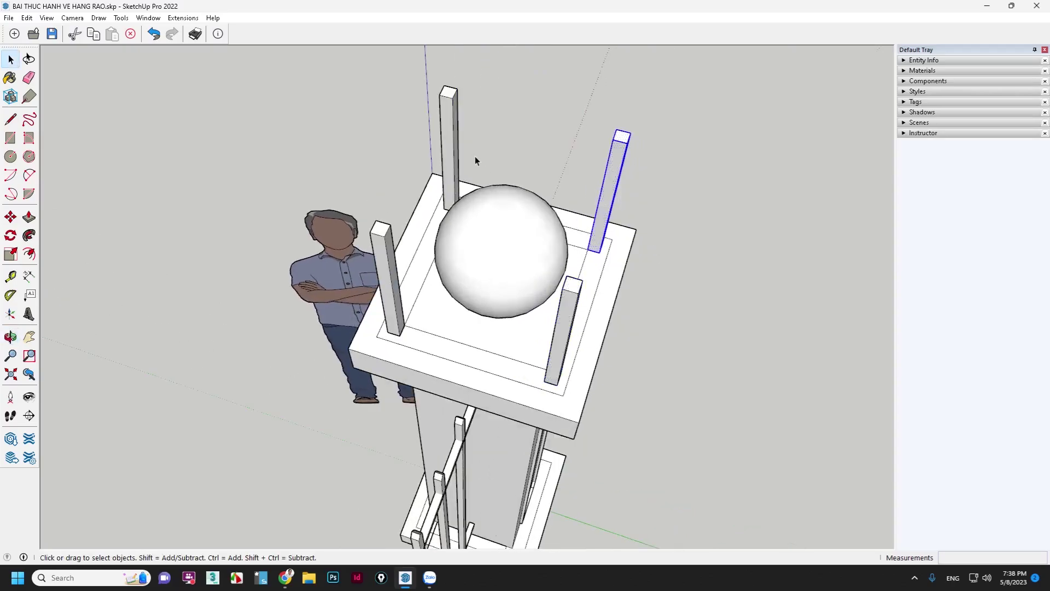
left_click(450, 115)
right_click(449, 116)
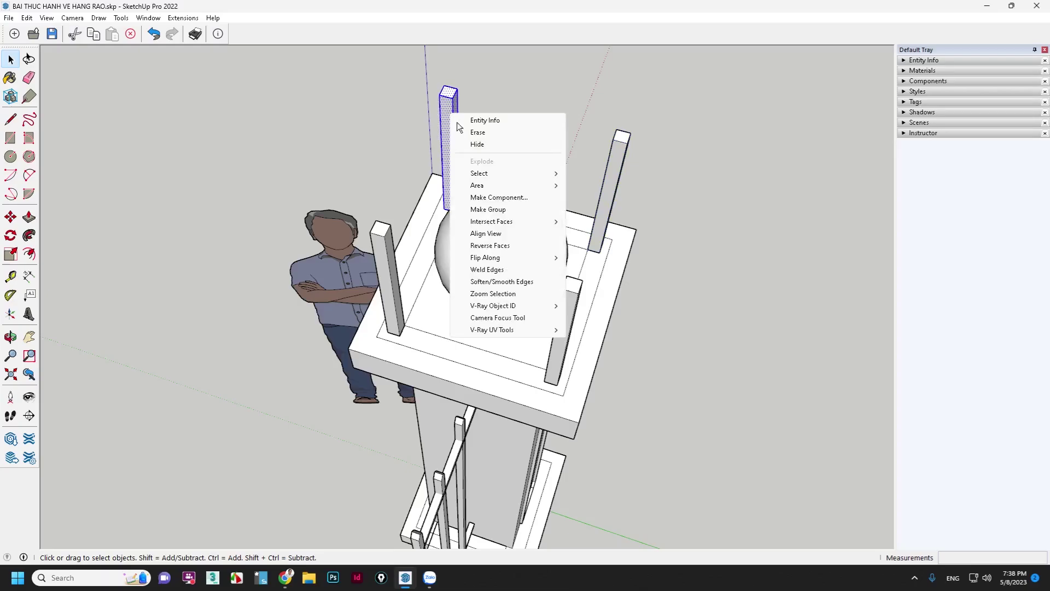
left_click(492, 212)
left_click(382, 239)
right_click(383, 240)
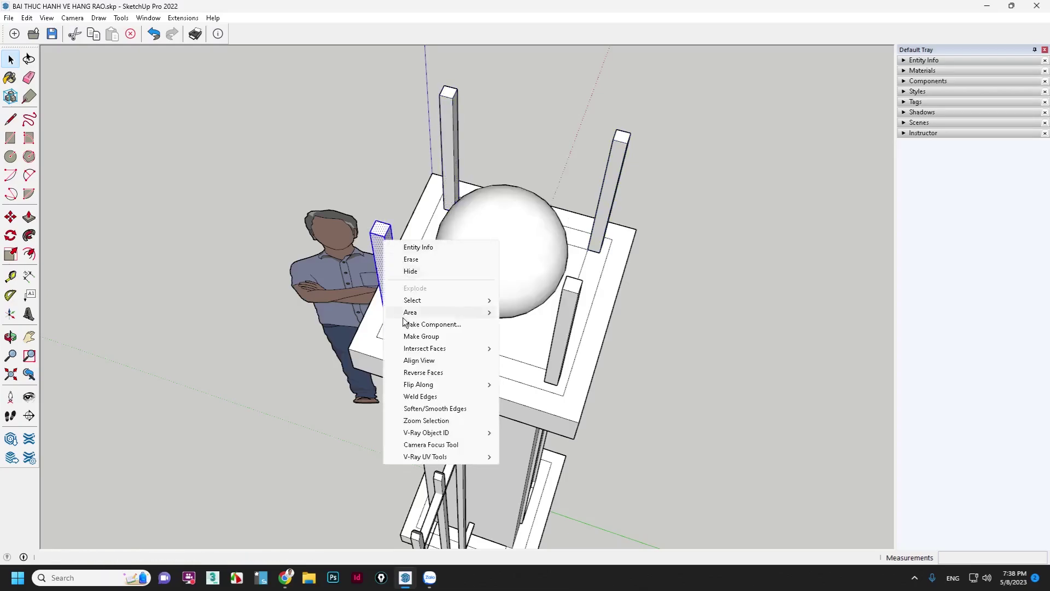
left_click(423, 337)
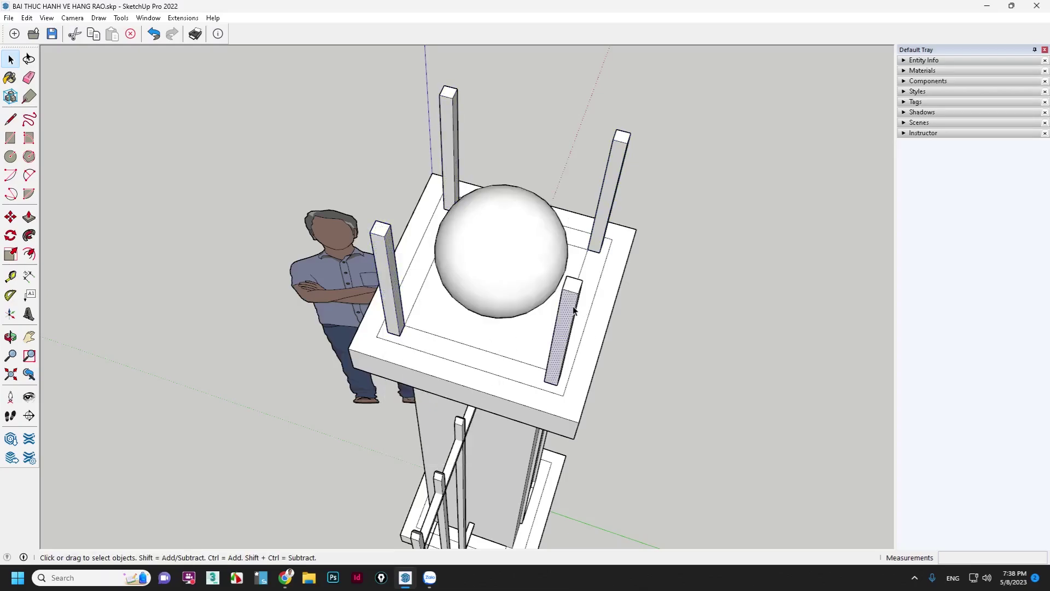
left_click(576, 307)
right_click(576, 306)
left_click(620, 402)
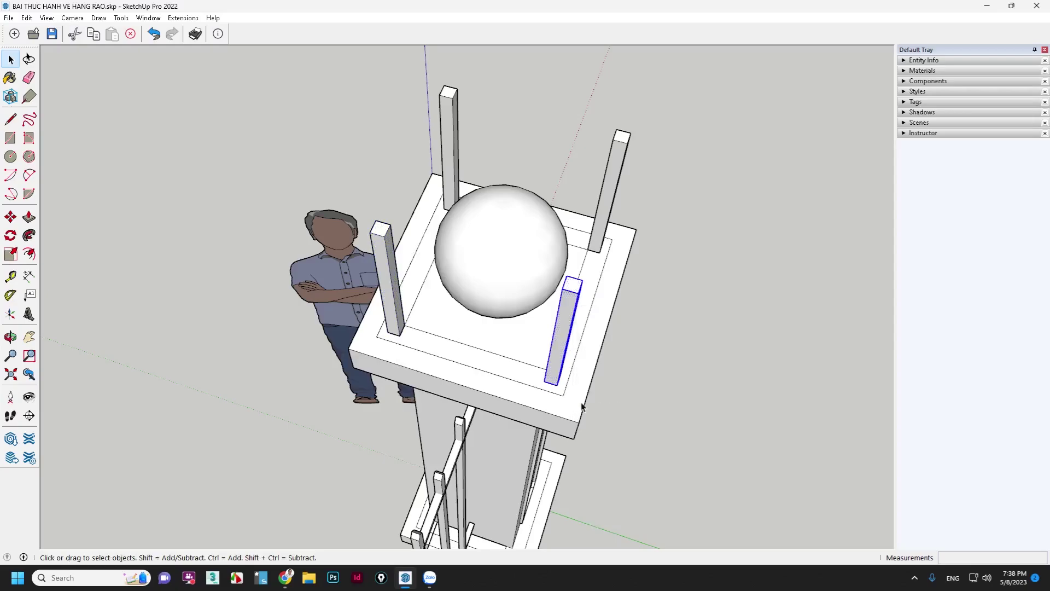
mouse_move(585, 394)
middle_mouse_down()
mouse_move(528, 336)
mouse_move(593, 306)
mouse_move(409, 300)
middle_mouse_up()
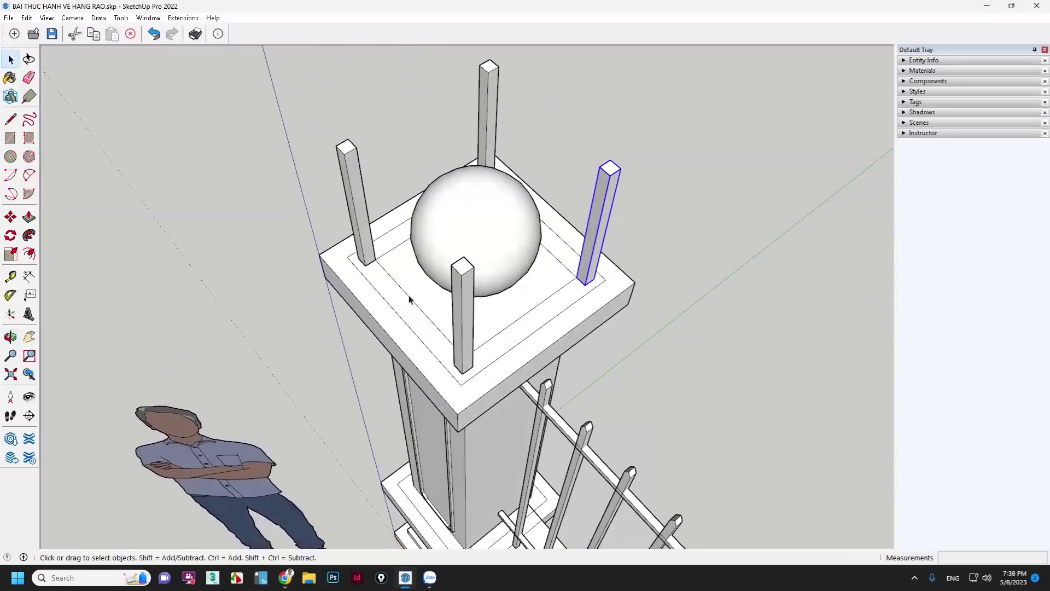
Step: Draw a 410×410 square on the slab between the posts and offset it by 2
key("r")
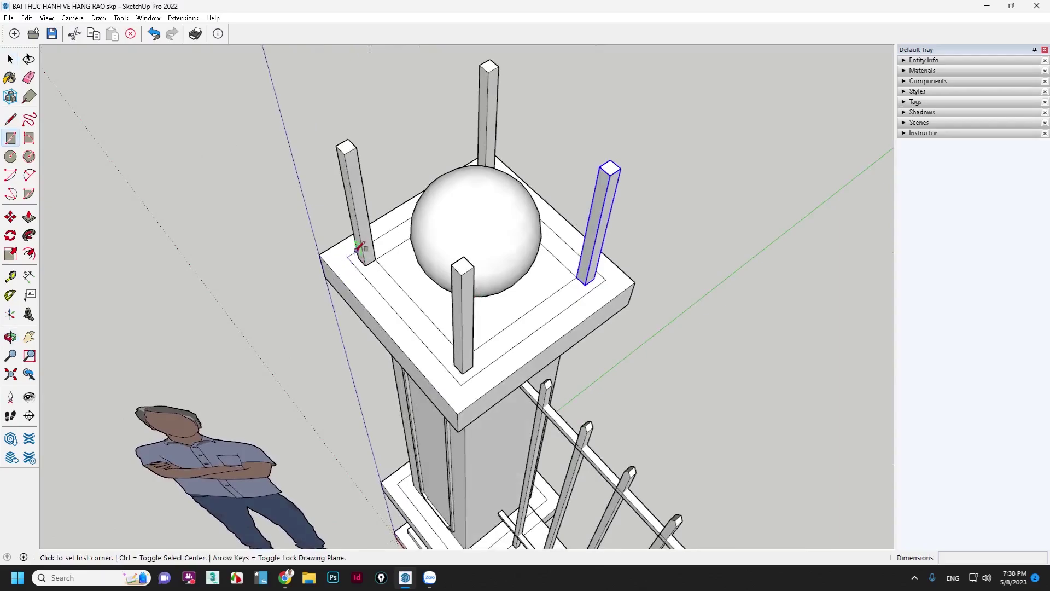
left_click(358, 258)
left_click(595, 279)
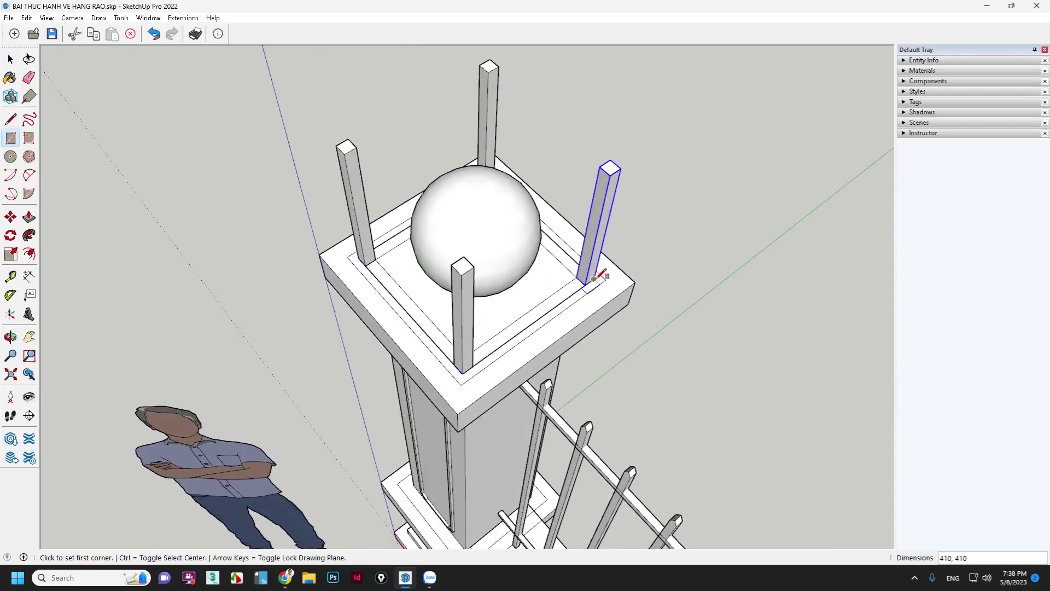
key("space")
left_click(544, 275)
key("f")
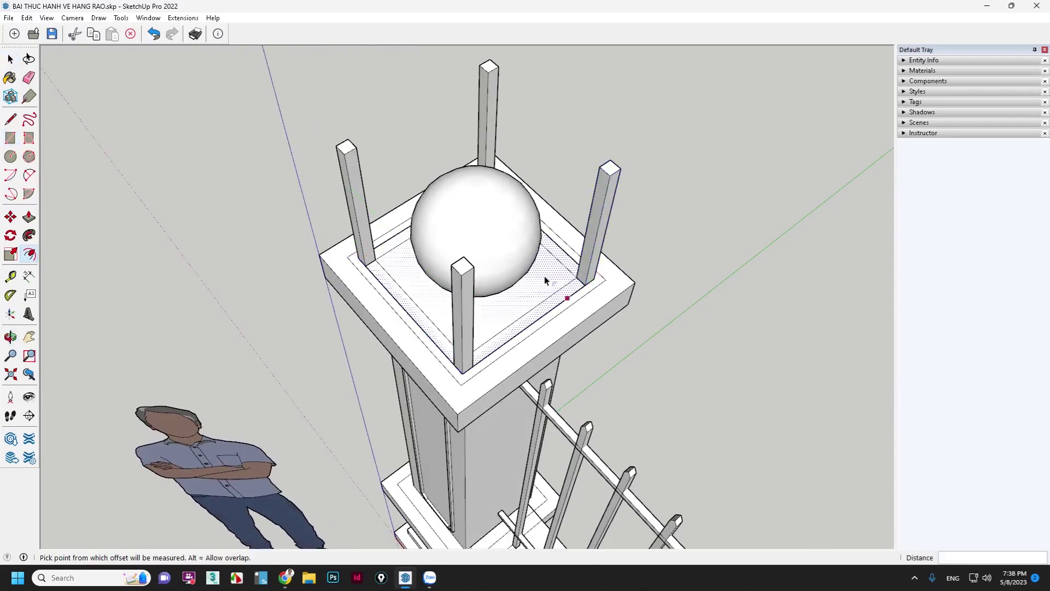
left_click(544, 276)
type("20")
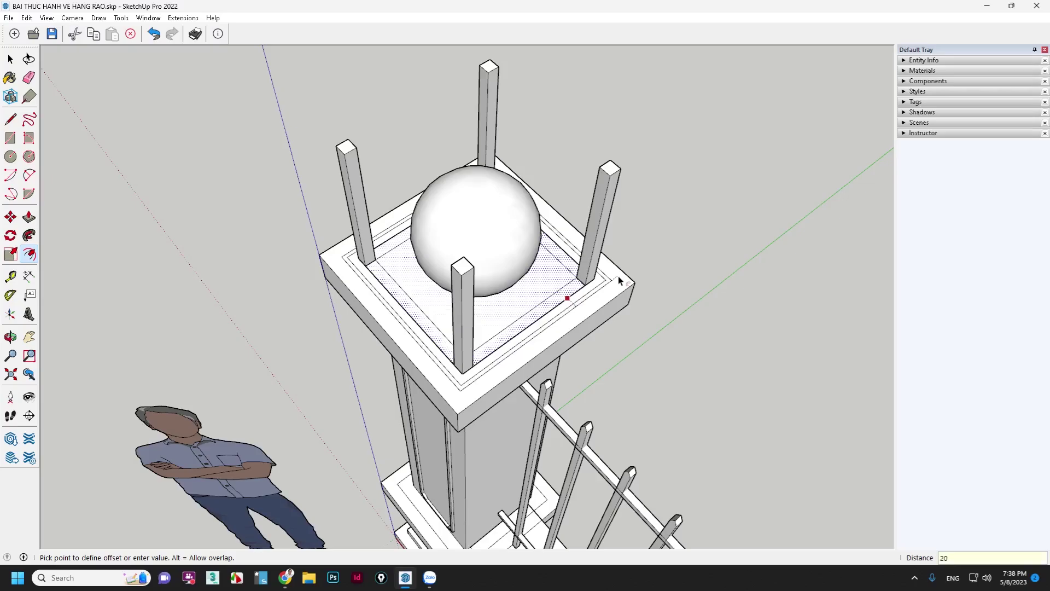
left_click(618, 279)
key("space")
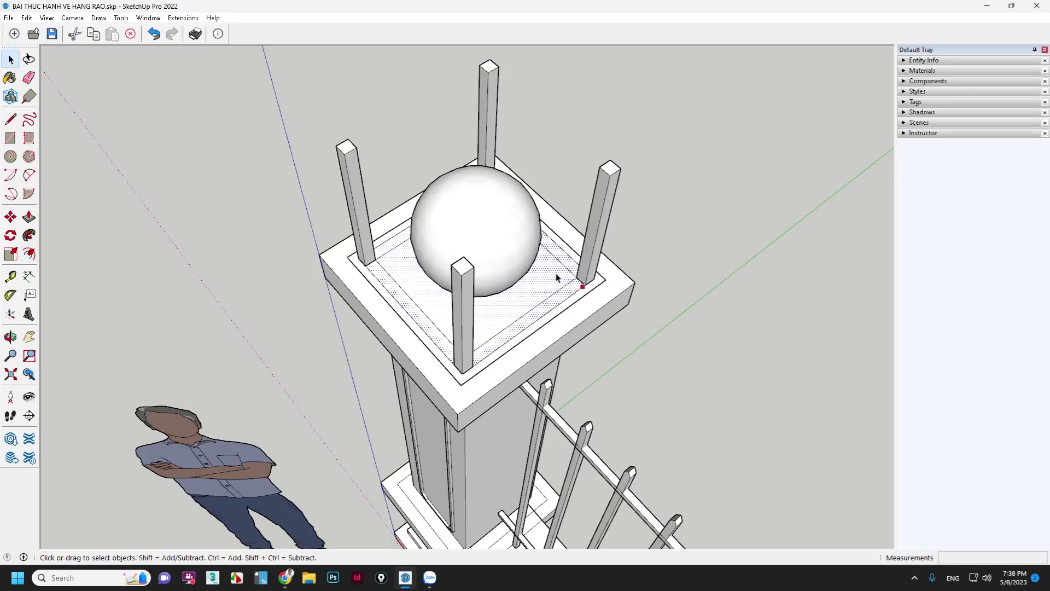
Step: Raise the thin offset ring face by 2 to form the rim
key("Escape")
left_click(593, 290)
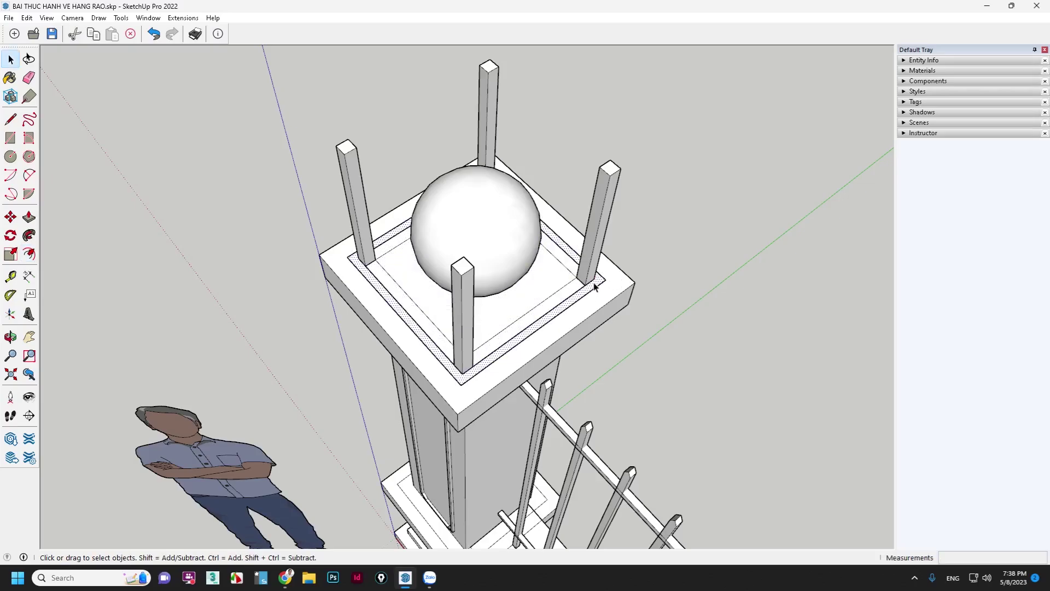
key("p")
left_click(594, 285)
type("2")
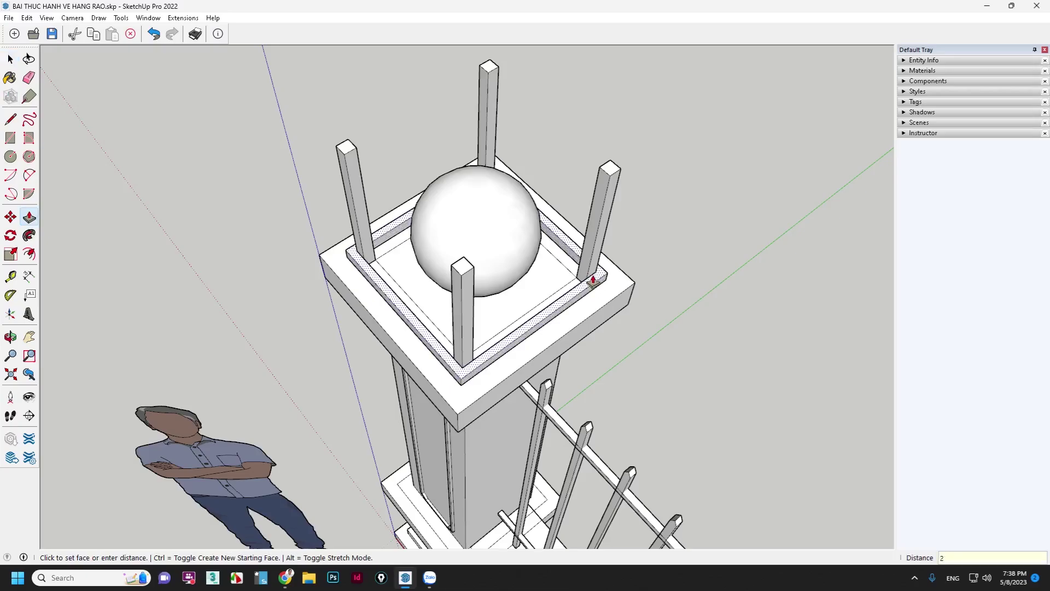
key("Return")
key("space")
scroll(369, 274, "up", 2)
scroll(370, 270, "up", 2)
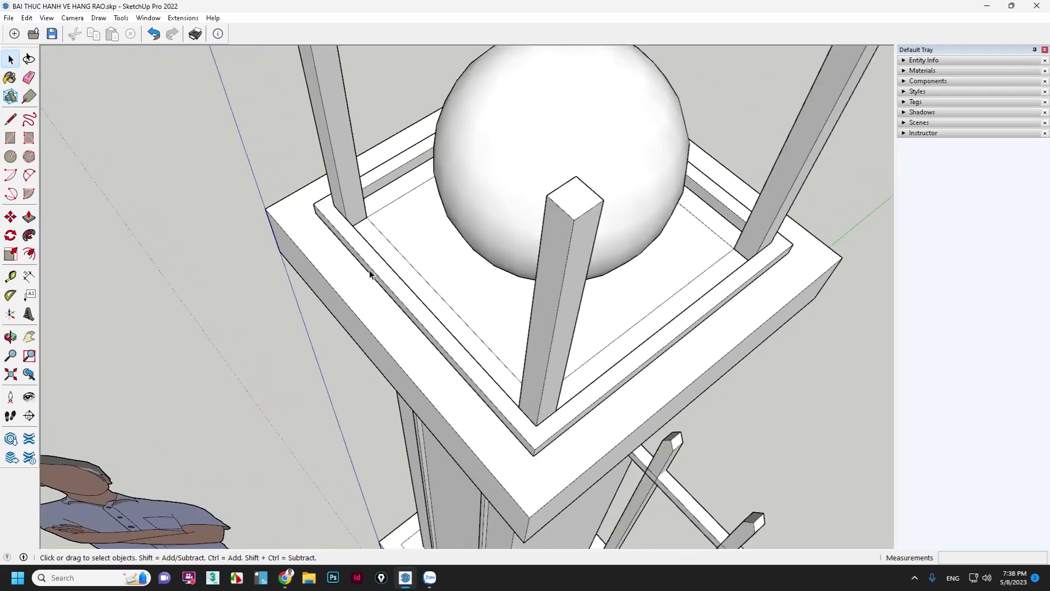
Step: Group the rim's face and edges into a square frame
double_click(362, 250)
right_click(364, 251)
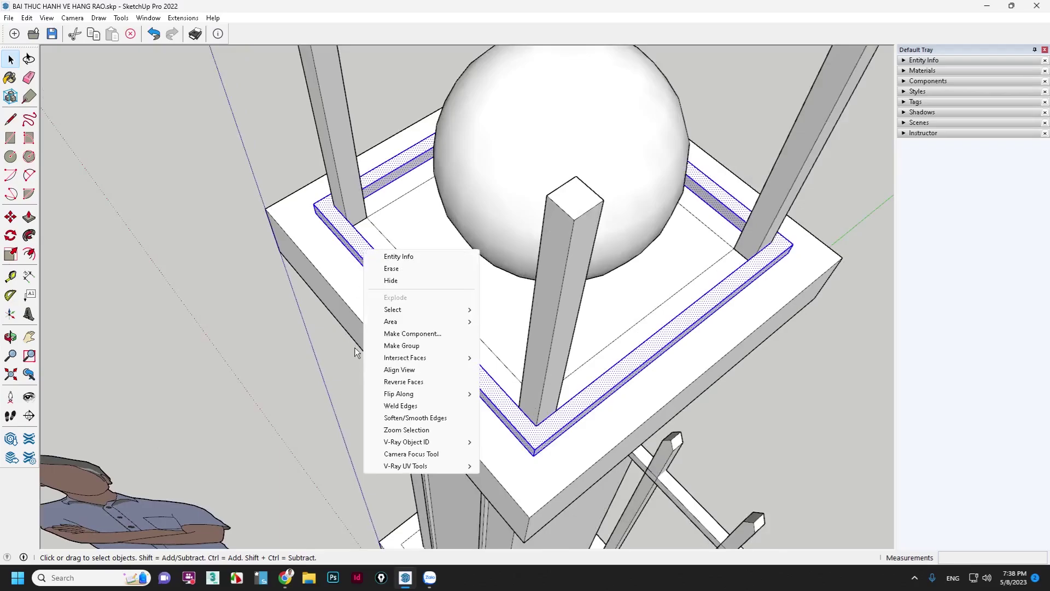
left_click(425, 346)
mouse_move(352, 313)
middle_mouse_down()
mouse_move(662, 161)
mouse_move(403, 305)
middle_mouse_up()
Step: Copy the rim frame upward at a typed spacing and array it into stacked slats
key("m")
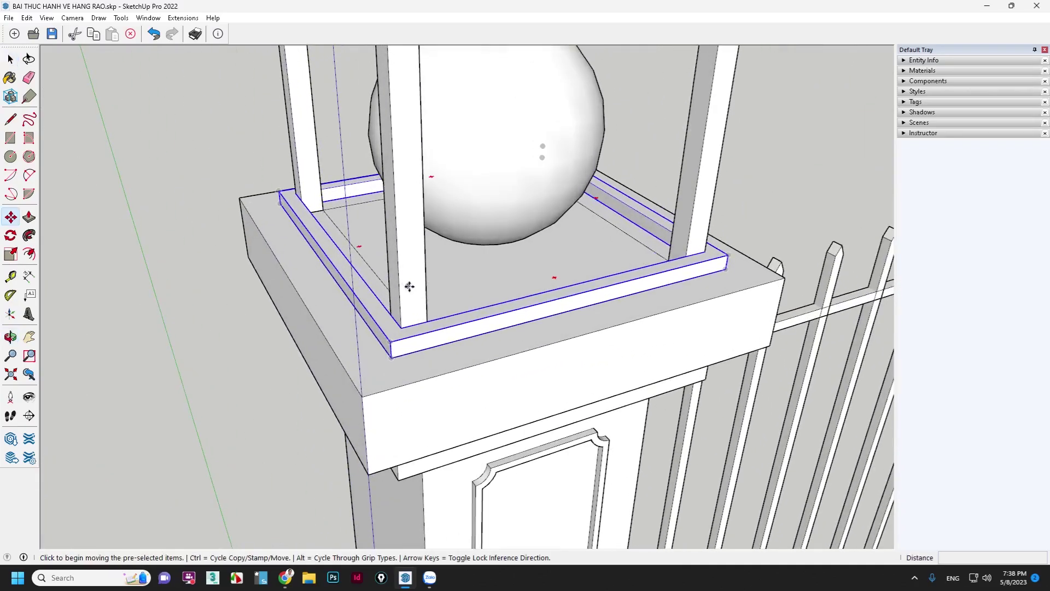
left_click(410, 286)
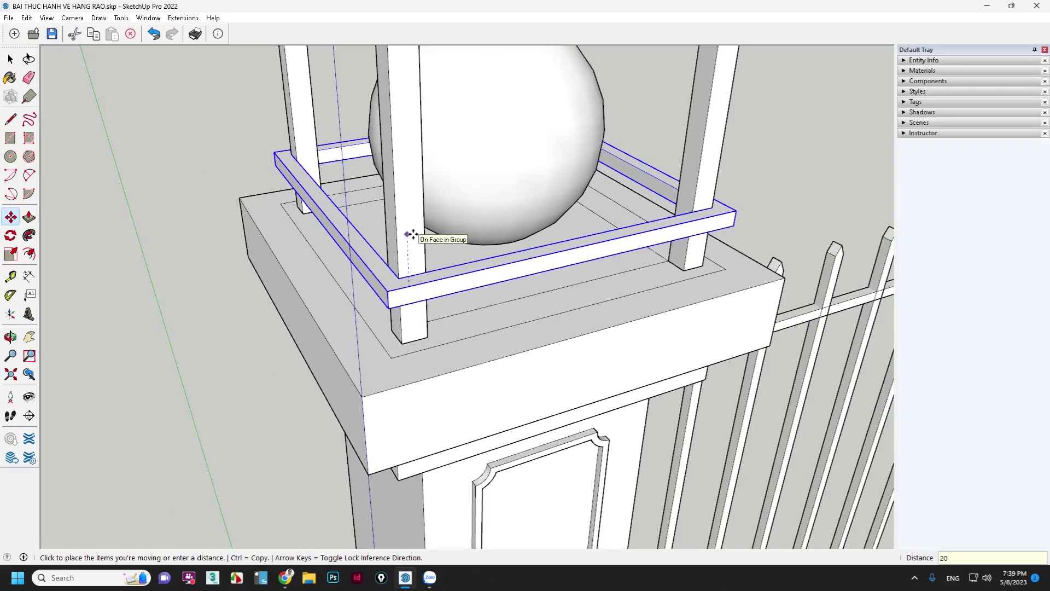
key("Escape")
key("ctrl")
left_click(408, 280)
type("40")
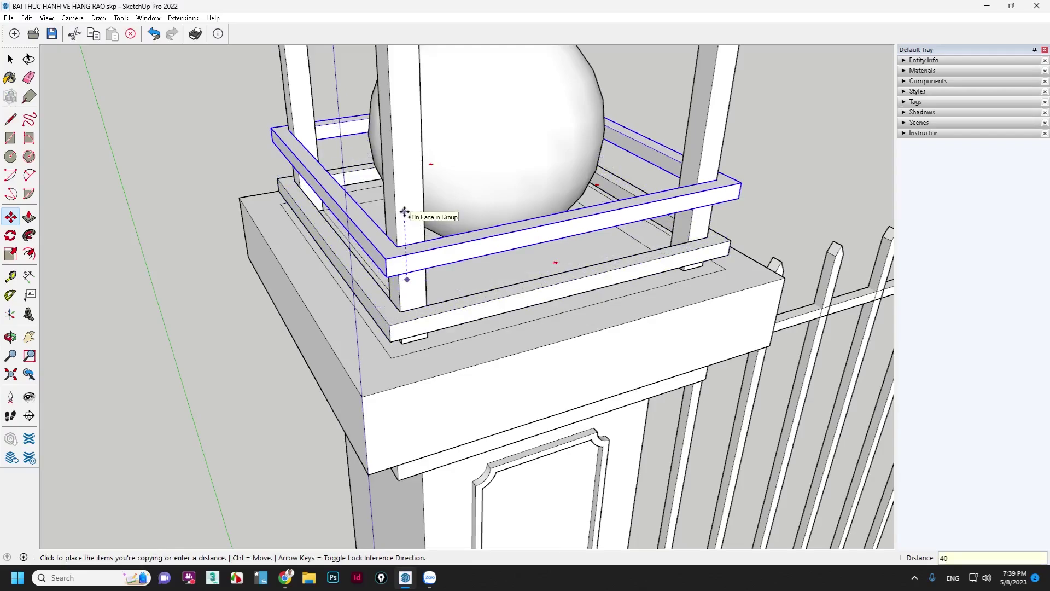
key("Return")
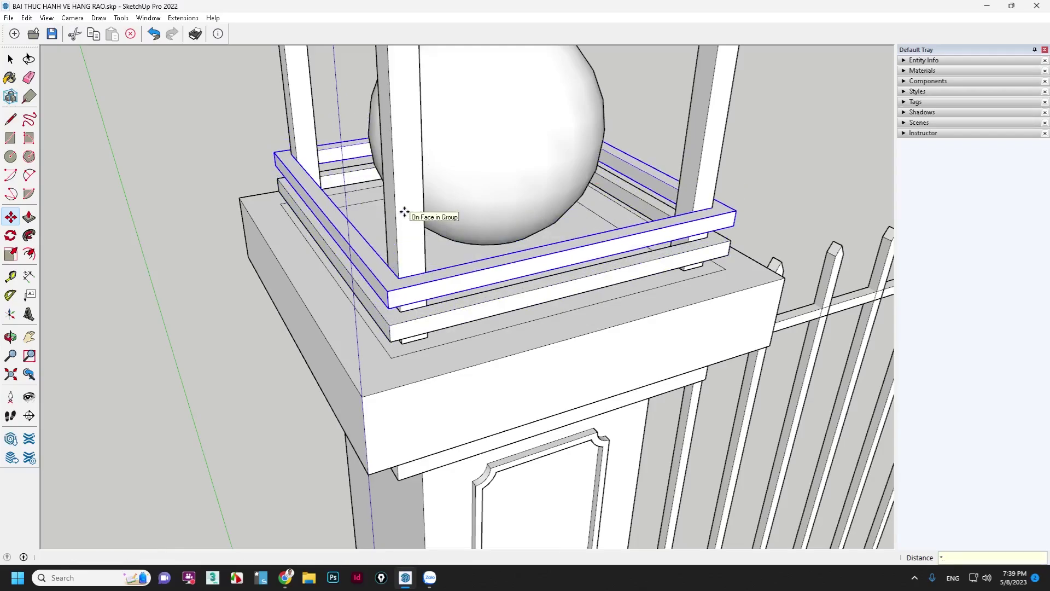
type("2")
key("Return")
key("space")
scroll(405, 213, "down", 3)
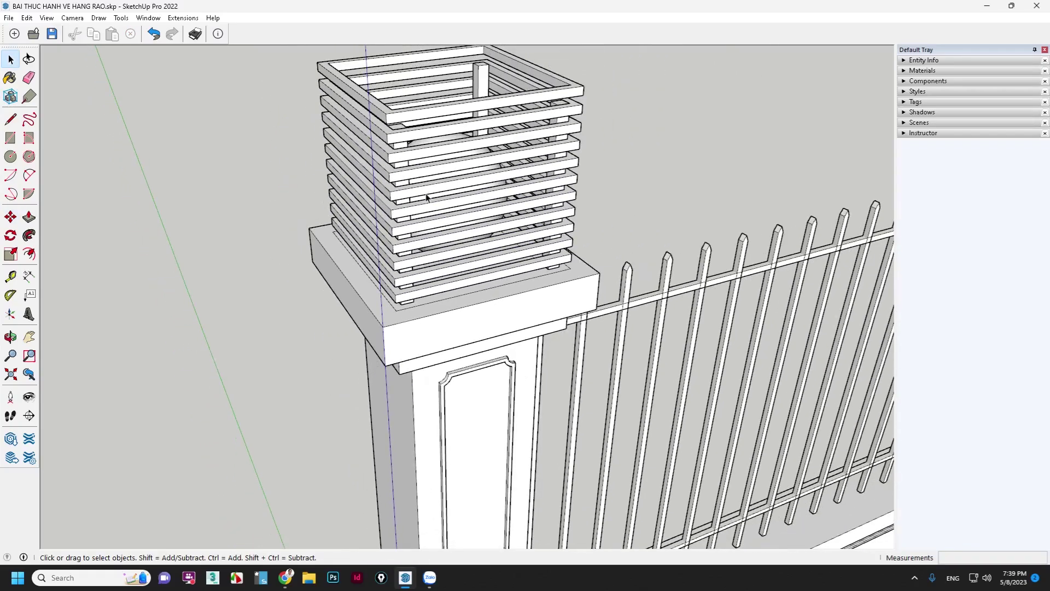
scroll(453, 136, "down", 2)
scroll(502, 58, "up", 3)
Step: Box-select all the stacked slat frames and make them a component named KHU
left_click(484, 81)
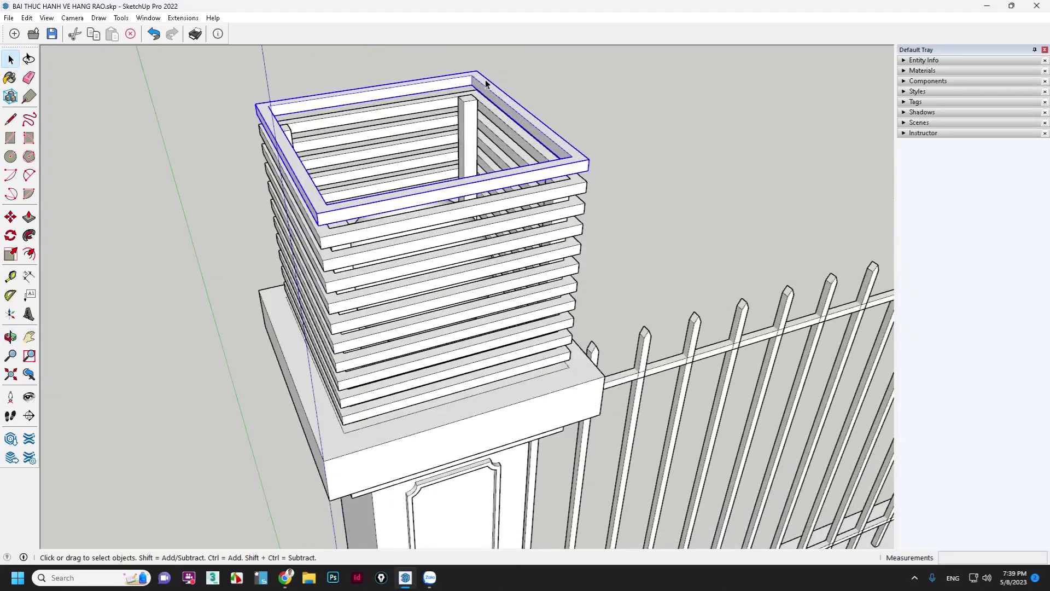
key("Escape")
mouse_move(498, 103)
middle_mouse_down()
mouse_move(592, 141)
mouse_move(300, 211)
middle_mouse_up()
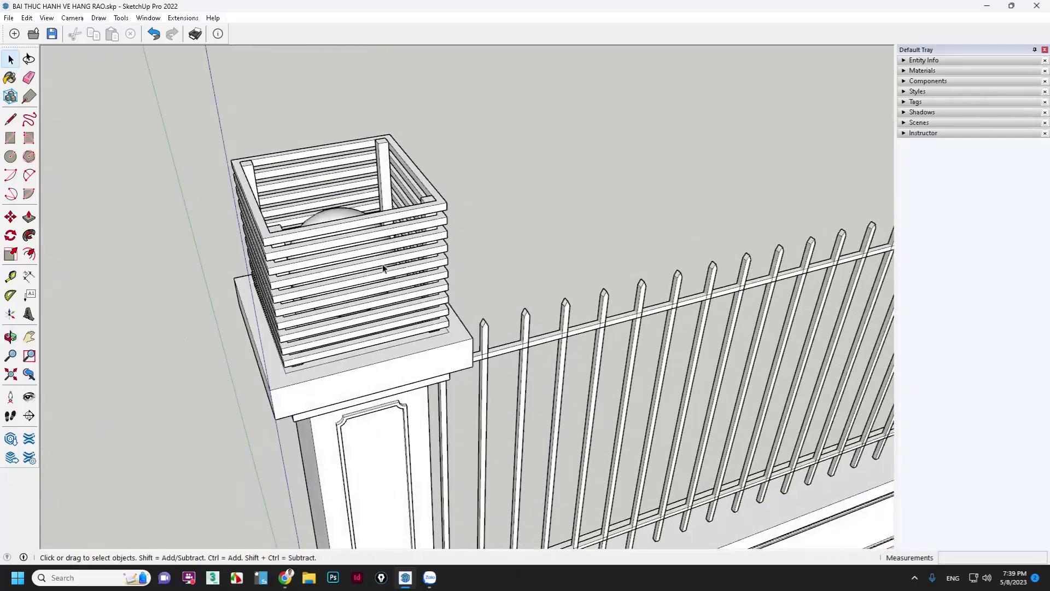
mouse_move(383, 266)
middle_mouse_down()
mouse_move(220, 329)
mouse_move(225, 182)
middle_mouse_up()
middle_click_drag(208, 101, 211, 136)
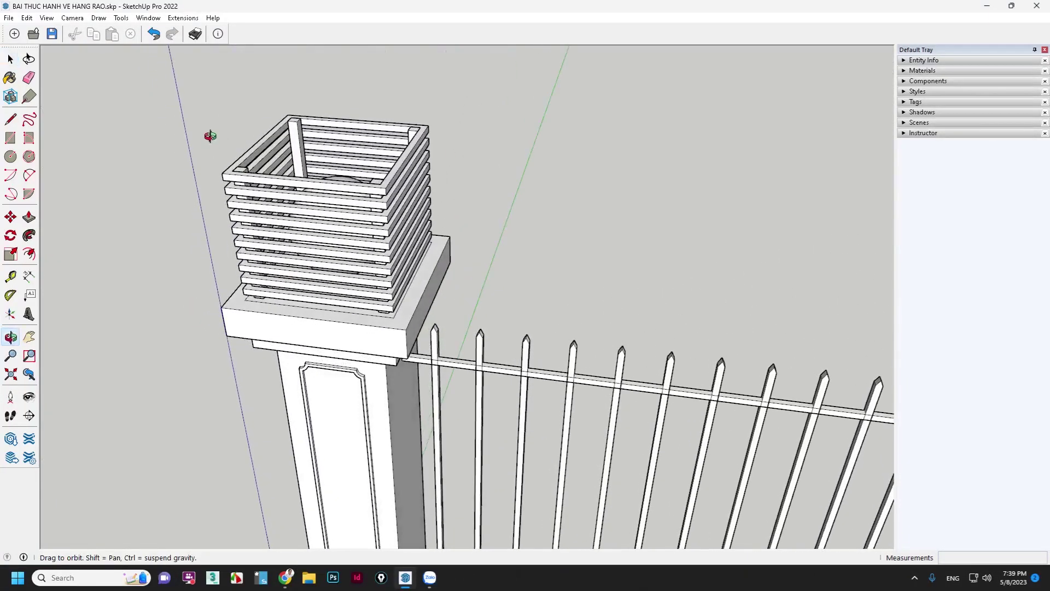
left_click_drag(162, 82, 494, 327)
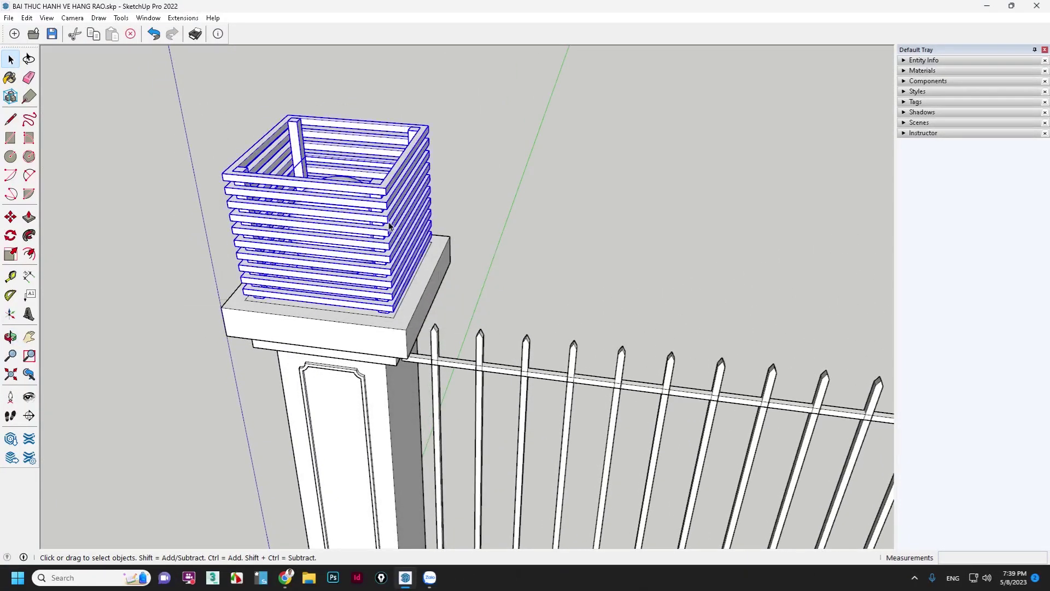
right_click(379, 204)
left_click(439, 300)
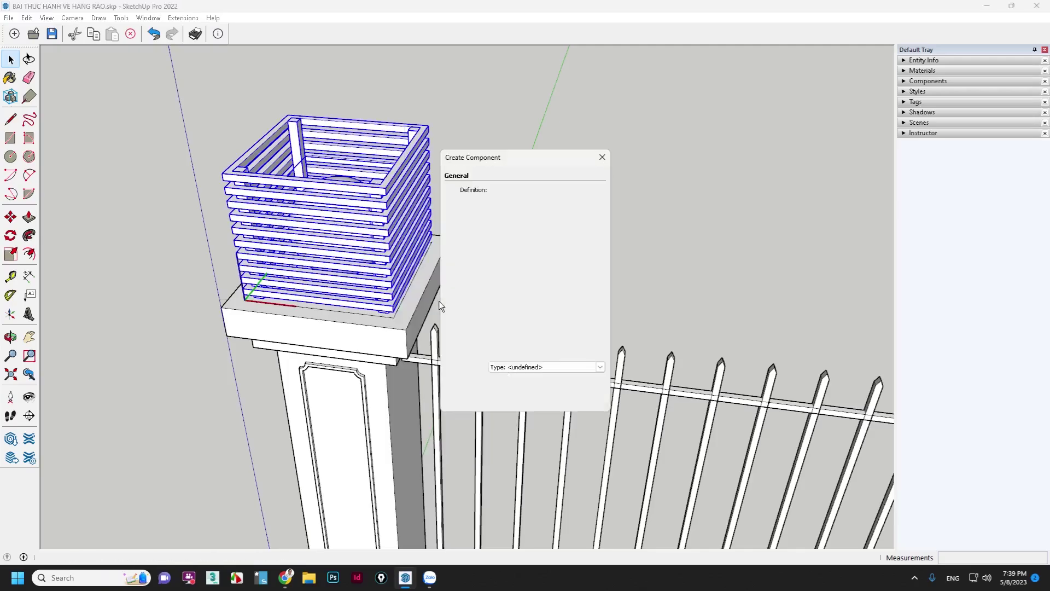
type("K")
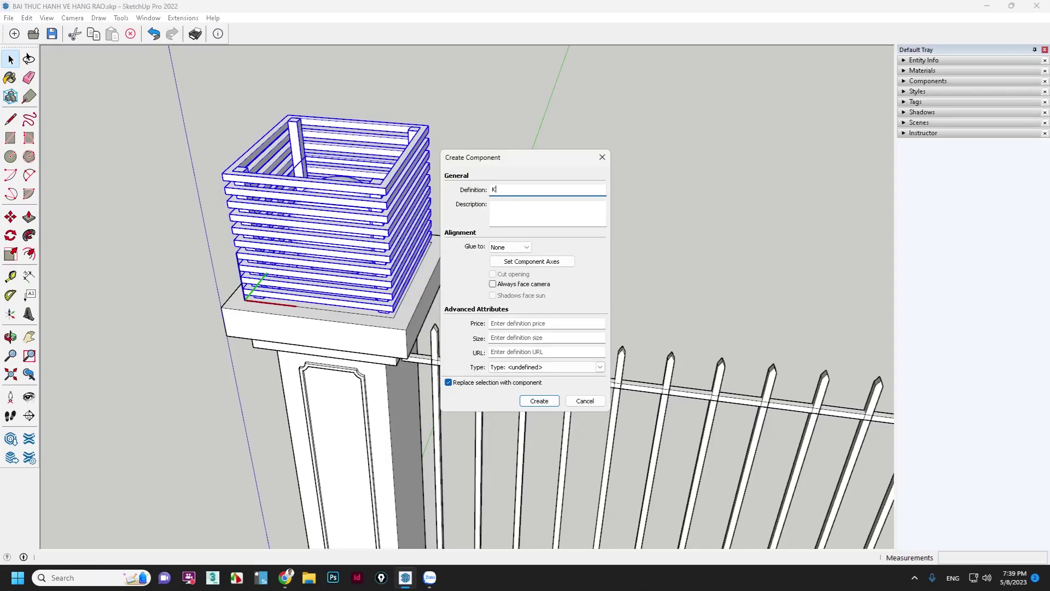
type("HUNG DEN")
left_click(539, 401)
middle_click_drag(539, 401, 260, 231)
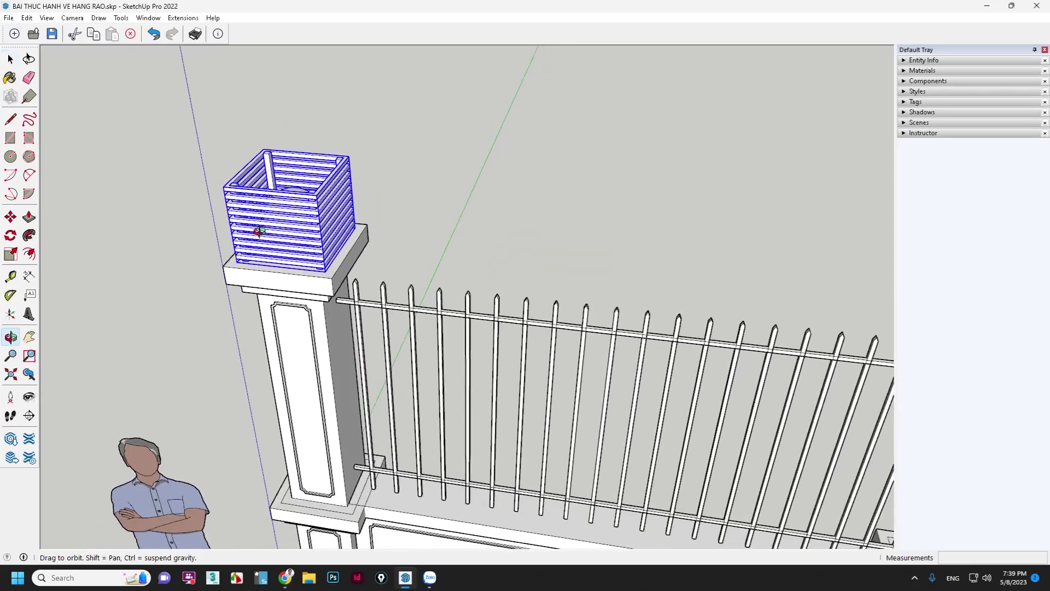
scroll(260, 230, "down", 3)
Step: Copy the KHU slatted box 3500 across onto the right-hand pillar top
middle_click_drag(189, 249, 254, 237)
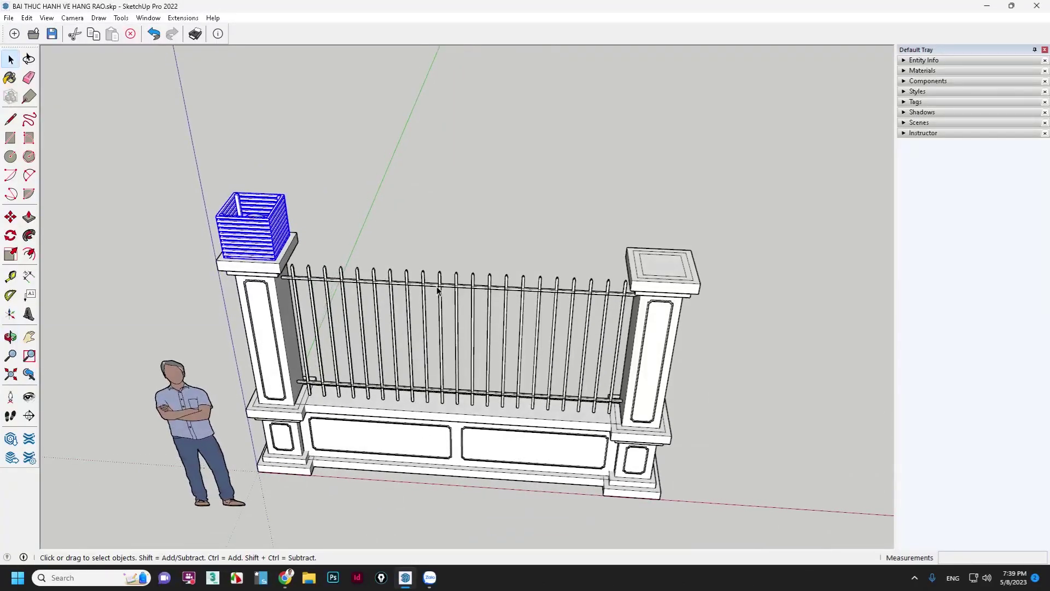
key("m")
key("ctrl")
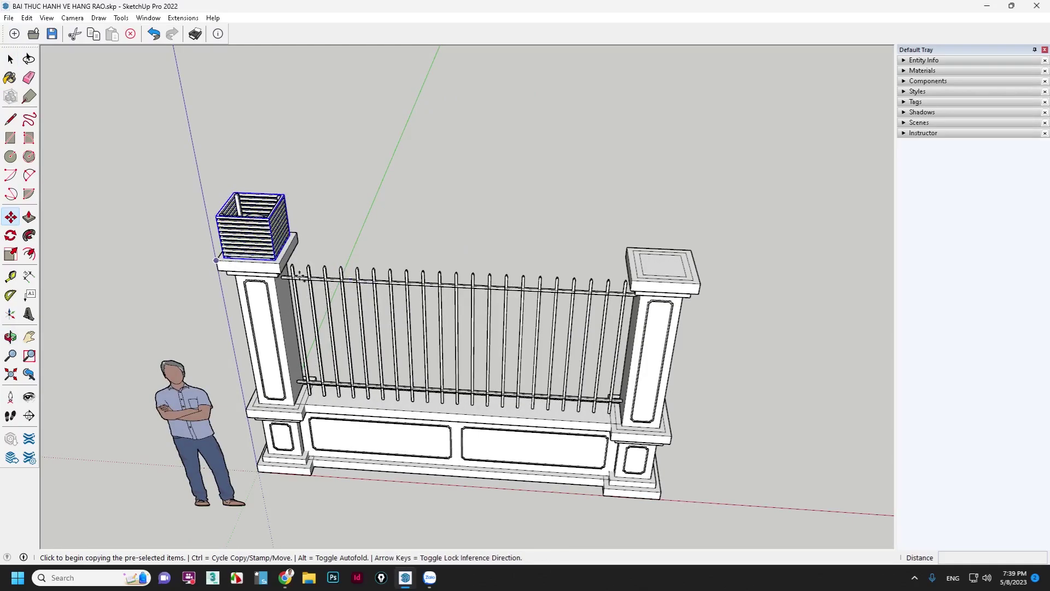
left_click(216, 260)
scroll(645, 262, "up", 3)
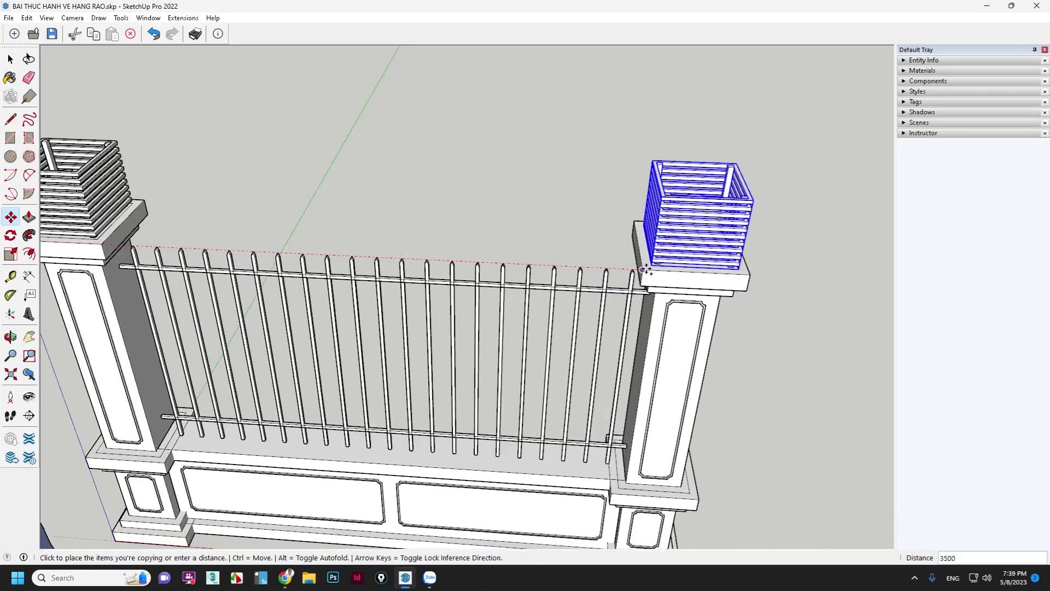
left_click(645, 269)
key("space")
scroll(383, 153, "down", 3)
left_click(383, 152)
Step: View the fence straight from the front and select the picket railing
middle_click_drag(388, 179, 402, 223)
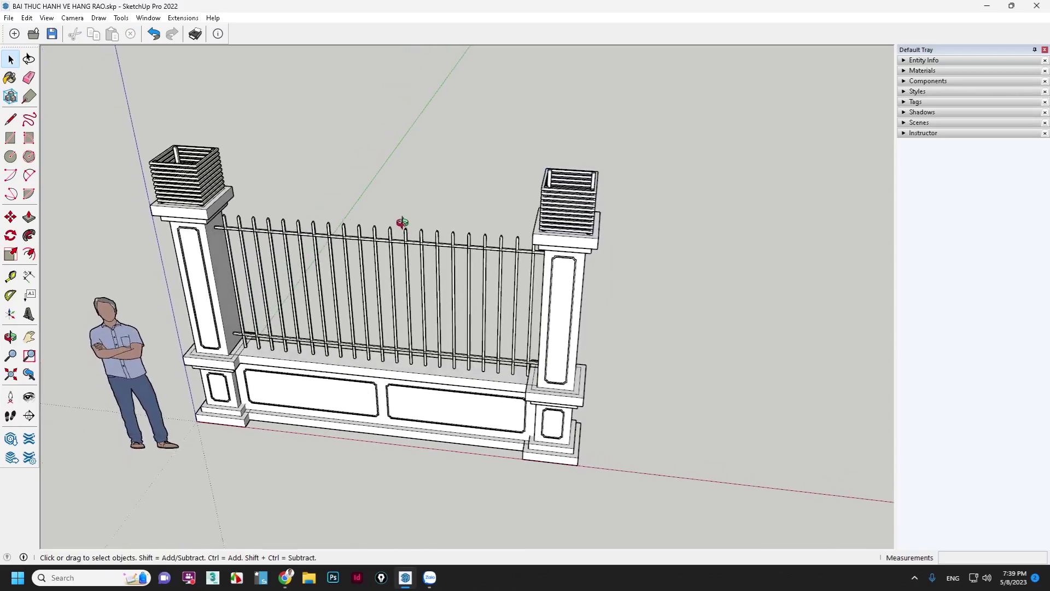
scroll(507, 262, "down", 3)
mouse_move(507, 261)
middle_mouse_down()
mouse_move(445, 192)
mouse_move(412, 223)
mouse_move(357, 206)
middle_mouse_up()
left_click_drag(245, 134, 547, 351)
Step: Group the selected picket railing and fence bay together
key("m")
left_click(438, 219)
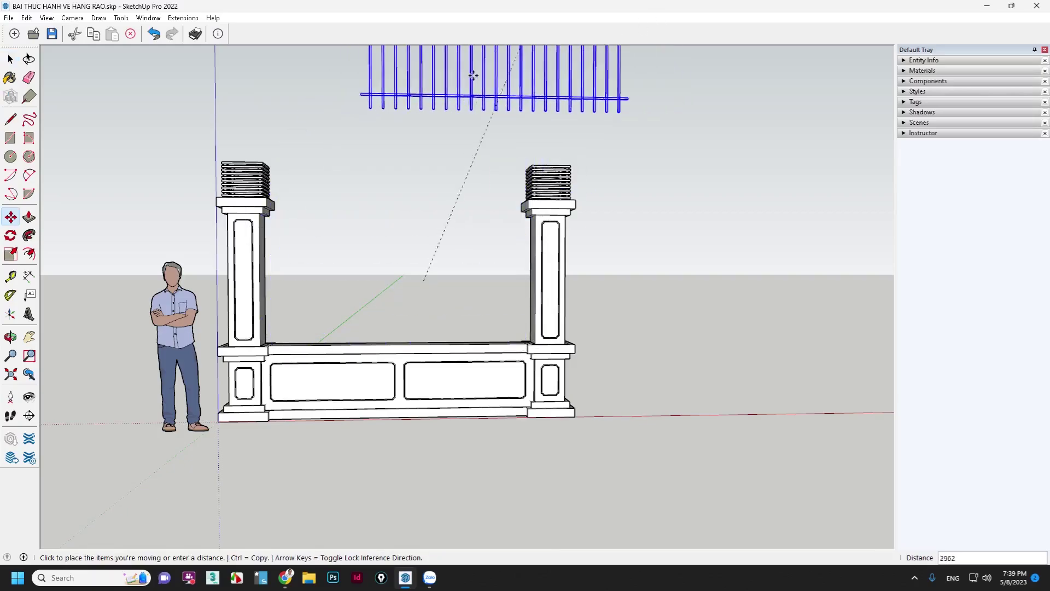
key("Escape")
key("space")
right_click(423, 224)
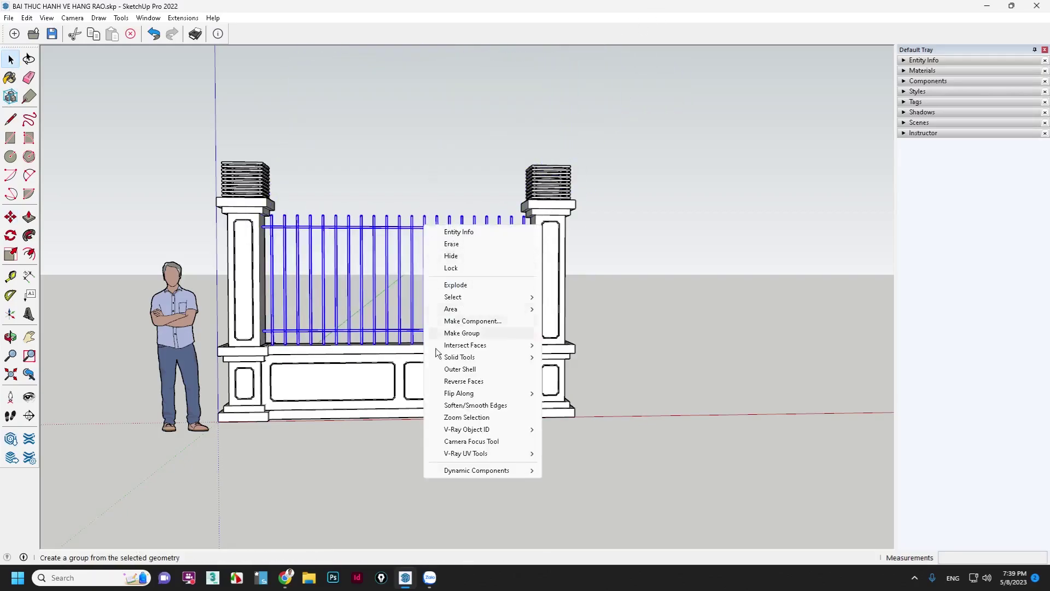
left_click(476, 333)
middle_click_drag(409, 301, 541, 358)
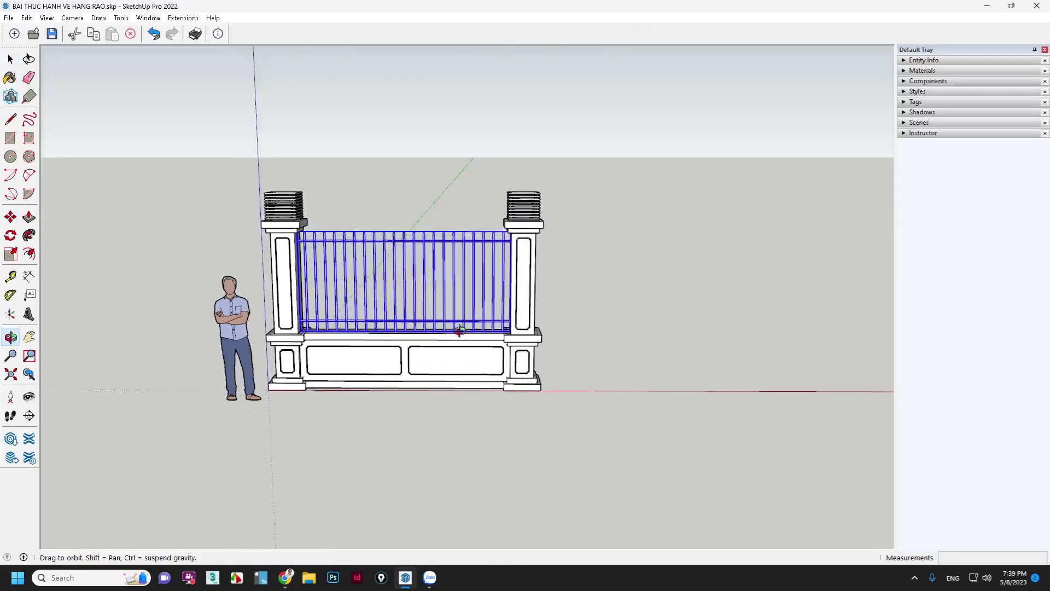
Step: Copy the bay with its right pillar 3500 along the fence and array it five times
left_click_drag(494, 316, 350, 191)
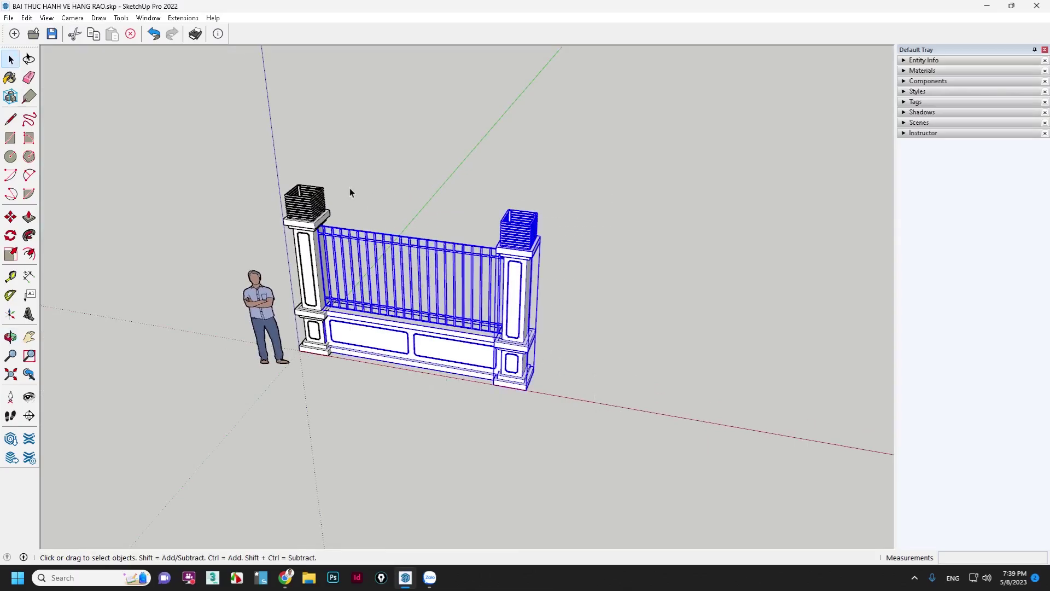
key("m")
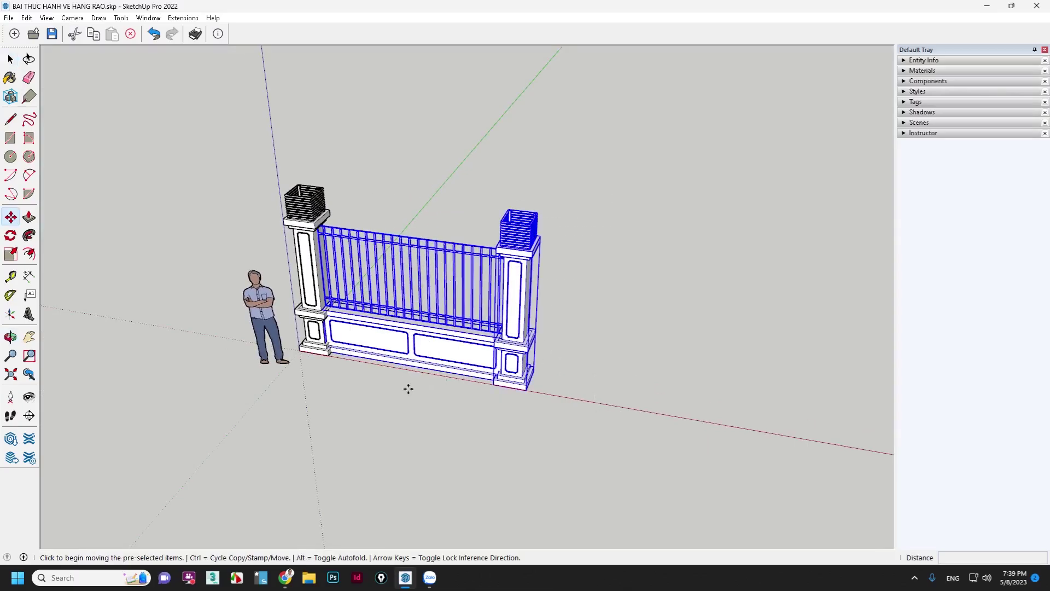
key("ctrl")
left_click(317, 409)
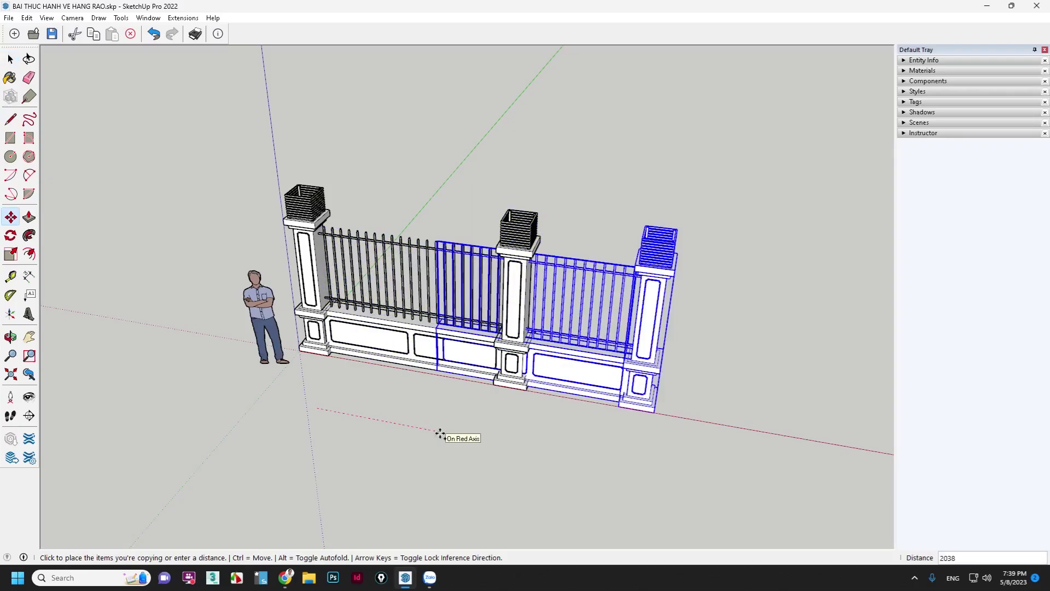
type("3500")
key("Return")
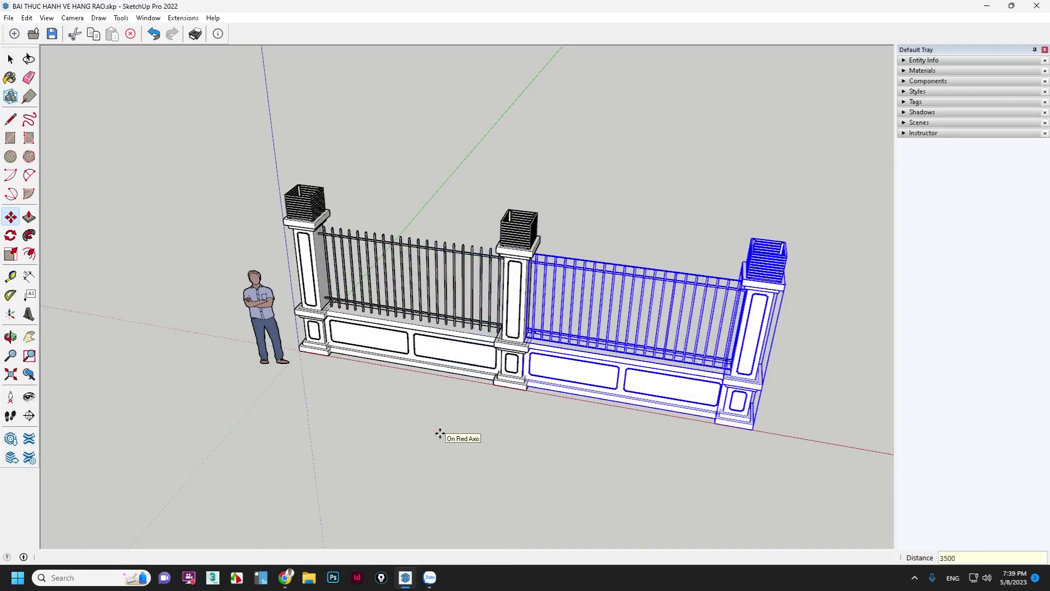
type("*")
key("Return")
key("space")
scroll(152, 300, "down", 2)
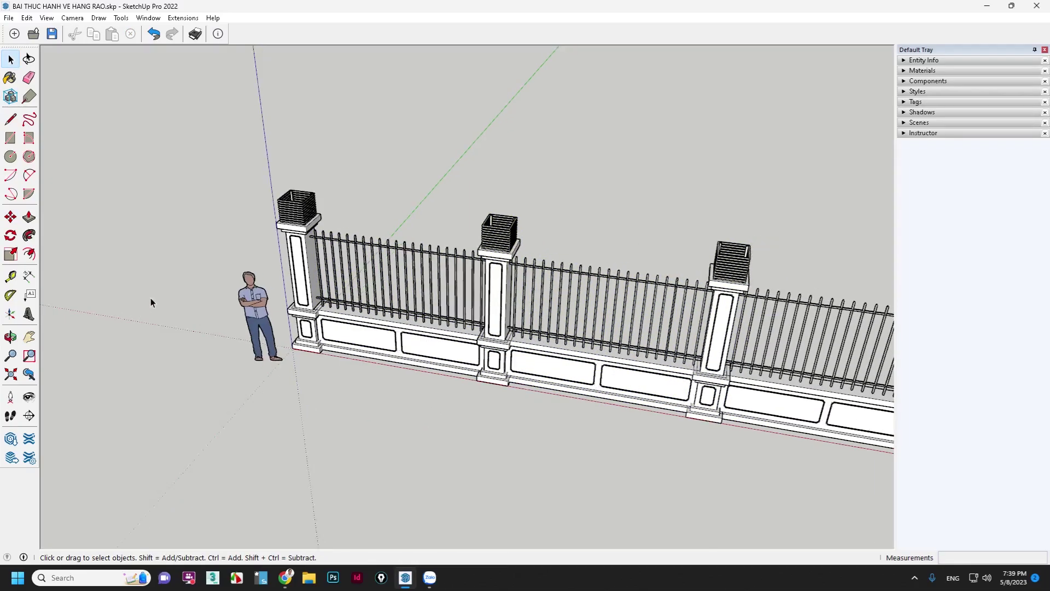
mouse_move(152, 300)
middle_mouse_down()
mouse_move(465, 424)
mouse_move(441, 254)
middle_mouse_up()
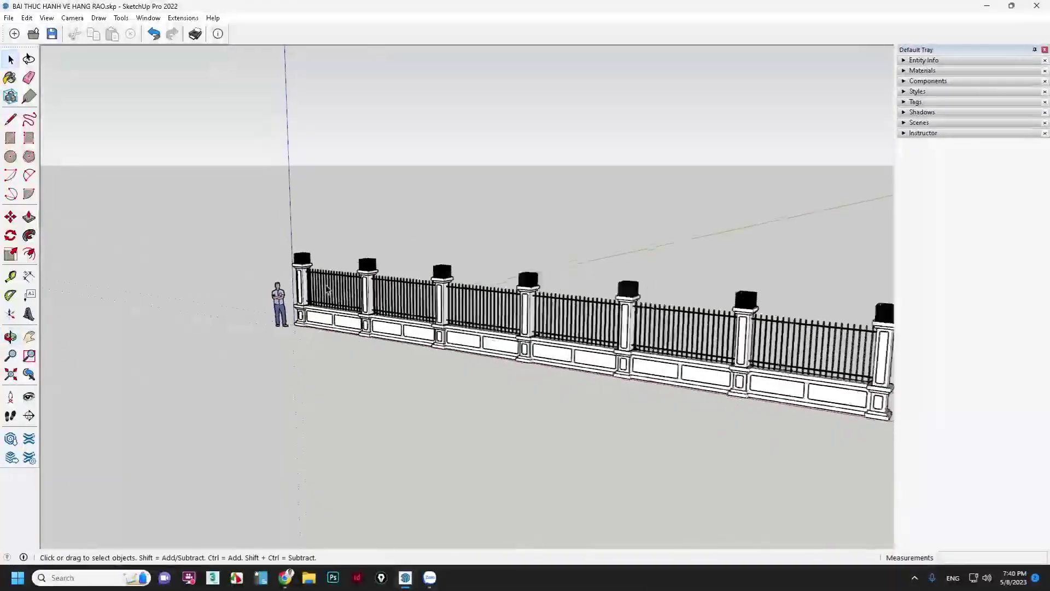
scroll(441, 255, "down", 3)
scroll(397, 271, "up", 2)
scroll(396, 270, "up", 2)
scroll(395, 271, "up", 2)
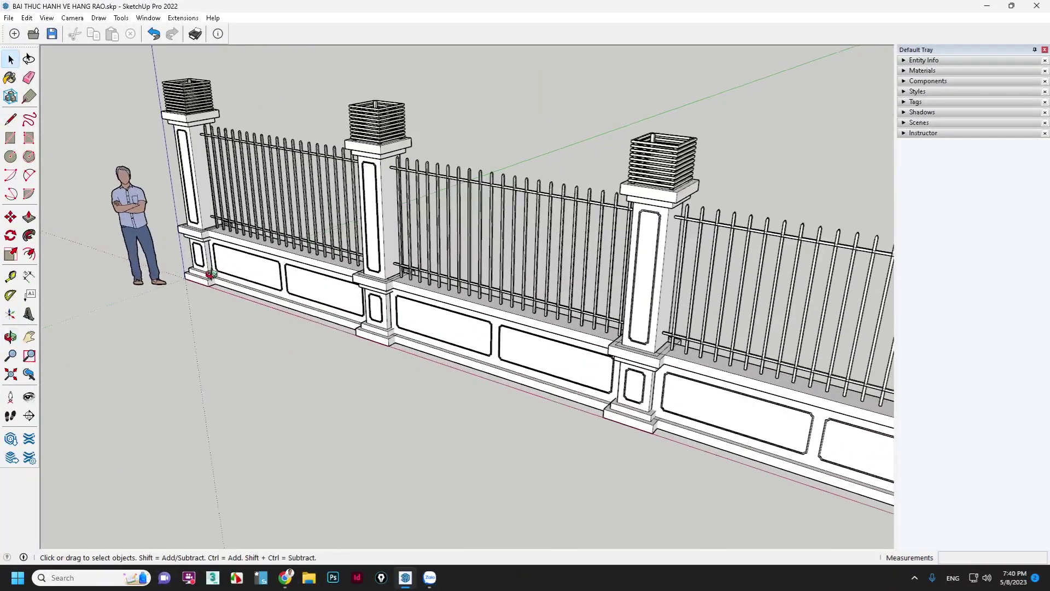
scroll(474, 422, "up", 1)
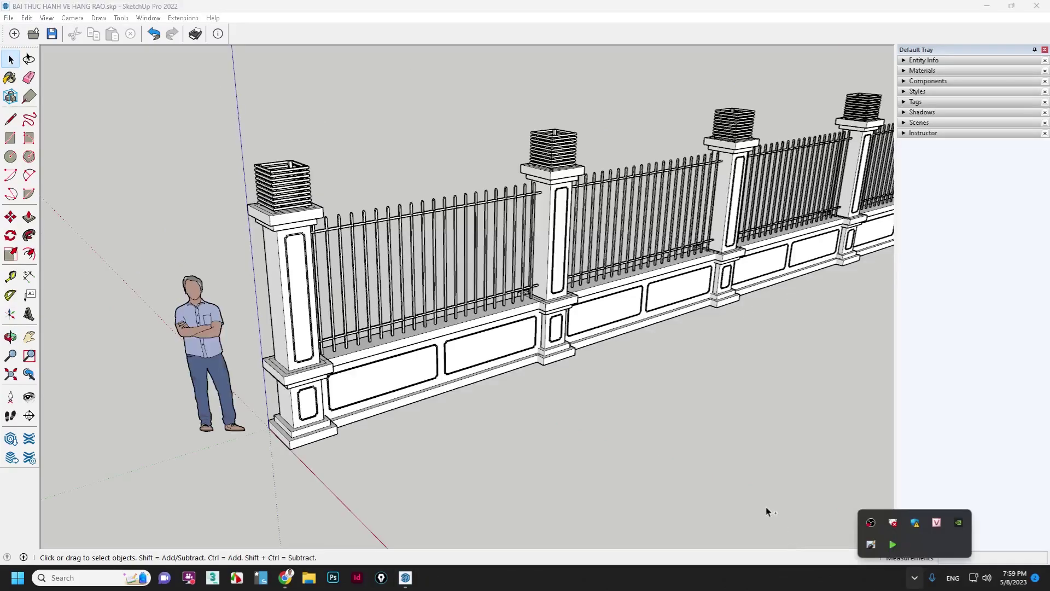
scroll(448, 287, "up", 2)
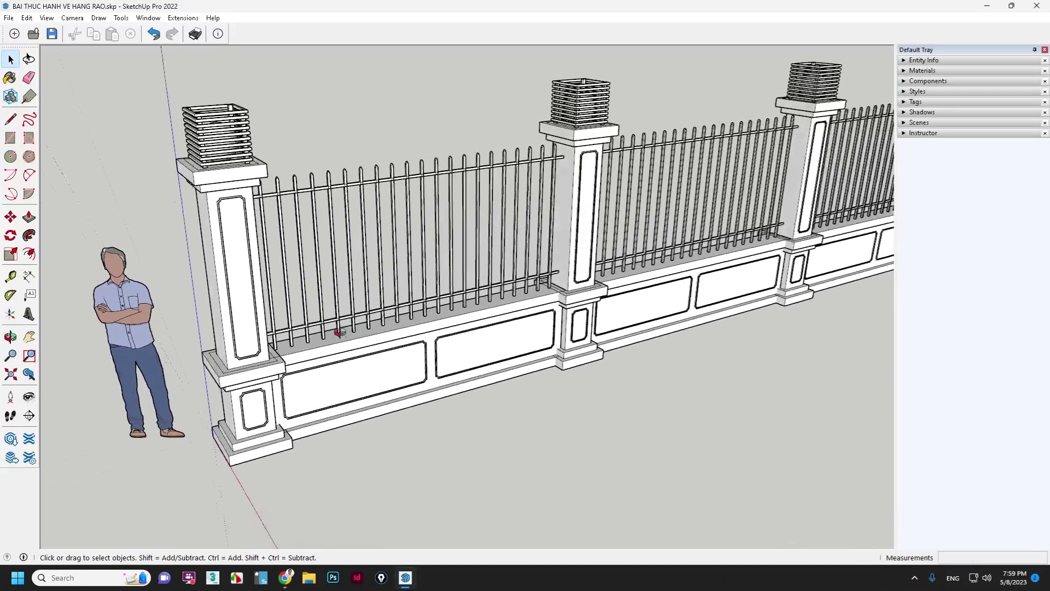
scroll(262, 287, "up", 2)
scroll(262, 288, "up", 2)
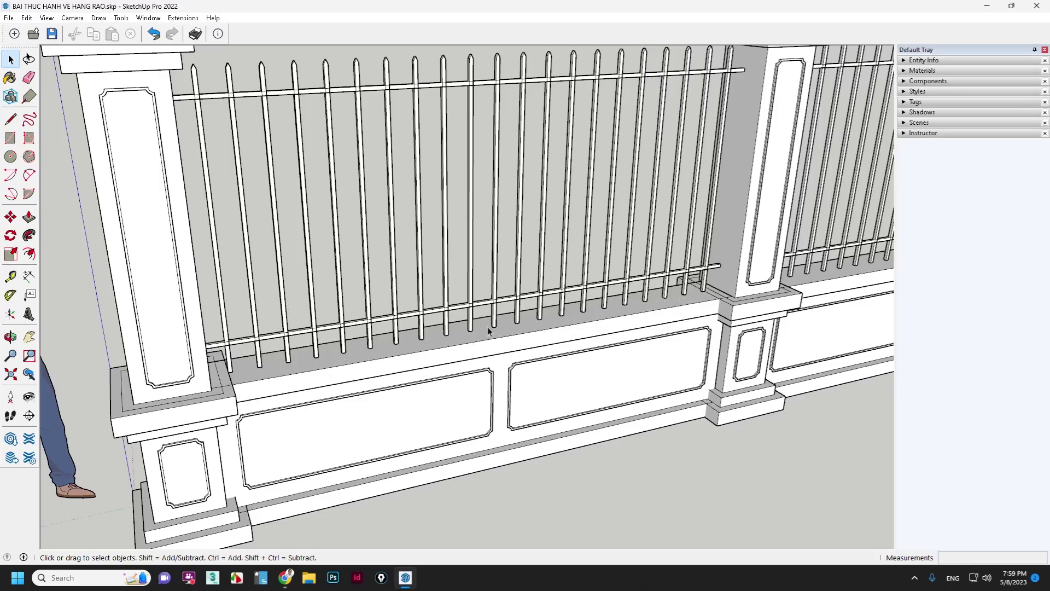
middle_click_drag(358, 350, 347, 321)
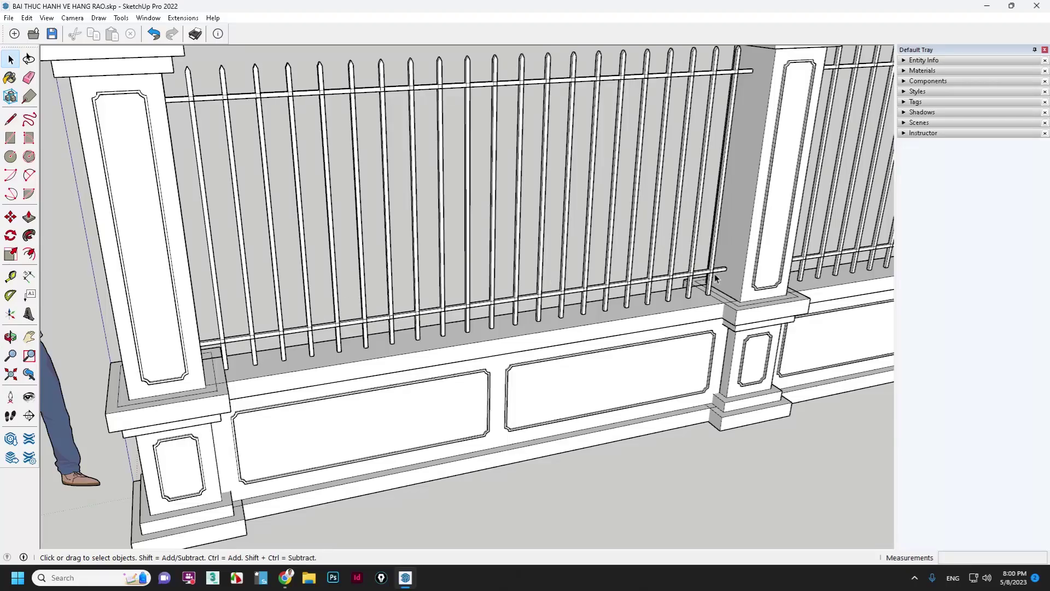
scroll(263, 365, "up", 2)
scroll(323, 350, "up", 2)
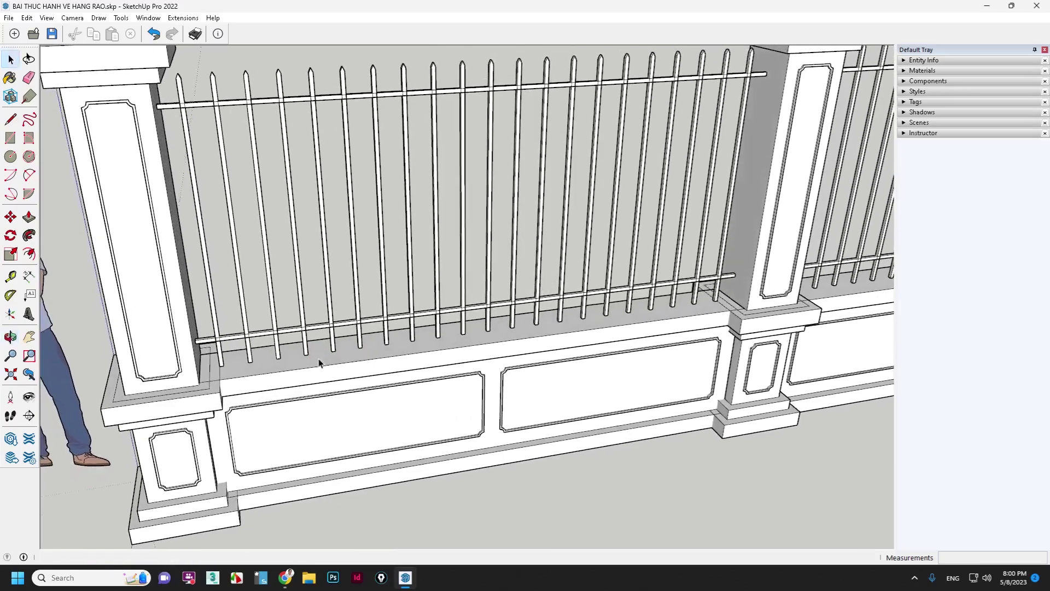
scroll(320, 361, "up", 2)
scroll(305, 336, "up", 2)
scroll(304, 336, "up", 1)
scroll(241, 355, "up", 1)
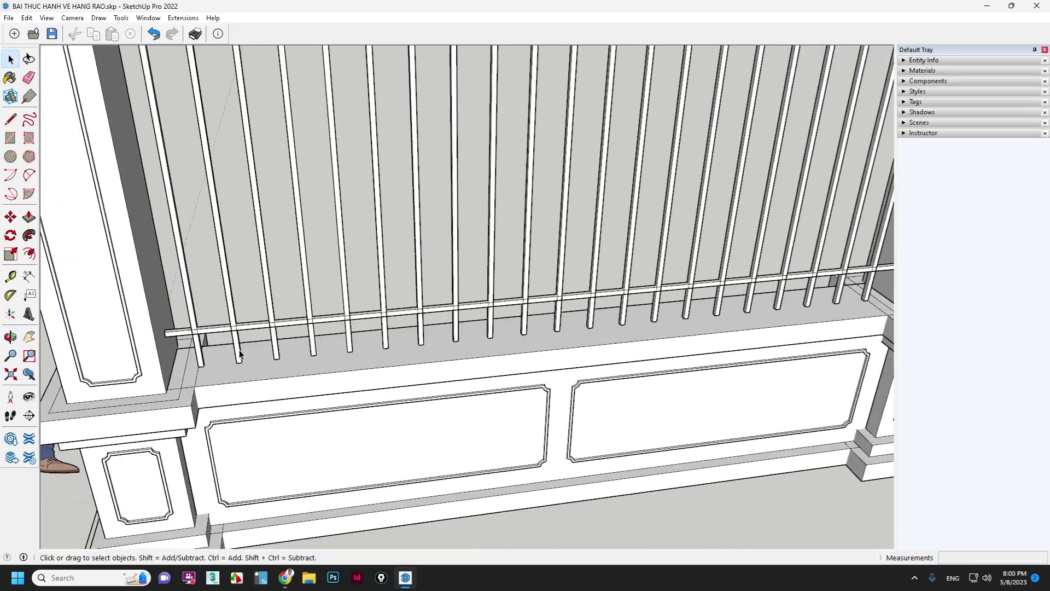
Step: Enter the picket group and select the picket bottoms, cancelling the move to keep their length
double_click(240, 355)
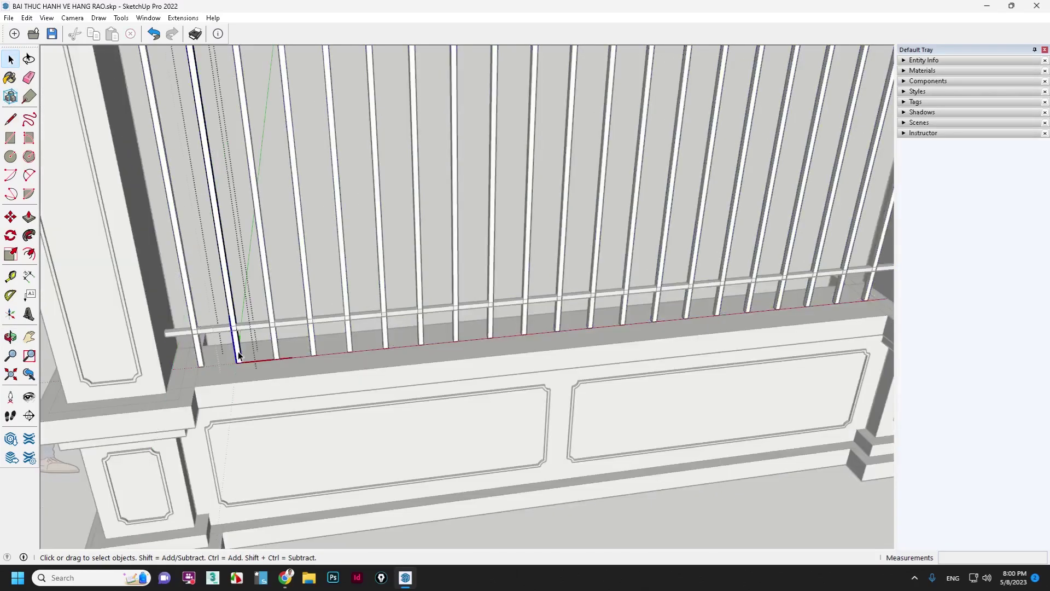
left_click_drag(222, 343, 268, 375)
key("m")
left_click(147, 353)
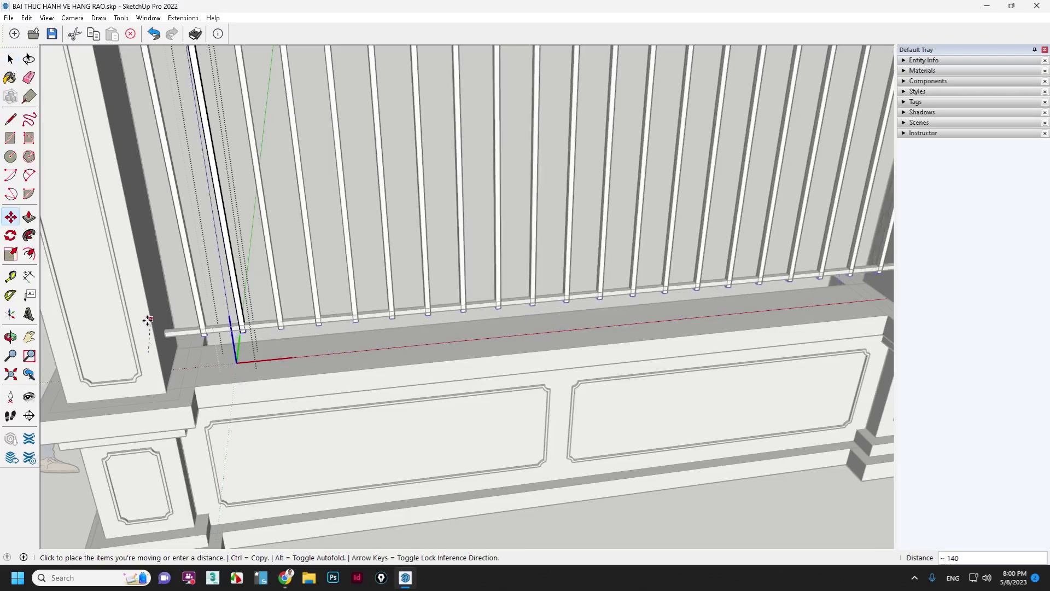
key("Escape")
key("space")
scroll(170, 356, "down", 3)
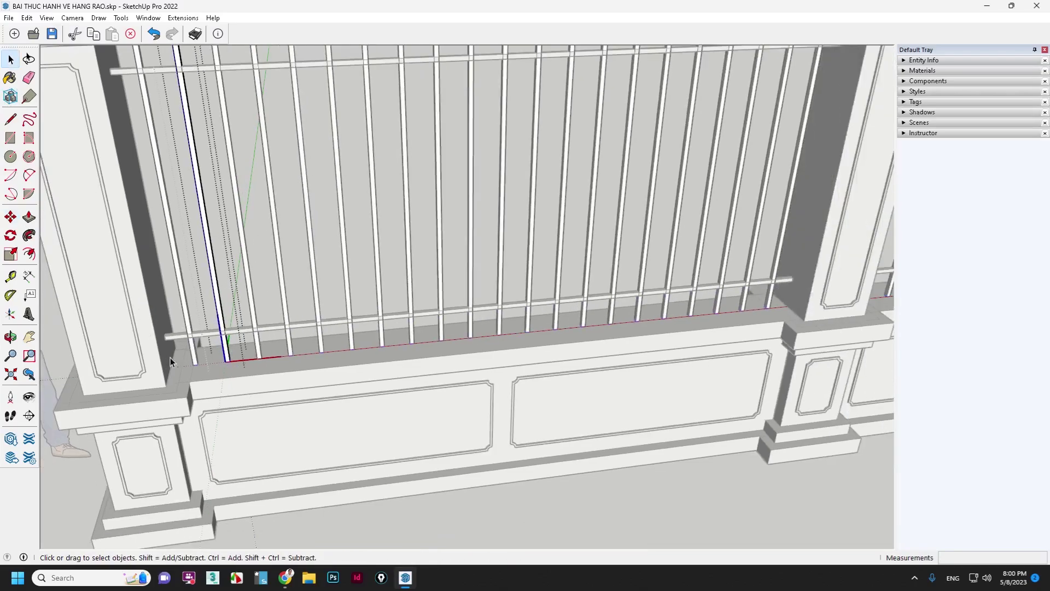
scroll(226, 339, "down", 1)
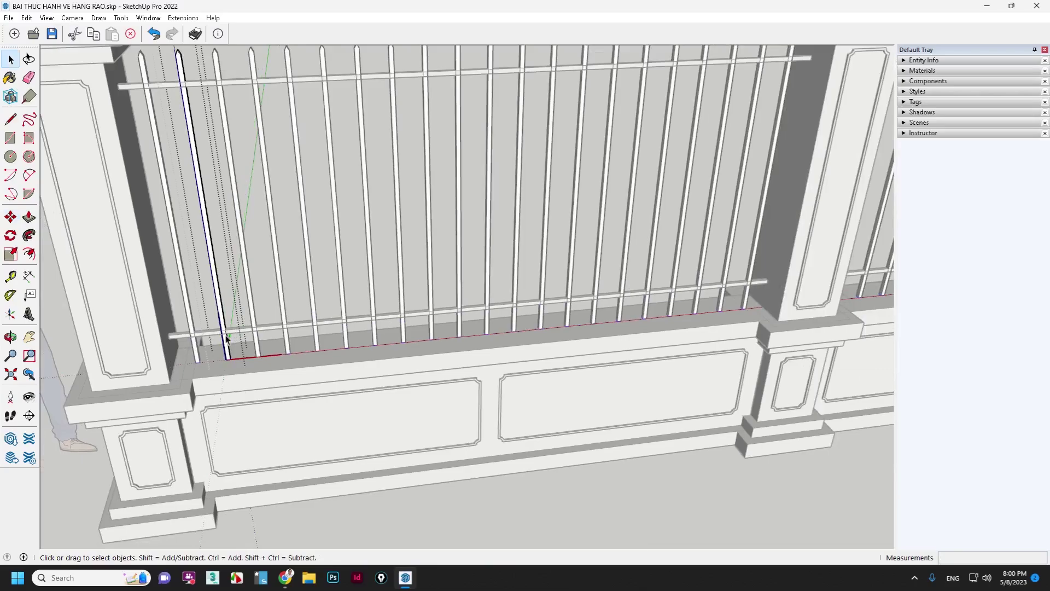
Step: Select both end pickets and two middle pickets as anchor balusters, deselecting wrong picks
left_click(197, 353)
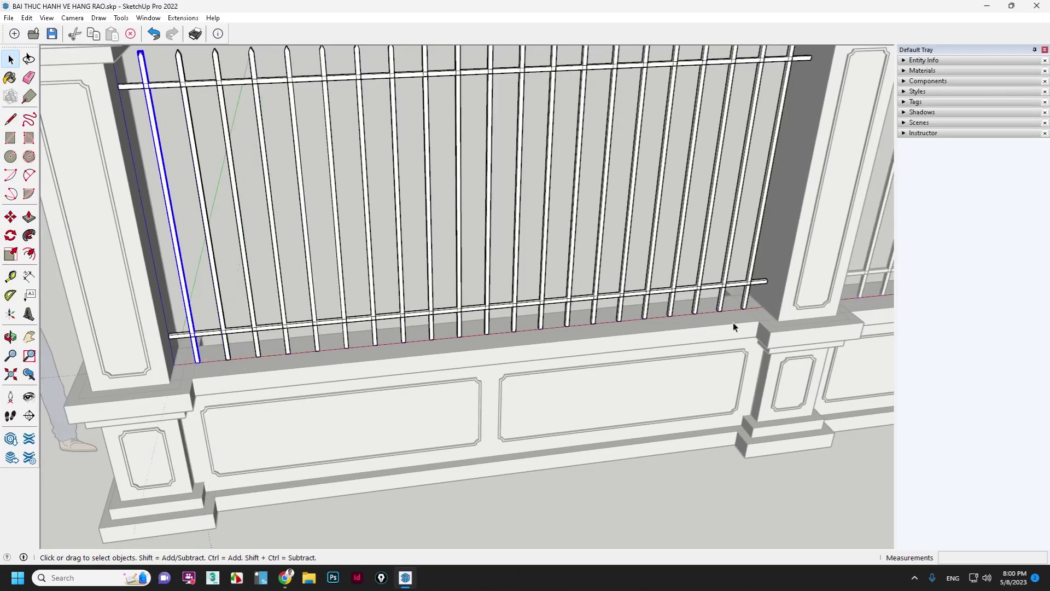
left_click(748, 298, "ctrl")
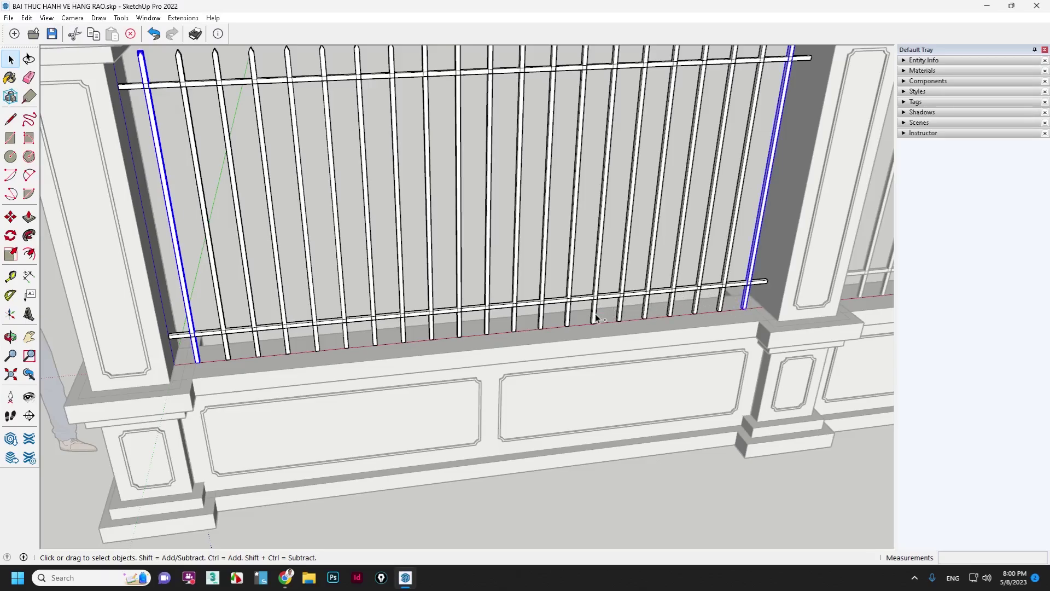
left_click(569, 316, "ctrl")
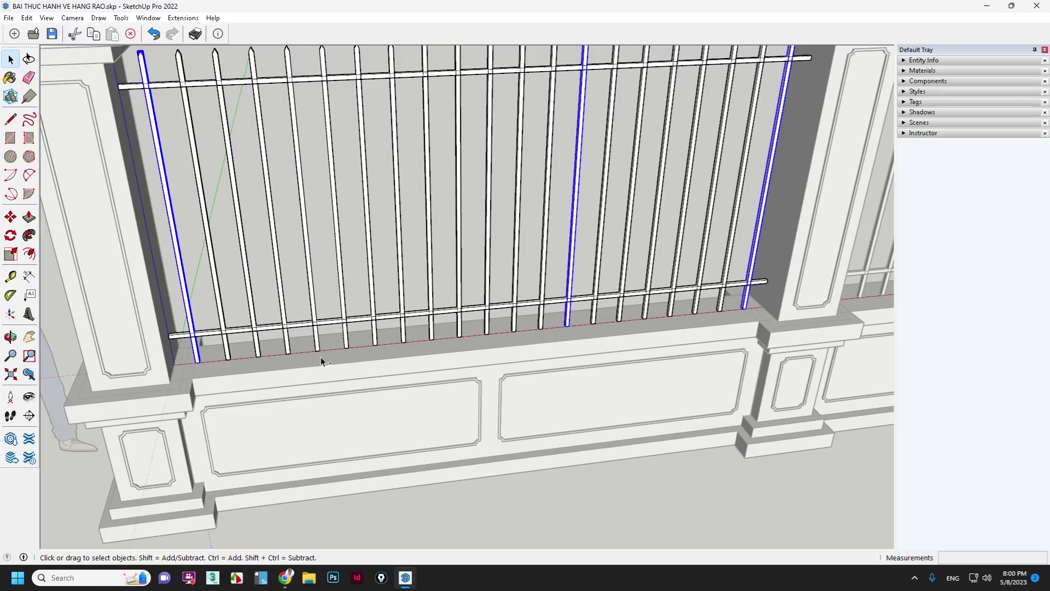
left_click(405, 340, "ctrl")
left_click(376, 339, "ctrl")
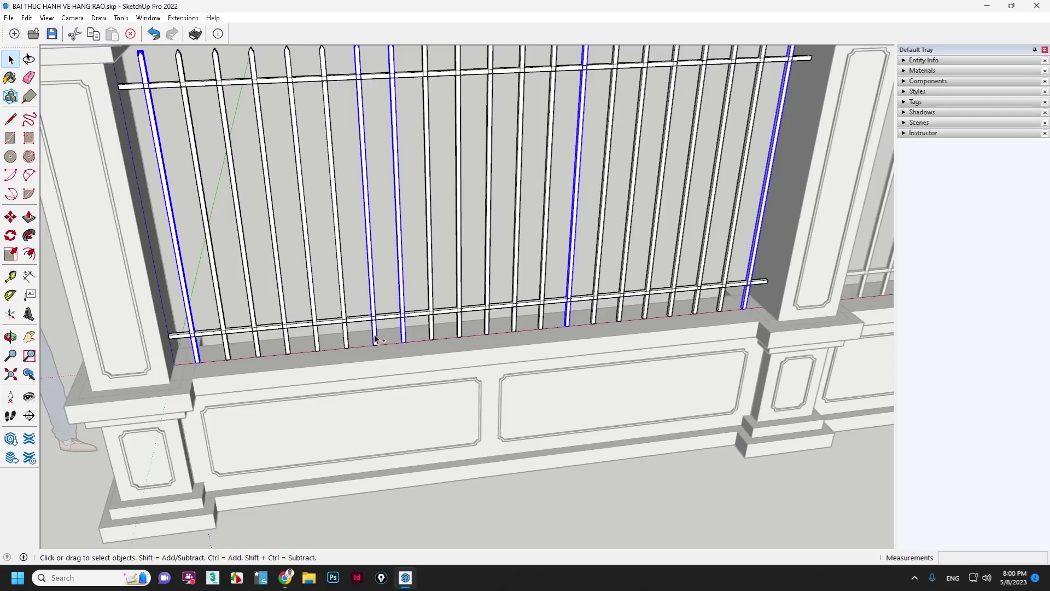
left_click(405, 332, "shift")
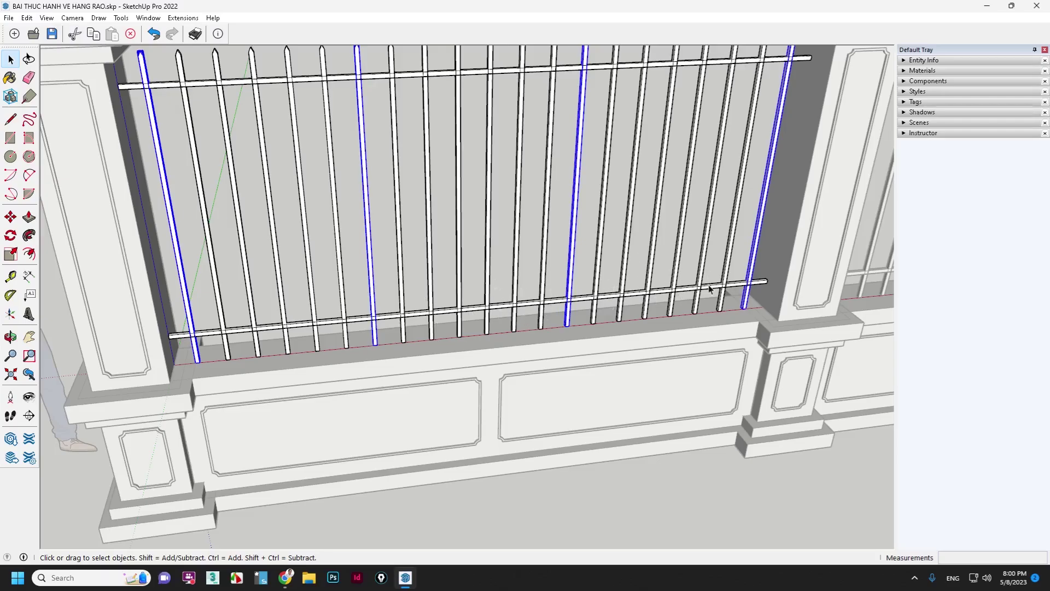
left_click(402, 303, "ctrl")
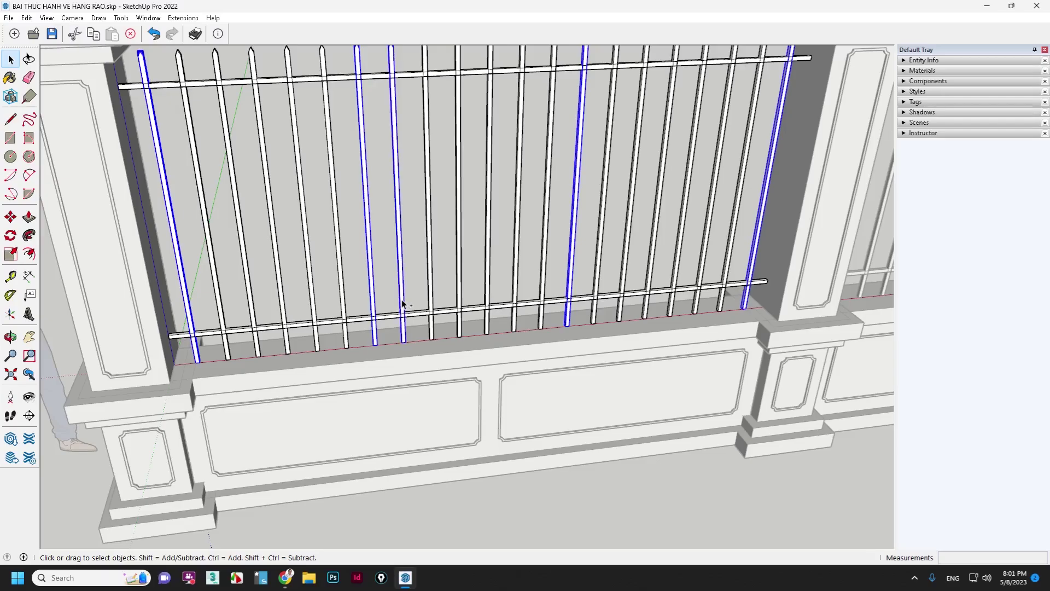
left_click(374, 302, "shift")
Step: Make the two middle pickets unique, then raise the other pickets so they stop at the lower rail
right_click(573, 254)
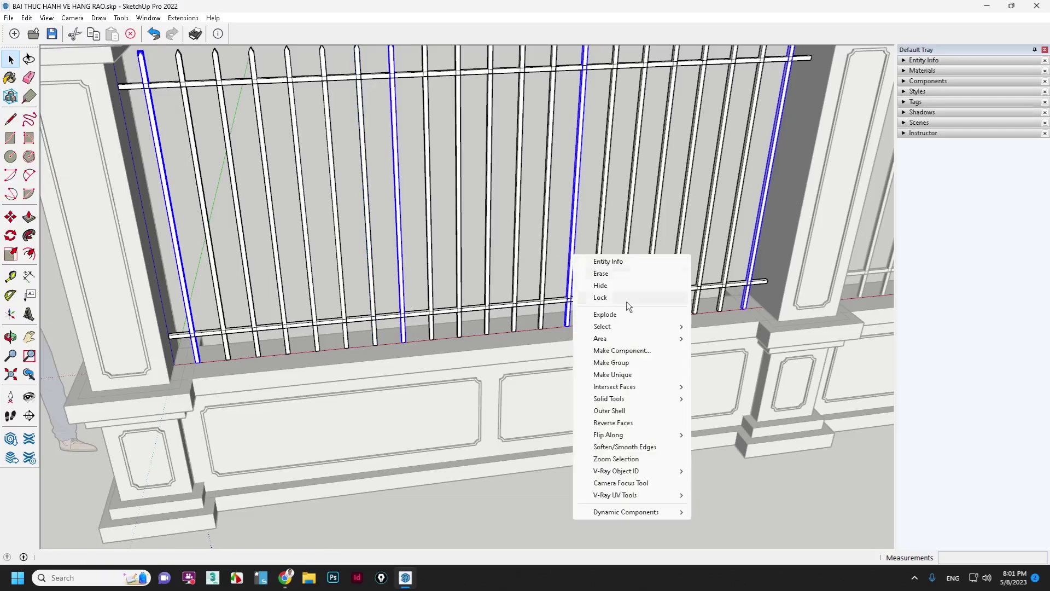
left_click(624, 376)
key("ctrl+shift+i")
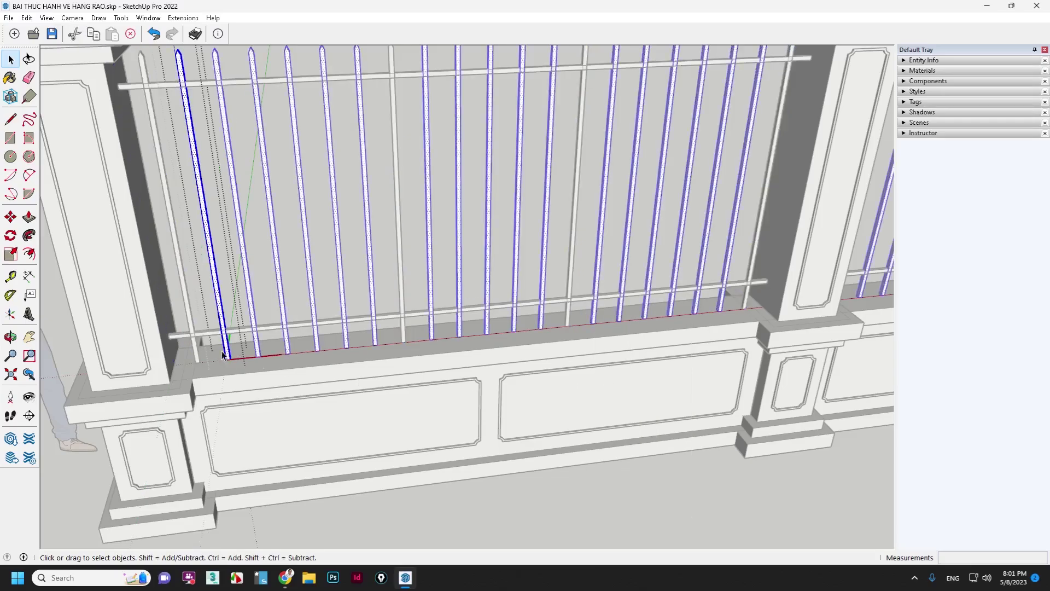
left_click(258, 375)
key("m")
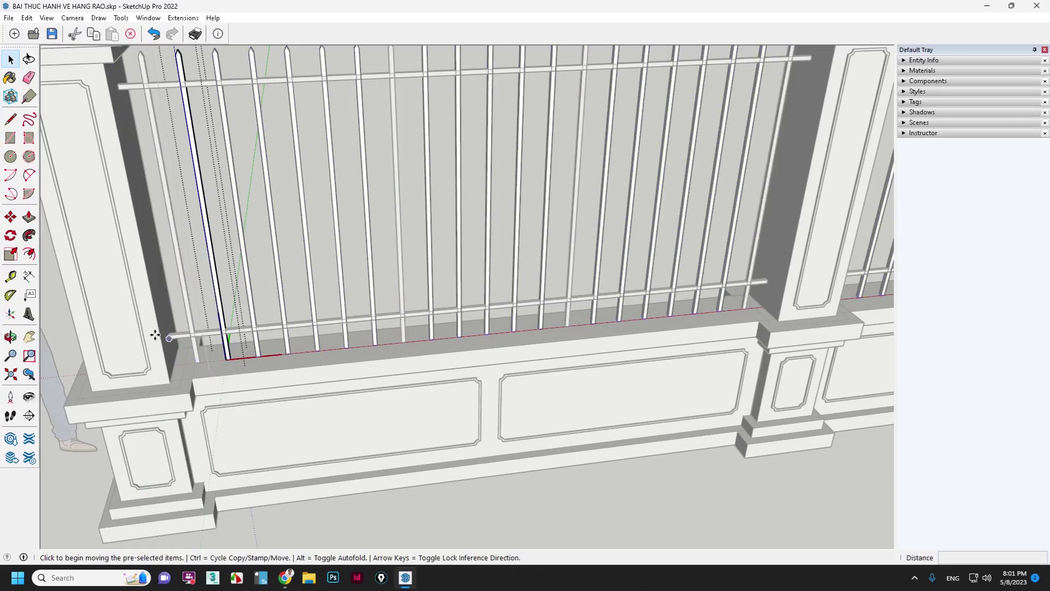
left_click(132, 328)
type("15")
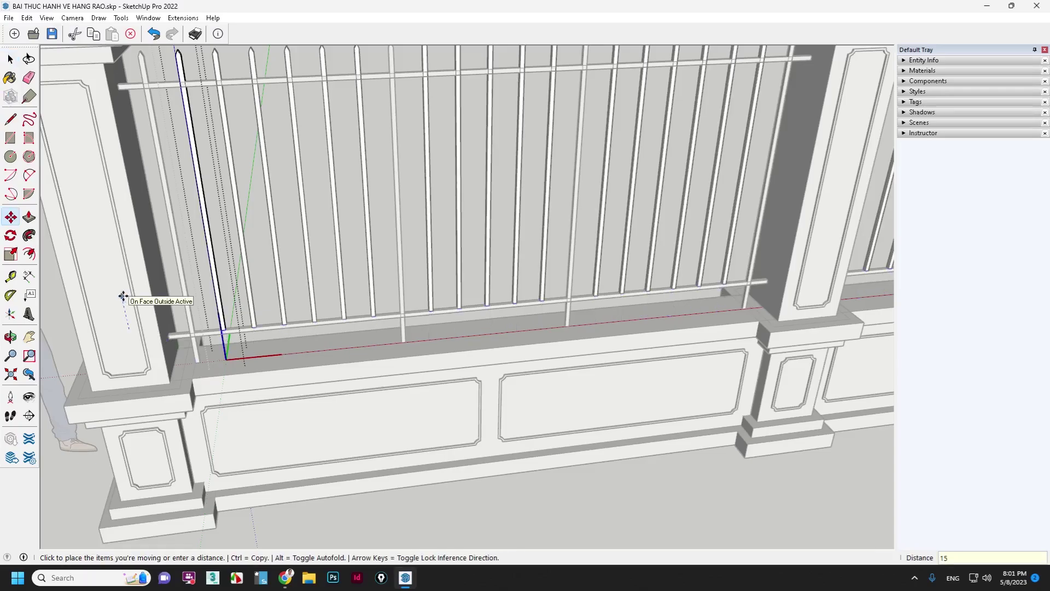
left_click(123, 296)
key("space")
key("Escape")
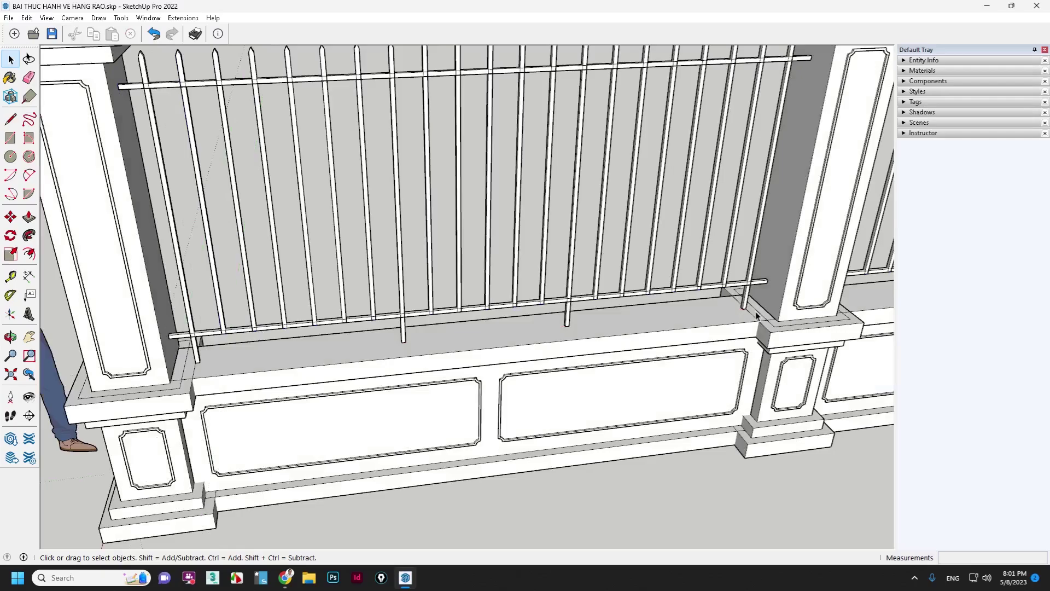
Step: Delete the four old railing copies from the middle and right bays
scroll(366, 273, "down", 6)
mouse_move(416, 257)
middle_mouse_down()
mouse_move(462, 266)
mouse_move(461, 278)
middle_mouse_up()
scroll(461, 278, "down", 2)
scroll(721, 298, "up", 3)
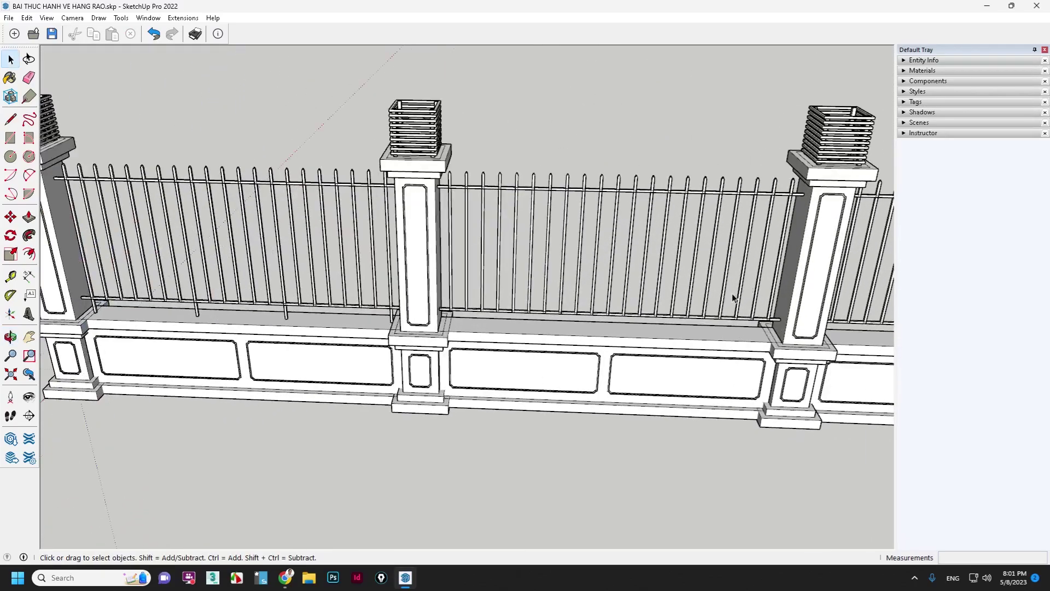
scroll(607, 287, "down", 2)
scroll(516, 224, "down", 1)
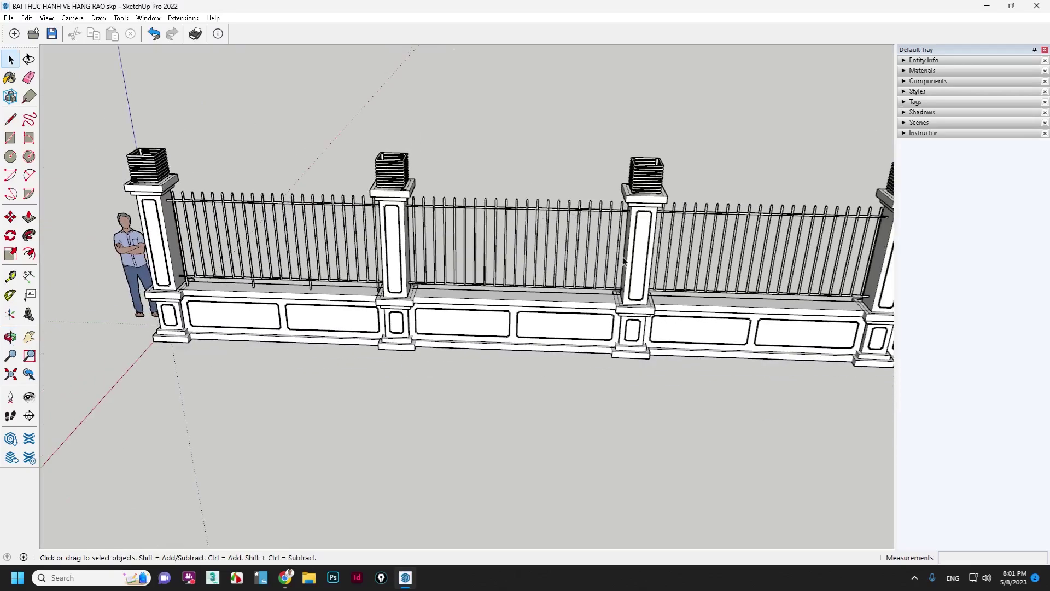
left_click(600, 216)
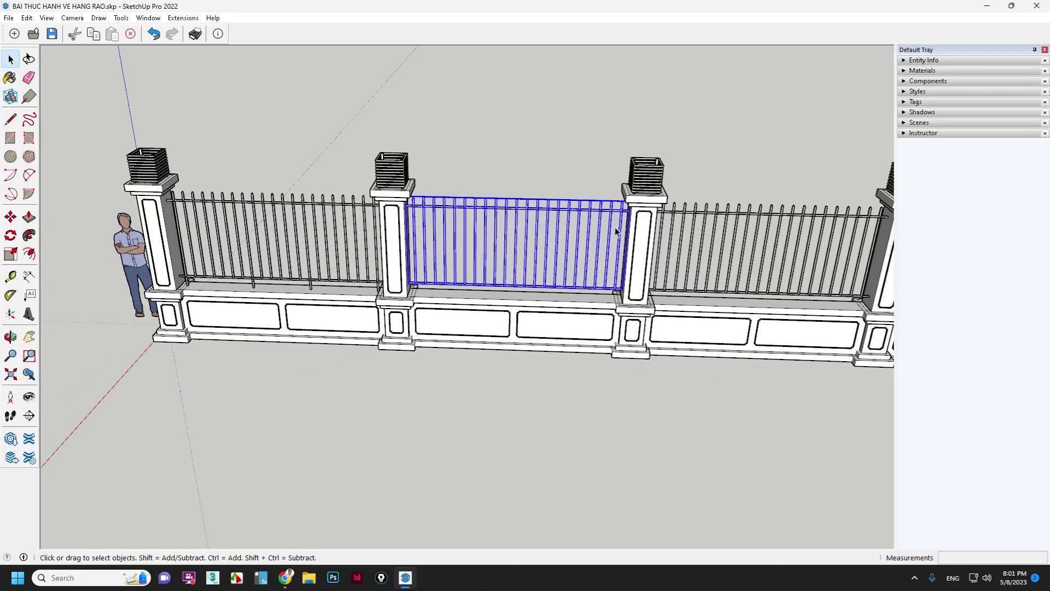
key("Delete")
left_click(721, 211)
key("Delete")
scroll(400, 238, "down", 1)
scroll(399, 238, "down", 1)
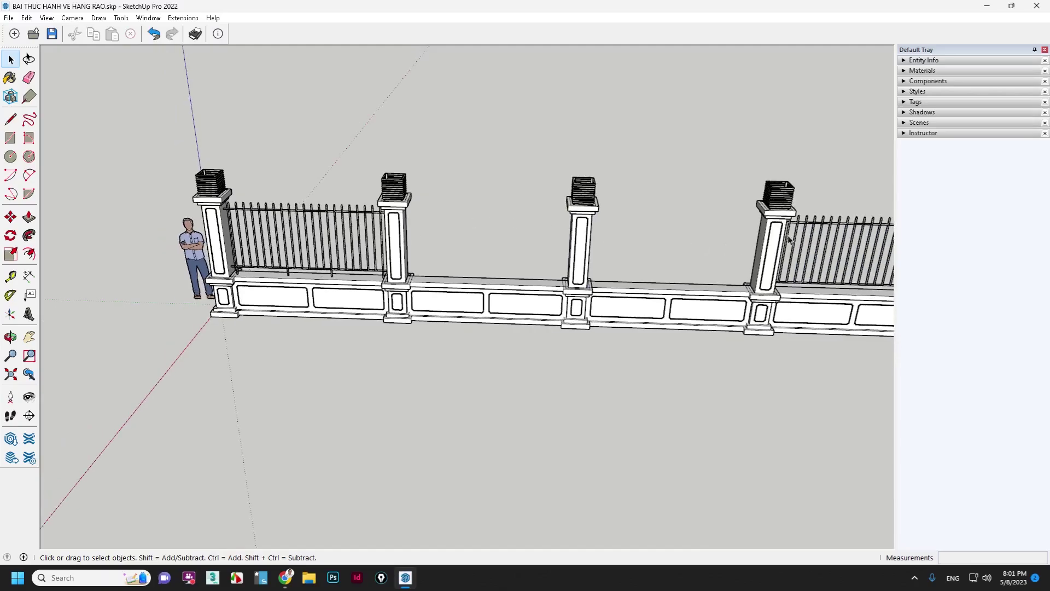
left_click(818, 228)
key("Delete")
scroll(431, 225, "down", 1)
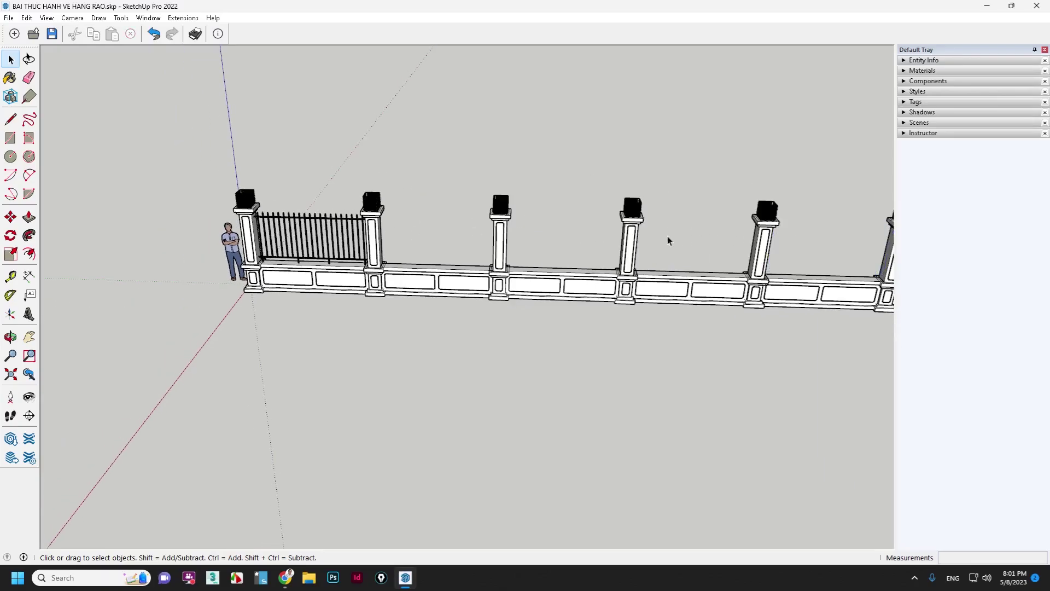
scroll(668, 236, "down", 2)
left_click(762, 267)
key("Delete")
scroll(306, 284, "up", 2)
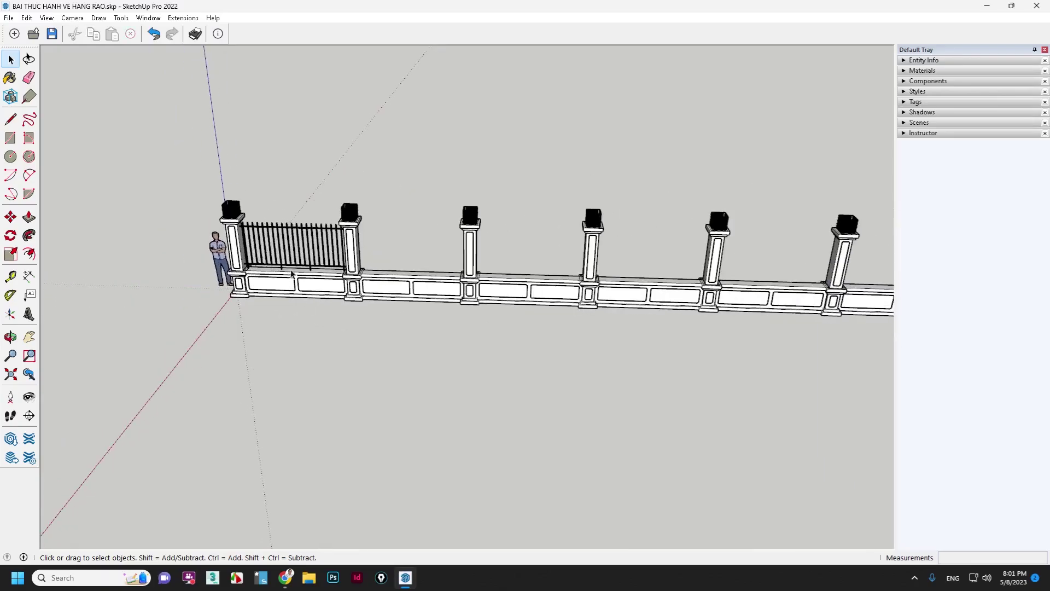
scroll(306, 284, "up", 2)
Step: Copy the first bay's railing 3500 along and array it five times (*5)
left_click(302, 276)
key("m")
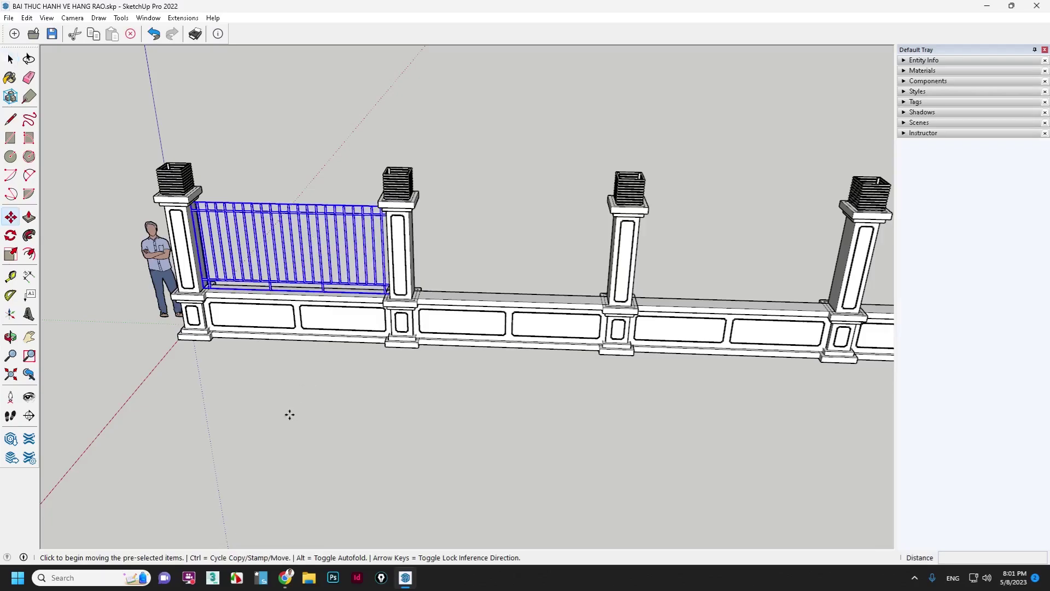
left_click(221, 409)
key("ctrl")
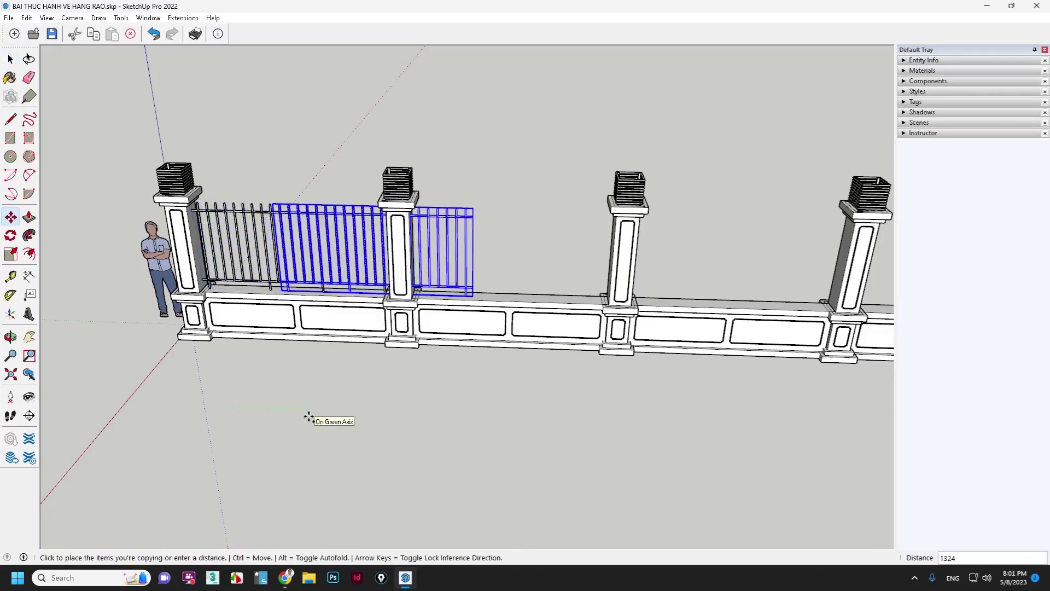
type("3500")
key("Return")
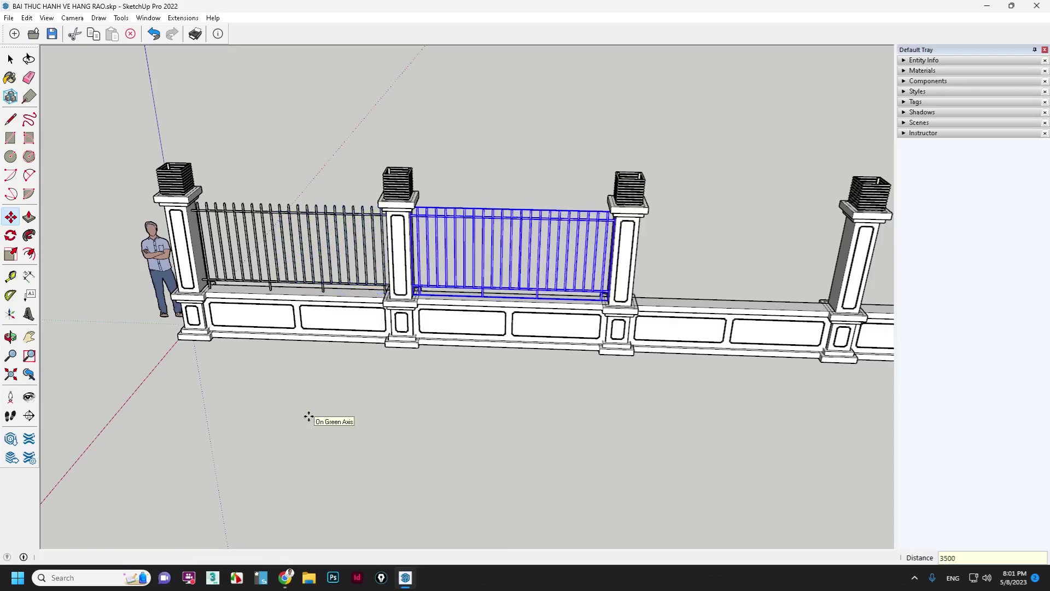
type("*")
key("Return")
key("space")
mouse_move(307, 415)
middle_mouse_down()
mouse_move(386, 277)
mouse_move(399, 335)
mouse_move(350, 274)
mouse_move(382, 300)
mouse_move(473, 249)
middle_mouse_up()
Step: Zoom and orbit in on the left pillar's base step where it meets the base wall
scroll(386, 278, "down", 3)
scroll(339, 271, "up", 3)
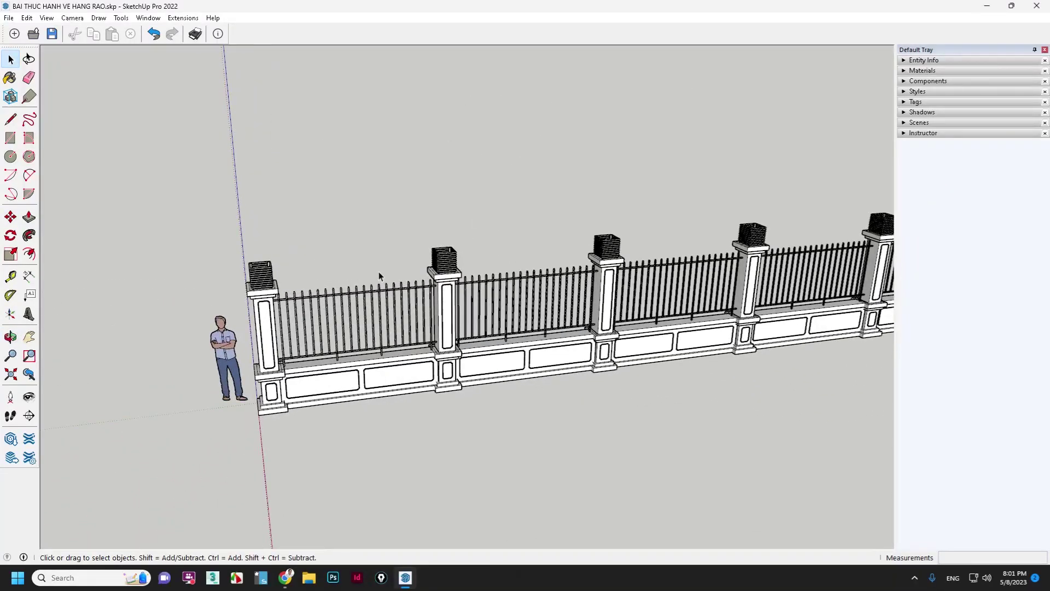
scroll(300, 377, "up", 3)
scroll(250, 369, "up", 2)
scroll(290, 355, "down", 2)
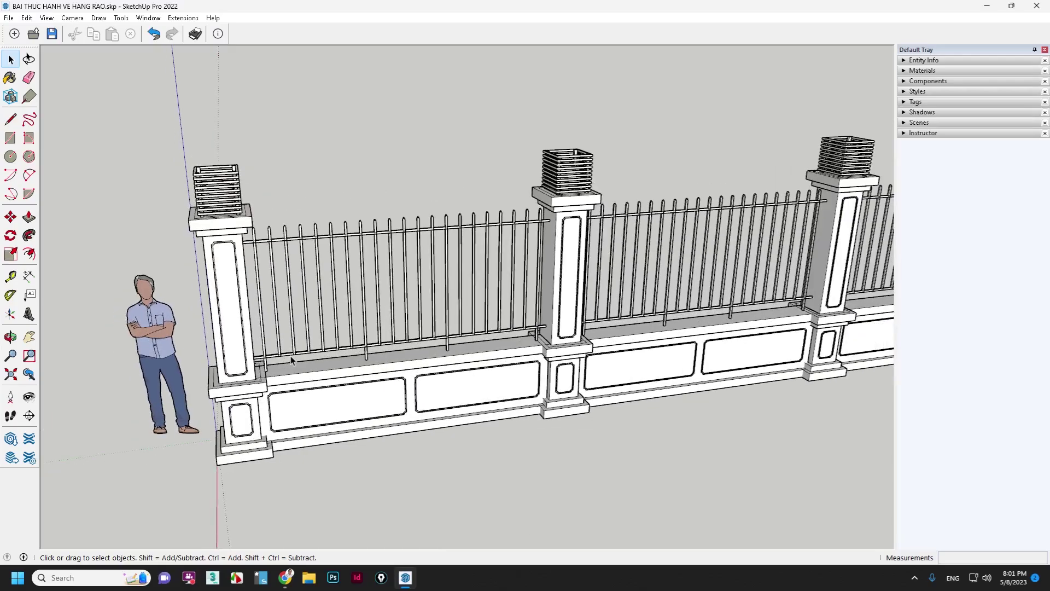
scroll(262, 350, "up", 2)
scroll(243, 342, "up", 2)
middle_click_drag(243, 342, 335, 509)
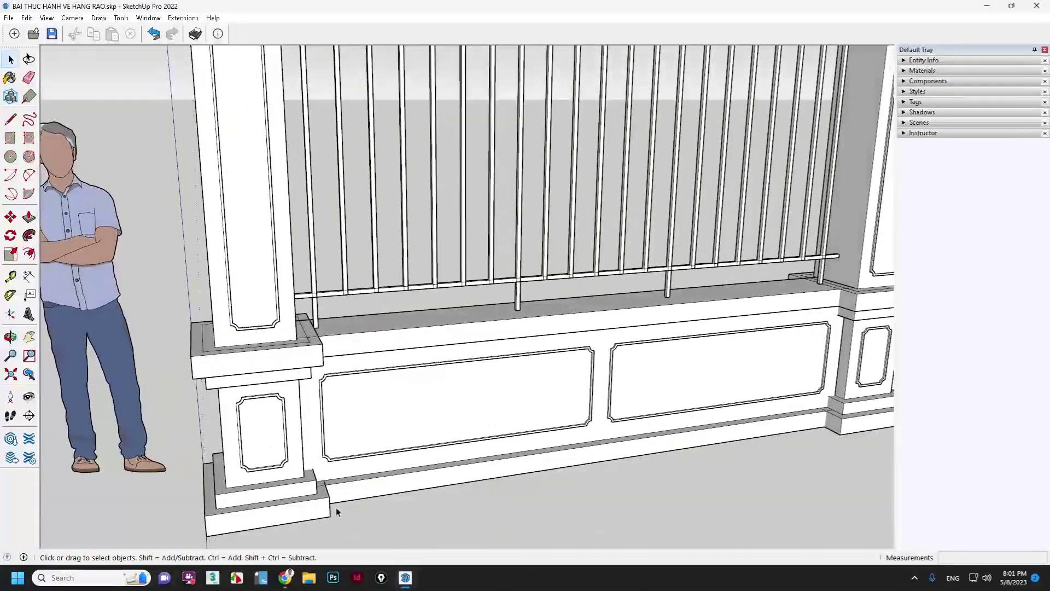
scroll(322, 517, "up", 3)
scroll(306, 525, "up", 2)
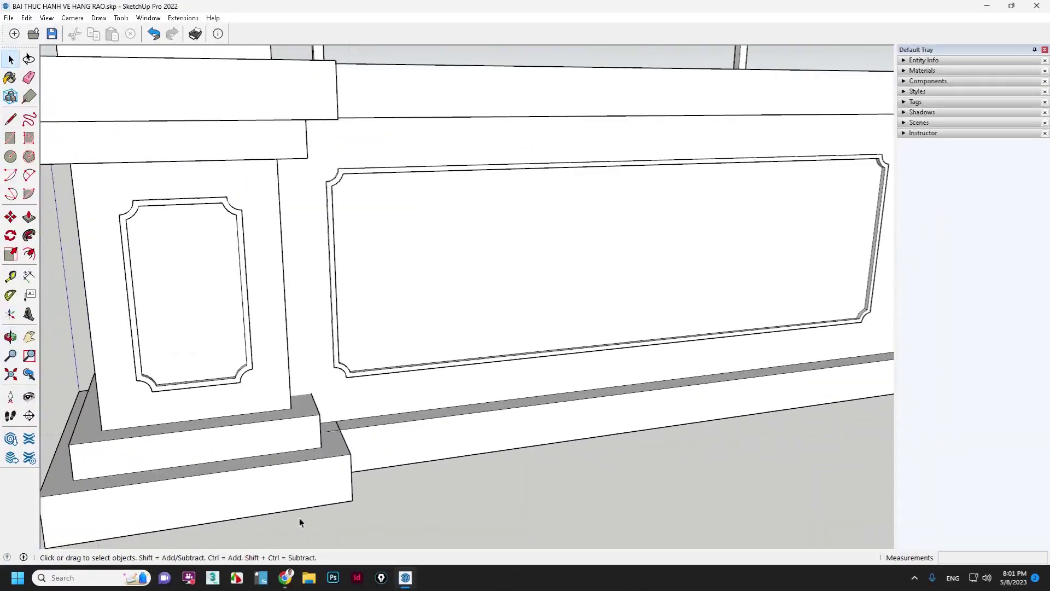
scroll(291, 328, "down", 3)
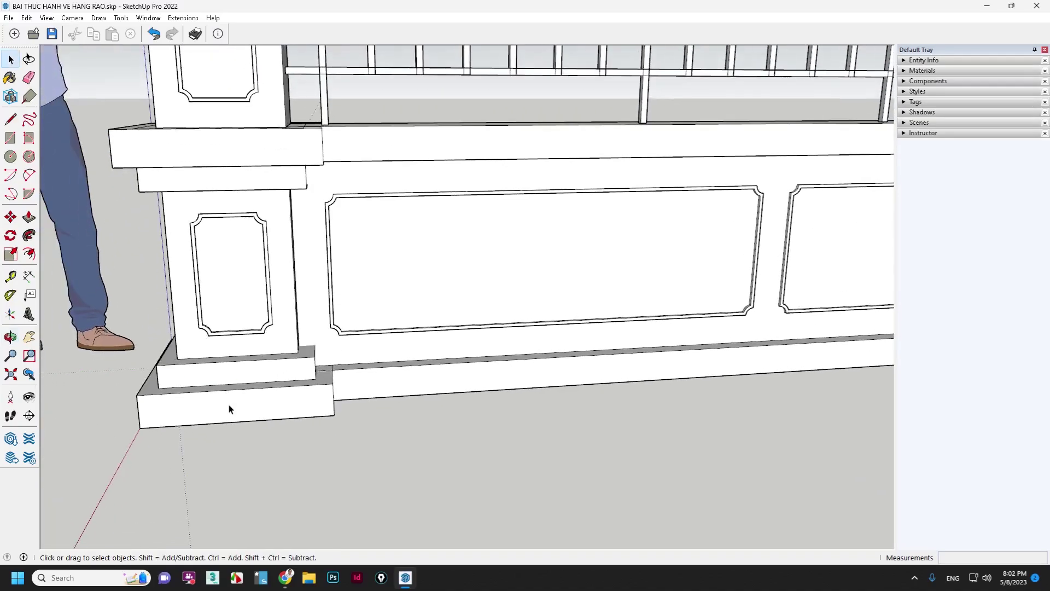
scroll(229, 409, "up", 2)
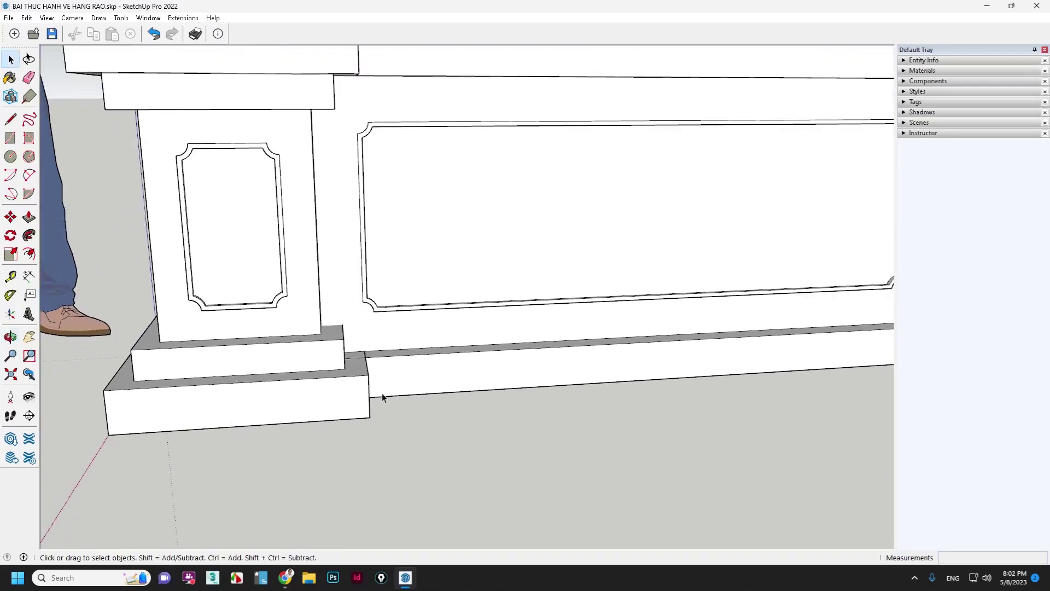
scroll(381, 396, "up", 2)
middle_click_drag(392, 359, 272, 377)
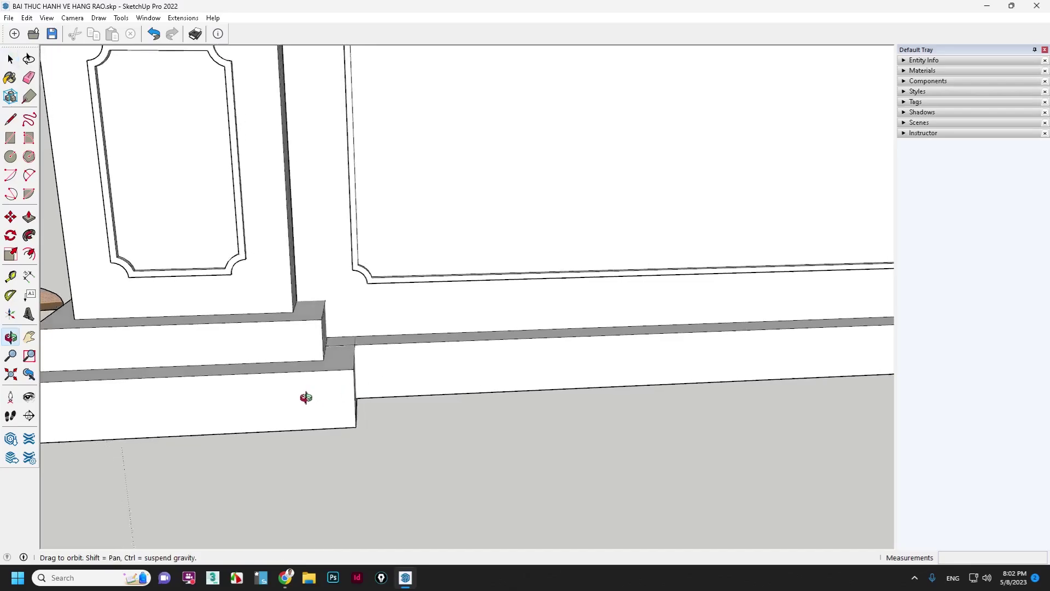
scroll(317, 371, "up", 2)
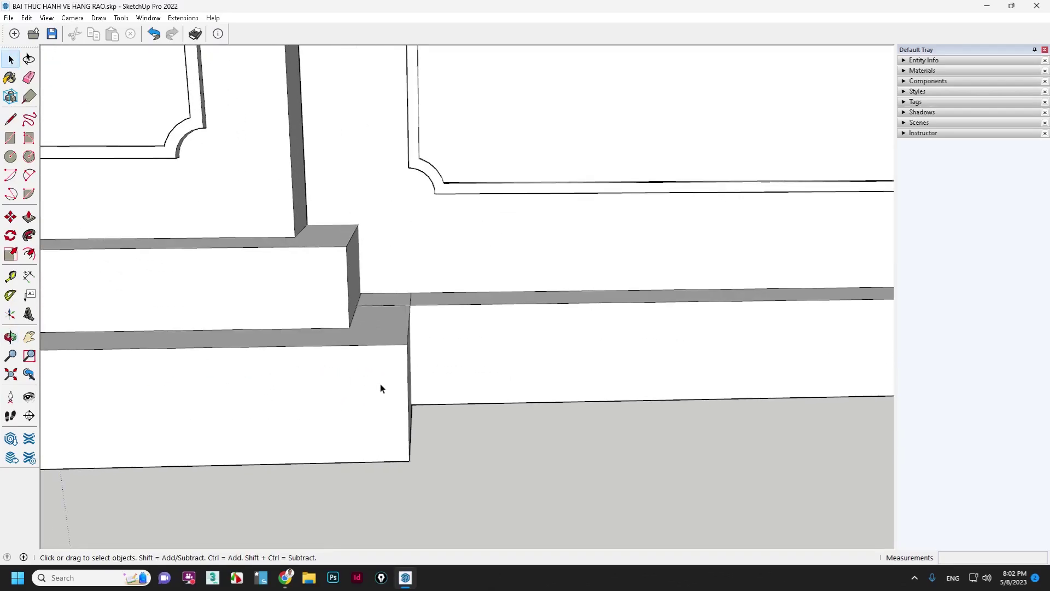
Step: Place Tape Measure guides 10 in from the base step's top edge and side edge
key("t")
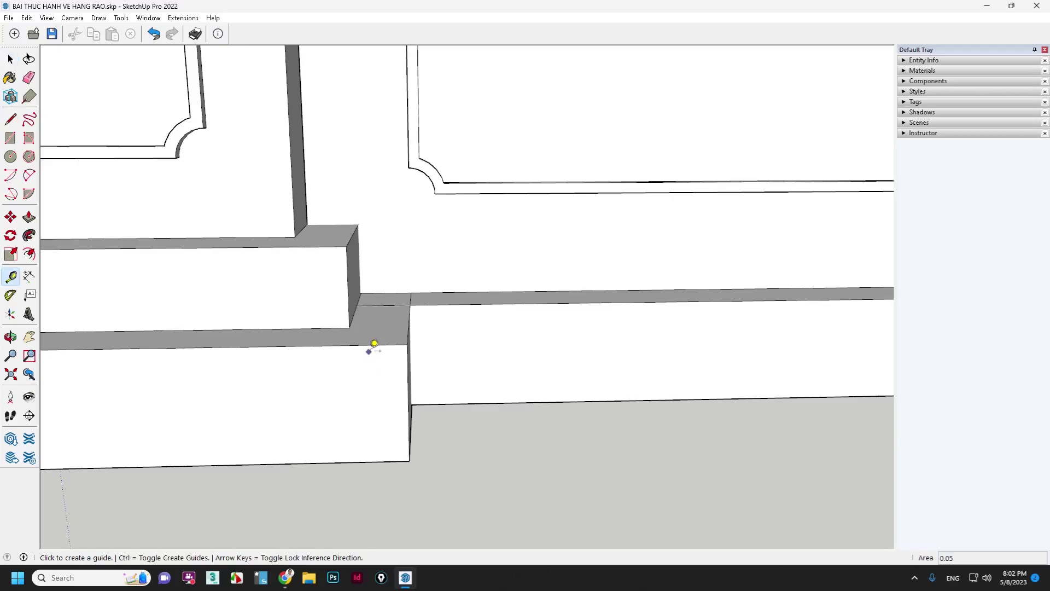
left_click(345, 335)
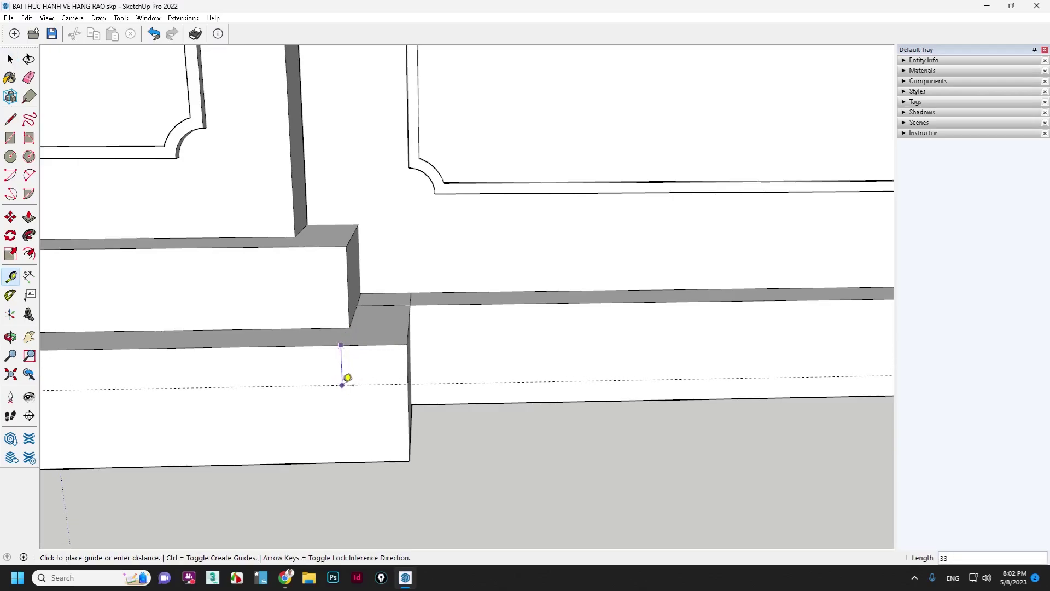
type("10")
key("Return")
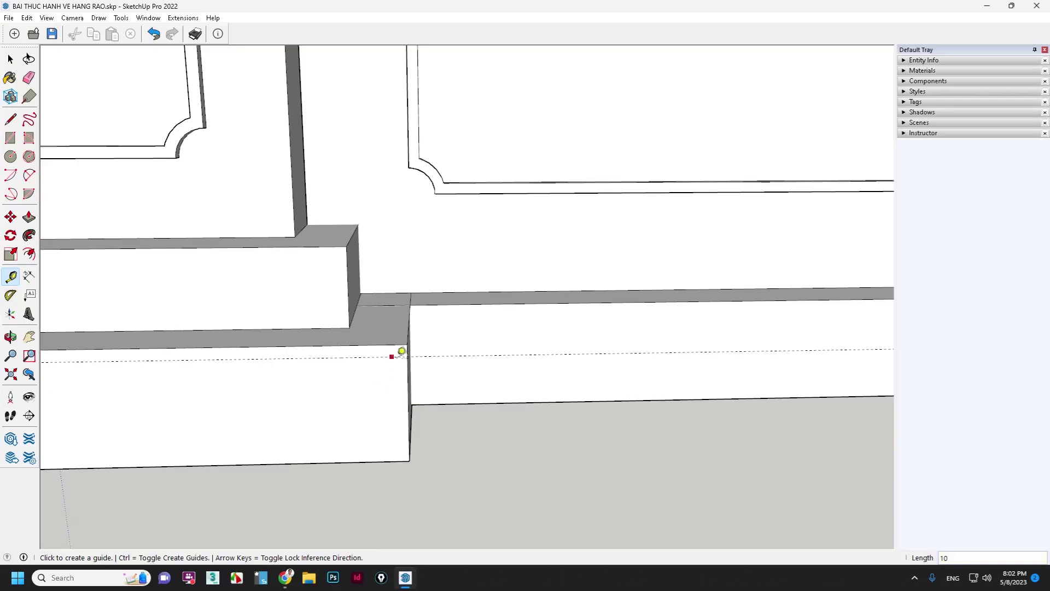
left_click(407, 370)
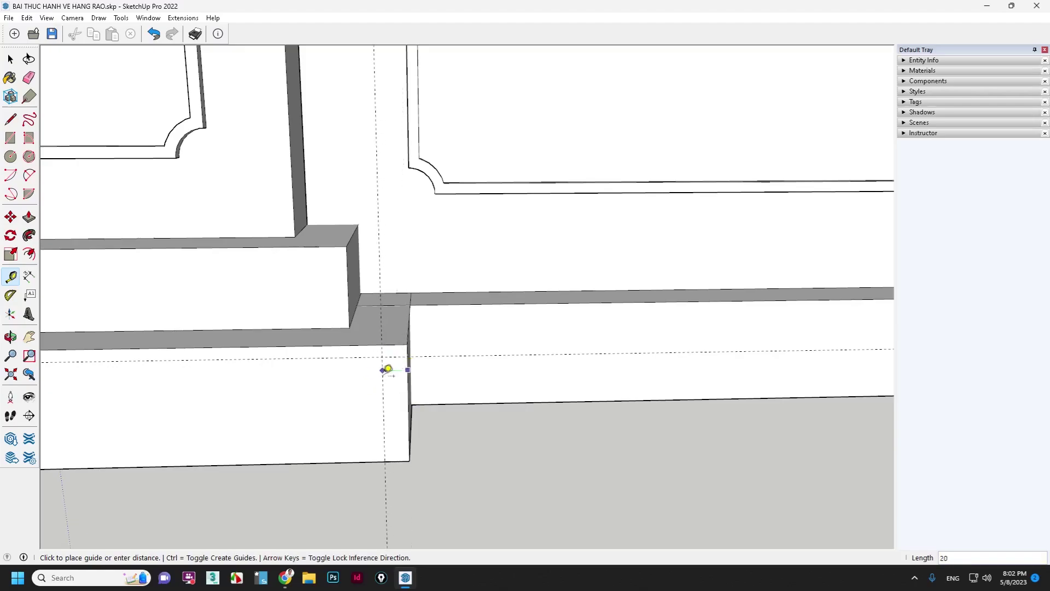
type("10")
key("Return")
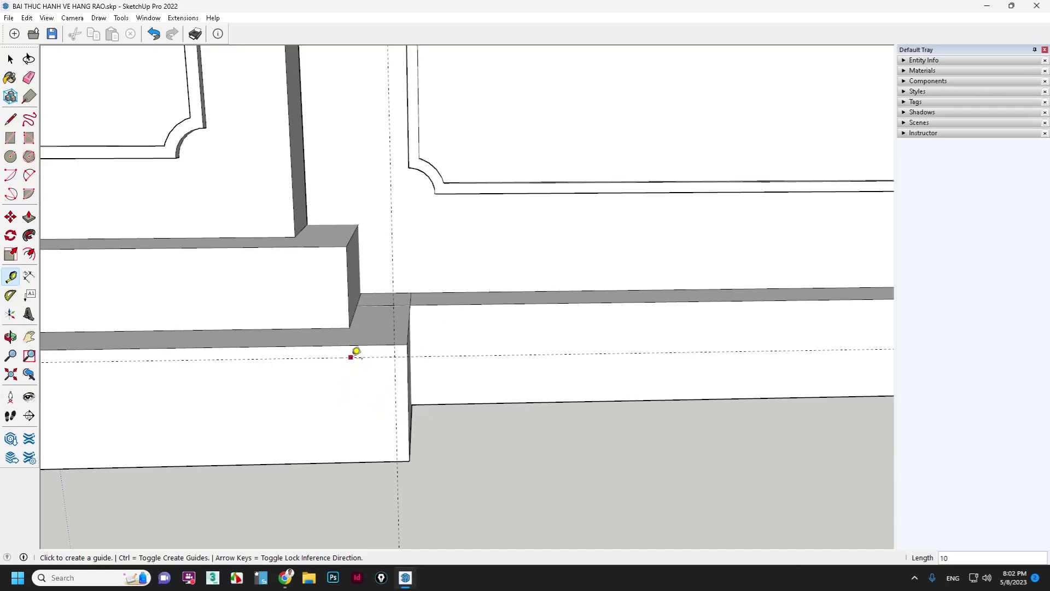
Step: Place guides on the pillar base's front face: 40 from the existing guide, 4 from the edge
left_click(351, 357)
type("0")
key("Return")
left_click(408, 378)
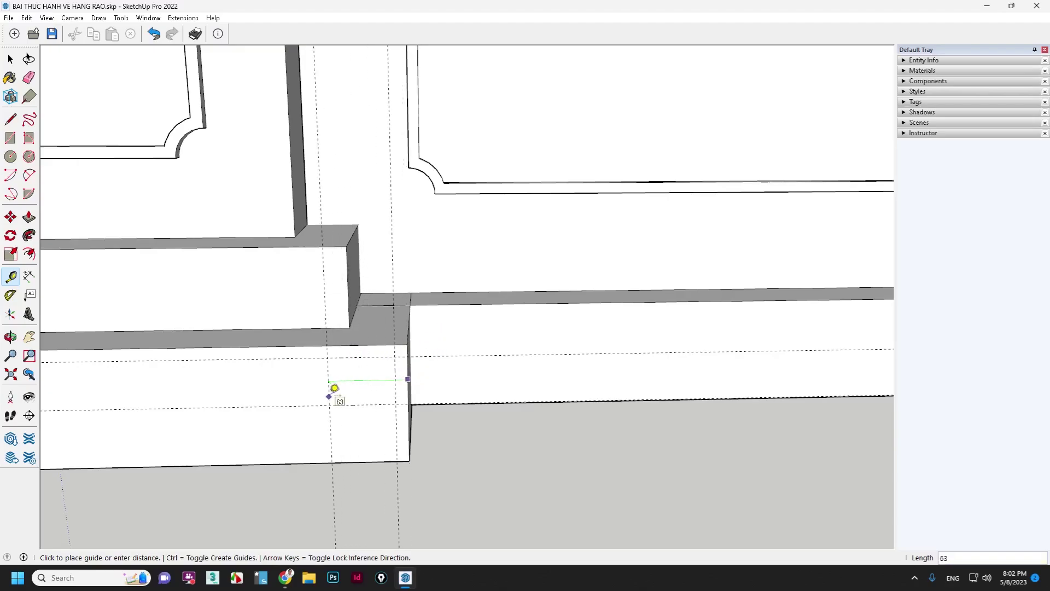
key("Return")
key("space")
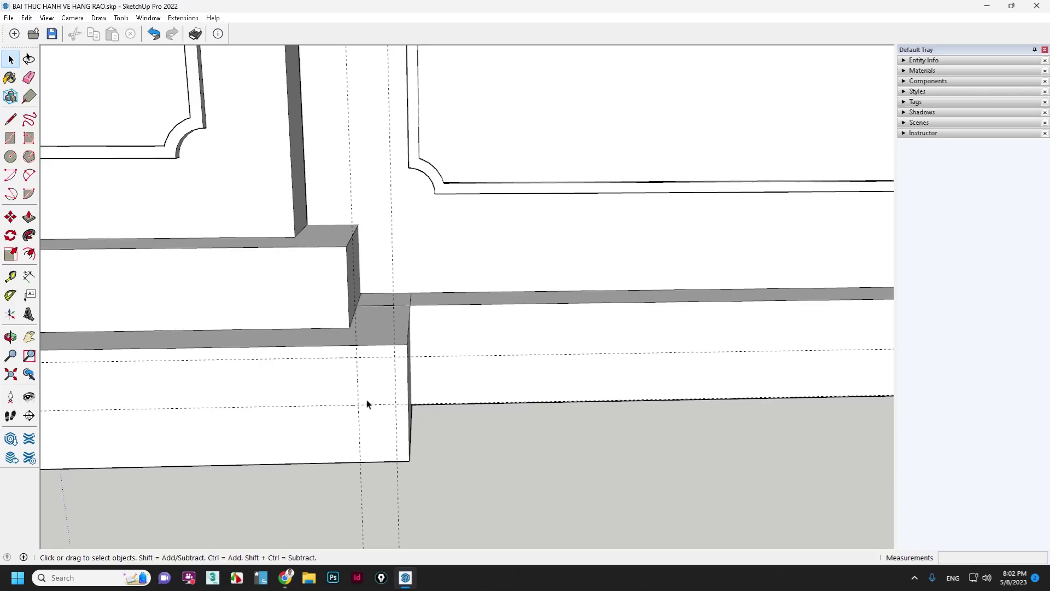
scroll(366, 404, "up", 2)
Step: Select the pillar base's front face and draw short line edges from its top edge
mouse_move(366, 393)
middle_mouse_down()
mouse_move(335, 372)
mouse_move(363, 337)
mouse_move(356, 360)
middle_mouse_up()
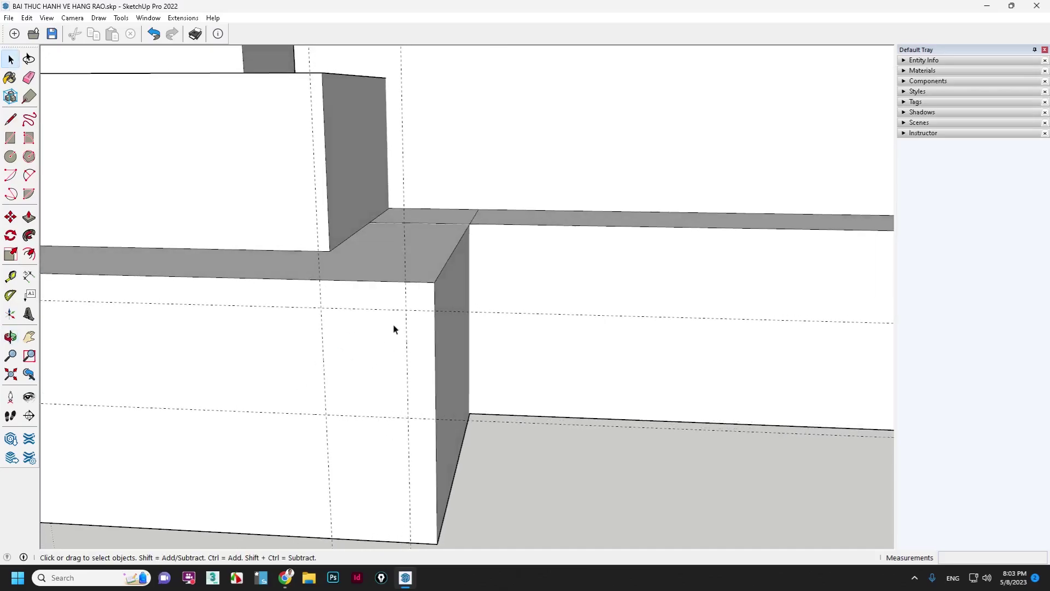
scroll(377, 339, "down", 3)
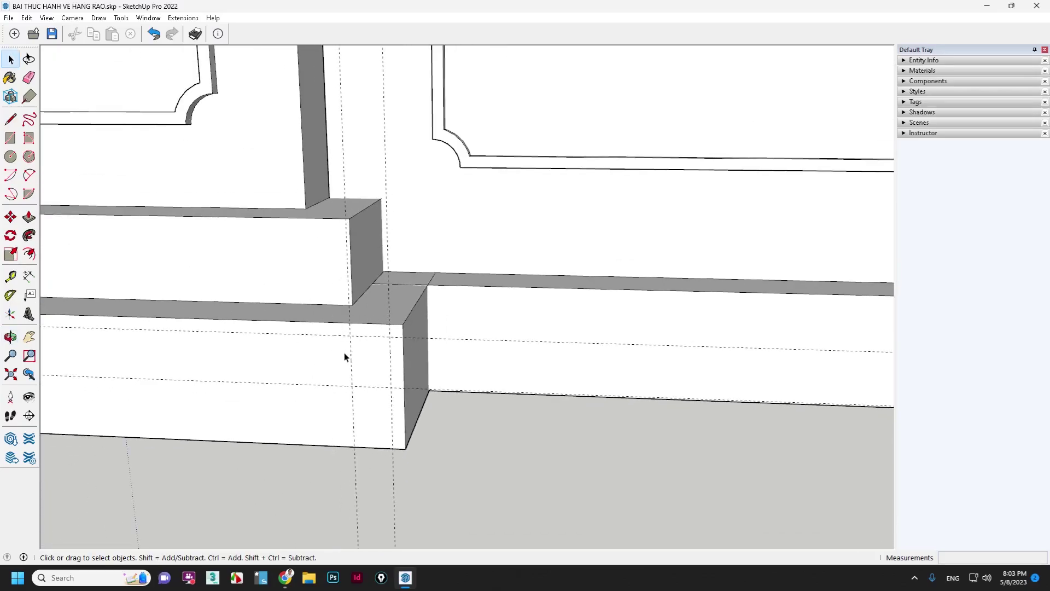
scroll(351, 370, "up", 2)
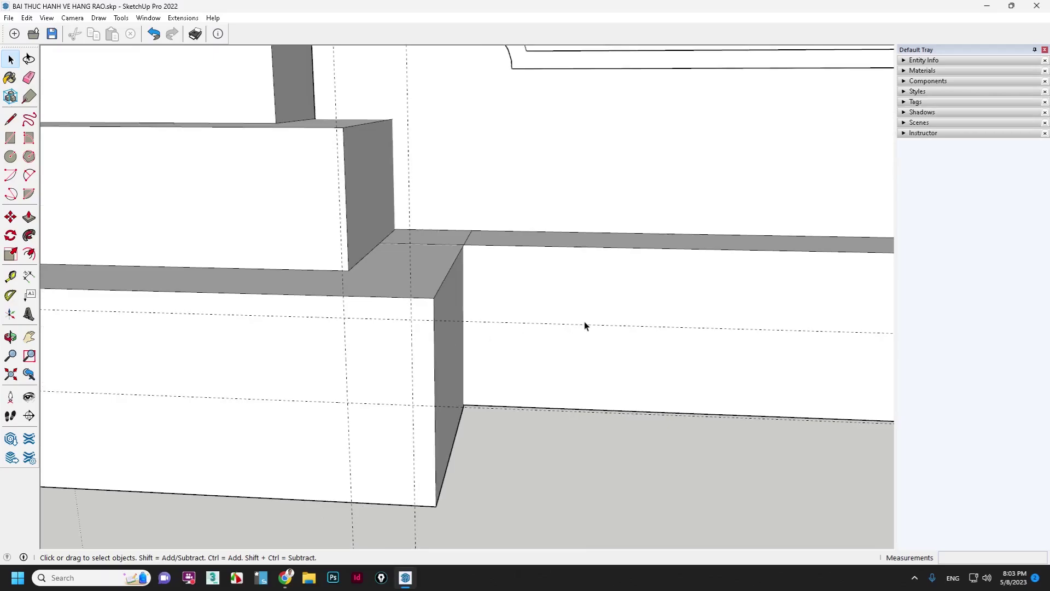
left_click(375, 344)
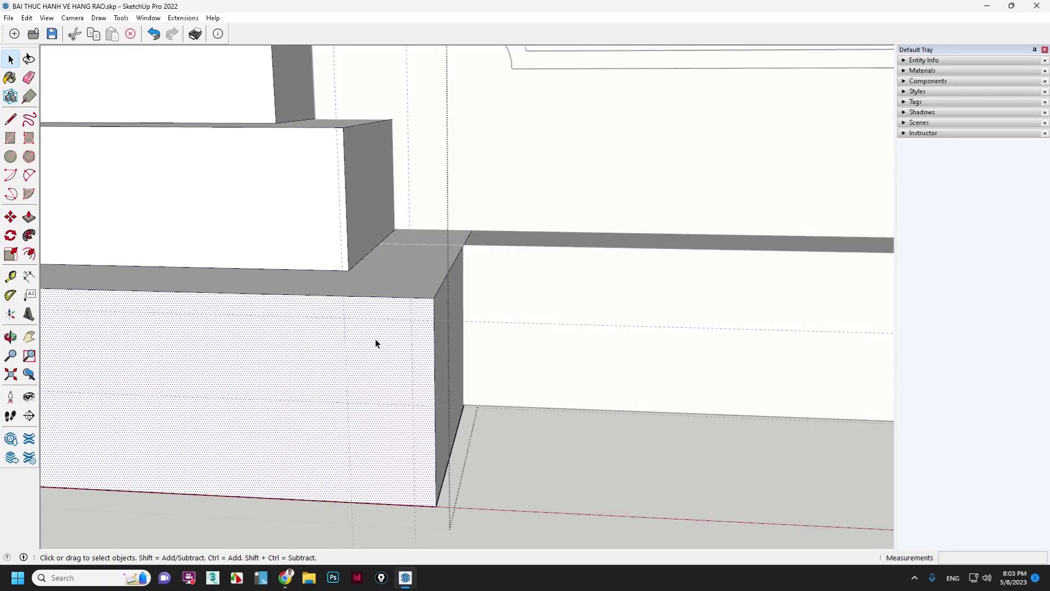
key("l")
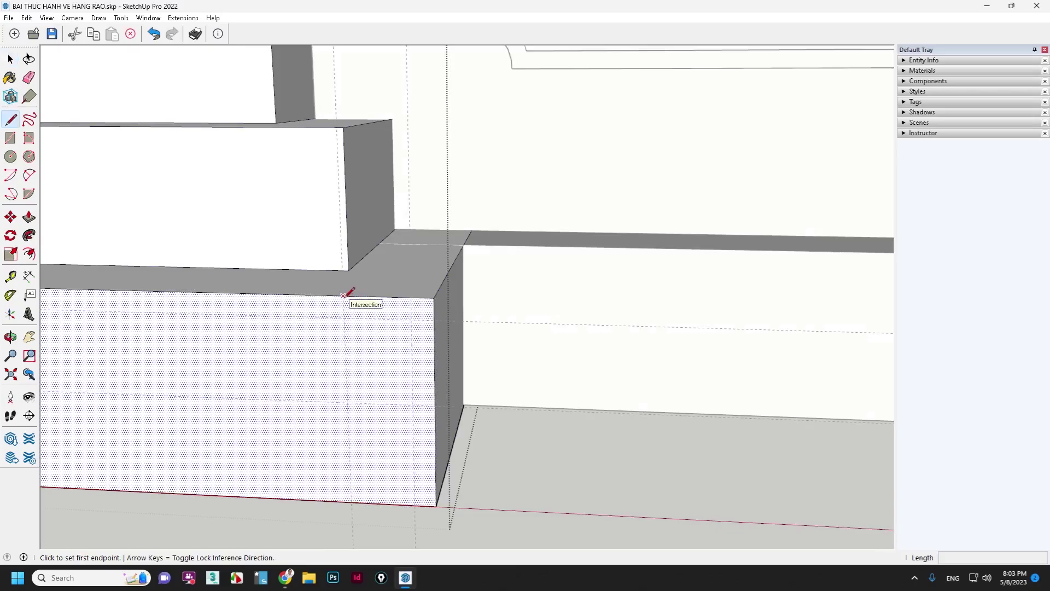
left_click(343, 297)
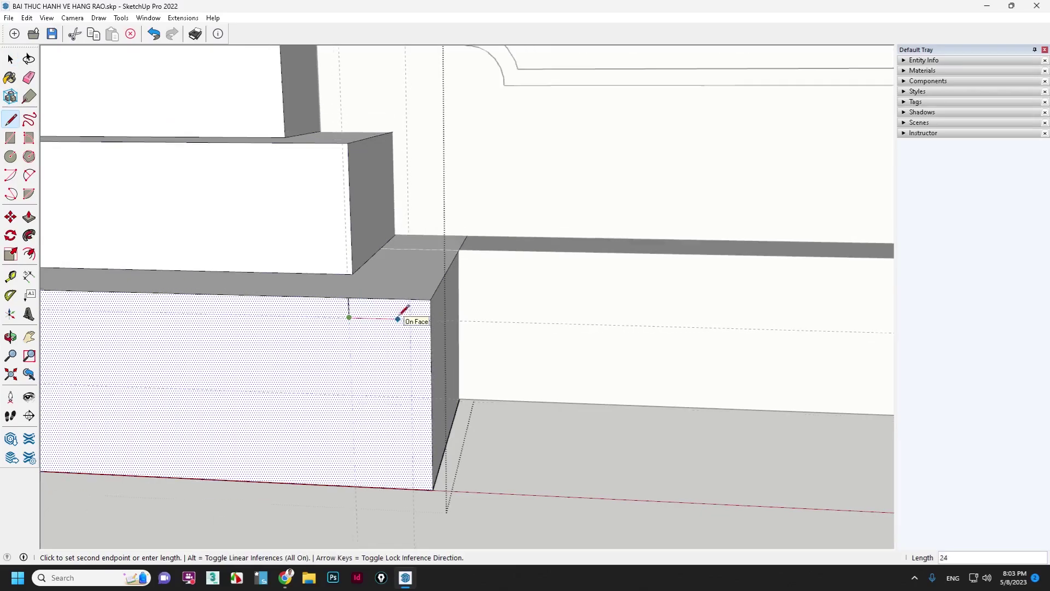
middle_click_drag(398, 309, 414, 317)
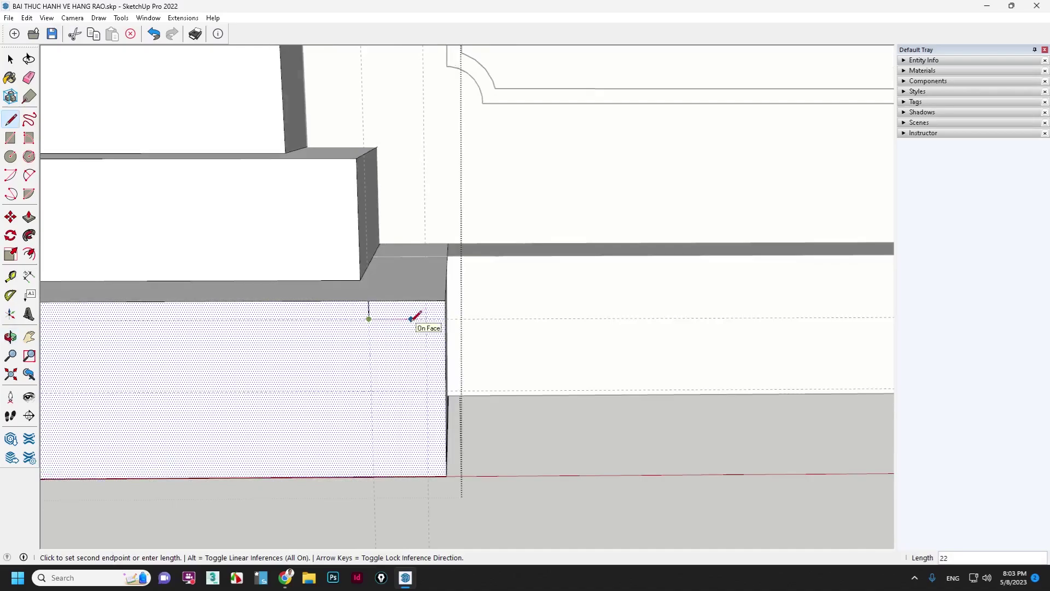
key("Escape")
left_click(446, 390)
key("space")
Step: Draw a quarter-curve 2-point arc across the corner of the base's front face
scroll(428, 341, "up", 2)
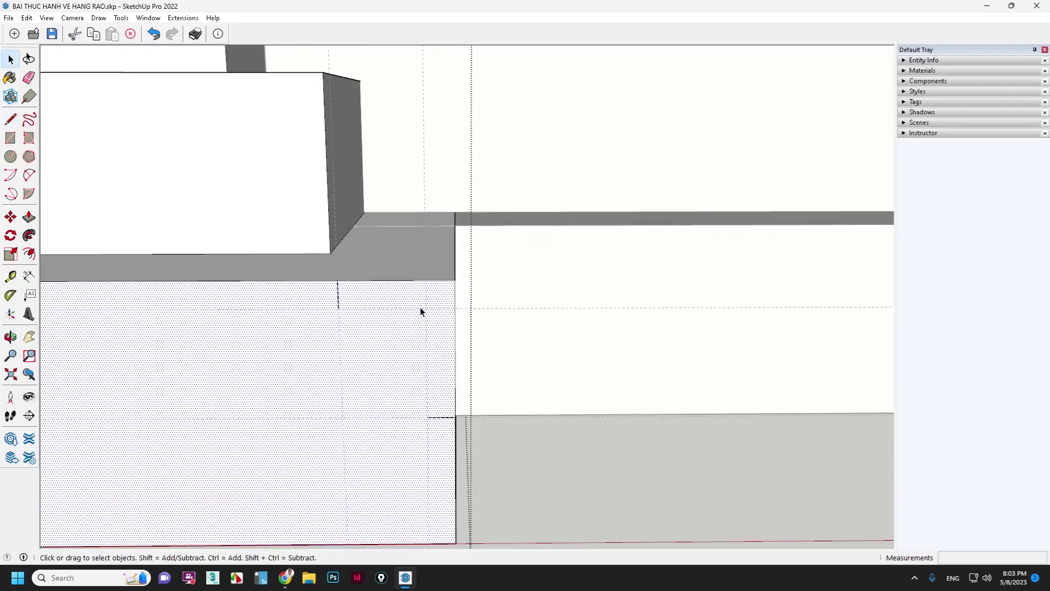
middle_click_drag(421, 312, 410, 336)
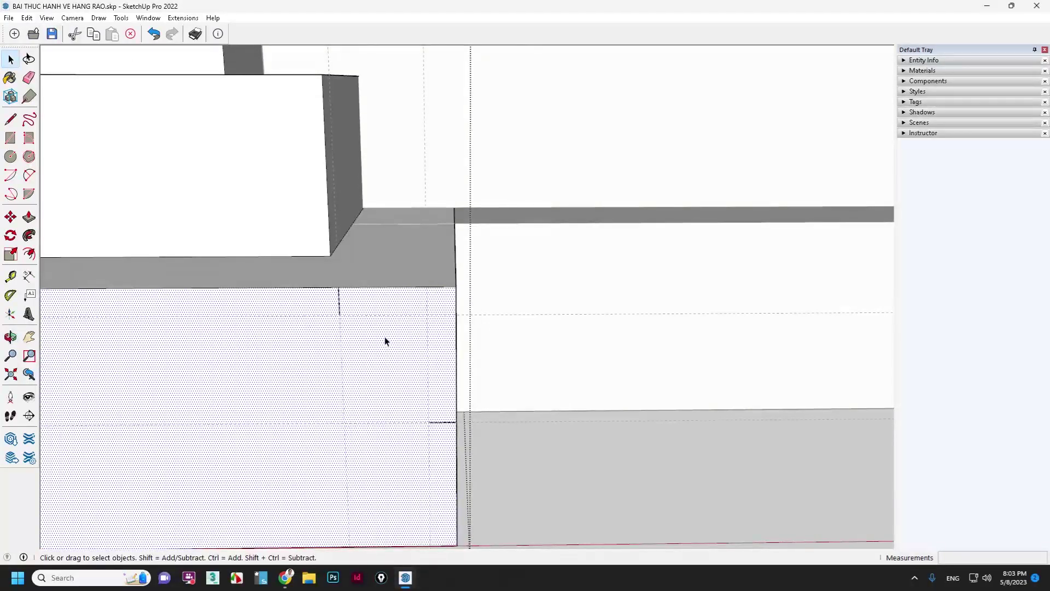
key("a")
left_click(339, 315)
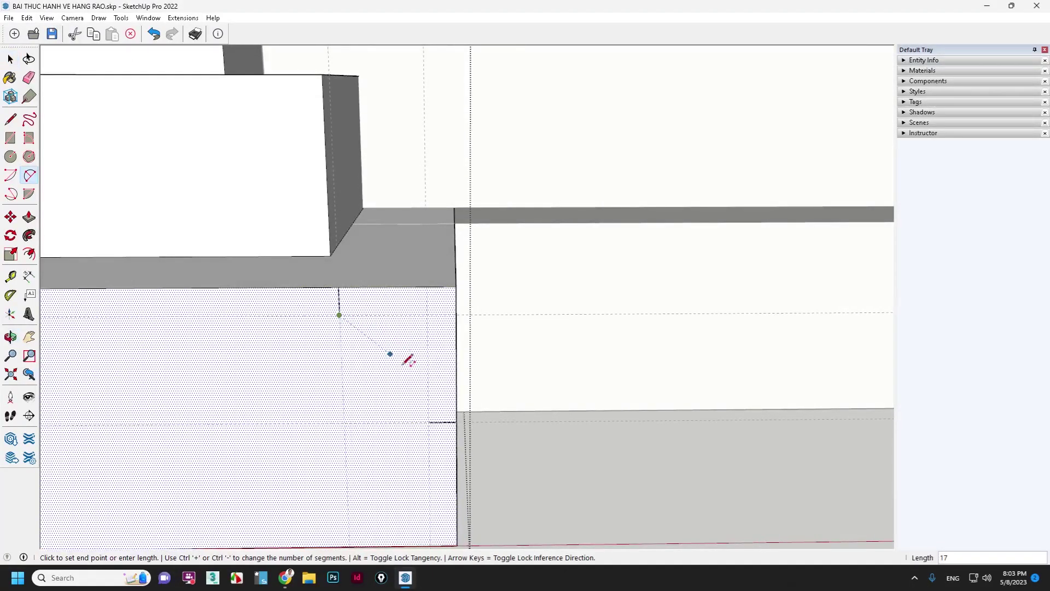
left_click(428, 422)
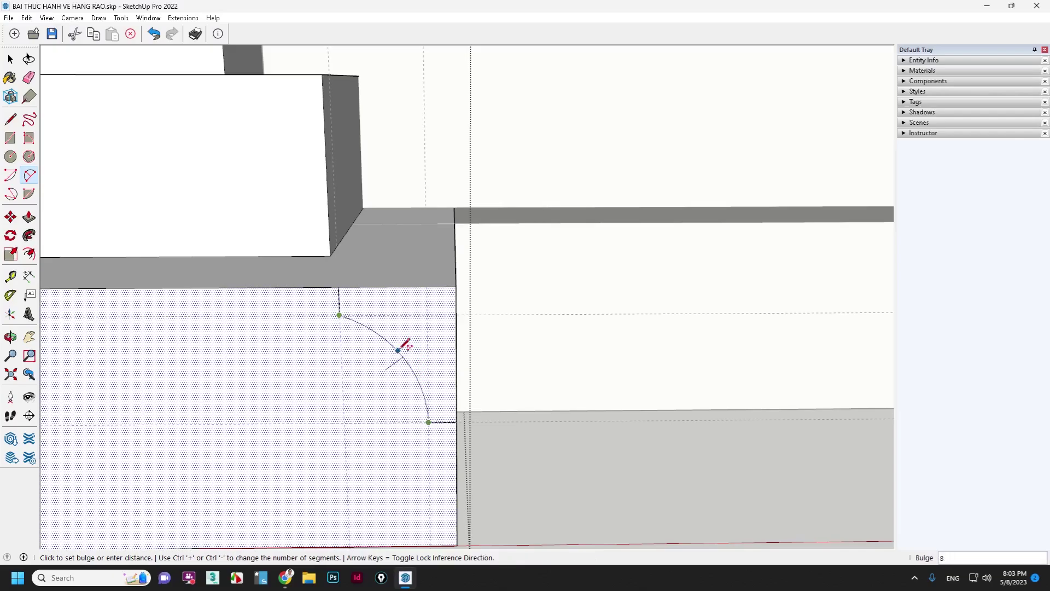
left_click(401, 347)
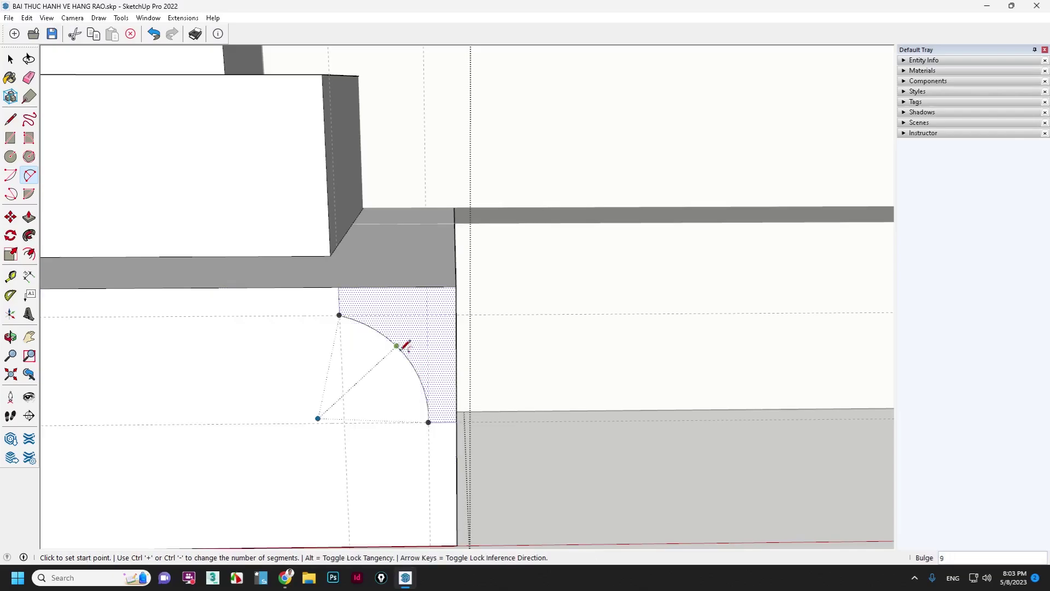
mouse_move(404, 344)
middle_mouse_down()
mouse_move(453, 326)
mouse_move(418, 261)
middle_mouse_up()
Step: Sweep the arc profile along the base's bottom face with Follow Me into a cove molding
key("space")
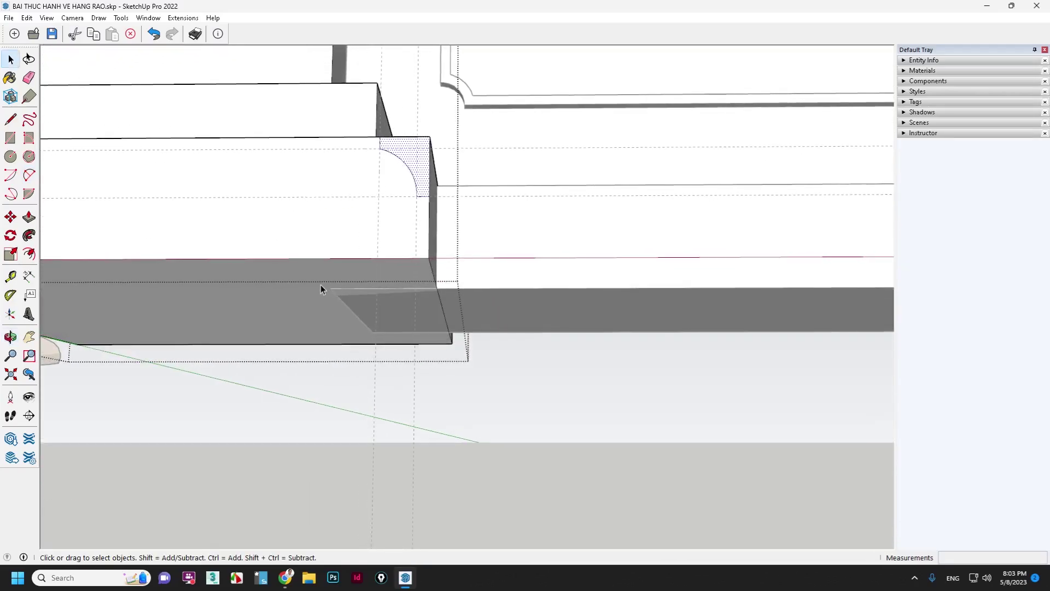
left_click(317, 294)
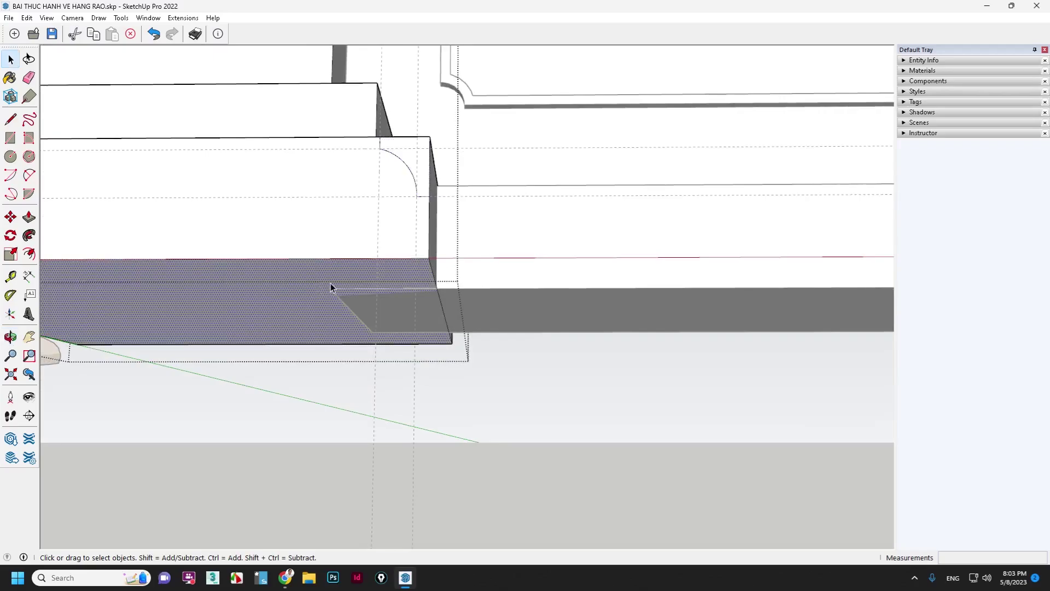
left_click(29, 235)
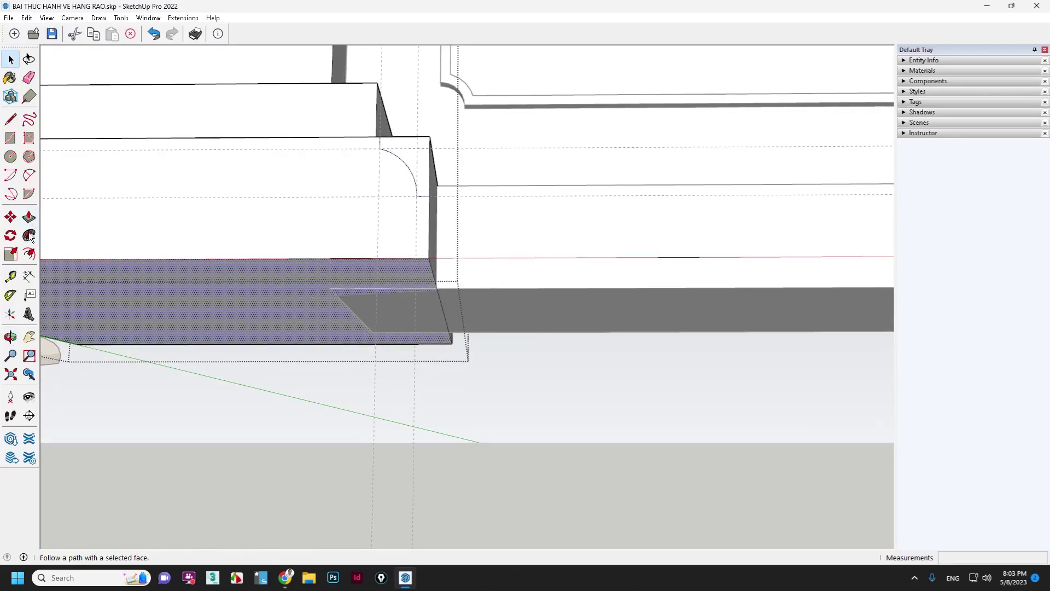
left_click(411, 161)
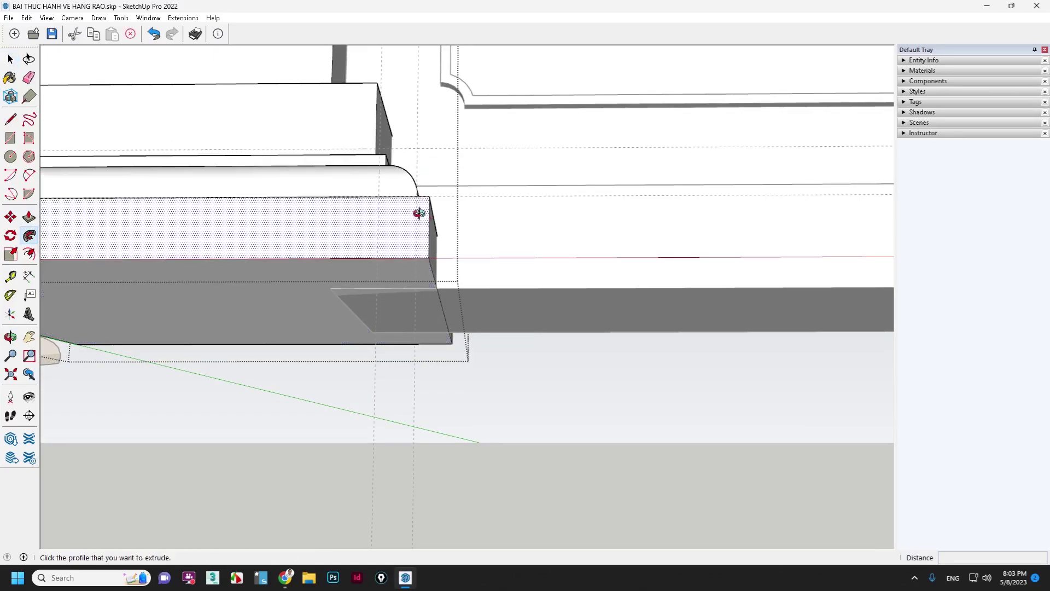
middle_click_drag(422, 213, 603, 222)
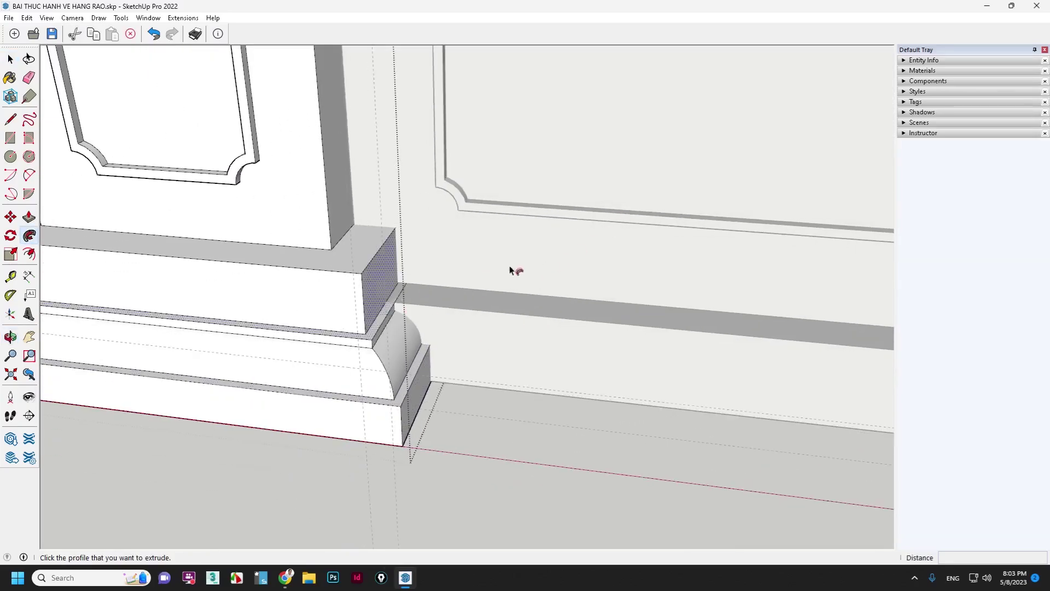
Step: Delete the leftover vertical and horizontal guide lines around the pillar base
key("space")
mouse_move(510, 264)
middle_mouse_down()
mouse_move(466, 333)
mouse_move(492, 336)
mouse_move(500, 396)
middle_mouse_up()
left_click_drag(500, 396, 394, 386)
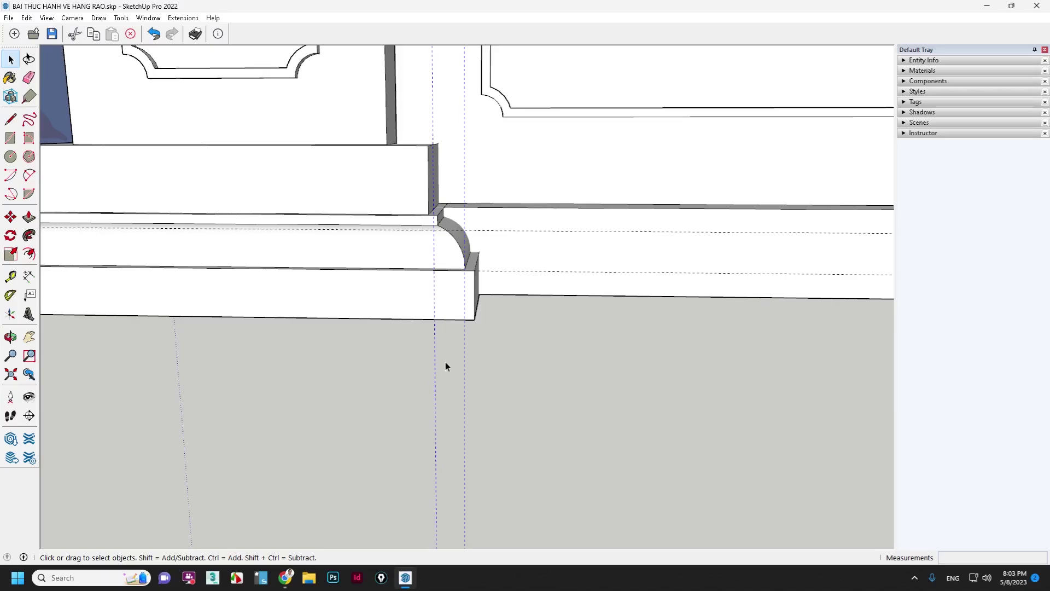
key("Delete")
left_click(507, 274)
key("Delete")
left_click(496, 233)
key("Delete")
middle_click_drag(487, 232, 307, 257)
scroll(308, 257, "up", 3)
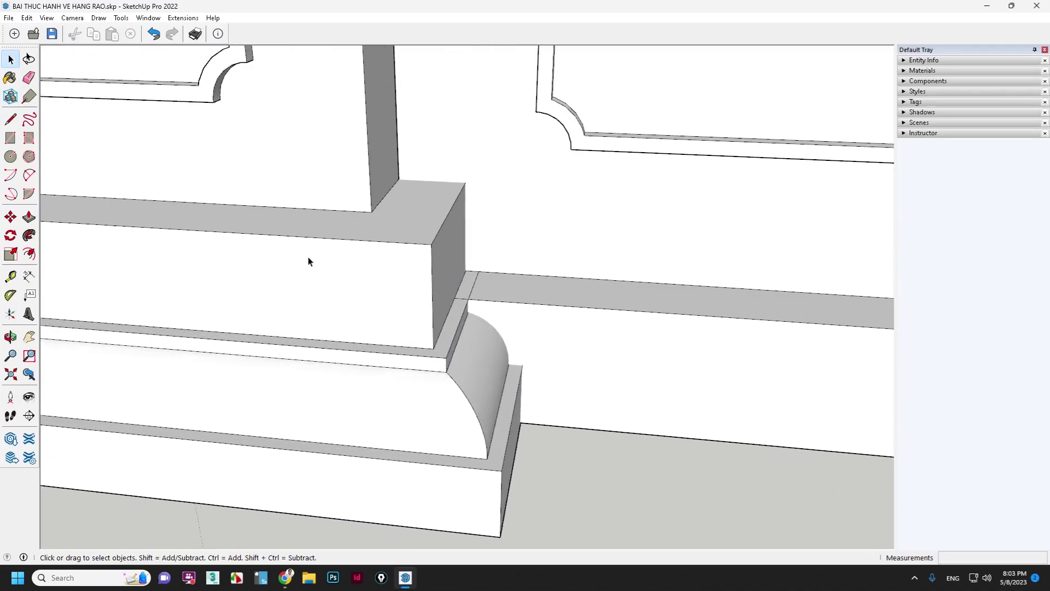
scroll(341, 260, "up", 2)
scroll(303, 275, "up", 1)
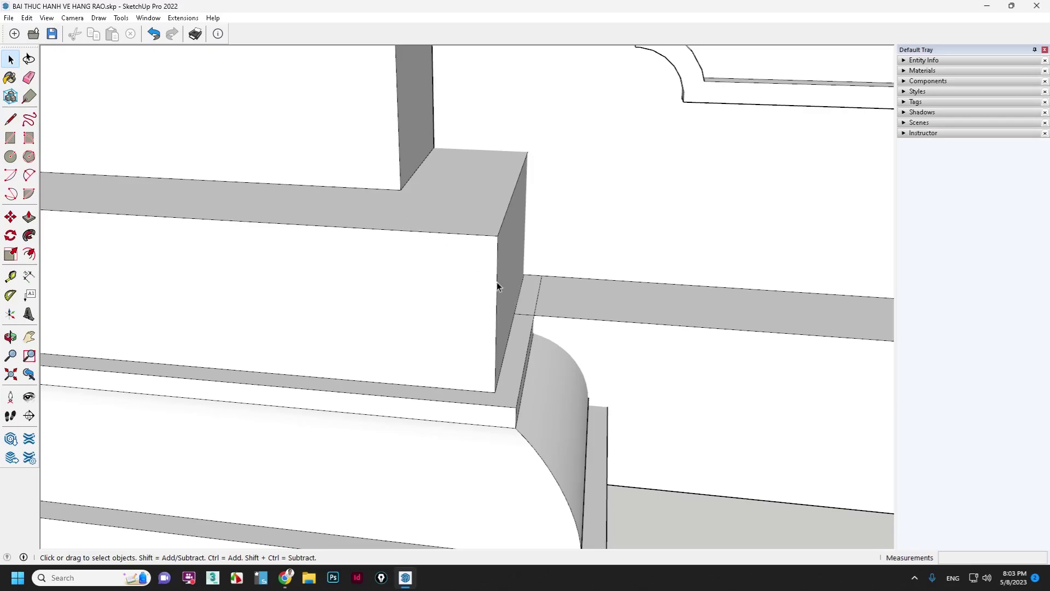
Step: Place band guides 40 from the side edge, 10 and 40 below the top, and 10 from the right edge
key("t")
left_click(498, 257)
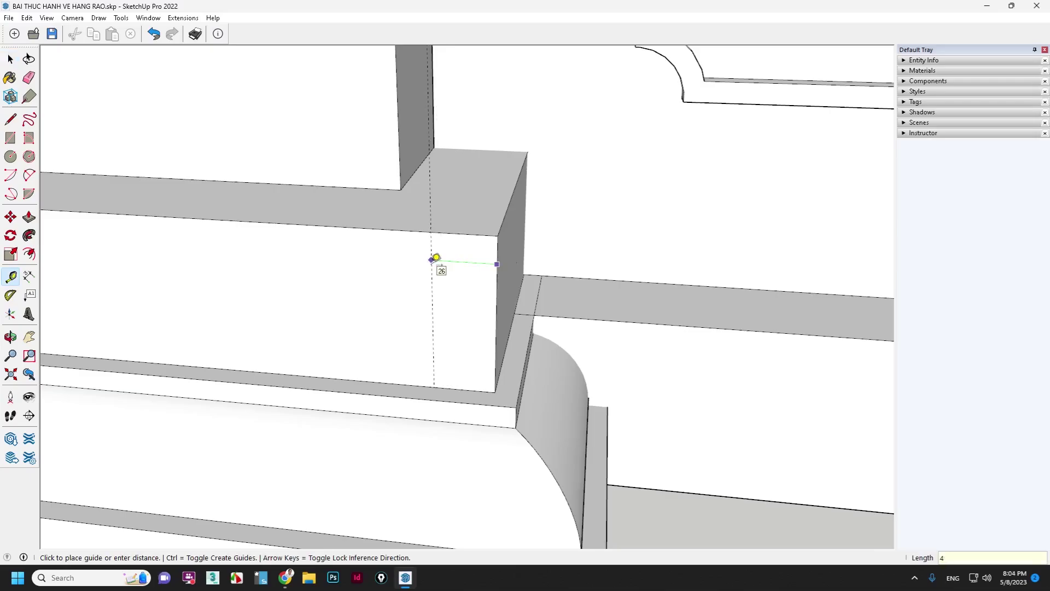
type("0")
key("Return")
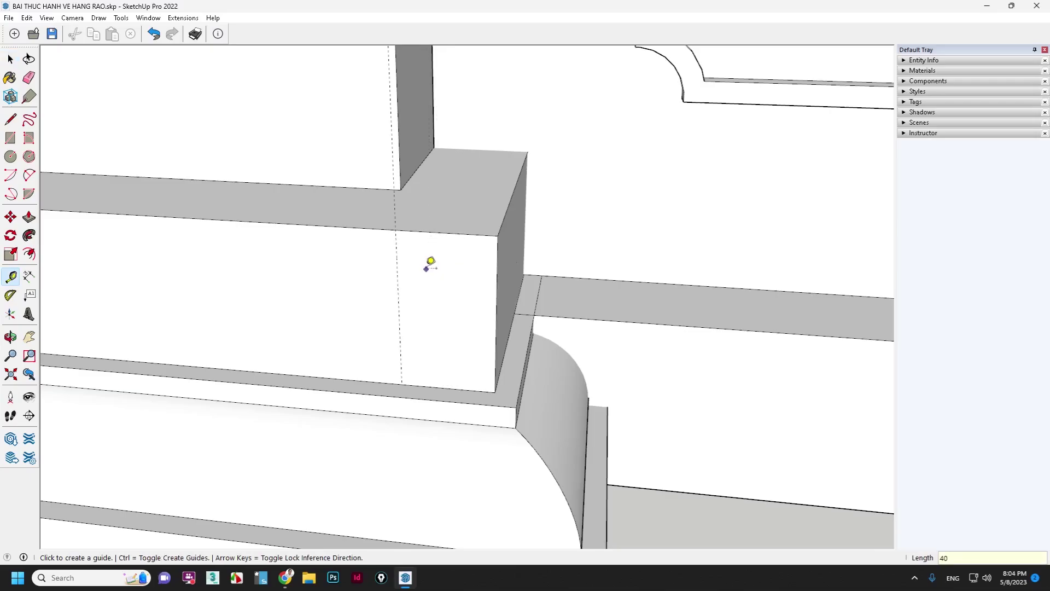
left_click(418, 230)
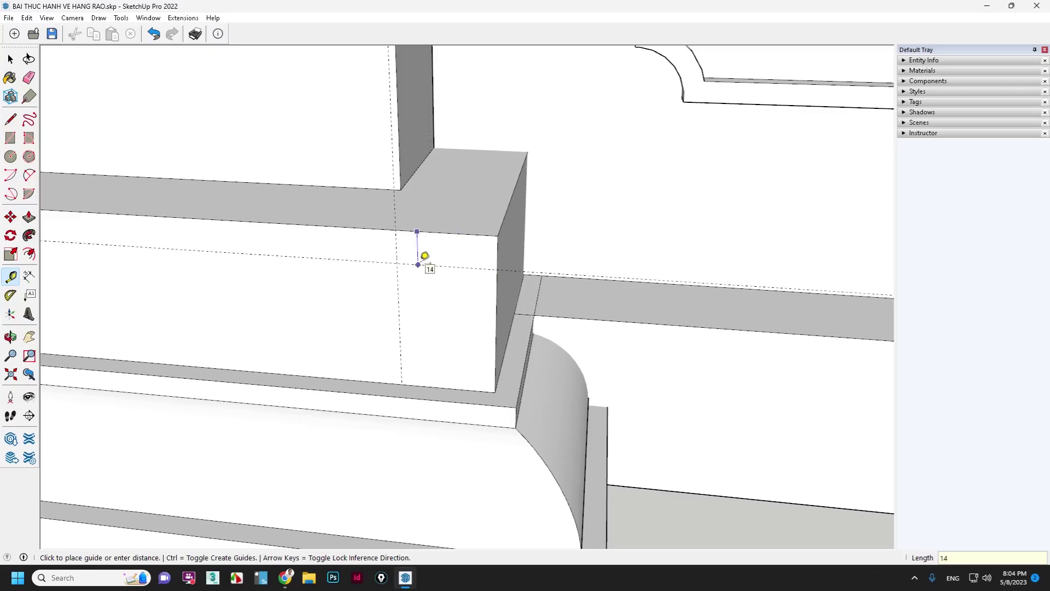
type("10")
key("Return")
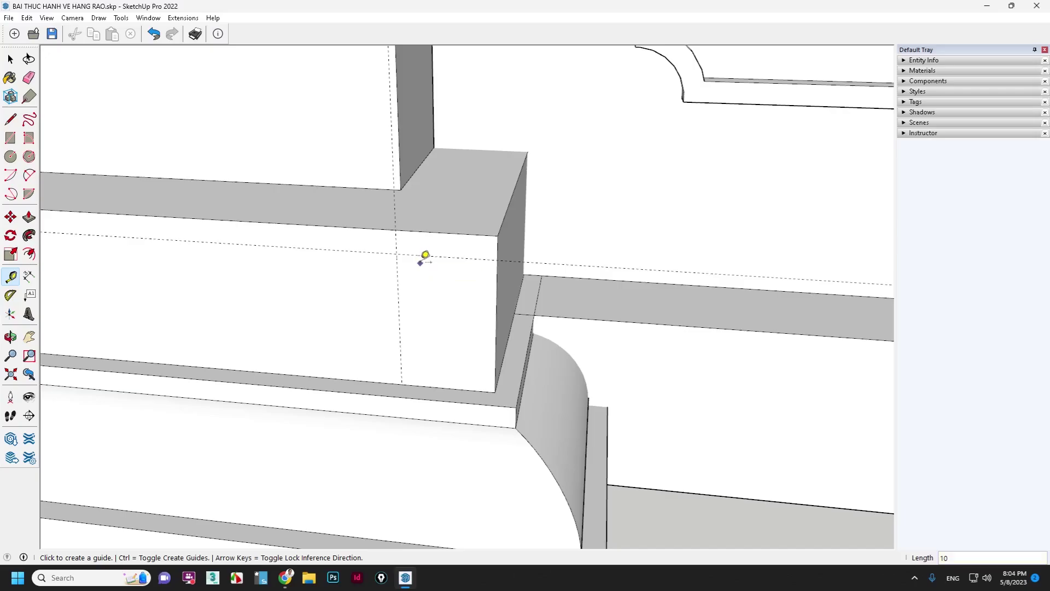
left_click(466, 232)
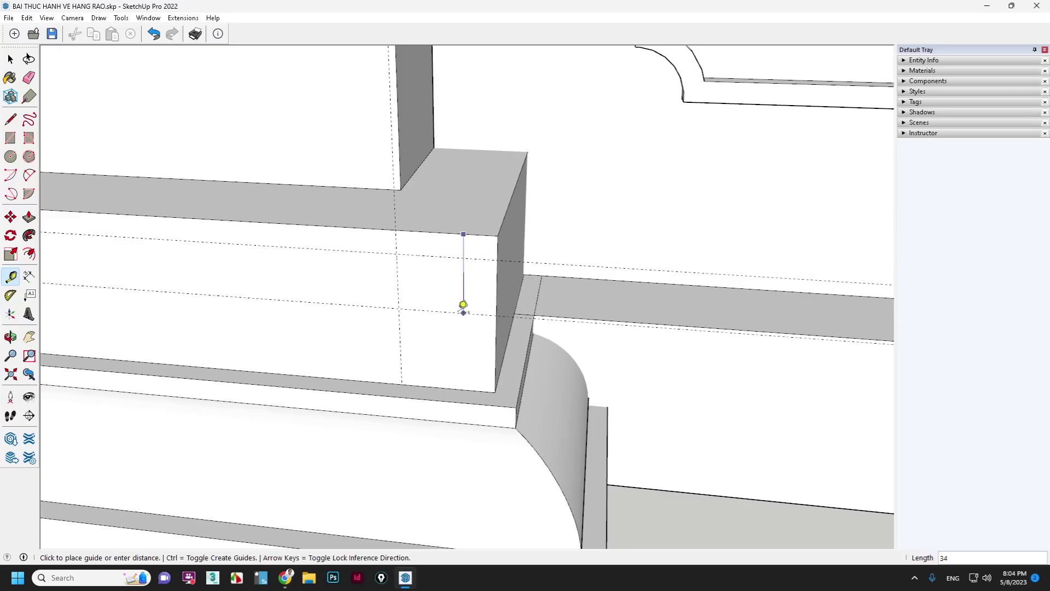
type("0")
key("Return")
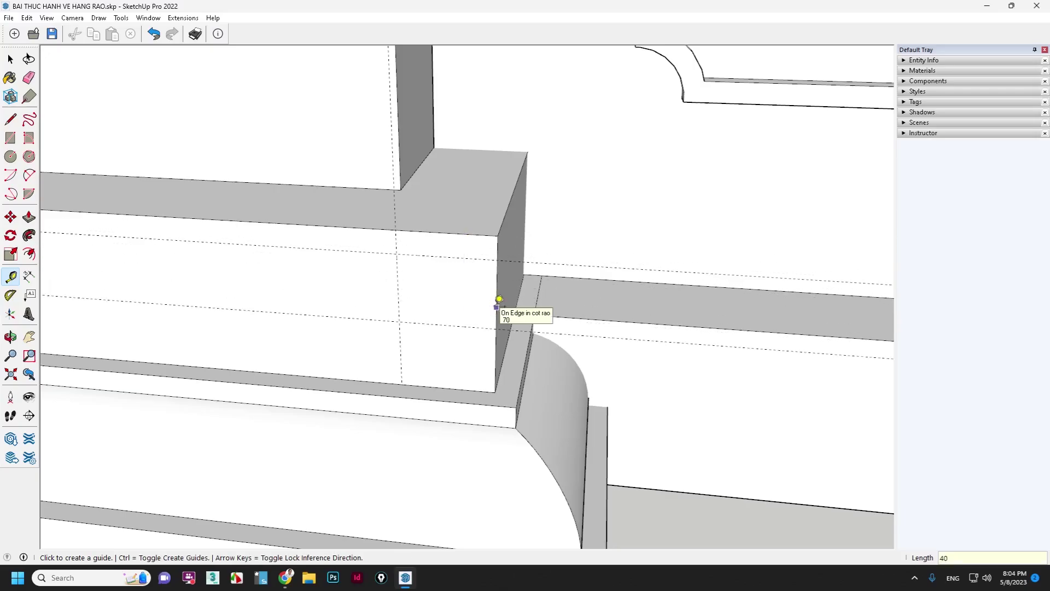
left_click(496, 307)
type("1")
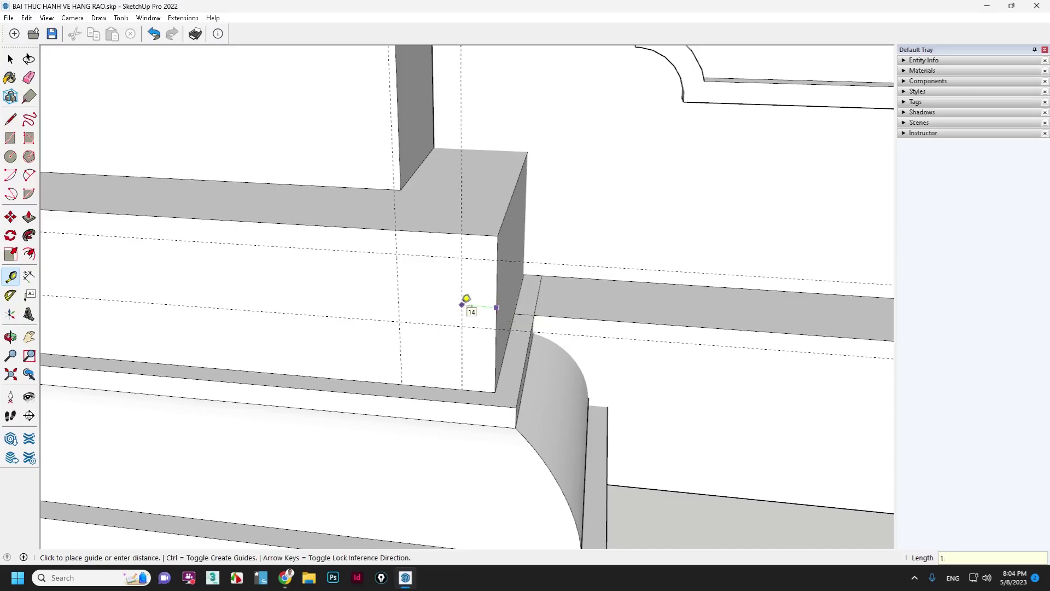
type("0")
key("Return")
key("space")
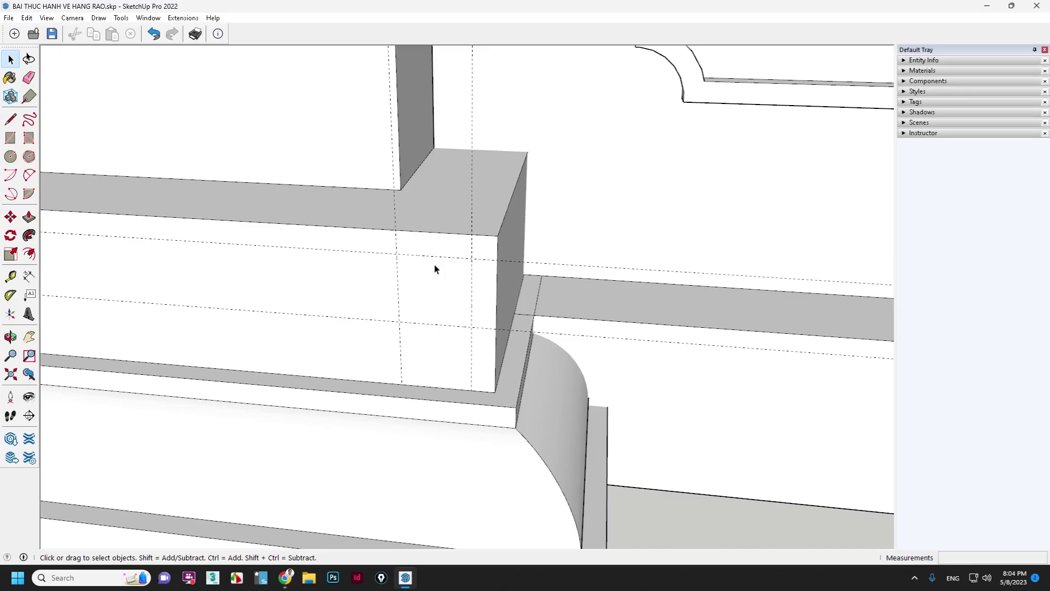
Step: Add two more guides offset 9 and 15 units from the existing guides
key("t")
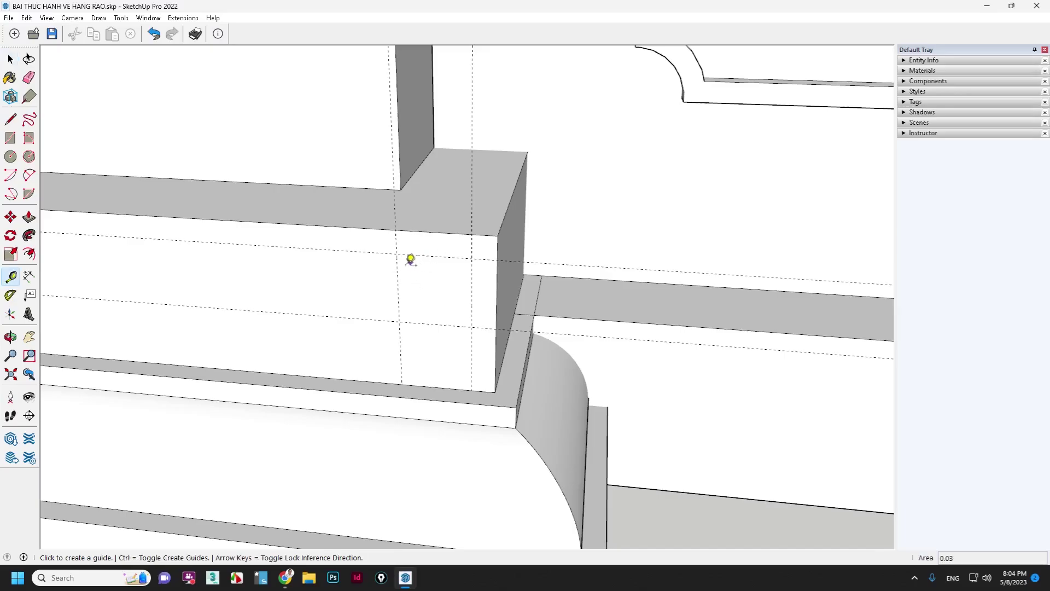
left_click(397, 269)
type("1")
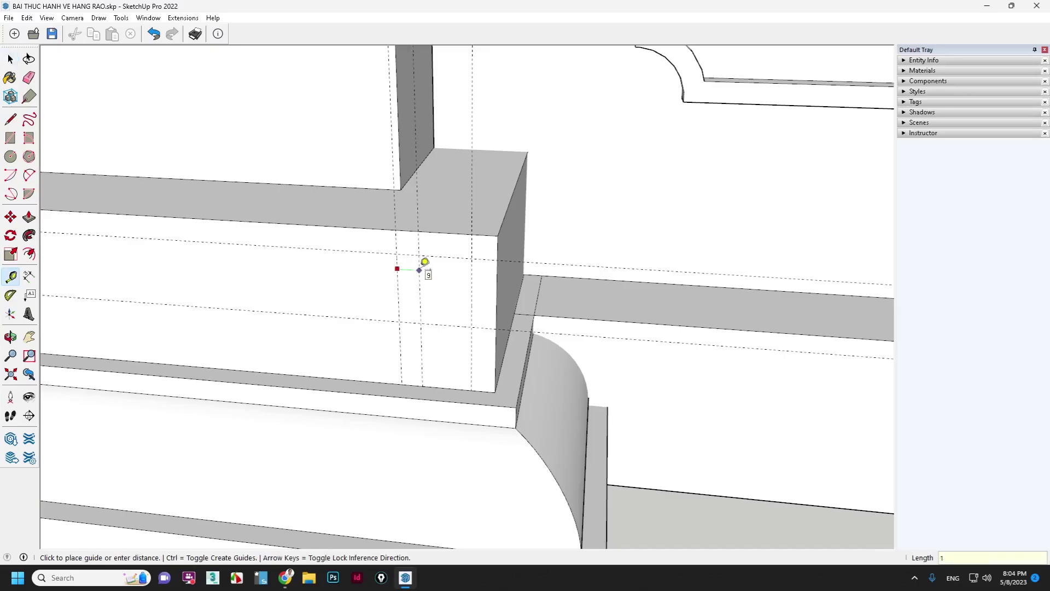
type("0")
key("Return")
key("space")
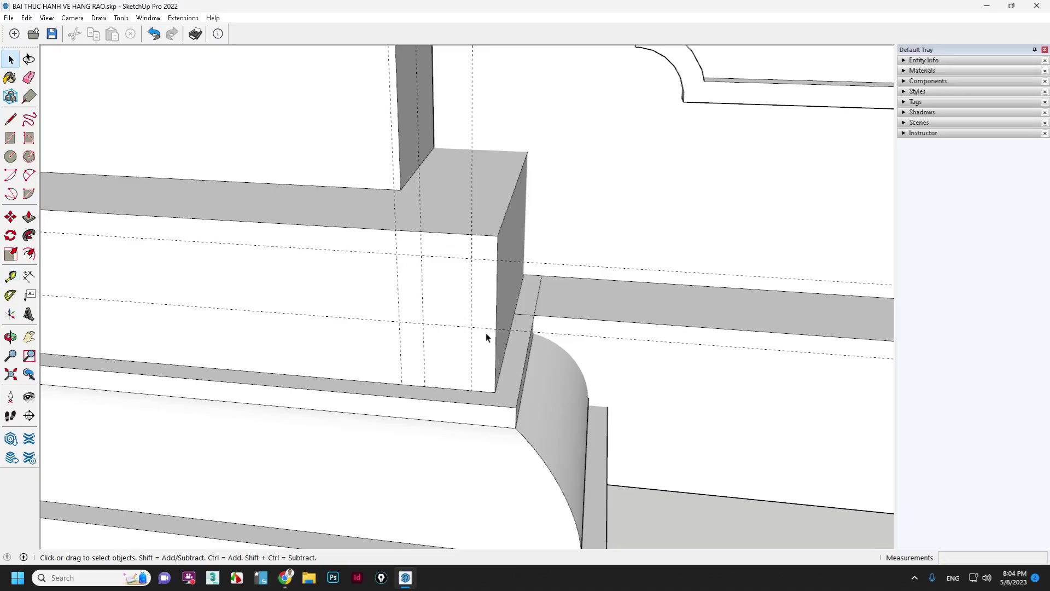
key("t")
left_click(456, 326)
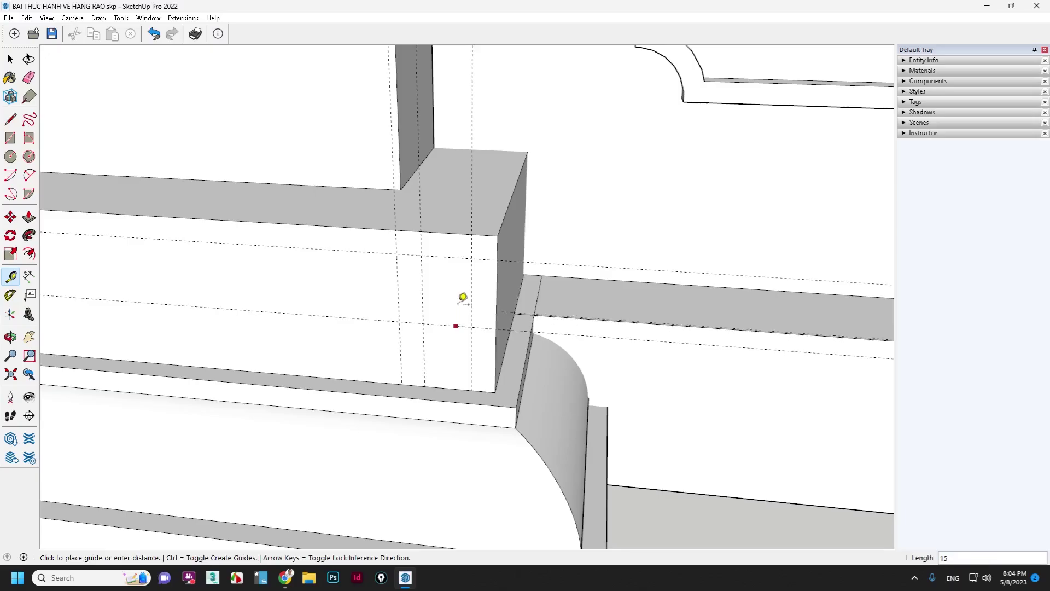
type("1")
key("Return")
key("space")
scroll(459, 274, "up", 2)
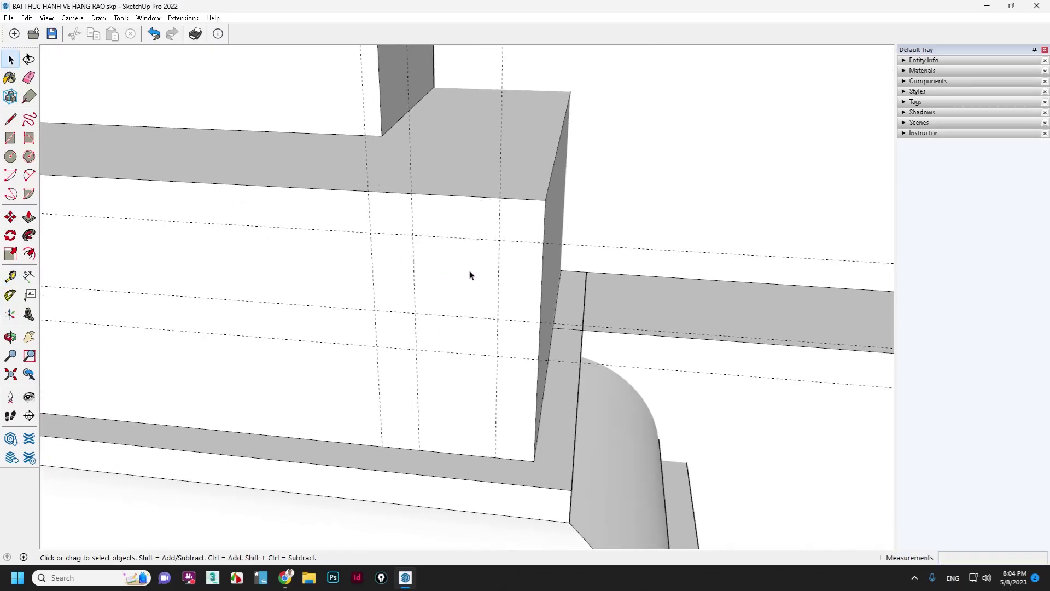
Step: Draw the short horizontal and vertical line edges of the cove profile on the upper band
key("ctrl+a")
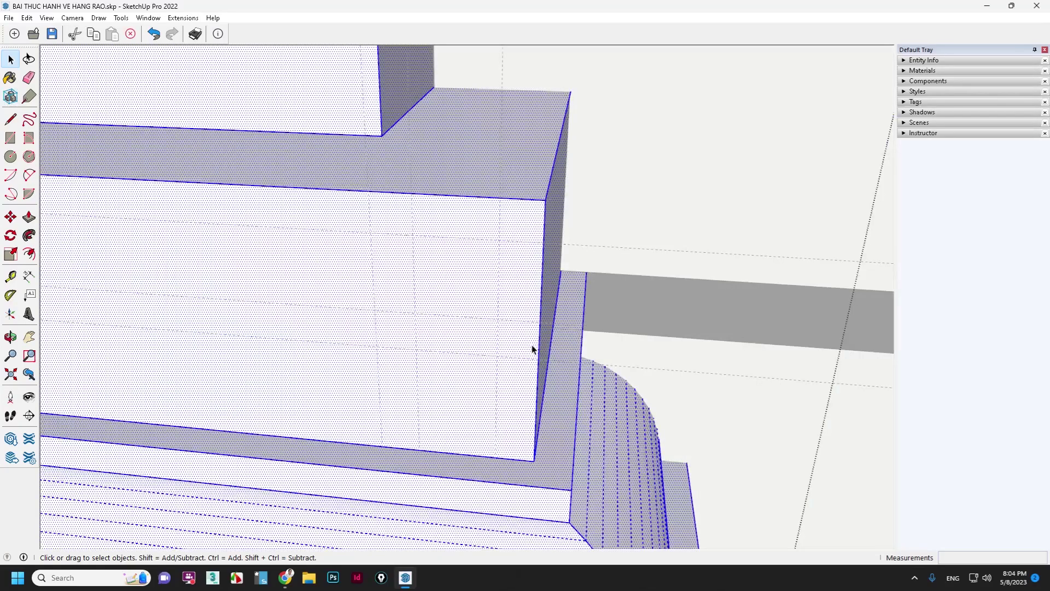
key("l")
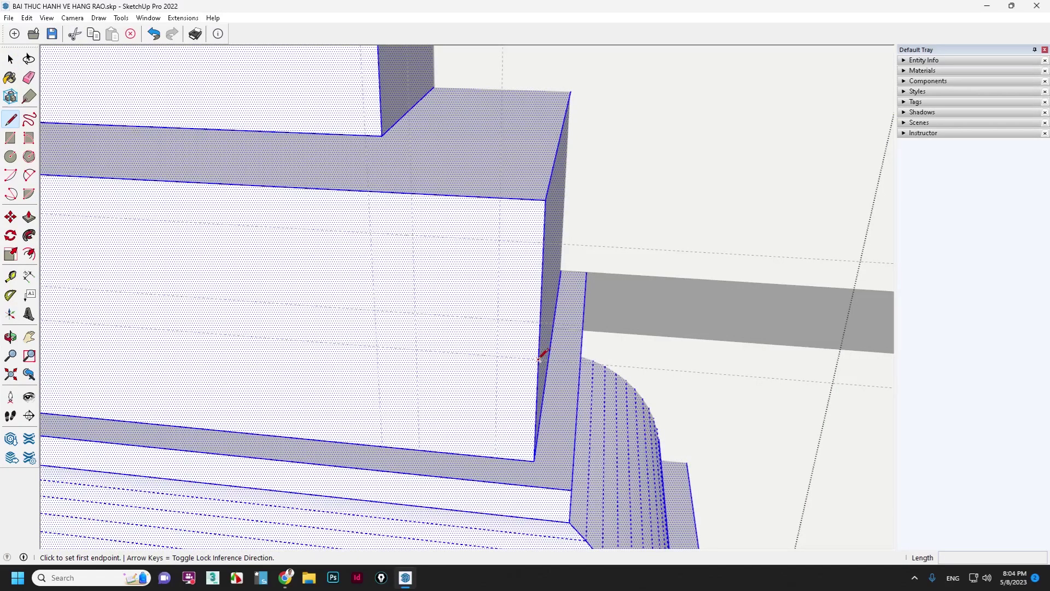
left_click(539, 359)
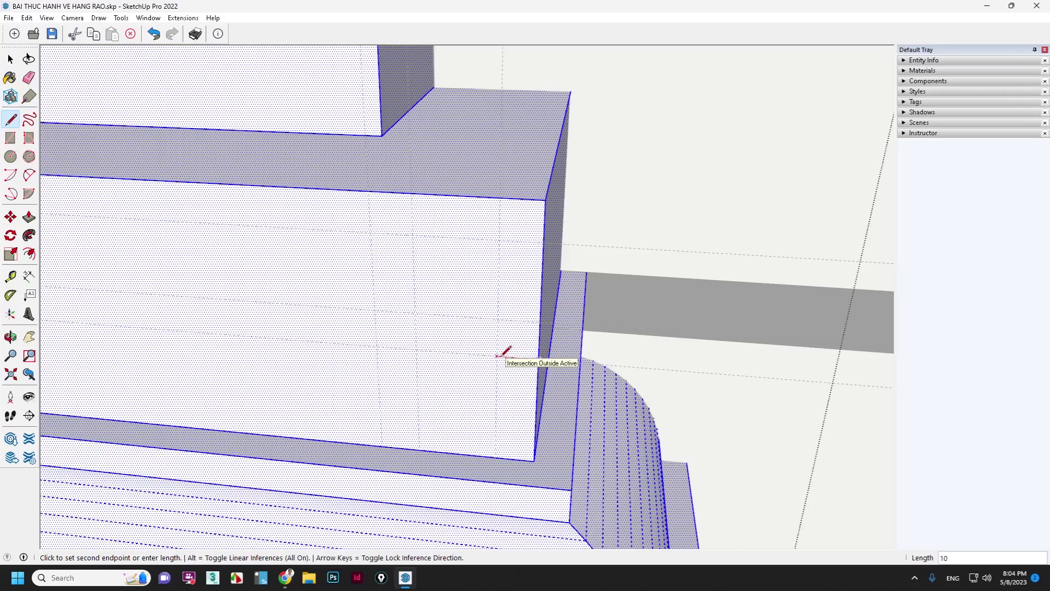
left_click(496, 355)
left_click(498, 319)
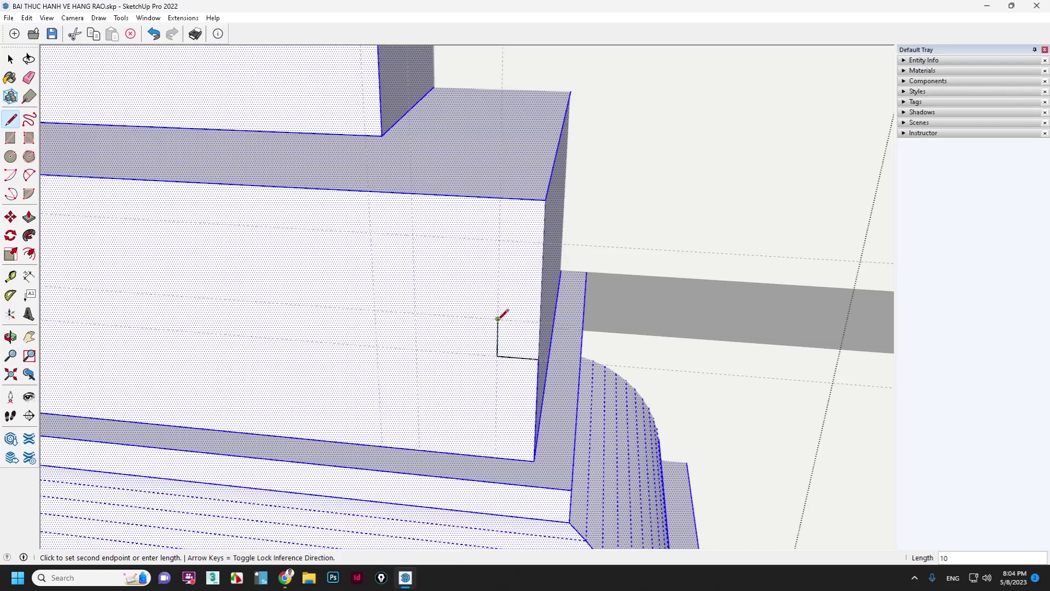
key("space")
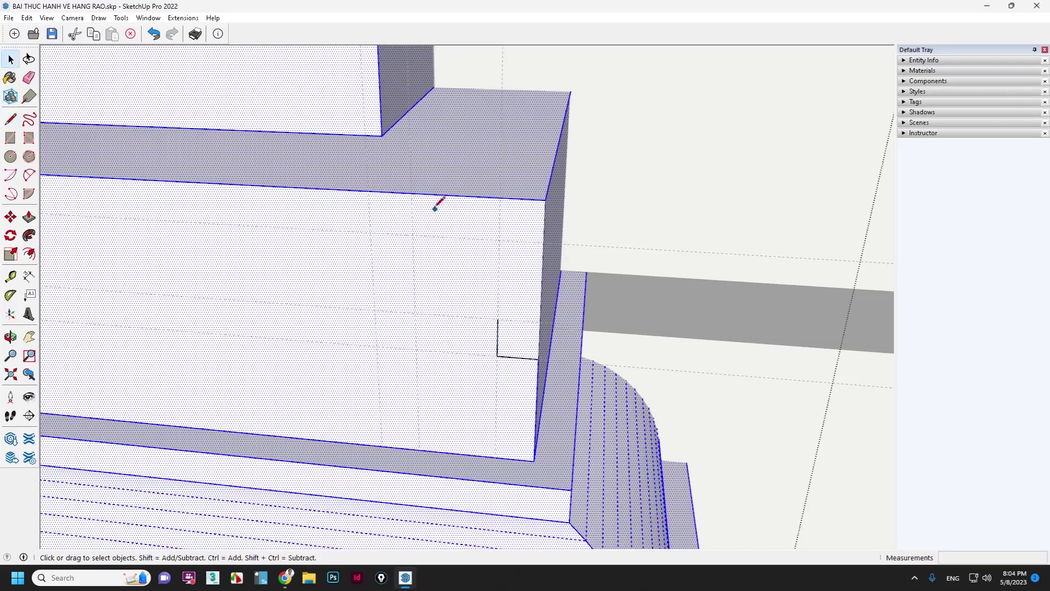
key("l")
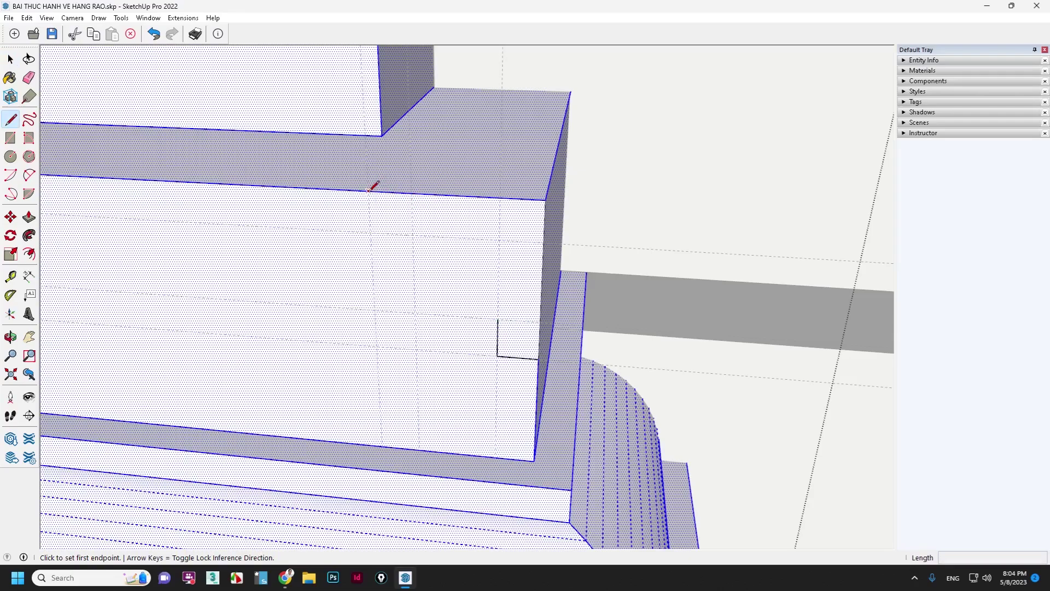
left_click(368, 191)
left_click(370, 232)
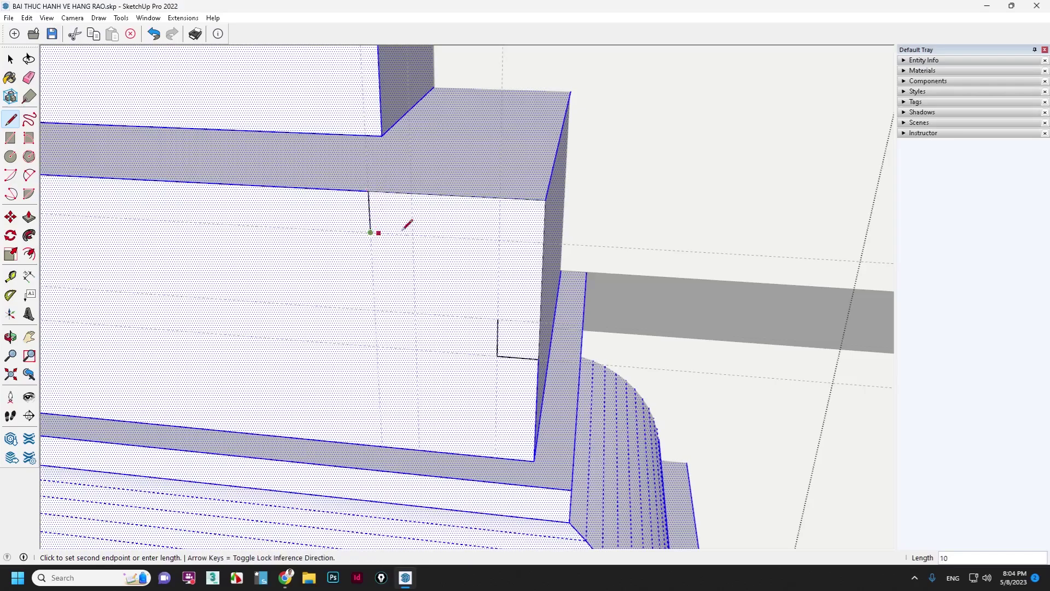
left_click(413, 235)
key("space")
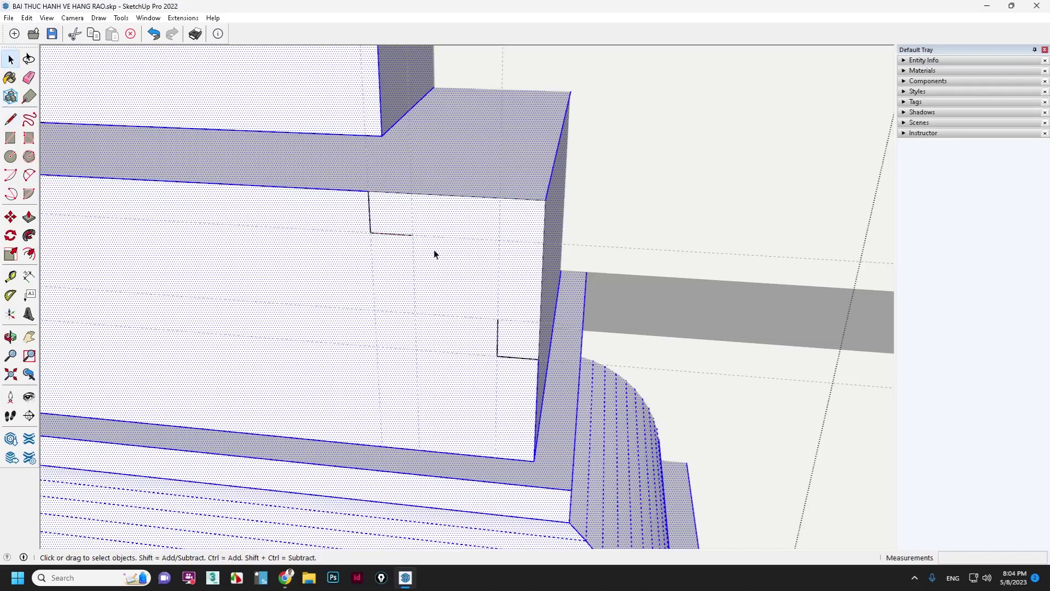
Step: Close the profile with a quarter-round arc and pick the band's top face as the Follow Me path
key("a")
left_click(413, 235)
left_click(497, 318)
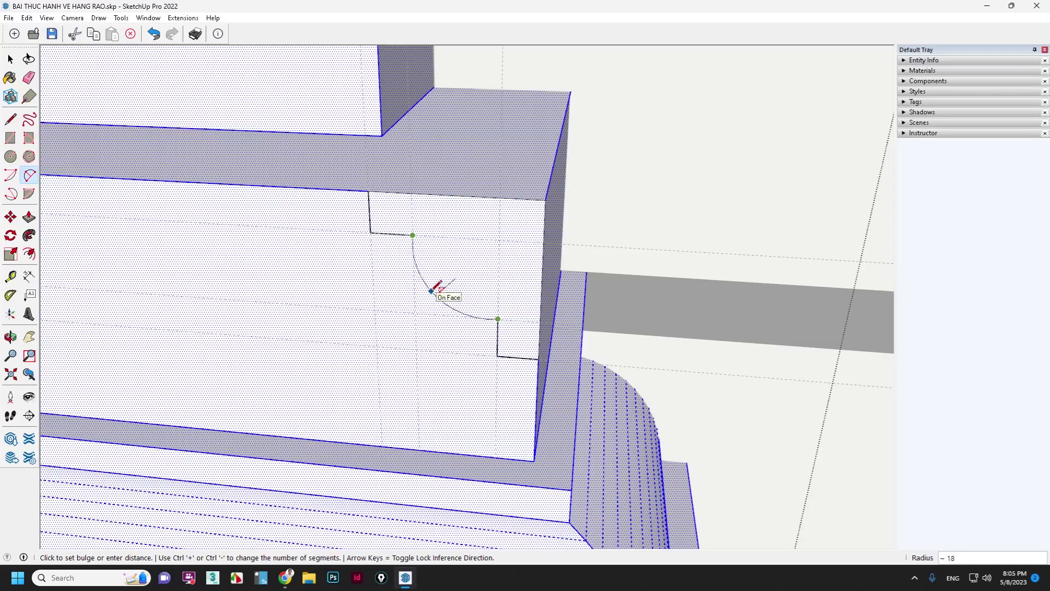
left_click(436, 288)
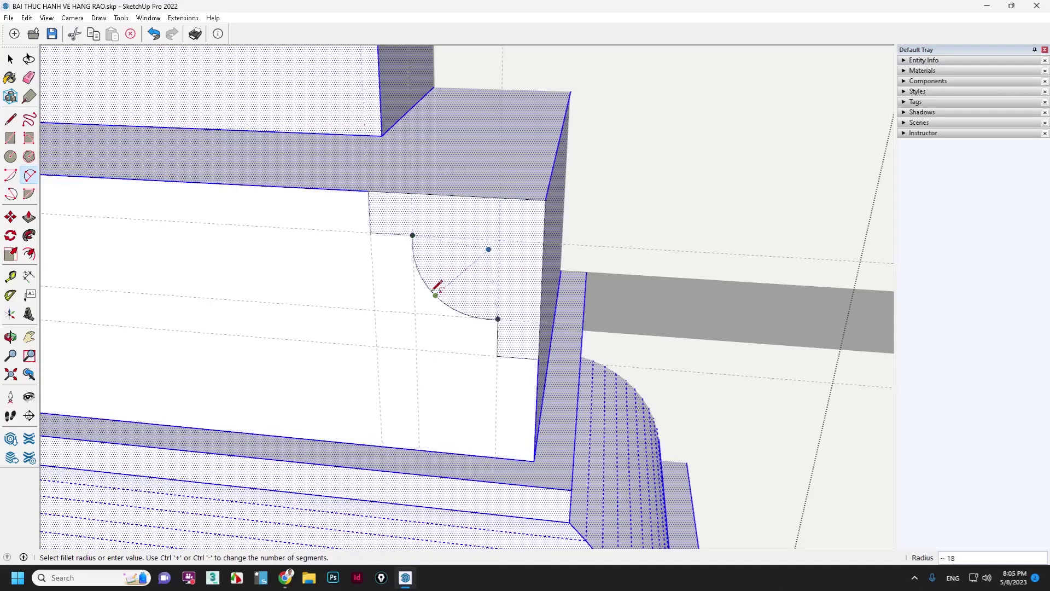
key("space")
scroll(490, 264, "down", 3)
mouse_move(491, 265)
middle_mouse_down()
mouse_move(483, 317)
mouse_move(466, 204)
middle_mouse_up()
left_click(461, 198)
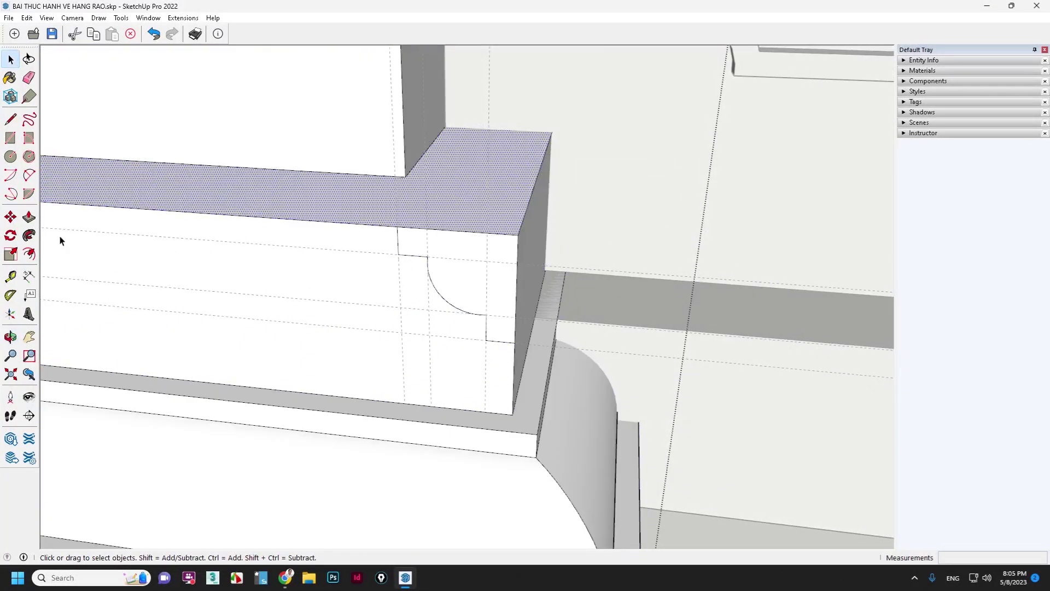
left_click(30, 234)
Step: Sweep the quarter-round profile around the band and the hatched profile around the plinth, then close the group
left_click(456, 276)
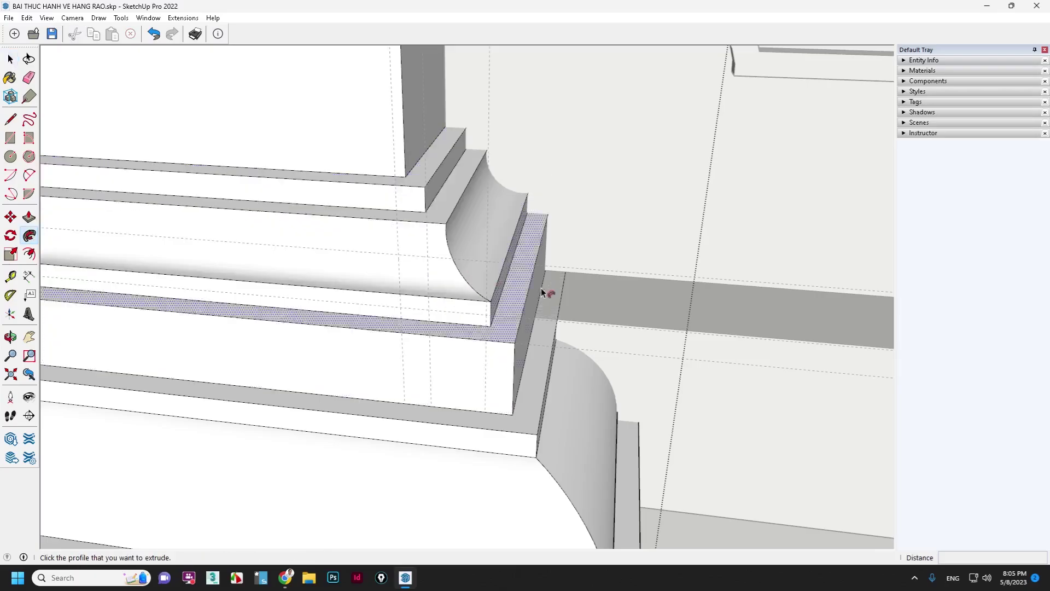
scroll(542, 292, "down", 5)
middle_click_drag(621, 336, 567, 293)
scroll(567, 293, "down", 2)
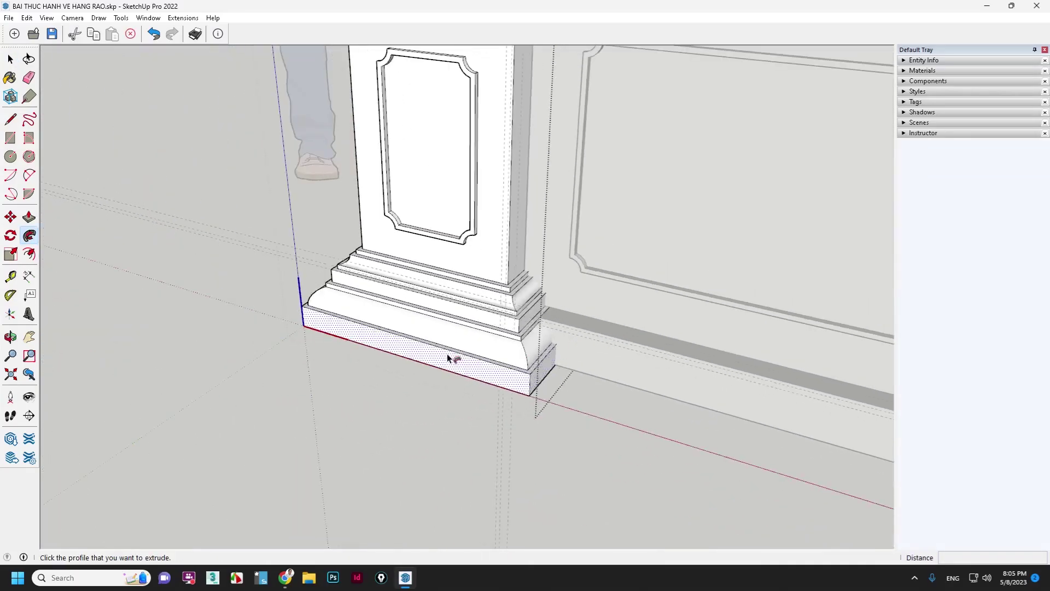
left_click(448, 354)
key("Escape")
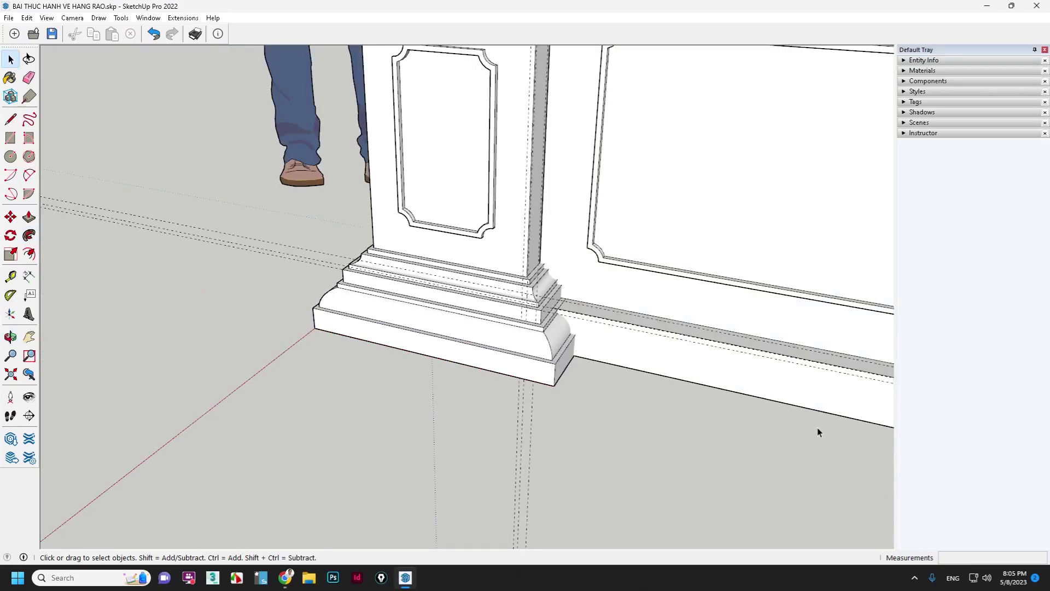
left_click(915, 581)
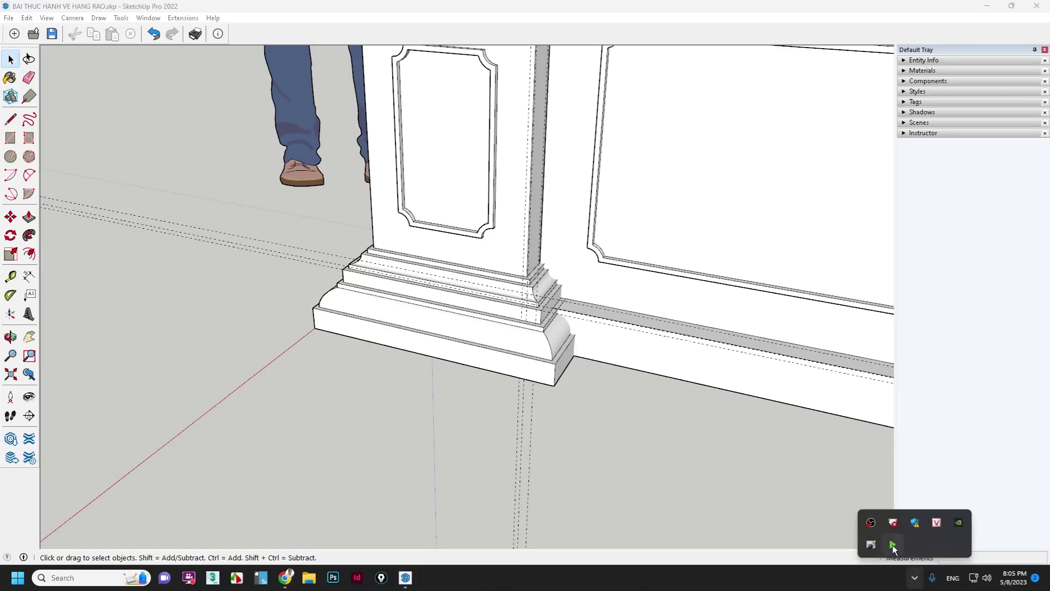
Step: End the screen-sharing session and delete the leftover guide lines at the pillar base
right_click(893, 545)
left_click(921, 479)
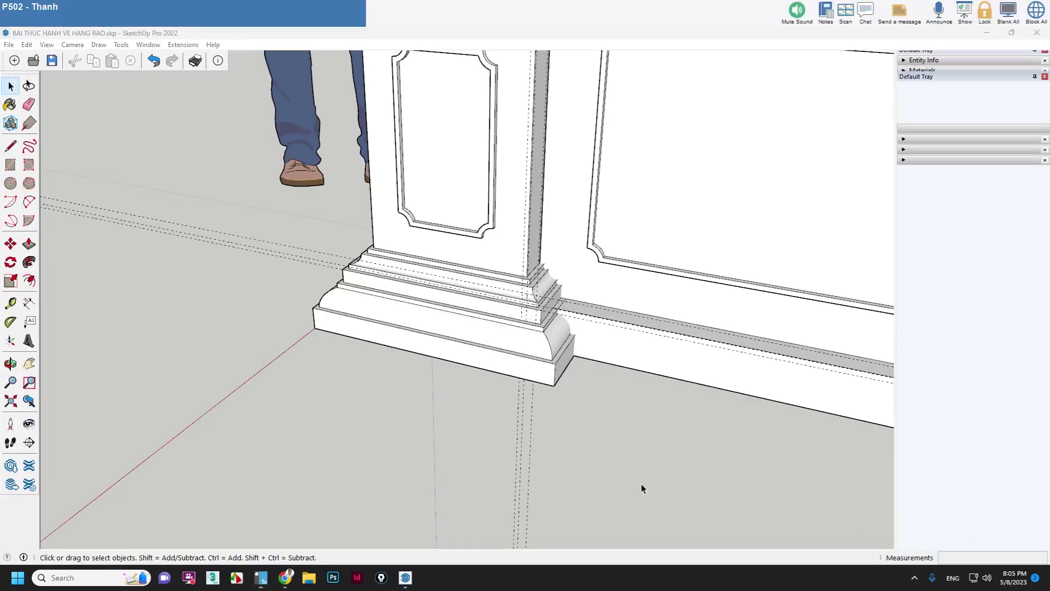
scroll(284, 296, "up", 3)
scroll(342, 328, "down", 2)
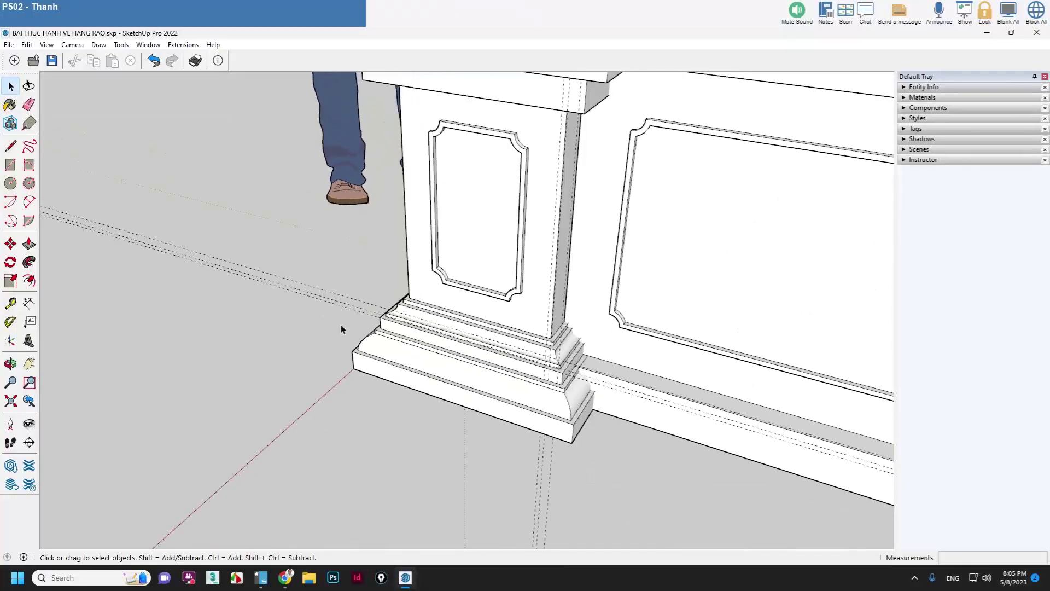
left_click_drag(299, 284, 300, 286)
key("Delete")
Step: Orbit and zoom up to bring the pillar's top cap into view
scroll(463, 354, "down", 2)
middle_click_drag(431, 245, 441, 285)
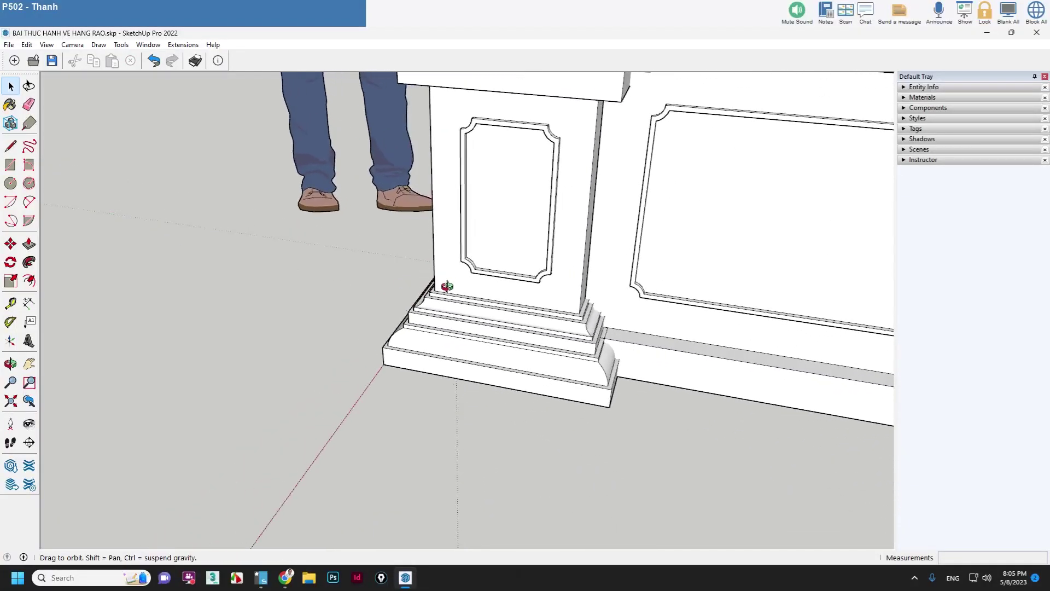
scroll(496, 263, "down", 2)
scroll(496, 263, "up", 3)
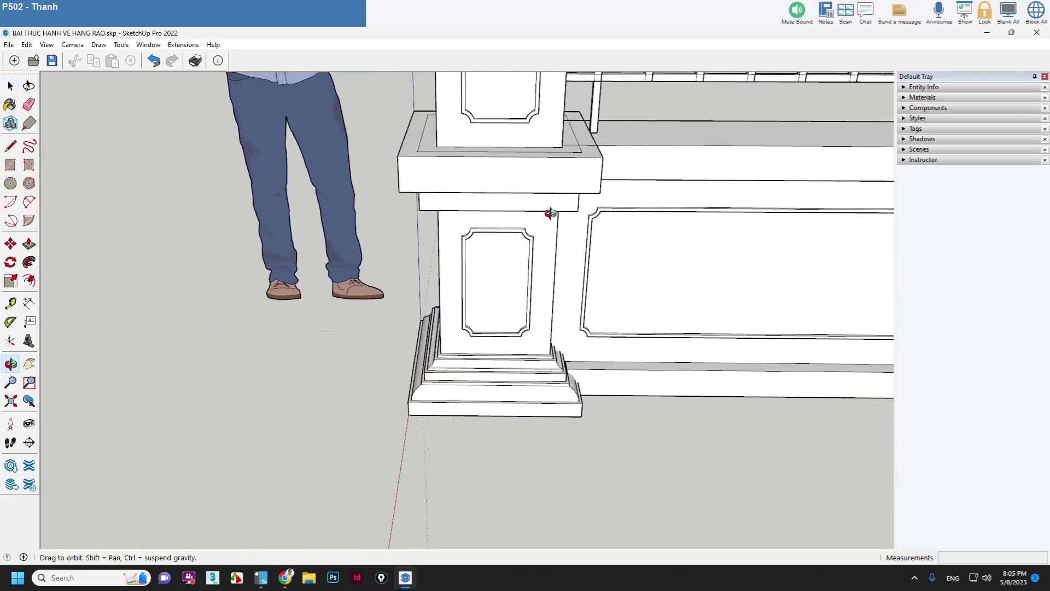
mouse_move(495, 264)
middle_mouse_down()
mouse_move(433, 140)
mouse_move(460, 112)
middle_mouse_up()
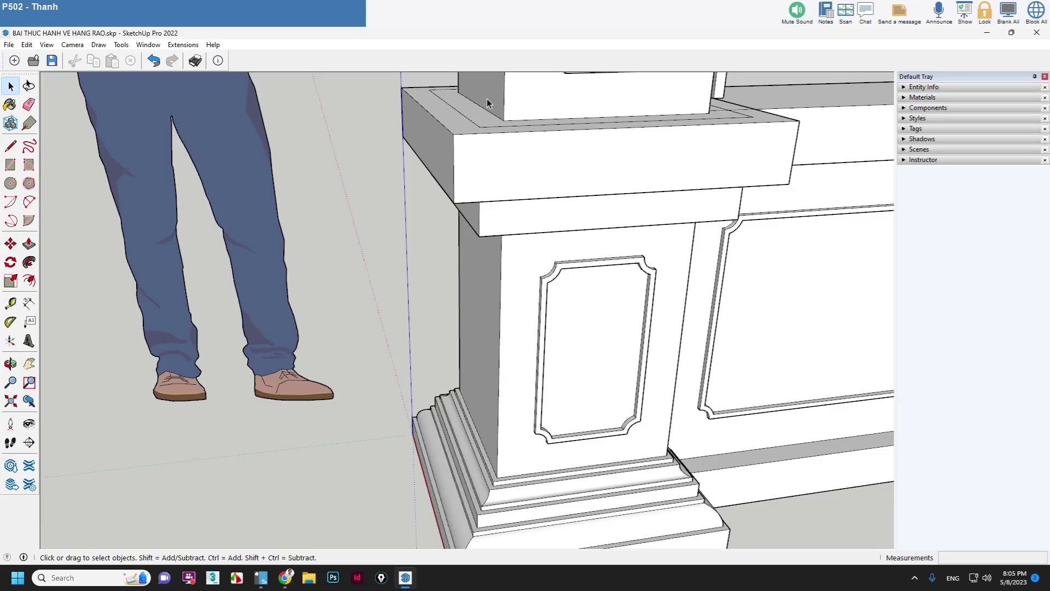
scroll(476, 133, "up", 2)
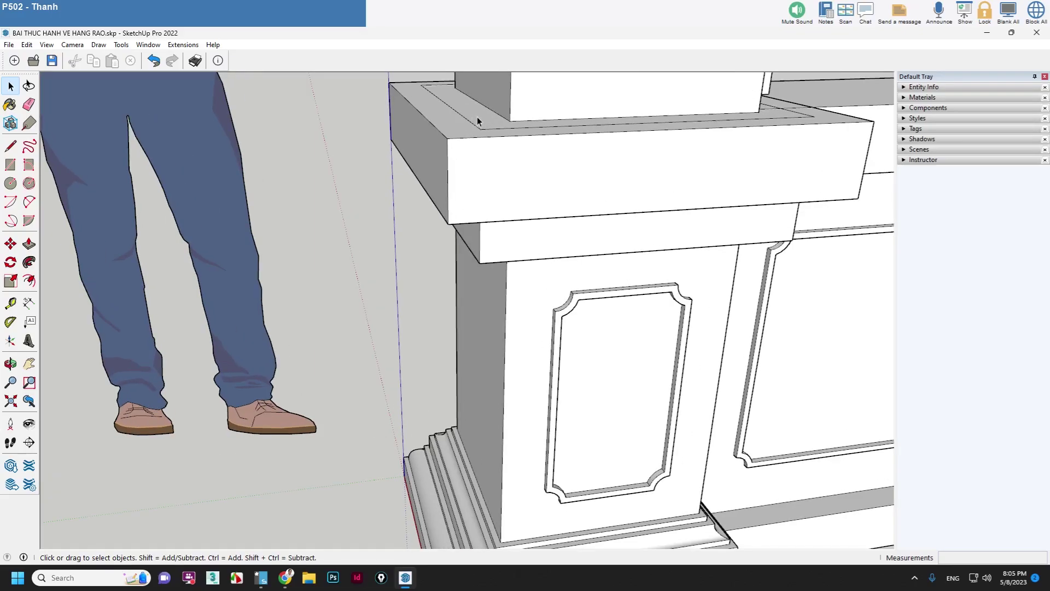
middle_click_drag(480, 113, 486, 101)
key("t")
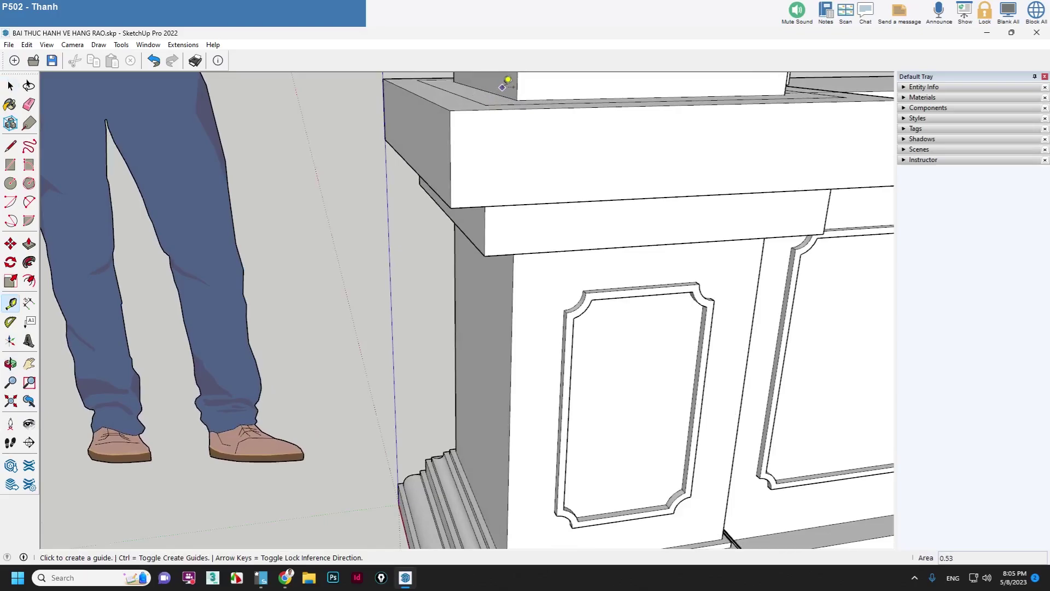
Step: Place two horizontal guides on the cap's front, the first 20 below its top edge
left_click(464, 110)
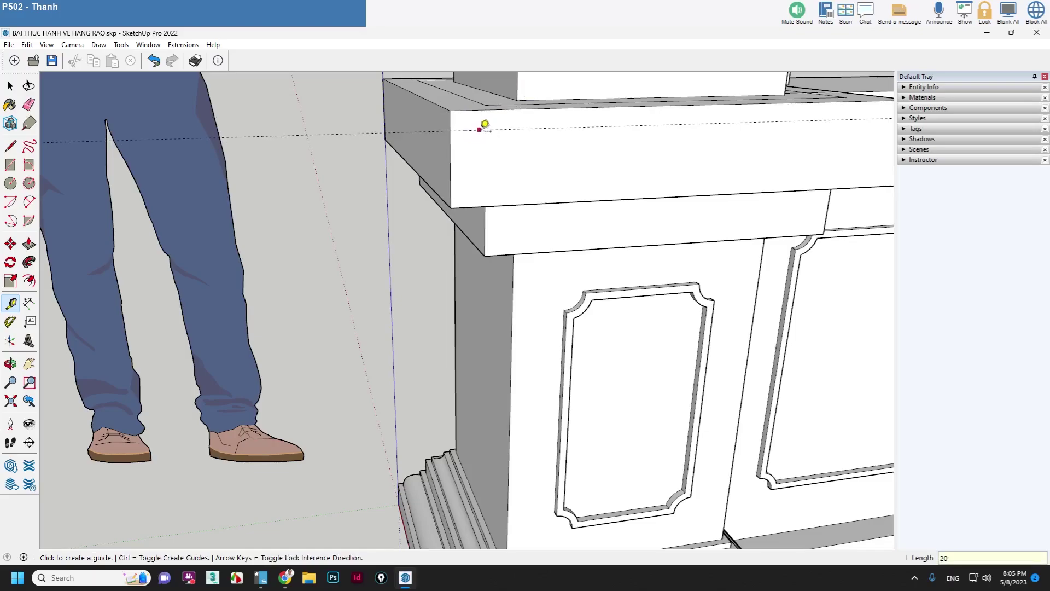
left_click(479, 129)
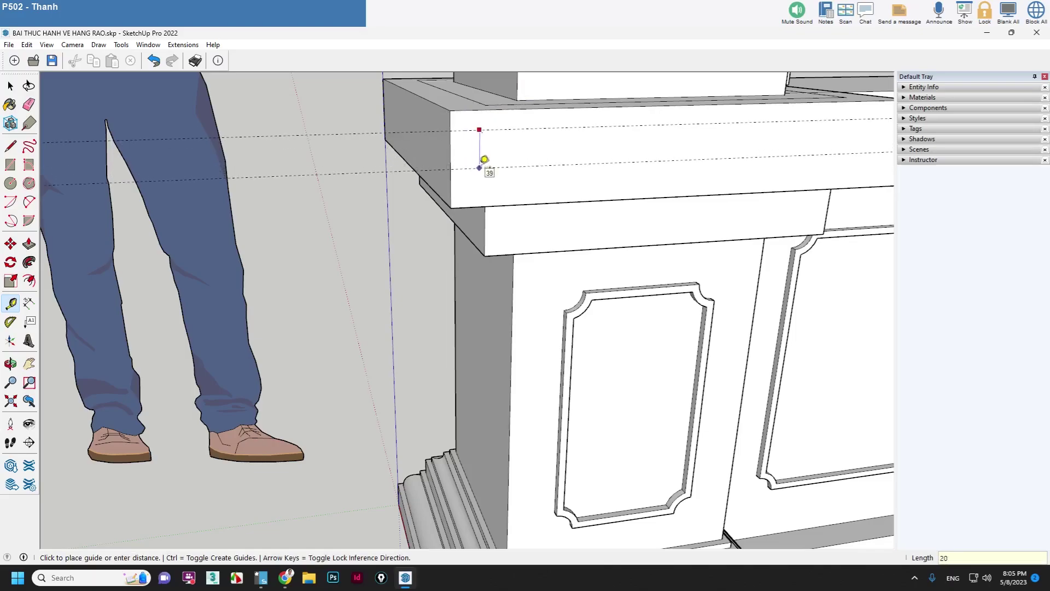
left_click(484, 159)
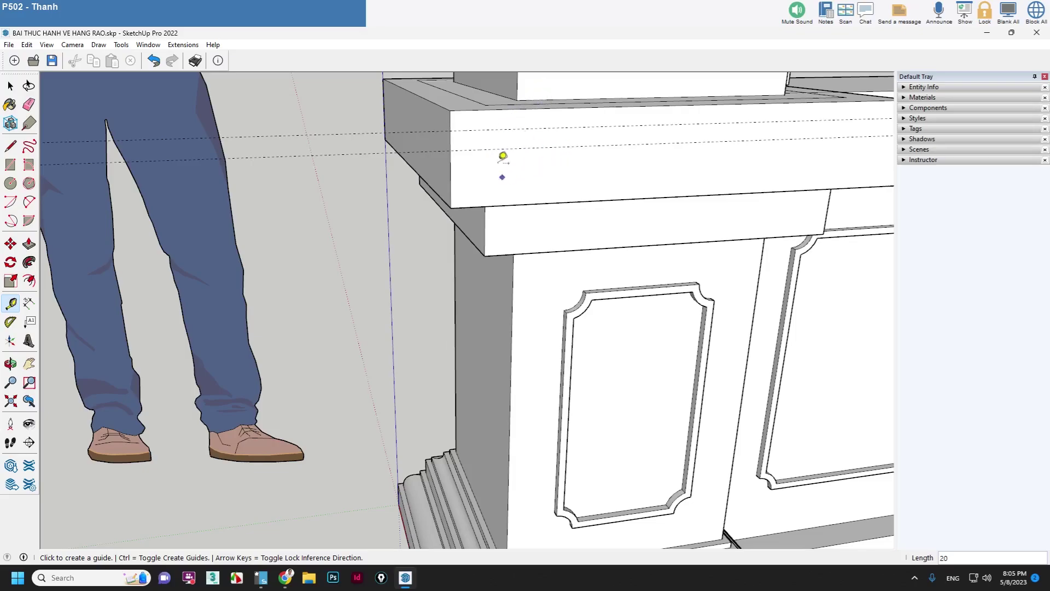
left_click(450, 167)
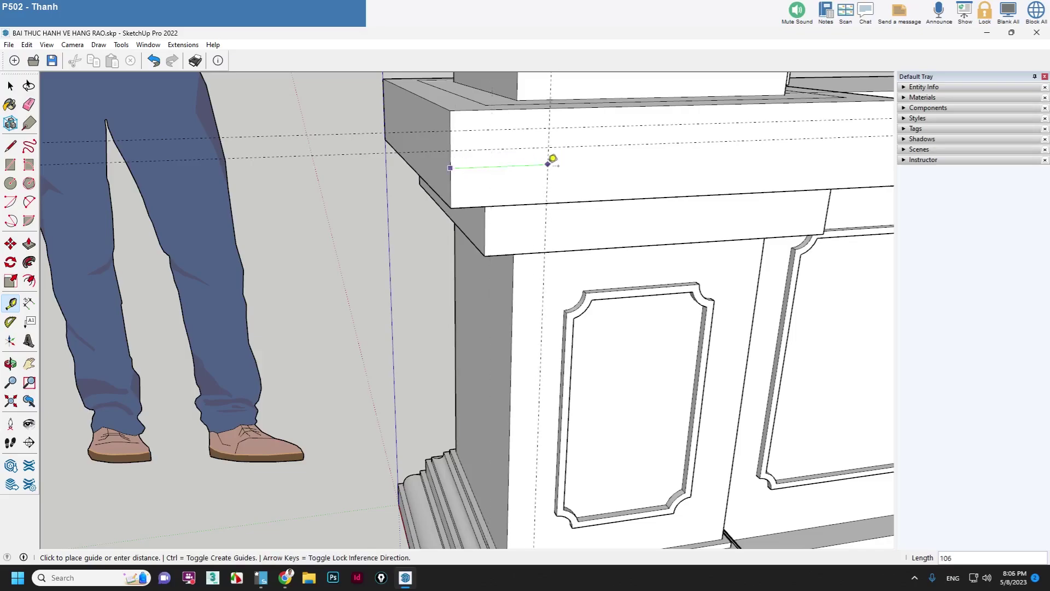
key("Escape")
key("space")
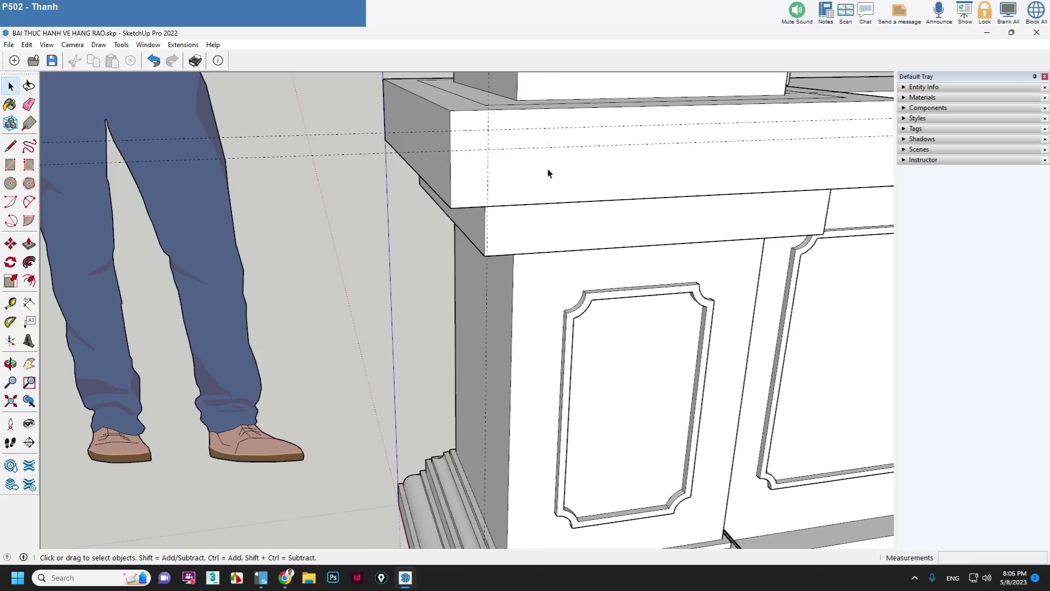
middle_click_drag(549, 169, 425, 186)
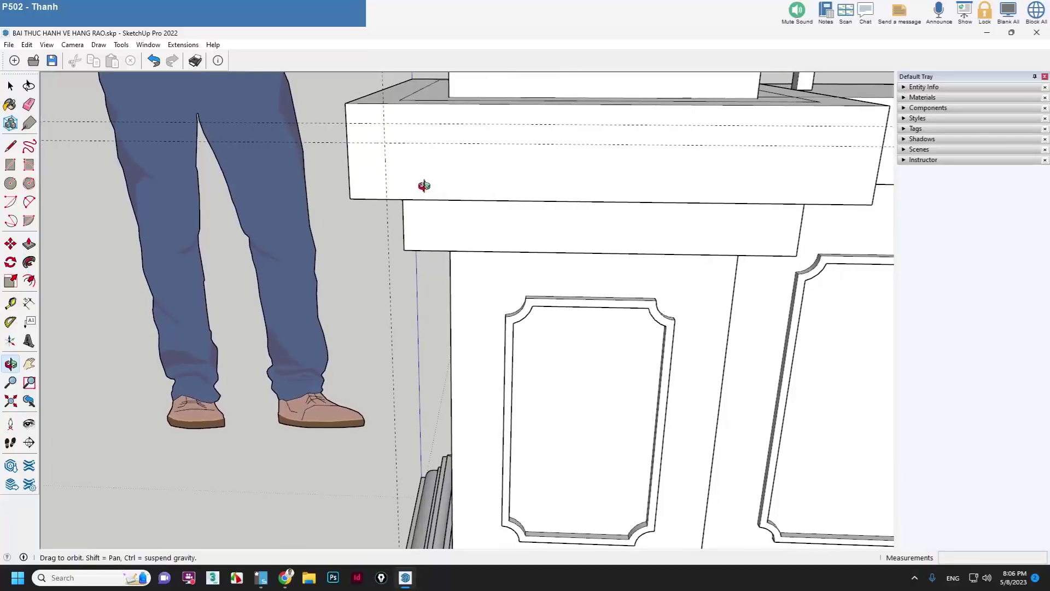
Step: Open the cap group and draw a 20-unit line with a short drop at its top-left corner
double_click(368, 159)
triple_click(367, 156)
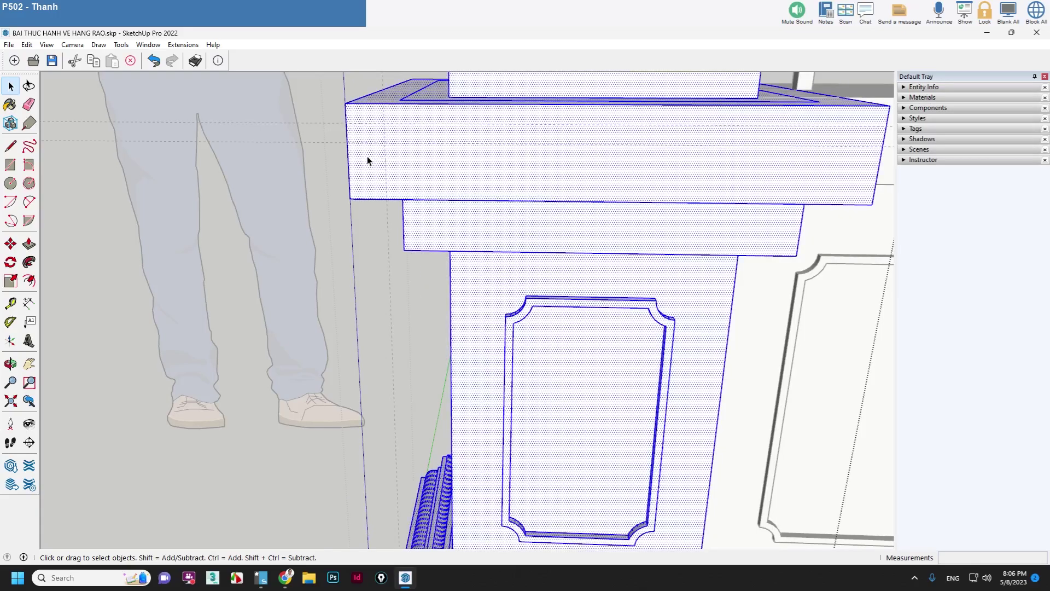
key("l")
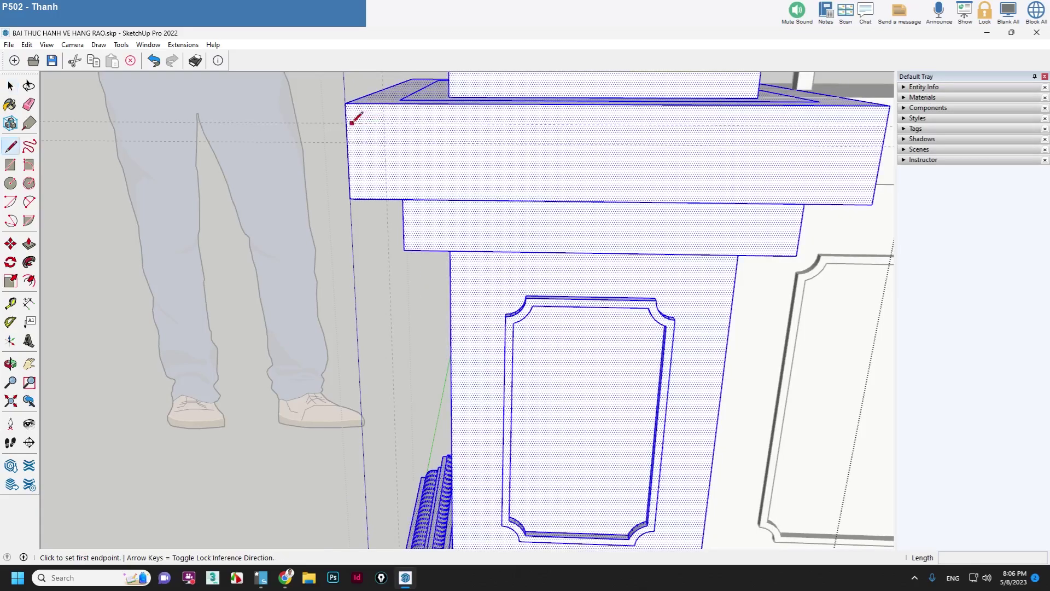
left_click(346, 122)
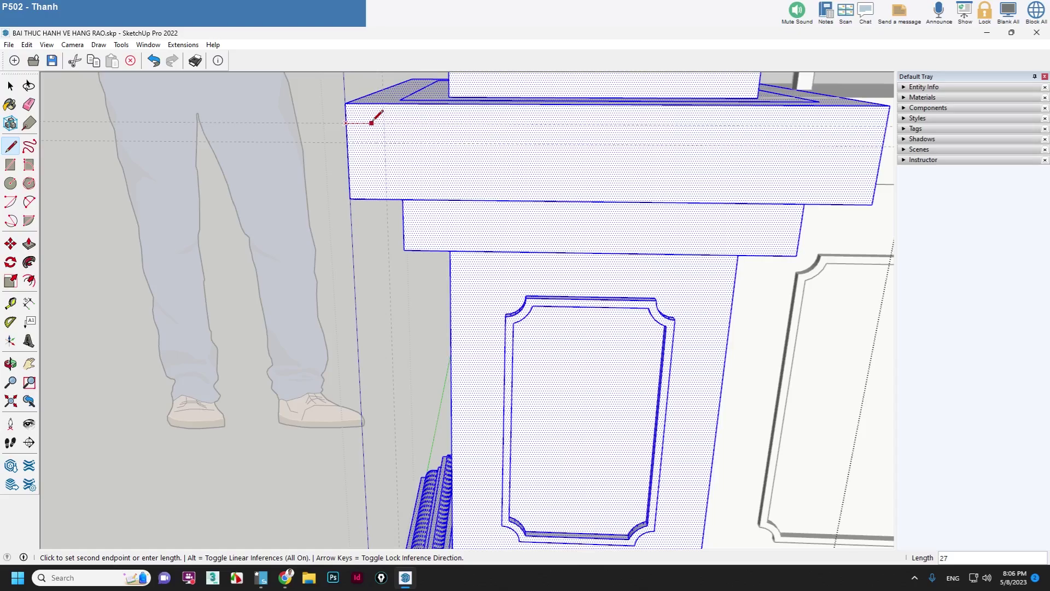
type("0")
key("Return")
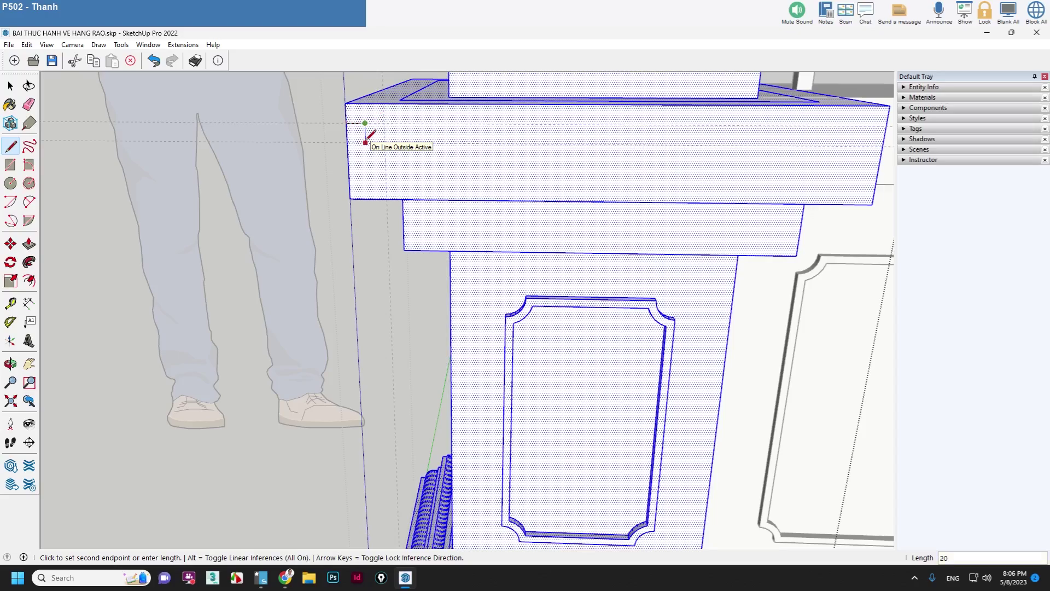
key("Return")
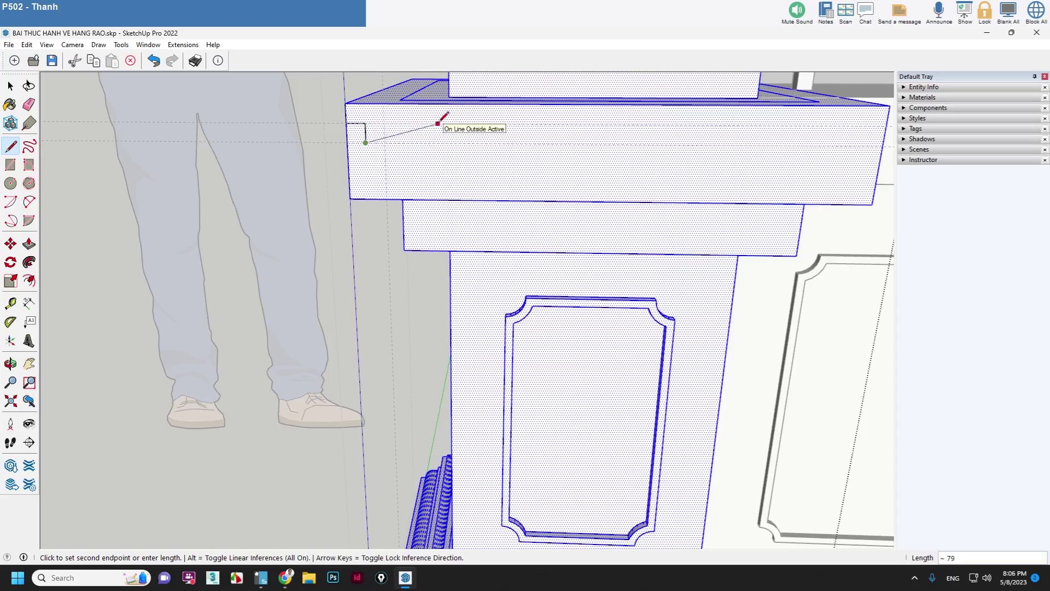
key("Escape")
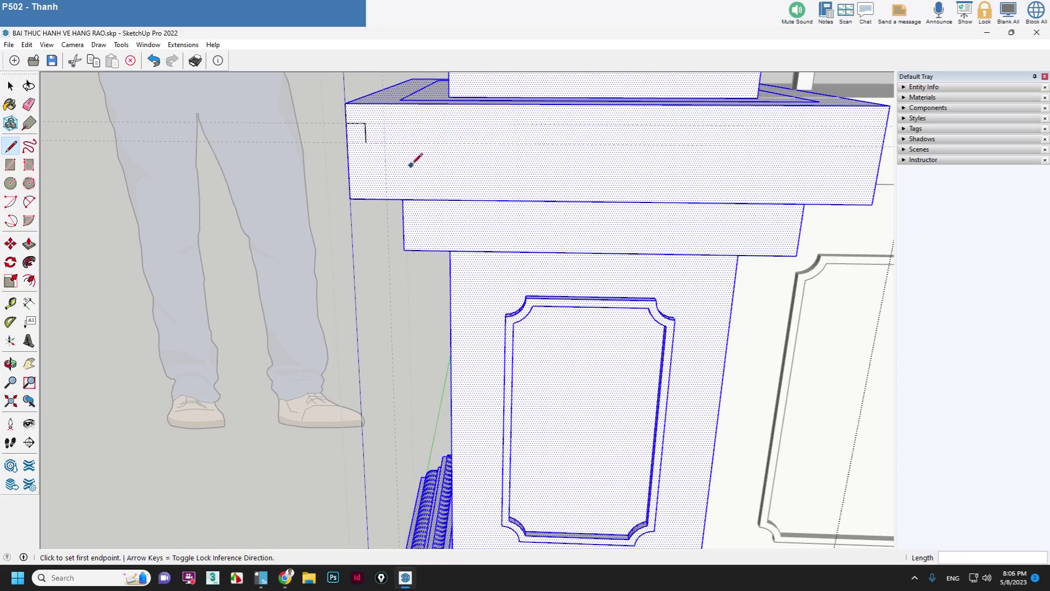
Step: Start a guide measurement from the cap's top corner and adjust the view of the cap
mouse_move(414, 160)
middle_mouse_down()
mouse_move(409, 152)
mouse_move(443, 105)
mouse_move(421, 129)
mouse_move(430, 133)
middle_mouse_up()
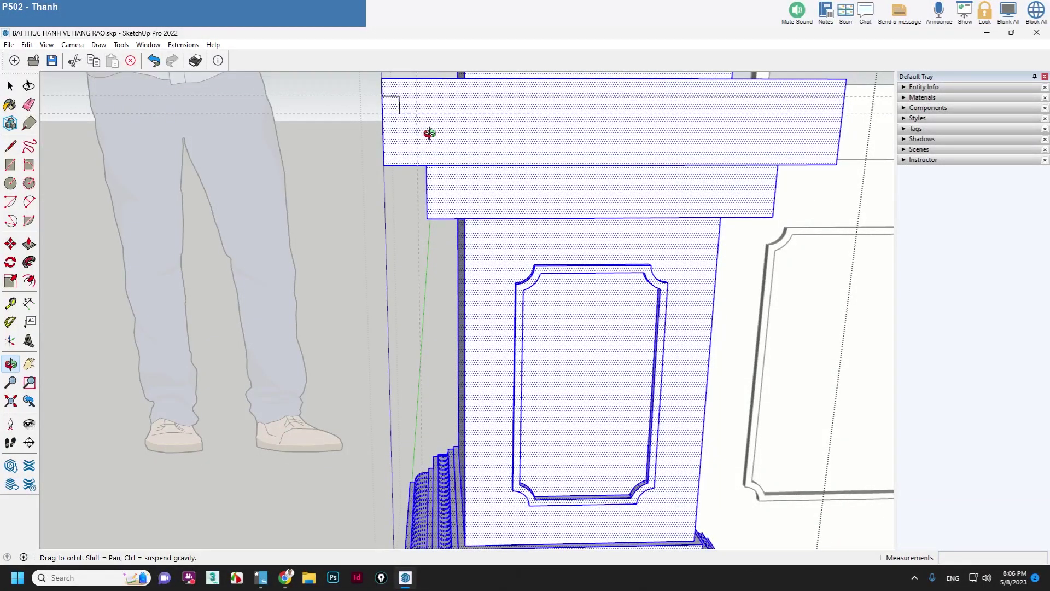
mouse_move(428, 133)
middle_mouse_down()
mouse_move(431, 103)
mouse_move(443, 108)
mouse_move(445, 139)
mouse_move(434, 150)
mouse_move(422, 117)
middle_mouse_up()
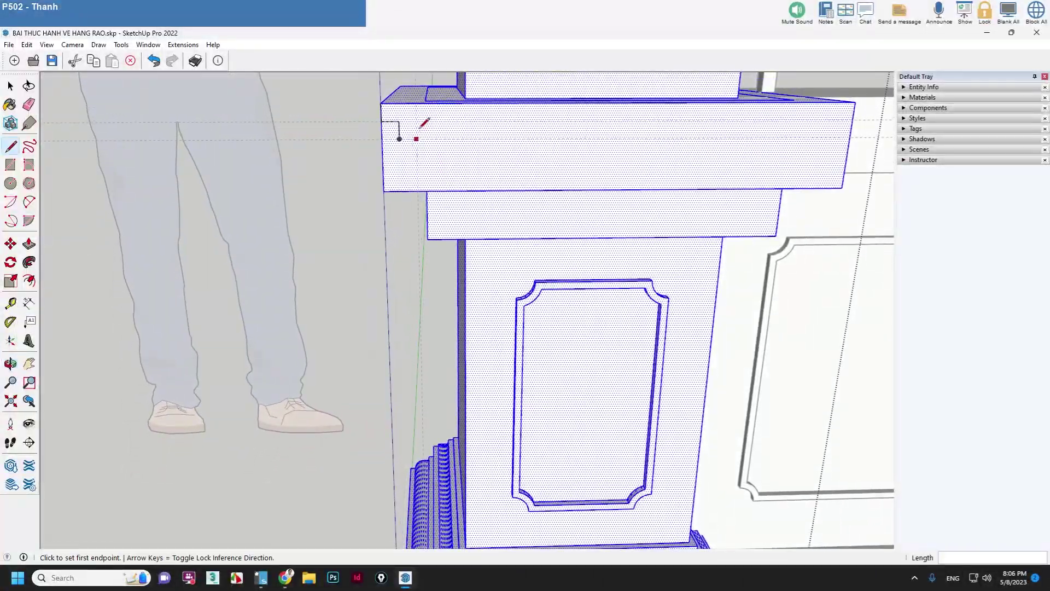
key("t")
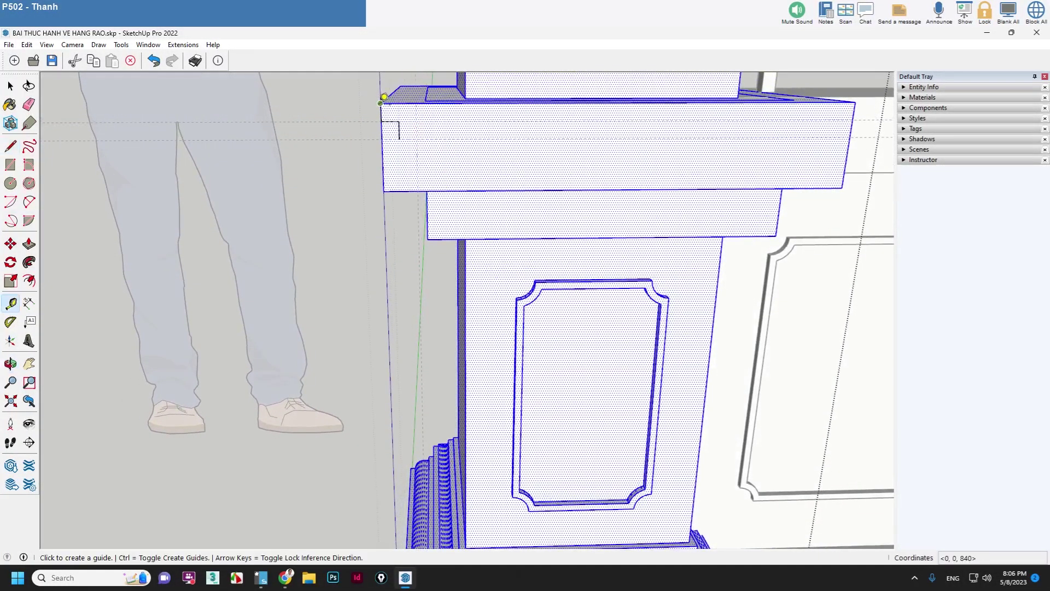
left_click(380, 103)
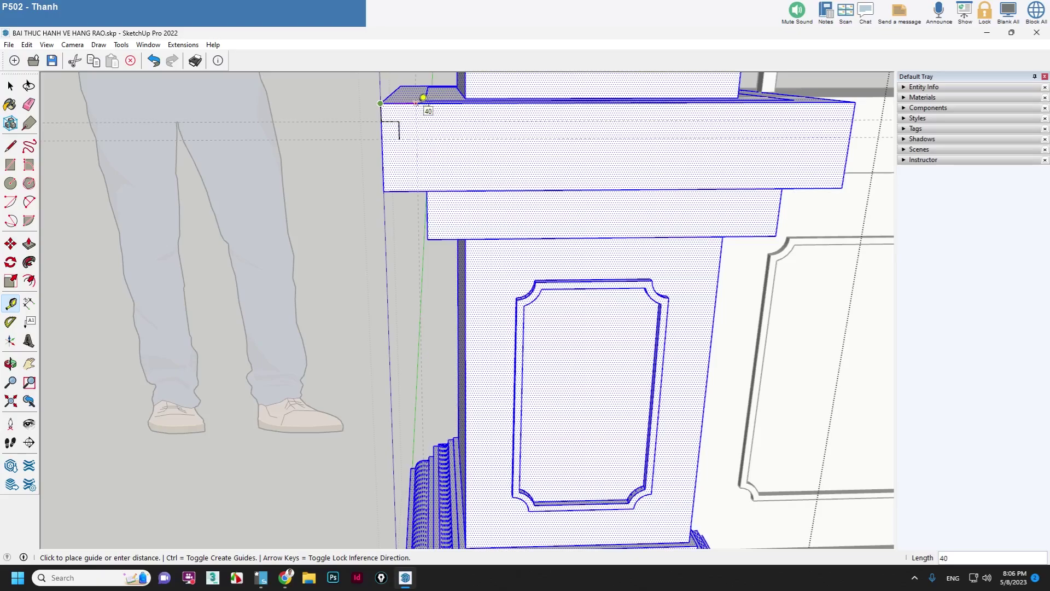
key("space")
mouse_move(422, 66)
middle_mouse_down()
mouse_move(434, 112)
mouse_move(417, 130)
middle_mouse_up()
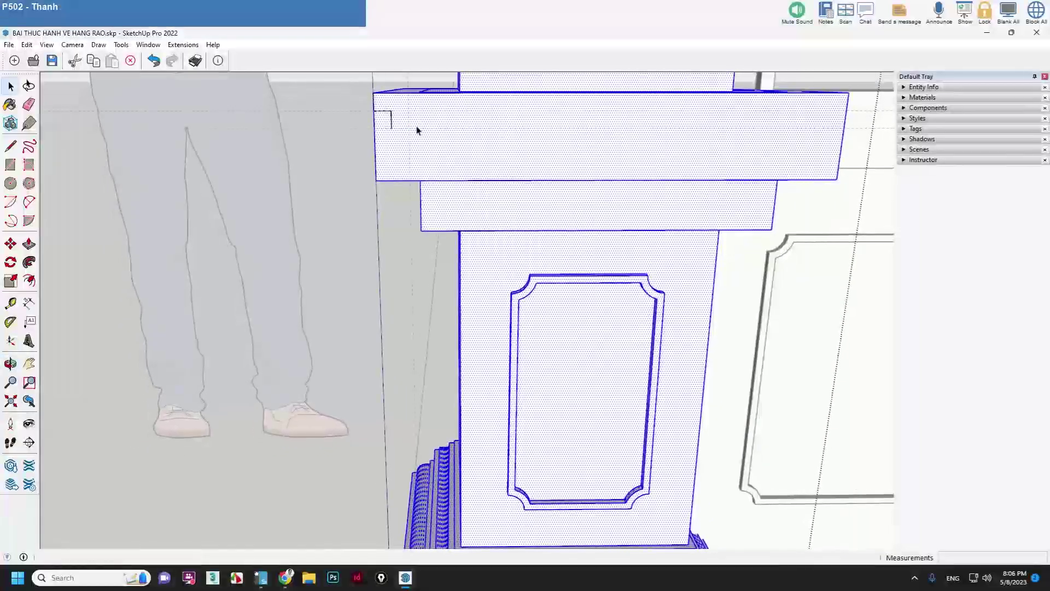
scroll(405, 122, "up", 2)
scroll(383, 115, "up", 2)
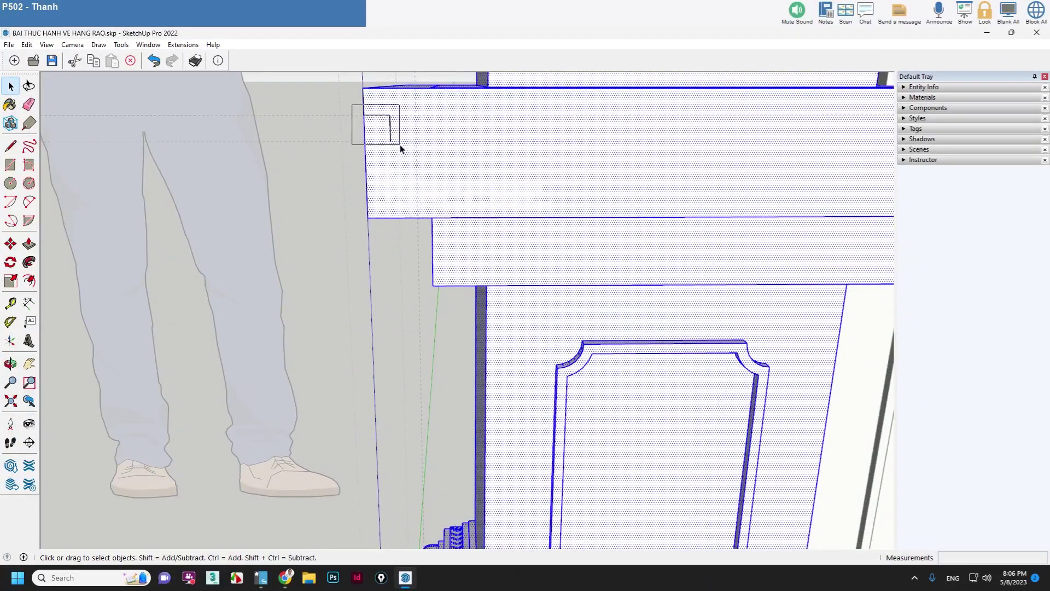
left_click_drag(353, 107, 400, 144)
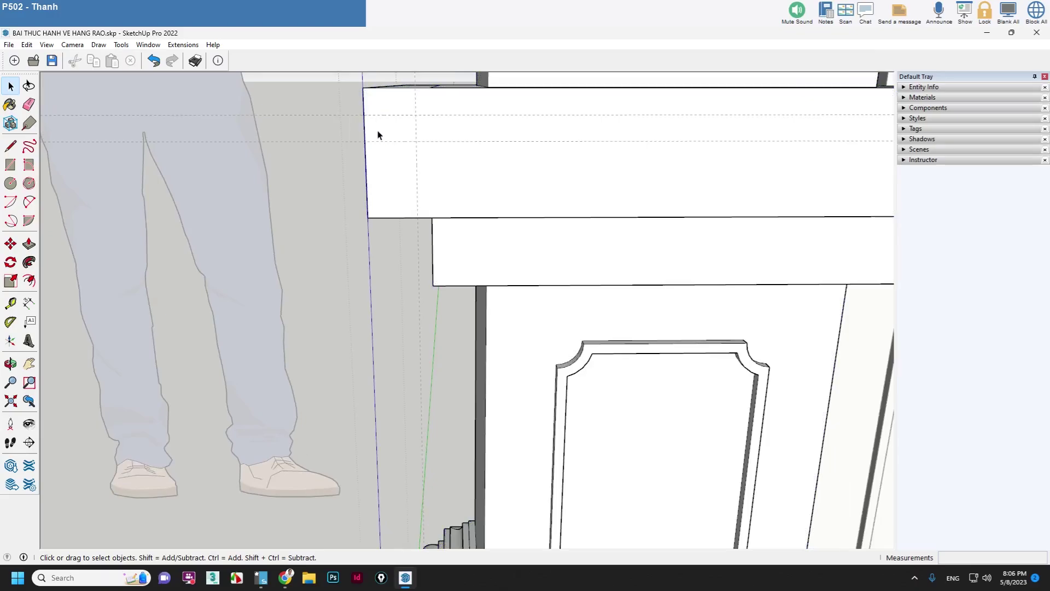
Step: Draw the step lines at the cap band's end: a 10-unit segment and a short vertical drop
key("l")
left_click(364, 115)
type("10")
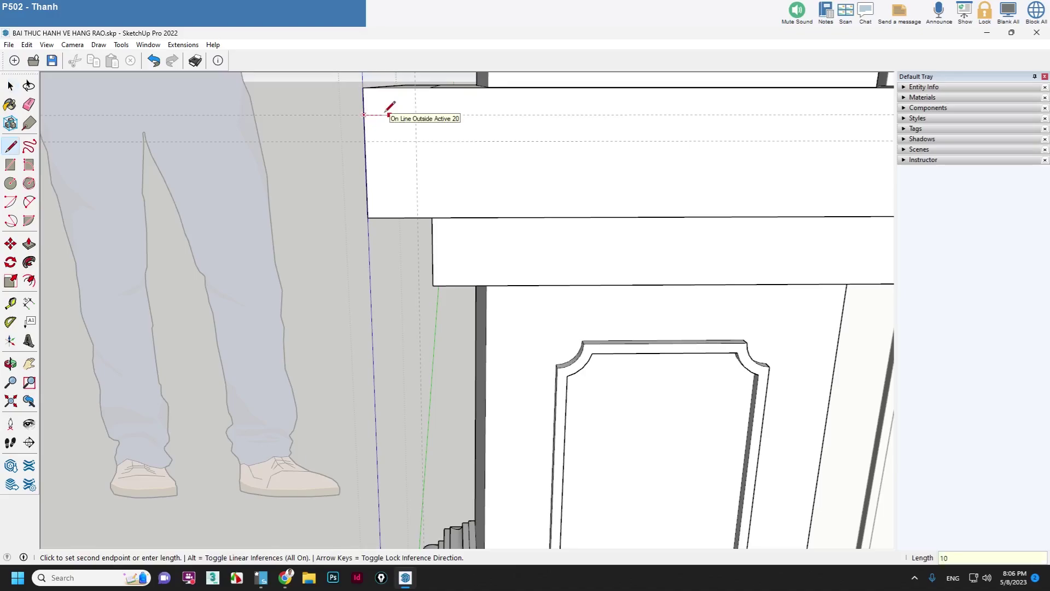
key("Return")
type("1")
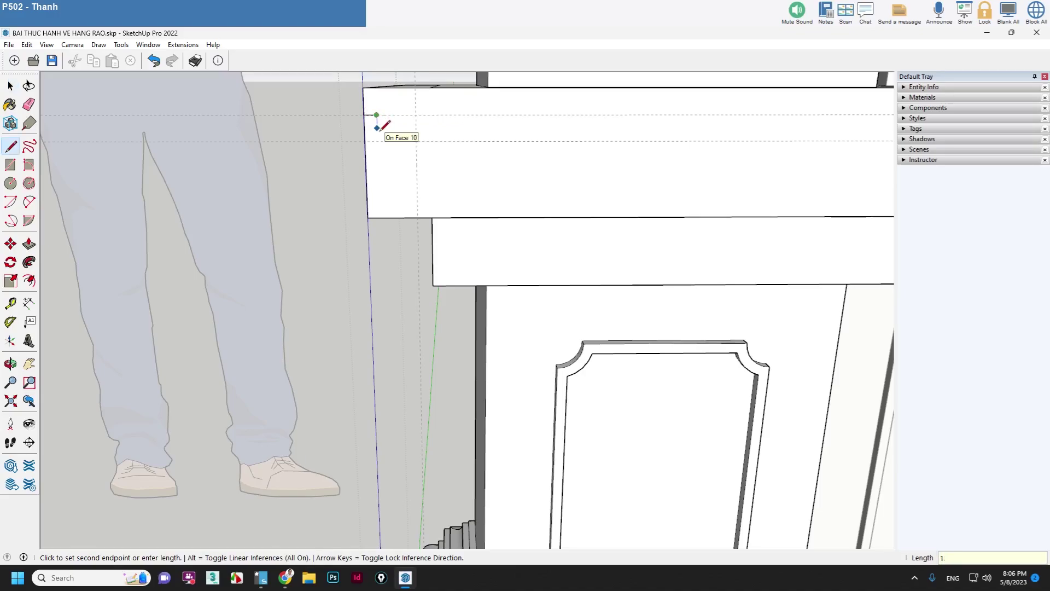
key("Return")
key("space")
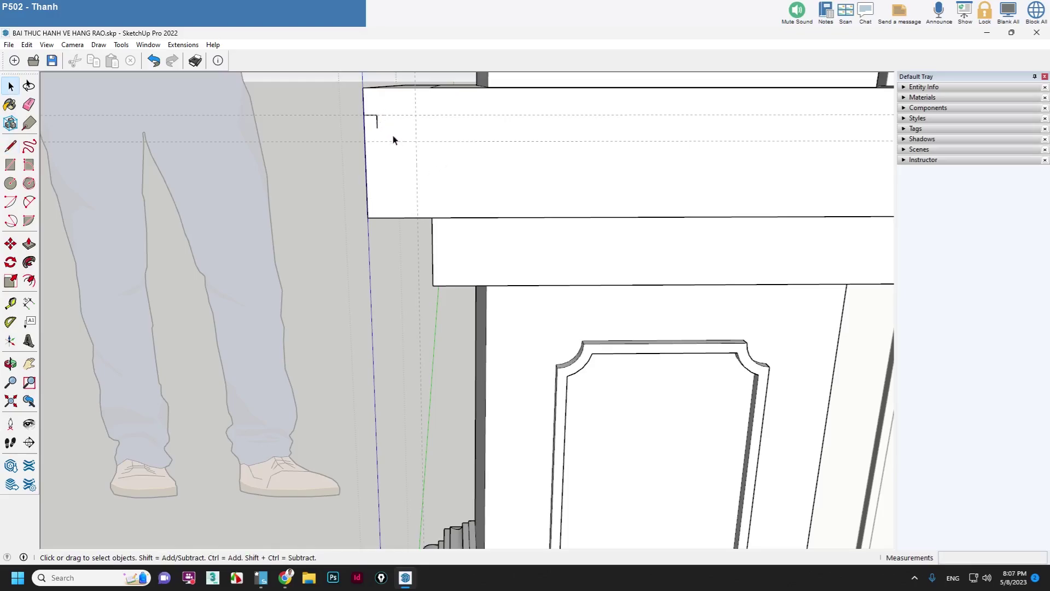
Step: Place two horizontal guides, each 20 higher, above the cap band's bottom edge
key("a")
left_click(377, 127)
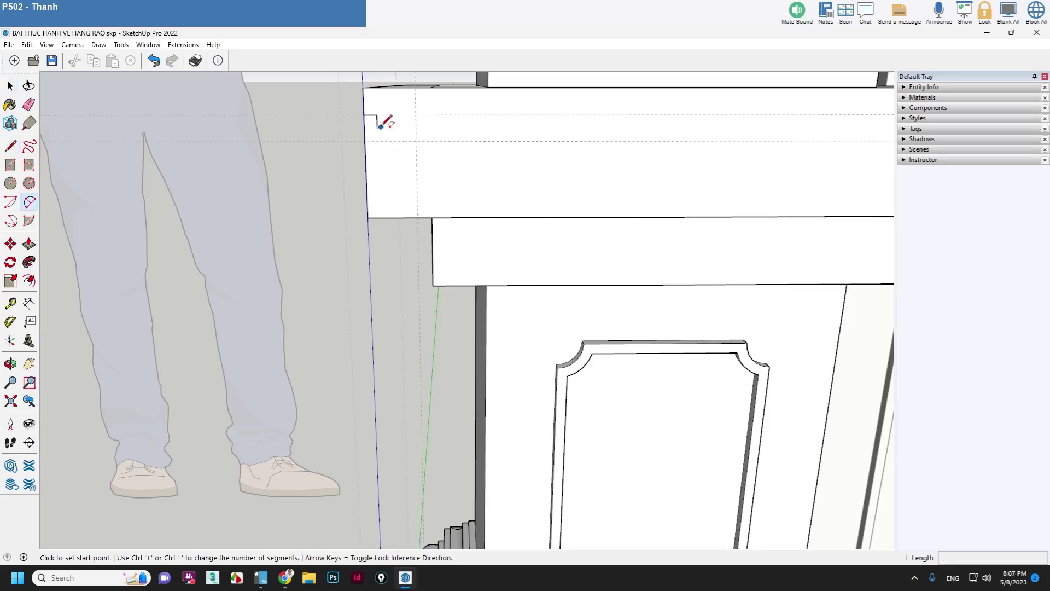
key("Escape")
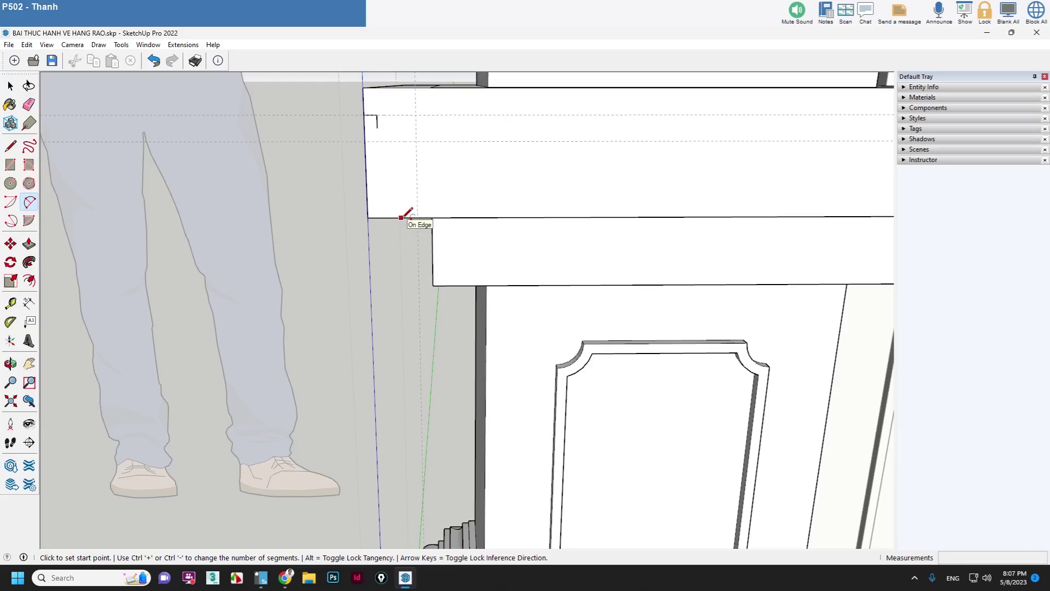
key("t")
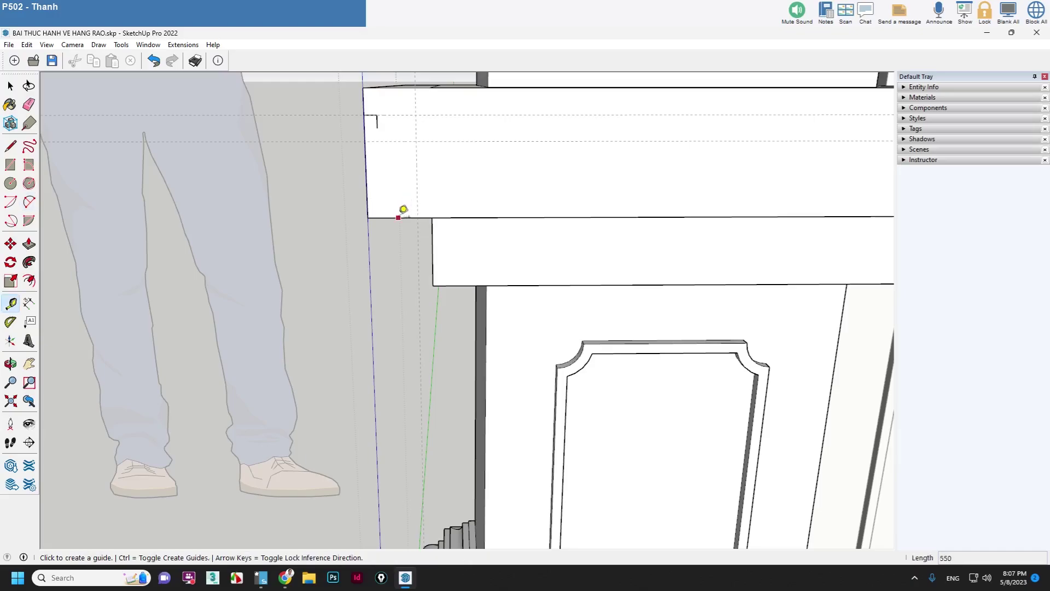
left_click(398, 218)
type("20")
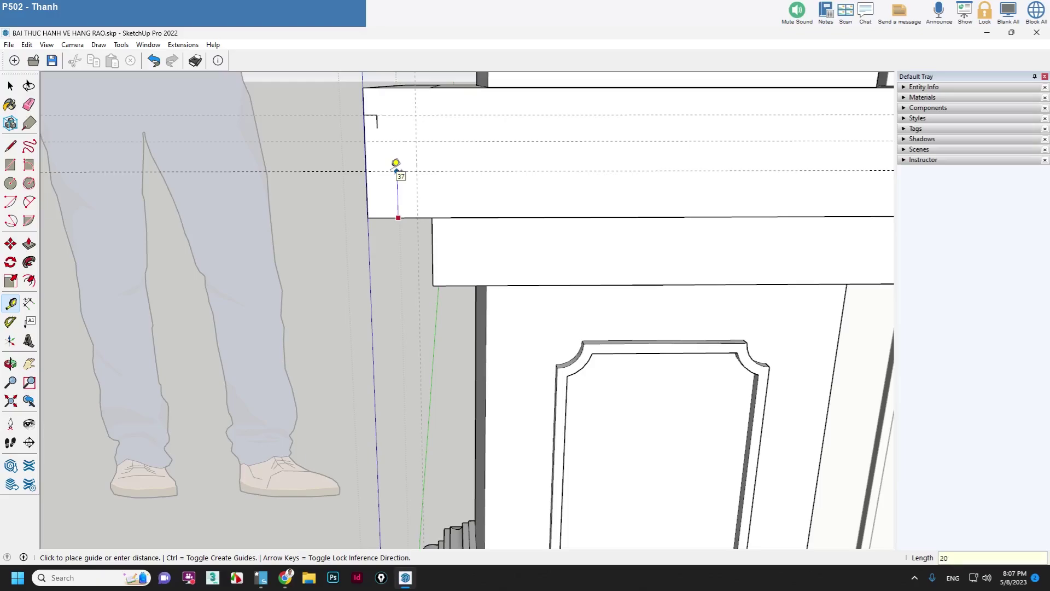
key("Return")
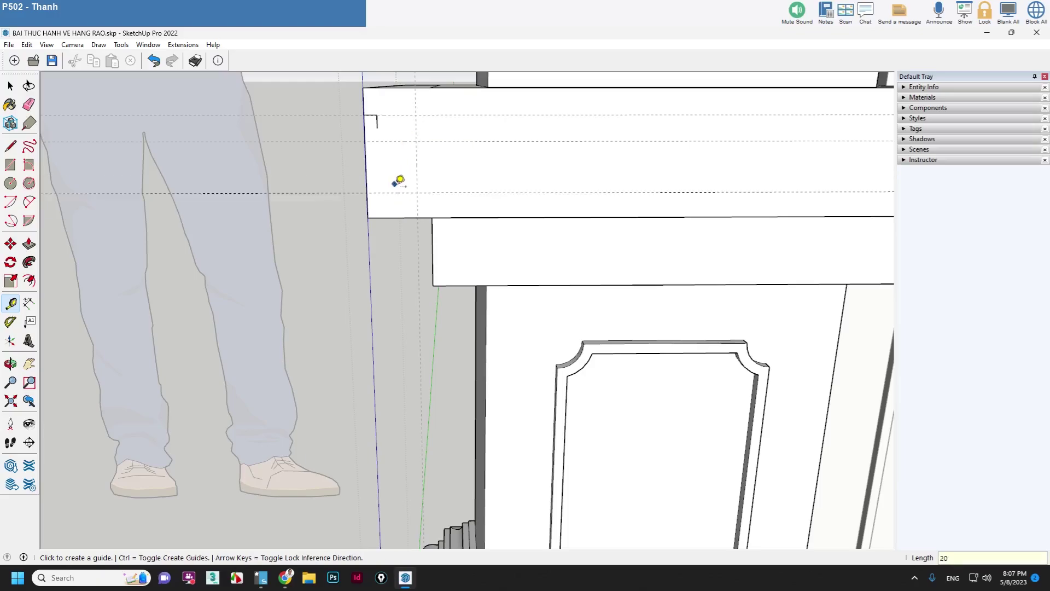
left_click(396, 192)
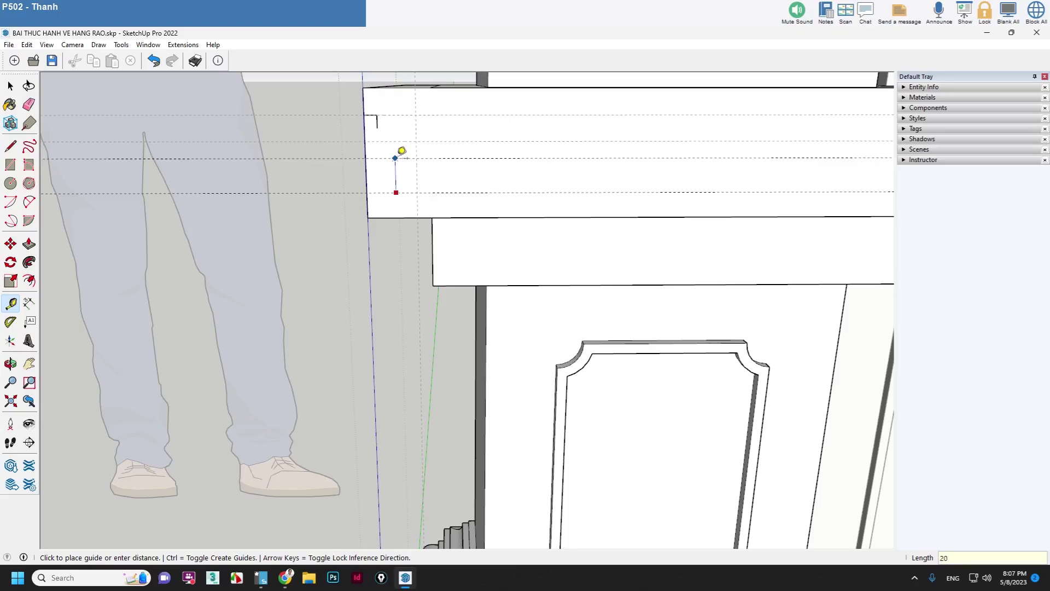
type("20")
key("Return")
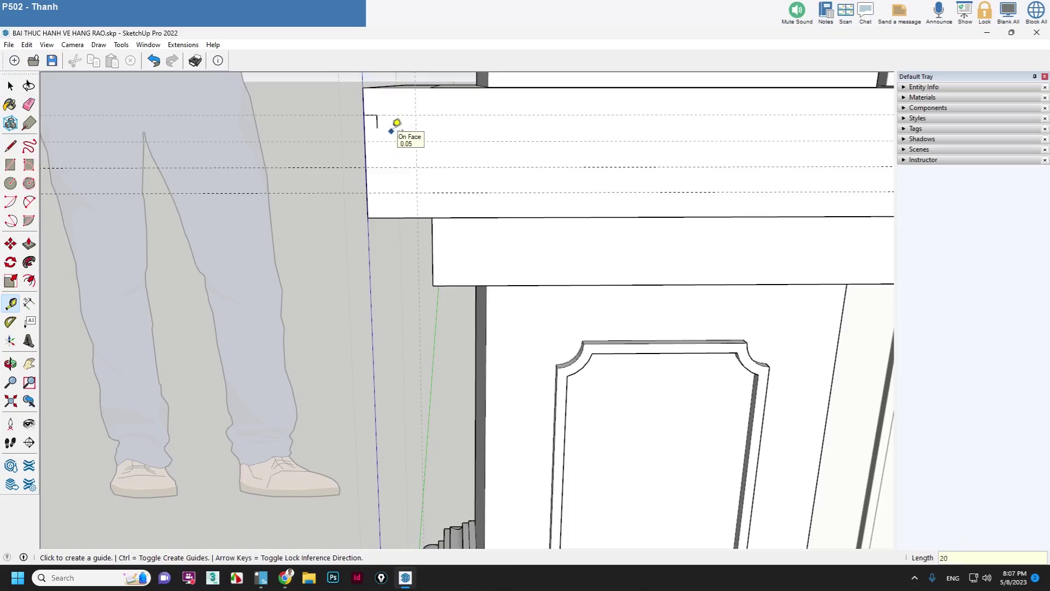
Step: Draw a quarter-round 2-point arc from the step's end down to the guide
key("a")
left_click(377, 128)
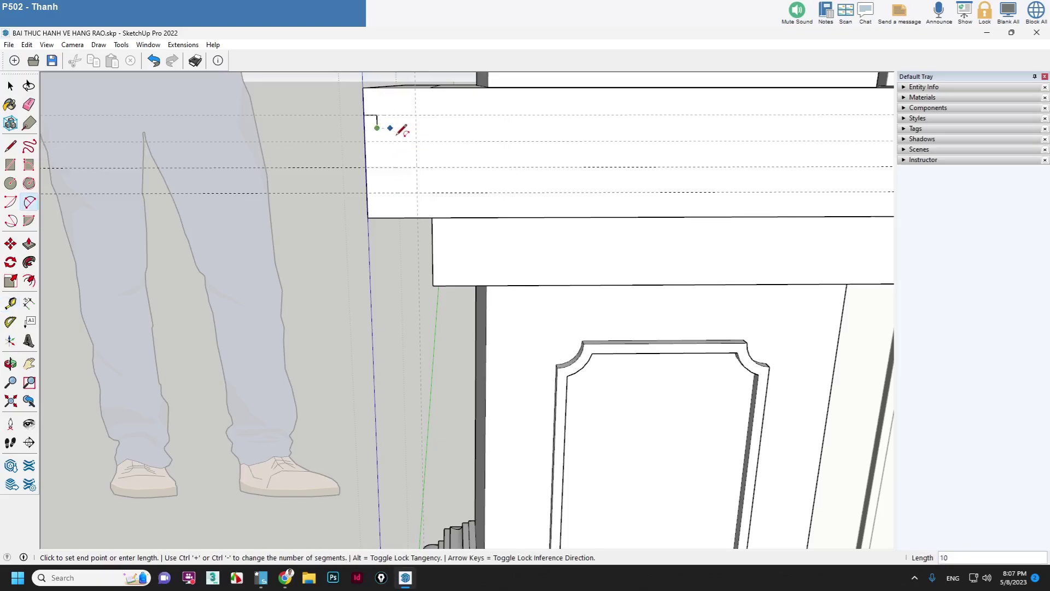
left_click(417, 166)
scroll(402, 128, "up", 1)
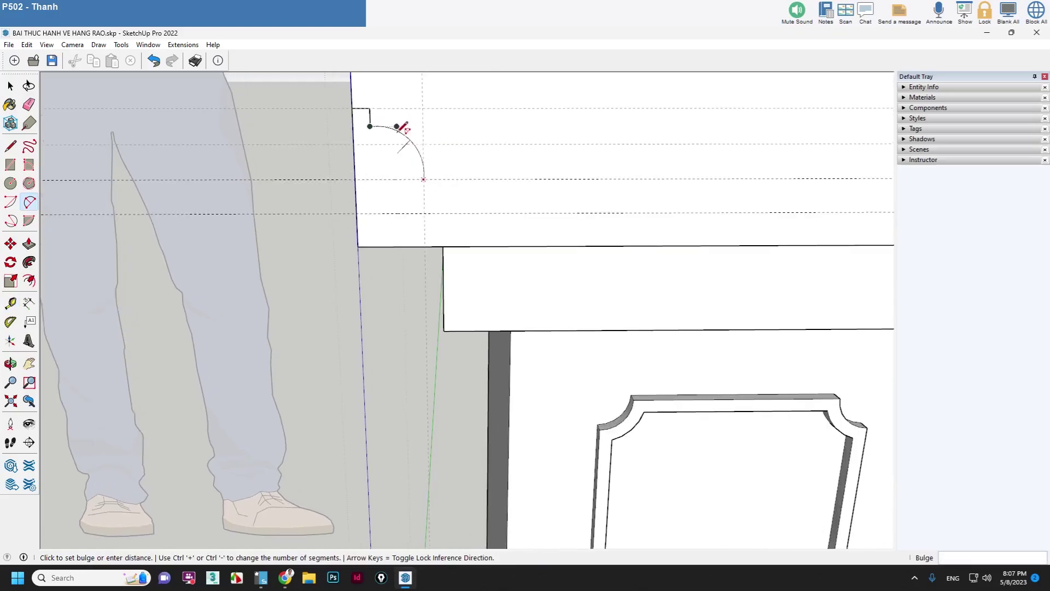
scroll(403, 127, "up", 1)
left_click(399, 130)
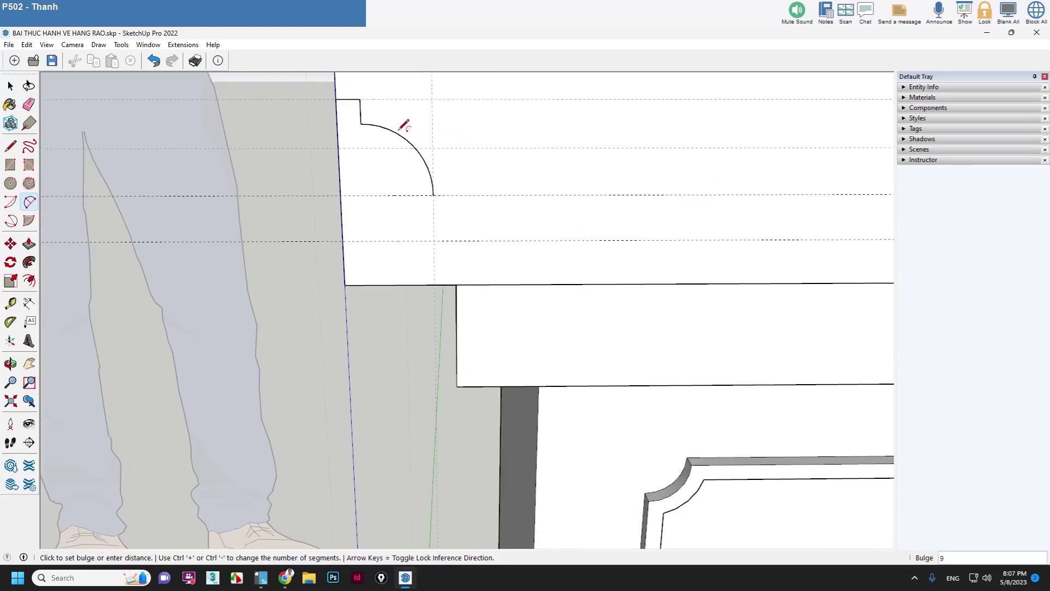
Step: Select the cap band's top face as the path and start Follow Me
key("l")
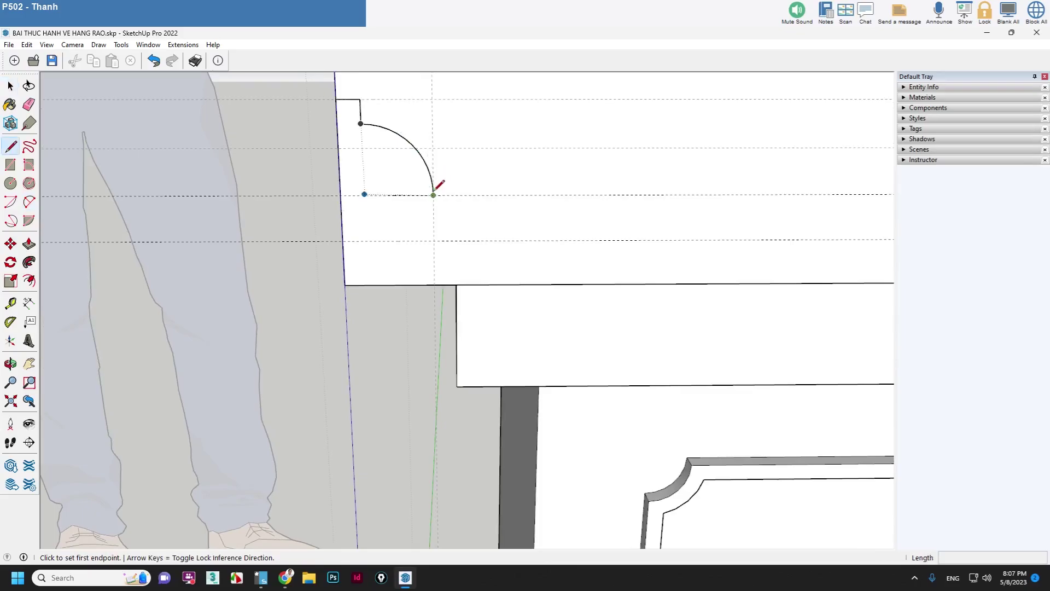
left_click(434, 196)
key("space")
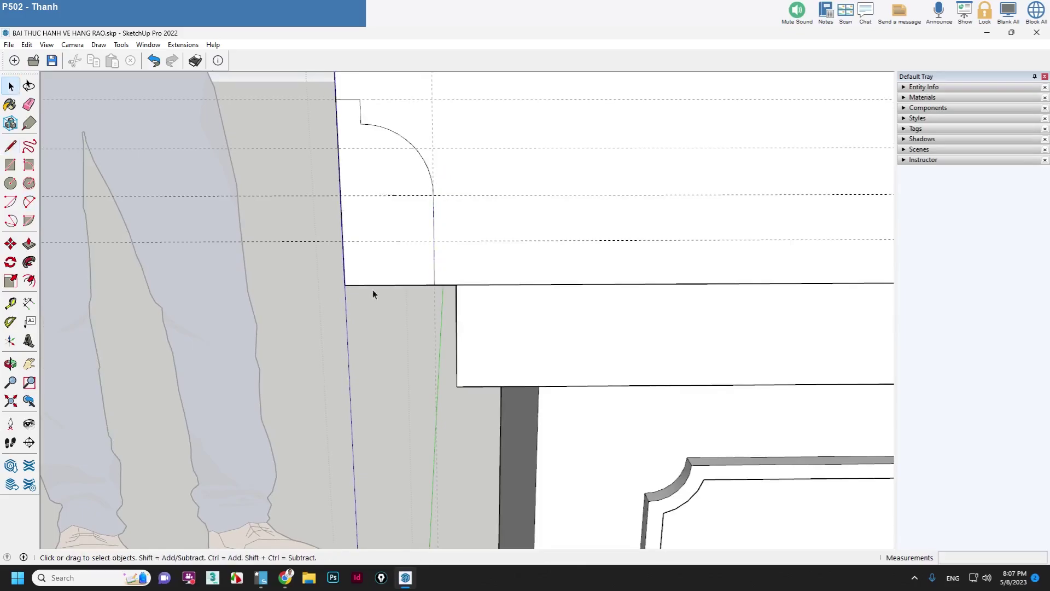
mouse_move(372, 290)
middle_mouse_down()
mouse_move(418, 218)
mouse_move(382, 260)
middle_mouse_up()
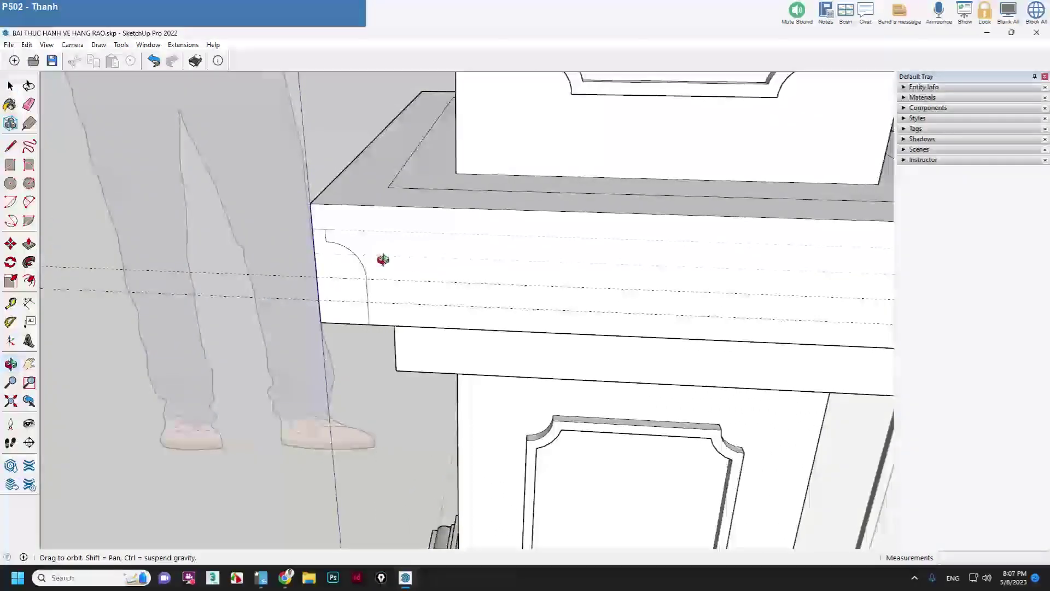
left_click(343, 195)
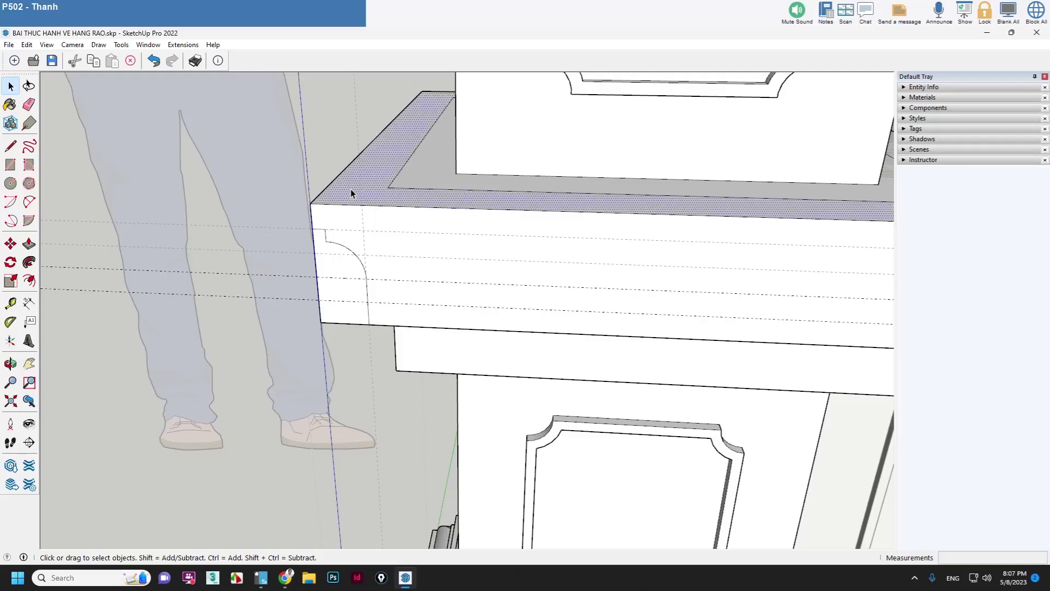
left_click(29, 262)
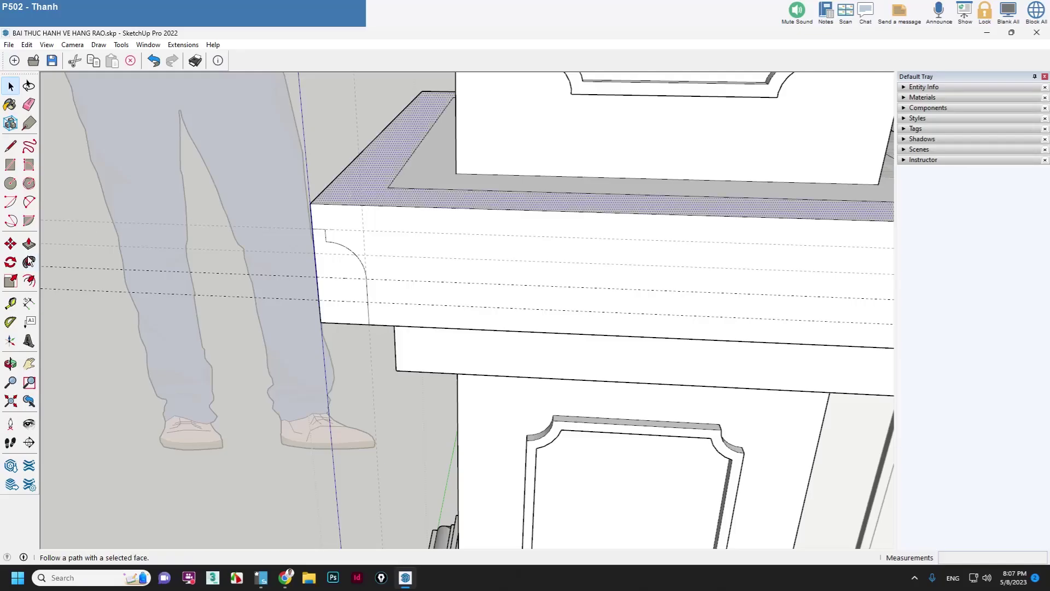
Step: Sweep the cove profile around the cap band to form the cornice molding
left_click(335, 265)
mouse_move(340, 270)
middle_mouse_down()
mouse_move(467, 220)
mouse_move(429, 167)
mouse_move(387, 314)
mouse_move(381, 305)
mouse_move(356, 320)
mouse_move(533, 284)
mouse_move(344, 268)
middle_mouse_up()
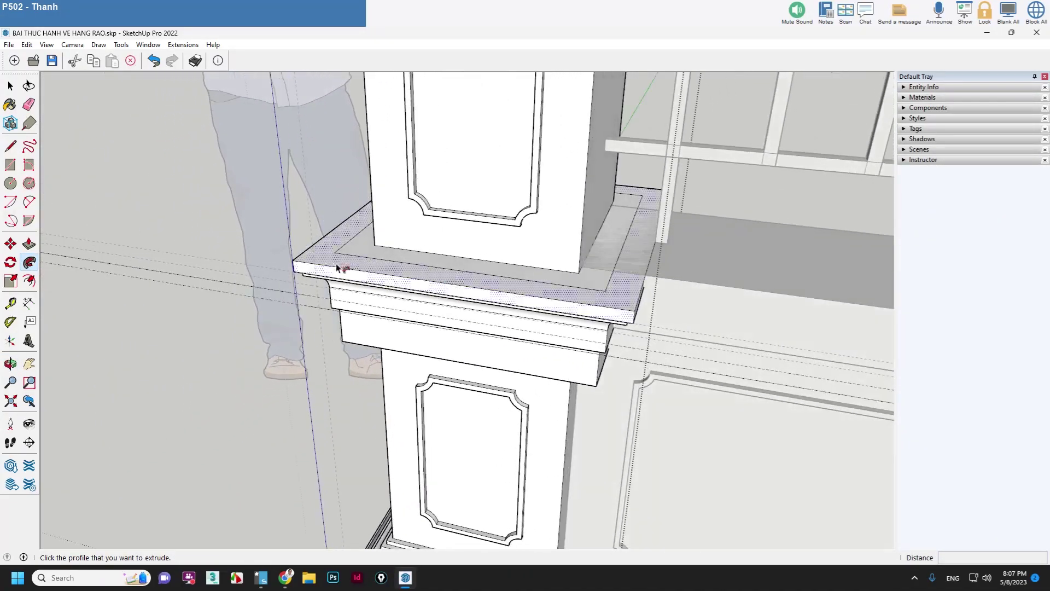
key("space")
scroll(235, 298, "down", 2)
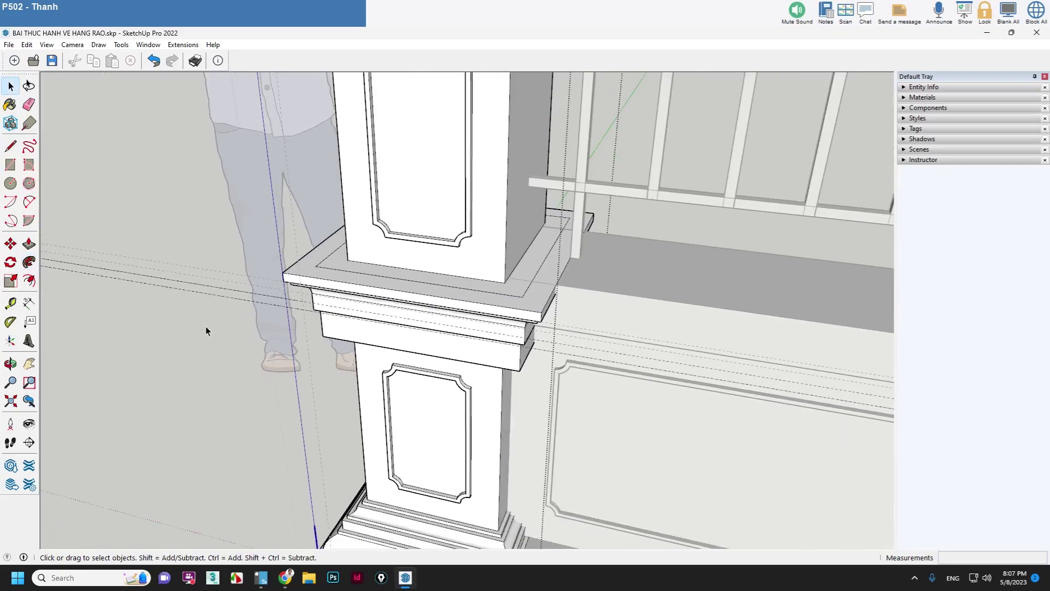
Step: Exit the pillar group, select the whole pillar, then clear the selection
left_click(192, 352)
left_click_drag(184, 277, 149, 221)
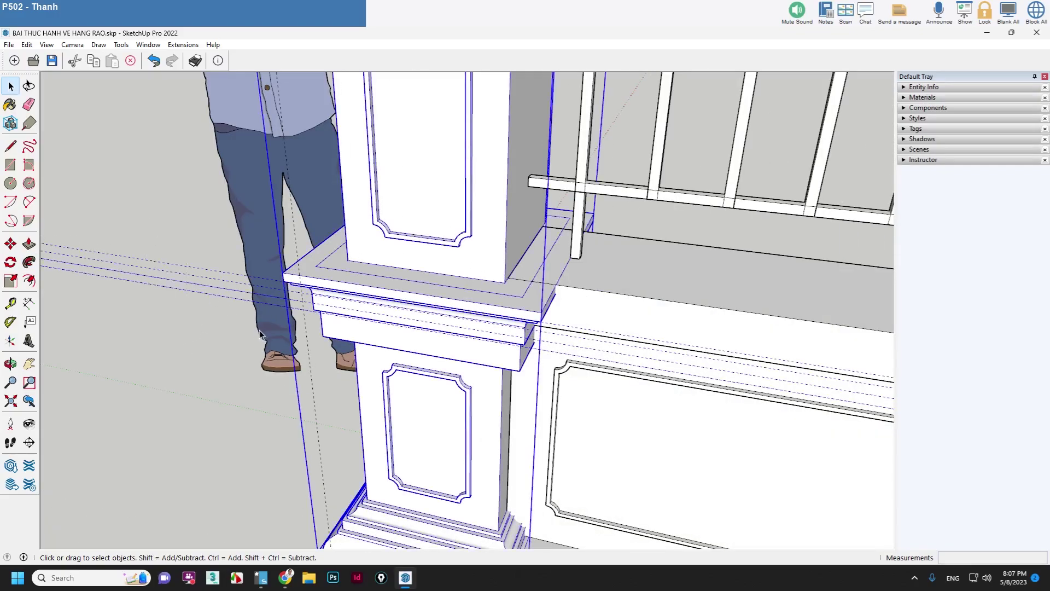
scroll(186, 319, "down", 3)
left_click(213, 290)
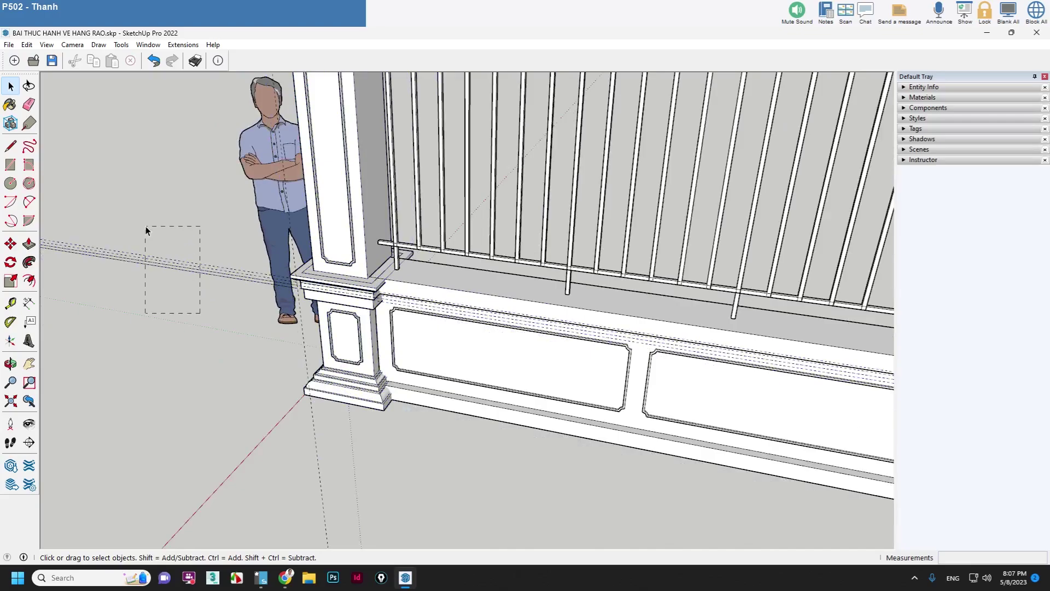
left_click_drag(146, 230, 199, 286)
left_click(317, 444)
Step: Delete the stray guide lines inside and beside the pillar group
scroll(257, 285, "up", 3)
scroll(270, 278, "up", 5)
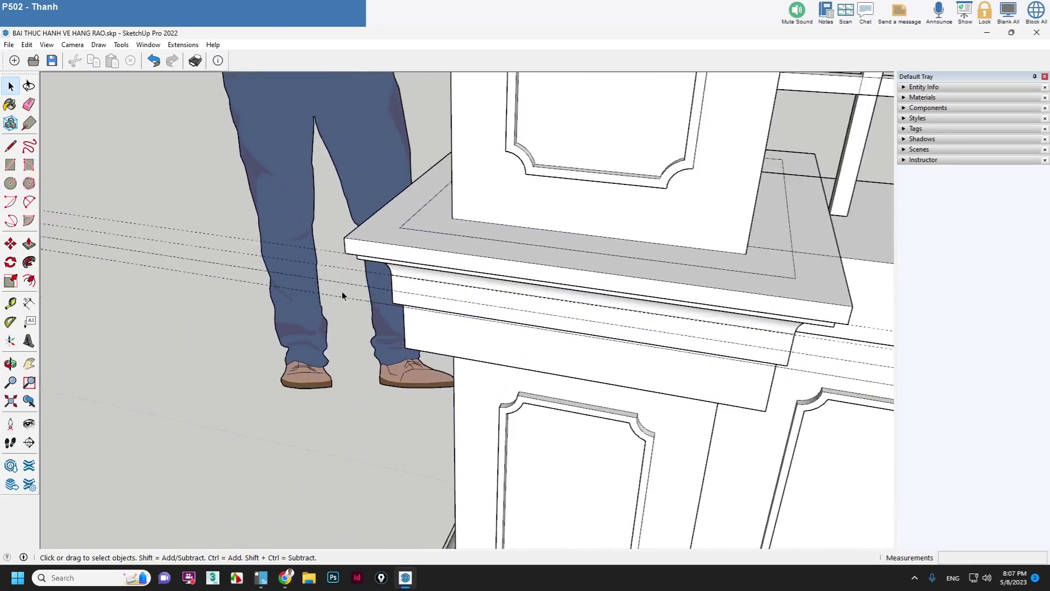
double_click(504, 309)
middle_click_drag(413, 356, 431, 289)
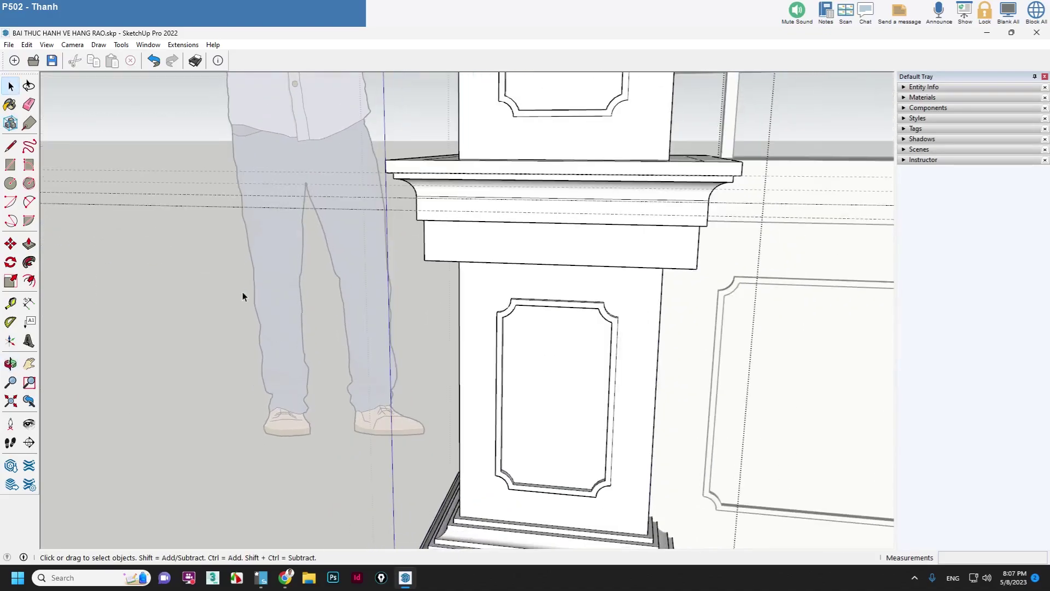
left_click_drag(134, 179, 117, 156)
key("Delete")
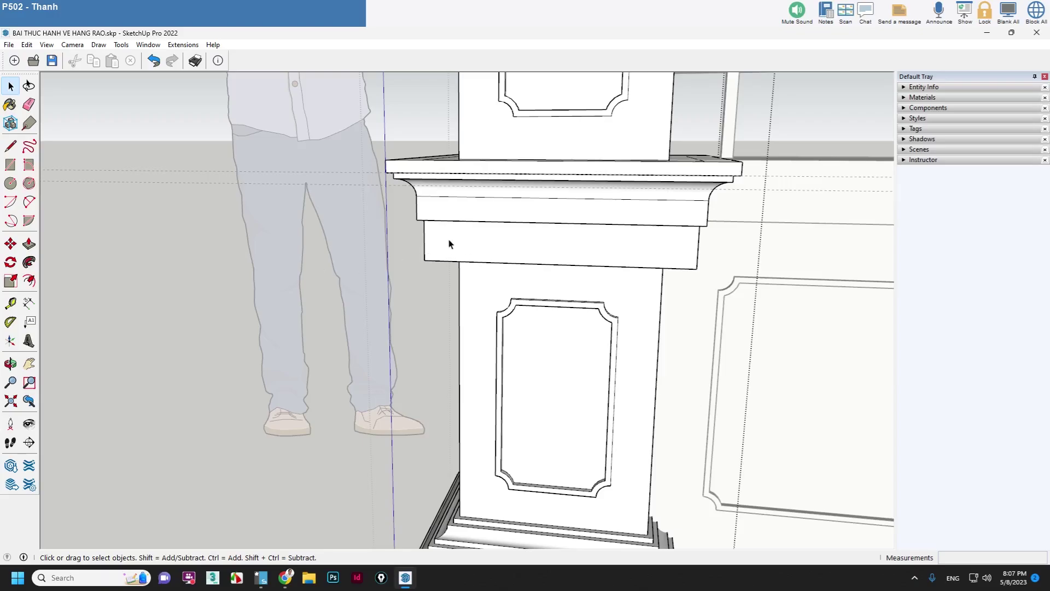
left_click(294, 267)
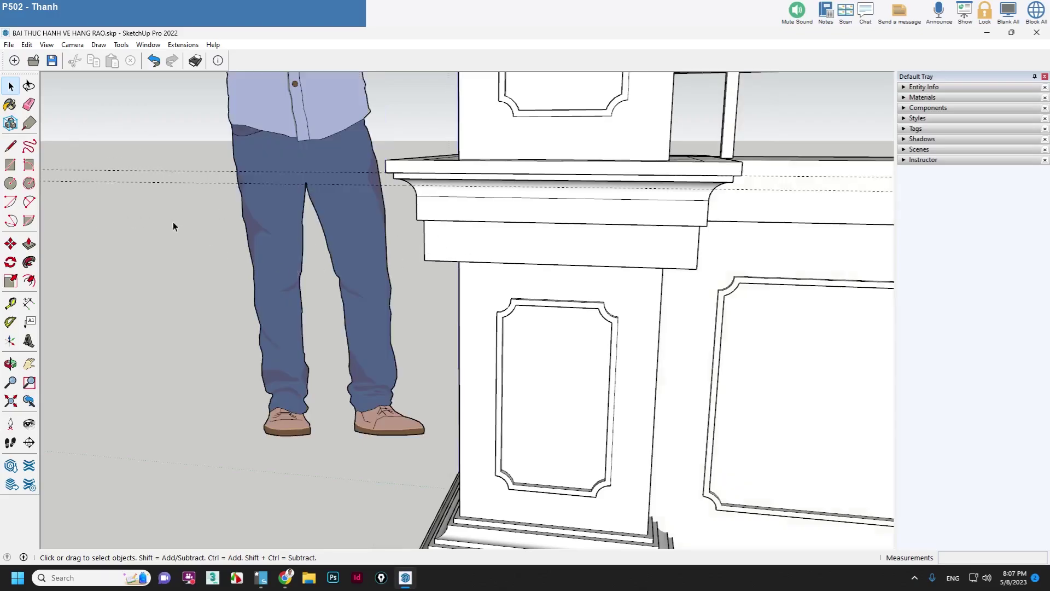
left_click_drag(79, 133, 82, 134)
key("Delete")
Step: Reopen the pillar group and zoom in on its cap band
double_click(487, 278)
mouse_move(488, 277)
middle_mouse_down()
mouse_move(516, 218)
mouse_move(541, 219)
middle_mouse_up()
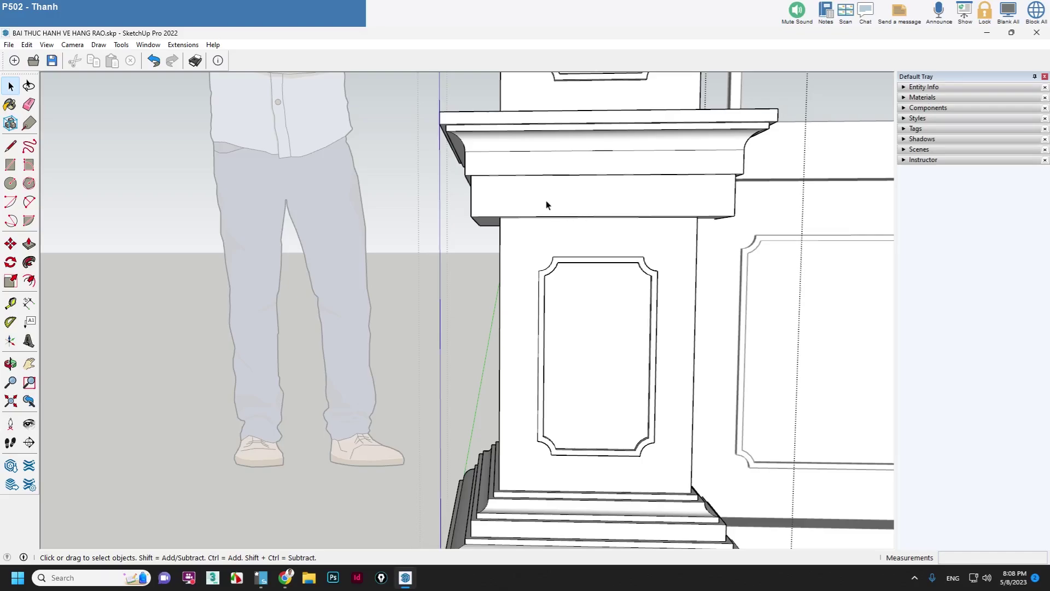
middle_click_drag(546, 206, 534, 205)
scroll(493, 194, "up", 2)
scroll(481, 190, "up", 2)
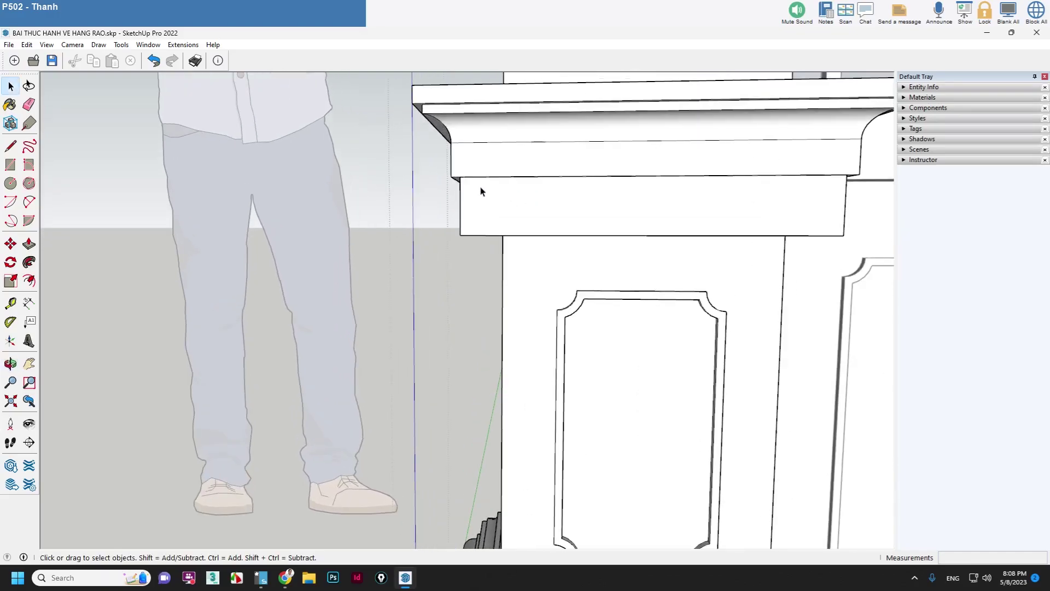
Step: Place guides 40 in from the band's left edge and up from its bottom
key("t")
left_click(460, 206)
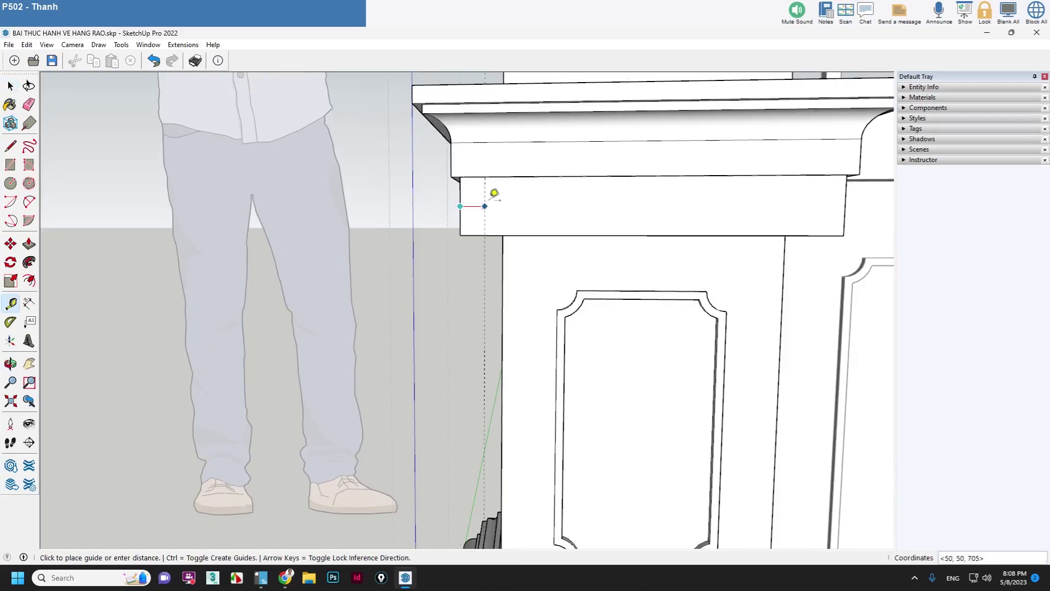
type("40")
key("Return")
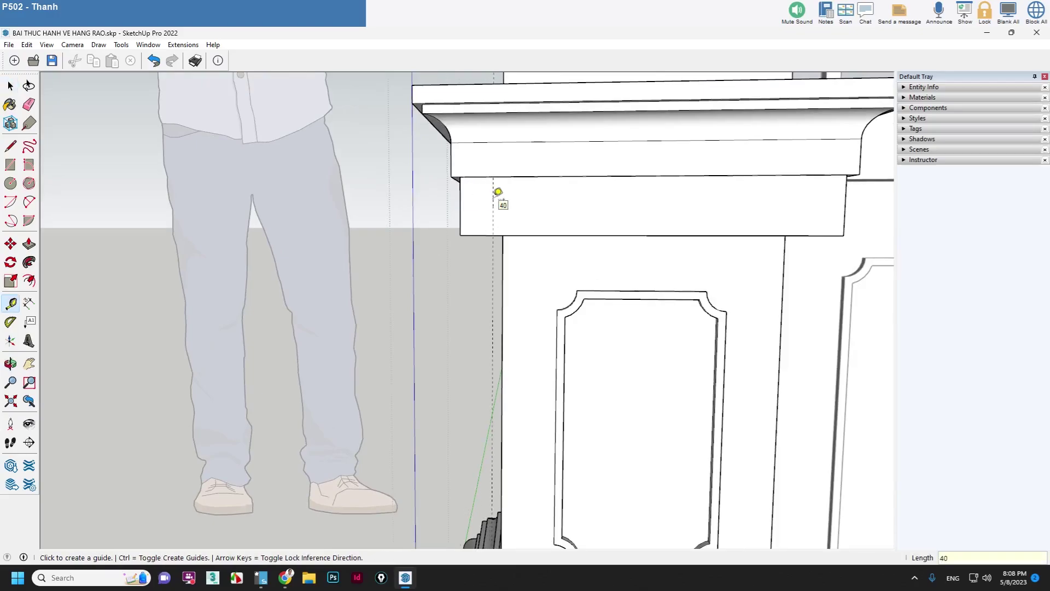
middle_click_drag(512, 183, 480, 227)
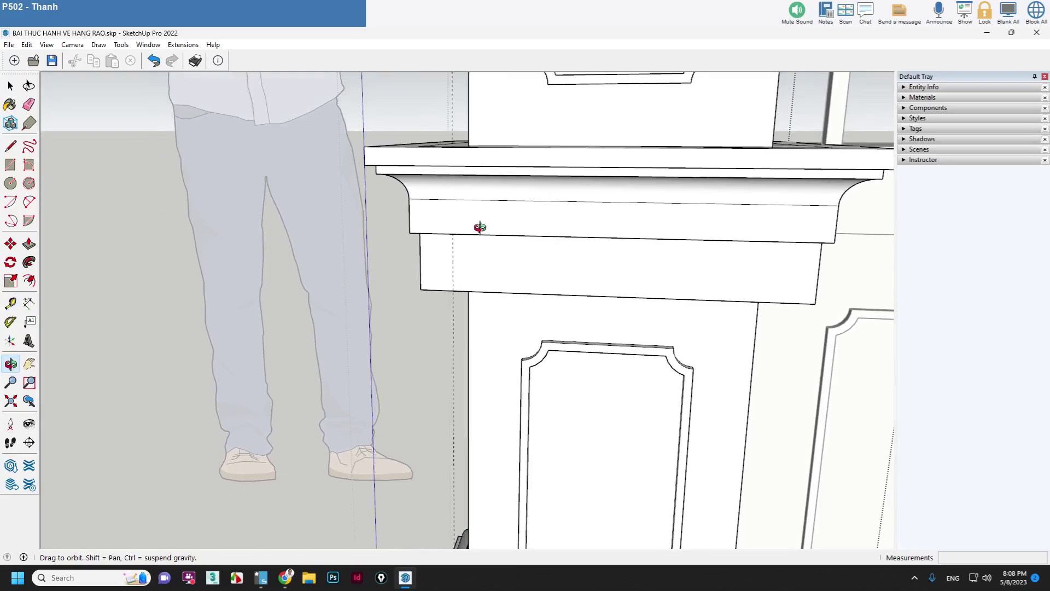
key("t")
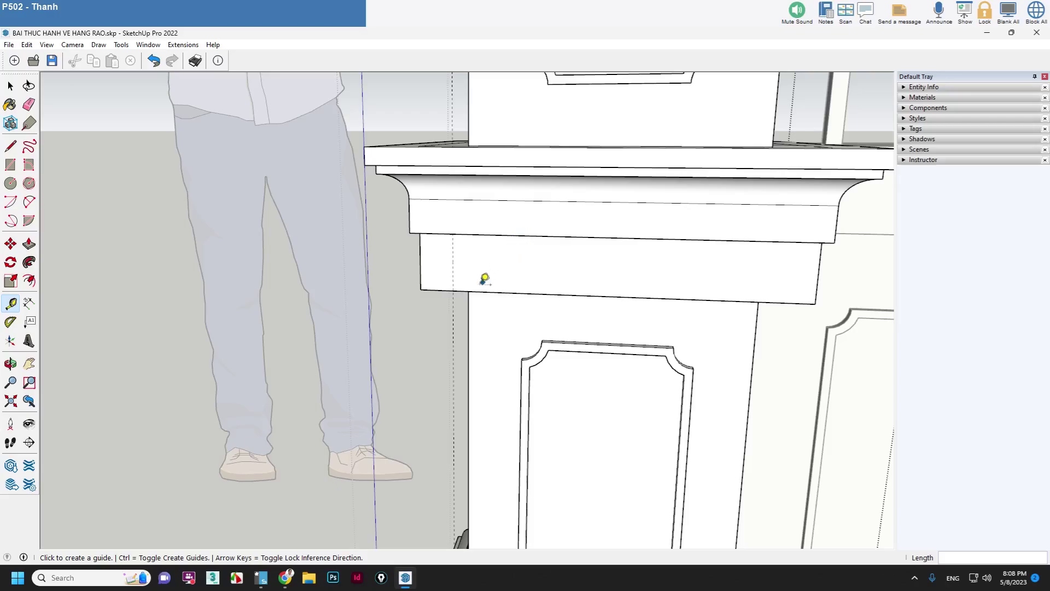
left_click(430, 289)
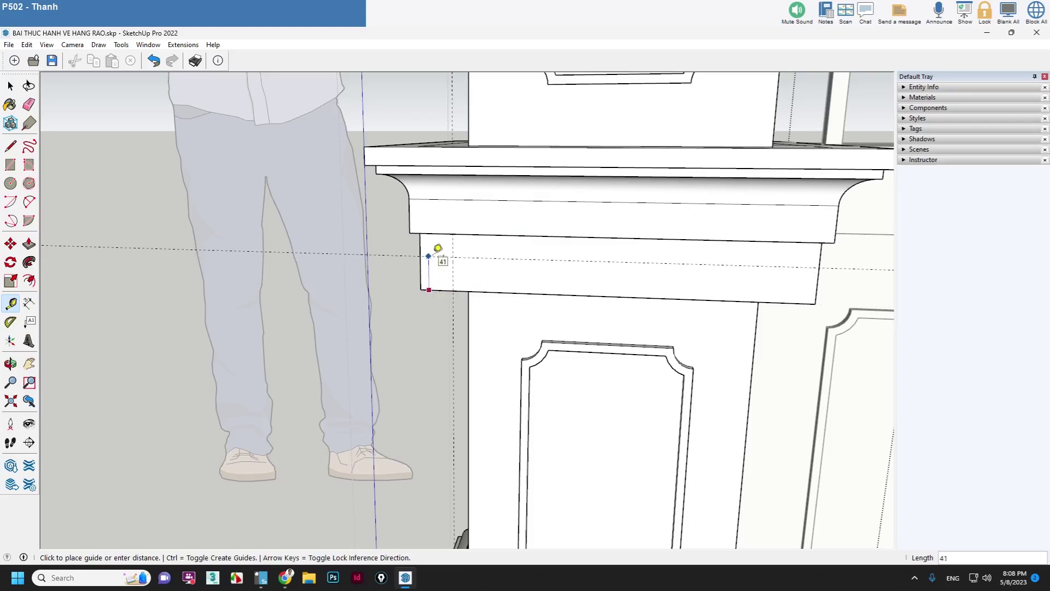
type("40")
key("Return")
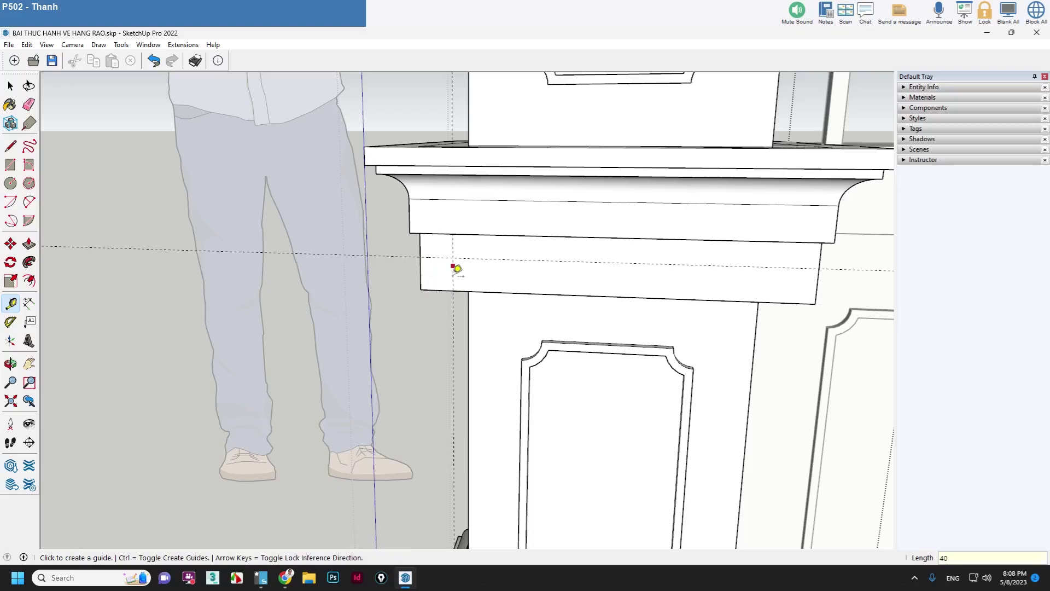
mouse_move(457, 269)
middle_mouse_down()
mouse_move(551, 187)
mouse_move(502, 211)
middle_mouse_up()
scroll(454, 205, "up", 2)
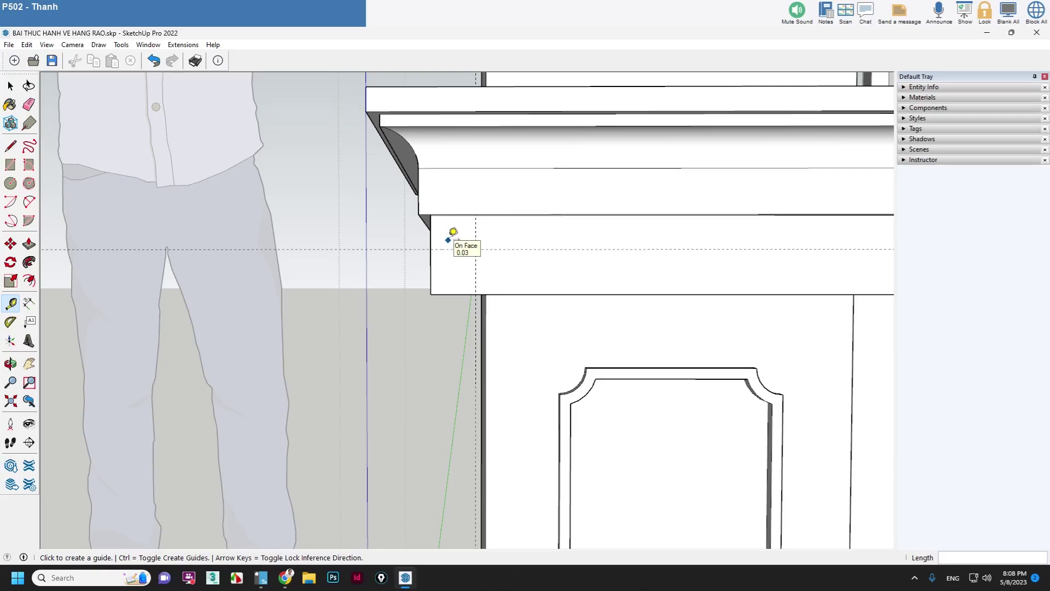
Step: Draw short lines along the guides from the band's edge and bottom
key("l")
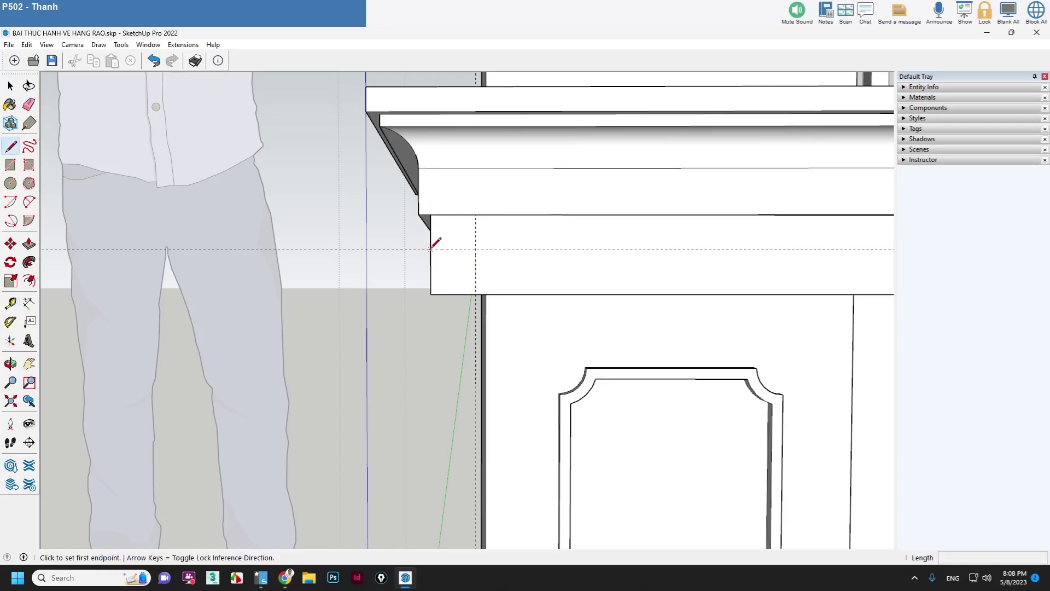
left_click(431, 249)
type("1")
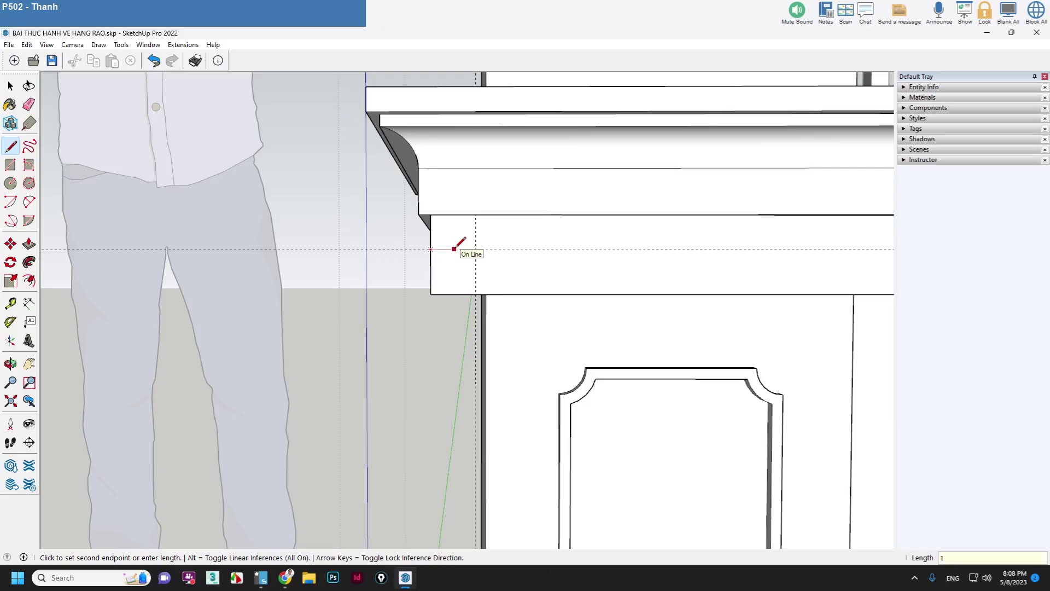
type("00")
key("Return")
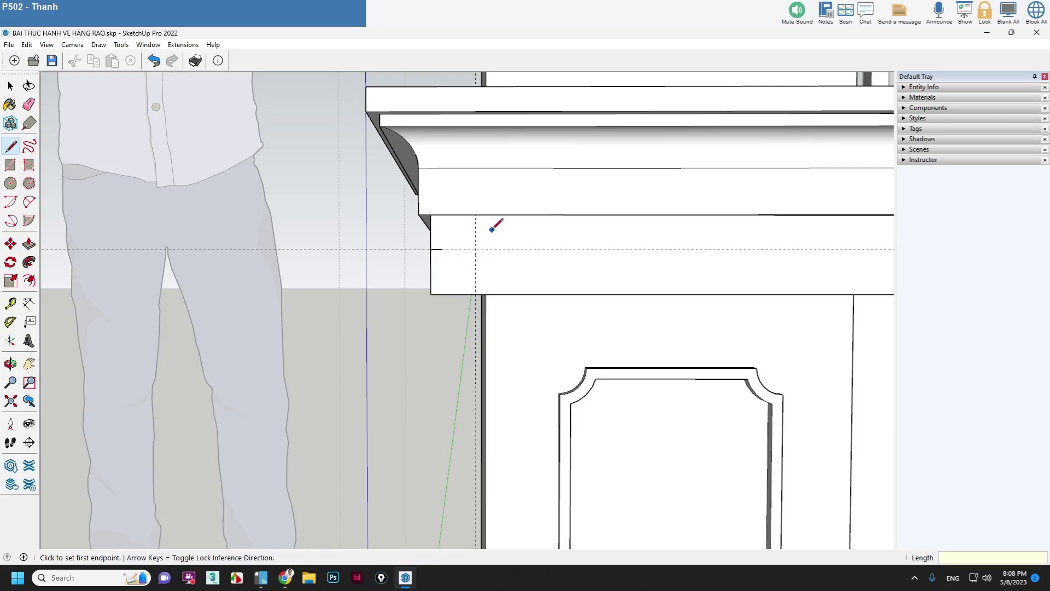
left_click(475, 294)
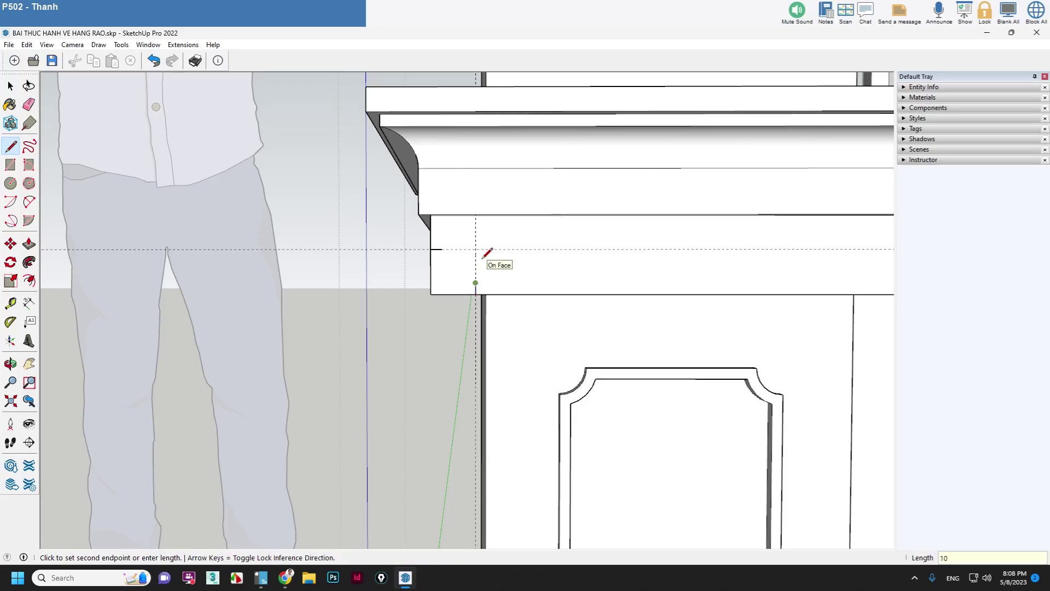
key("space")
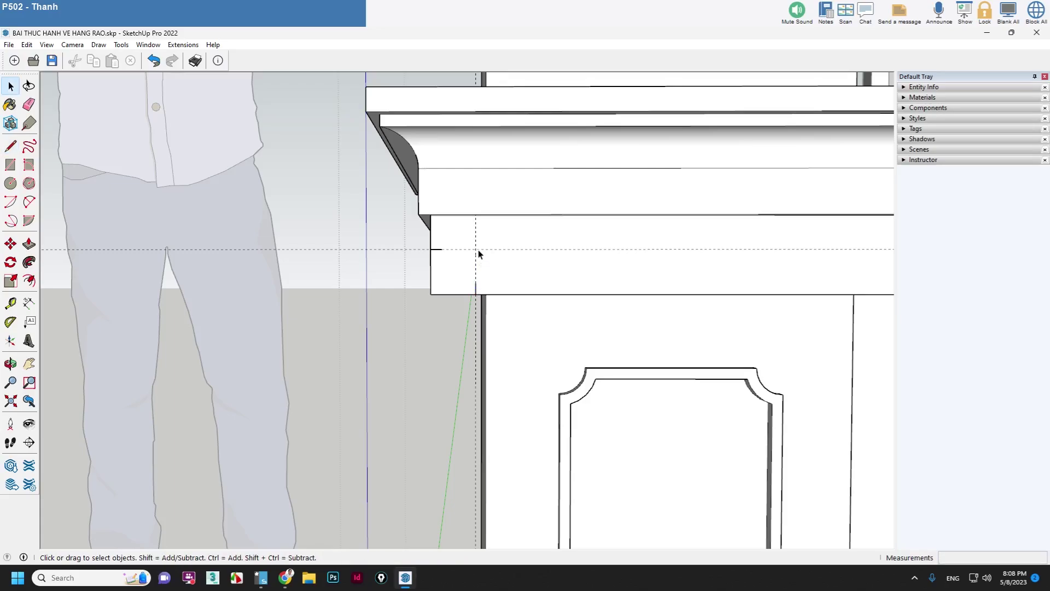
scroll(464, 256, "up", 2)
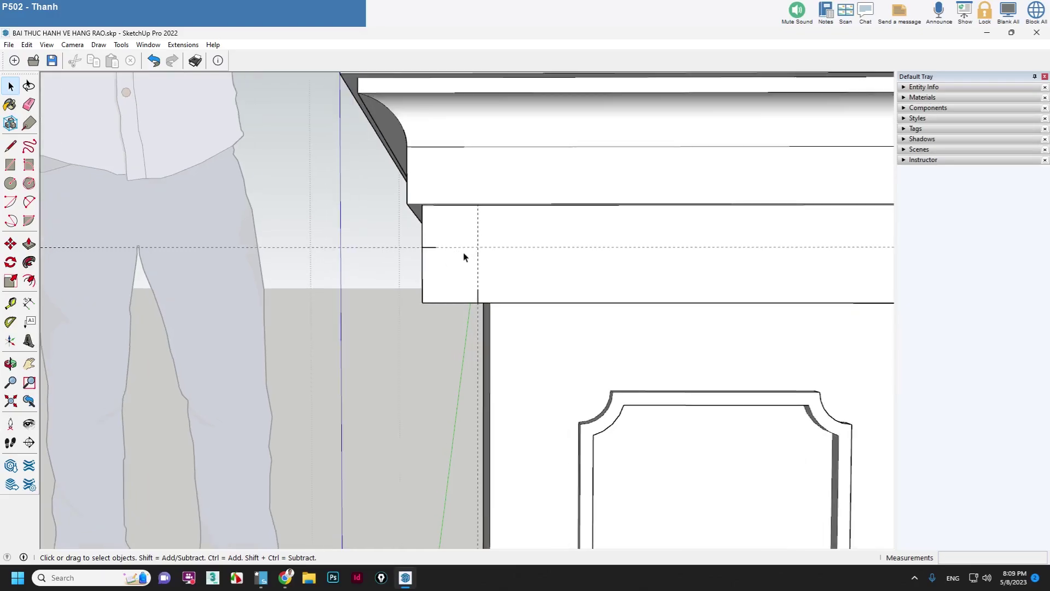
Step: Draw a quarter-circle 2-point arc between the guide and the band's bottom edge
key("a")
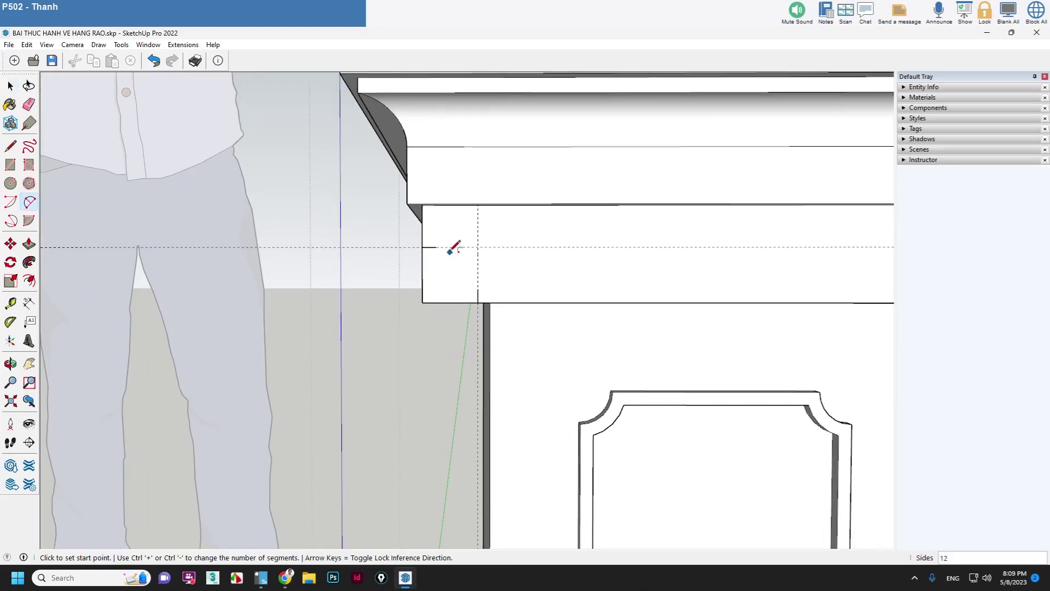
left_click(436, 248)
left_click(478, 288)
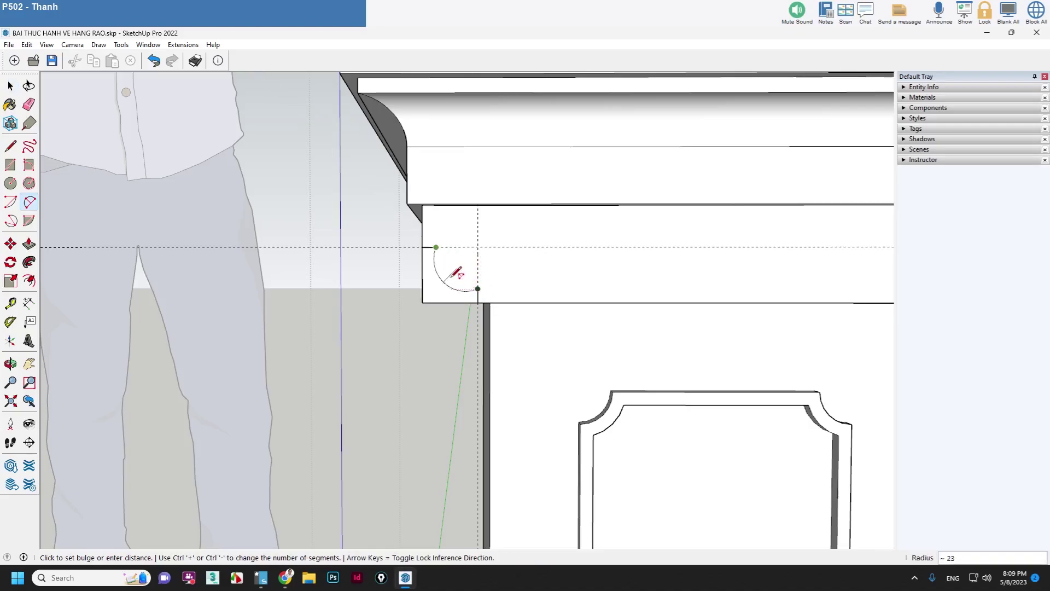
scroll(456, 274, "up", 3)
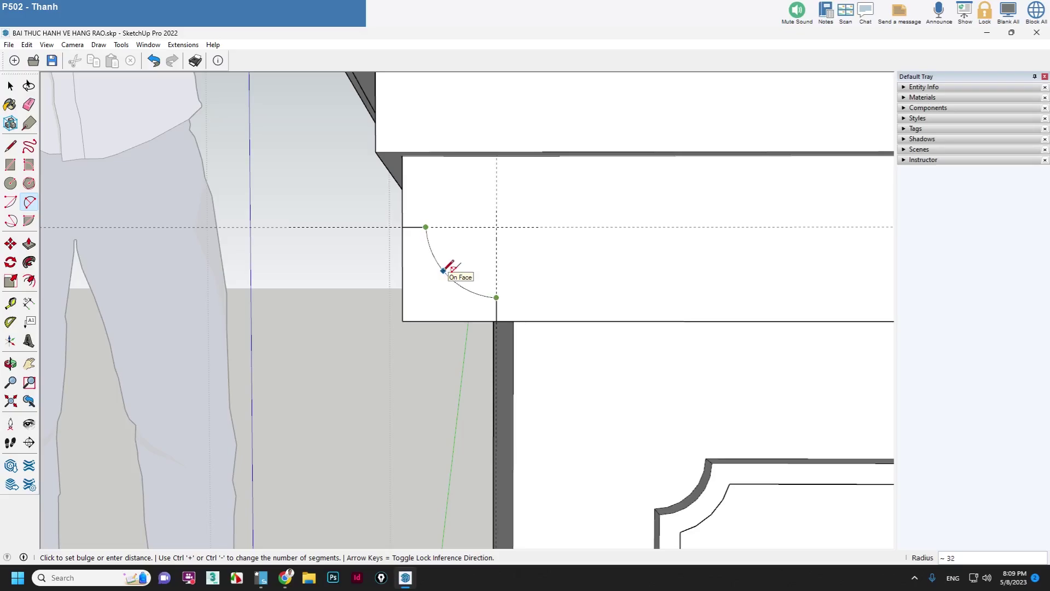
left_click(444, 270)
key("space")
scroll(448, 287, "down", 1)
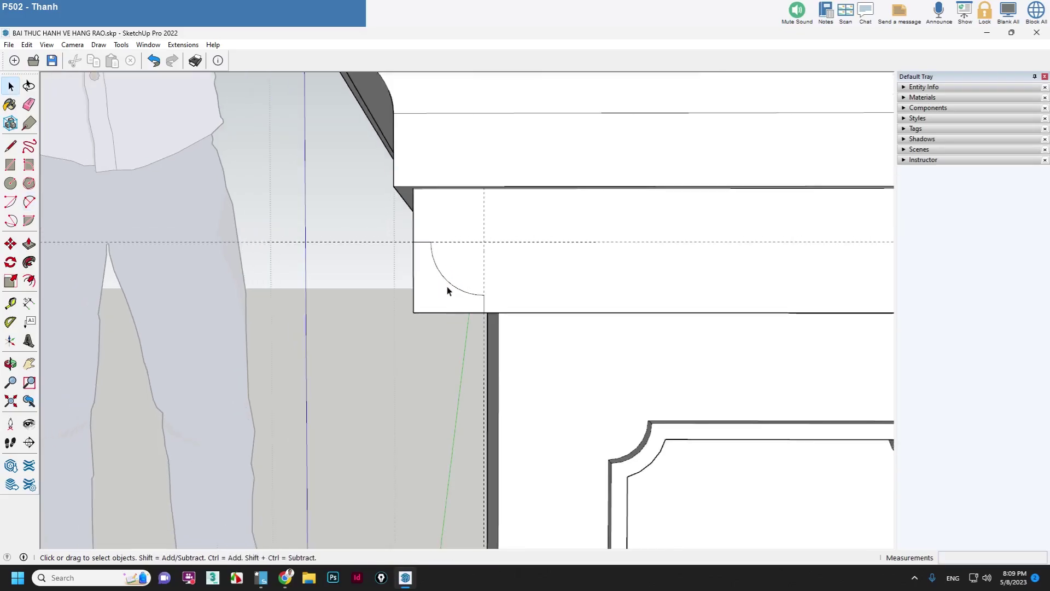
mouse_move(448, 287)
middle_mouse_down()
mouse_move(459, 181)
mouse_move(497, 220)
middle_mouse_up()
Step: Sweep the quarter-round profile along the band's face with Follow Me to form a cove molding
left_click(489, 209)
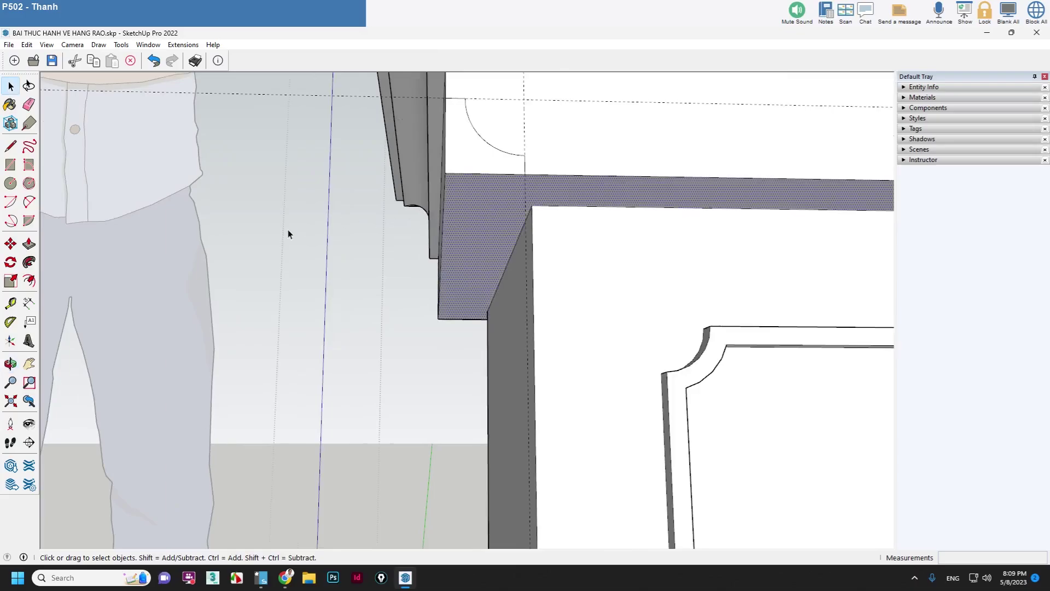
left_click(29, 262)
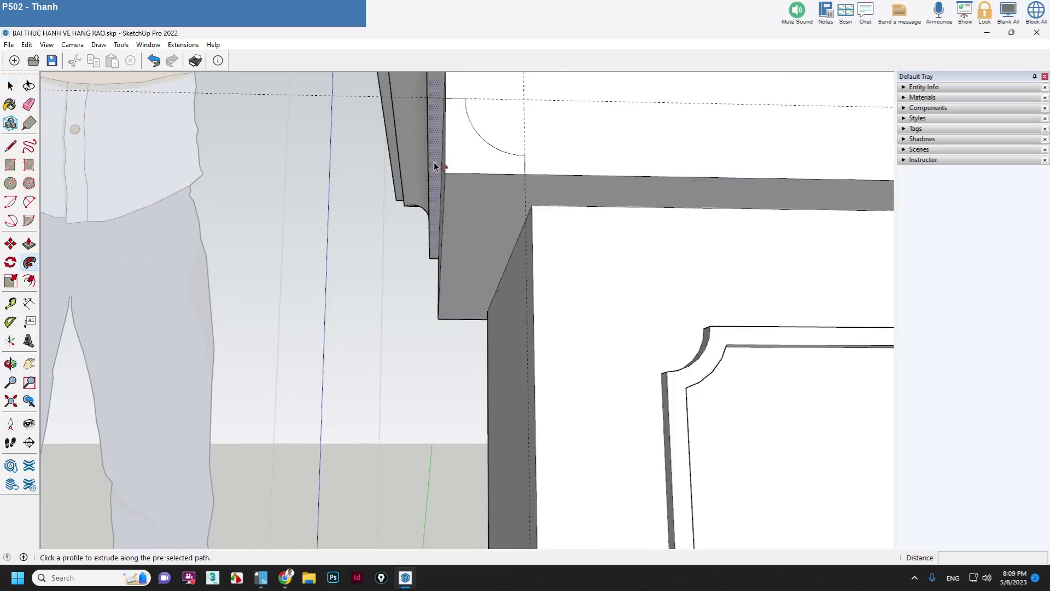
left_click(469, 145)
key("space")
scroll(424, 252, "down", 1)
scroll(363, 328, "down", 3)
scroll(365, 306, "down", 3)
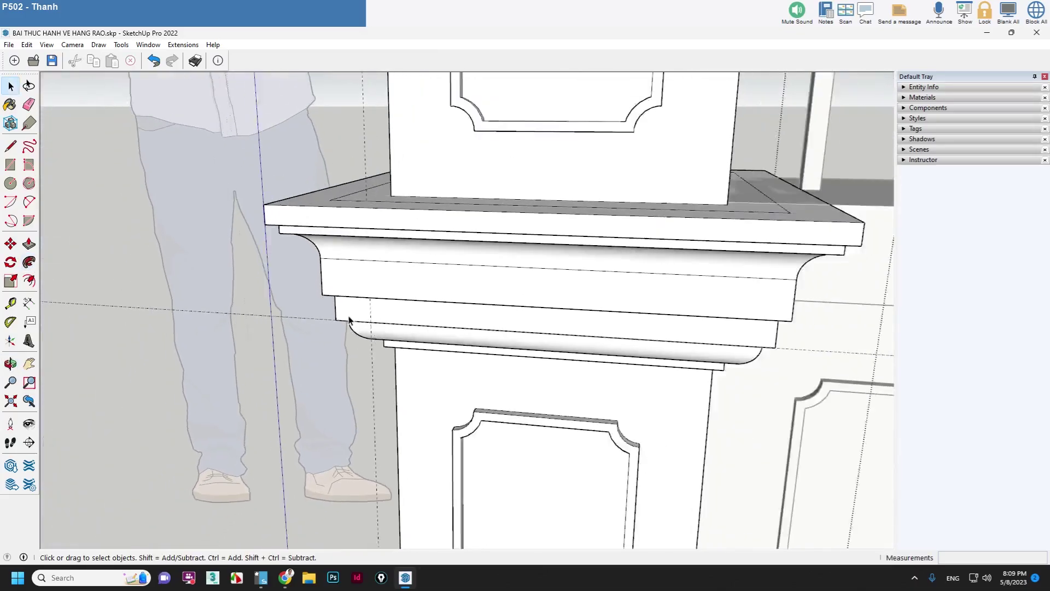
scroll(367, 288, "down", 3)
scroll(368, 287, "down", 2)
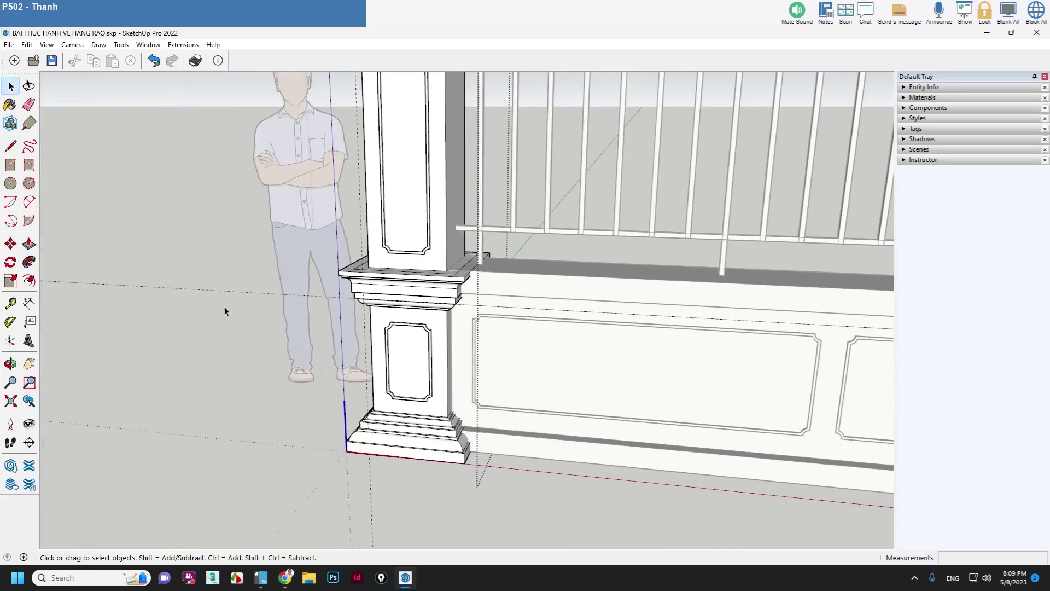
Step: Delete the two leftover guide lines through and beside the pillar
left_click(212, 291)
key("Delete")
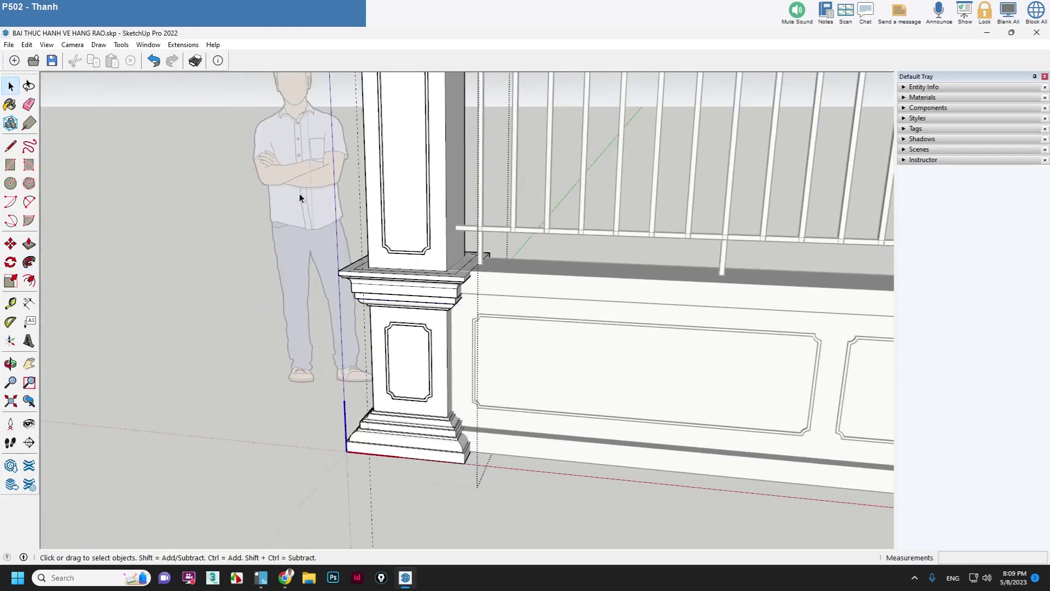
left_click(358, 182)
key("Delete")
scroll(388, 282, "down", 3)
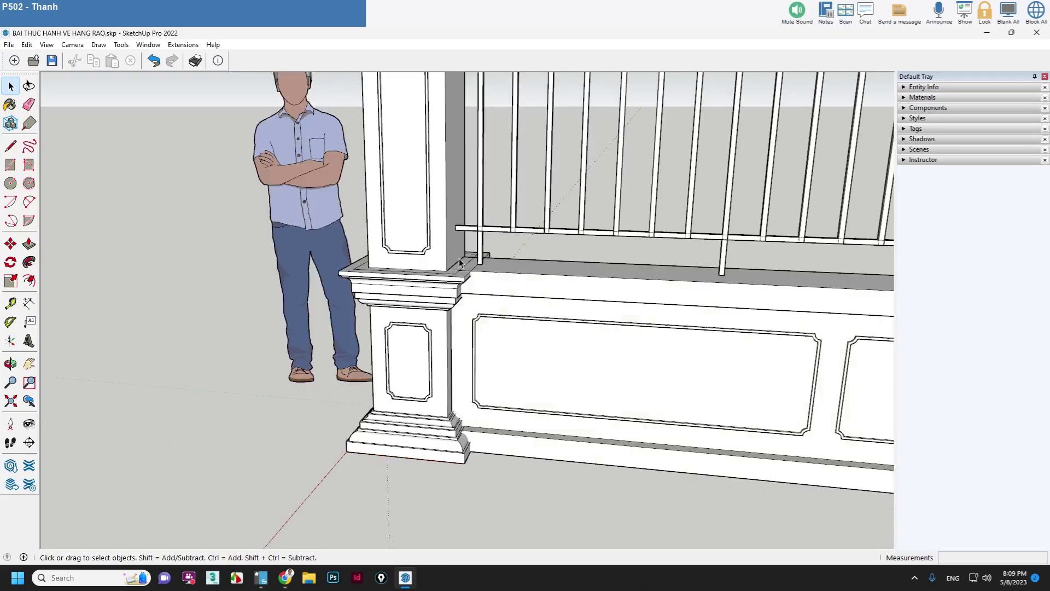
scroll(521, 344, "down", 2)
Step: Zoom out and orbit to a close front-on view of the left pillar's cap
middle_click_drag(489, 289, 498, 243)
scroll(498, 243, "down", 2)
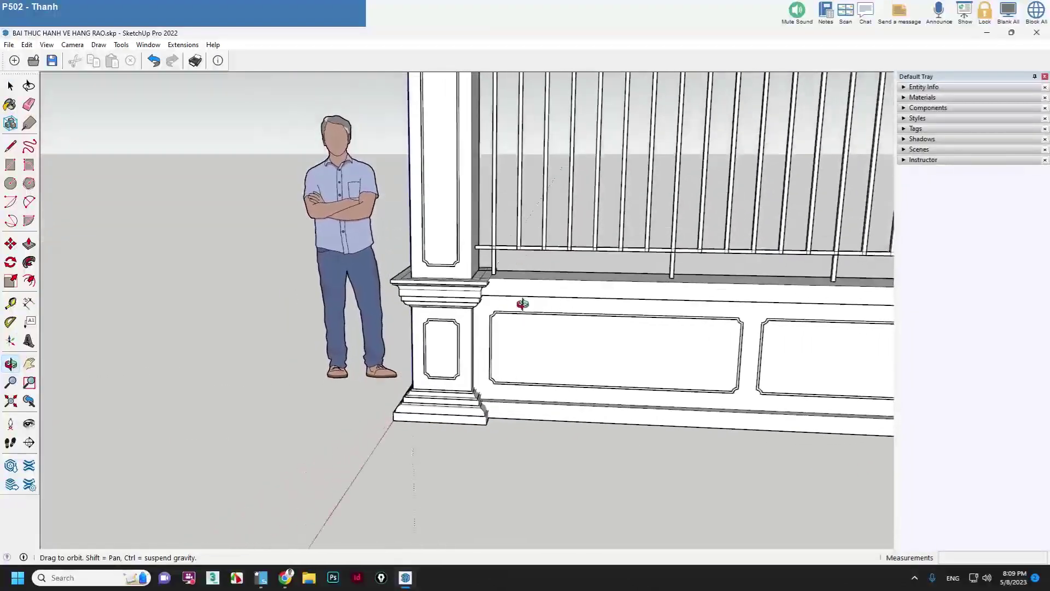
scroll(521, 300, "down", 3)
scroll(531, 219, "down", 2)
middle_click_drag(538, 175, 486, 204)
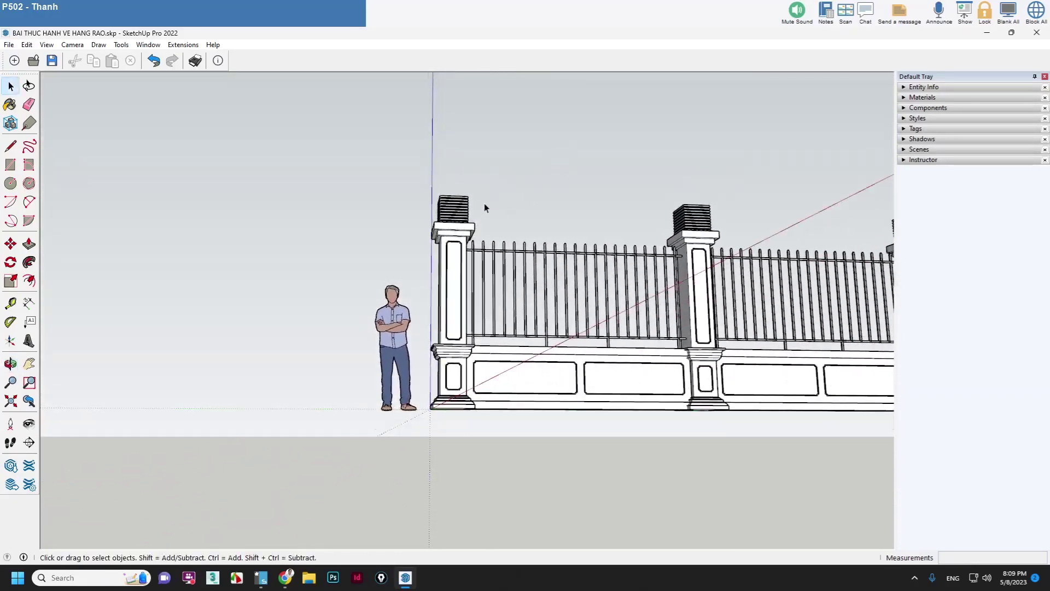
scroll(485, 204, "up", 3)
middle_click_drag(474, 245, 486, 275)
scroll(478, 226, "up", 2)
middle_click_drag(478, 226, 465, 246)
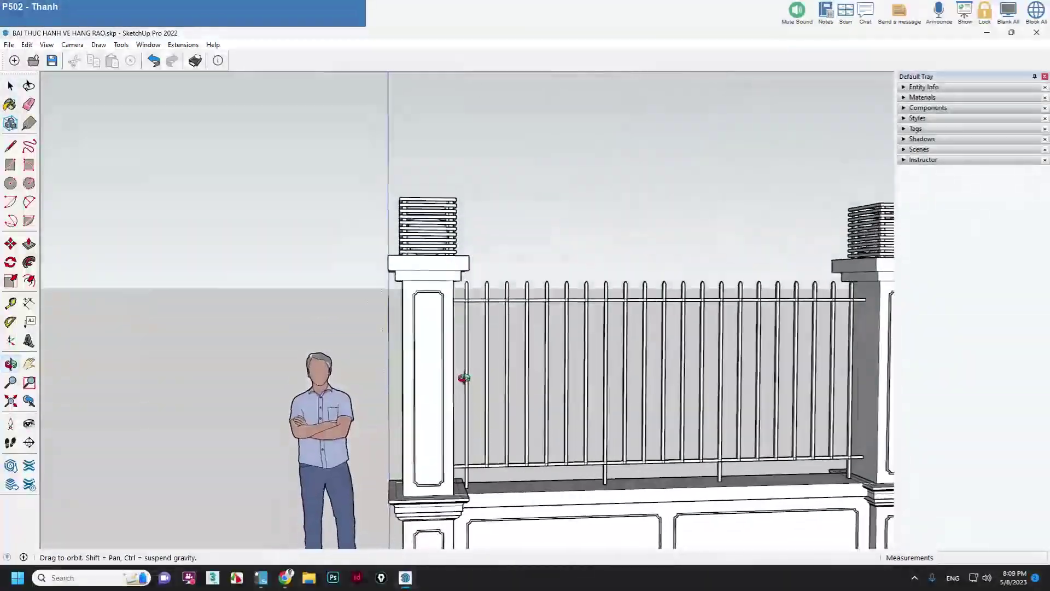
scroll(465, 246, "up", 2)
scroll(445, 247, "up", 2)
scroll(486, 245, "up", 2)
scroll(571, 243, "up", 4)
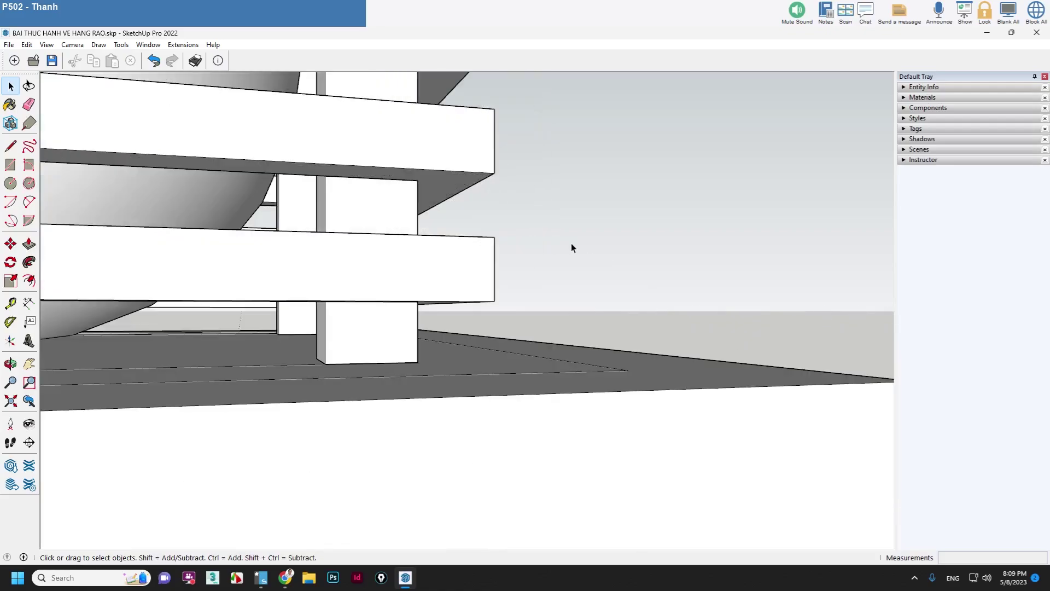
scroll(571, 243, "down", 4)
scroll(577, 248, "up", 2)
scroll(582, 250, "up", 2)
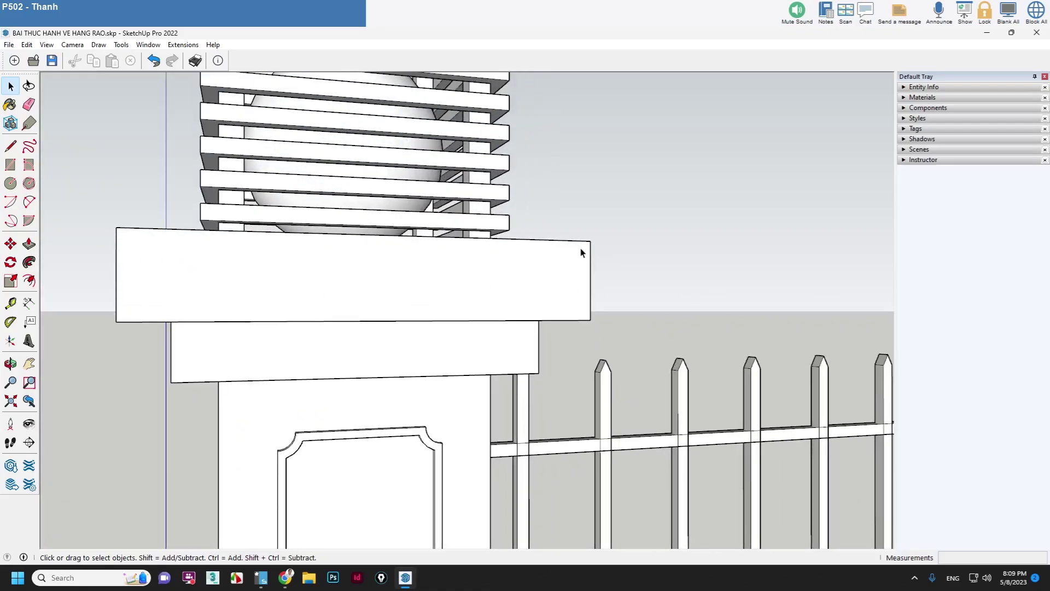
Step: Place two horizontal guides 10 and 20 below the cap's top edge
key("t")
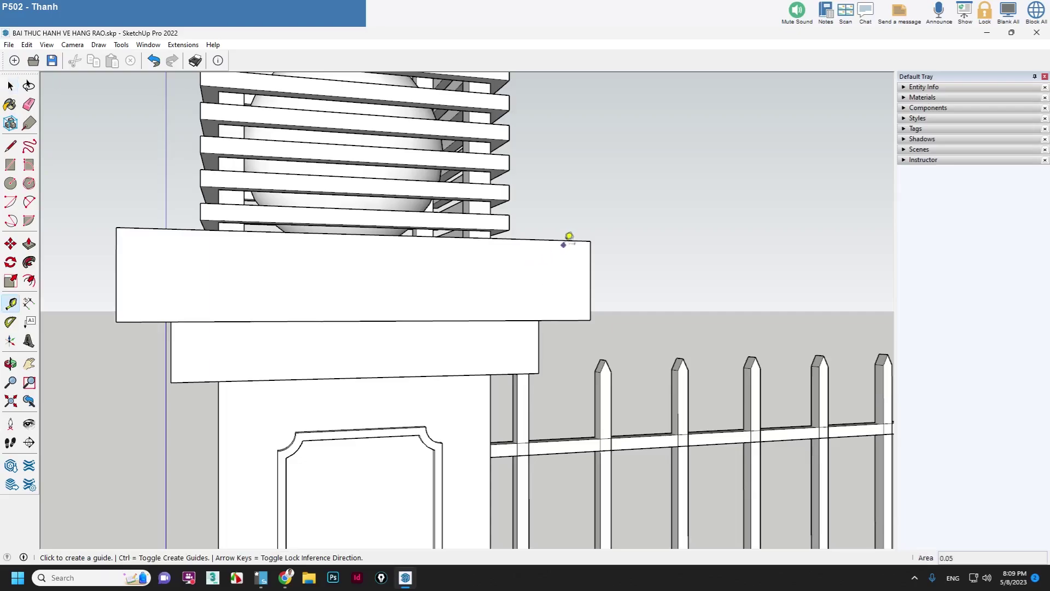
left_click(564, 240)
type("10")
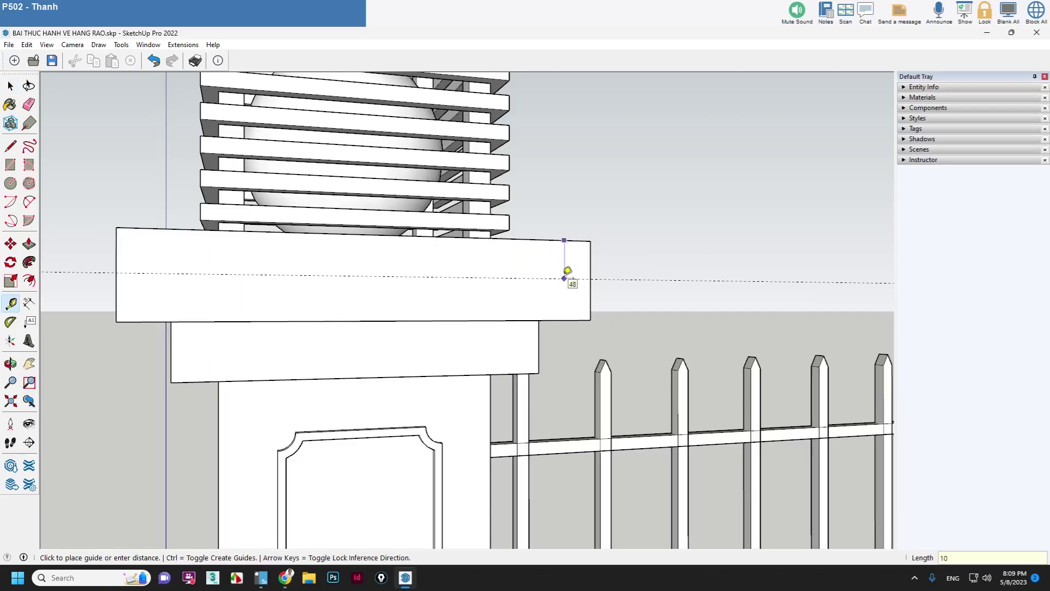
key("Return")
left_click(570, 242)
key("Return")
key("space")
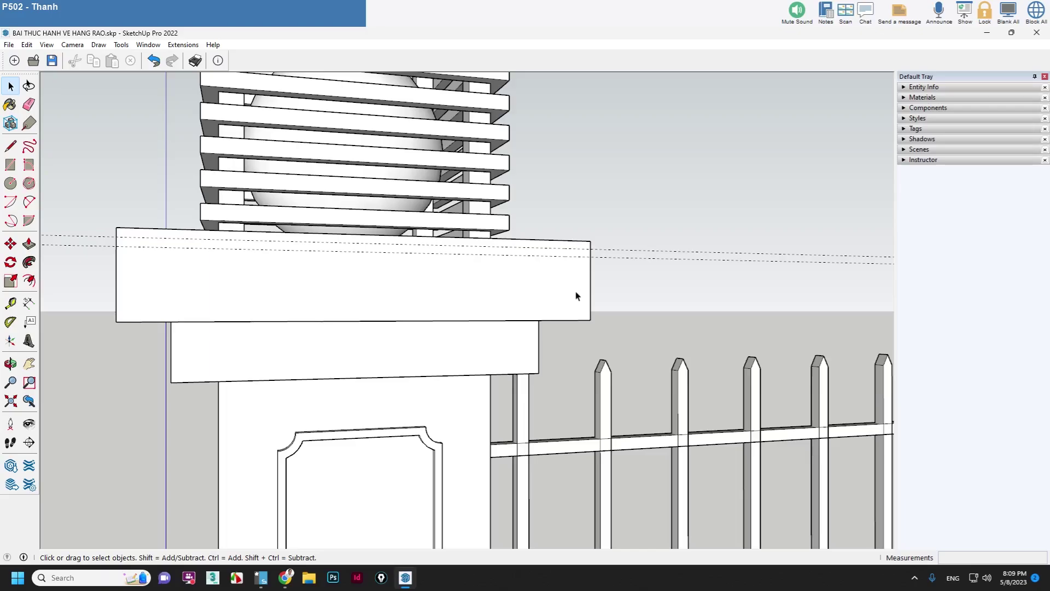
Step: Add a vertical guide 40 in from the cap box's end edge
key("t")
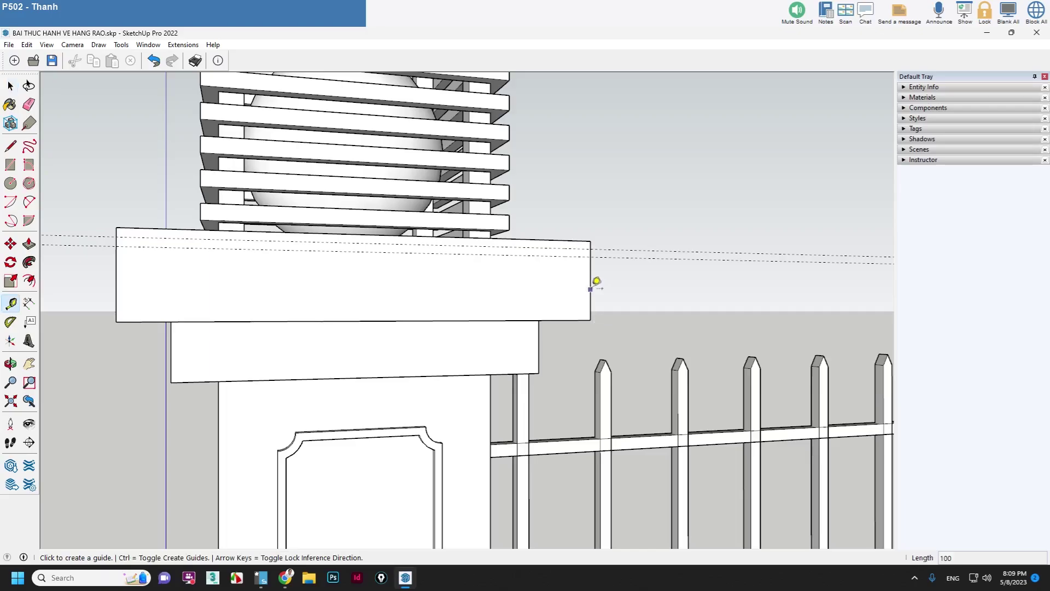
left_click(590, 289)
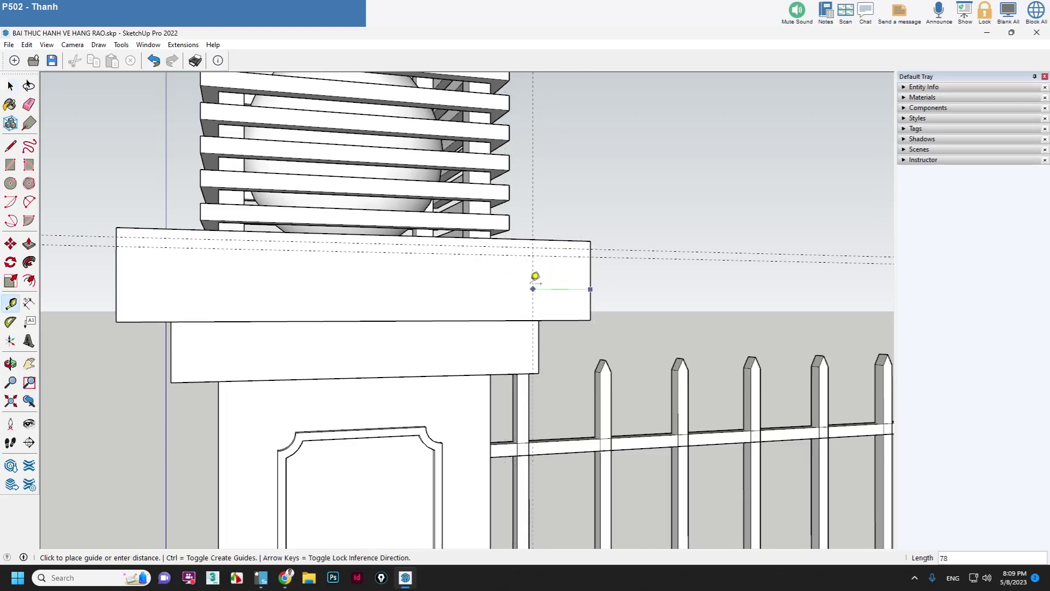
type("40")
key("Return")
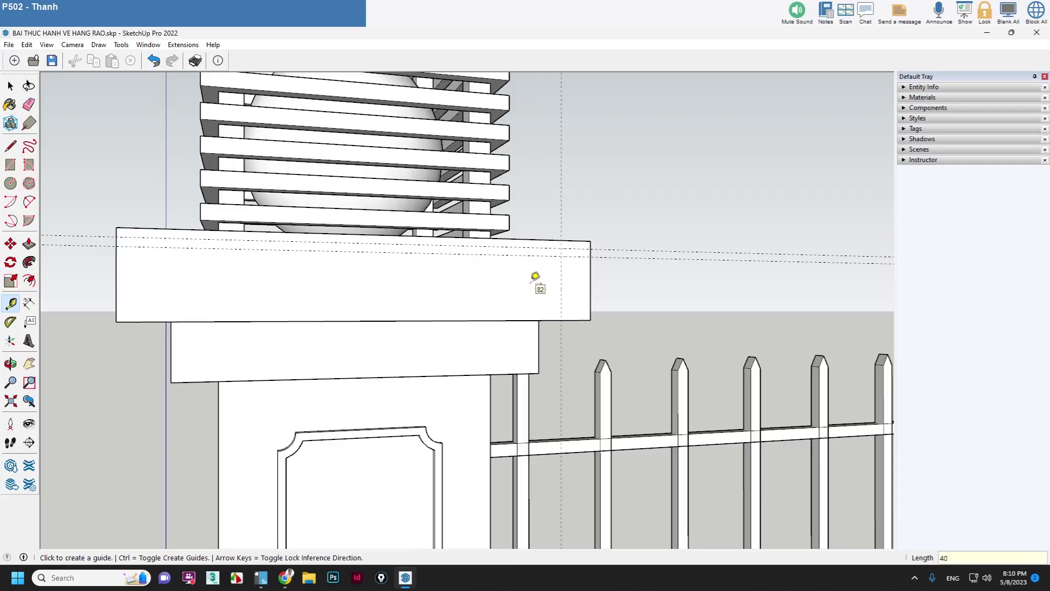
scroll(586, 244, "down", 3)
scroll(546, 294, "up", 3)
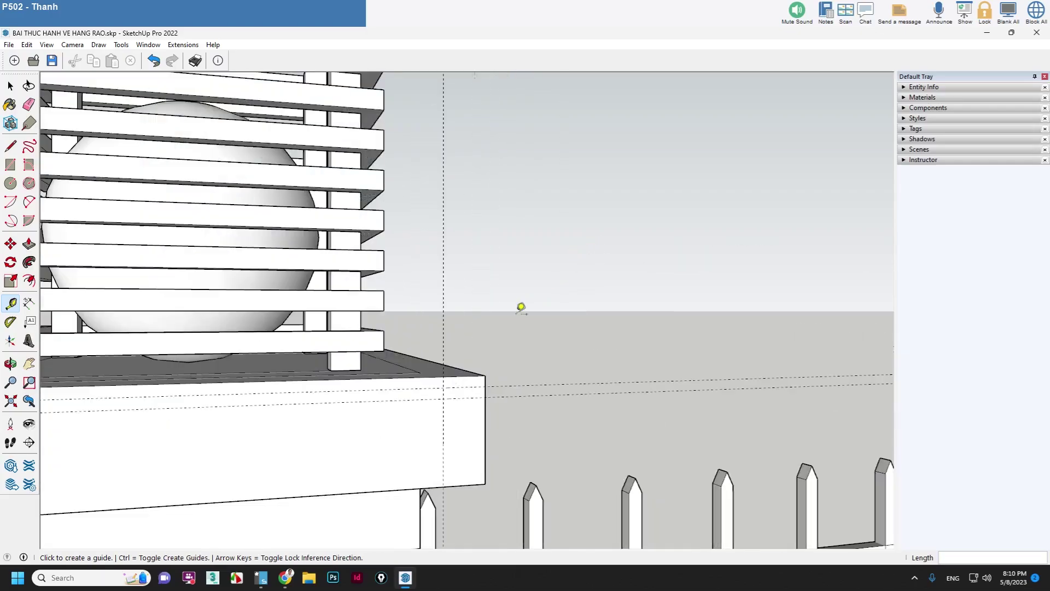
scroll(520, 304, "up", 3)
key("space")
Step: Open the cap box group and select its end face
left_click(455, 419)
double_click(465, 418)
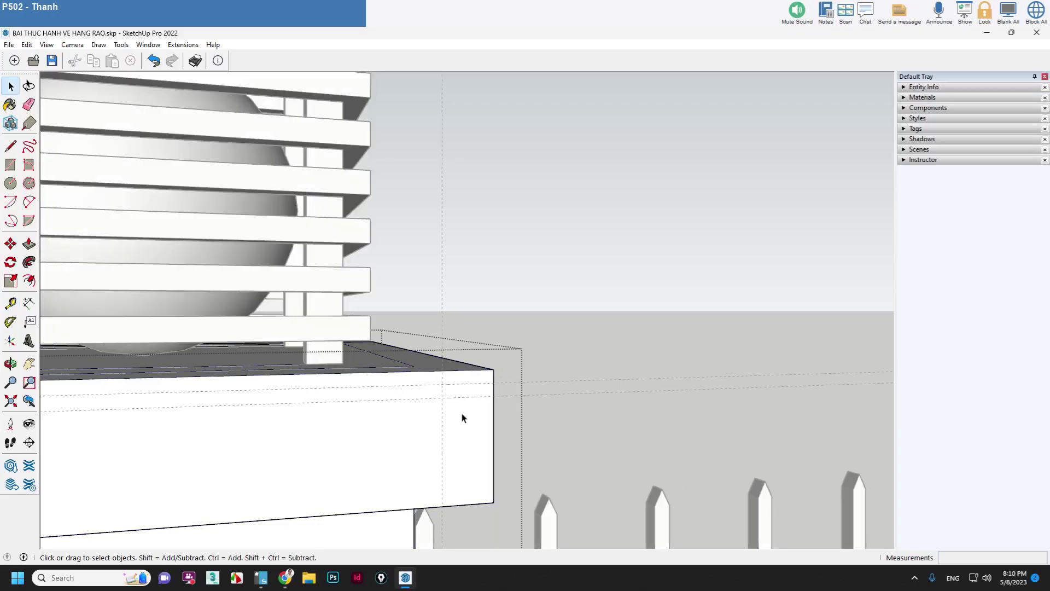
left_click(463, 416)
Step: Draw a 10-long drop from the top corner and a 40-long upright from the bottom edge
key("l")
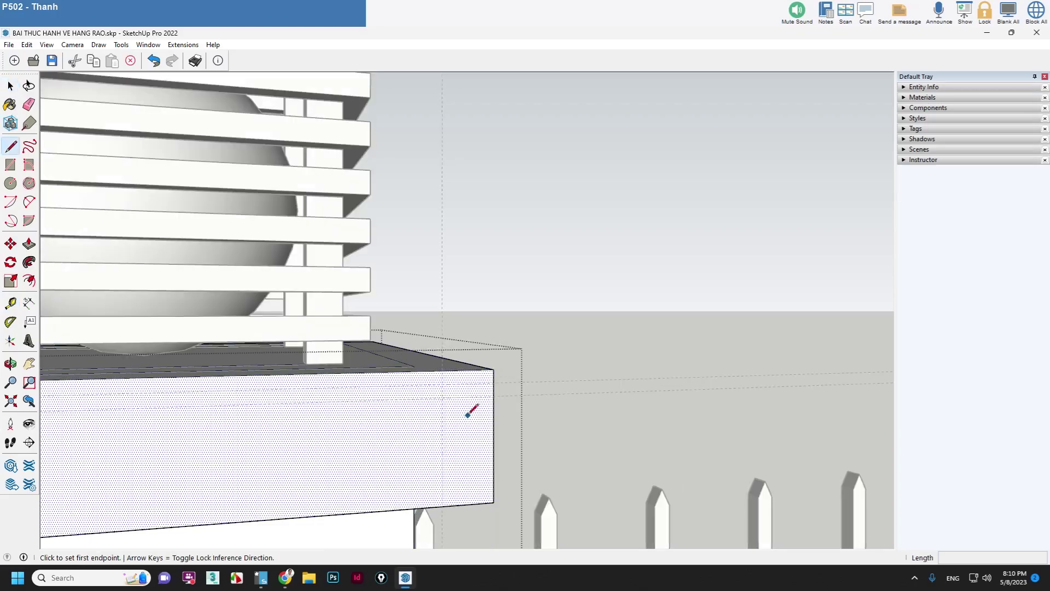
left_click(493, 381)
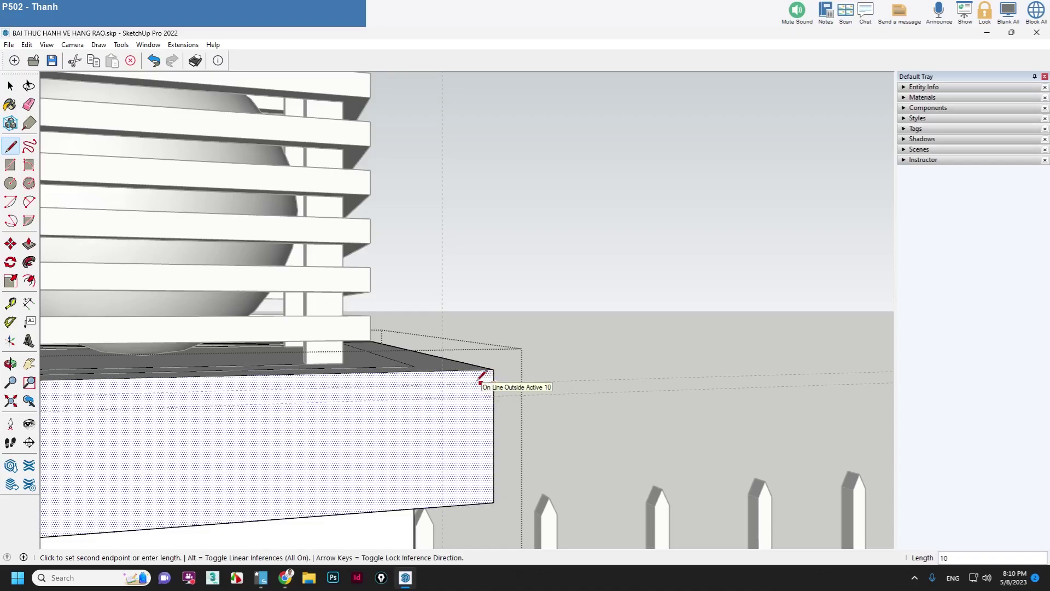
left_click(480, 383)
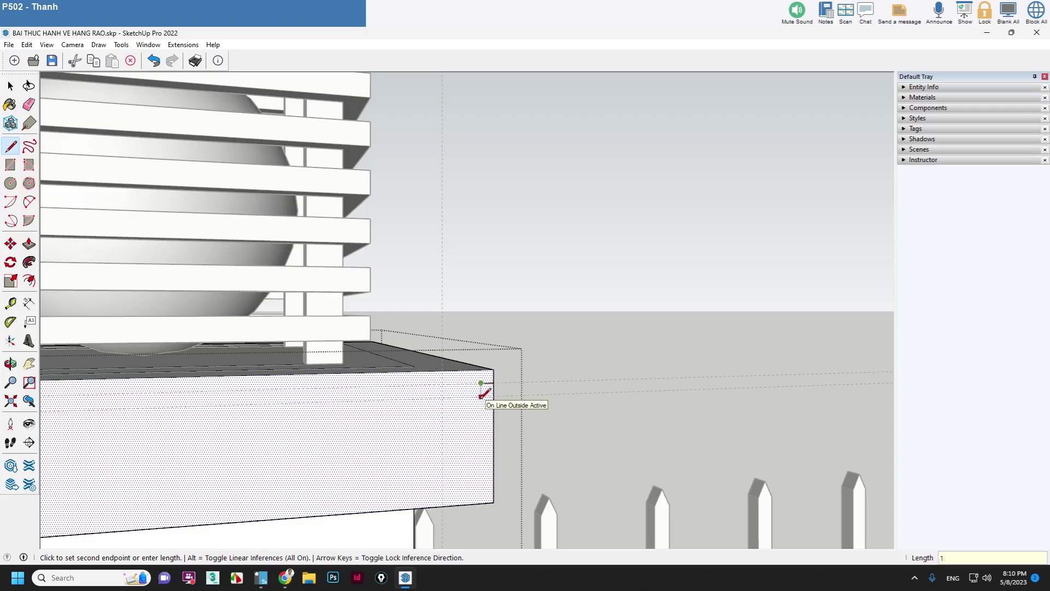
type("0")
key("Return")
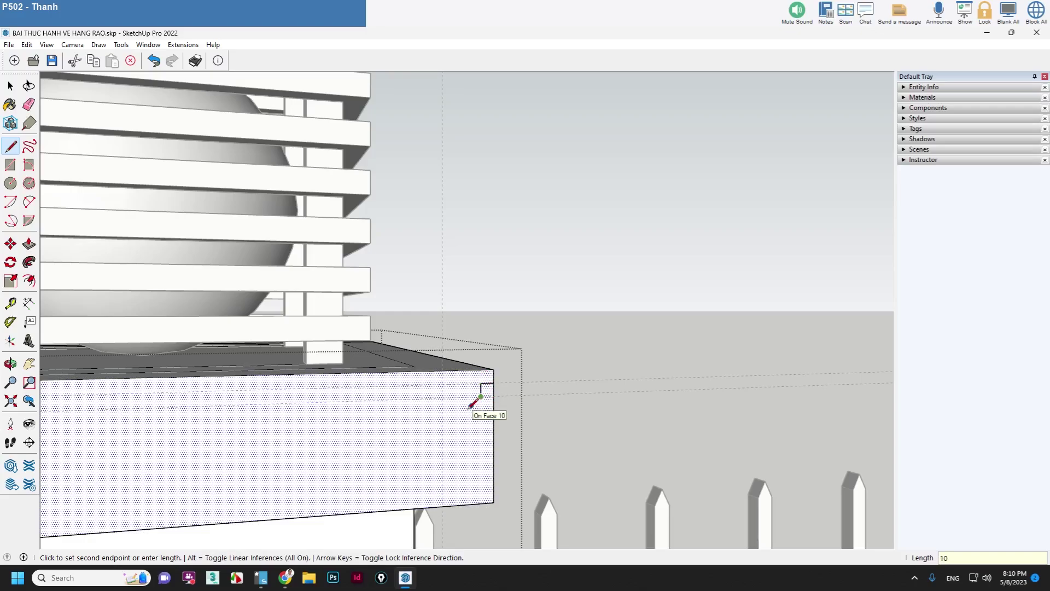
key("space")
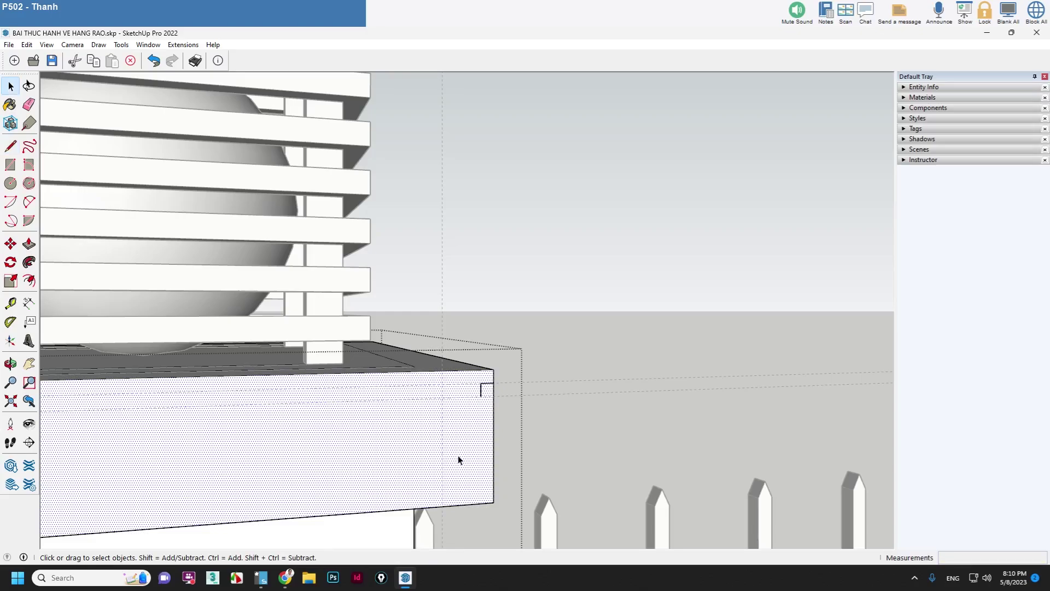
key("l")
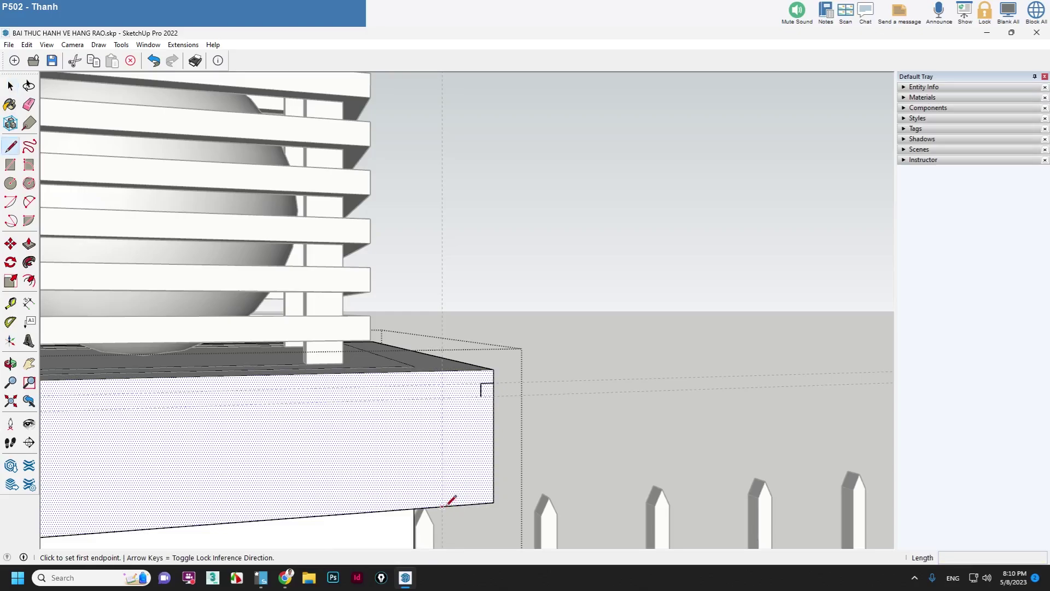
left_click(442, 505)
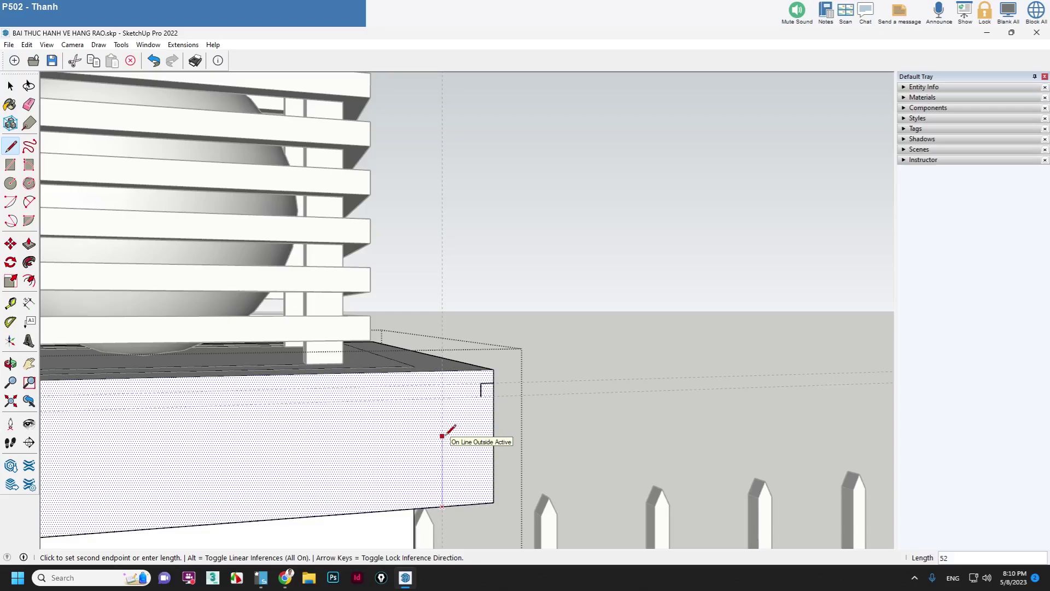
key("Escape")
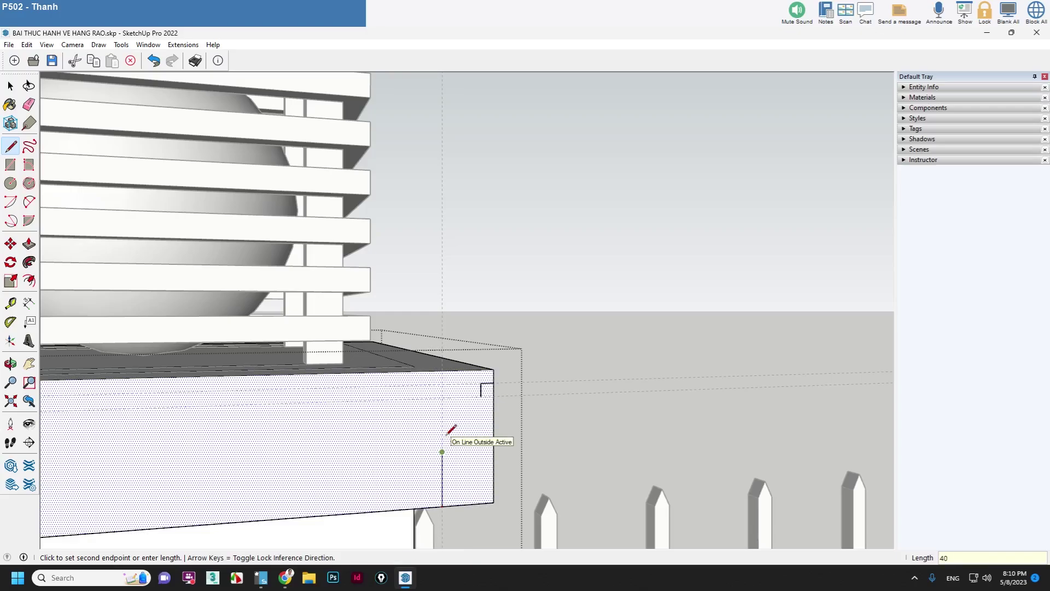
key("space")
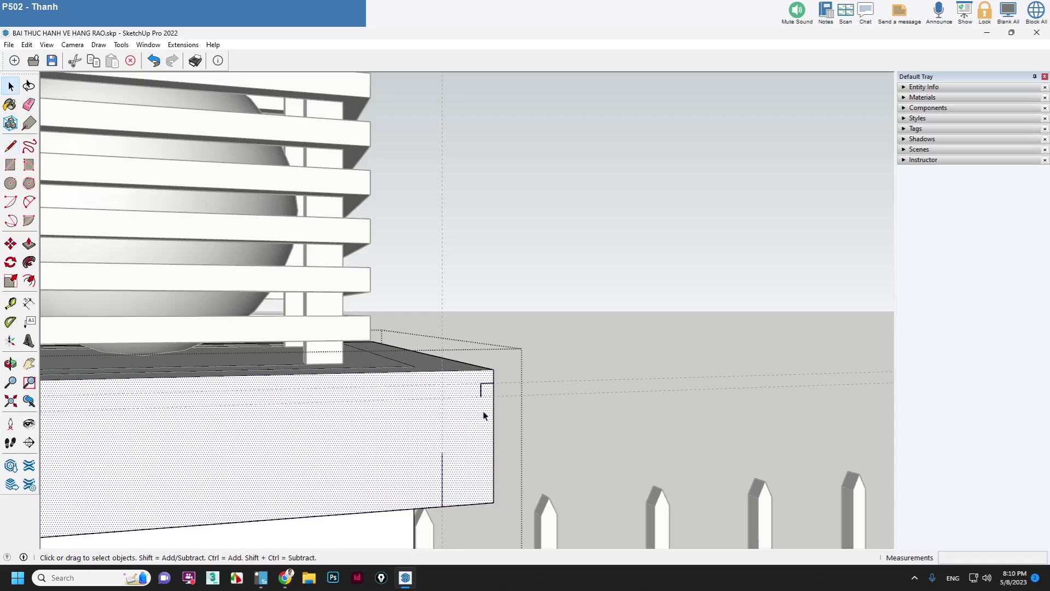
Step: Join the two lines with a bulging 2-point arc to form the cove curve
key("a")
left_click(481, 396)
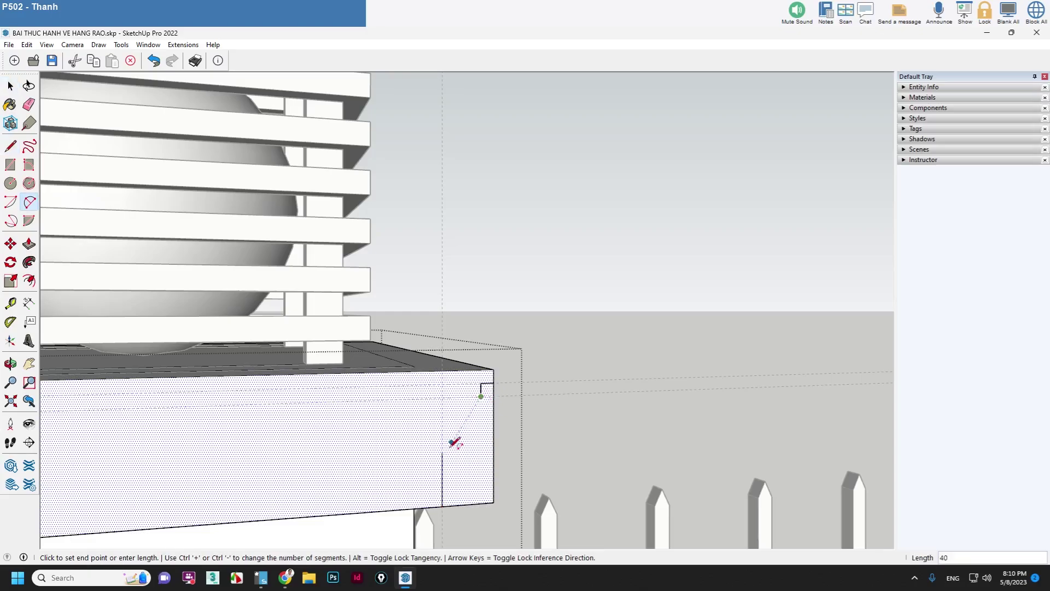
left_click(442, 452)
scroll(454, 432, "up", 1)
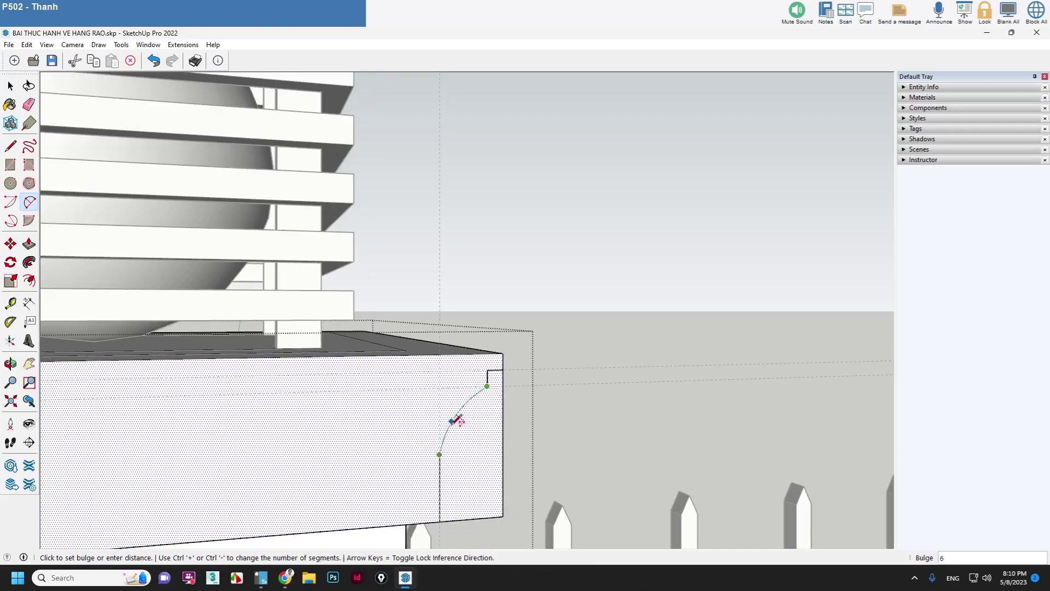
left_click(456, 419)
mouse_move(456, 419)
middle_mouse_down()
mouse_move(439, 464)
mouse_move(454, 402)
middle_mouse_up()
key("space")
Step: Sweep the cove profile around the cap box's top face with Follow Me
left_click(454, 402)
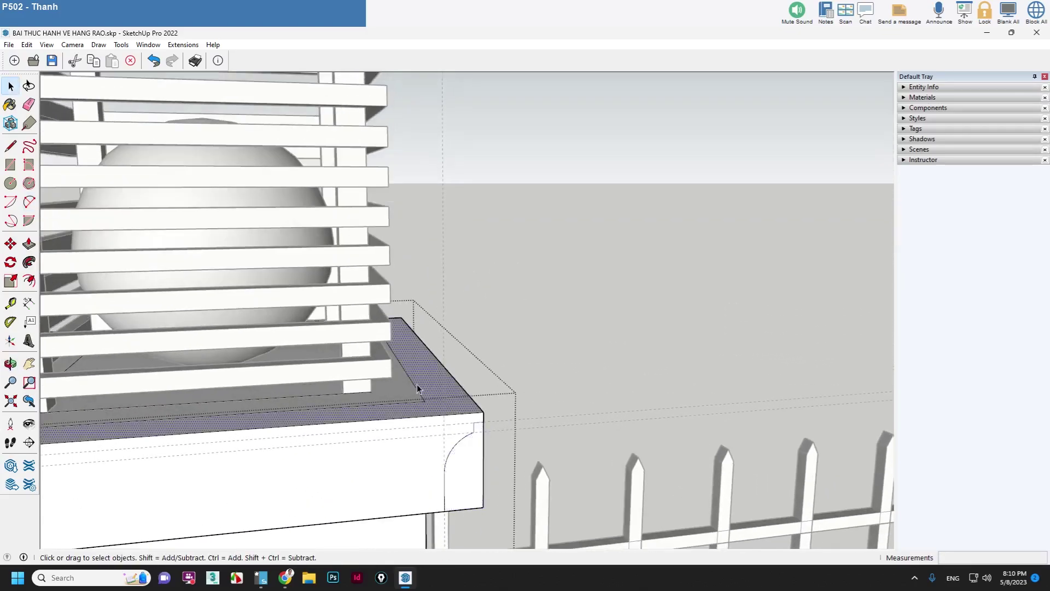
left_click(30, 263)
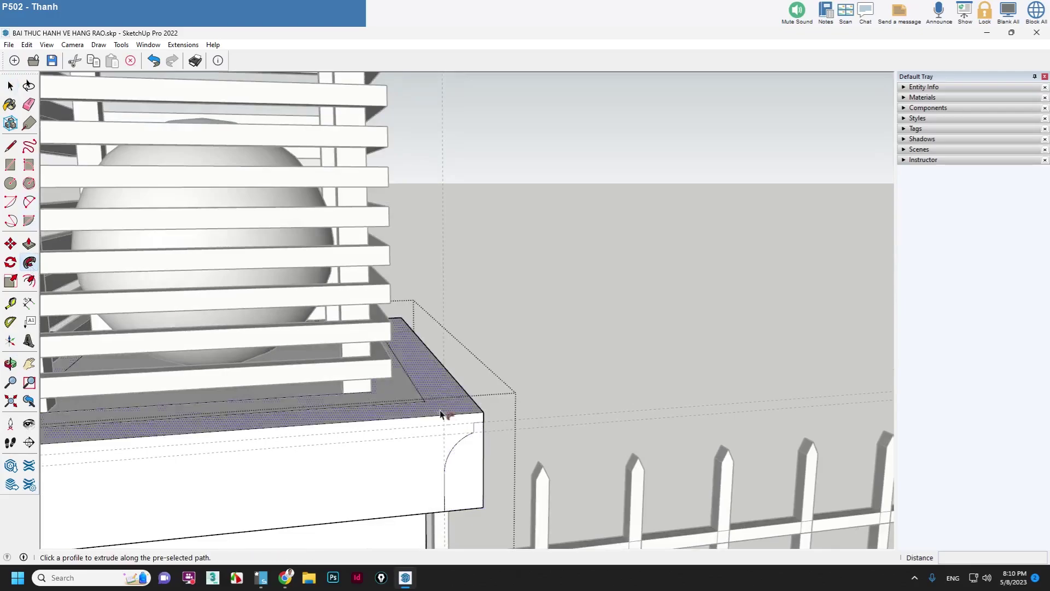
left_click(468, 457)
mouse_move(505, 341)
middle_mouse_down()
mouse_move(533, 326)
mouse_move(514, 375)
middle_mouse_up()
Step: Close the cap box group, clear the selection, and orbit to inspect the new cornice
key("space")
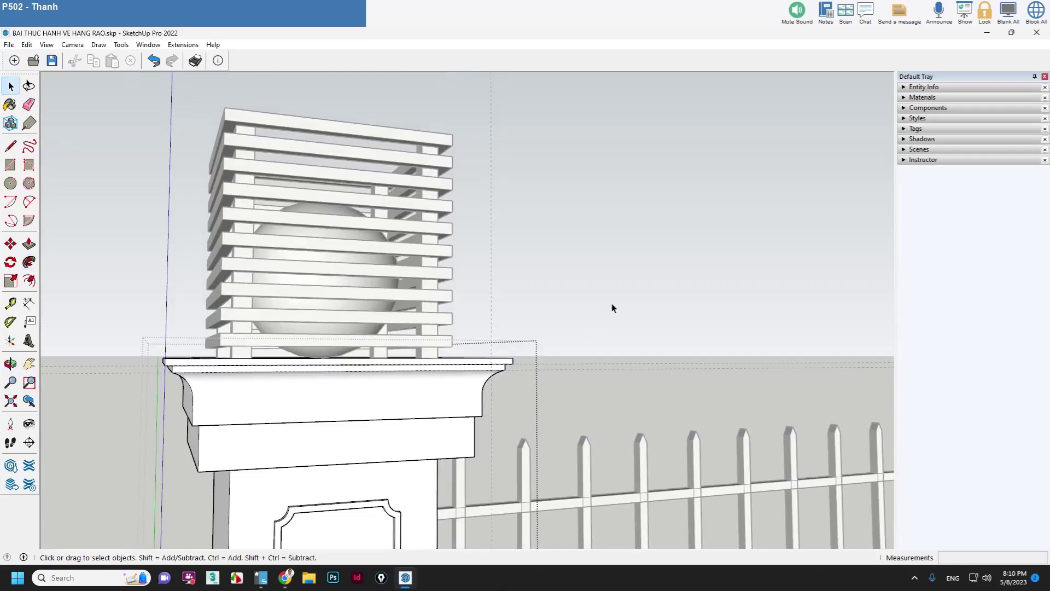
left_click(612, 304)
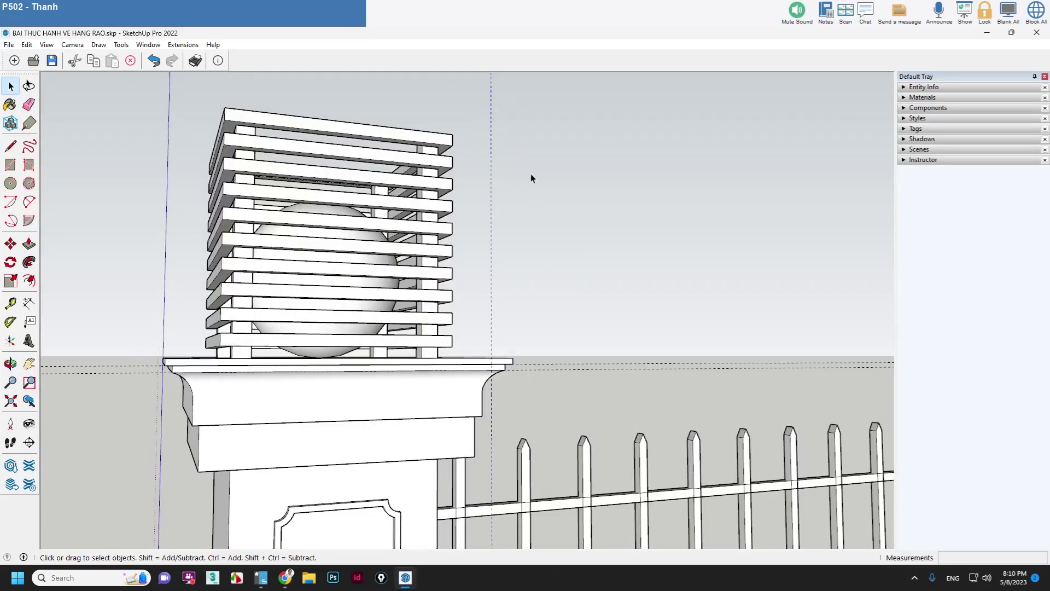
left_click(617, 404)
scroll(482, 430, "down", 3)
middle_click_drag(425, 471, 389, 429)
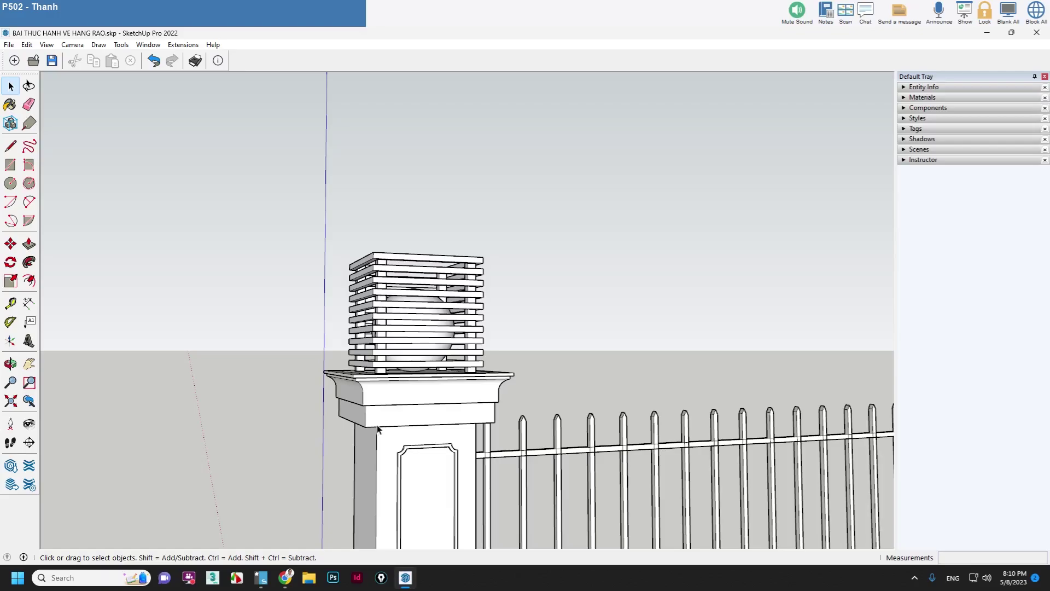
mouse_move(454, 401)
middle_mouse_down()
mouse_move(342, 351)
mouse_move(507, 408)
middle_mouse_up()
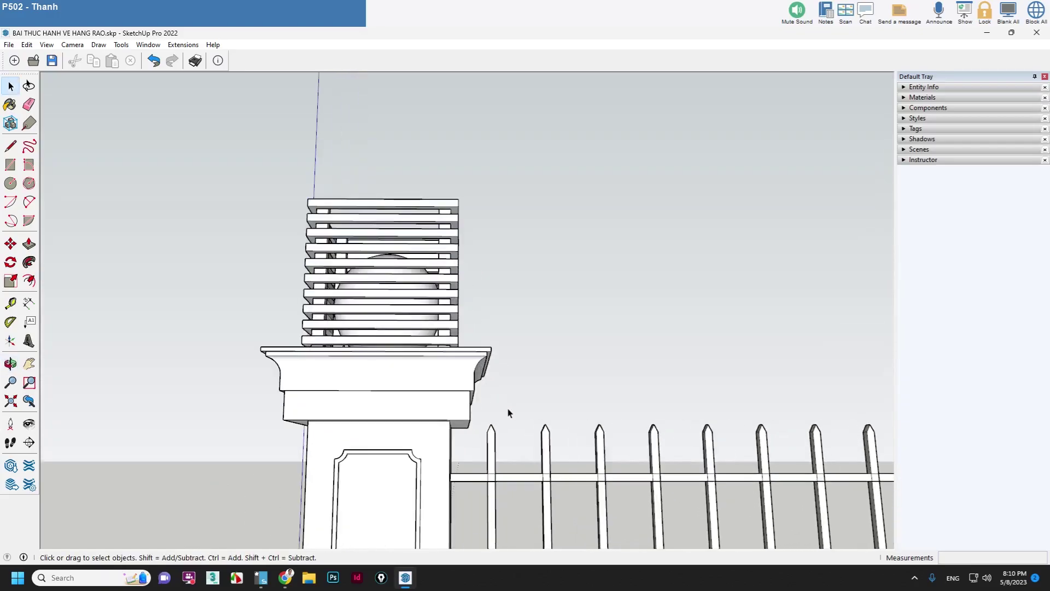
scroll(361, 432, "up", 3)
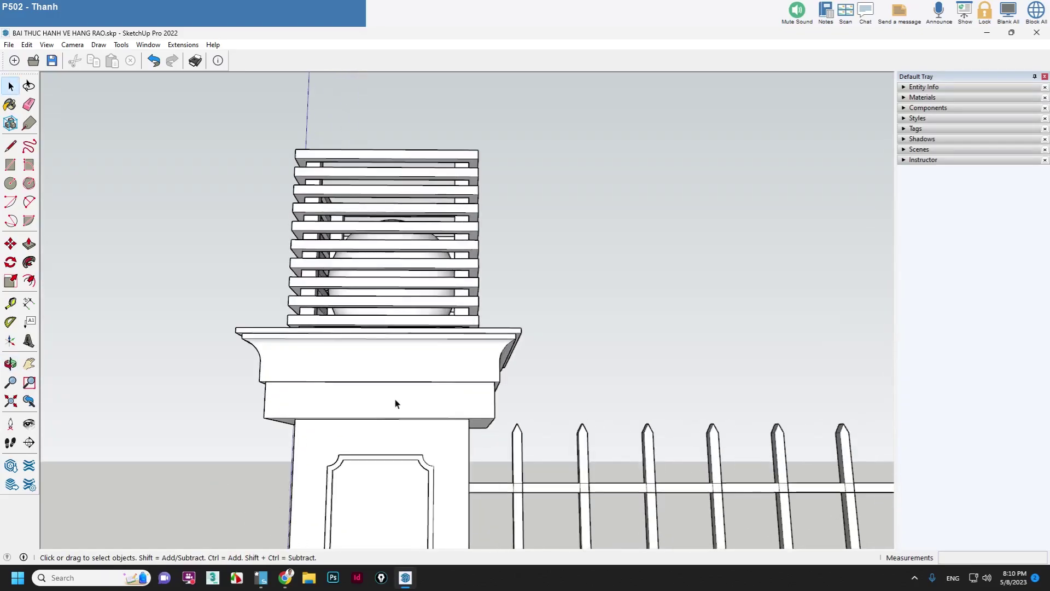
scroll(526, 395, "up", 2)
scroll(498, 408, "up", 2)
Step: Place Tape Measure guides on the band, one 10 units below the cornice's top edge
key("t")
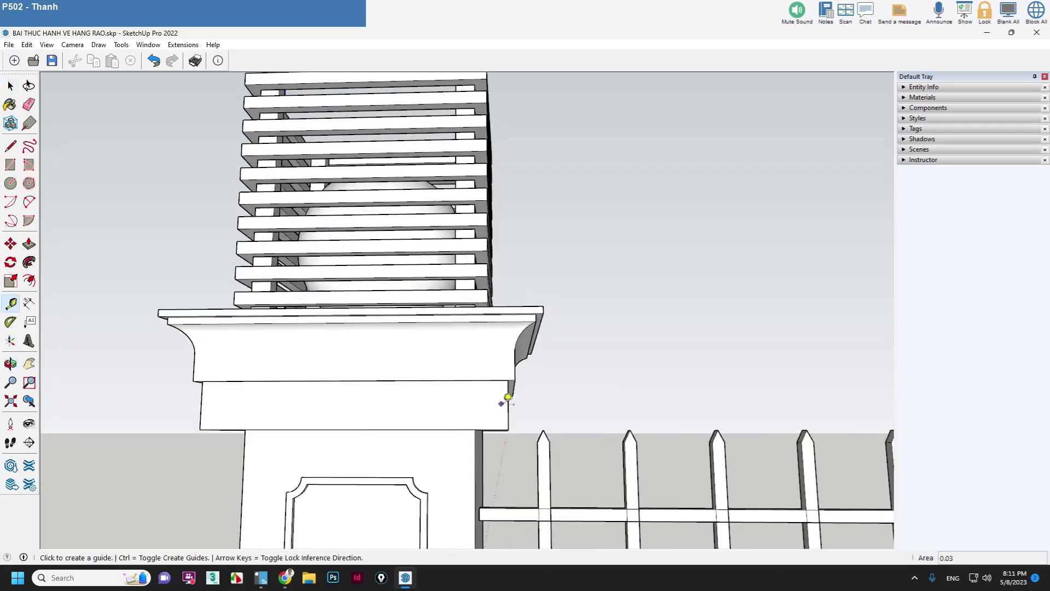
left_click(509, 404)
type("4")
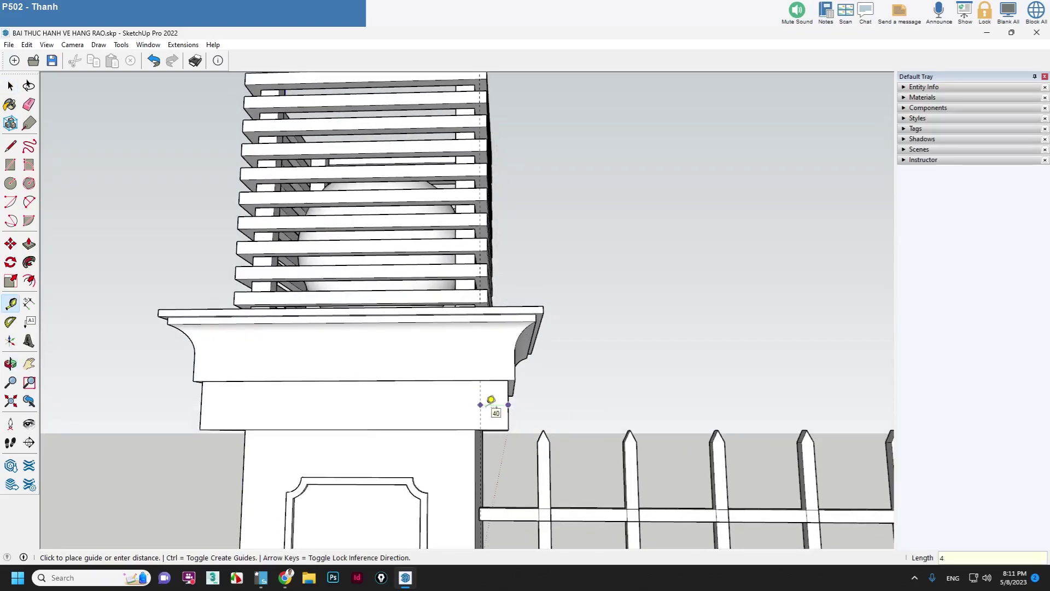
key("Return")
middle_click_drag(491, 400, 509, 351)
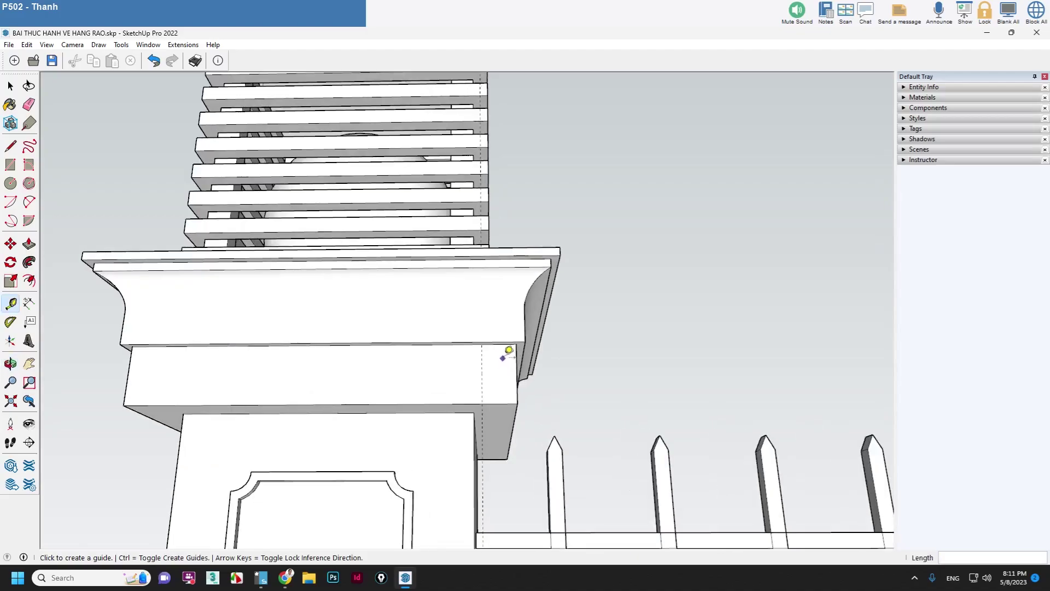
scroll(509, 350, "up", 3)
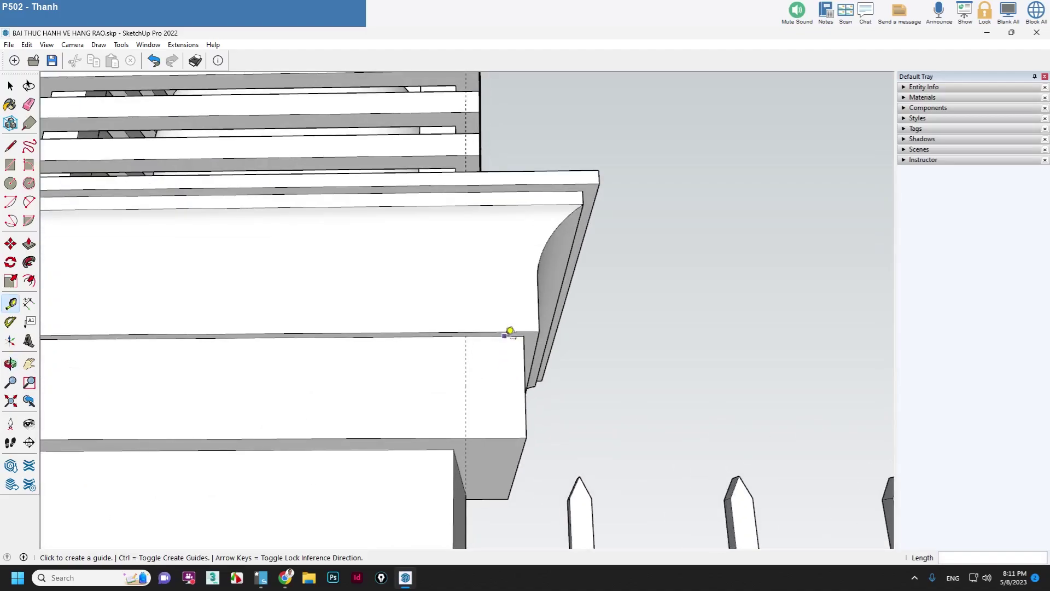
left_click(499, 335)
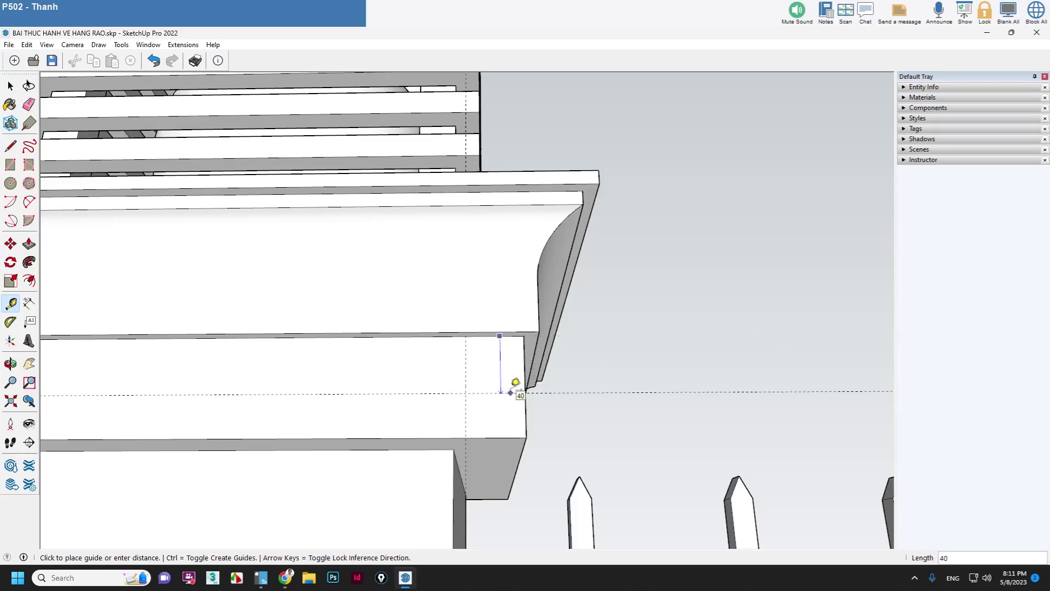
key("Return")
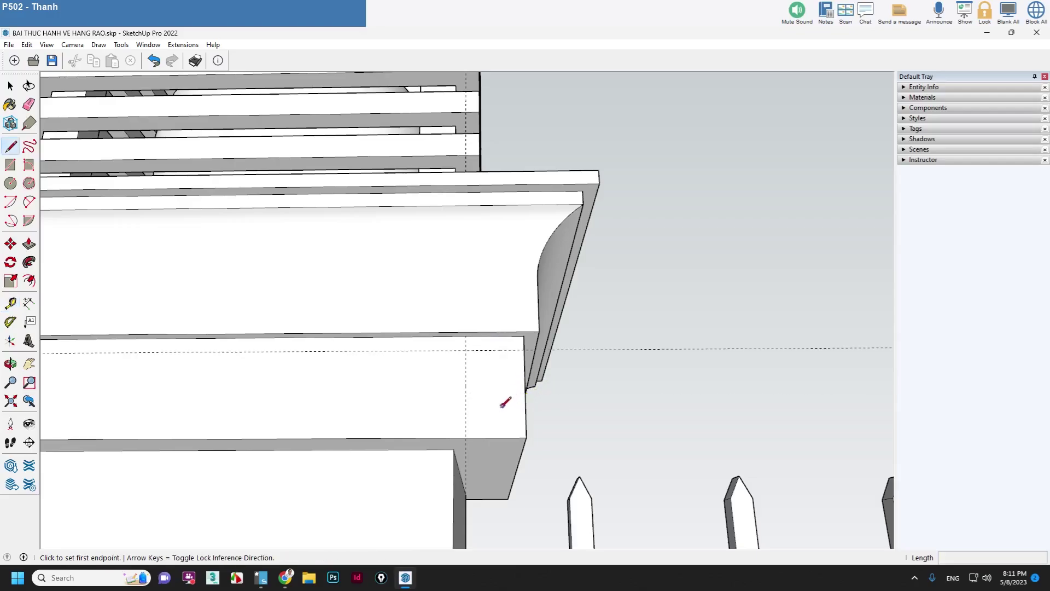
Step: Open the cap band group and draw a short vertical line up from its bottom edge
key("space")
double_click(485, 414)
left_click(485, 412)
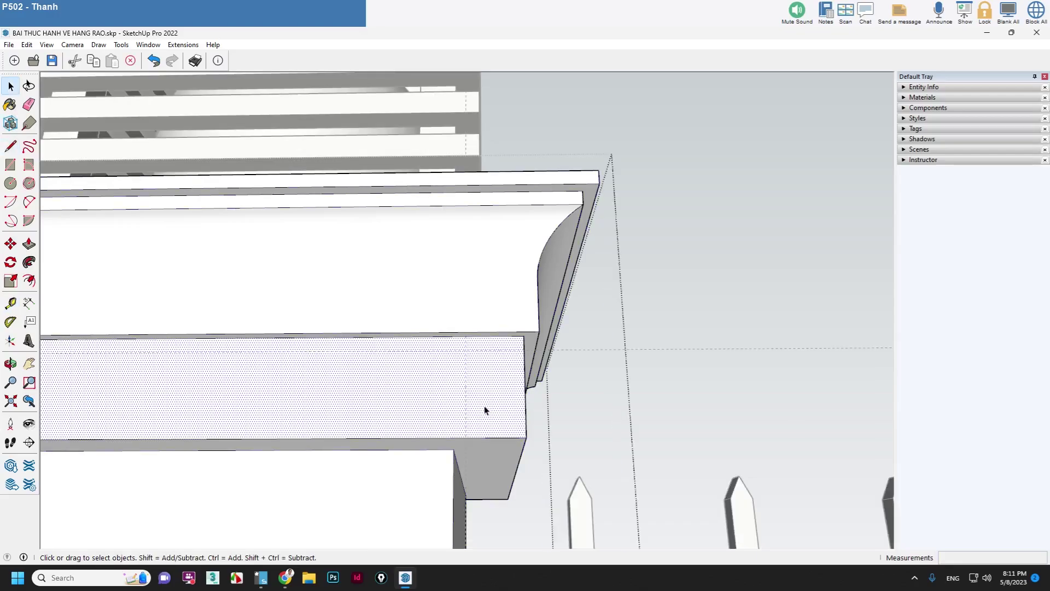
key("l")
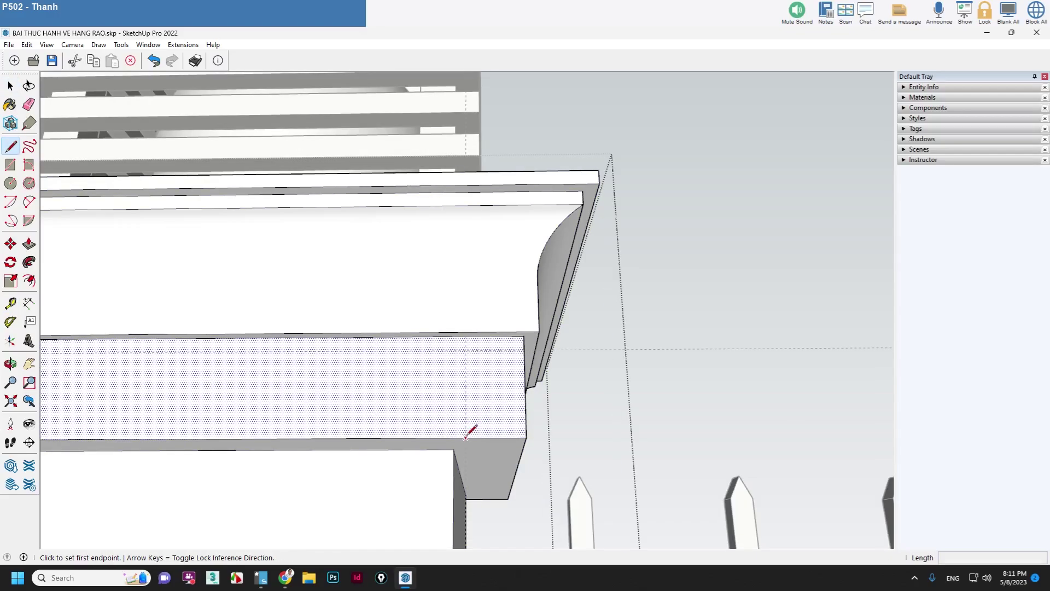
left_click(466, 437)
type("10")
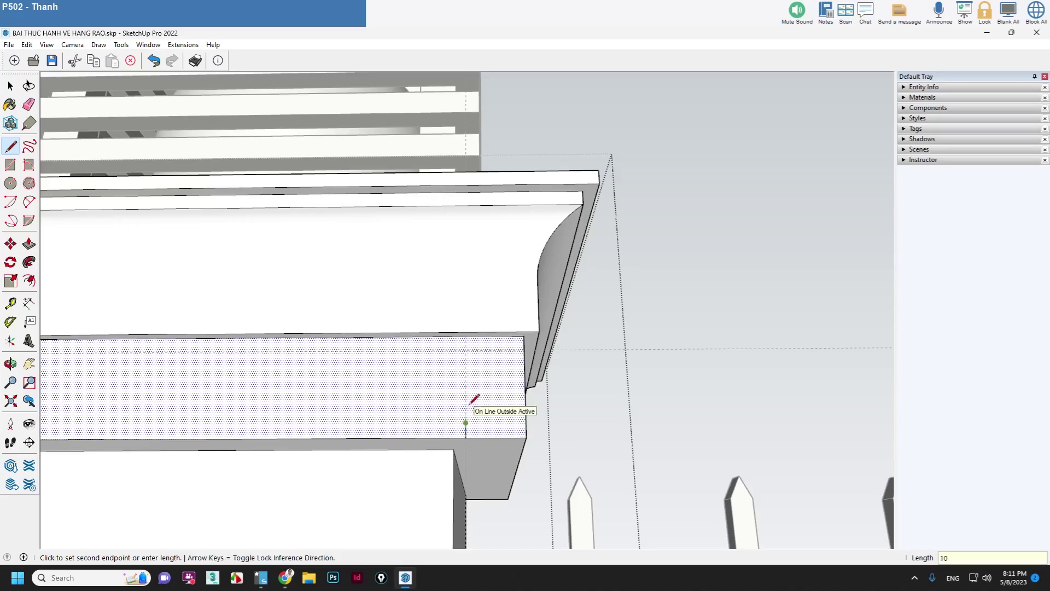
key("Return")
key("space")
middle_click_drag(515, 368, 490, 407)
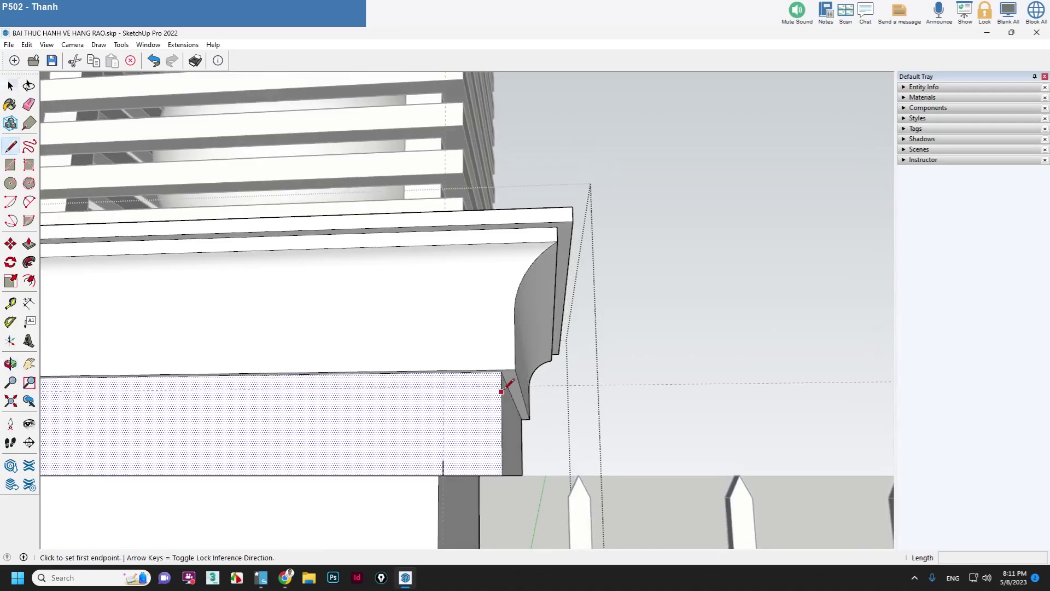
Step: Mark an 18-unit segment along the band's top edge, then try and undo a 30-unit vertical line
key("l")
left_click(502, 386)
type("18")
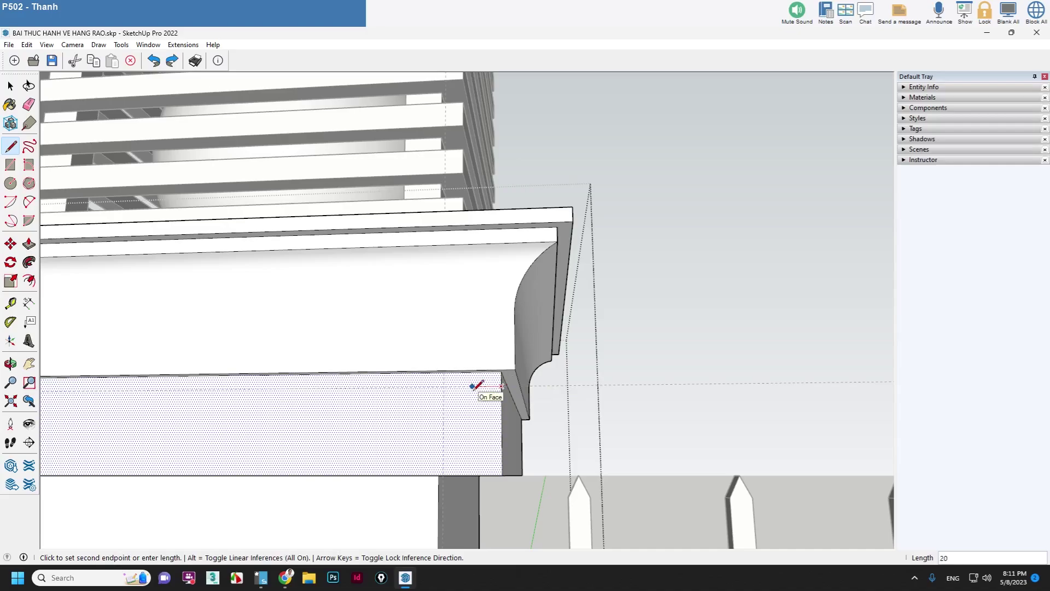
left_click(487, 386)
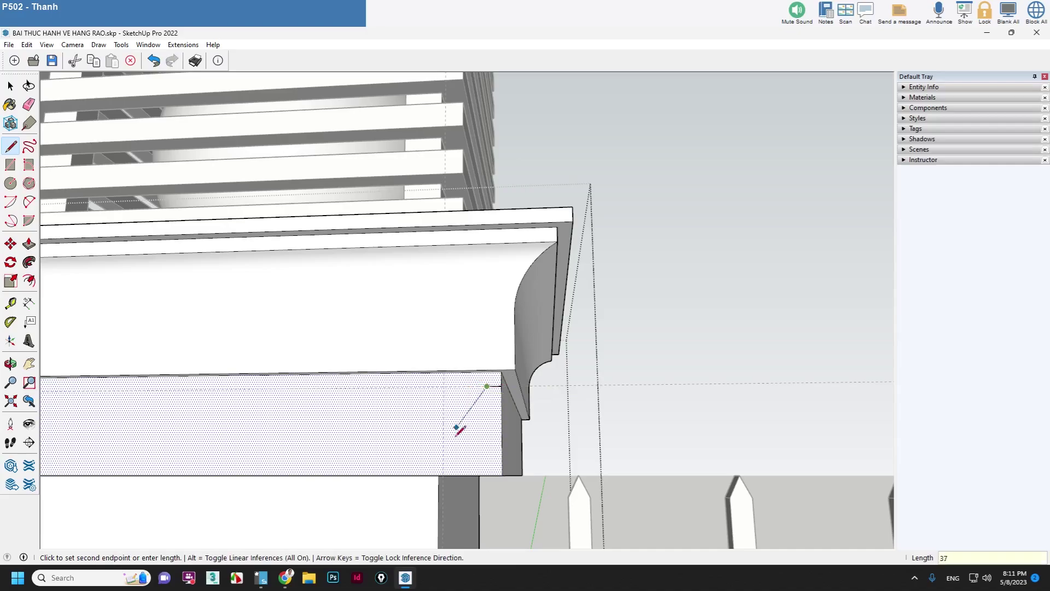
key("Escape")
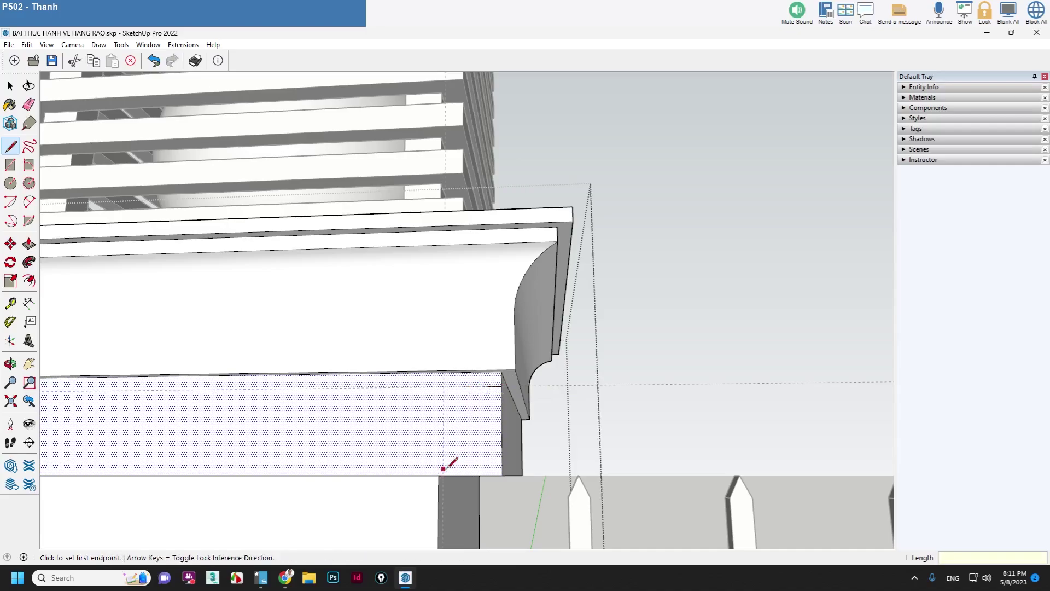
left_click(442, 475)
type("30")
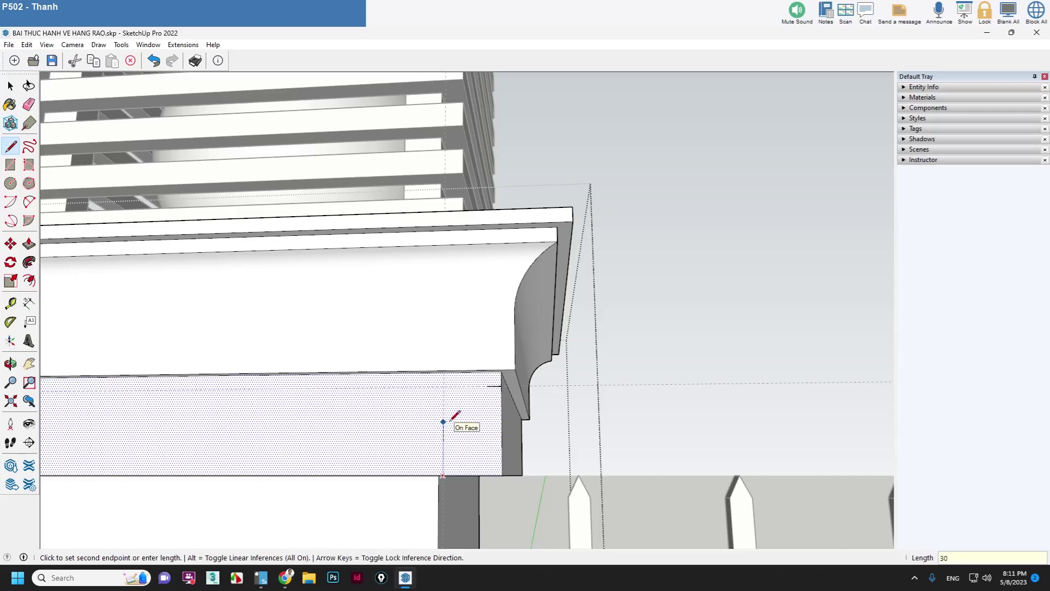
key("Return")
key("space")
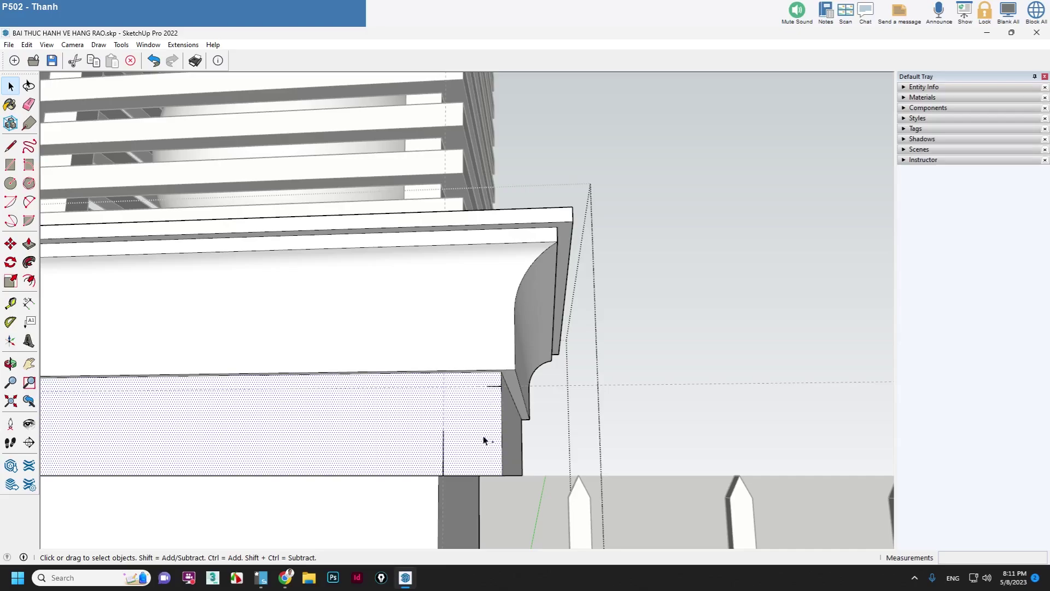
key("ctrl+z")
Step: Redraw the vertical line up from the band's bottom edge
key("l")
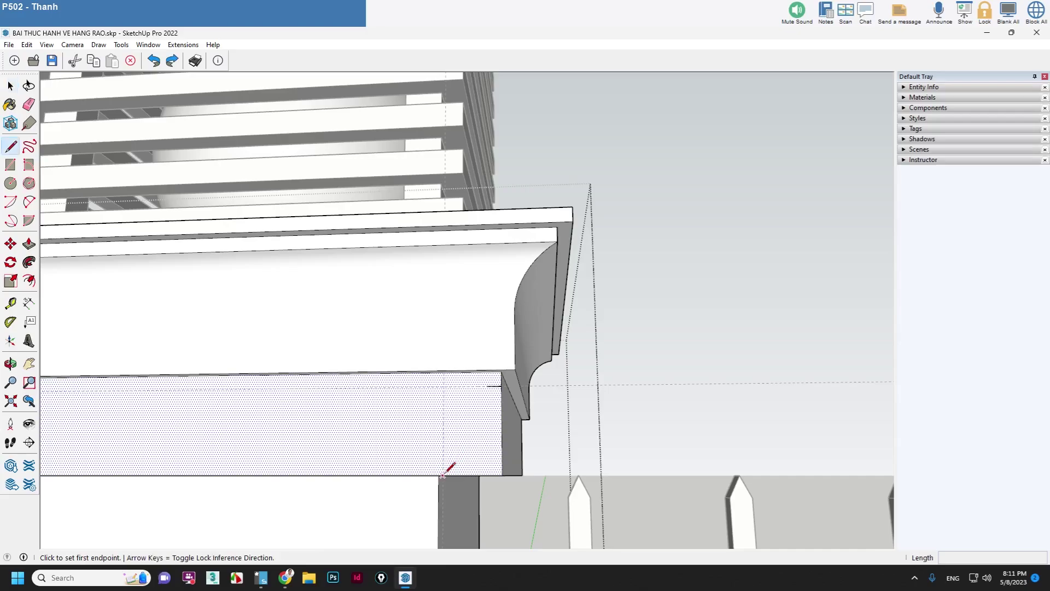
left_click(443, 475)
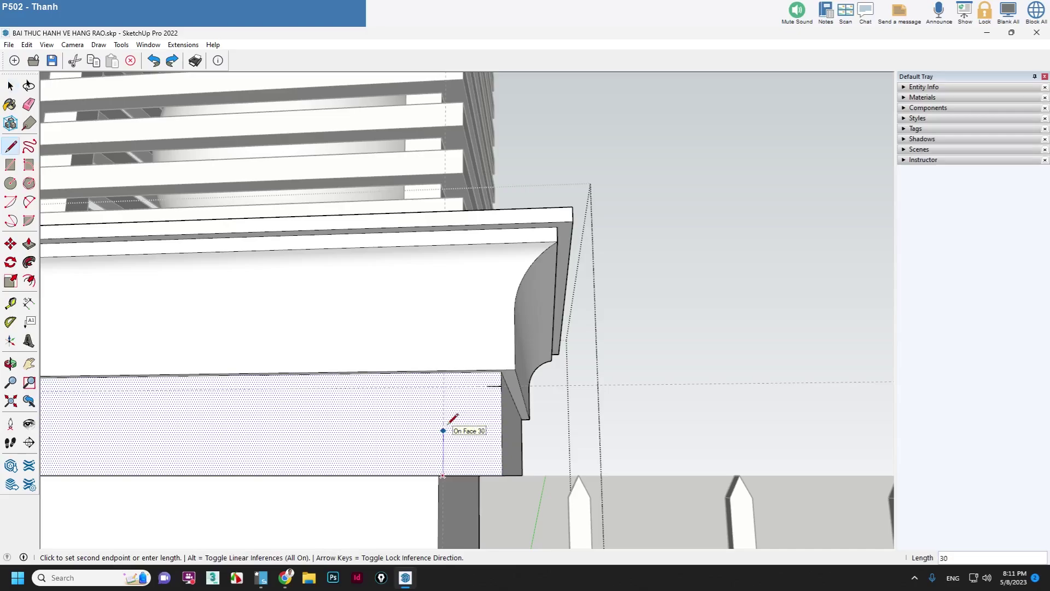
type("0")
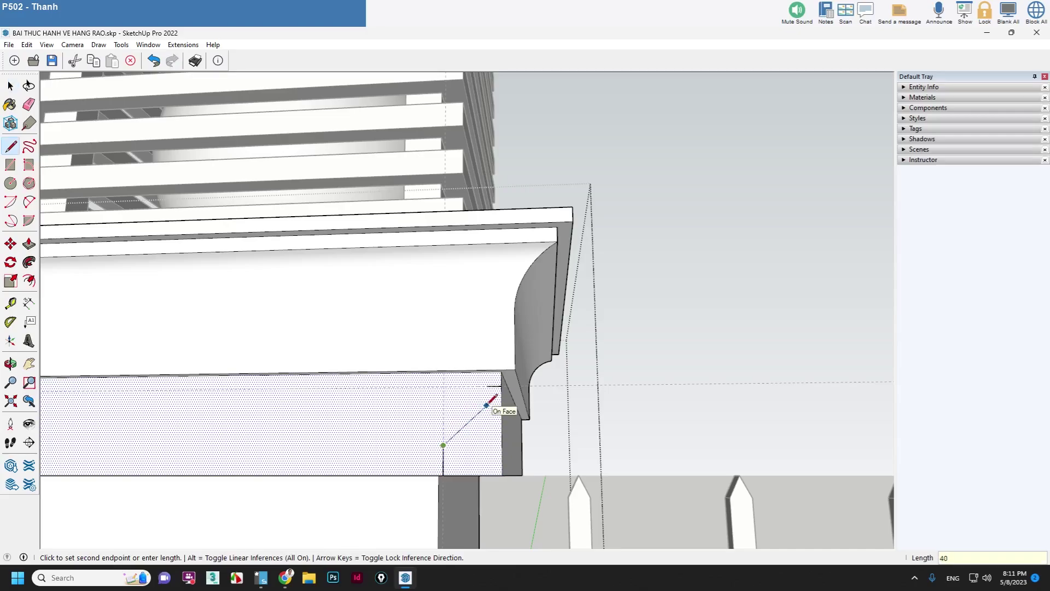
key("Return")
Step: Draw a 2-Point Arc from the band's top corner to the vertical line's top, bulged into a cove
key("a")
left_click(487, 386)
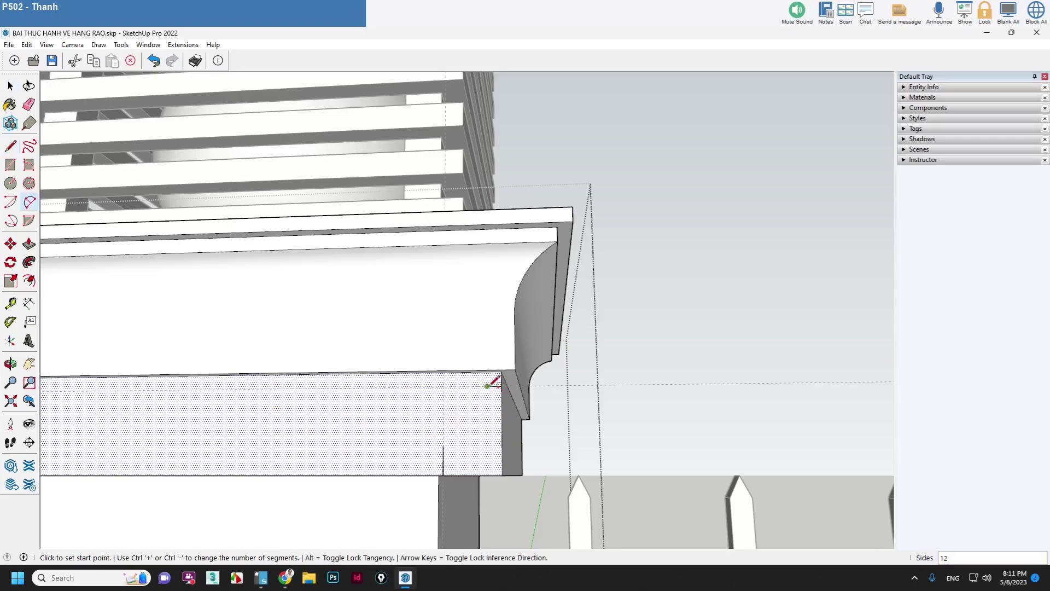
left_click(443, 446)
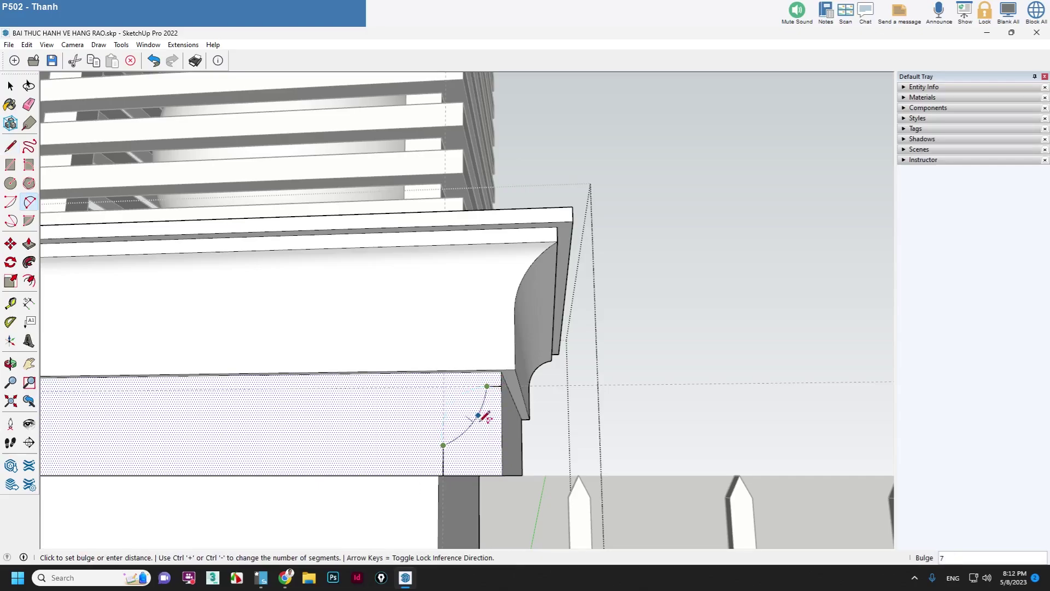
scroll(481, 417, "up", 1)
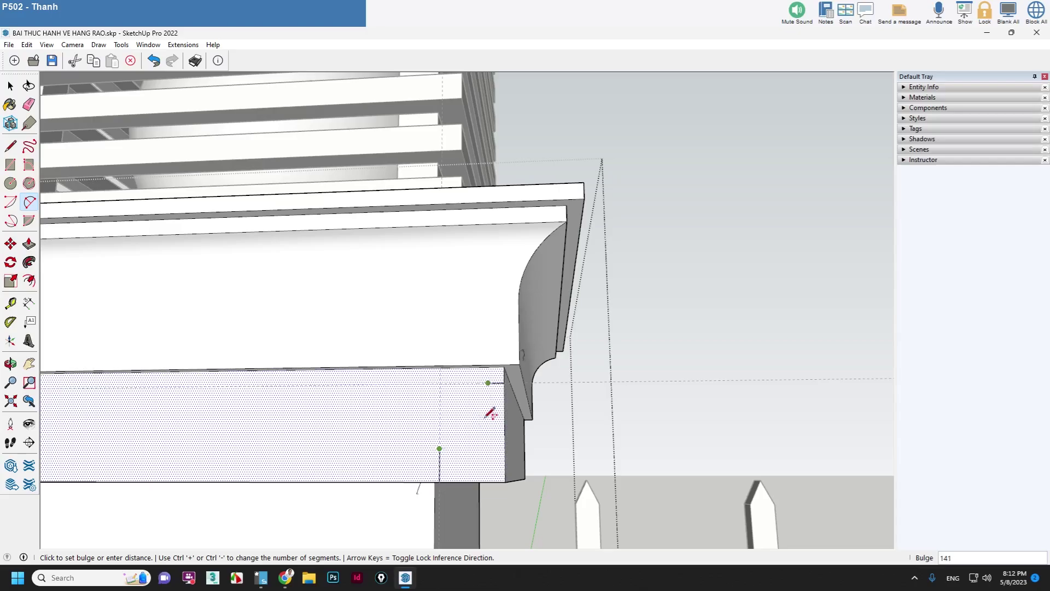
middle_click_drag(488, 414, 488, 436)
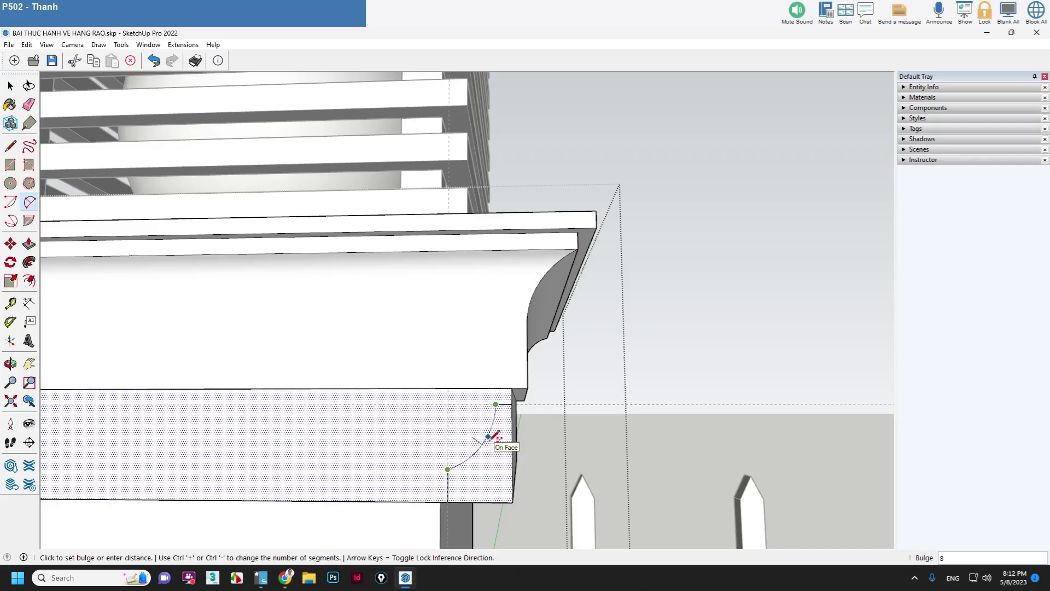
left_click(489, 436)
key("space")
mouse_move(488, 436)
middle_mouse_down()
mouse_move(480, 382)
mouse_move(483, 409)
middle_mouse_up()
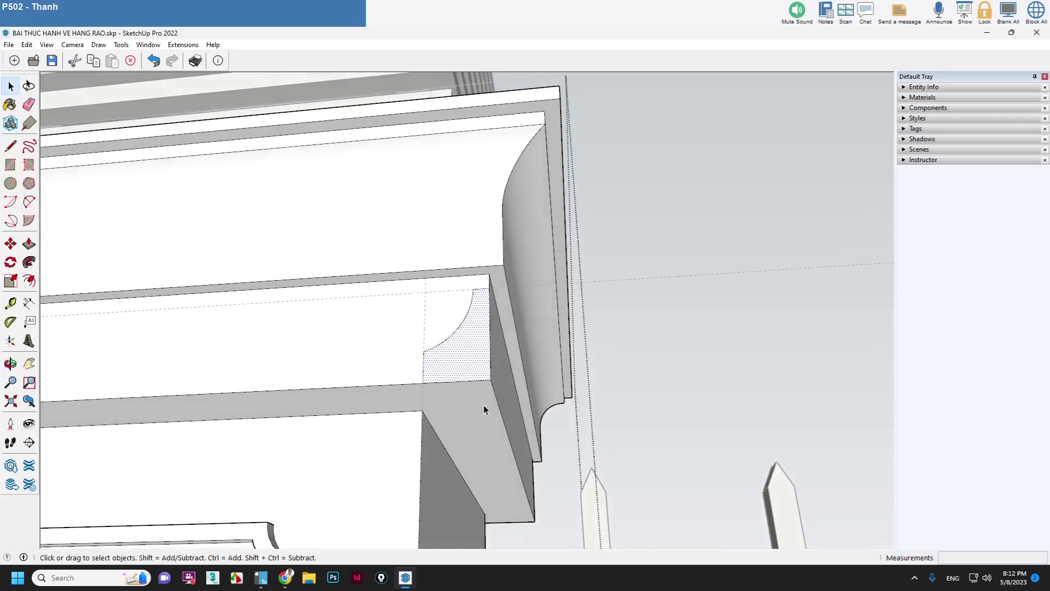
Step: Follow Me the arc profile around the band's path face, then view the whole pillar
left_click(484, 409)
left_click(29, 262)
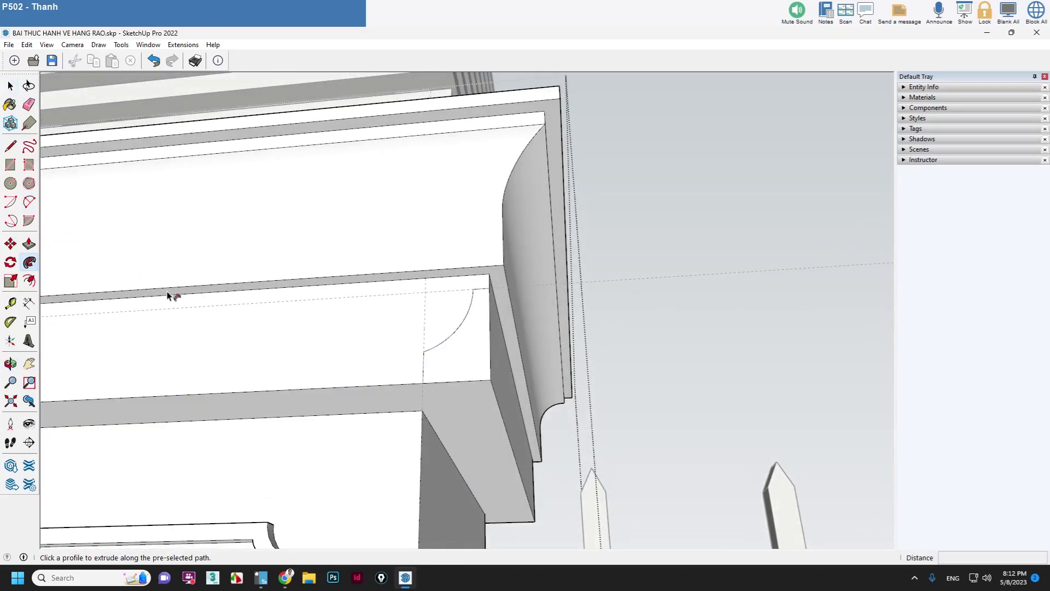
left_click(432, 364)
key("space")
scroll(465, 350, "down", 5)
mouse_move(480, 339)
middle_mouse_down()
mouse_move(500, 309)
mouse_move(459, 462)
mouse_move(609, 350)
middle_mouse_up()
scroll(474, 334, "down", 2)
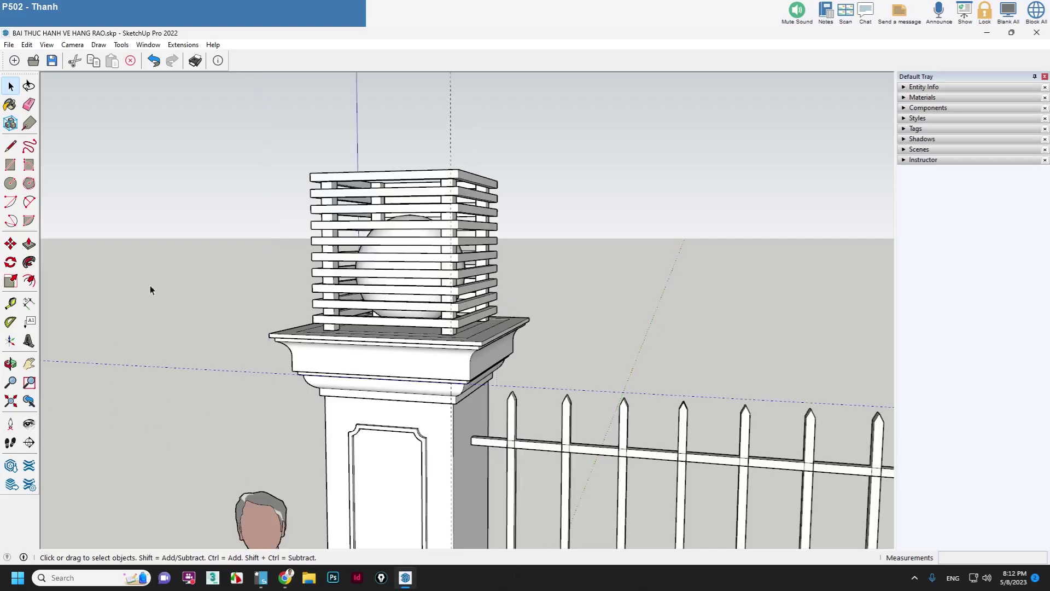
Step: Zoom out and orbit to frame the whole fence with its railings, base walls and pillars
scroll(401, 104, "down", 3)
scroll(401, 104, "down", 3)
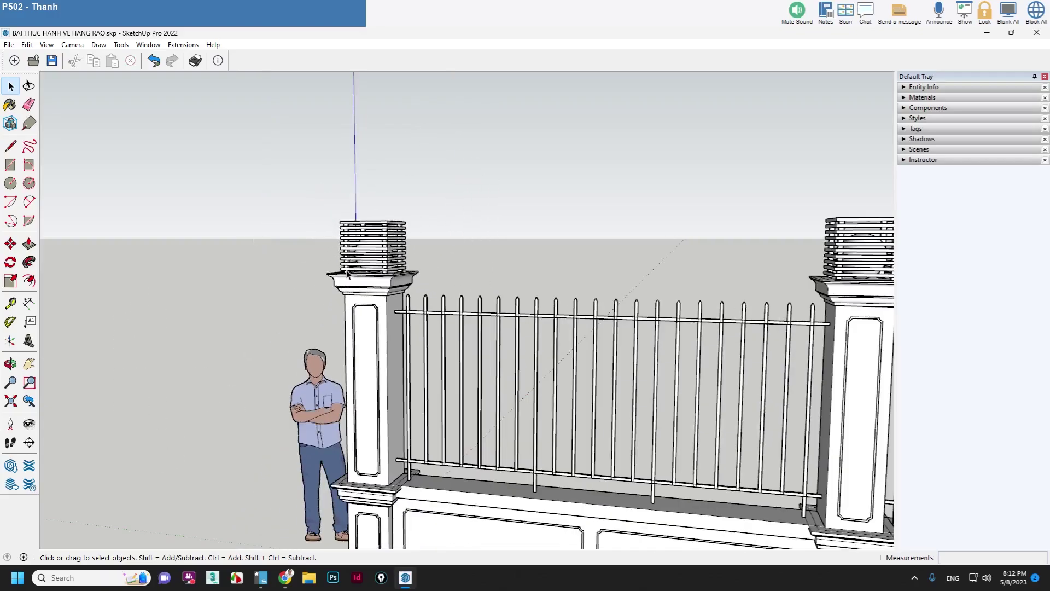
scroll(401, 104, "down", 2)
mouse_move(517, 247)
middle_mouse_down()
mouse_move(517, 276)
mouse_move(452, 294)
mouse_move(460, 274)
mouse_move(421, 370)
mouse_move(438, 478)
mouse_move(450, 349)
middle_mouse_up()
scroll(517, 277, "up", 3)
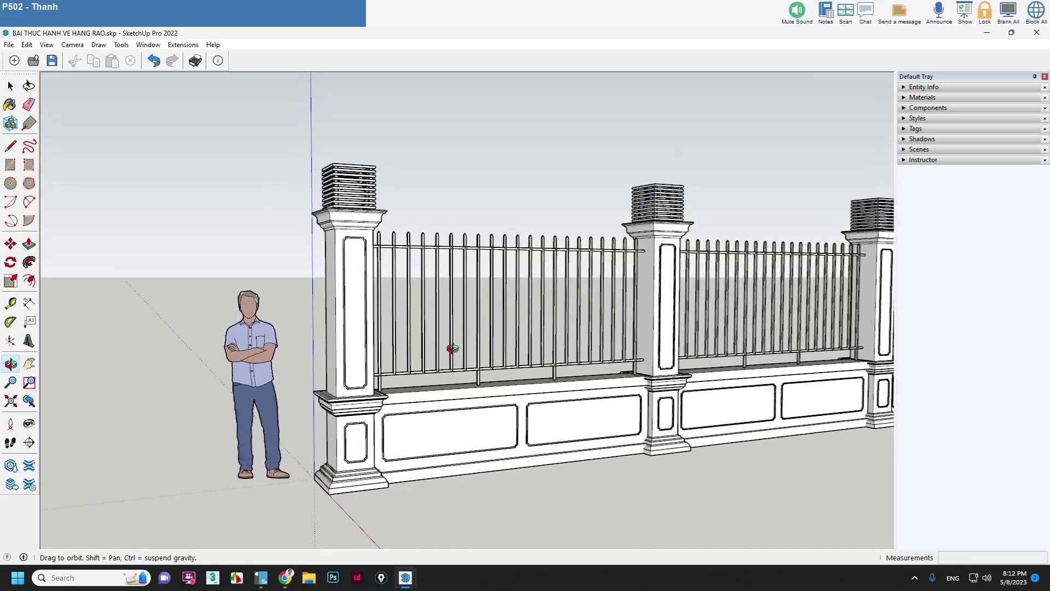
scroll(418, 377, "up", 2)
scroll(407, 391, "up", 2)
scroll(406, 392, "down", 3)
mouse_move(394, 371)
middle_mouse_down()
mouse_move(386, 387)
mouse_move(474, 414)
middle_mouse_up()
scroll(387, 387, "down", 3)
scroll(421, 385, "down", 1)
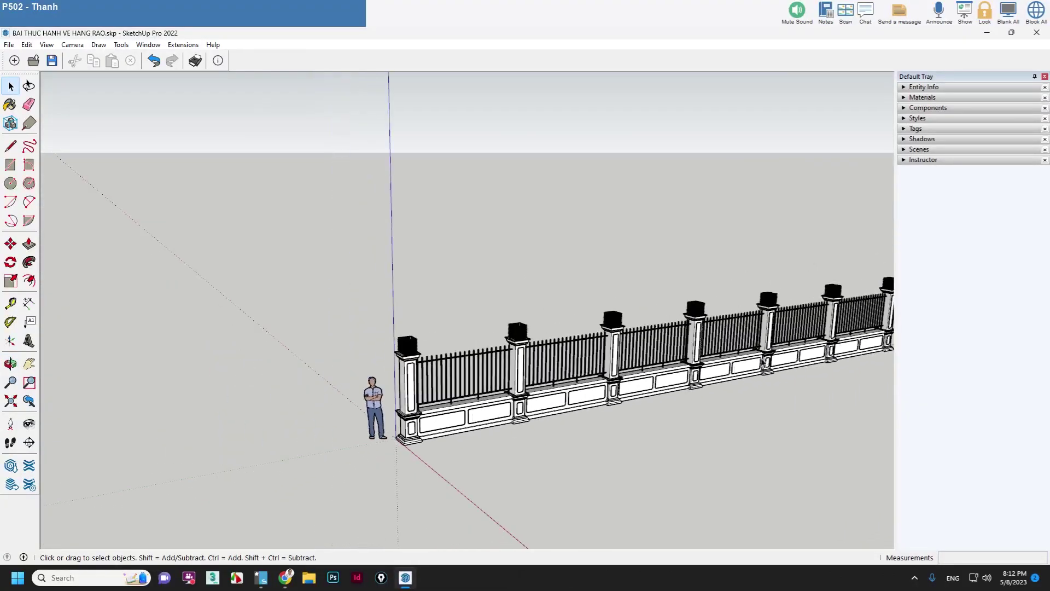
scroll(763, 361, "up", 3)
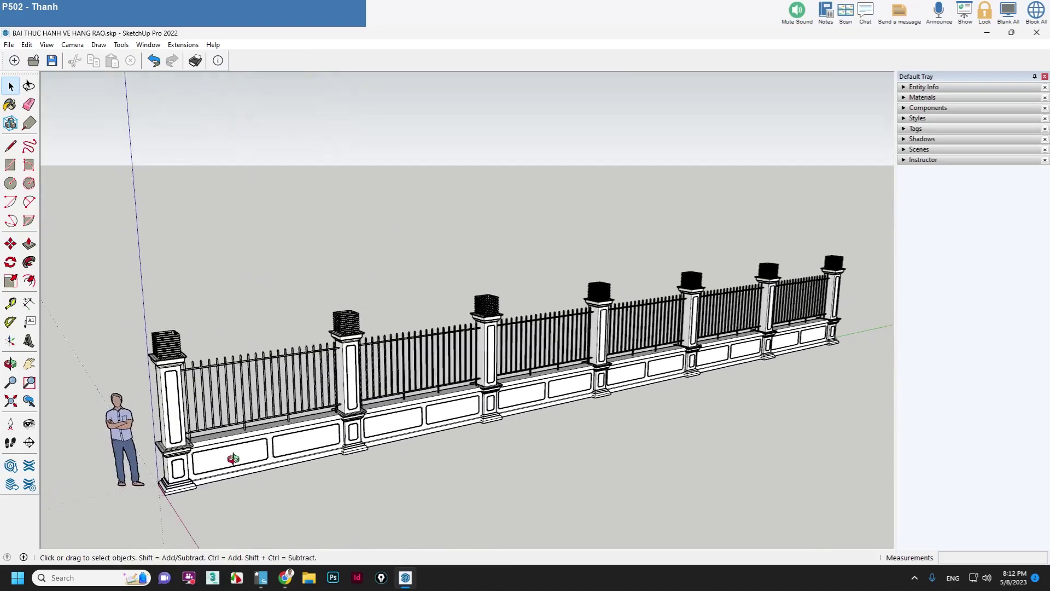